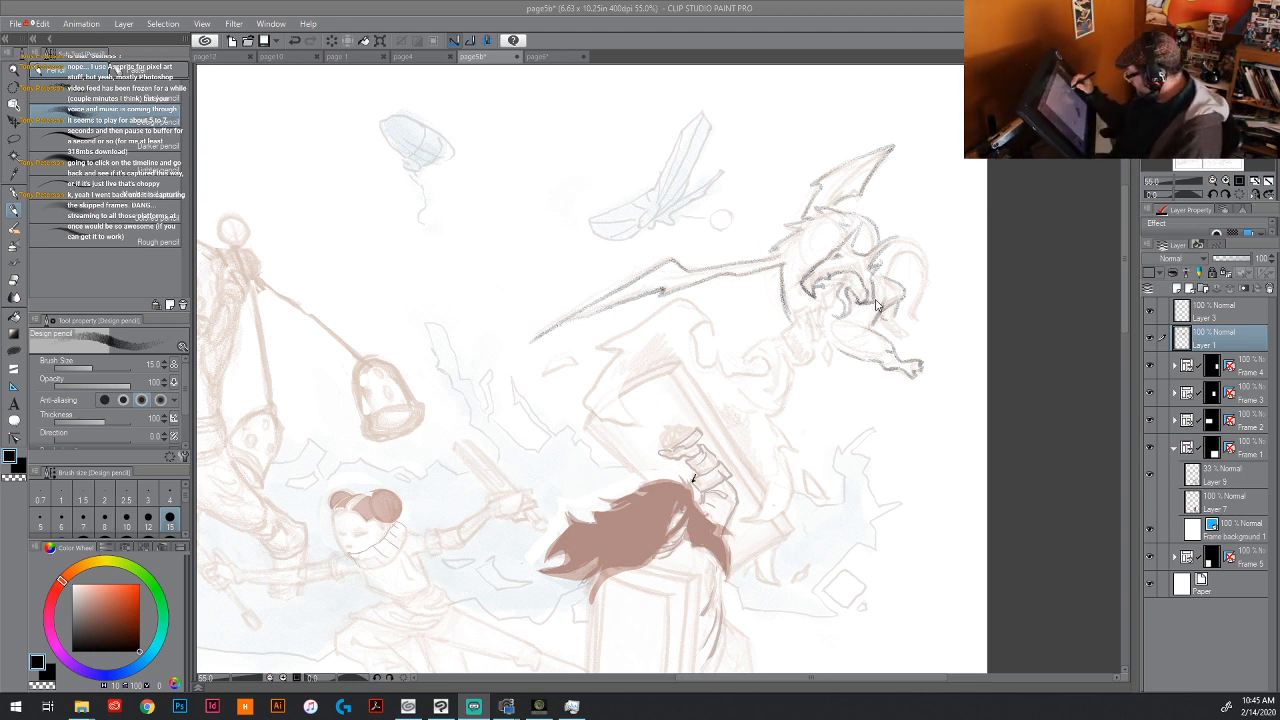
# Step: Pencil the flying dragon's horns, brow and open jaw on Layer 1 with the Design pencil at size 15
pyautogui.moveTo(862, 217); pyautogui.dragTo(879, 243)
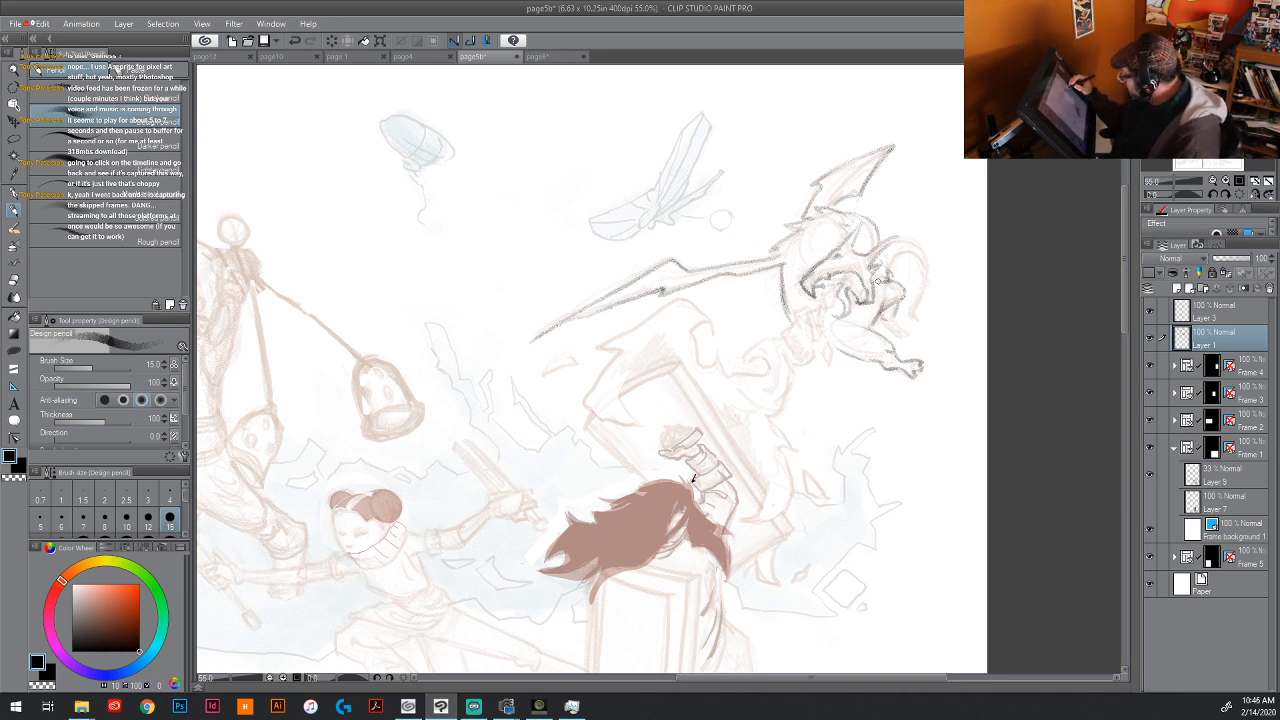
pyautogui.moveTo(900, 239); pyautogui.dragTo(873, 264)
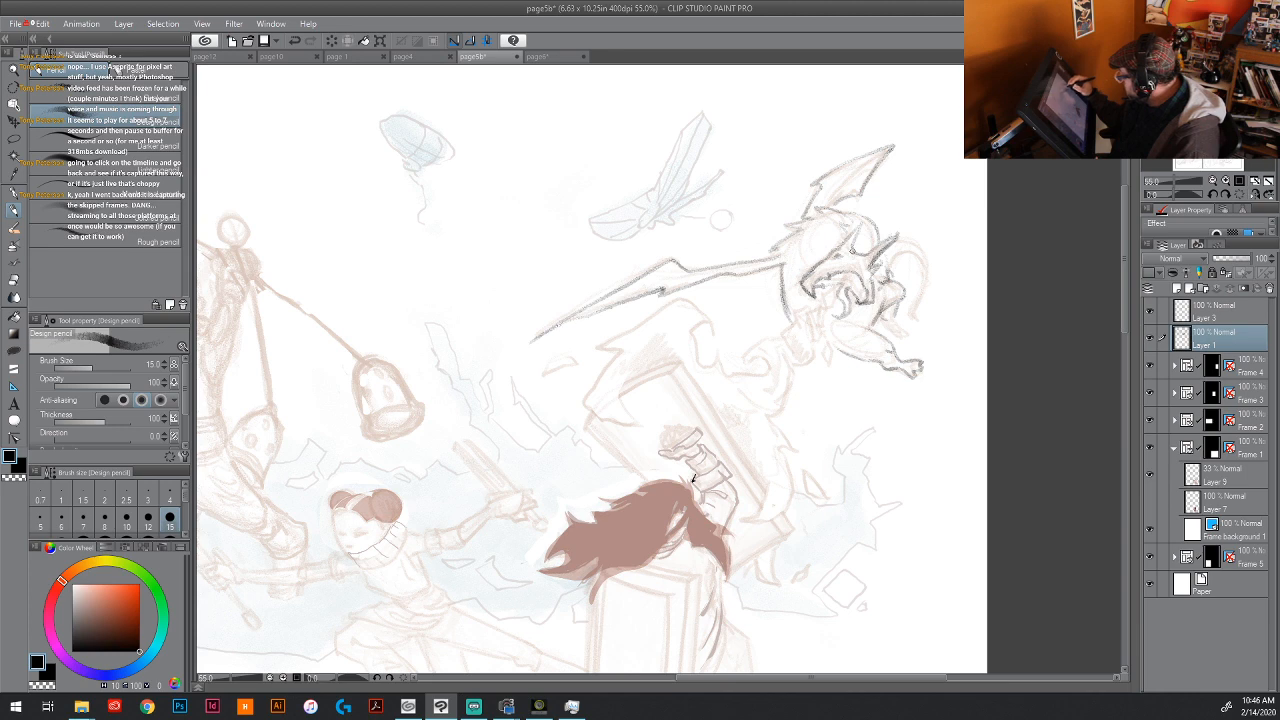
pyautogui.moveTo(864, 216)
pyautogui.mouseDown()
pyautogui.moveTo(851, 250)
pyautogui.moveTo(869, 254)
pyautogui.moveTo(836, 240)
pyautogui.moveTo(845, 245)
pyautogui.mouseUp()
pyautogui.moveTo(840, 250); pyautogui.dragTo(866, 222)
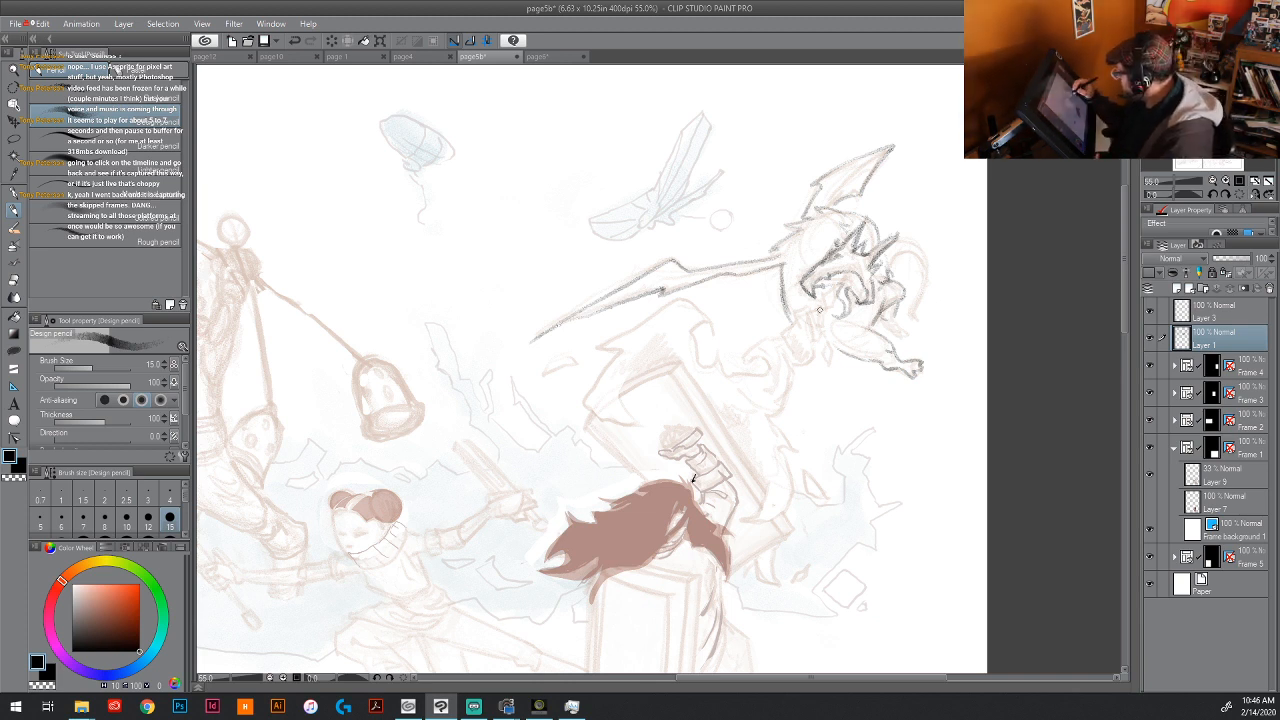
pyautogui.moveTo(838, 286)
pyautogui.mouseDown()
pyautogui.moveTo(812, 320)
pyautogui.moveTo(792, 316)
pyautogui.moveTo(815, 345)
pyautogui.moveTo(836, 290)
pyautogui.mouseUp()
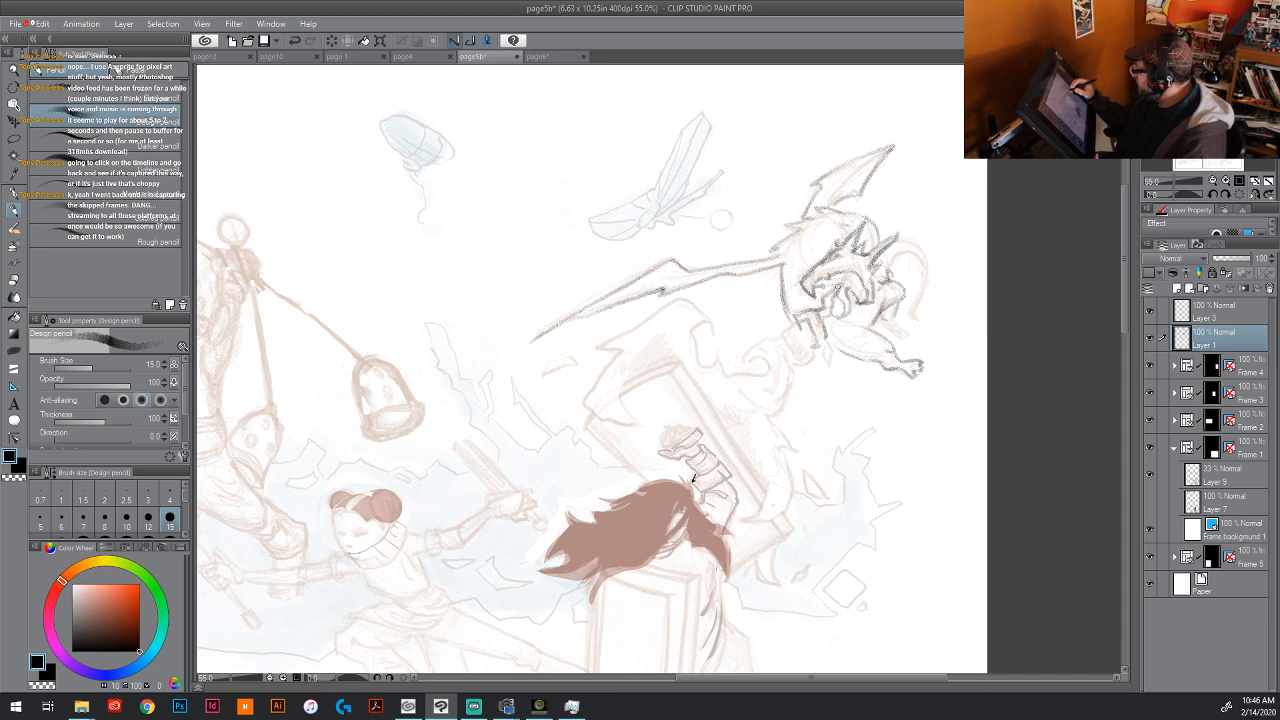
# Step: Pencil the dragon's curled lower body and the jagged outline that sweeps from it above the tilted block
pyautogui.moveTo(820, 355)
pyautogui.mouseDown()
pyautogui.moveTo(828, 368)
pyautogui.moveTo(822, 340)
pyautogui.moveTo(795, 360)
pyautogui.moveTo(785, 330)
pyautogui.moveTo(808, 356)
pyautogui.moveTo(771, 341)
pyautogui.moveTo(748, 362)
pyautogui.moveTo(770, 372)
pyautogui.moveTo(769, 347)
pyautogui.moveTo(763, 375)
pyautogui.moveTo(788, 398)
pyautogui.moveTo(787, 349)
pyautogui.mouseUp()
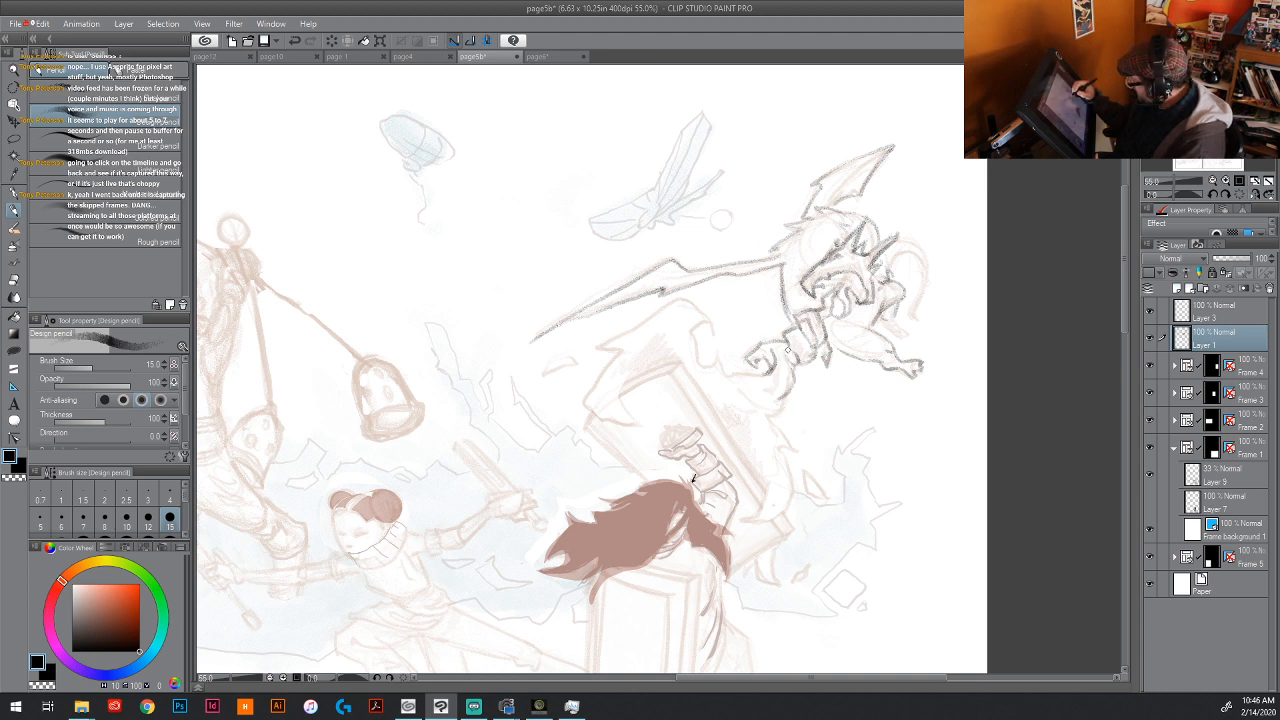
pyautogui.moveTo(781, 398)
pyautogui.mouseDown()
pyautogui.moveTo(758, 402)
pyautogui.moveTo(775, 414)
pyautogui.moveTo(784, 398)
pyautogui.moveTo(720, 372)
pyautogui.moveTo(714, 352)
pyautogui.moveTo(715, 370)
pyautogui.moveTo(712, 320)
pyautogui.moveTo(686, 298)
pyautogui.moveTo(590, 350)
pyautogui.moveTo(613, 347)
pyautogui.mouseUp()
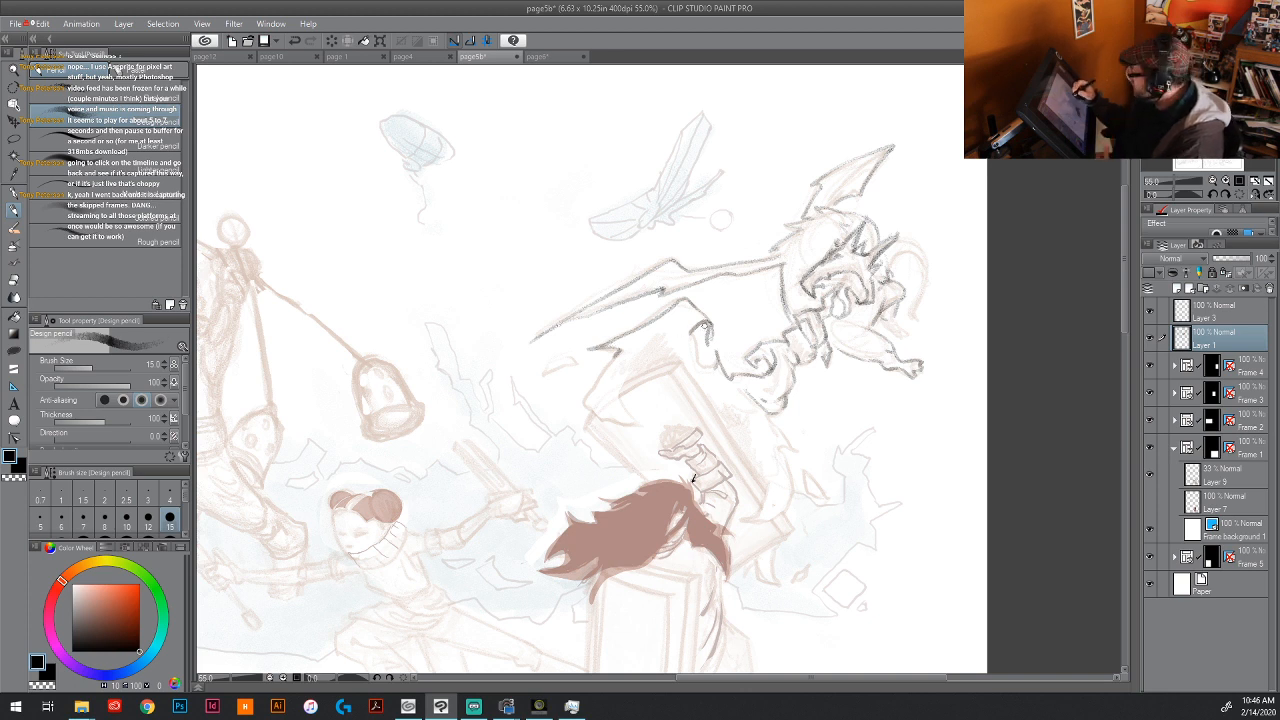
pyautogui.moveTo(620, 390)
pyautogui.mouseDown()
pyautogui.moveTo(637, 442)
pyautogui.moveTo(584, 407)
pyautogui.moveTo(610, 363)
pyautogui.moveTo(569, 358)
pyautogui.moveTo(535, 378)
pyautogui.moveTo(580, 362)
pyautogui.mouseUp()
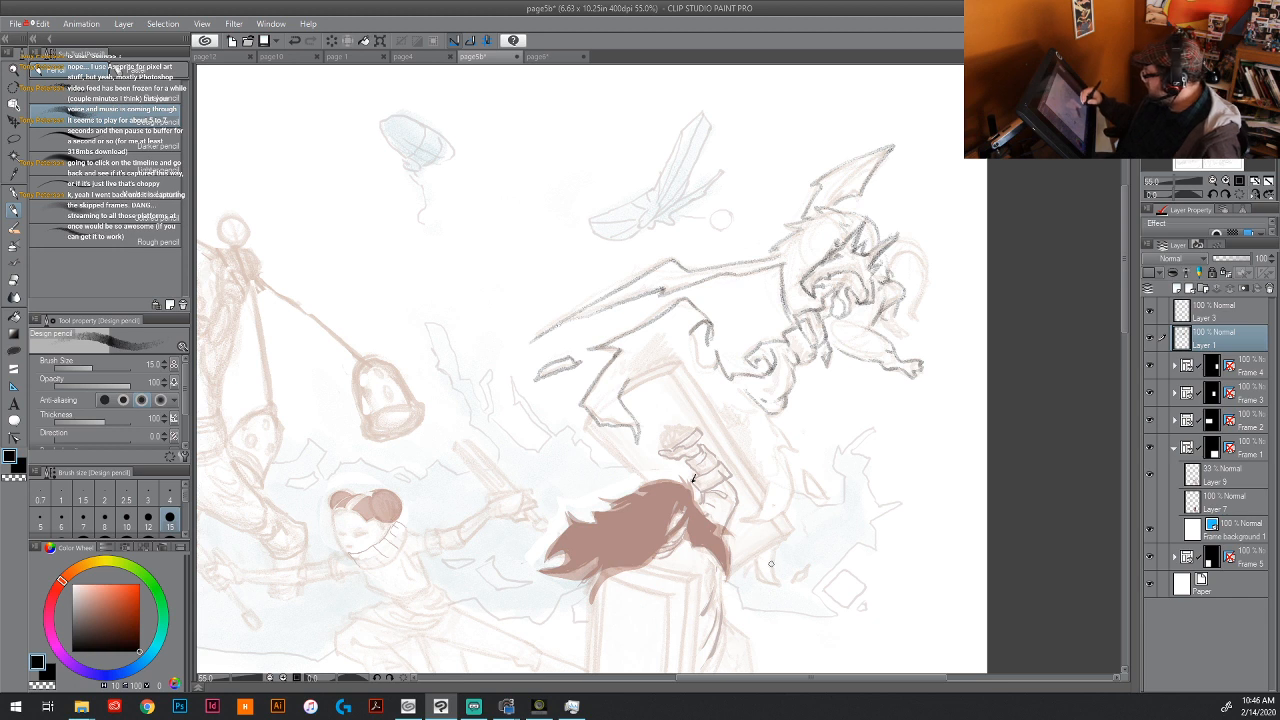
# Step: Pencil the curved shape behind the dragon's head and refine the neck, shoulder and limb lines
pyautogui.moveTo(884, 268); pyautogui.dragTo(914, 250)
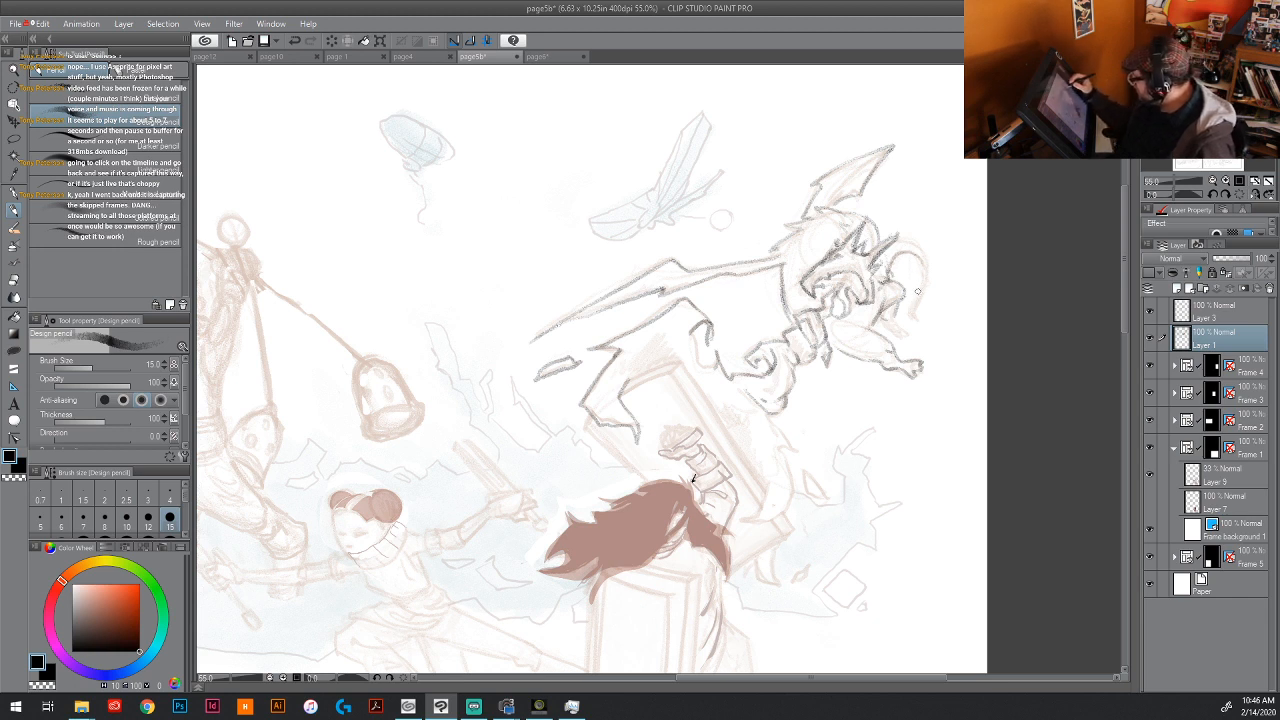
pyautogui.moveTo(918, 320)
pyautogui.mouseDown()
pyautogui.moveTo(926, 268)
pyautogui.moveTo(898, 238)
pyautogui.moveTo(916, 243)
pyautogui.moveTo(883, 320)
pyautogui.moveTo(904, 342)
pyautogui.moveTo(899, 324)
pyautogui.mouseUp()
pyautogui.moveTo(802, 284); pyautogui.dragTo(814, 294)
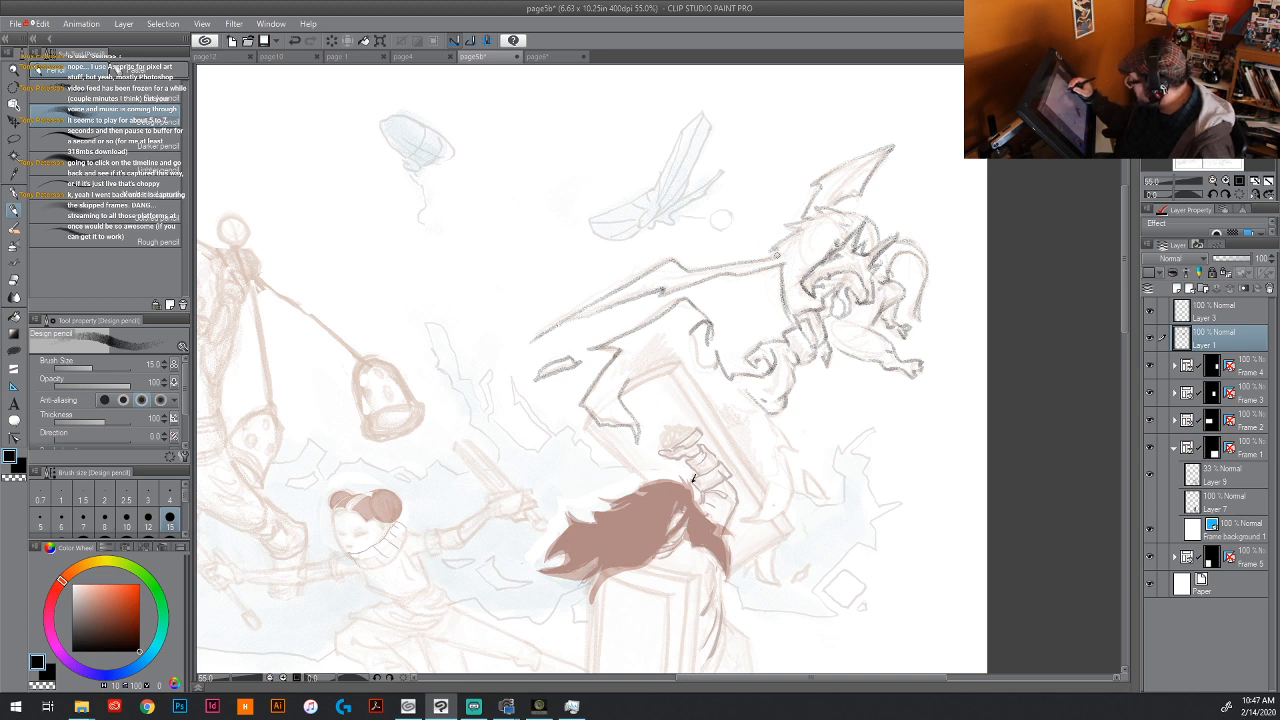
pyautogui.moveTo(770, 250)
pyautogui.mouseDown()
pyautogui.moveTo(784, 254)
pyautogui.moveTo(783, 291)
pyautogui.moveTo(788, 248)
pyautogui.moveTo(800, 261)
pyautogui.mouseUp()
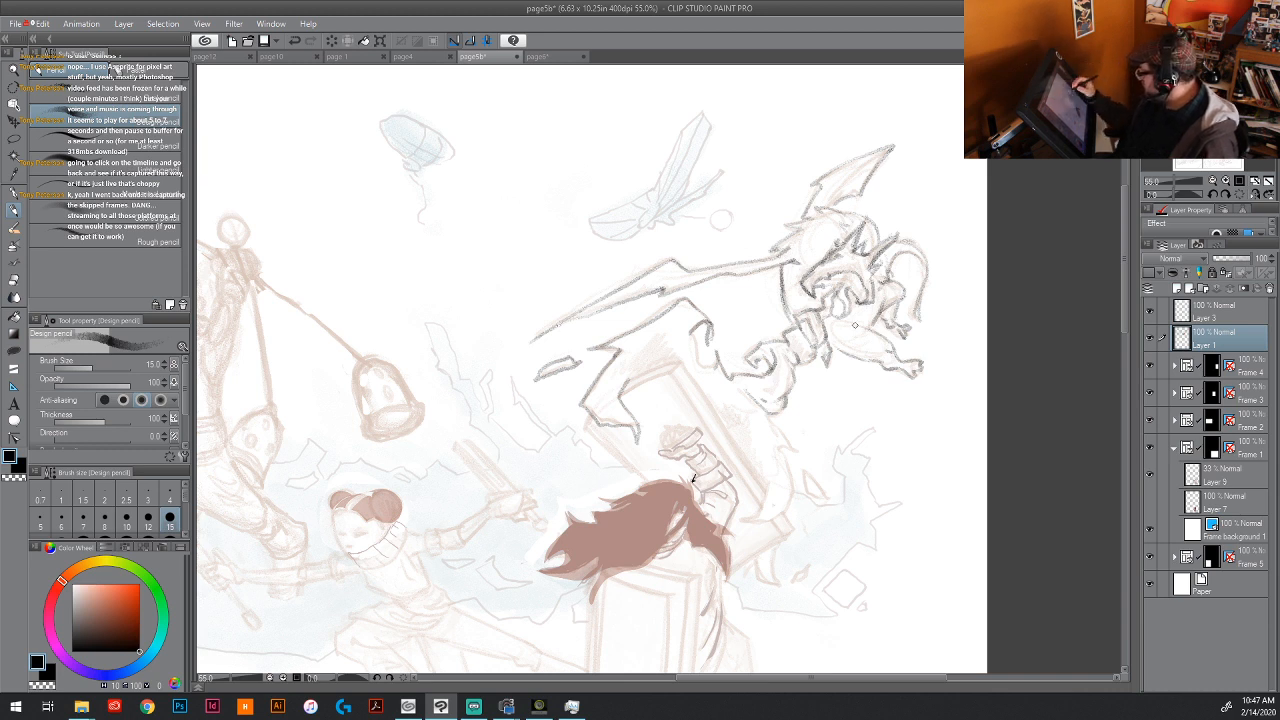
pyautogui.moveTo(855, 325); pyautogui.dragTo(856, 344)
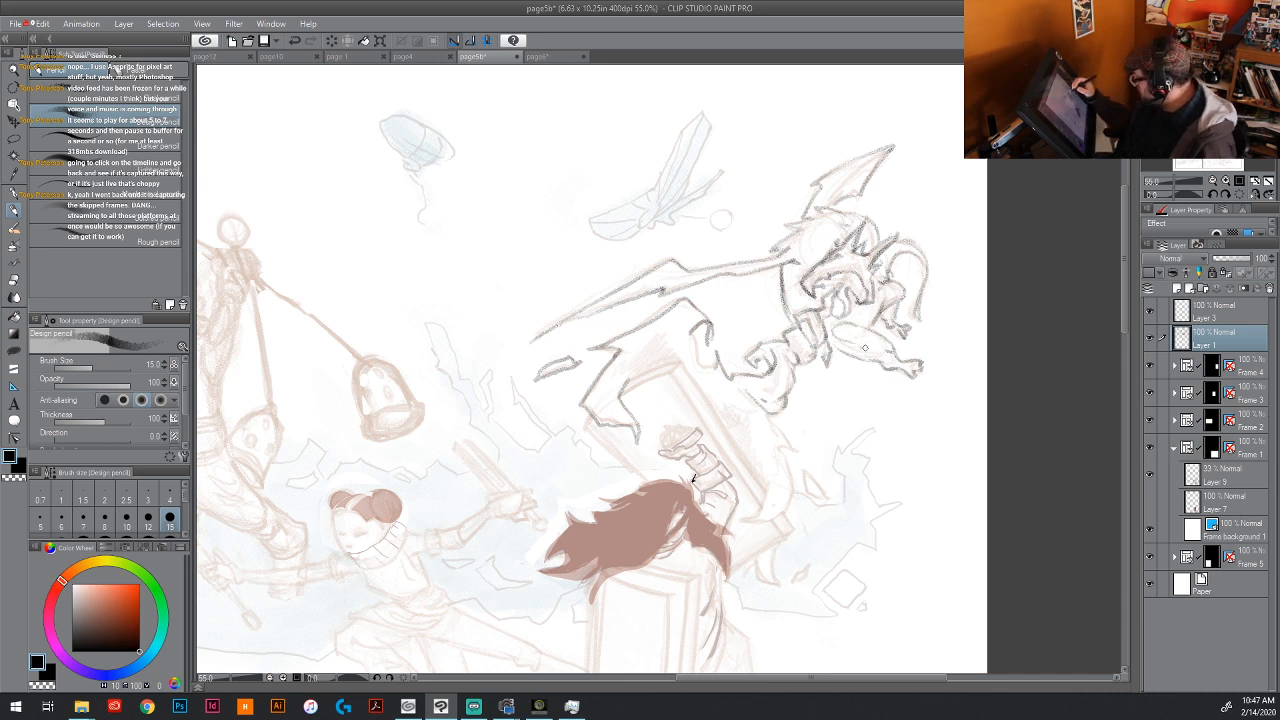
# Step: Lower the opacity of Layer 1 to 72% and make Layer 3 the active layer
pyautogui.click(1222, 259)
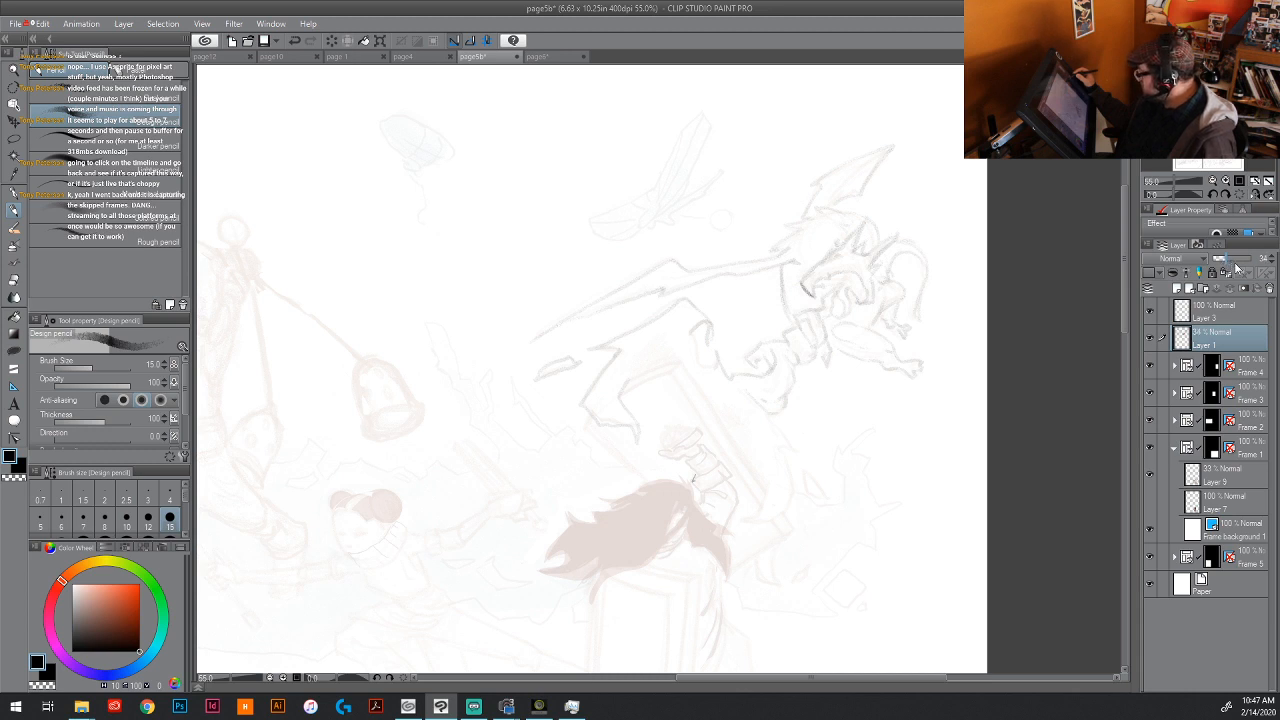
pyautogui.click(1238, 266)
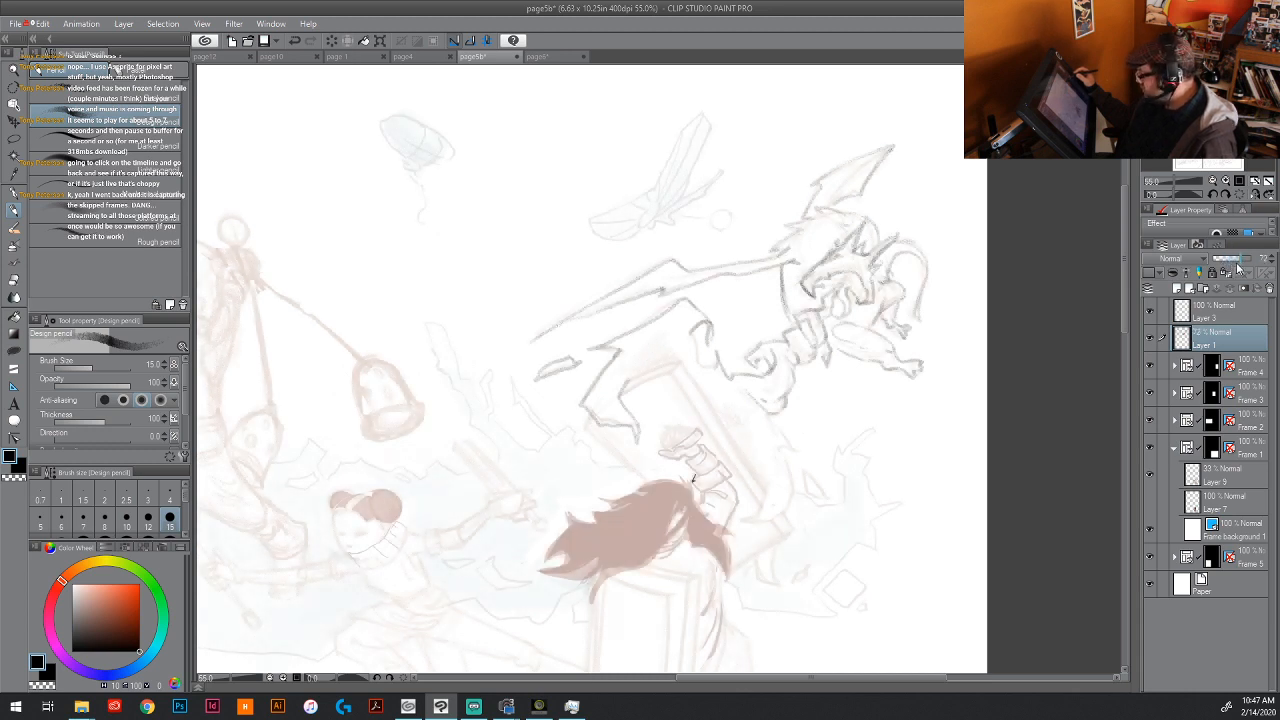
pyautogui.click(1242, 262)
pyautogui.click(1203, 320)
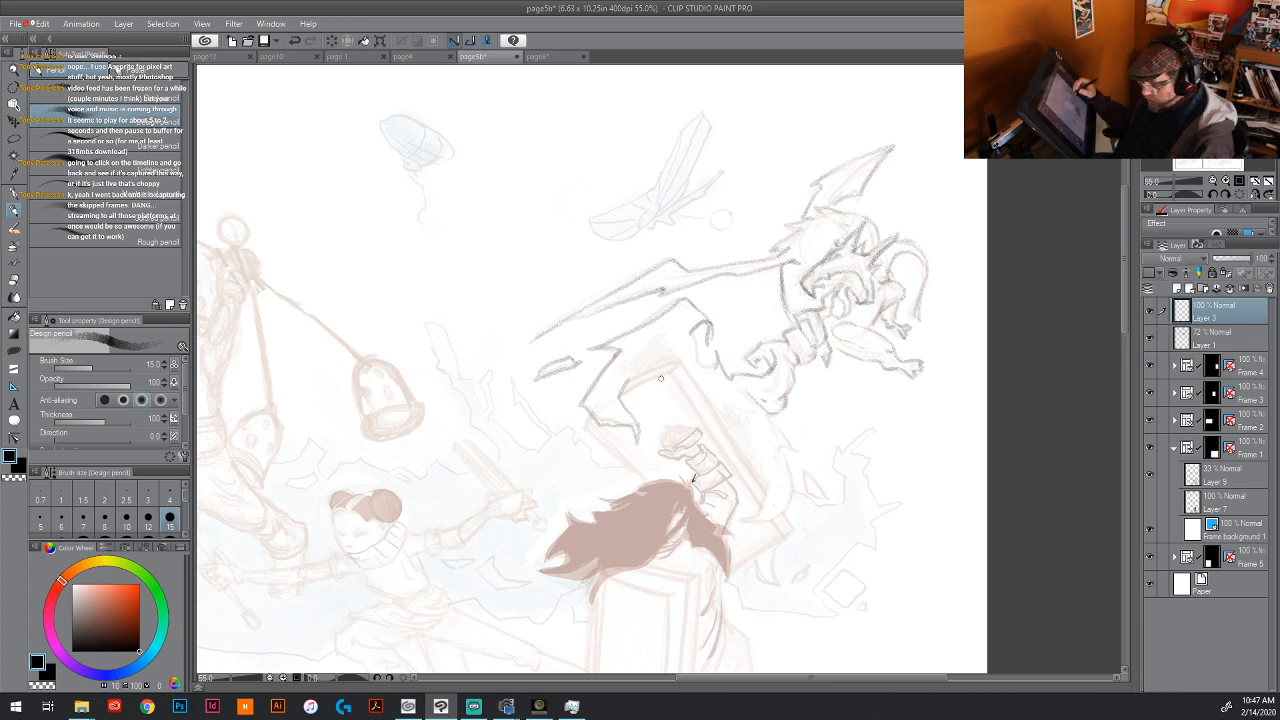
# Step: Ink the dragon's head, horns and back spikes on Layer 3 with the Real G-Pen at size 15
pyautogui.click(145, 155)
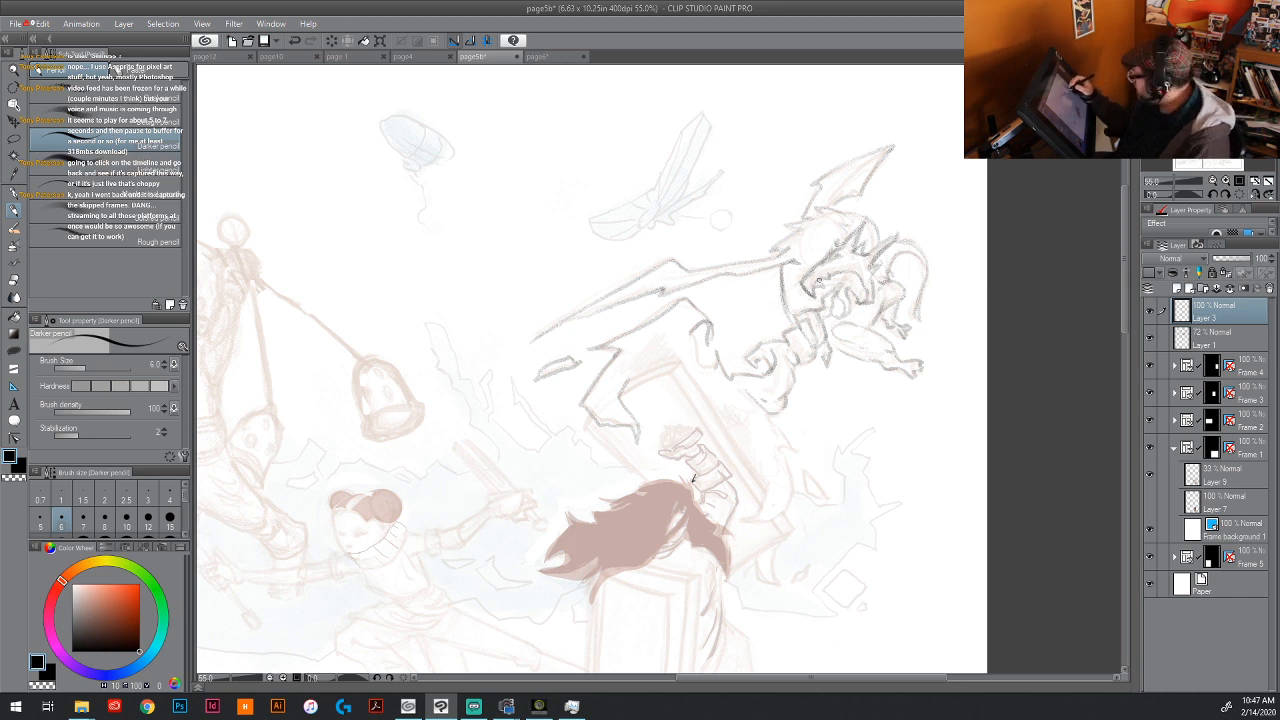
pyautogui.press('p')
pyautogui.press('p')
pyautogui.press('p')
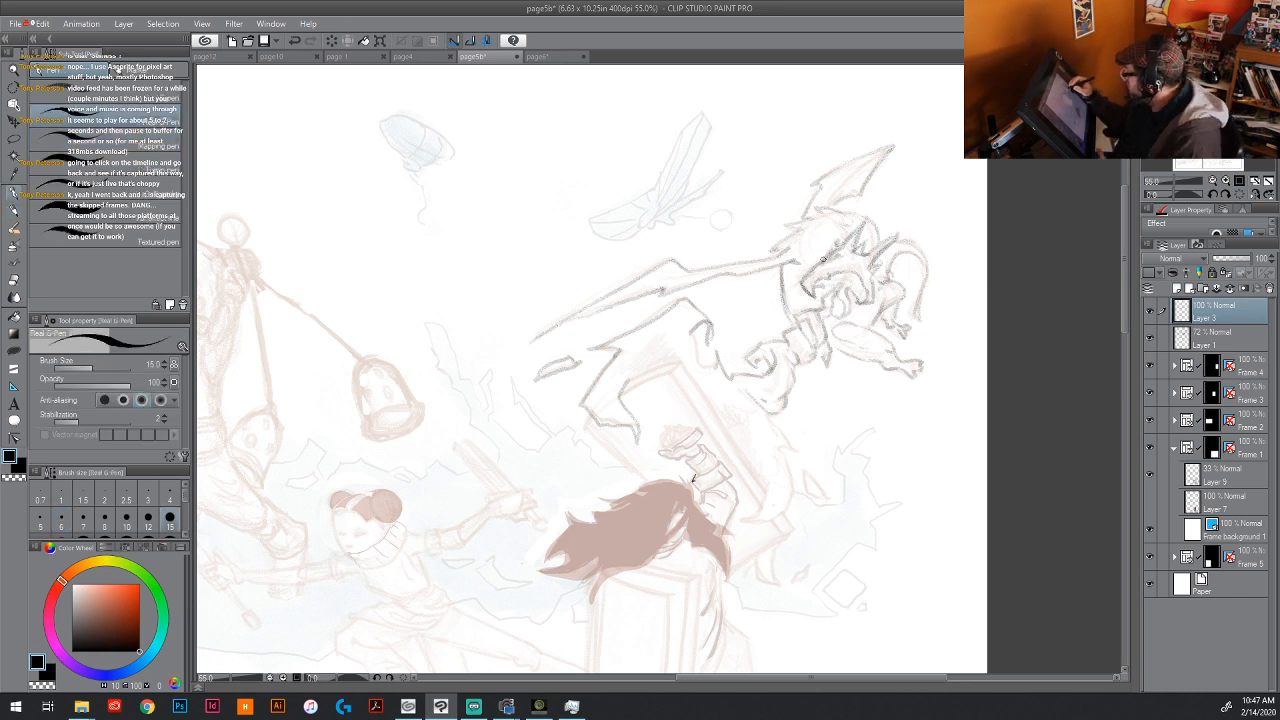
pyautogui.moveTo(823, 260); pyautogui.dragTo(803, 285)
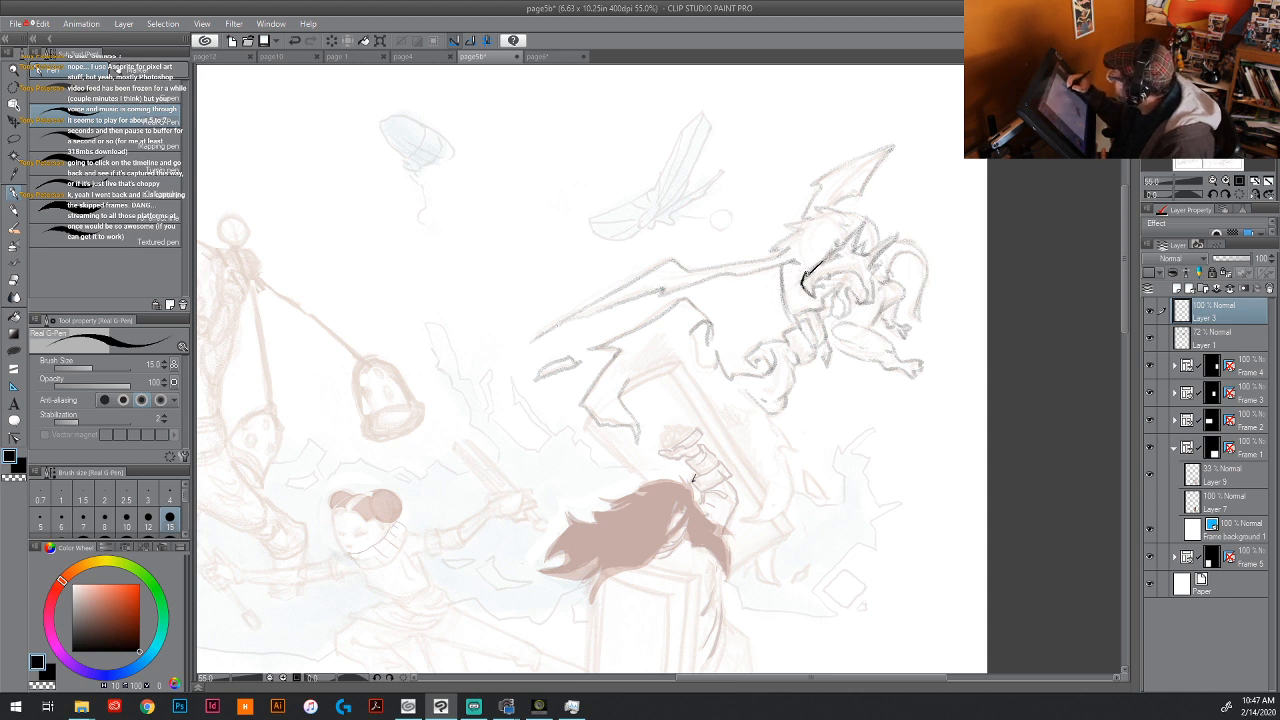
pyautogui.moveTo(806, 274)
pyautogui.mouseDown()
pyautogui.moveTo(866, 224)
pyautogui.moveTo(856, 248)
pyautogui.moveTo(900, 232)
pyautogui.moveTo(857, 255)
pyautogui.moveTo(908, 228)
pyautogui.moveTo(874, 270)
pyautogui.moveTo(880, 302)
pyautogui.moveTo(860, 274)
pyautogui.moveTo(868, 306)
pyautogui.moveTo(882, 300)
pyautogui.mouseUp()
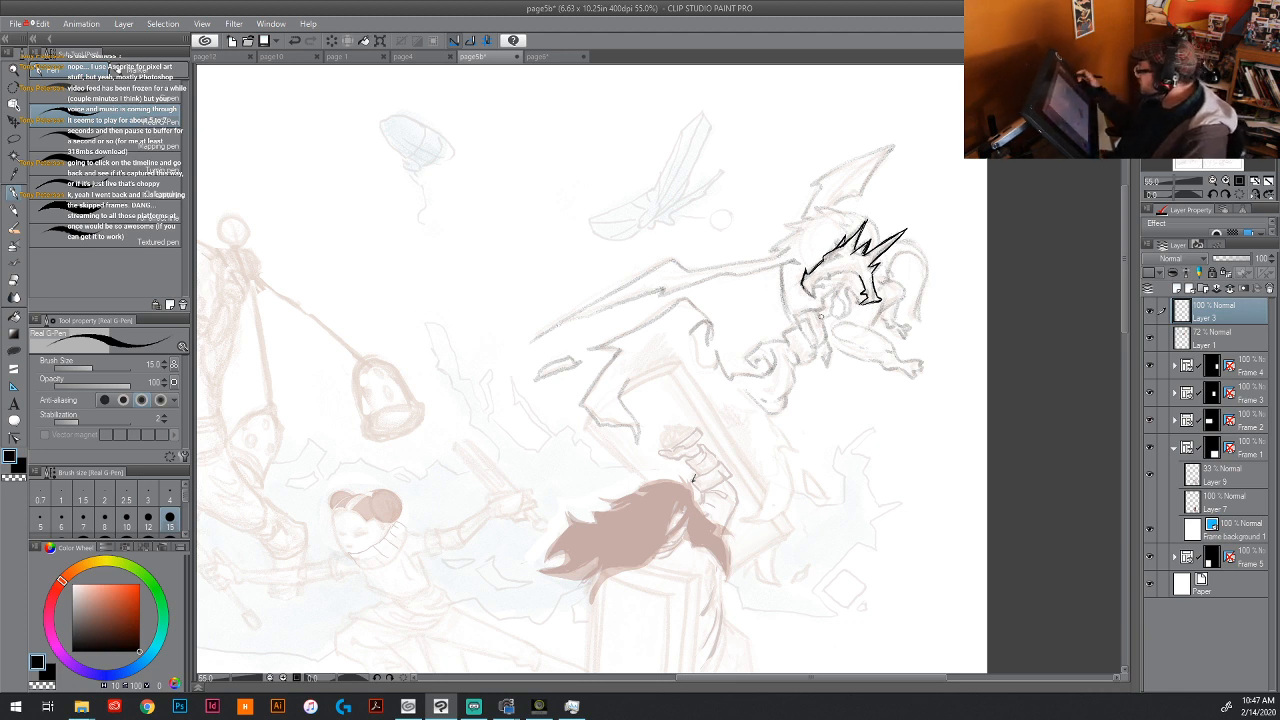
pyautogui.moveTo(792, 246)
pyautogui.mouseDown()
pyautogui.moveTo(767, 250)
pyautogui.moveTo(827, 215)
pyautogui.mouseUp()
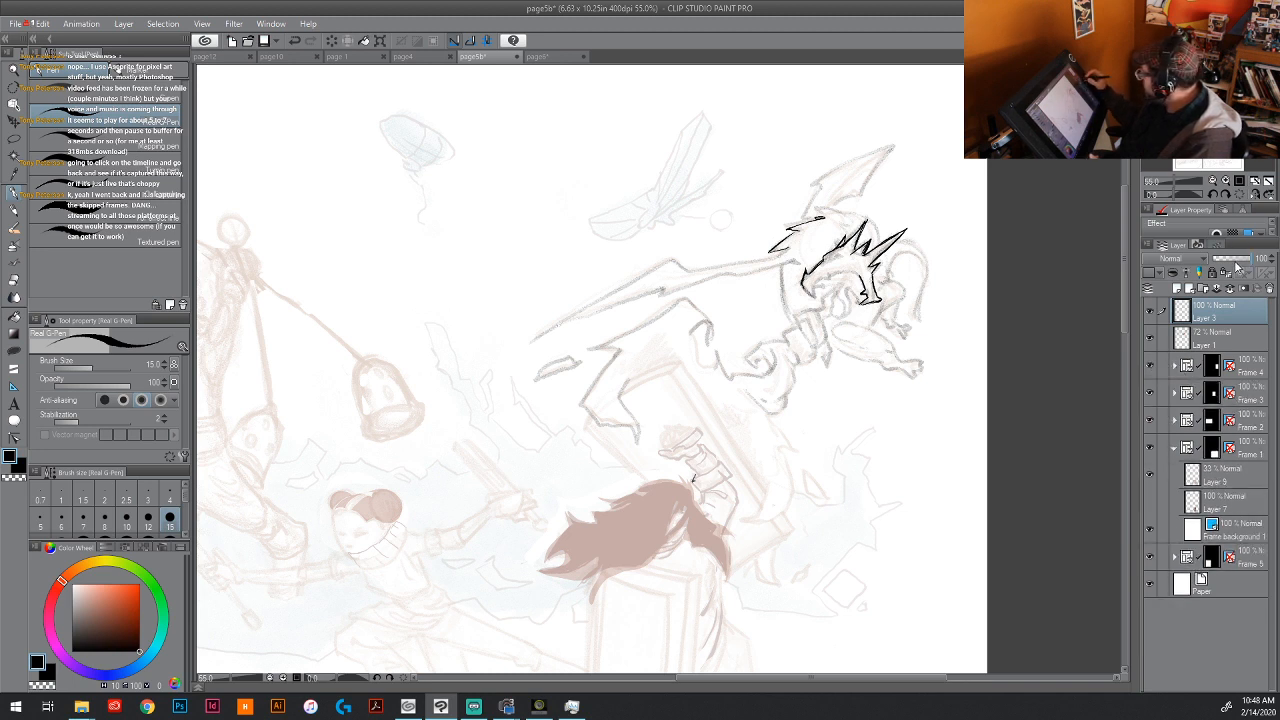
# Step: Collapse the Frame 1 folder, select the dark-inked panel's artwork, and add a new layer above it in Frame 2
pyautogui.moveTo(1176, 183); pyautogui.dragTo(1171, 183)
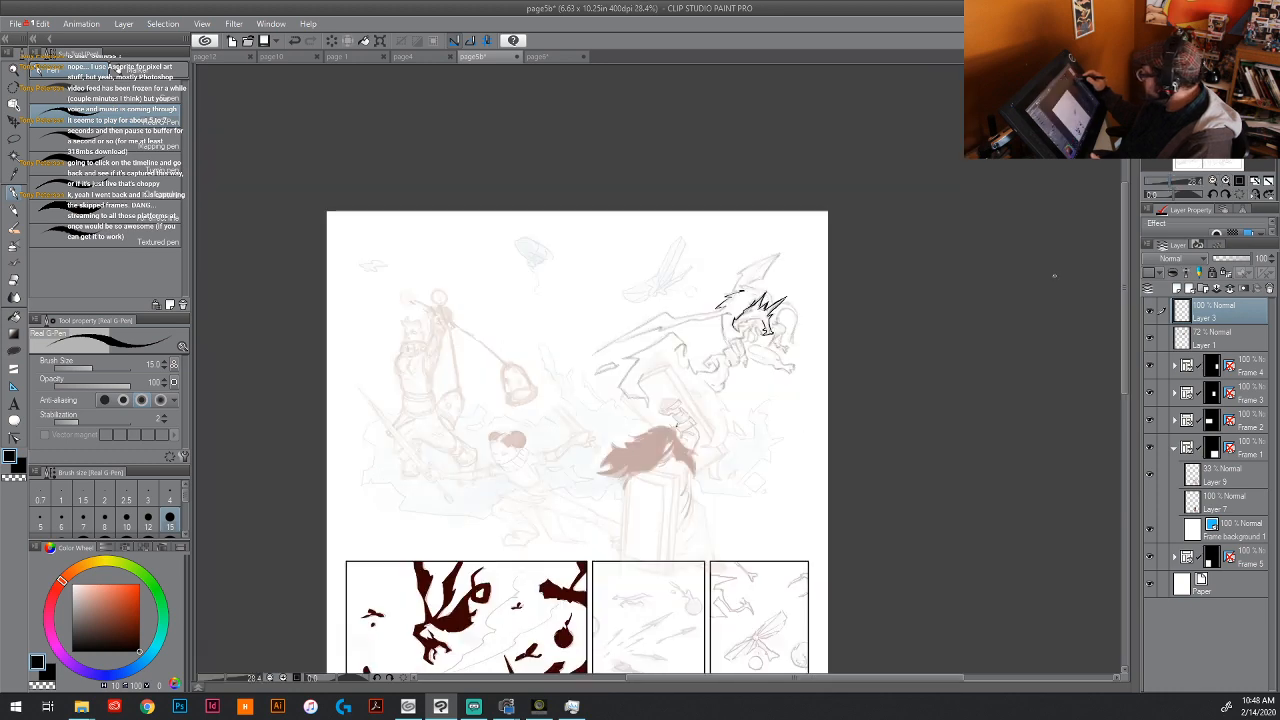
pyautogui.moveTo(789, 526); pyautogui.dragTo(908, 337)
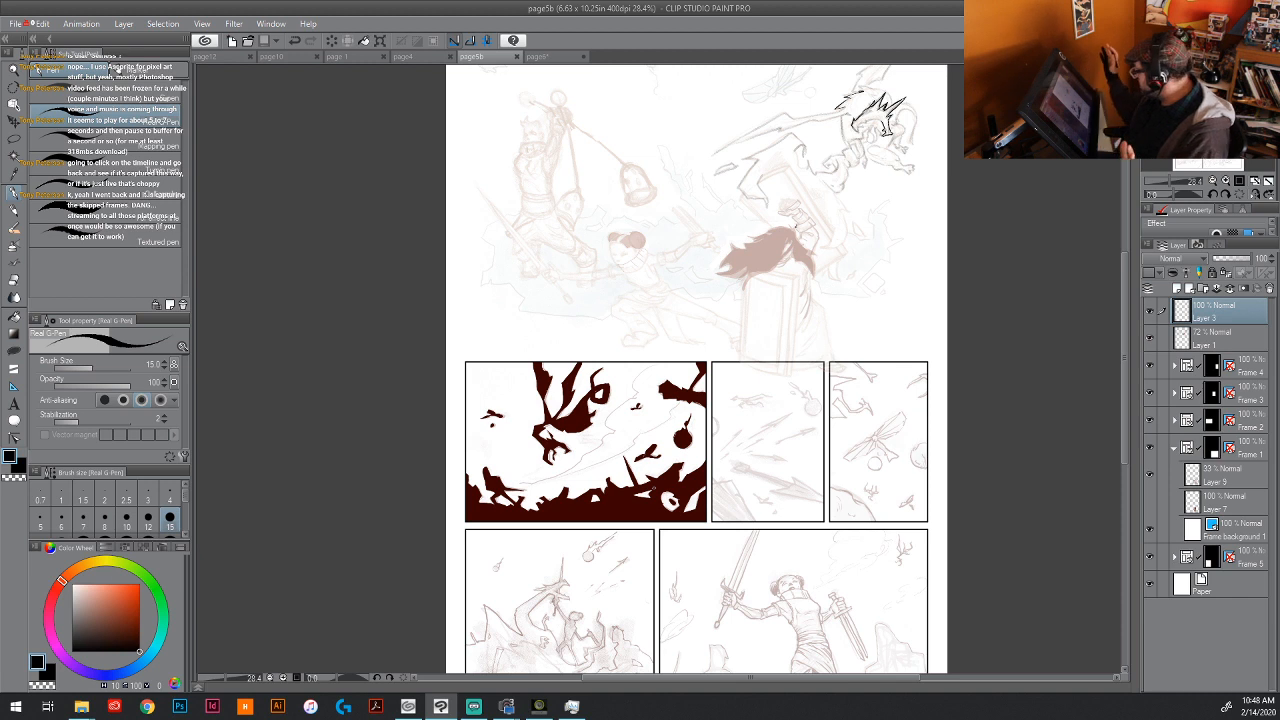
pyautogui.click(1175, 448)
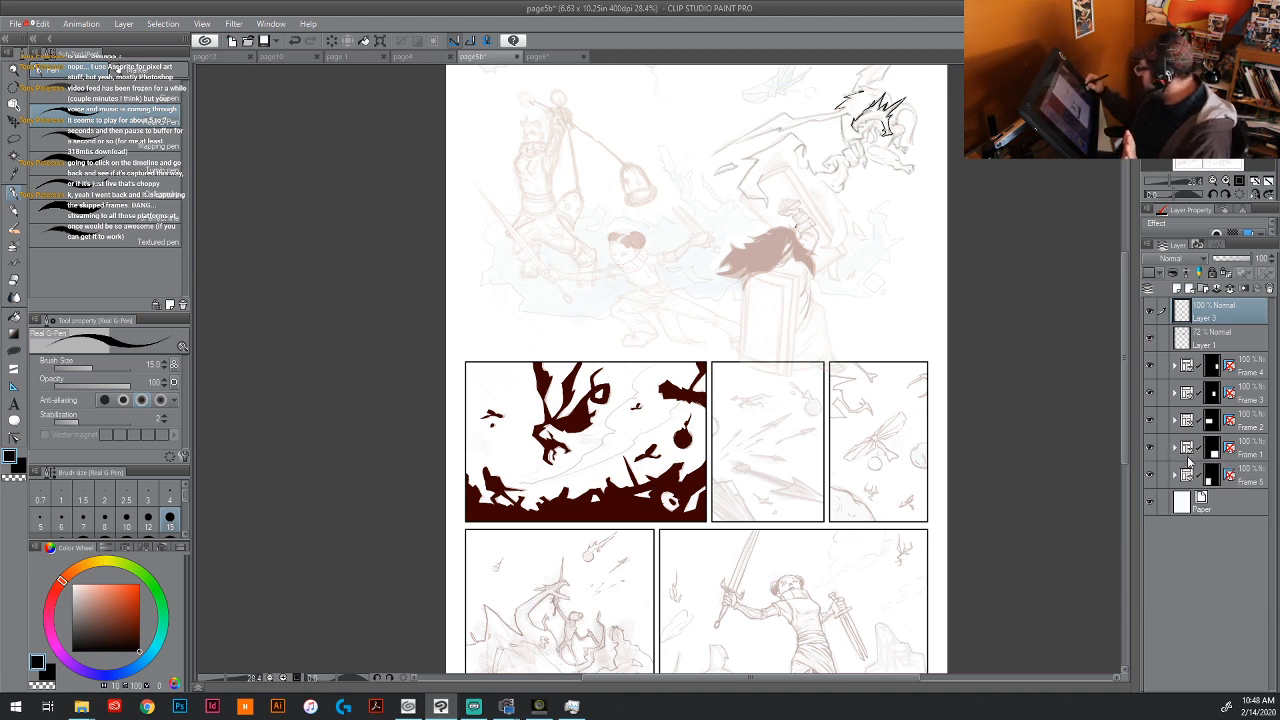
pyautogui.press('o')
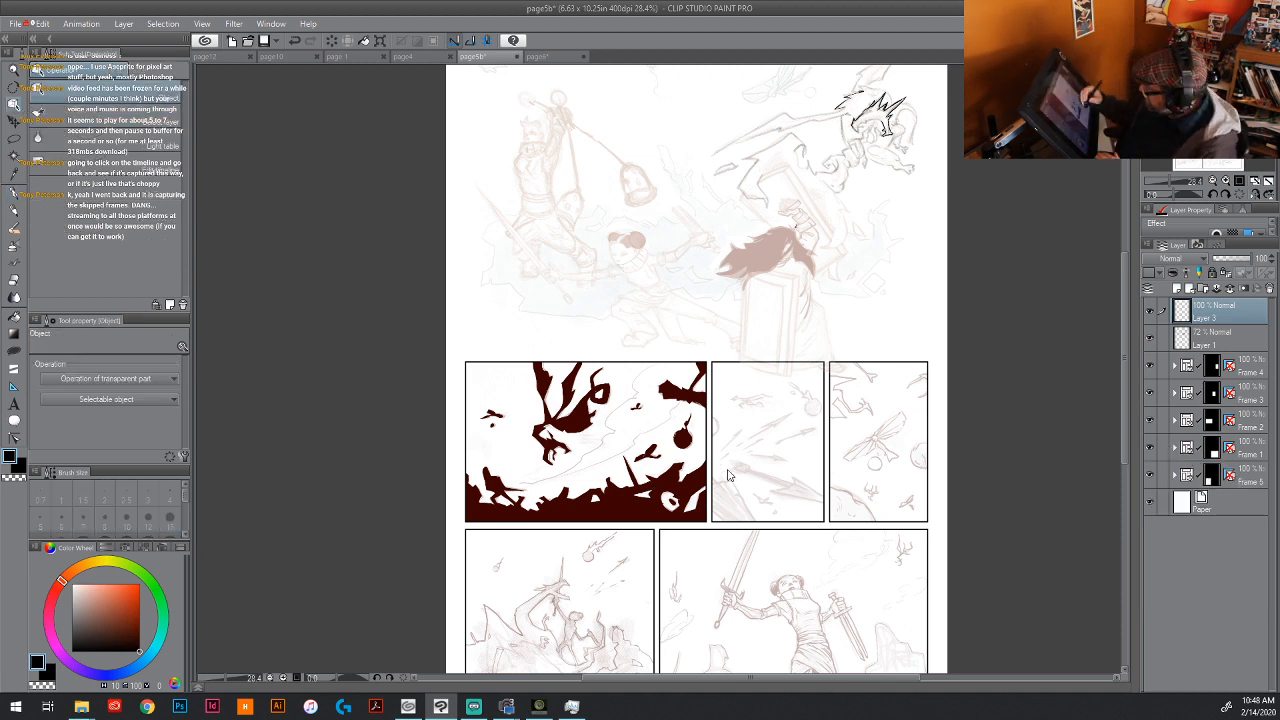
pyautogui.click(690, 407)
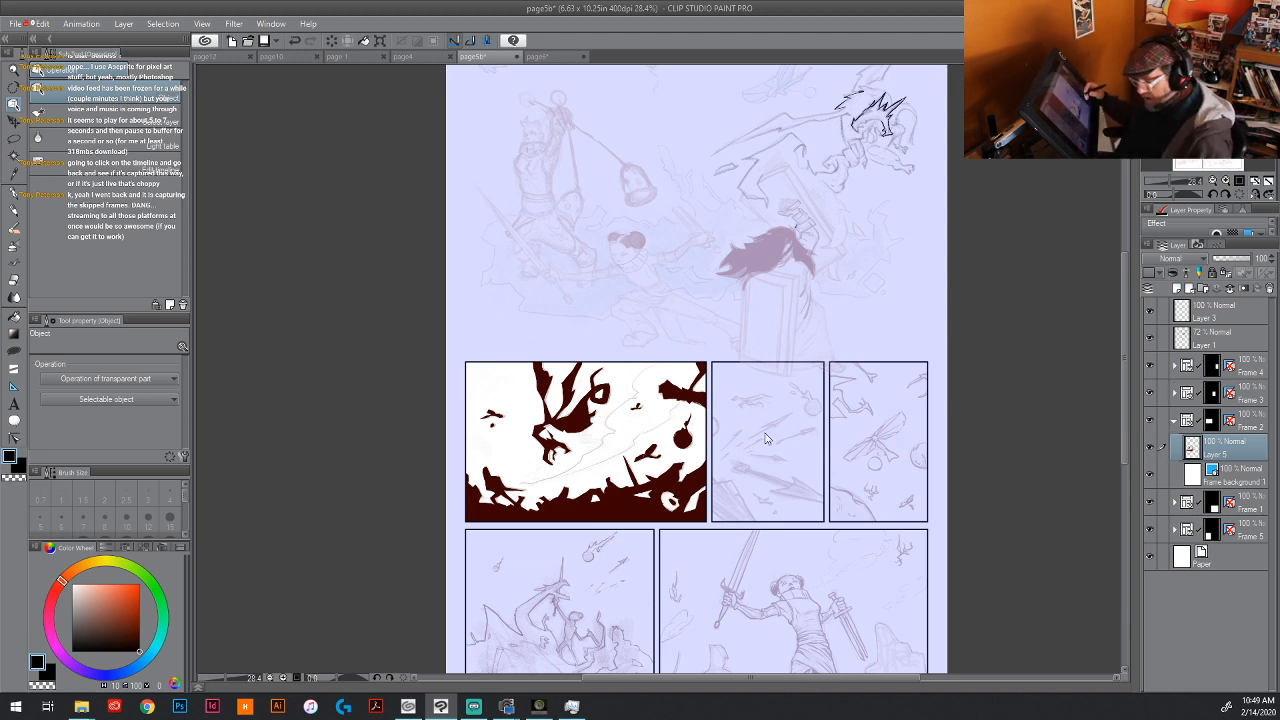
pyautogui.press('m')
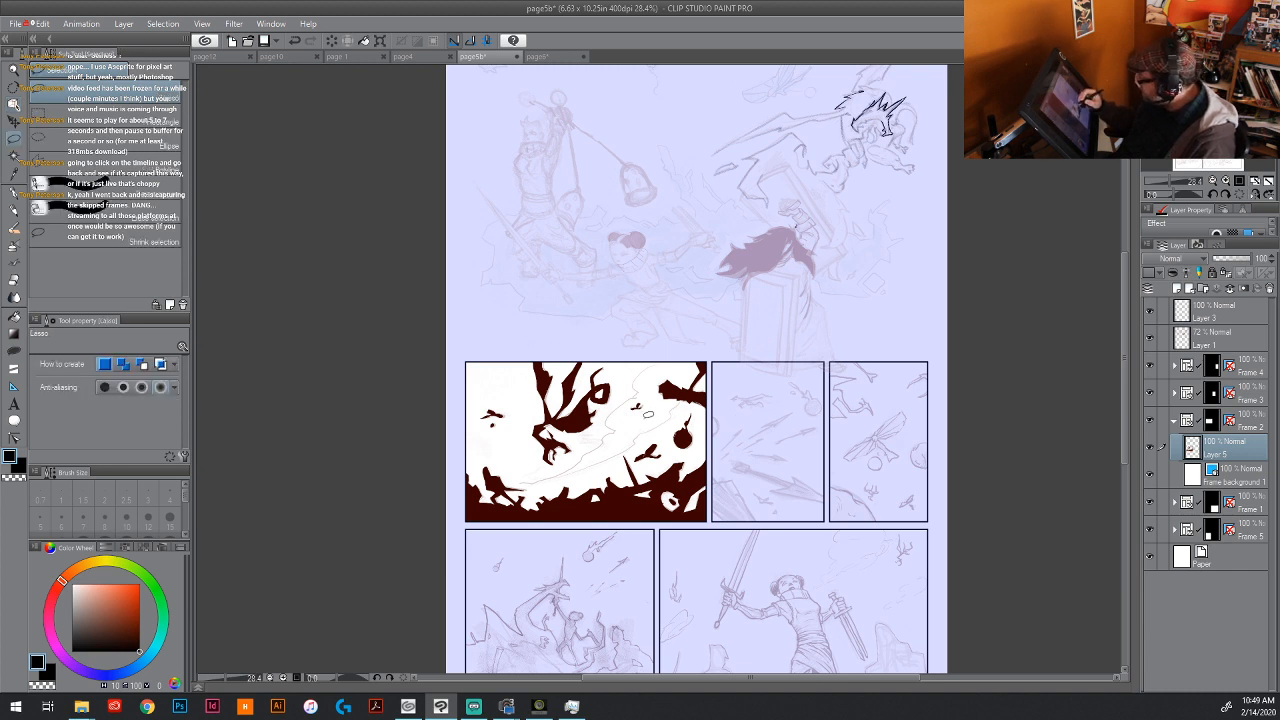
pyautogui.click(1177, 288)
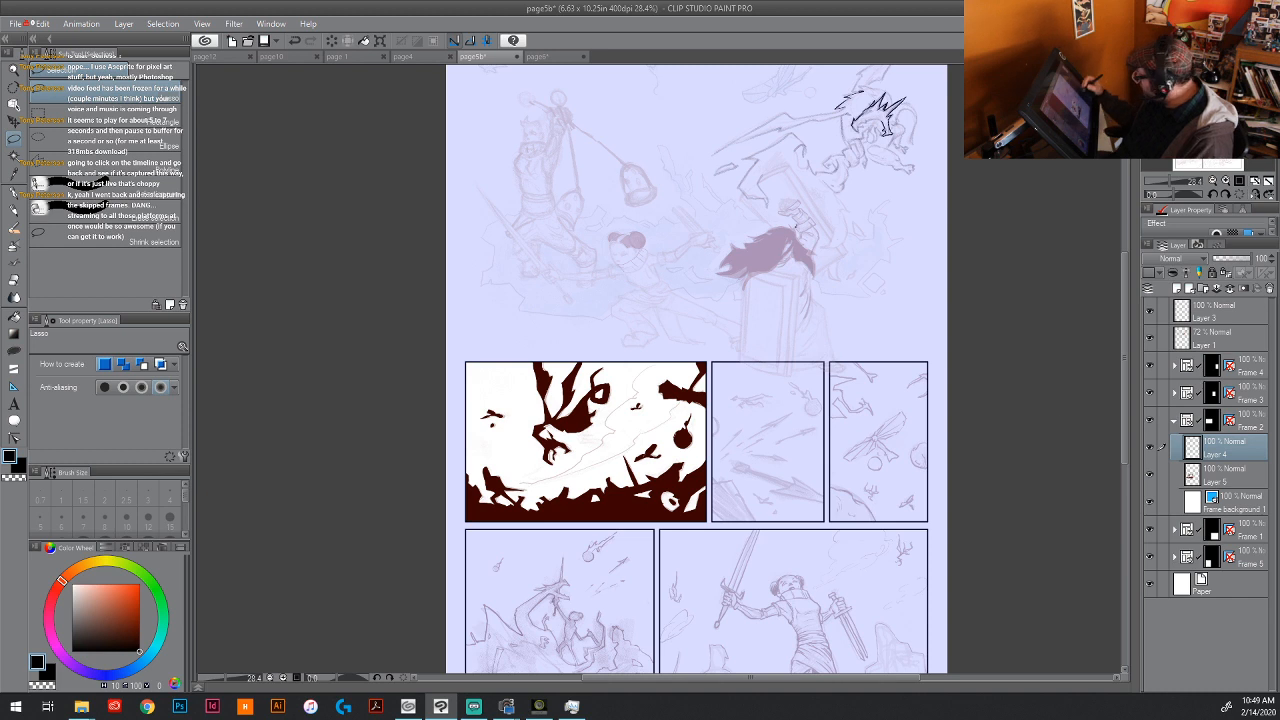
# Step: Scribble bright green Real G-Pen strokes over the right part of the dark-inked panel and undo them
pyautogui.press('p')
pyautogui.click(139, 585)
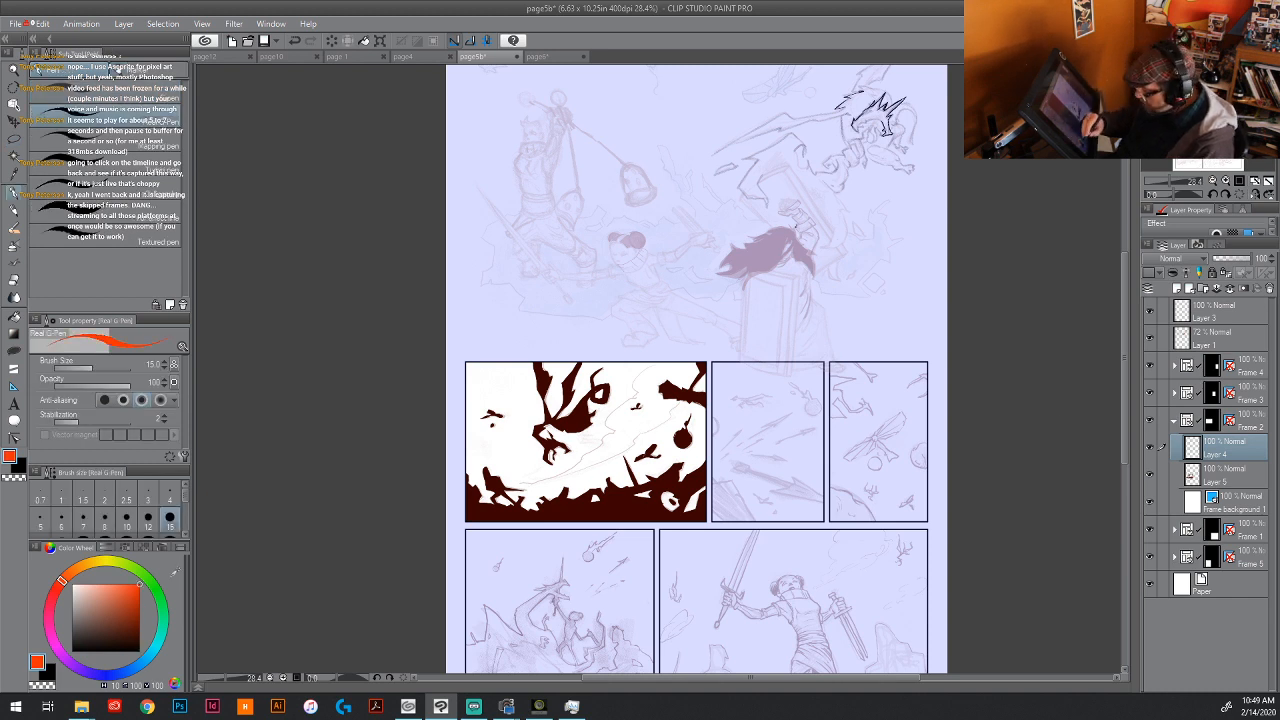
pyautogui.moveTo(115, 566); pyautogui.dragTo(160, 602)
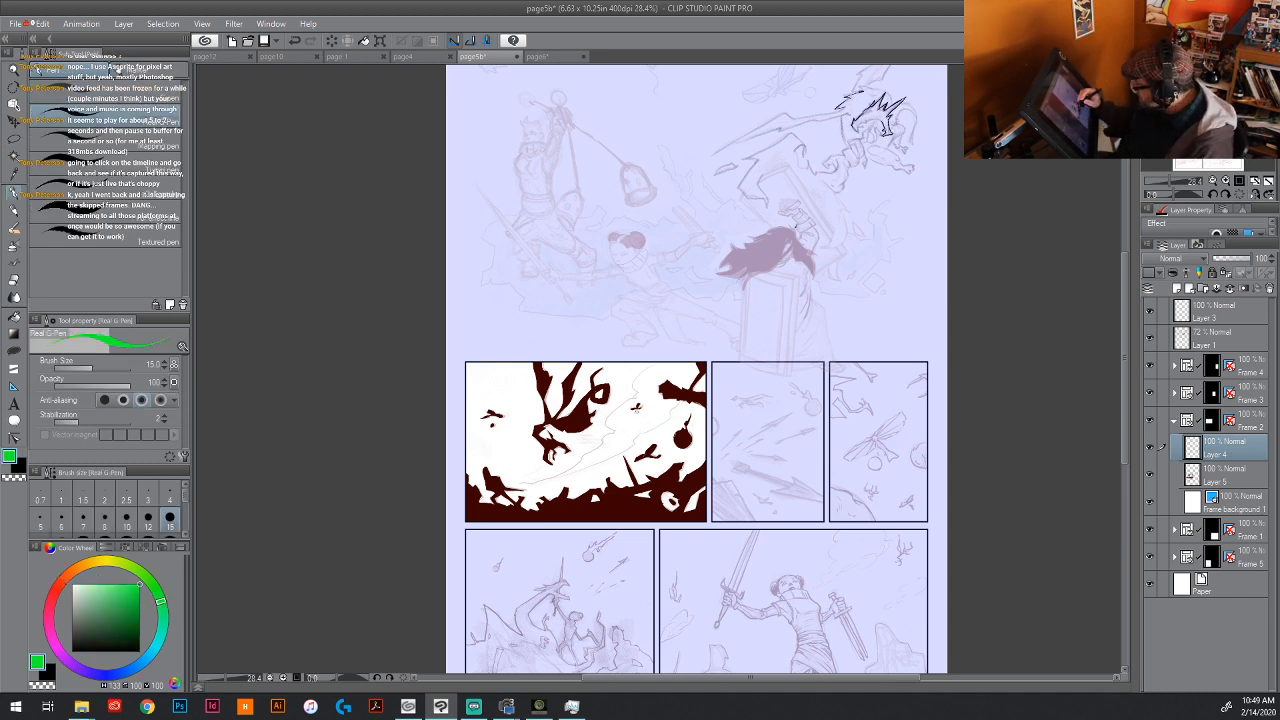
pyautogui.moveTo(632, 410)
pyautogui.mouseDown()
pyautogui.moveTo(650, 395)
pyautogui.moveTo(664, 420)
pyautogui.moveTo(682, 412)
pyautogui.moveTo(706, 464)
pyautogui.mouseUp()
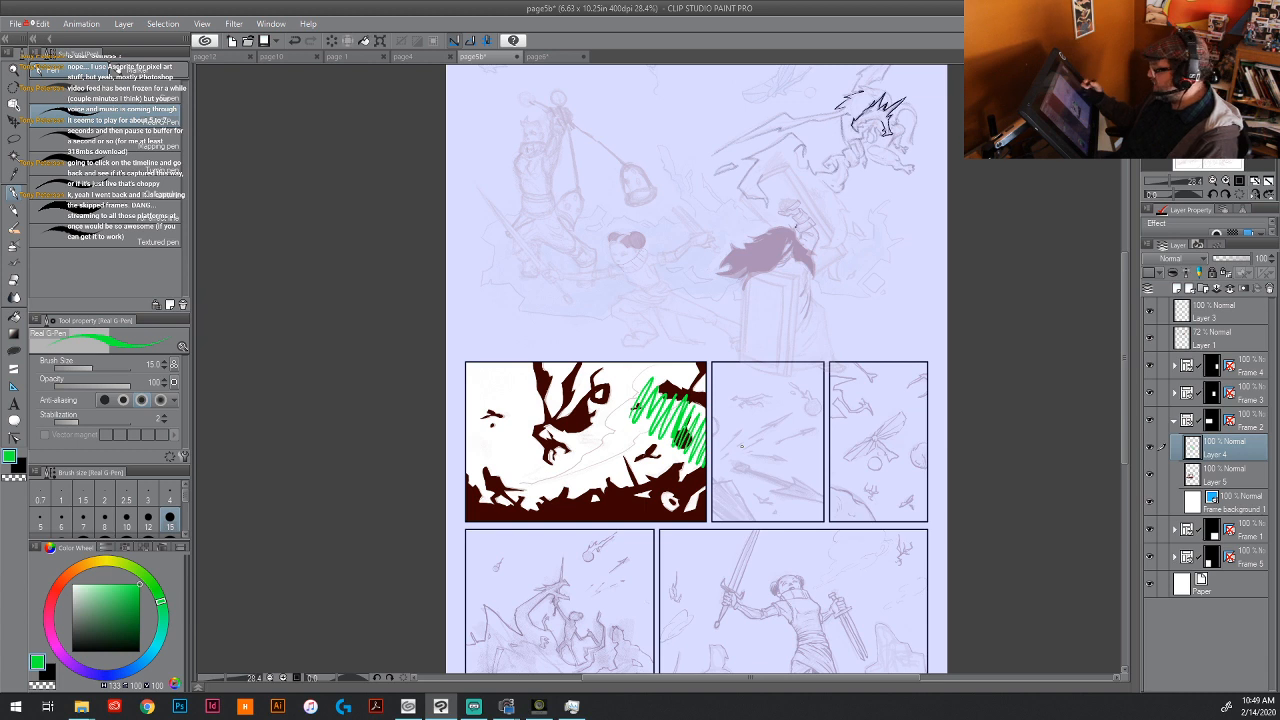
pyautogui.hotkey('ctrl', 'z')
pyautogui.hotkey('ctrl', 'z')
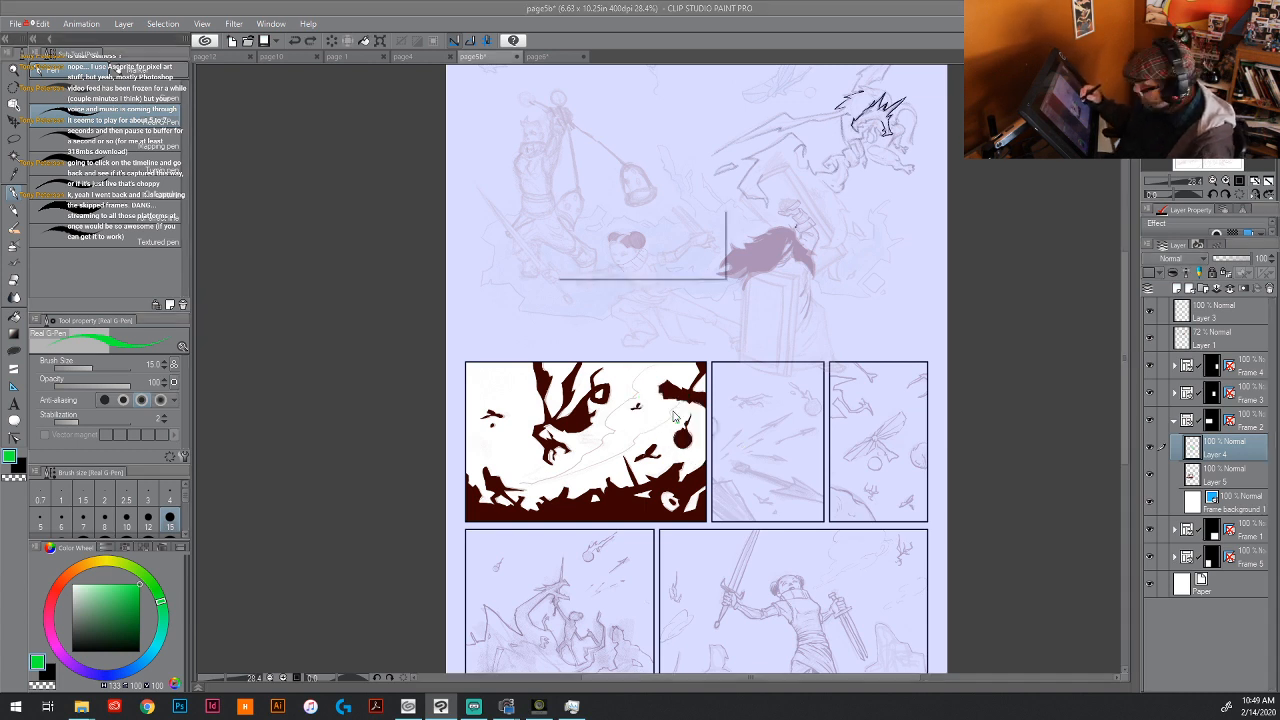
# Step: Draw long curved green lines from top to bottom across the dark-inked panel and clear them from the layer
pyautogui.click(697, 267)
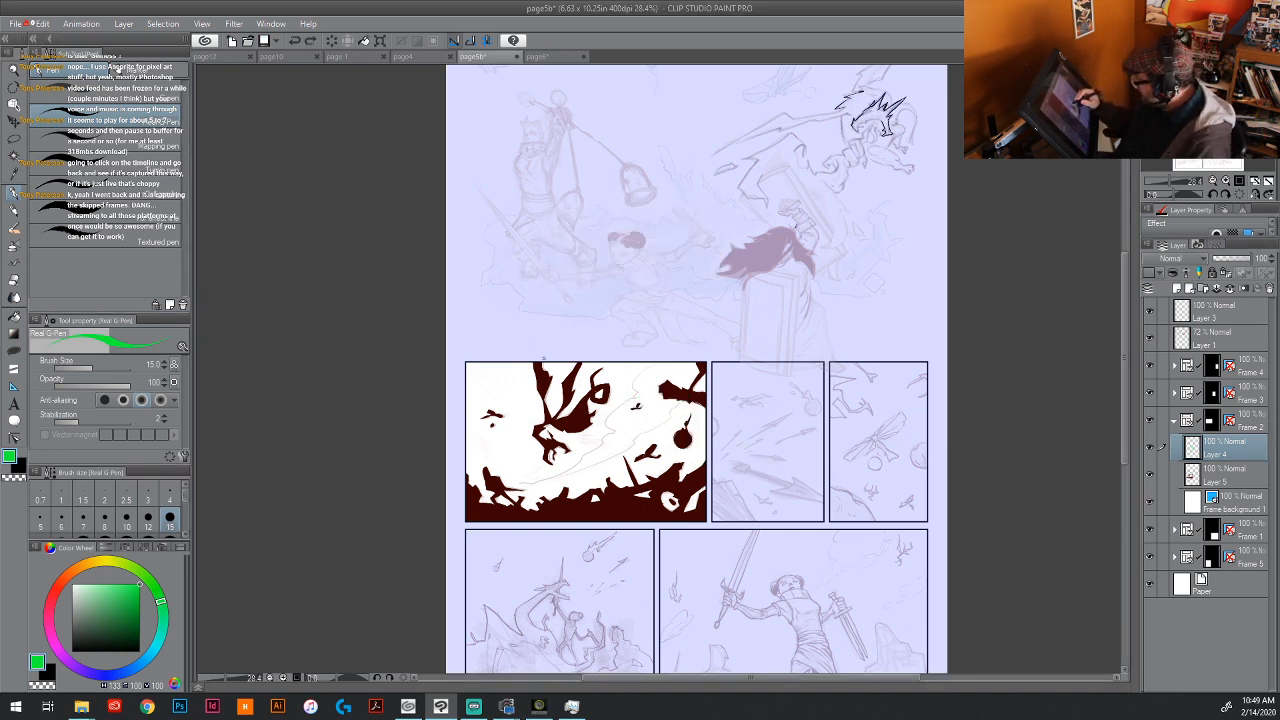
pyautogui.moveTo(544, 358)
pyautogui.mouseDown()
pyautogui.moveTo(540, 523)
pyautogui.moveTo(648, 360)
pyautogui.moveTo(577, 523)
pyautogui.moveTo(635, 328)
pyautogui.moveTo(590, 521)
pyautogui.mouseUp()
pyautogui.moveTo(606, 363); pyautogui.dragTo(702, 456)
pyautogui.moveTo(490, 363); pyautogui.dragTo(516, 500)
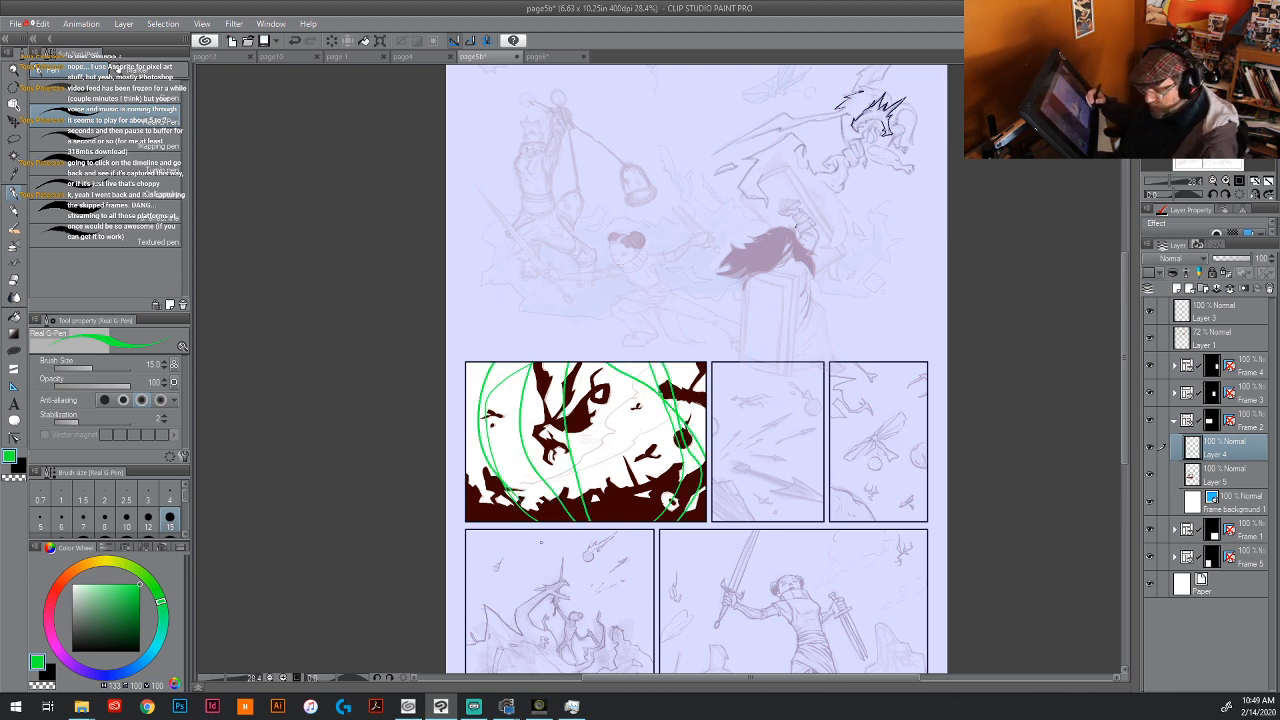
pyautogui.press('Delete')
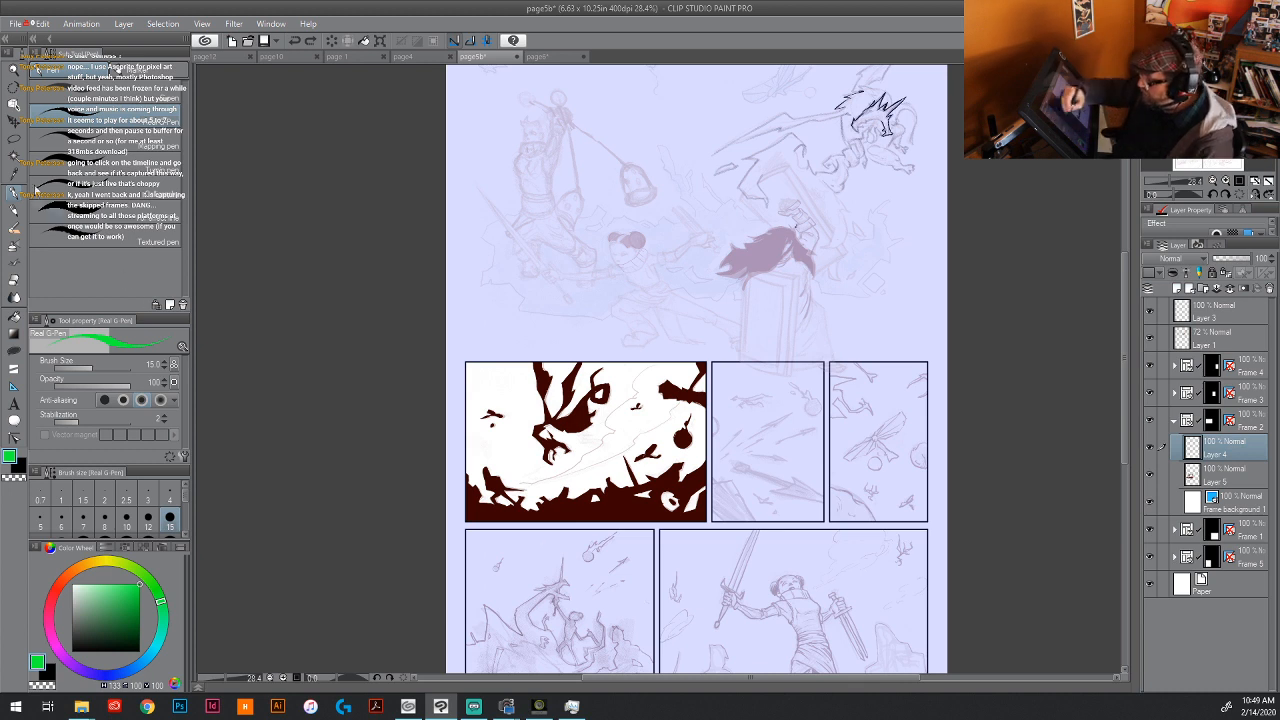
# Step: Draw a rectangular frame with a thick red border, brush size about 138, over the sketch above the panels
pyautogui.click(15, 373)
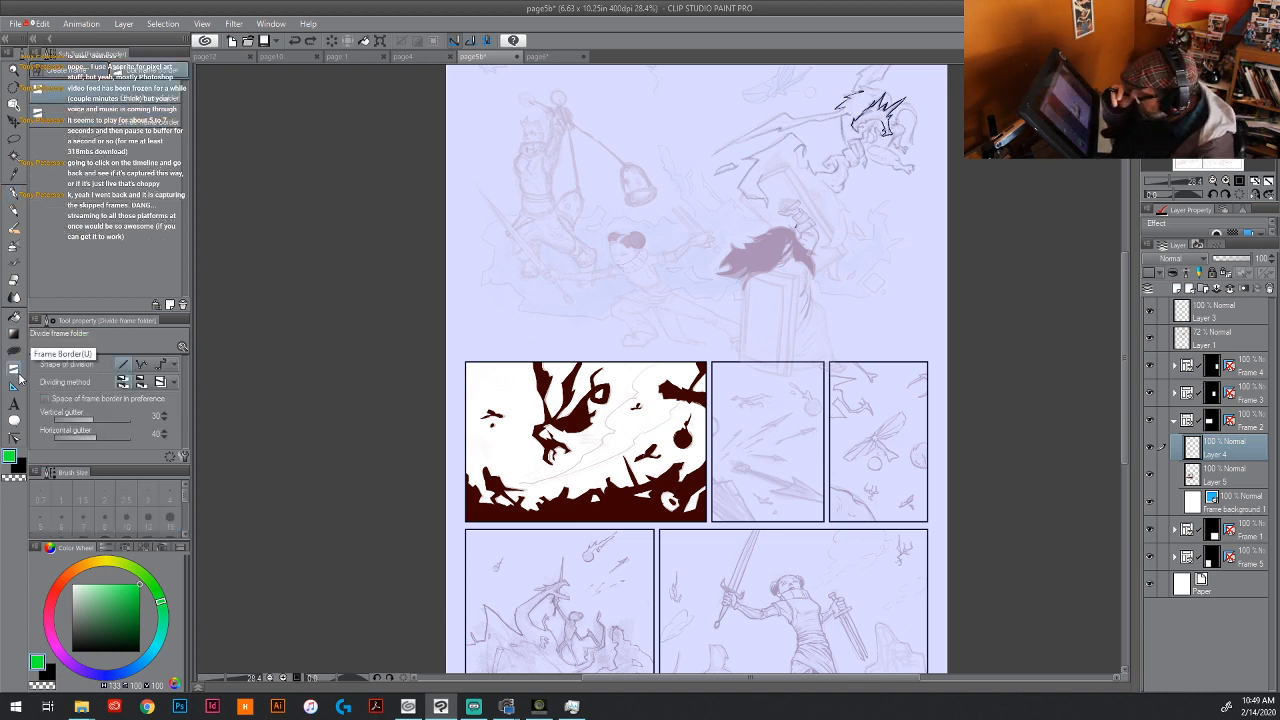
pyautogui.click(72, 78)
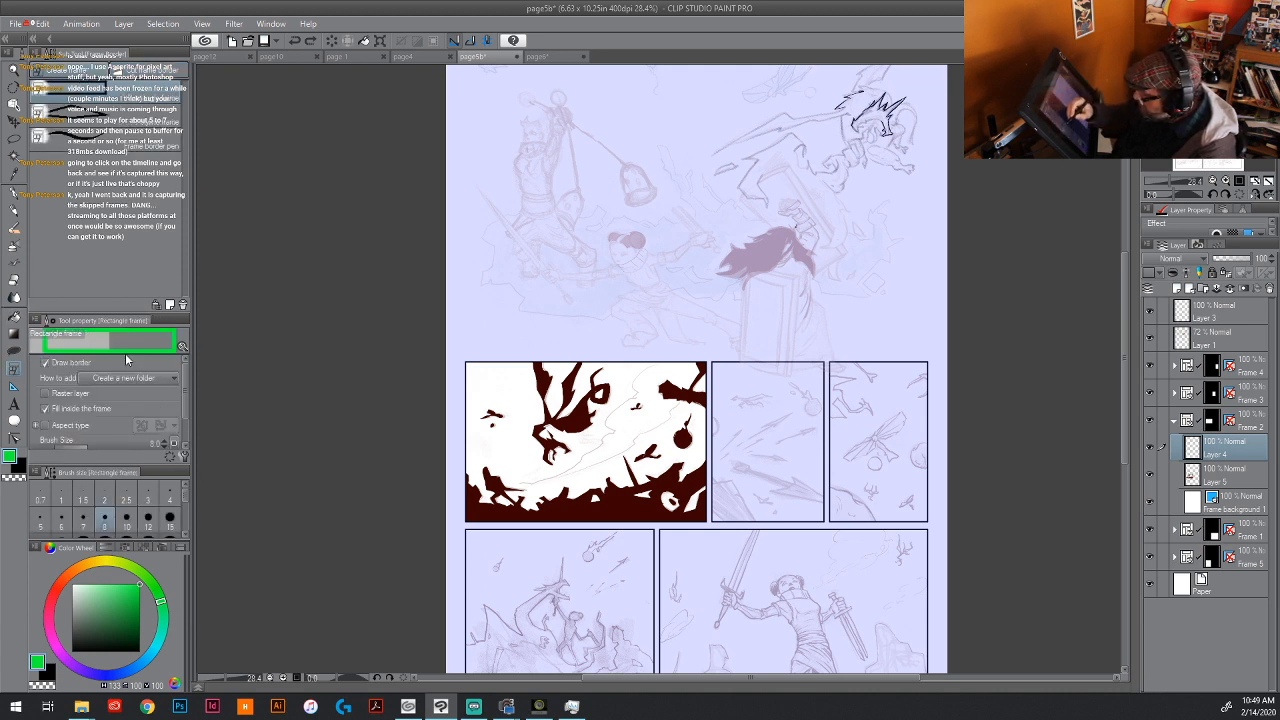
pyautogui.click(123, 630)
pyautogui.moveTo(123, 630)
pyautogui.mouseDown()
pyautogui.moveTo(139, 651)
pyautogui.moveTo(150, 588)
pyautogui.mouseUp()
pyautogui.click(59, 590)
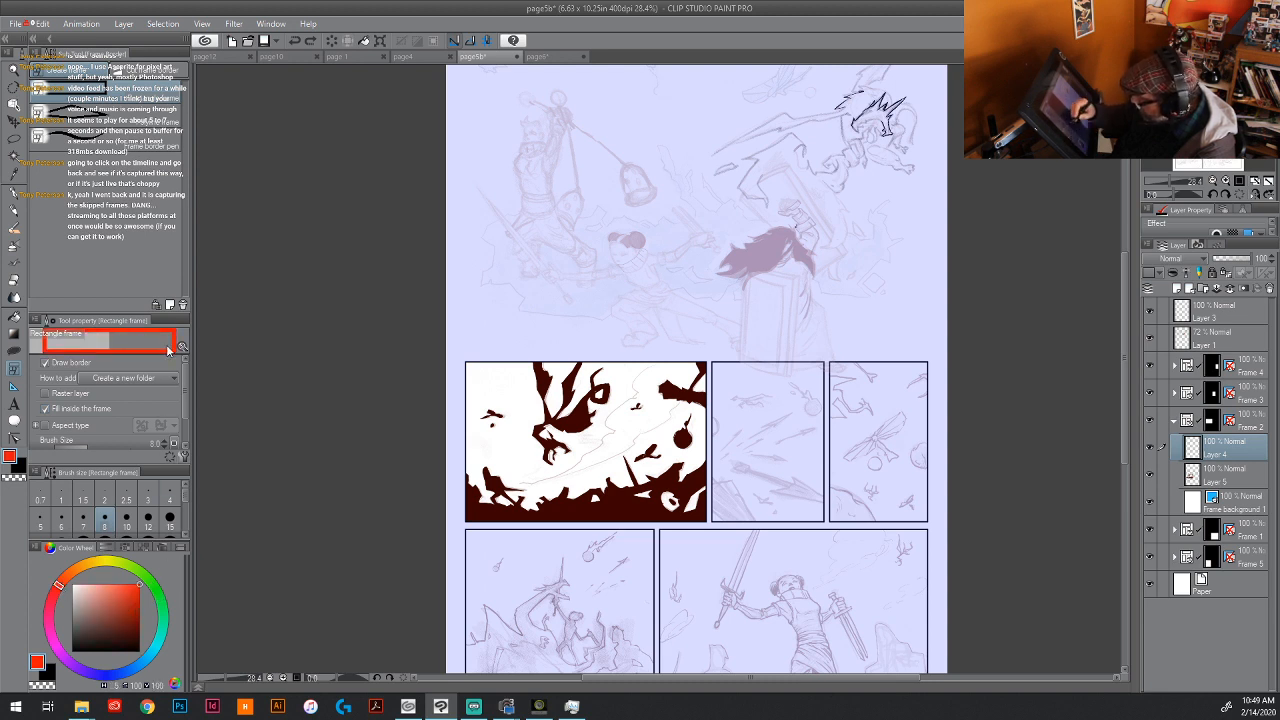
pyautogui.scroll(-2, 183, 388)
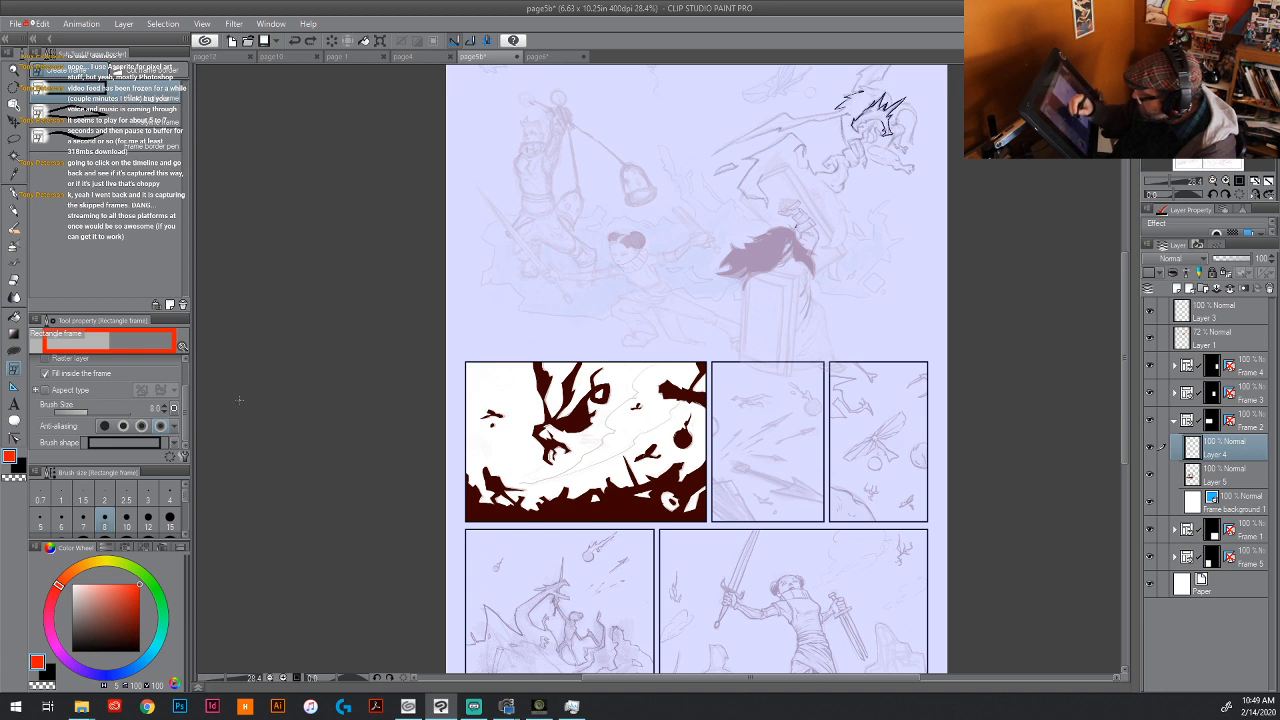
pyautogui.moveTo(84, 410); pyautogui.dragTo(126, 402)
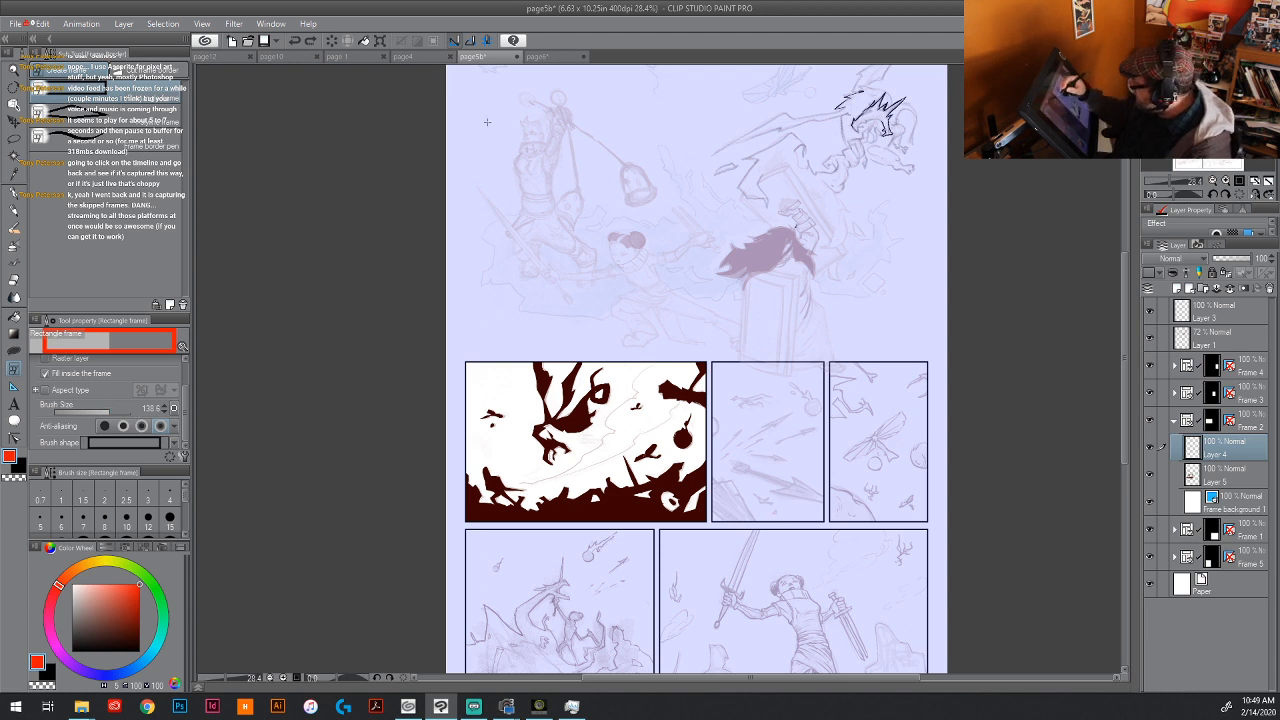
pyautogui.moveTo(496, 123); pyautogui.dragTo(897, 345)
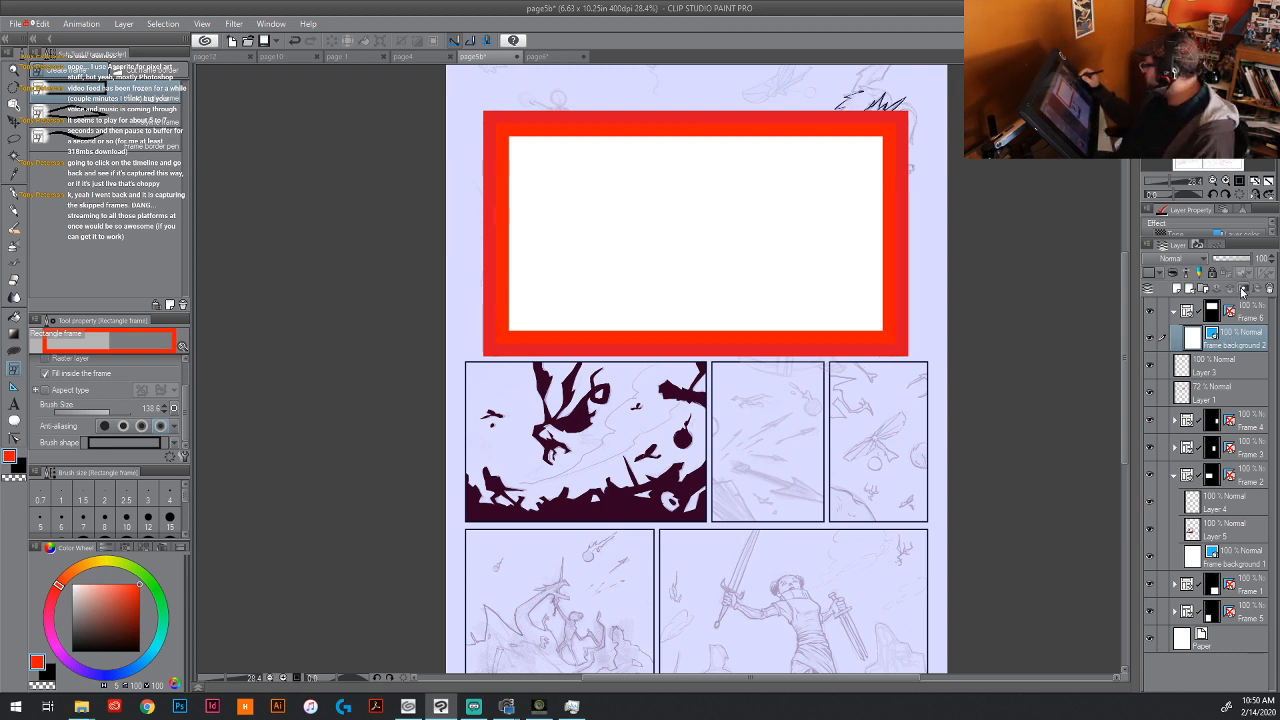
# Step: Add a new layer inside the red frame and draw black Darker pencil curves across it, running past its borders
pyautogui.click(1177, 289)
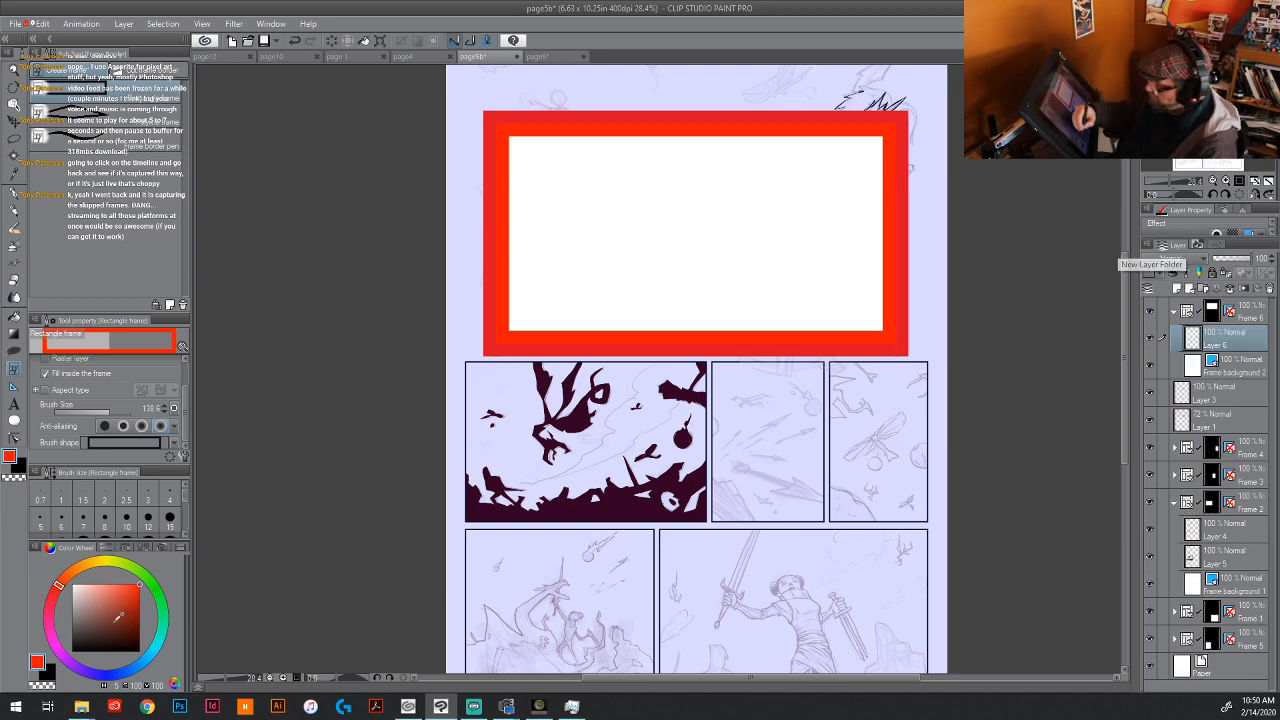
pyautogui.moveTo(120, 600); pyautogui.dragTo(140, 645)
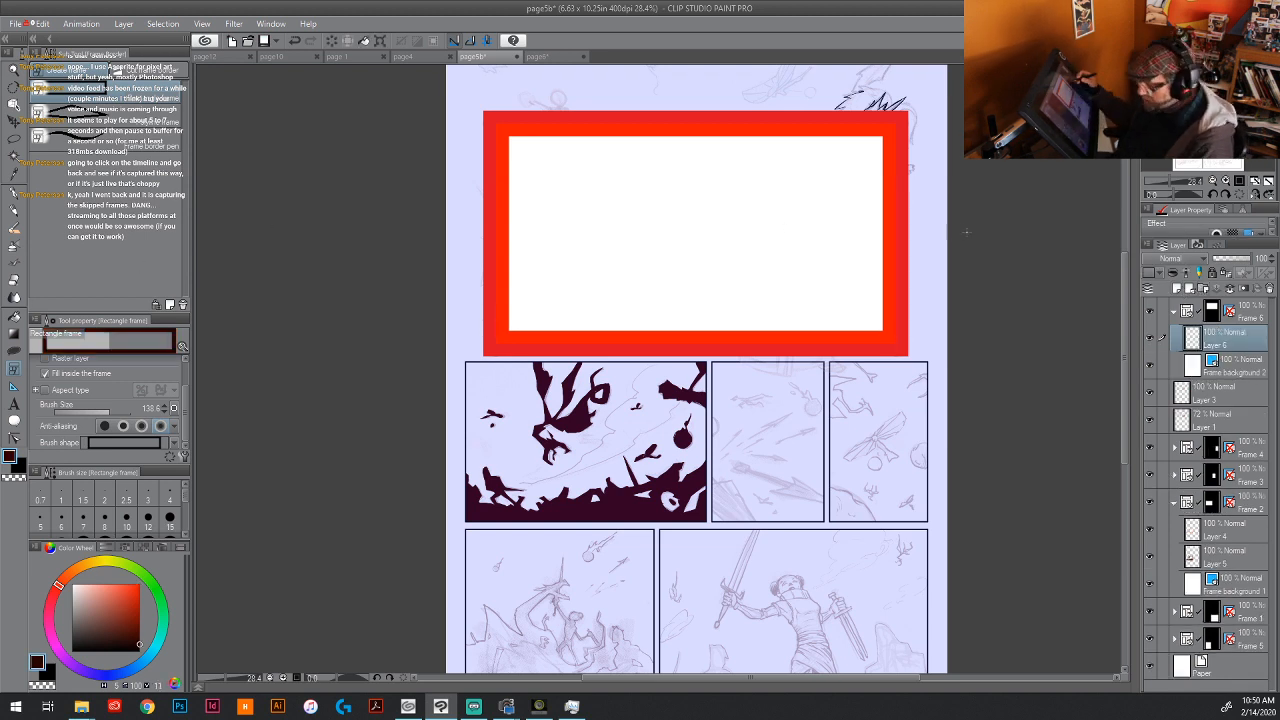
pyautogui.press('p')
pyautogui.moveTo(810, 269); pyautogui.dragTo(880, 245)
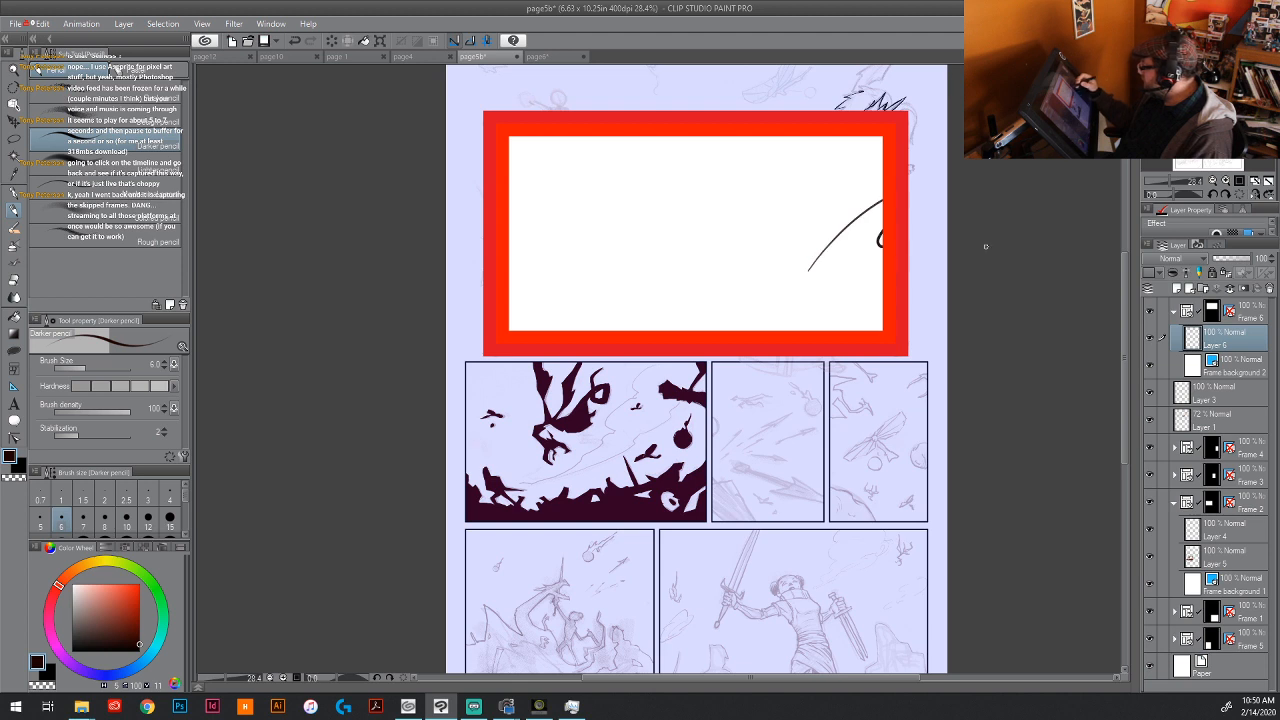
pyautogui.moveTo(890, 121)
pyautogui.mouseDown()
pyautogui.moveTo(703, 300)
pyautogui.moveTo(484, 178)
pyautogui.moveTo(777, 220)
pyautogui.moveTo(522, 351)
pyautogui.mouseUp()
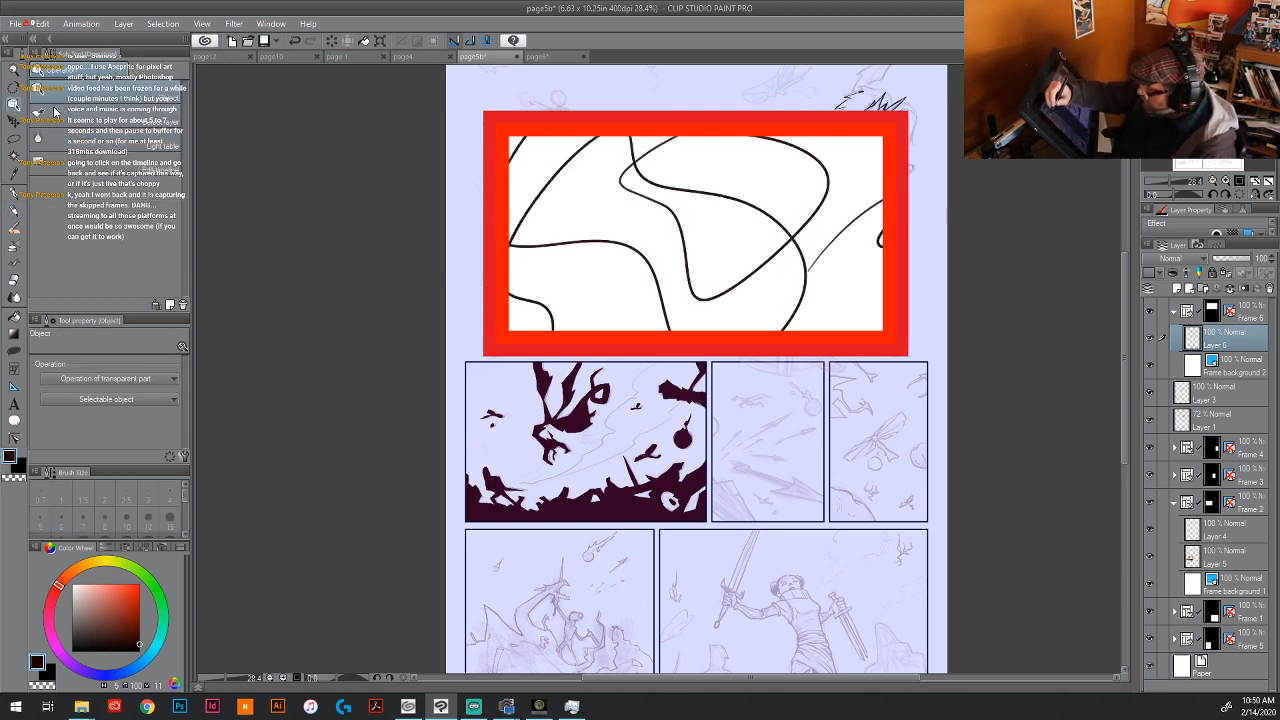
# Step: Resize the red frame by lowering its top border and moving its right border inward to less than half the width
pyautogui.click(15, 106)
pyautogui.click(893, 246)
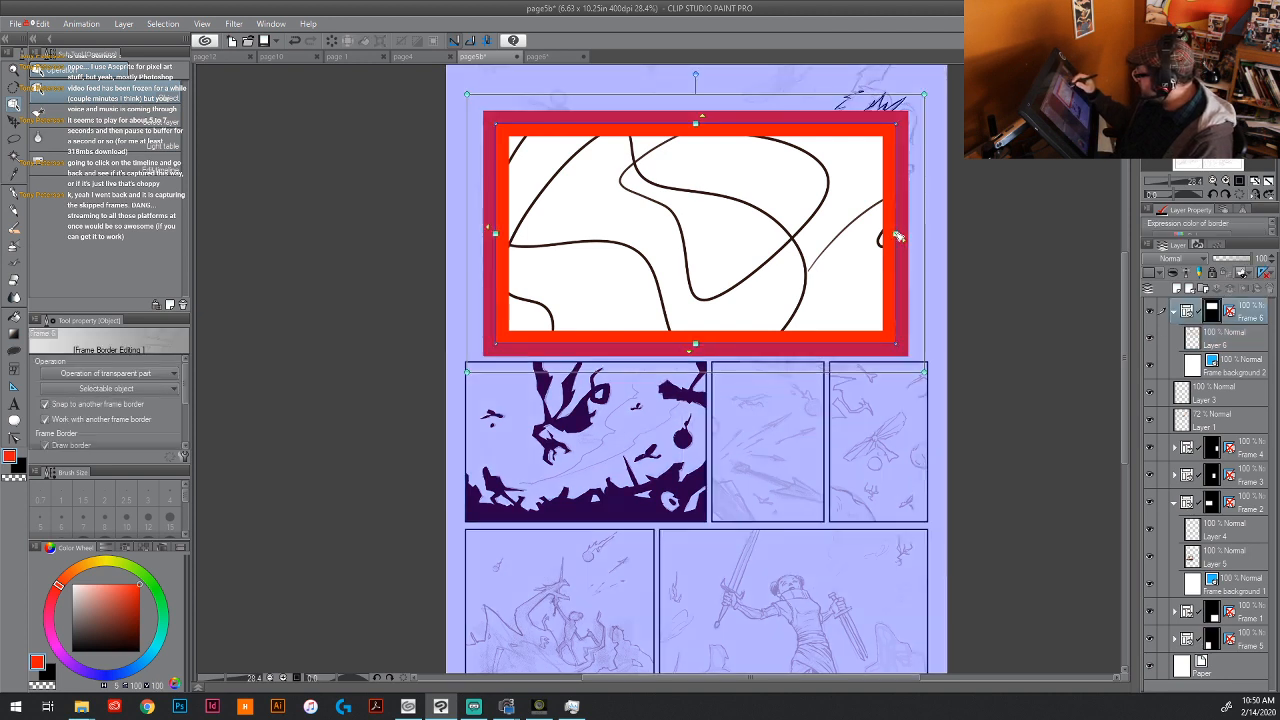
pyautogui.moveTo(895, 240)
pyautogui.mouseDown()
pyautogui.moveTo(805, 240)
pyautogui.moveTo(715, 265)
pyautogui.moveTo(729, 238)
pyautogui.moveTo(874, 229)
pyautogui.moveTo(870, 214)
pyautogui.mouseUp()
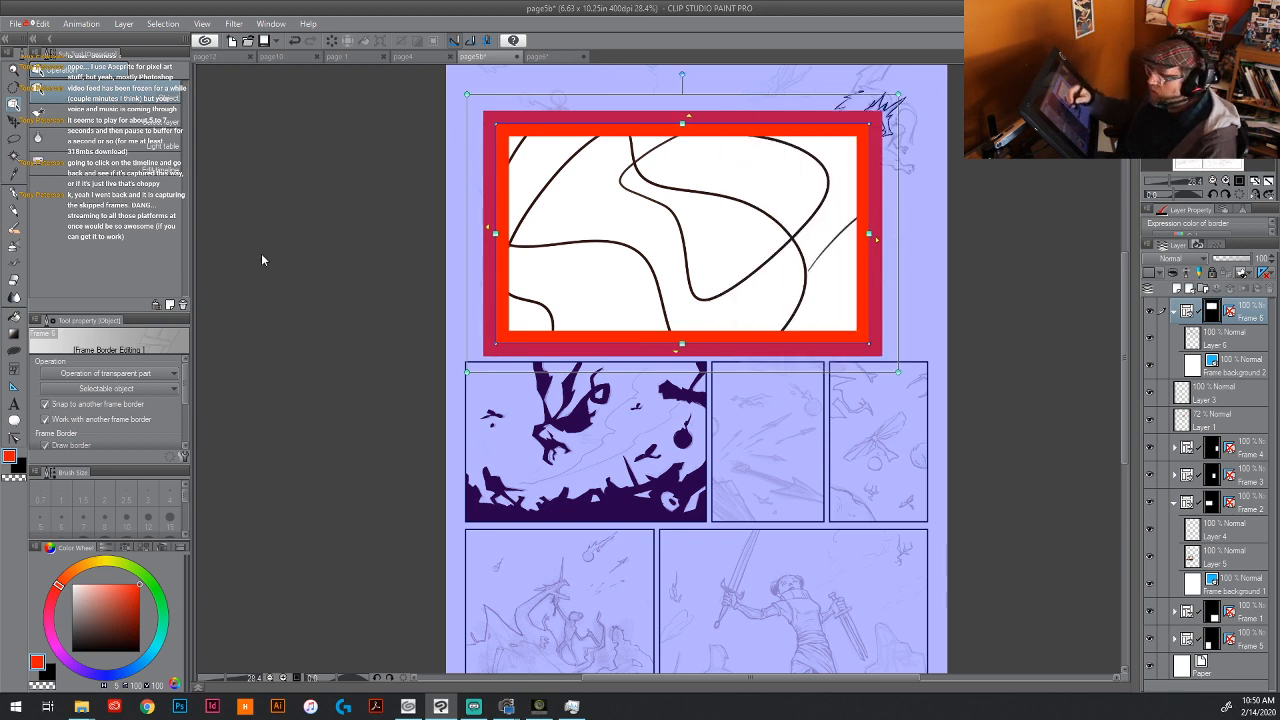
pyautogui.moveTo(684, 124); pyautogui.dragTo(681, 180)
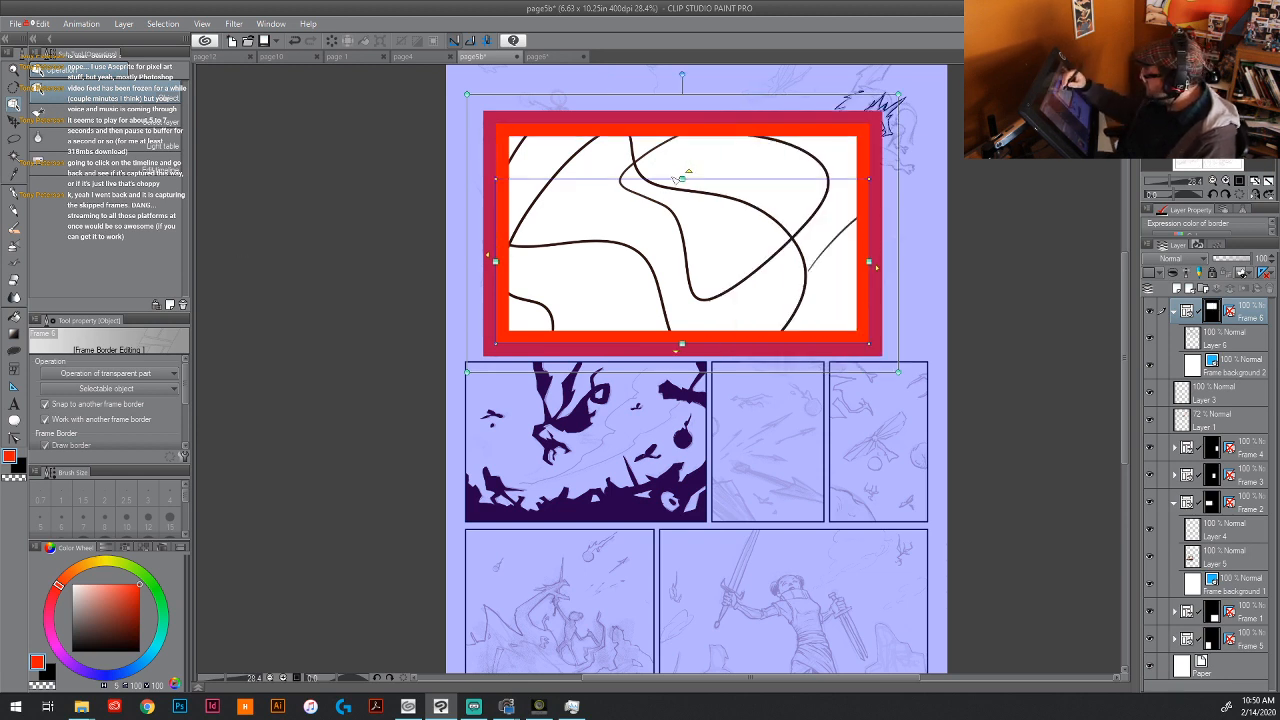
pyautogui.moveTo(872, 262); pyautogui.dragTo(648, 287)
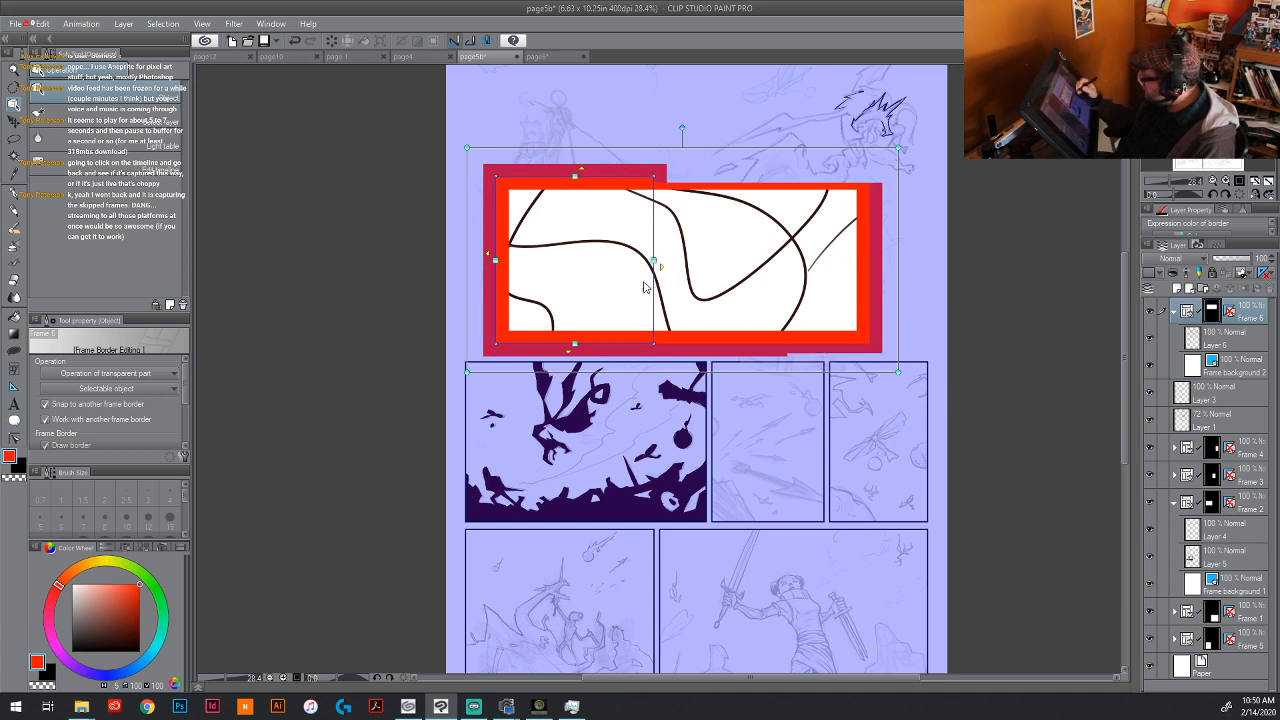
# Step: Draw a second, black-bordered rectangular frame beside the red one and move their shared border to the right
pyautogui.click(15, 370)
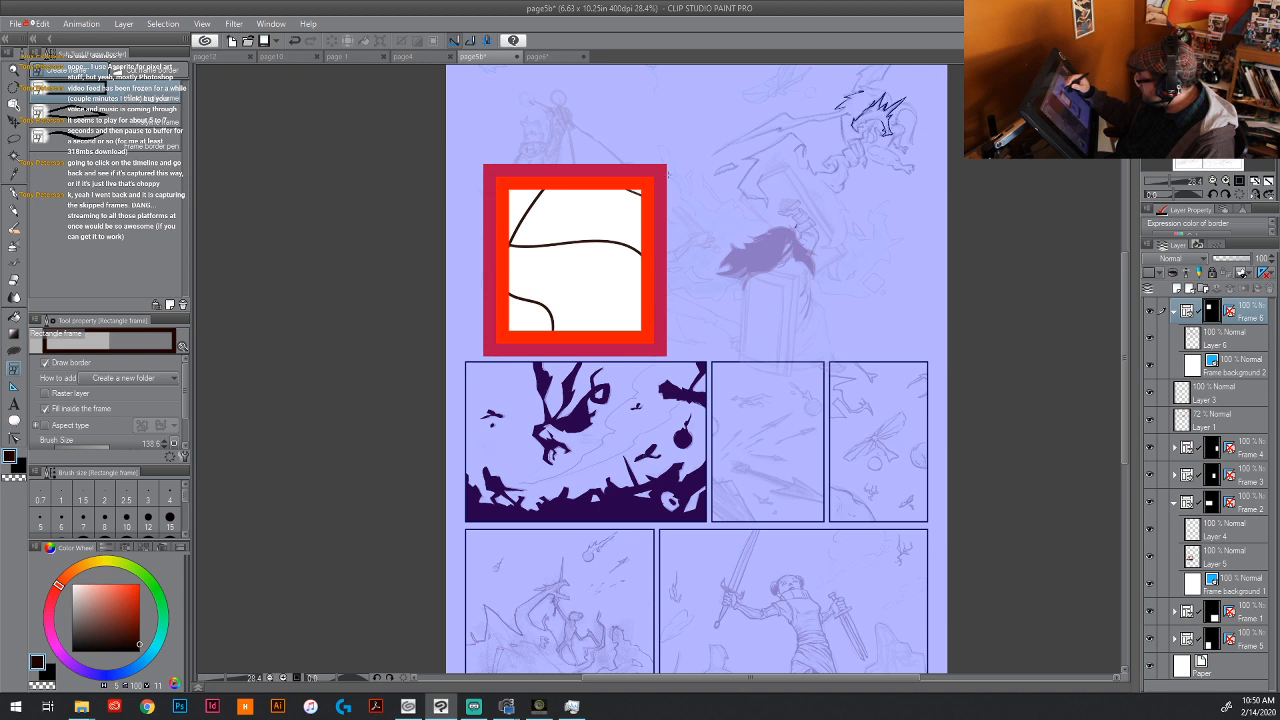
pyautogui.moveTo(667, 174); pyautogui.dragTo(928, 352)
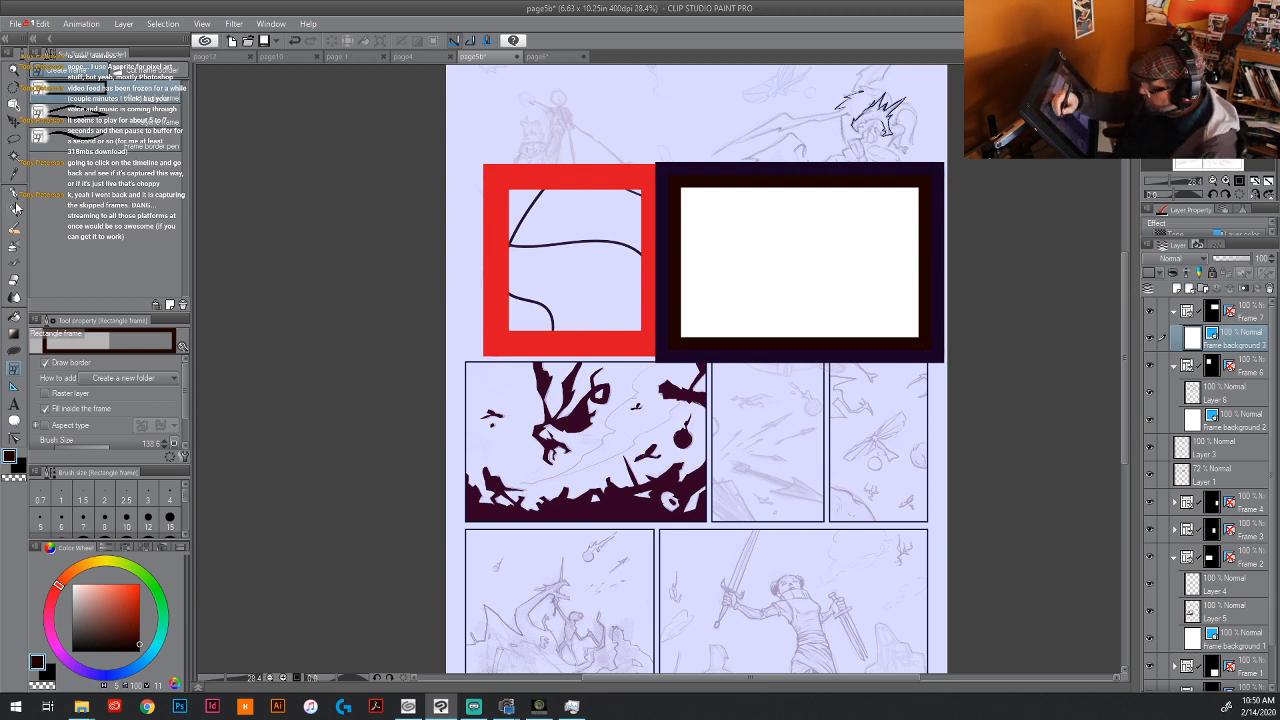
pyautogui.click(15, 114)
pyautogui.click(673, 284)
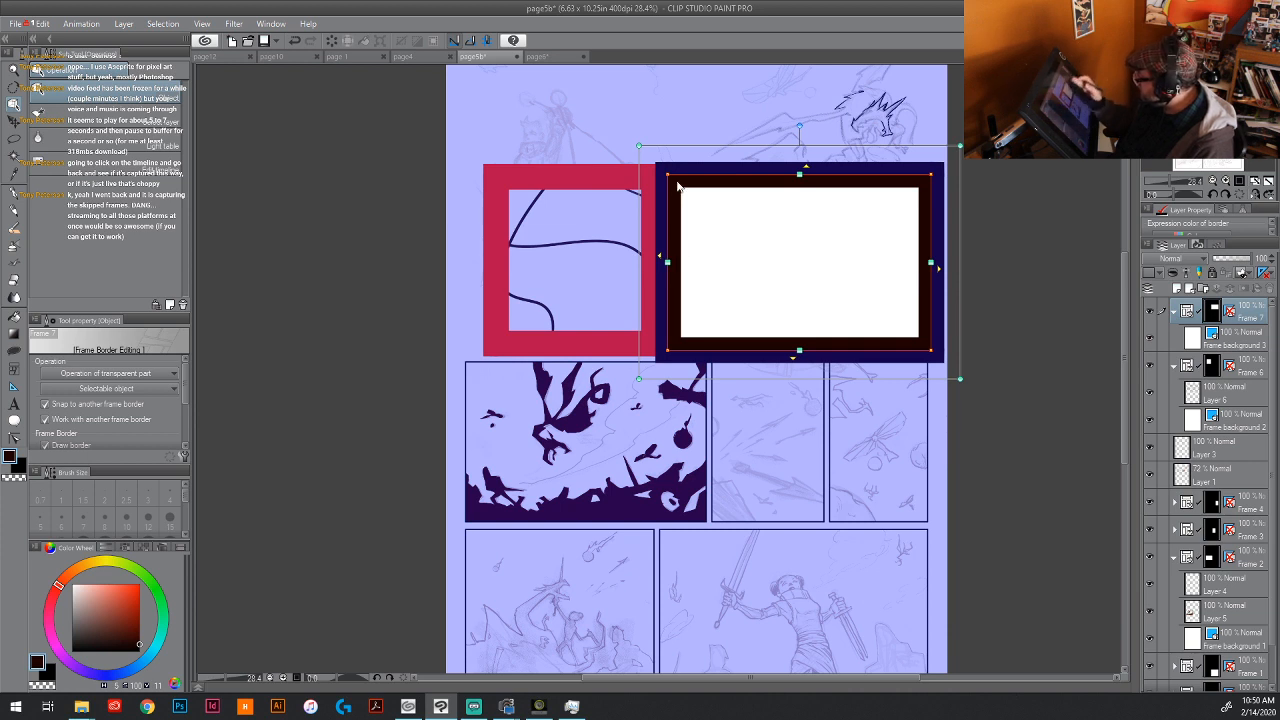
pyautogui.moveTo(668, 263); pyautogui.dragTo(828, 256)
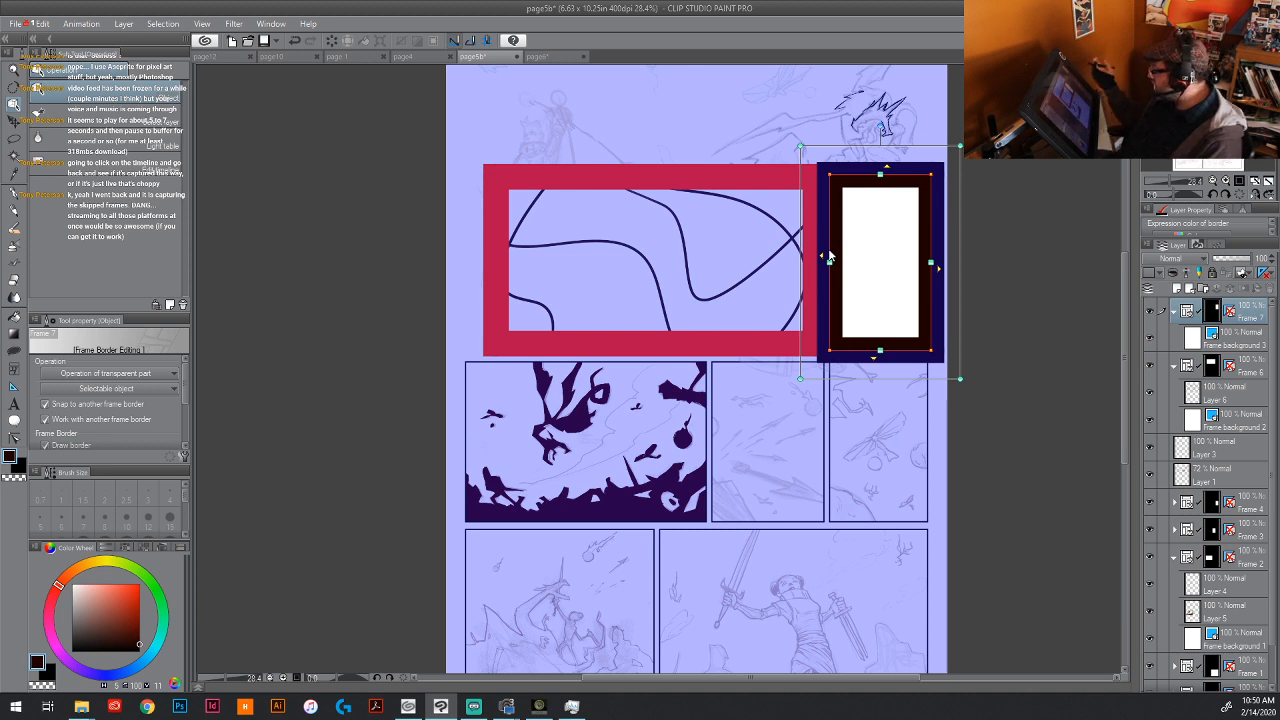
# Step: Delete the red and black demonstration frame folders together
pyautogui.keyDown('shift'); pyautogui.click(1246, 365); pyautogui.keyUp('shift')
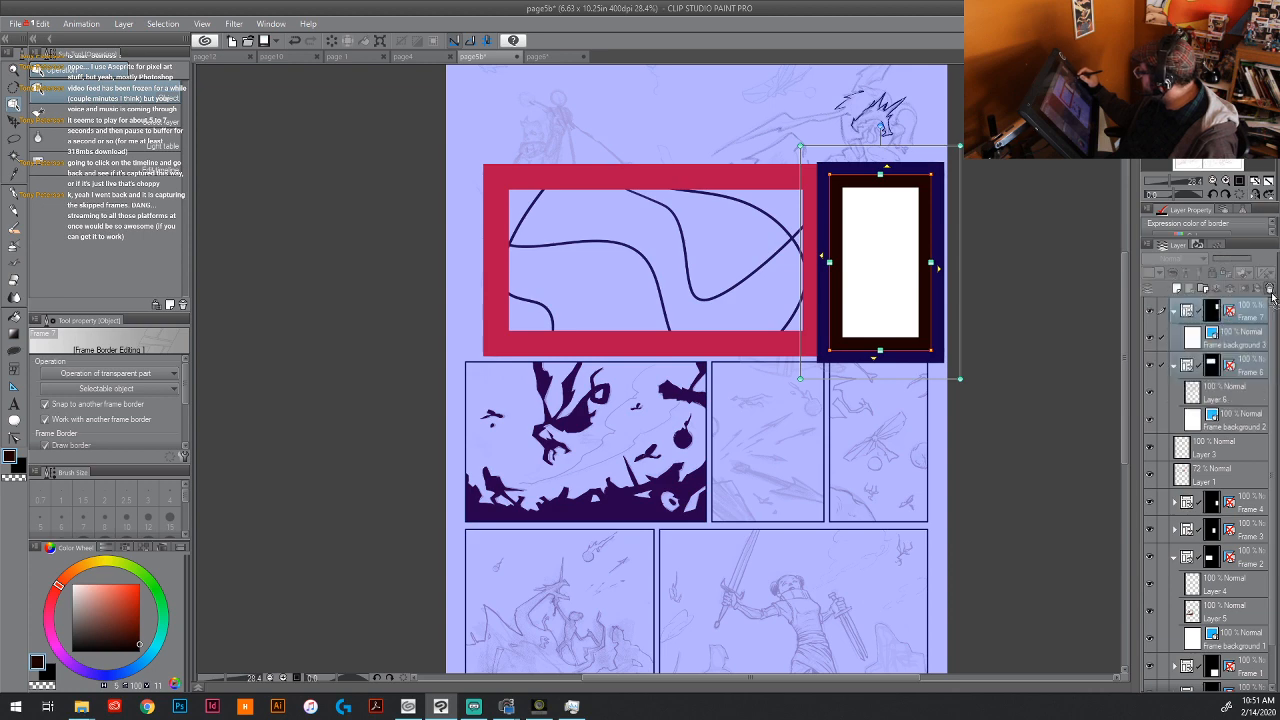
pyautogui.click(1268, 289)
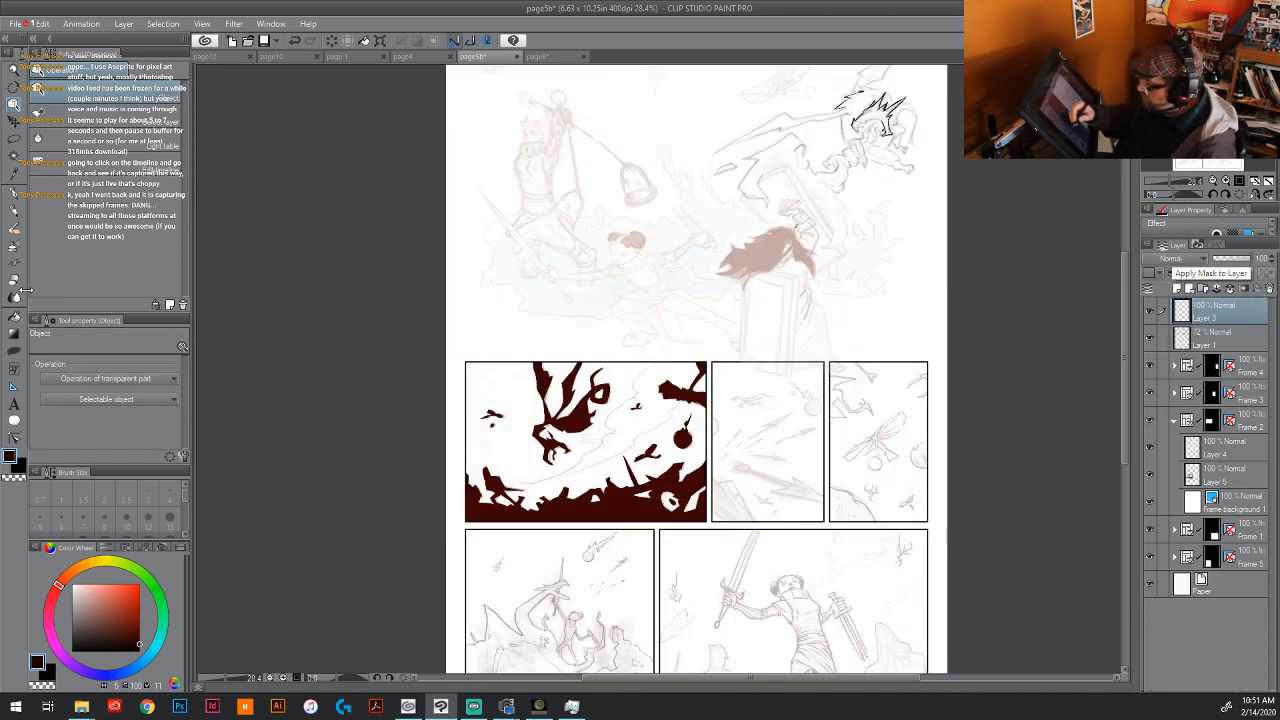
# Step: Move both vertical gutters in the dark-inked panel's row to the left and undo the two border changes
pyautogui.click(706, 451)
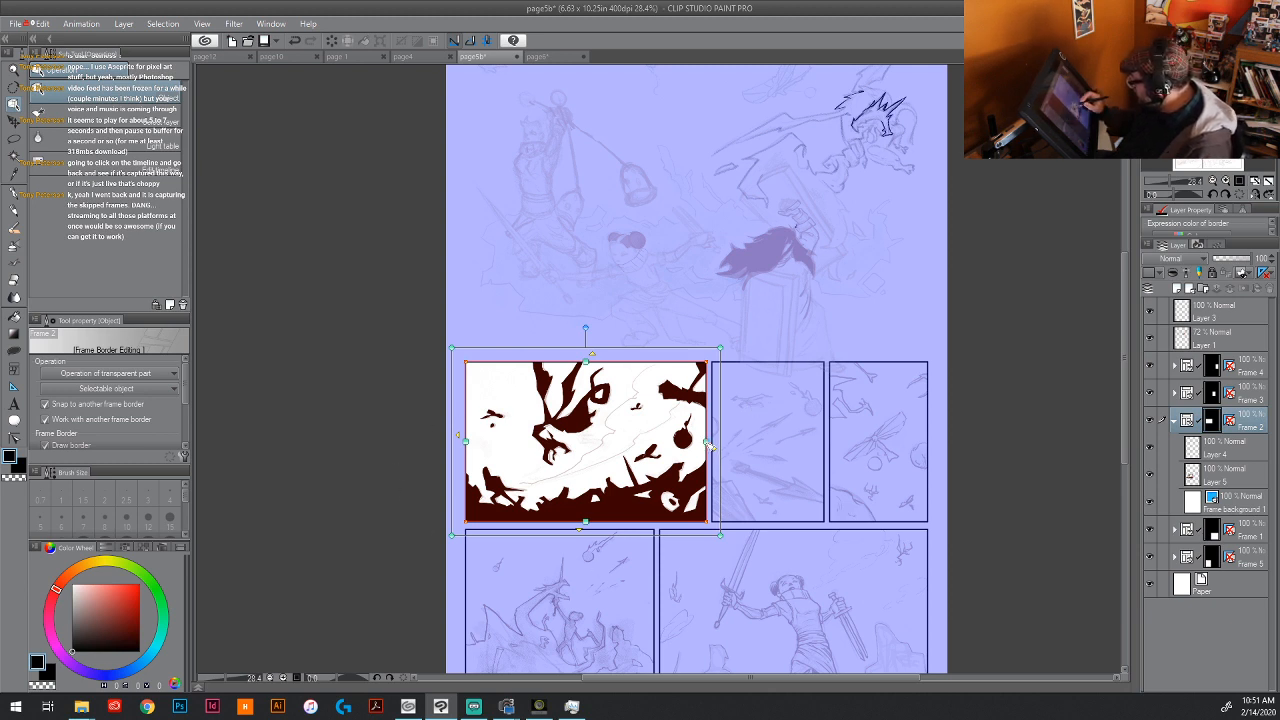
pyautogui.moveTo(710, 447); pyautogui.dragTo(624, 462)
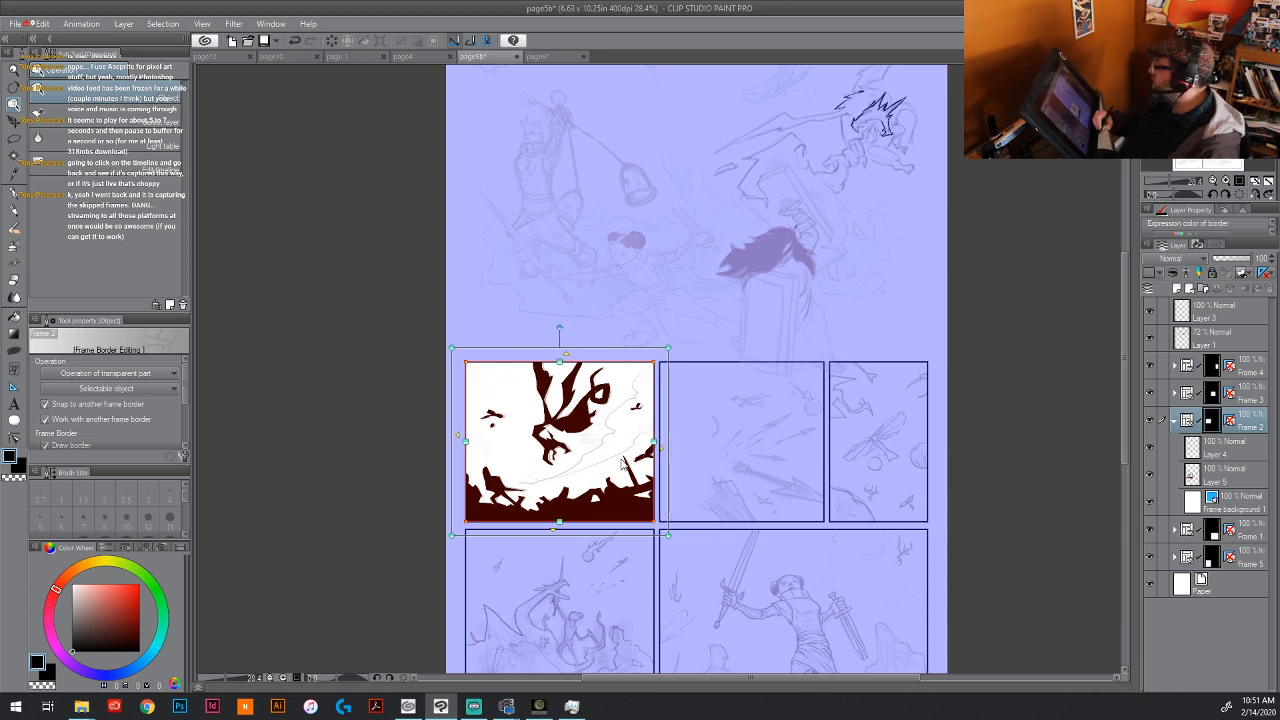
pyautogui.click(768, 438)
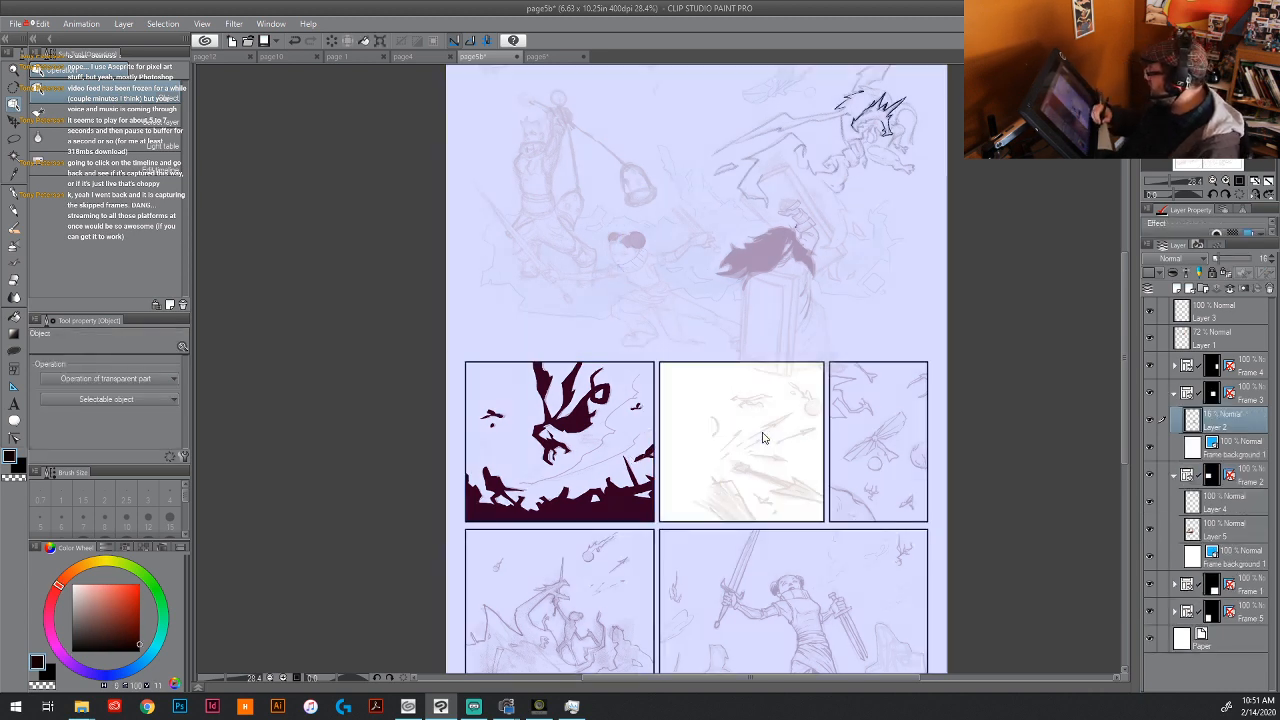
pyautogui.click(869, 445)
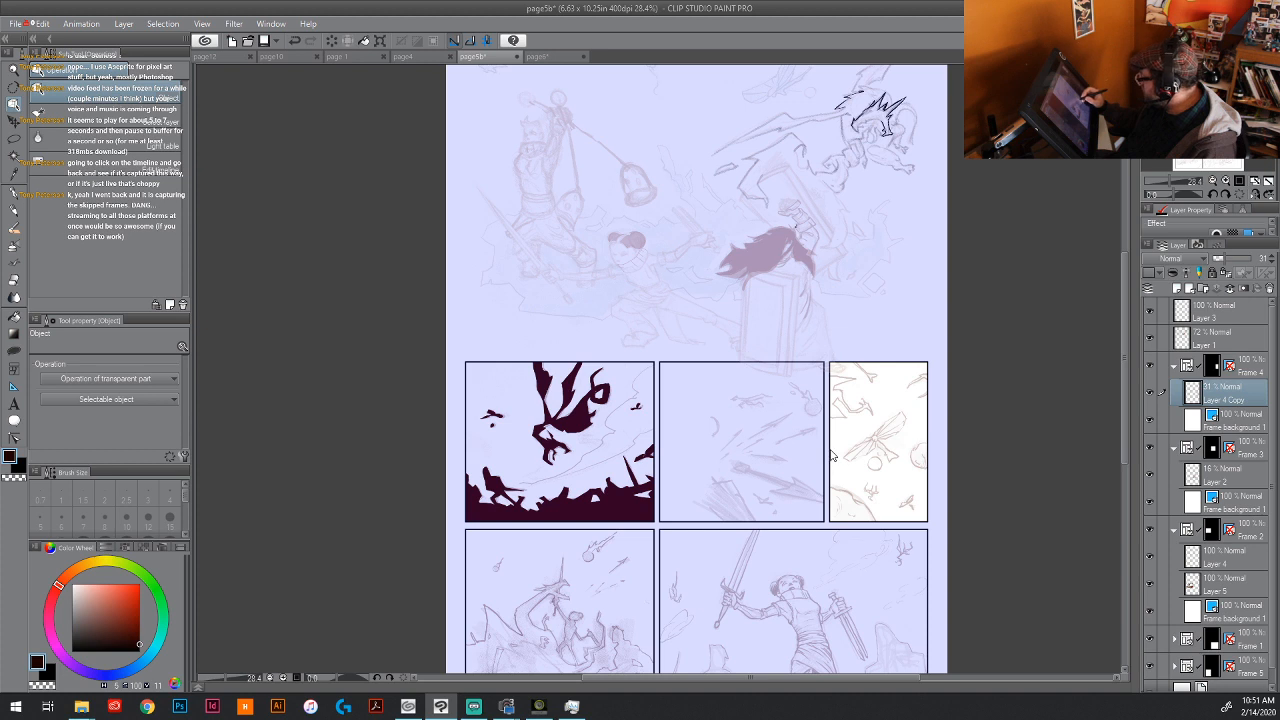
pyautogui.moveTo(830, 455); pyautogui.dragTo(765, 476)
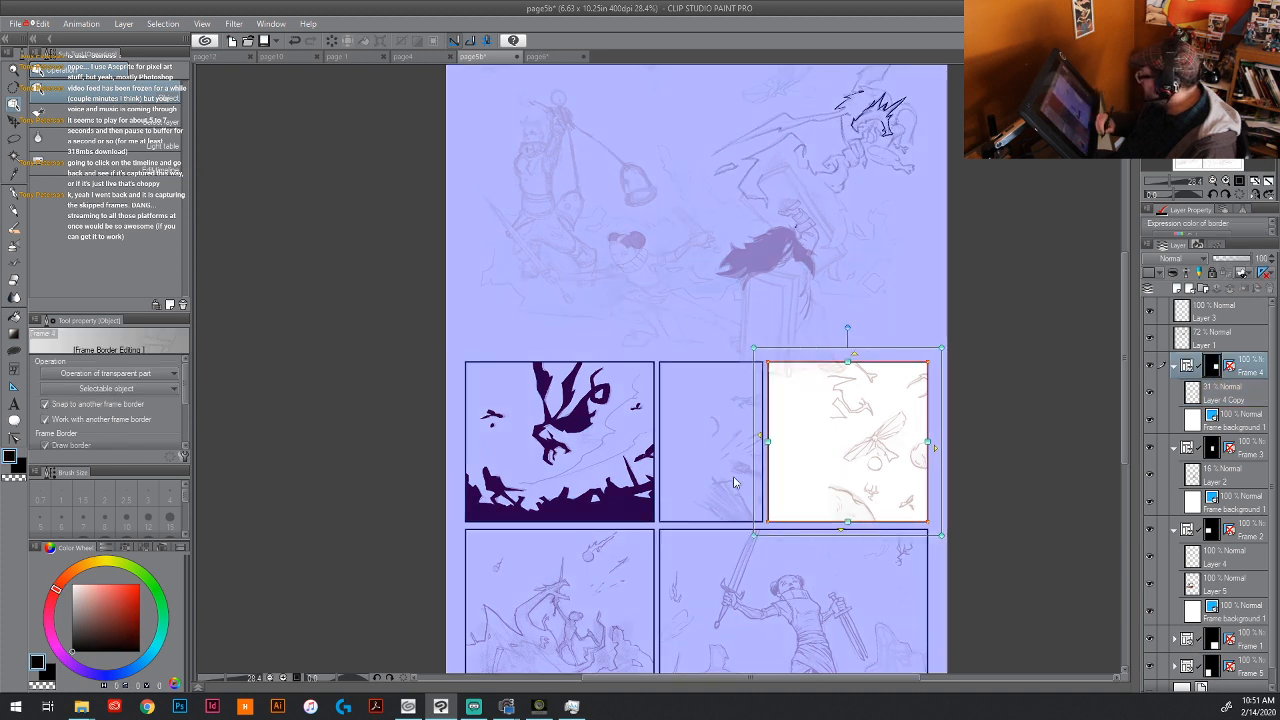
pyautogui.click(723, 583)
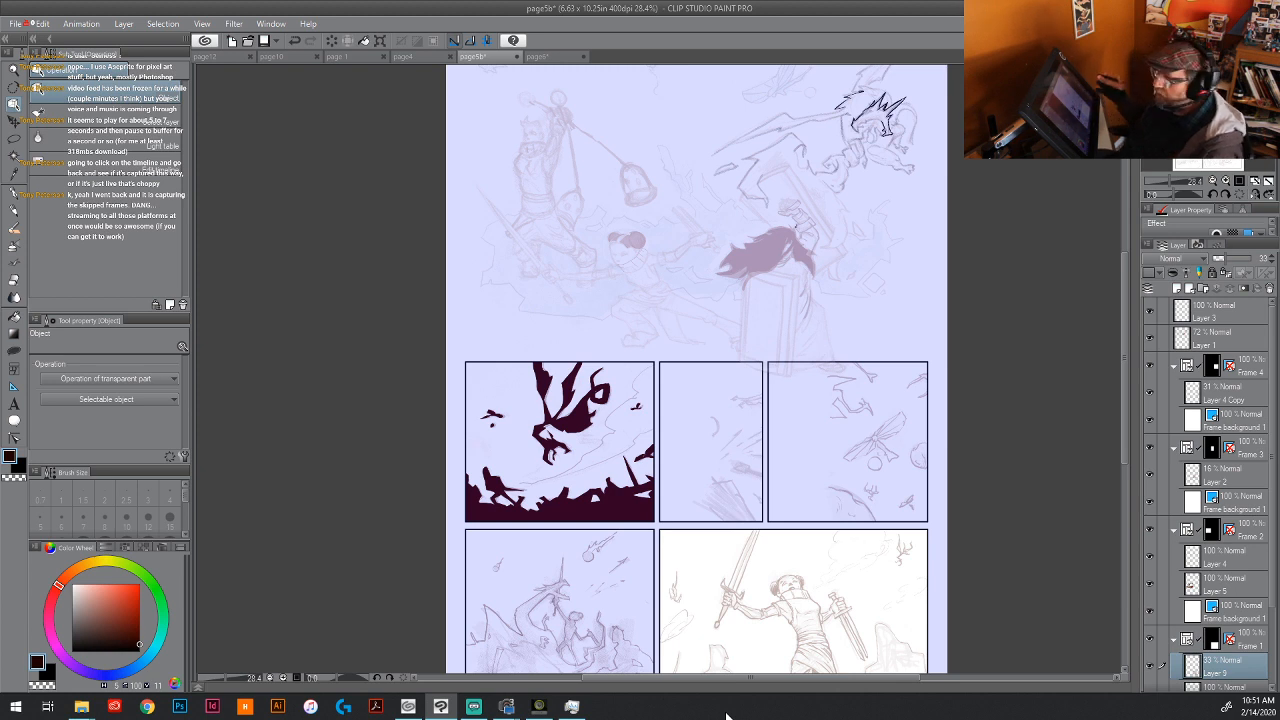
pyautogui.hotkey('ctrl', 'z')
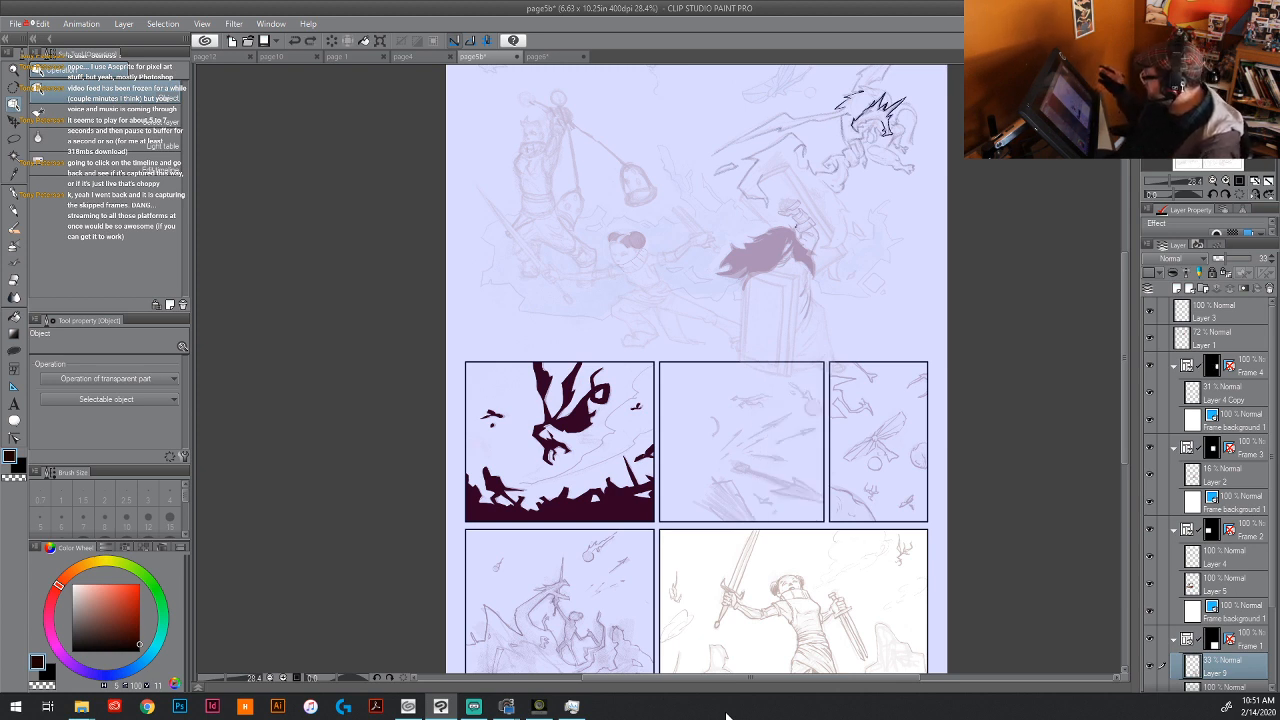
pyautogui.hotkey('ctrl', 'z')
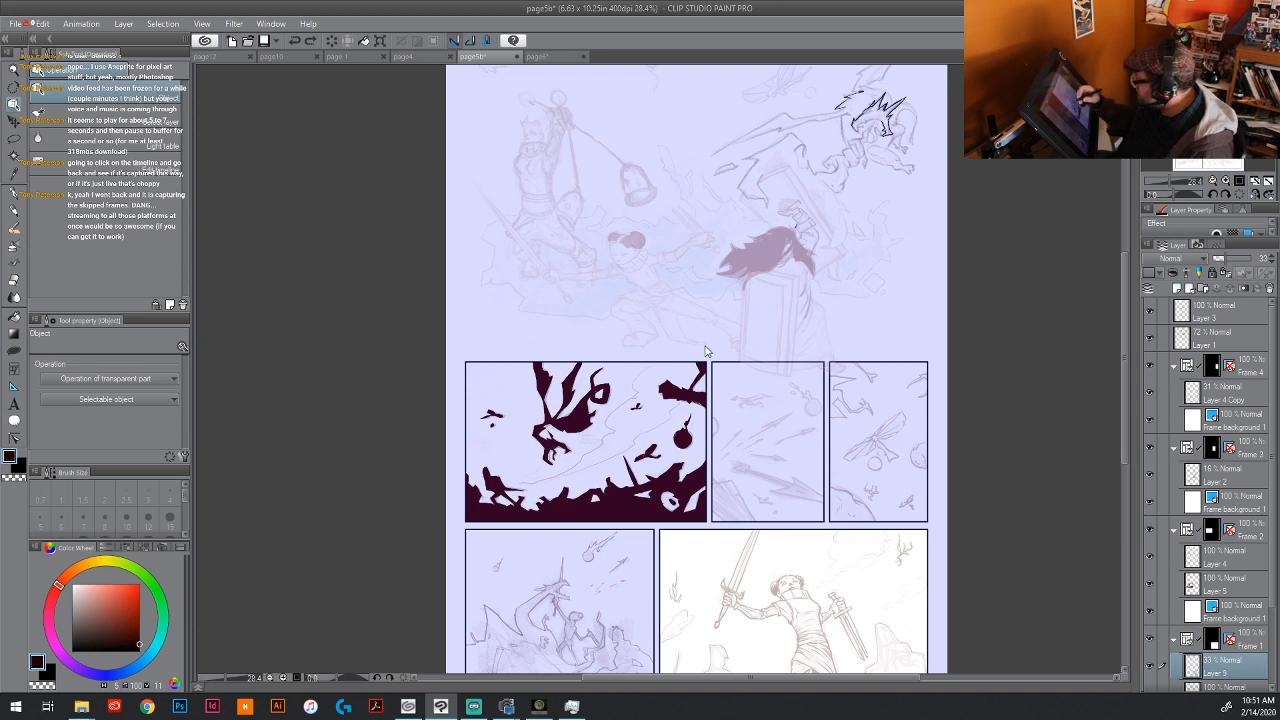
# Step: Lower the gutter between the two lower panel rows from the sword-wielding figure's panel and the dragon panel, undoing the changes
pyautogui.click(791, 456)
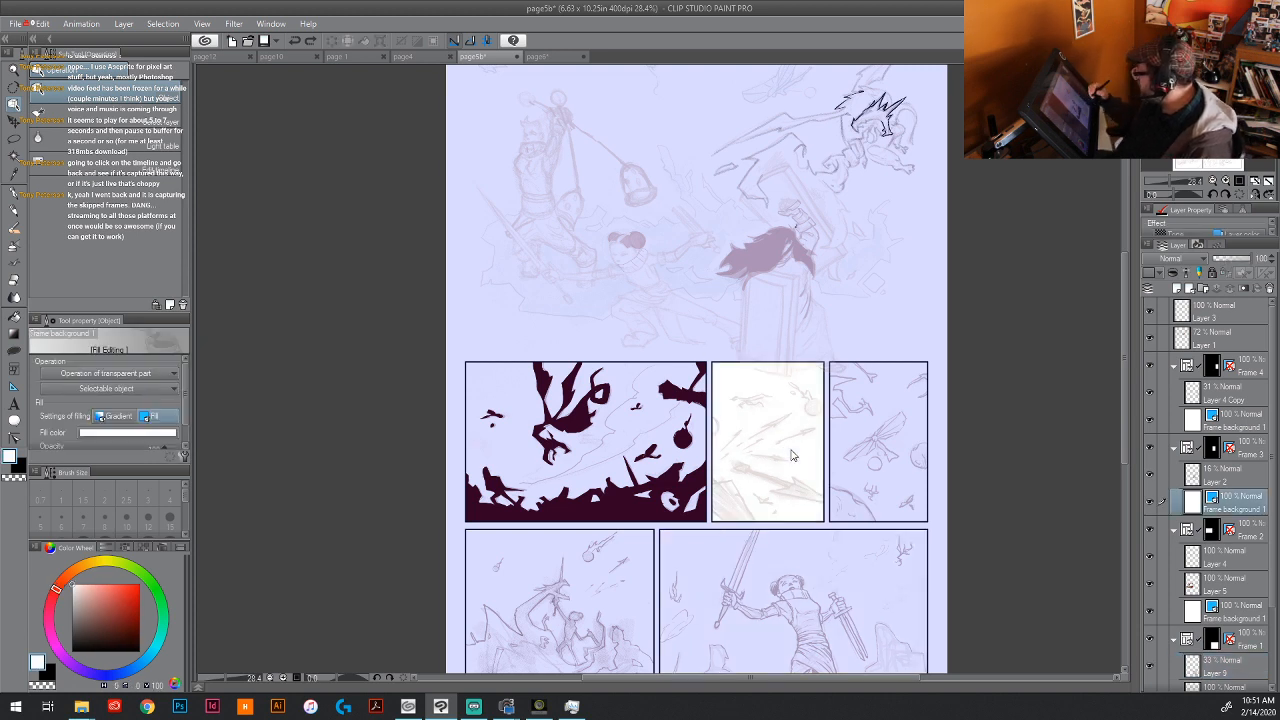
pyautogui.click(735, 538)
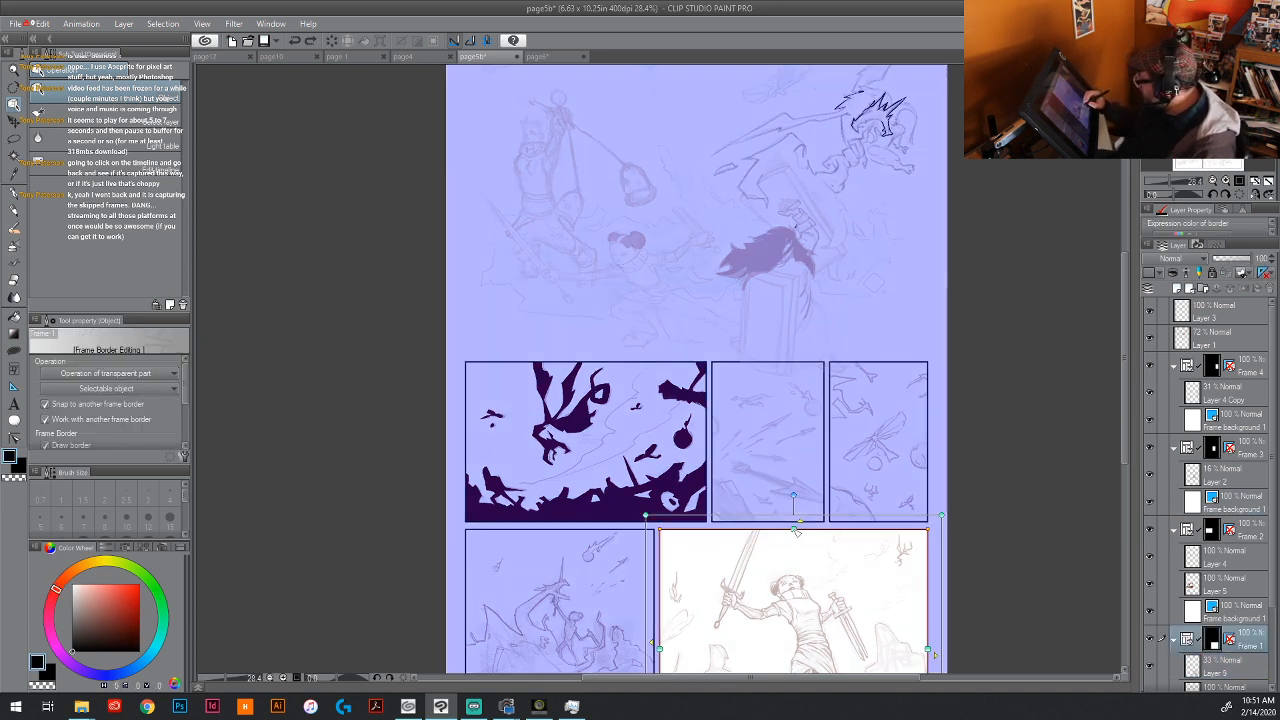
pyautogui.moveTo(795, 540); pyautogui.dragTo(783, 591)
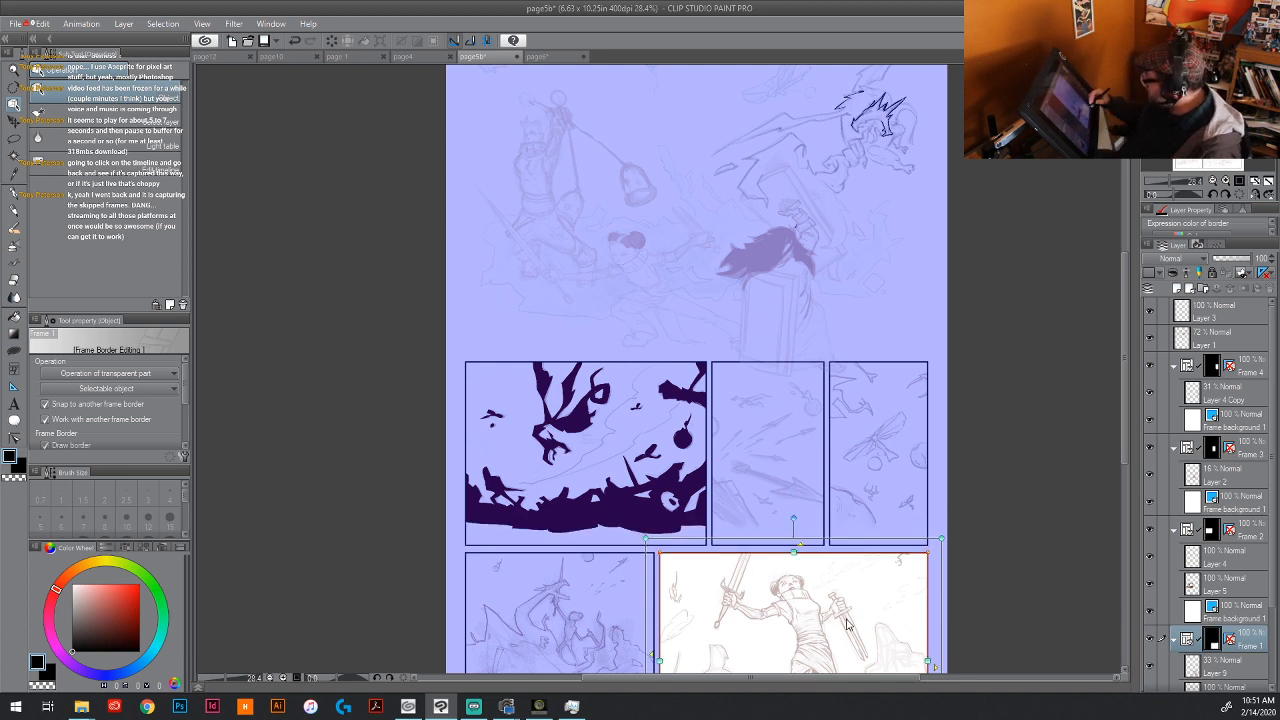
pyautogui.scroll(-5, 783, 591)
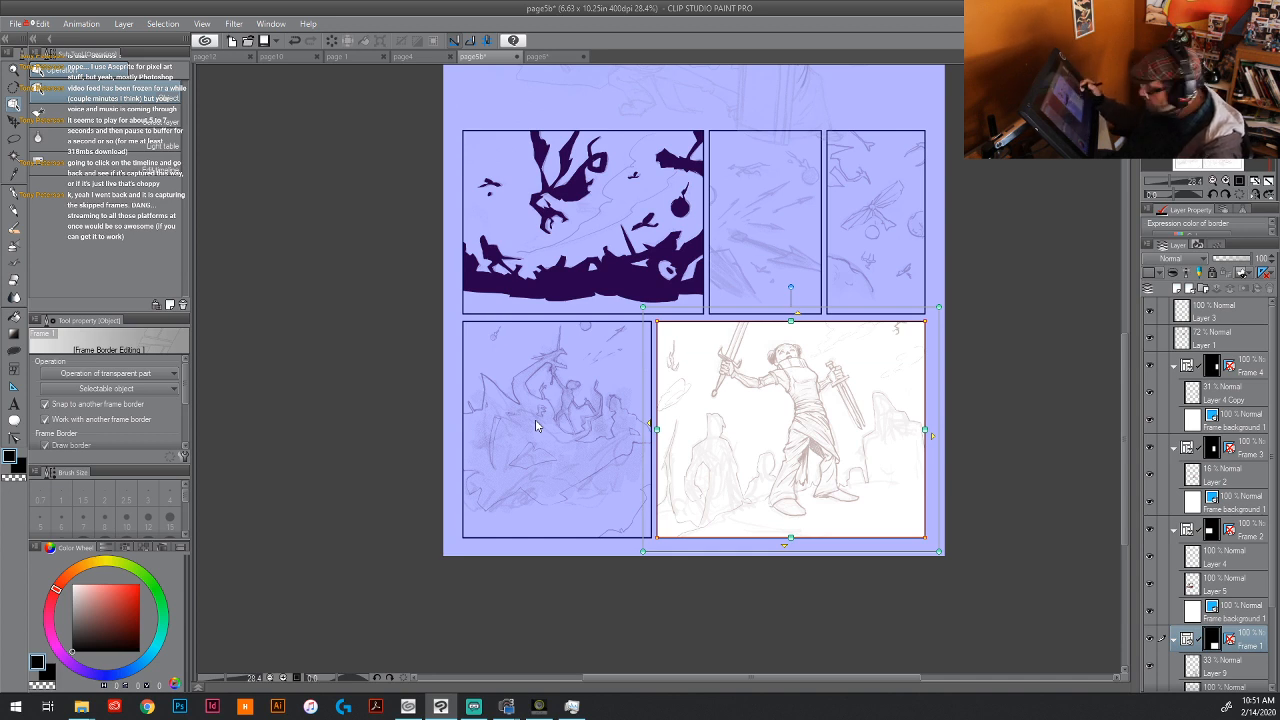
pyautogui.hotkey('ctrl', 'z')
pyautogui.click(604, 412)
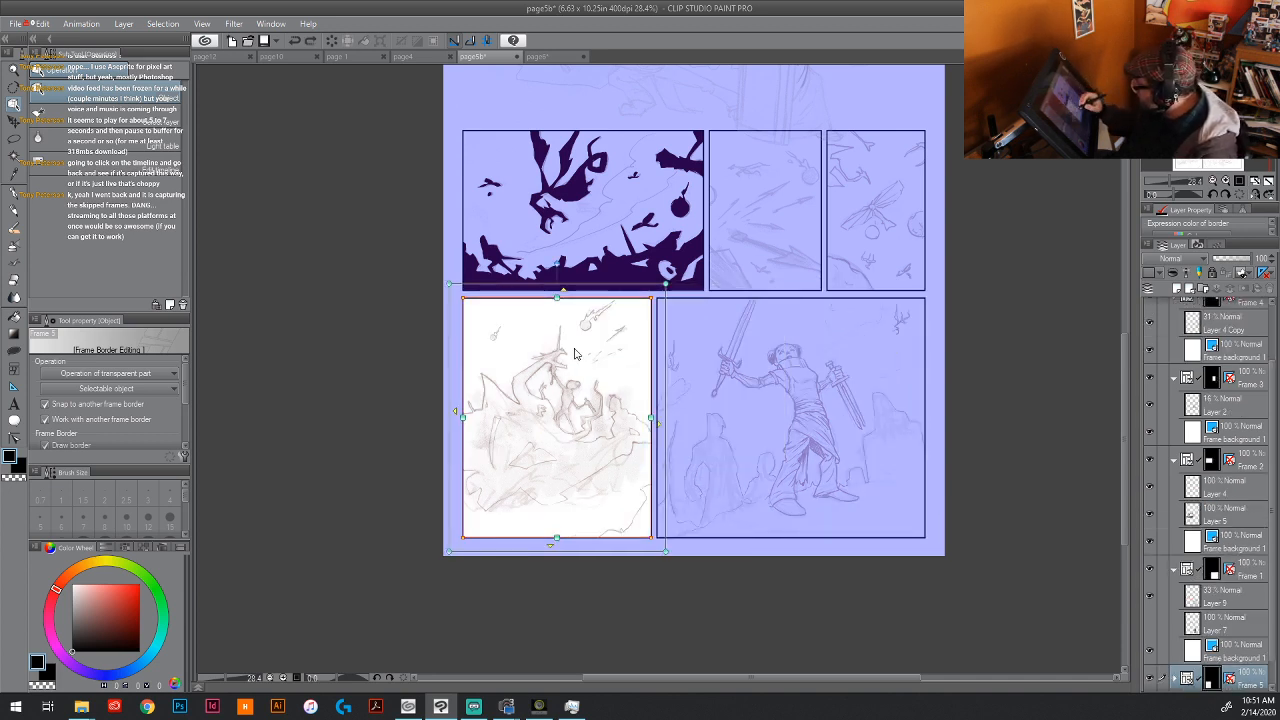
pyautogui.moveTo(557, 298); pyautogui.dragTo(557, 368)
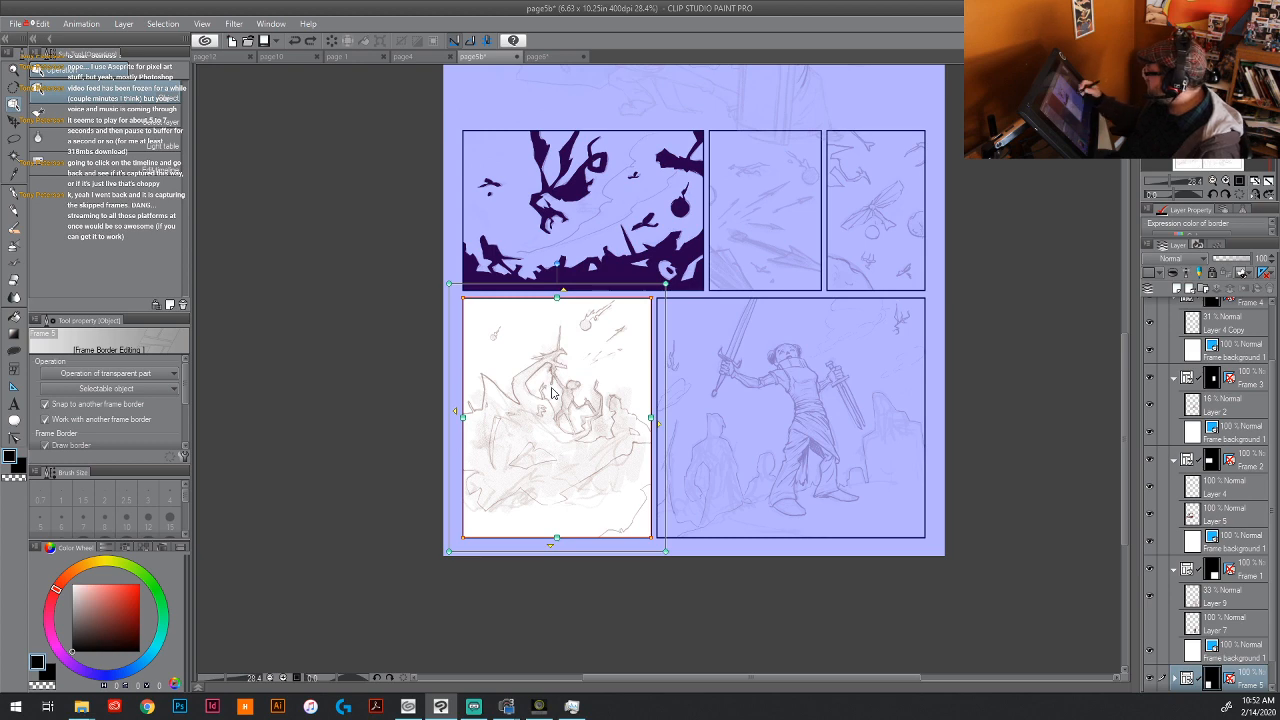
# Step: Select the sketch layer, Layer 2, of the narrow panel with flying arrows in Frame 3
pyautogui.moveTo(789, 370); pyautogui.dragTo(753, 526)
pyautogui.click(736, 418)
pyautogui.moveTo(787, 469); pyautogui.dragTo(768, 579)
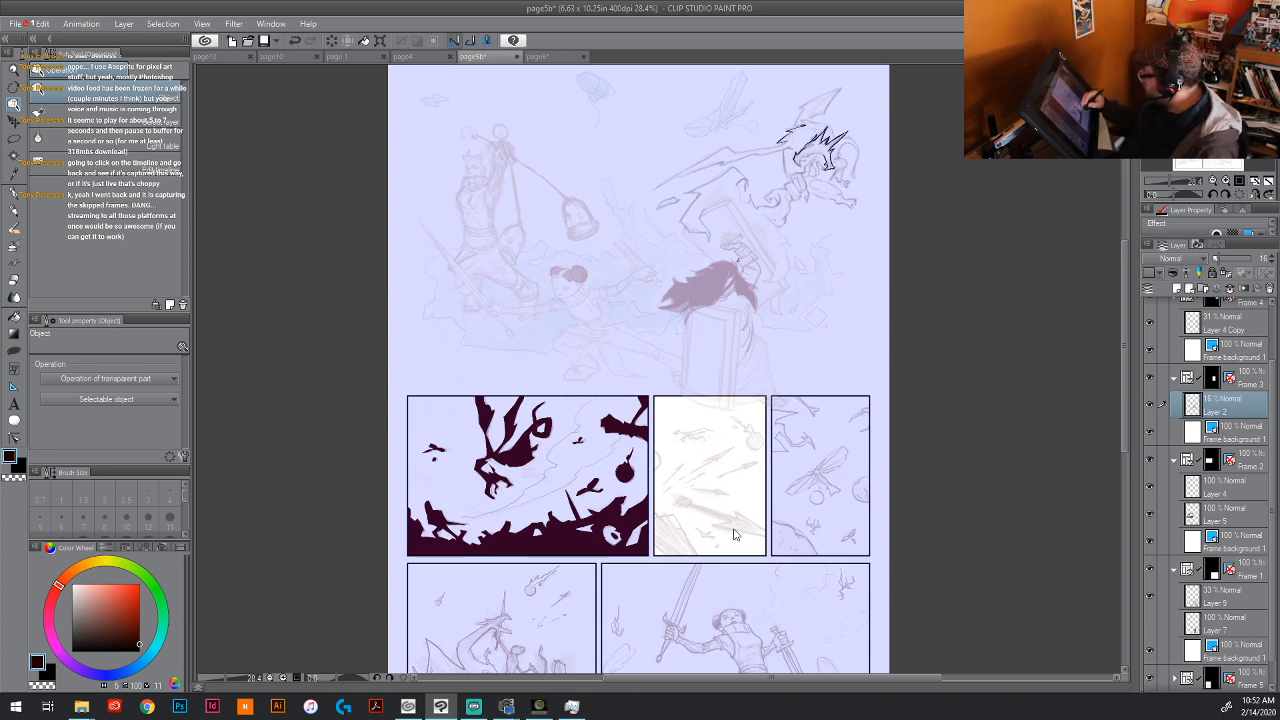
# Step: Select the flying-arrows panel's frame and extend its left, right and lower borders across the gutters to the neighbouring panels
pyautogui.click(711, 403)
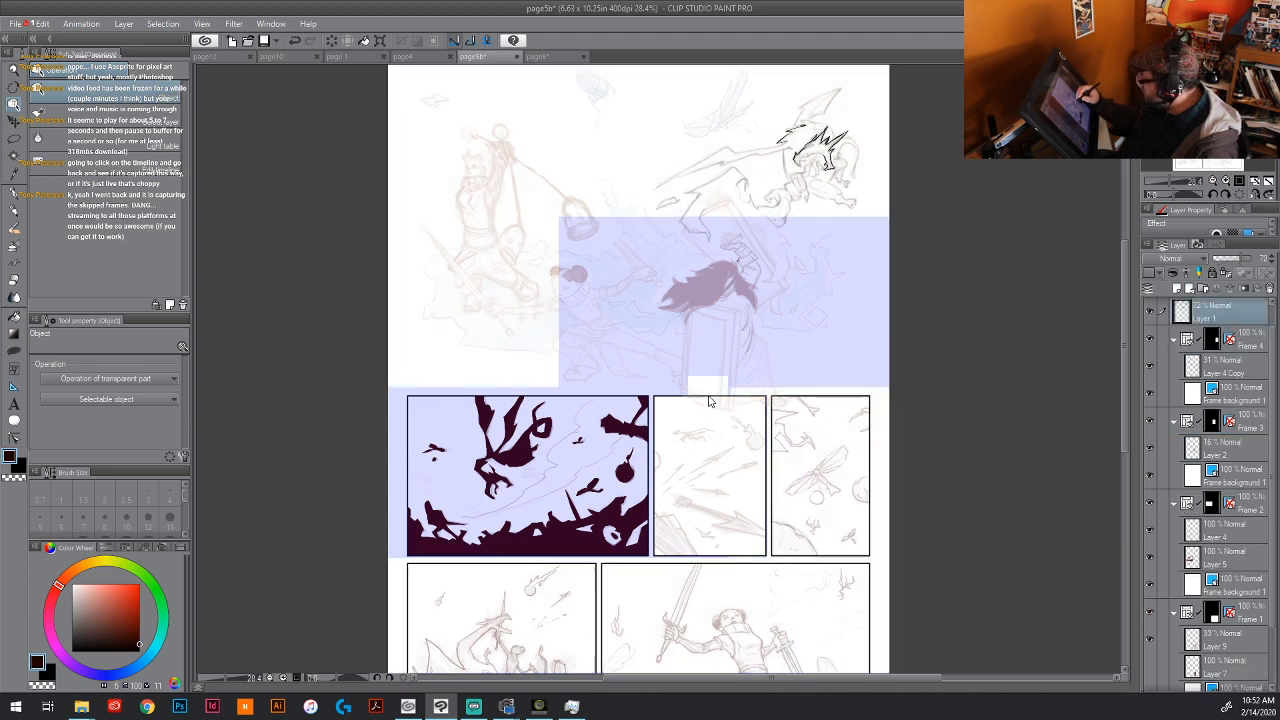
pyautogui.click(715, 560)
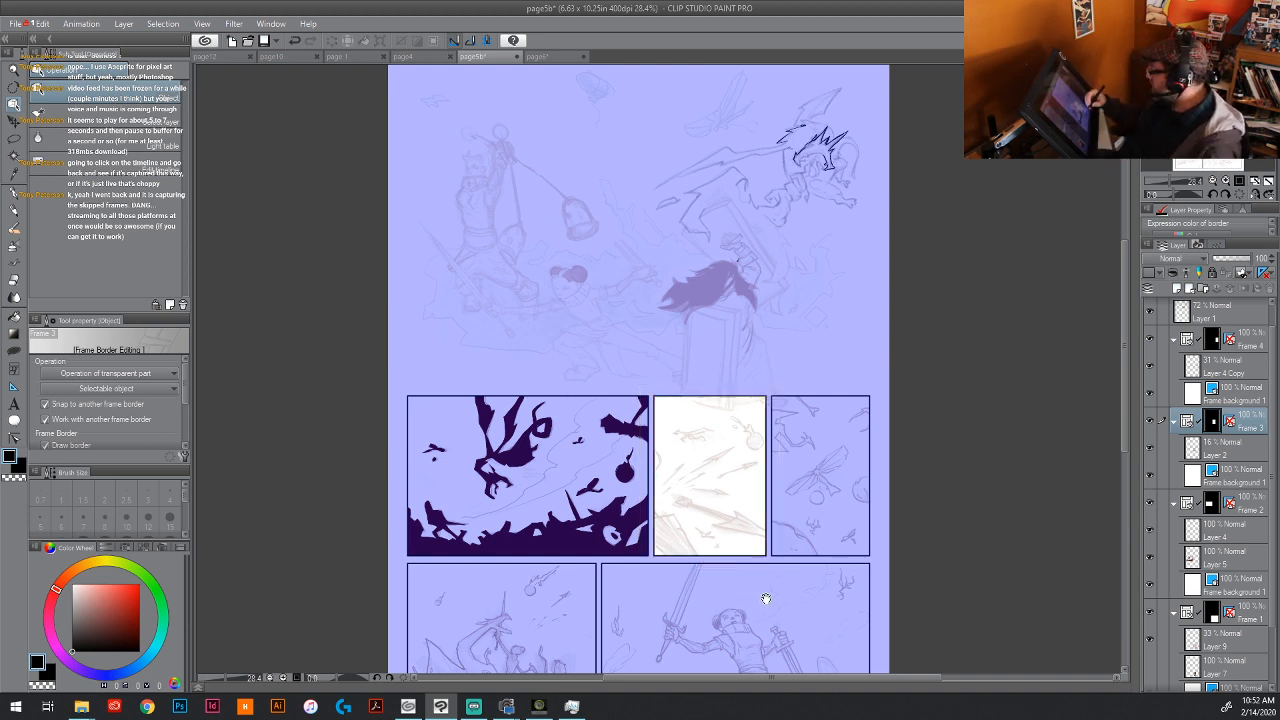
pyautogui.moveTo(766, 597); pyautogui.dragTo(766, 486)
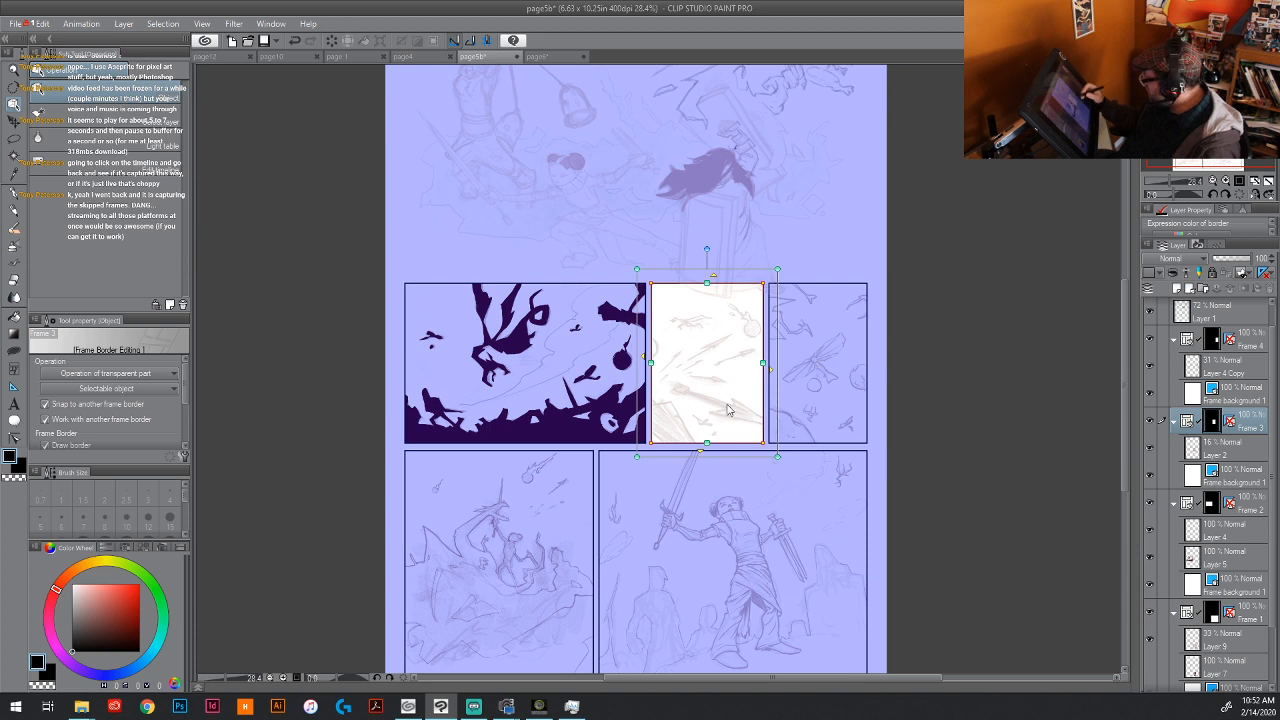
pyautogui.click(1174, 184)
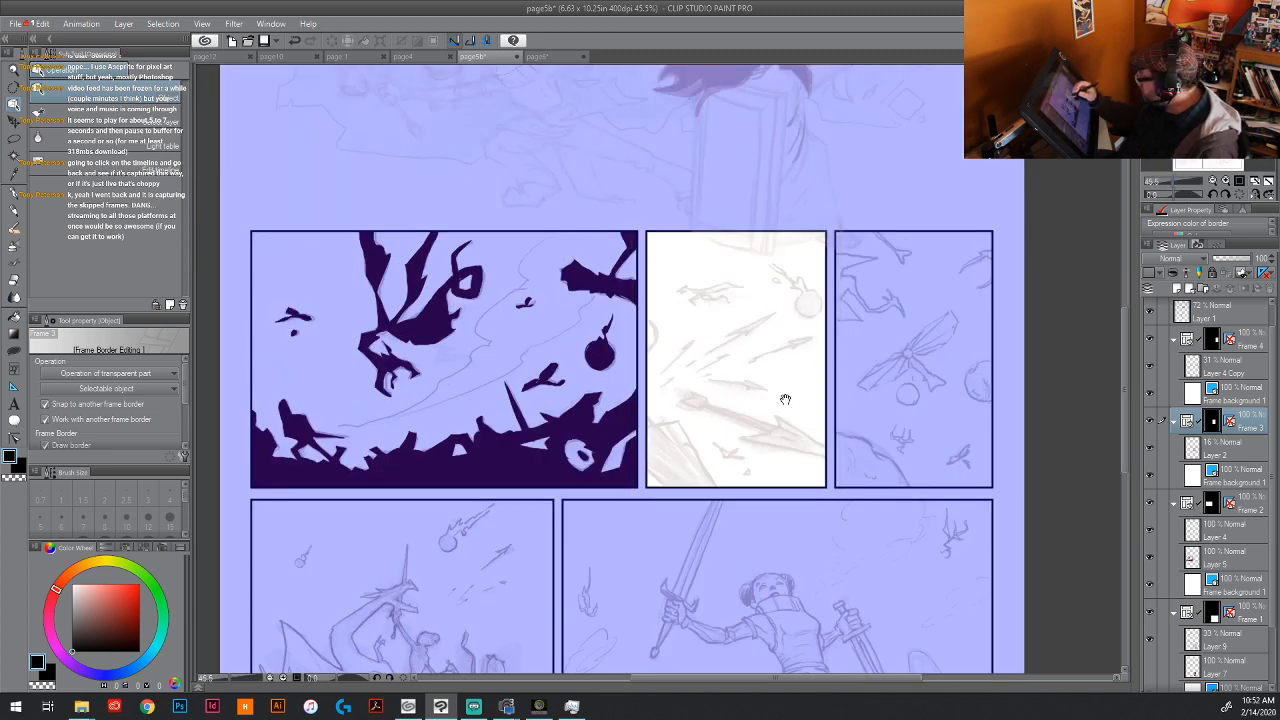
pyautogui.moveTo(780, 416); pyautogui.dragTo(654, 453)
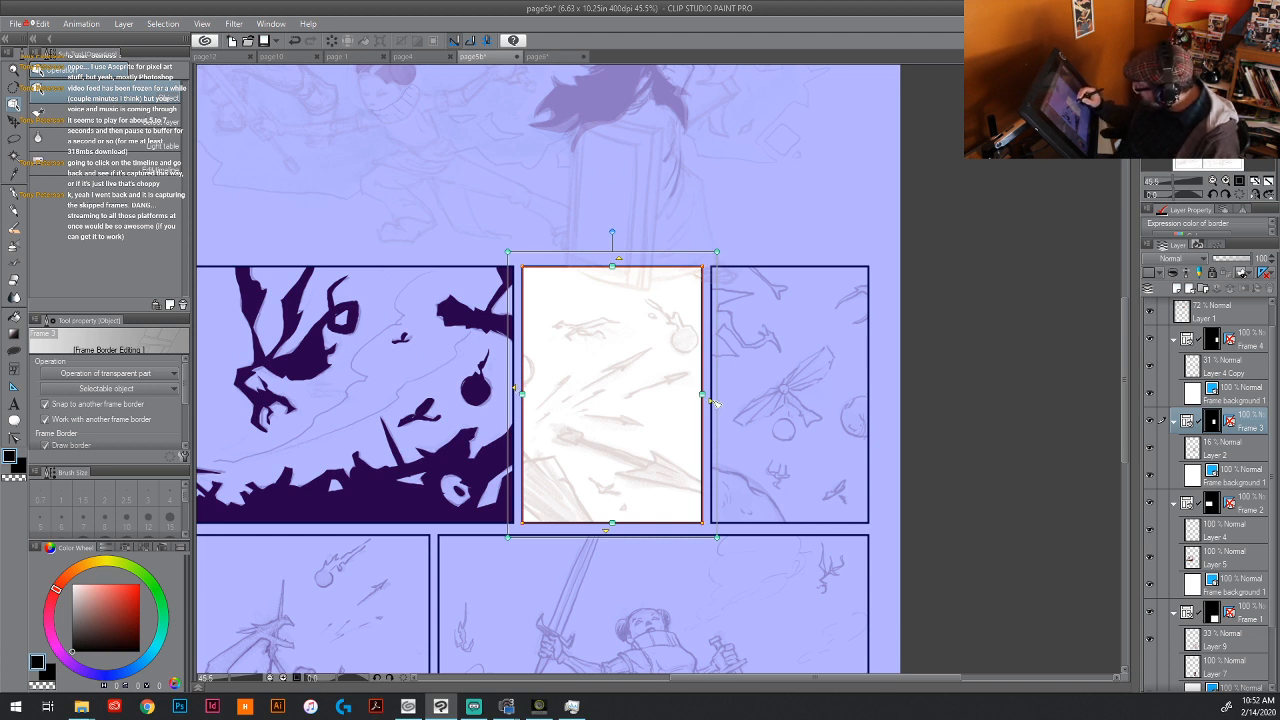
pyautogui.moveTo(714, 402); pyautogui.dragTo(723, 401)
pyautogui.moveTo(518, 392); pyautogui.dragTo(509, 393)
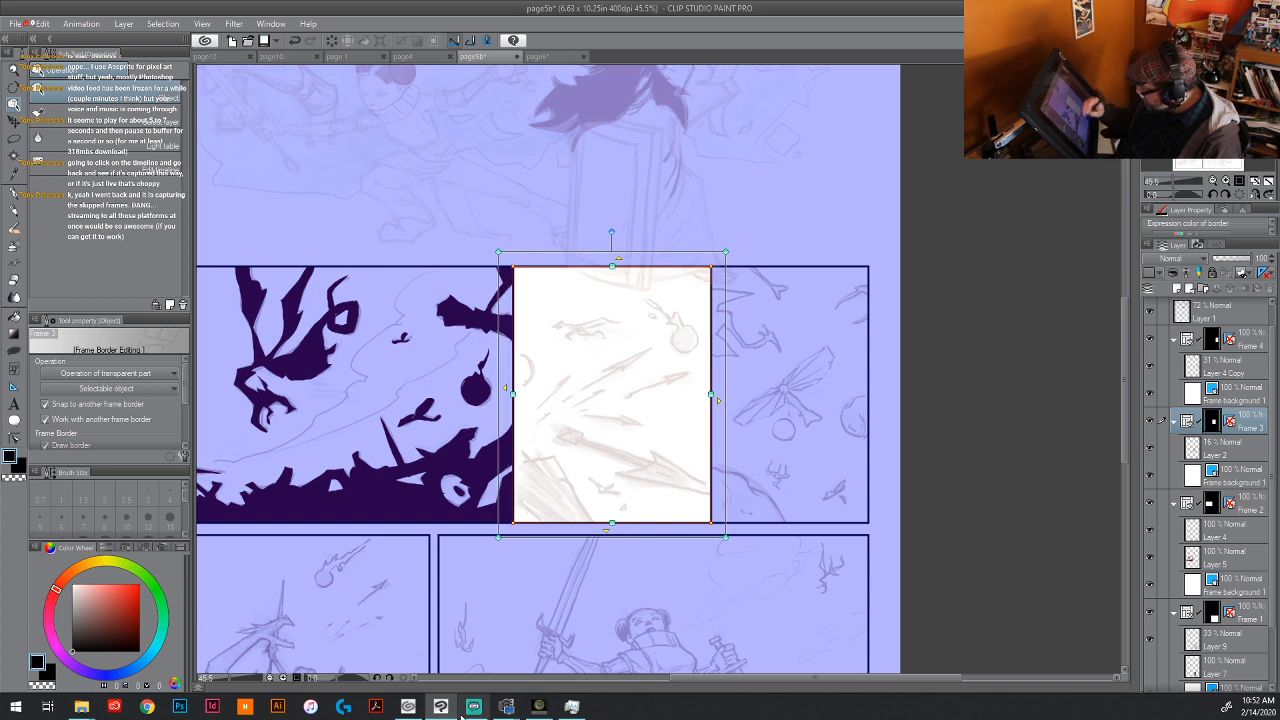
pyautogui.moveTo(610, 527); pyautogui.dragTo(610, 540)
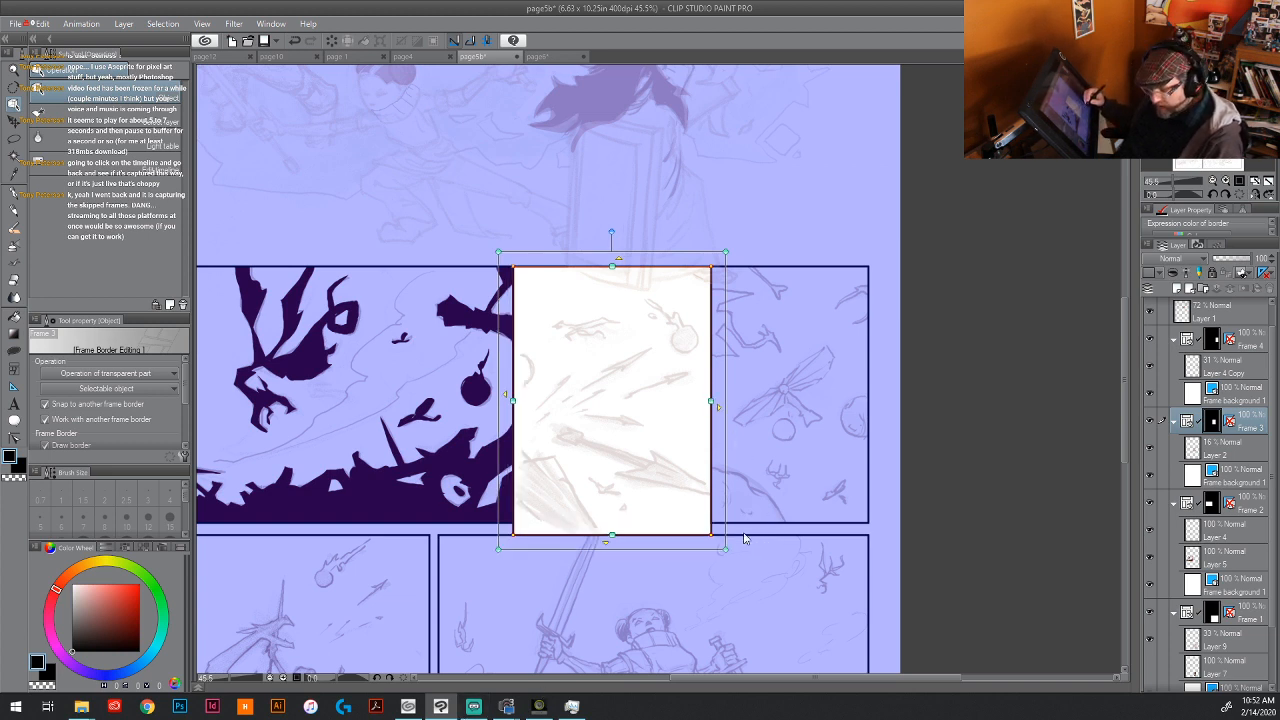
# Step: Undo the three border extensions of the flying-arrows panel
pyautogui.hotkey('ctrl', 'z')
pyautogui.hotkey('ctrl', 'z')
pyautogui.hotkey('ctrl', 'z')
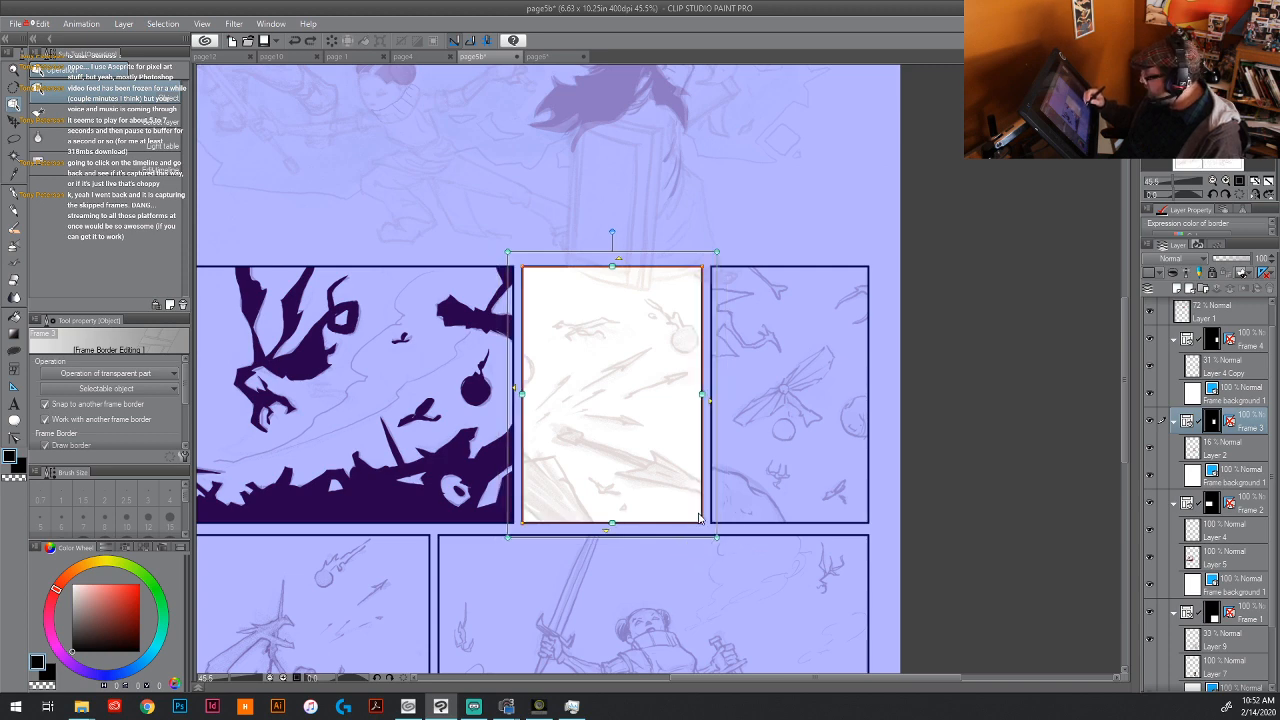
# Step: Extend the sword-wielding figure's panel across the vertical gutter to the dragon panel's border
pyautogui.moveTo(752, 531); pyautogui.dragTo(980, 327)
pyautogui.moveTo(793, 530); pyautogui.dragTo(818, 397)
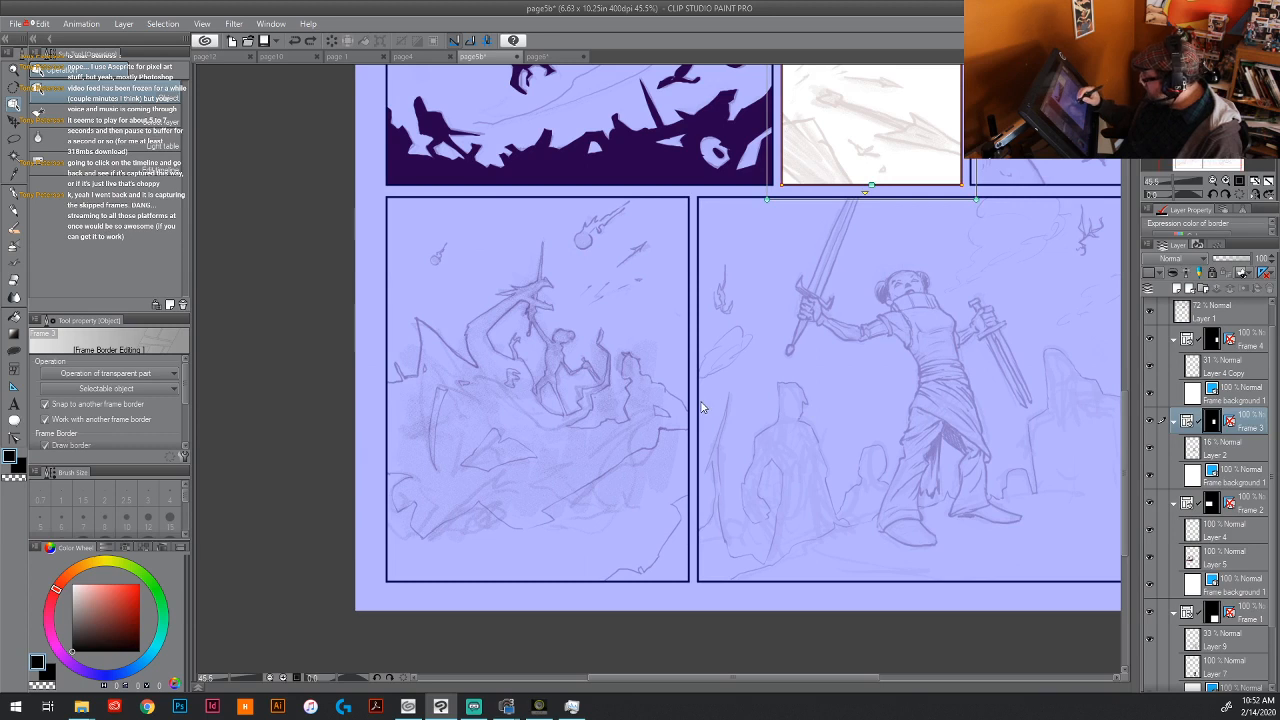
pyautogui.click(702, 400)
pyautogui.moveTo(692, 385); pyautogui.dragTo(678, 390)
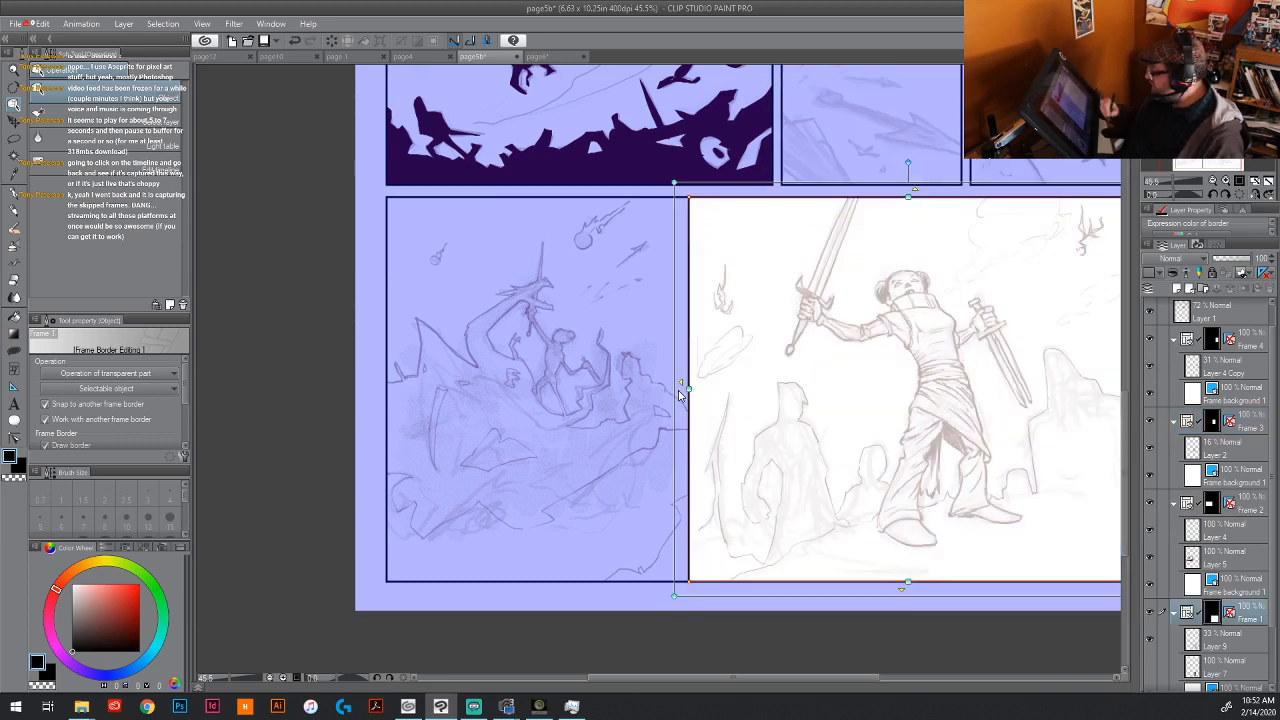
# Step: Extend the dragon panel's left border and the sword-wielding figure's panel's right border beyond the page edges as bleeds
pyautogui.click(390, 395)
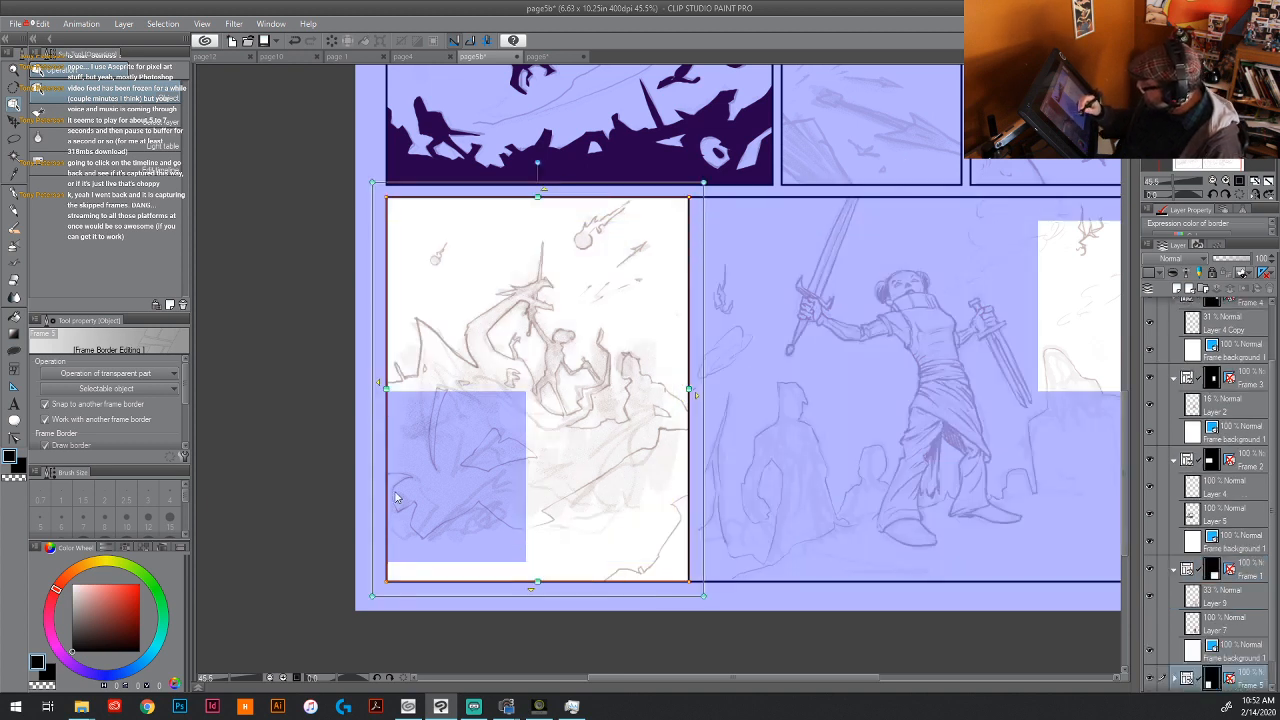
pyautogui.click(380, 384)
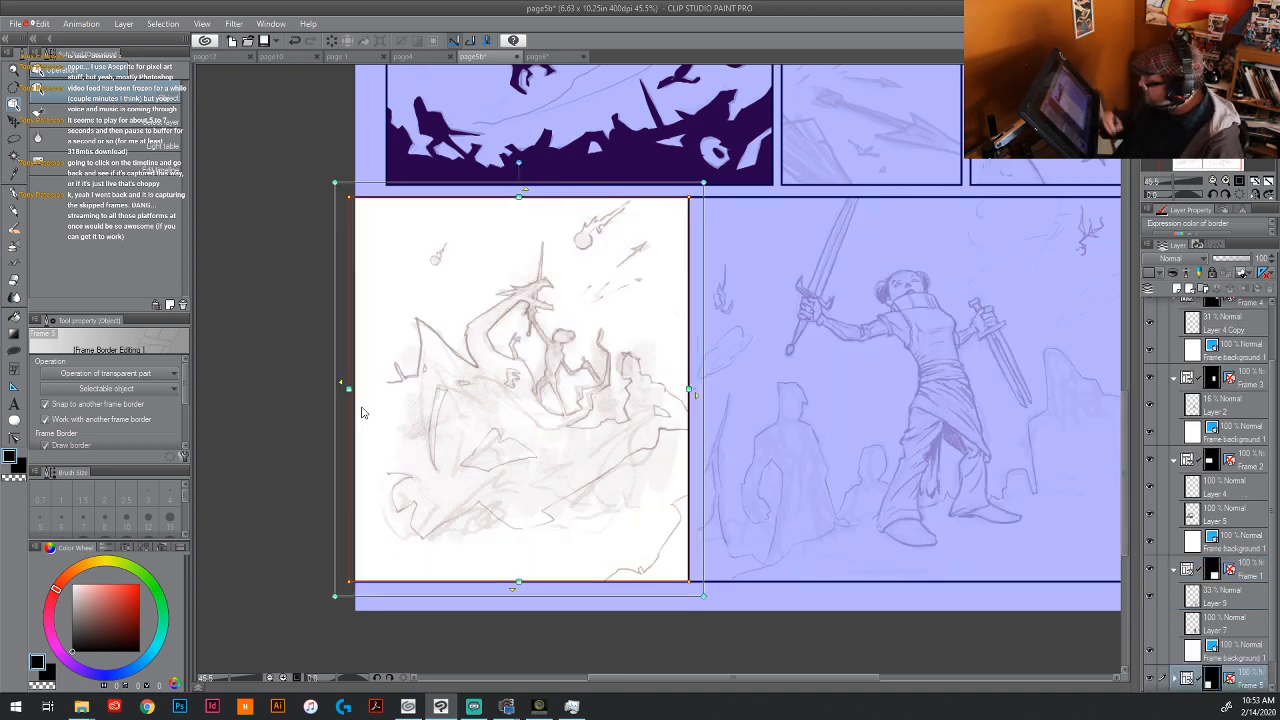
pyautogui.moveTo(876, 470); pyautogui.dragTo(471, 468)
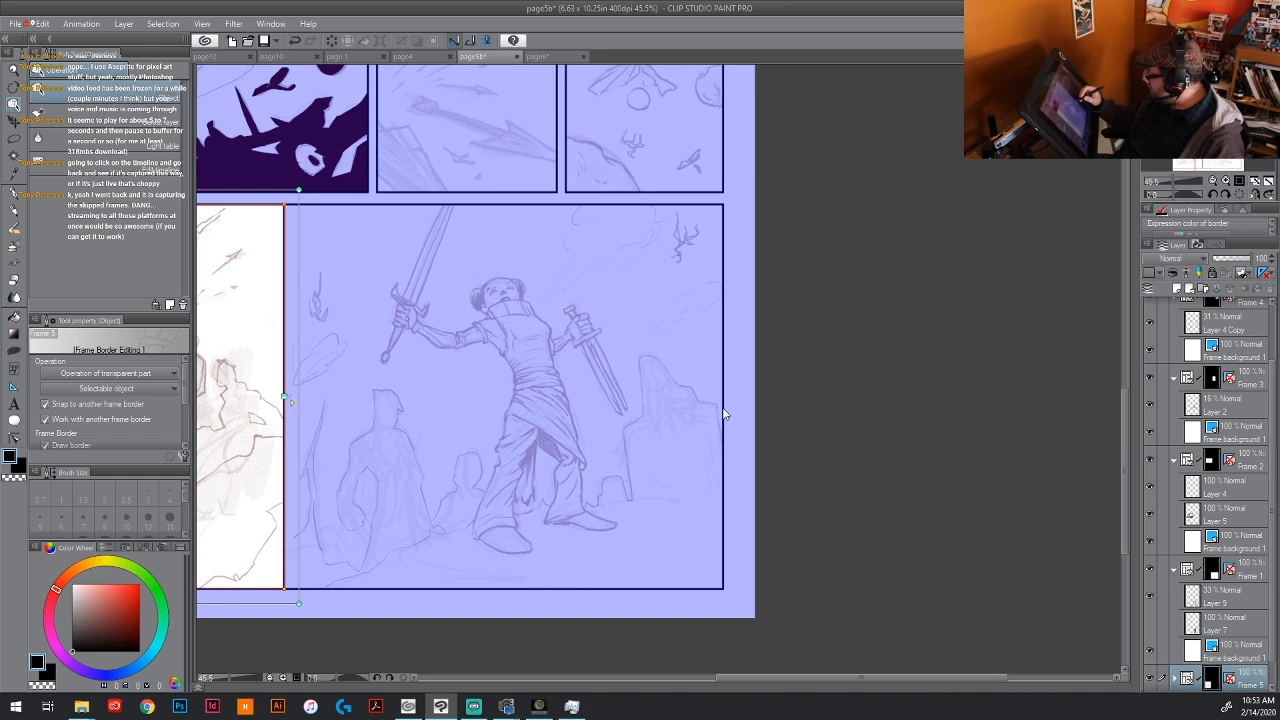
pyautogui.click(703, 467)
pyautogui.moveTo(733, 405); pyautogui.dragTo(760, 400)
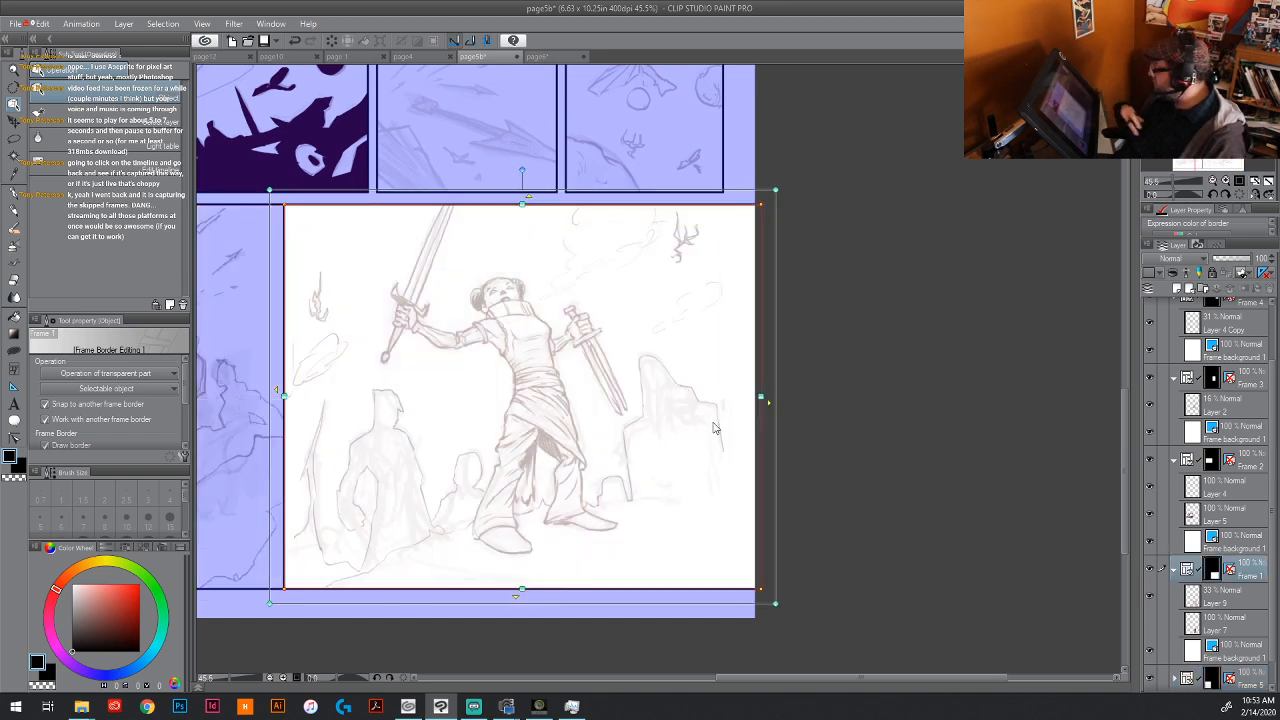
# Step: Extend the lower border of the sword-wielding figure's panel beyond the bottom edge of the page
pyautogui.moveTo(594, 608); pyautogui.dragTo(929, 366)
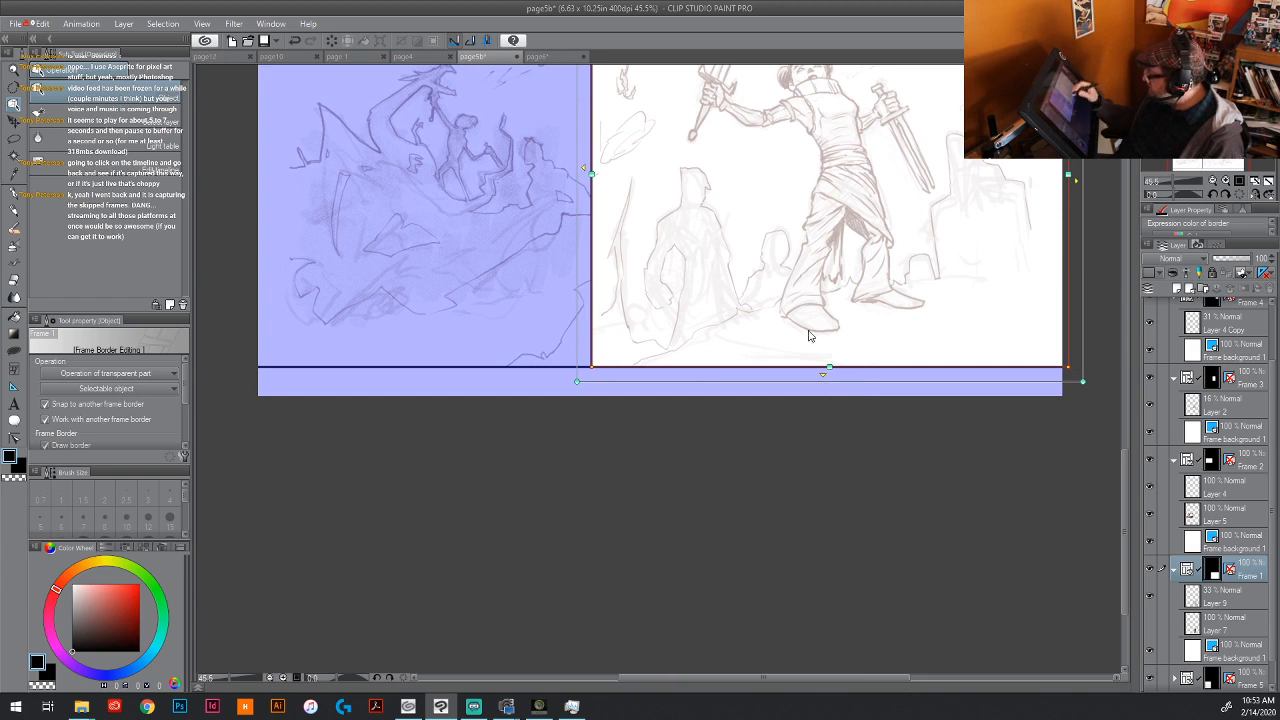
pyautogui.moveTo(824, 378); pyautogui.dragTo(824, 406)
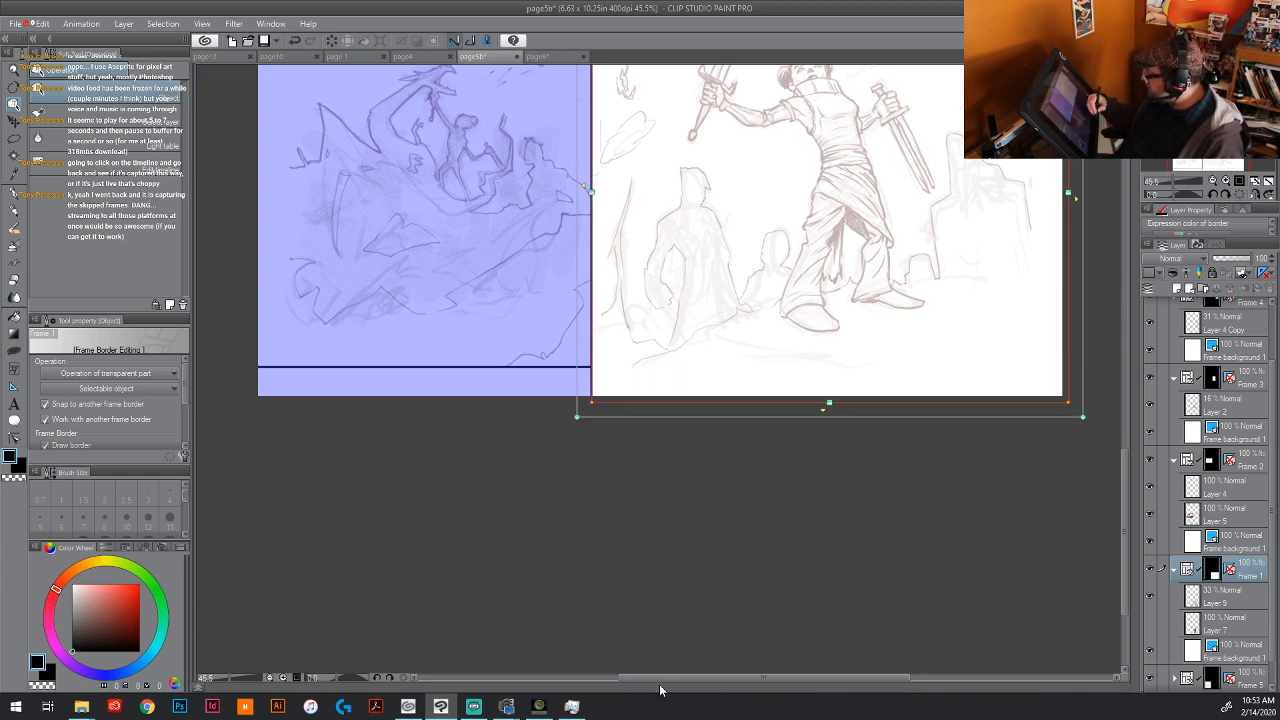
pyautogui.moveTo(569, 466); pyautogui.dragTo(557, 620)
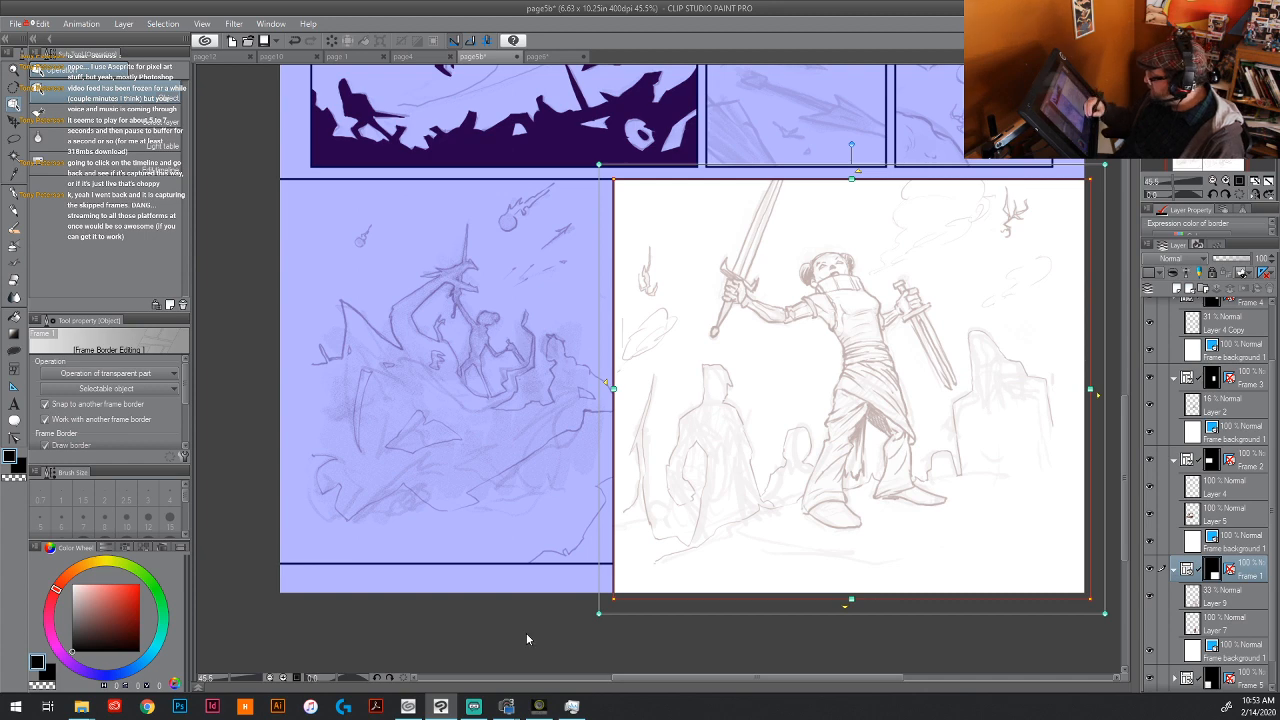
# Step: Select the dragon panel's frame and move its right border into the sword-wielding figure's panel
pyautogui.click(543, 490)
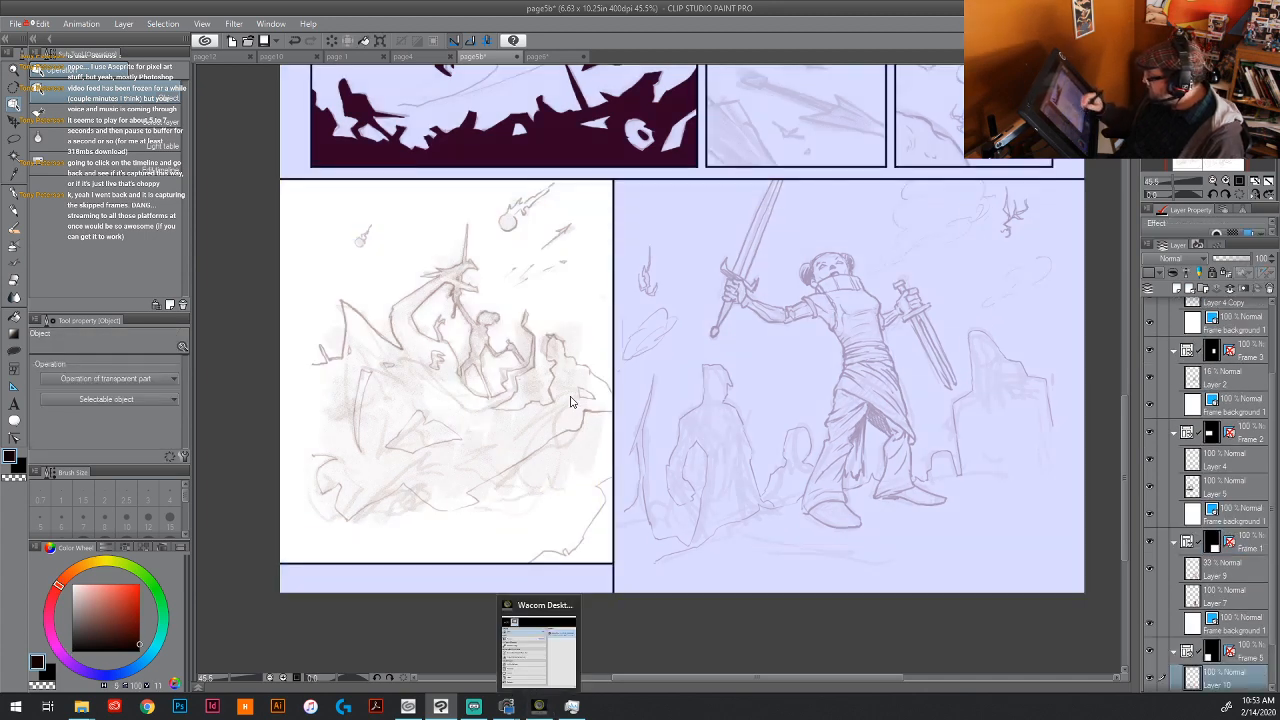
pyautogui.click(585, 571)
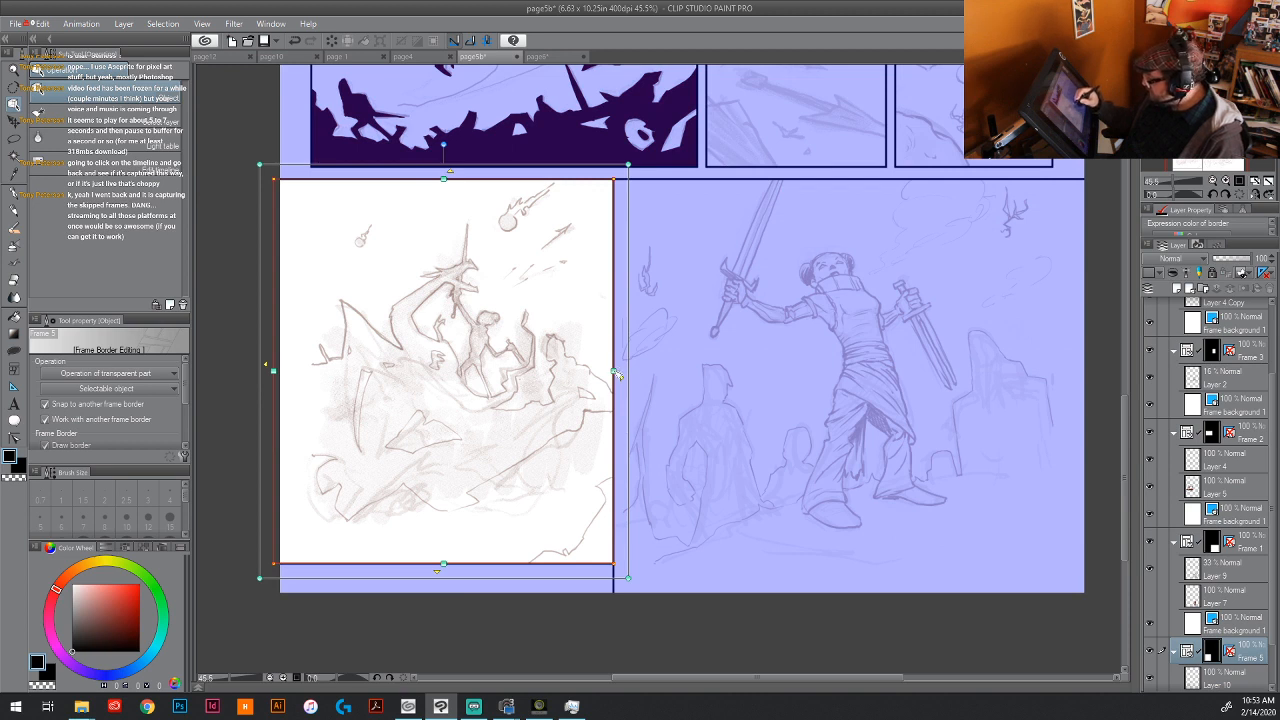
pyautogui.moveTo(617, 374); pyautogui.dragTo(757, 367)
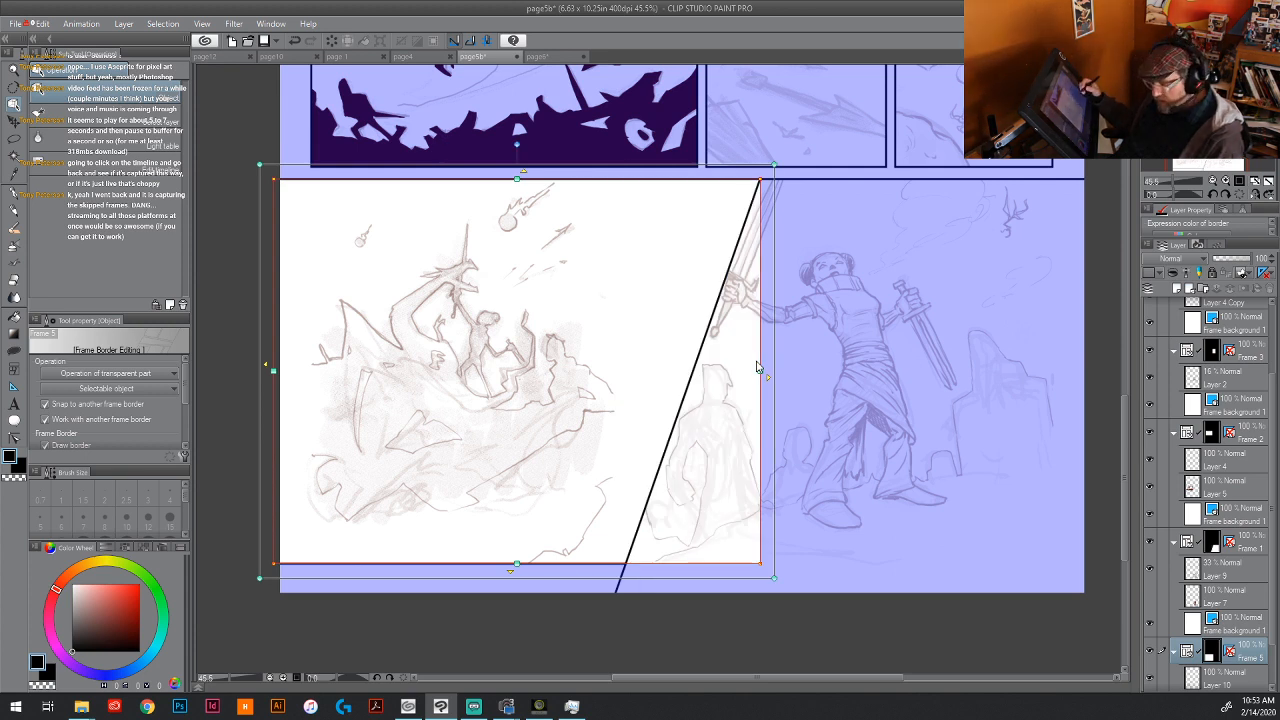
# Step: Undo the border changes to the dragon and sword-wielding figure's panels, back to their original margins and gutter
pyautogui.hotkey('ctrl', 'z')
pyautogui.hotkey('ctrl', 'z')
pyautogui.hotkey('ctrl', 'z')
pyautogui.hotkey('ctrl', 'z')
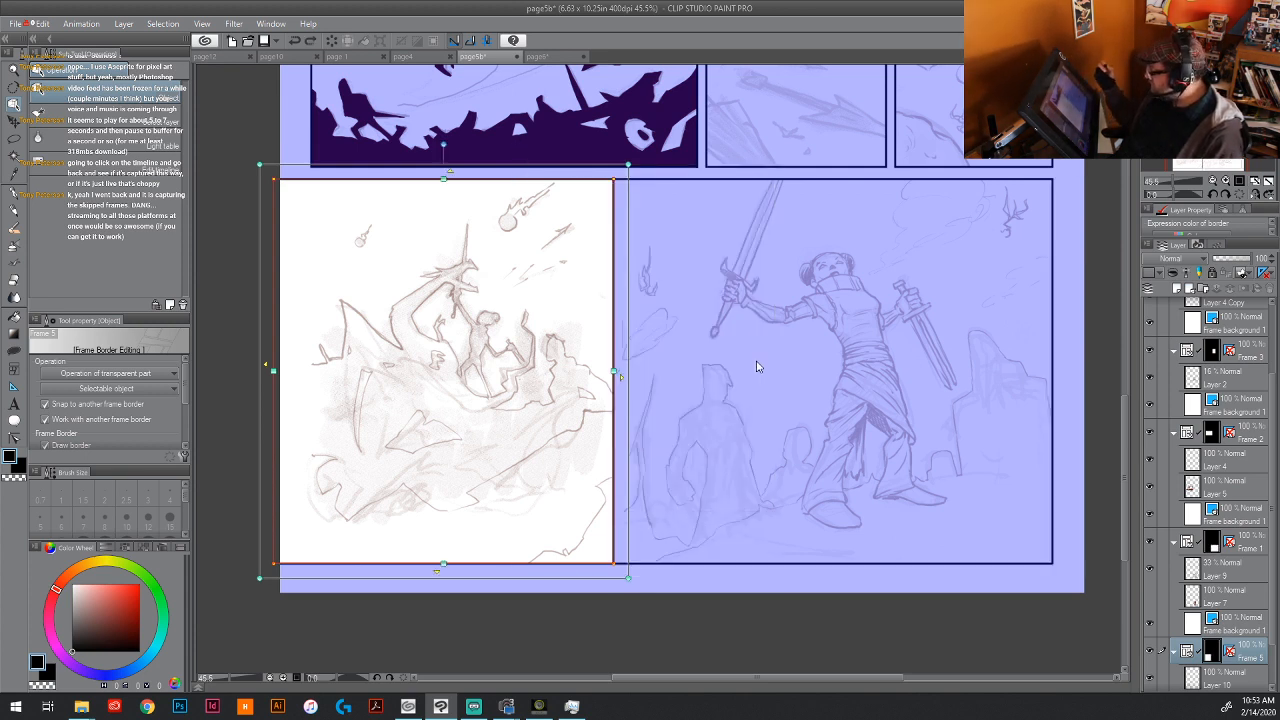
pyautogui.press('space')
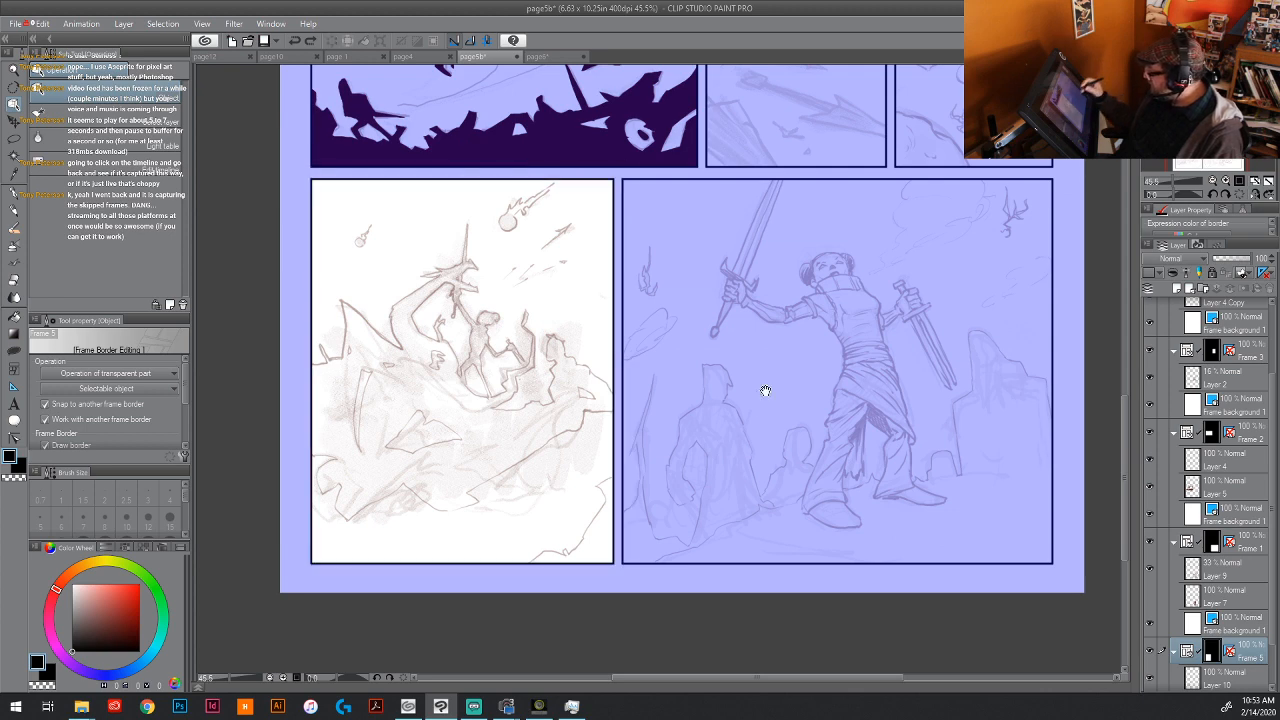
# Step: Extend the flying-arrows panel's left border to the dark-inked panel, shift it inward to the right, and undo both changes
pyautogui.moveTo(735, 455)
pyautogui.mouseDown()
pyautogui.moveTo(711, 634)
pyautogui.moveTo(695, 656)
pyautogui.mouseUp()
pyautogui.moveTo(720, 420); pyautogui.dragTo(692, 501)
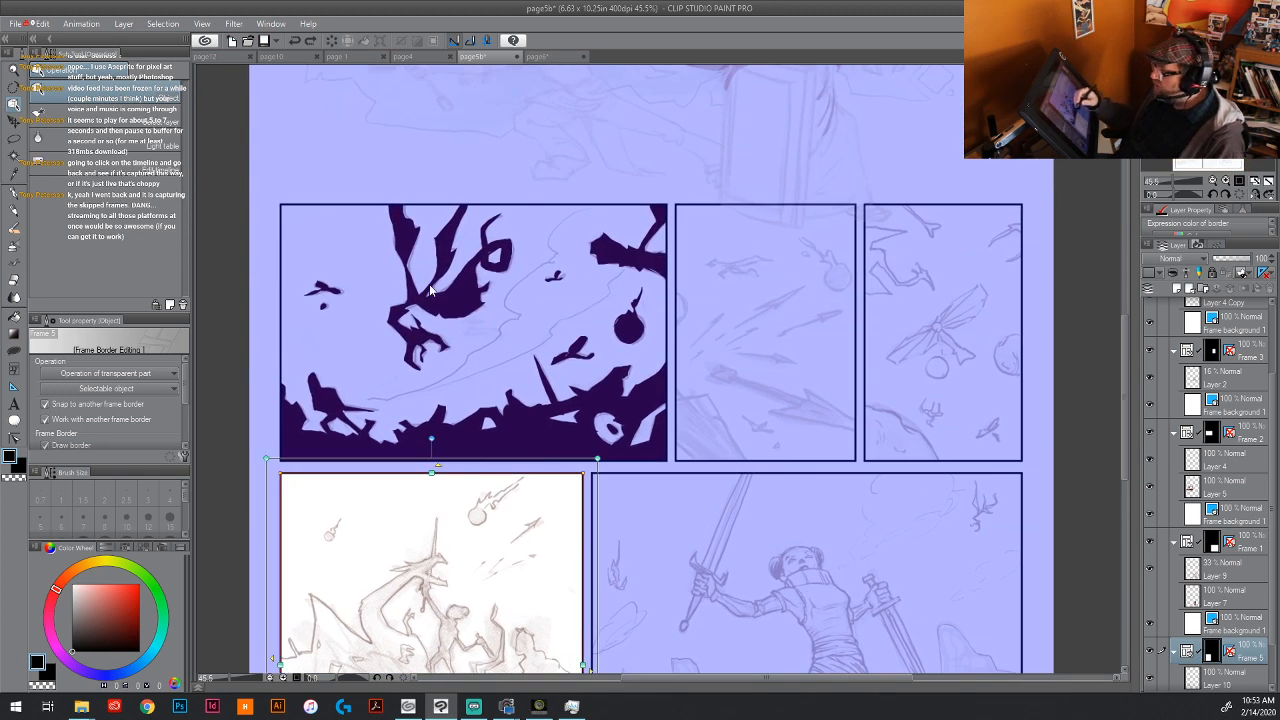
pyautogui.click(675, 370)
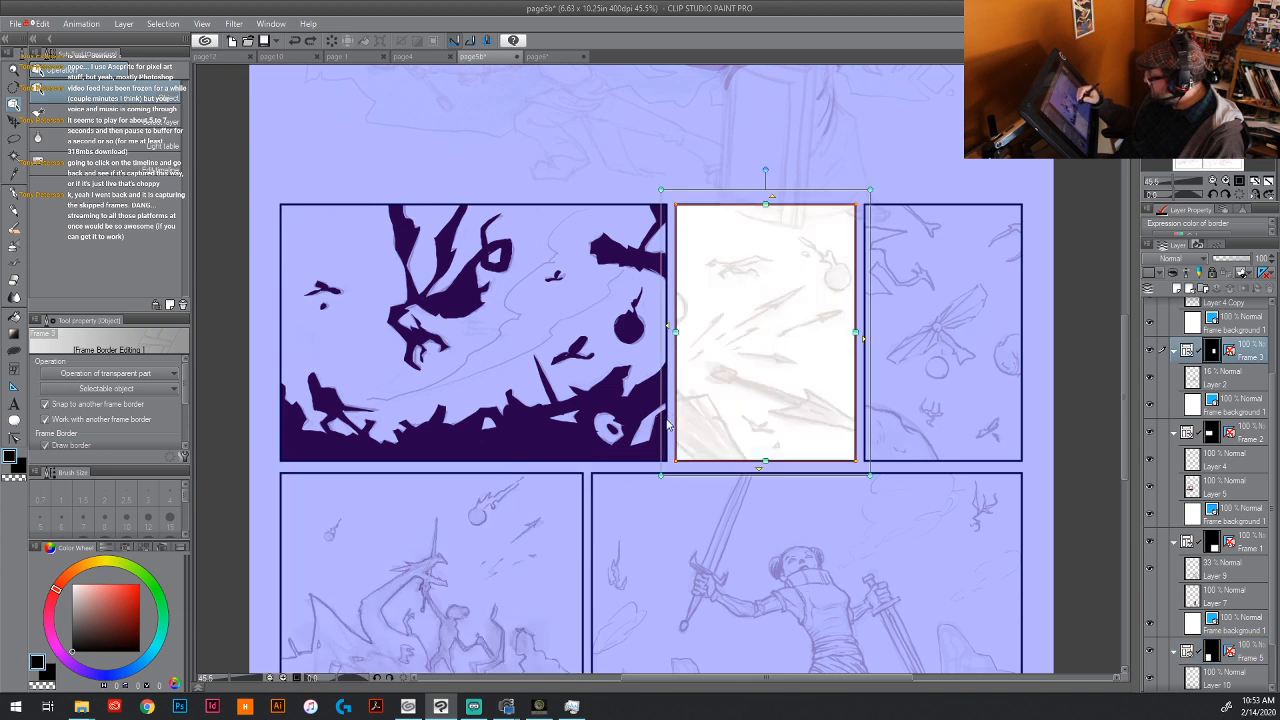
pyautogui.moveTo(671, 330); pyautogui.dragTo(662, 330)
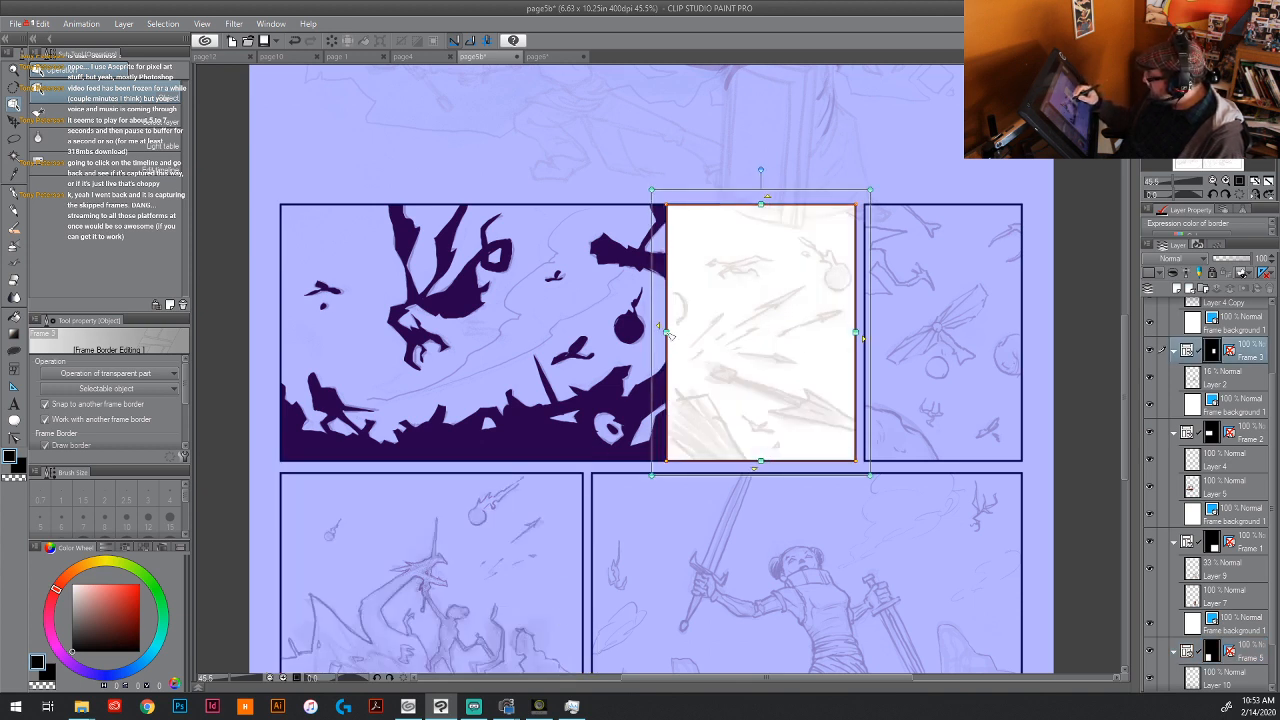
pyautogui.moveTo(670, 335); pyautogui.dragTo(736, 333)
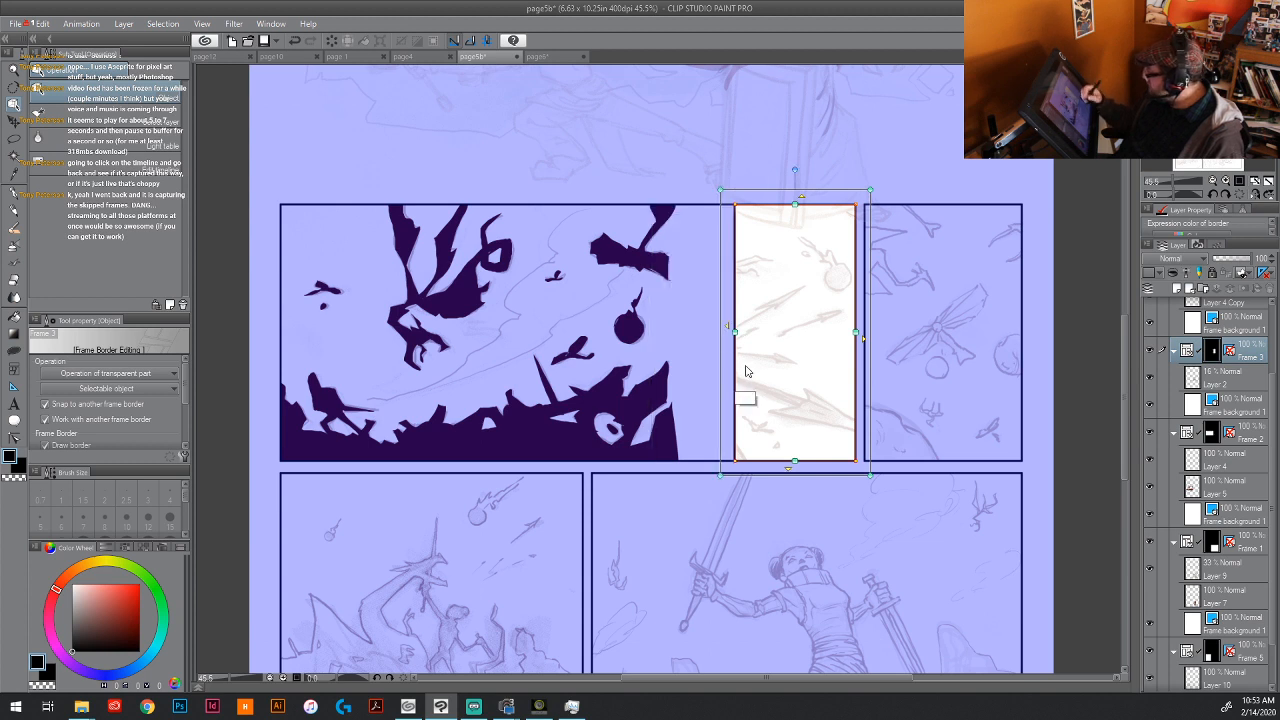
pyautogui.hotkey('ctrl', 'z')
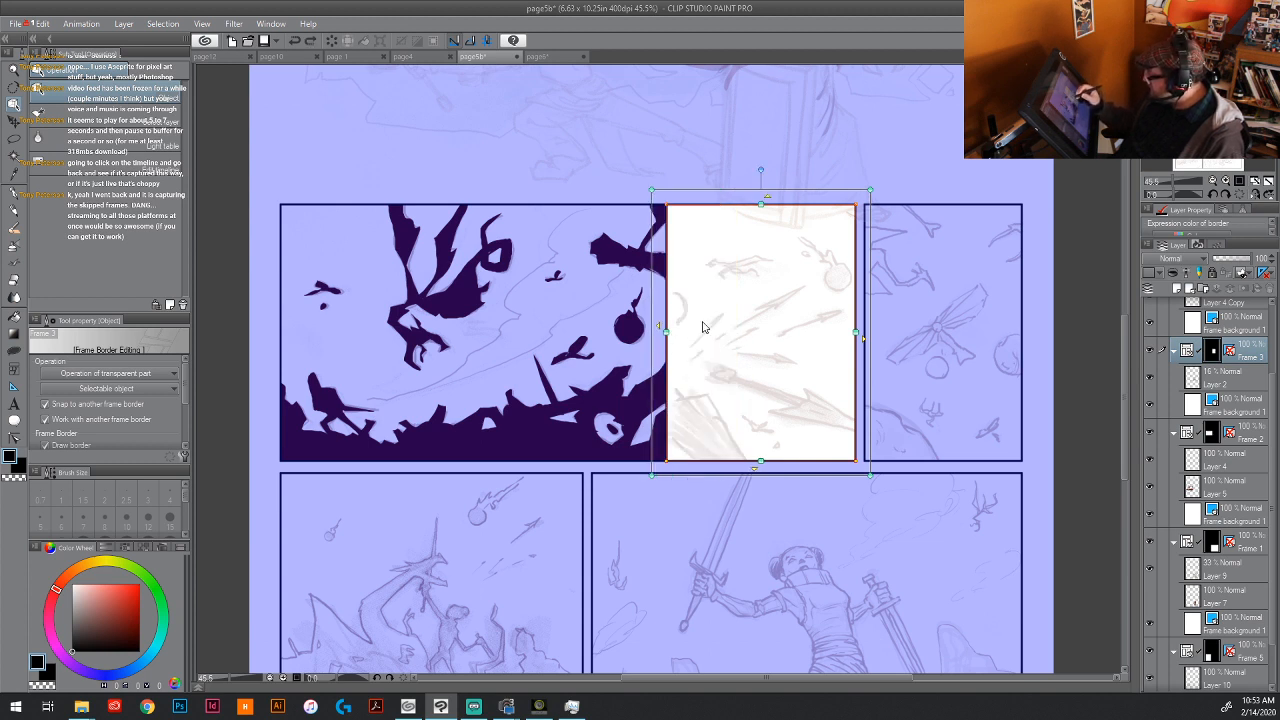
pyautogui.moveTo(677, 335); pyautogui.dragTo(697, 455)
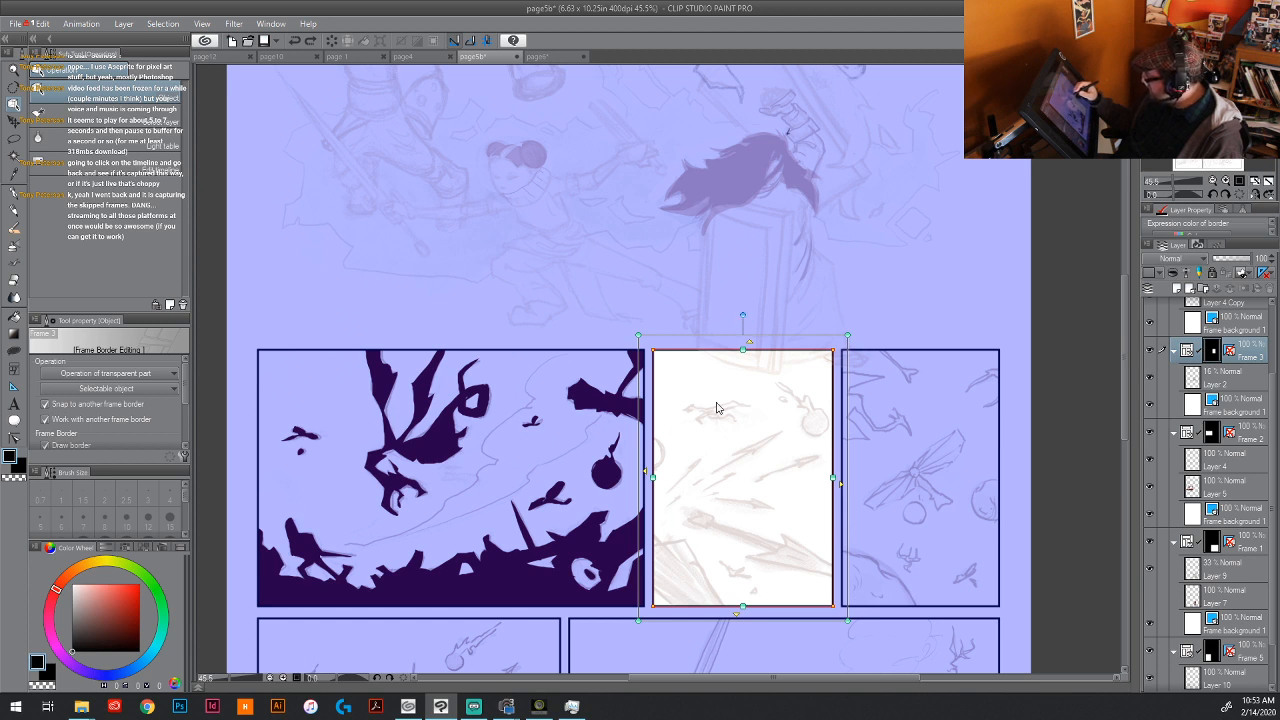
# Step: Select the frame of the winged-insect panel, Frame 4, and rotate it clockwise
pyautogui.click(547, 407)
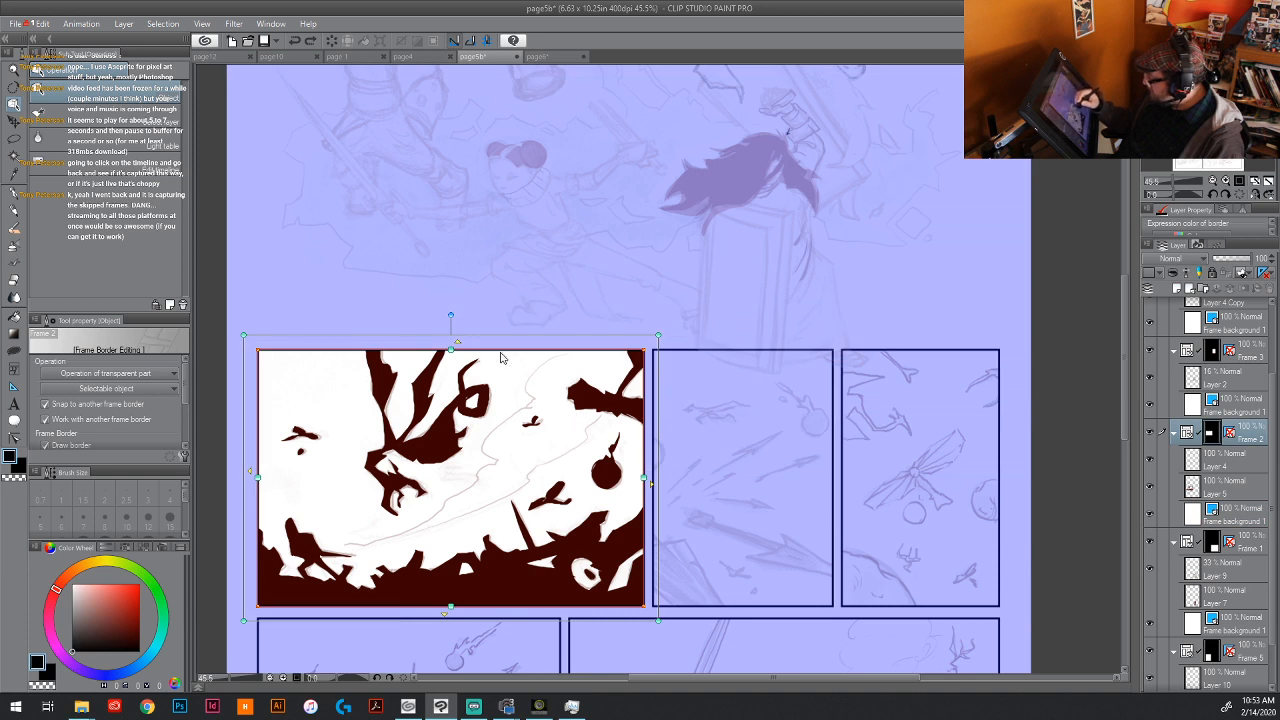
pyautogui.click(920, 355)
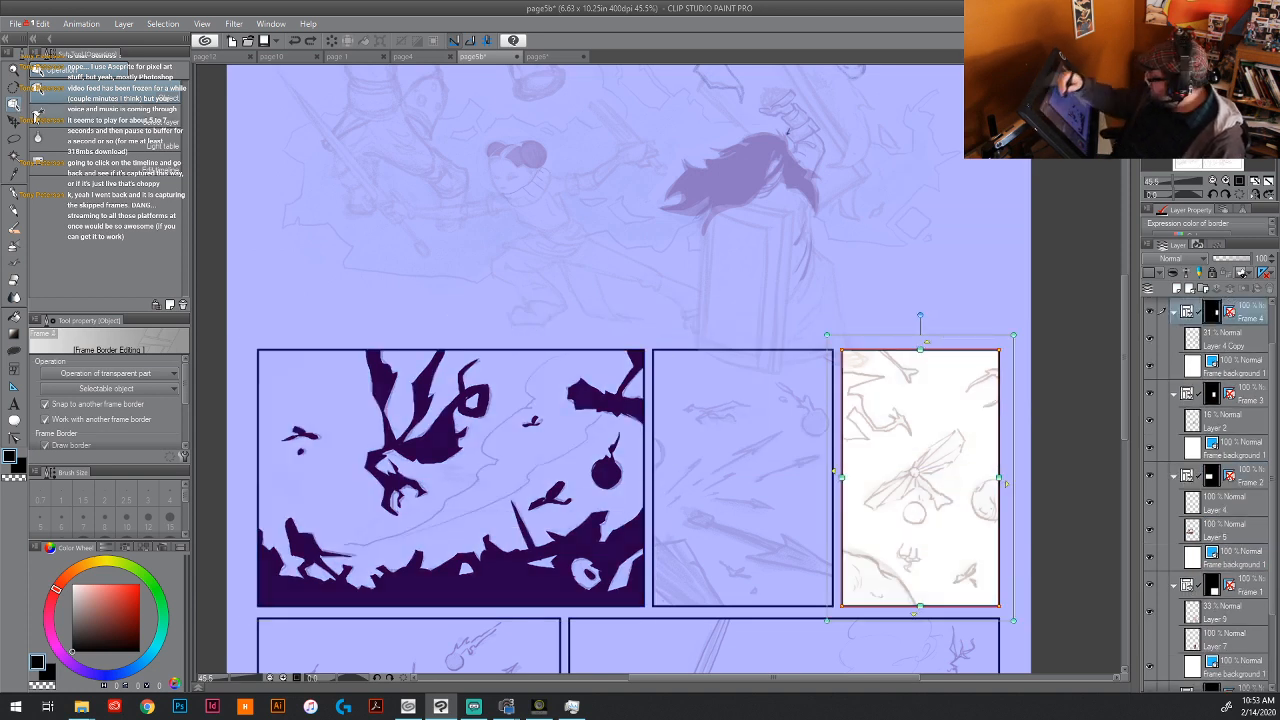
pyautogui.moveTo(920, 313); pyautogui.dragTo(1000, 337)
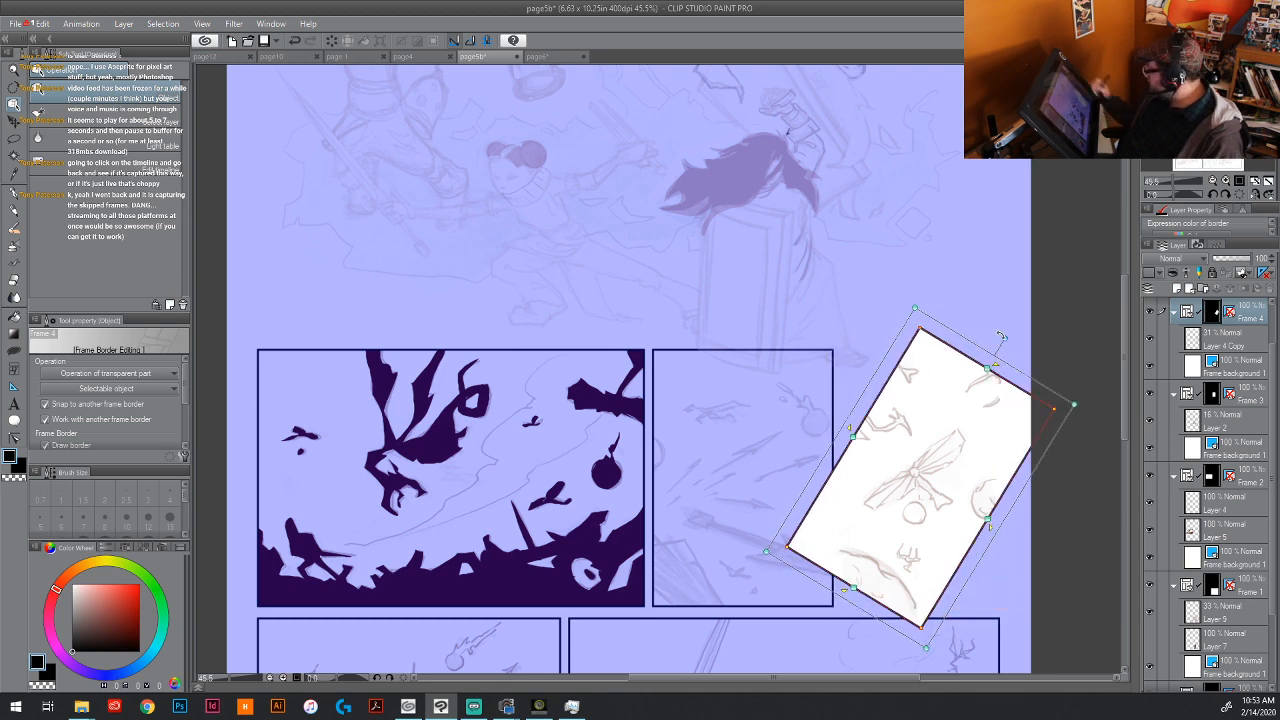
# Step: Rotate the flying-arrows panel's frame counterclockwise and the dark-inked panel's frame slightly clockwise
pyautogui.click(754, 349)
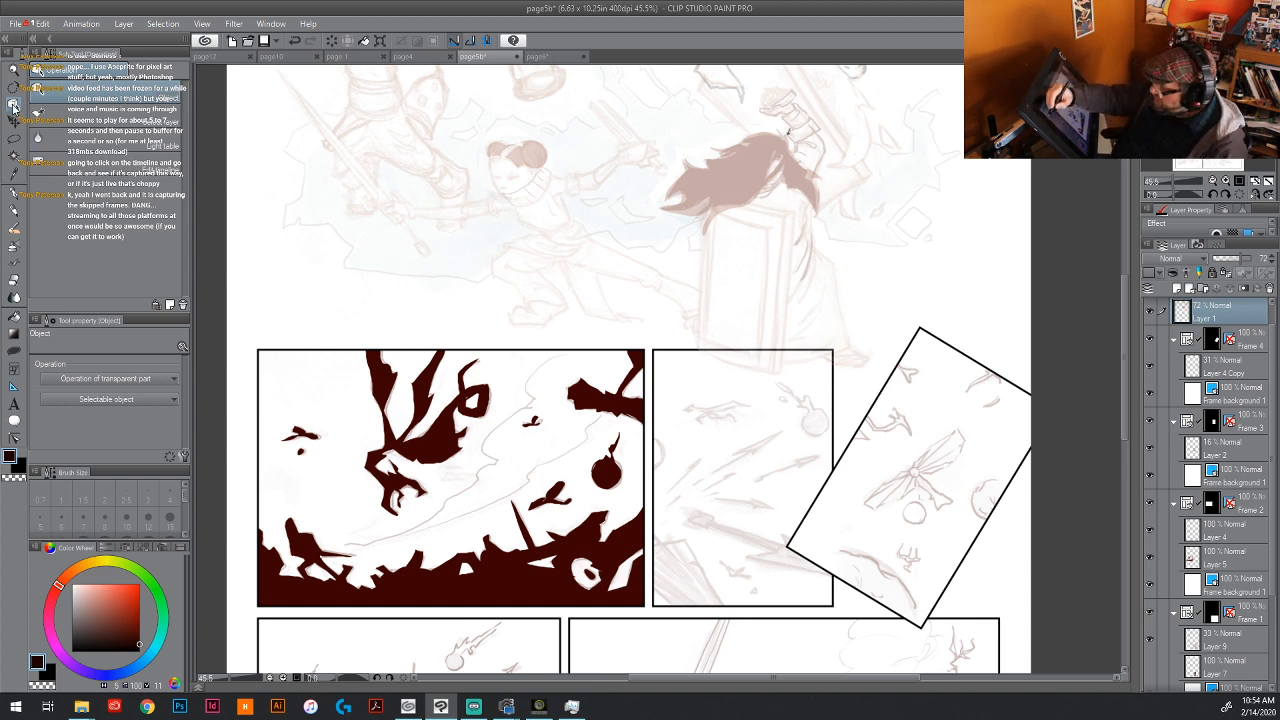
pyautogui.click(674, 361)
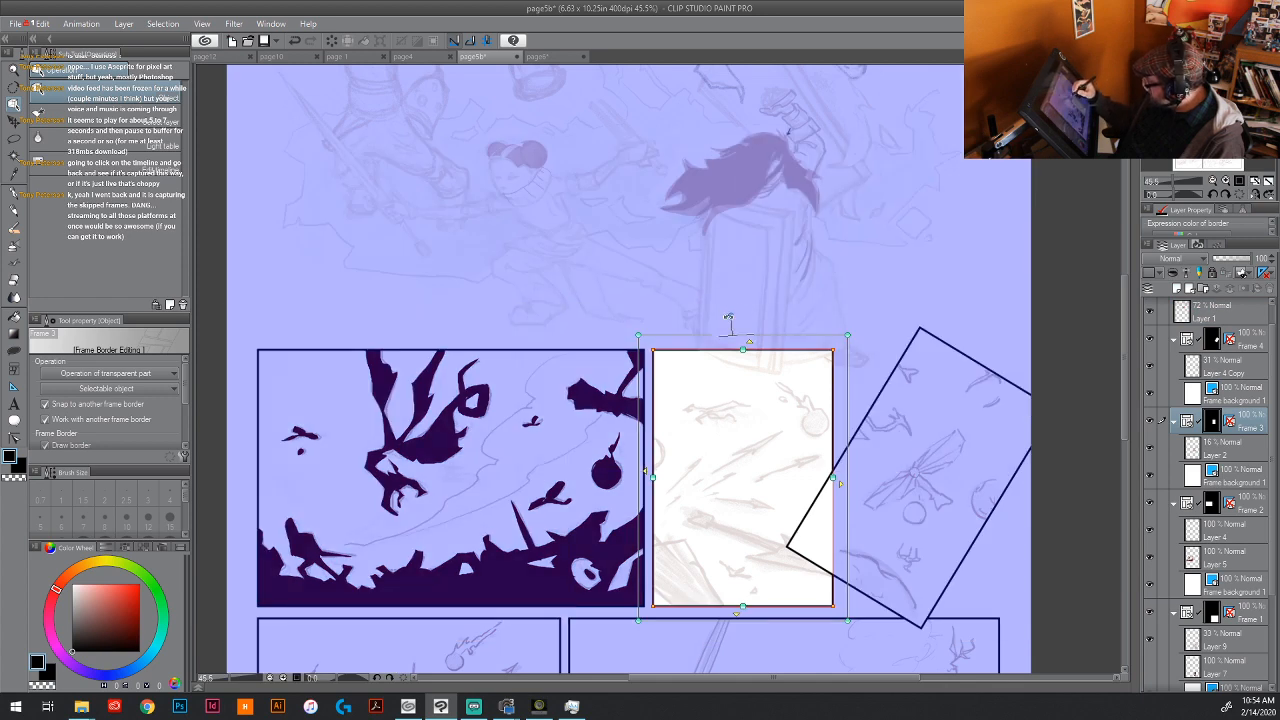
pyautogui.moveTo(728, 318); pyautogui.dragTo(698, 318)
pyautogui.click(548, 356)
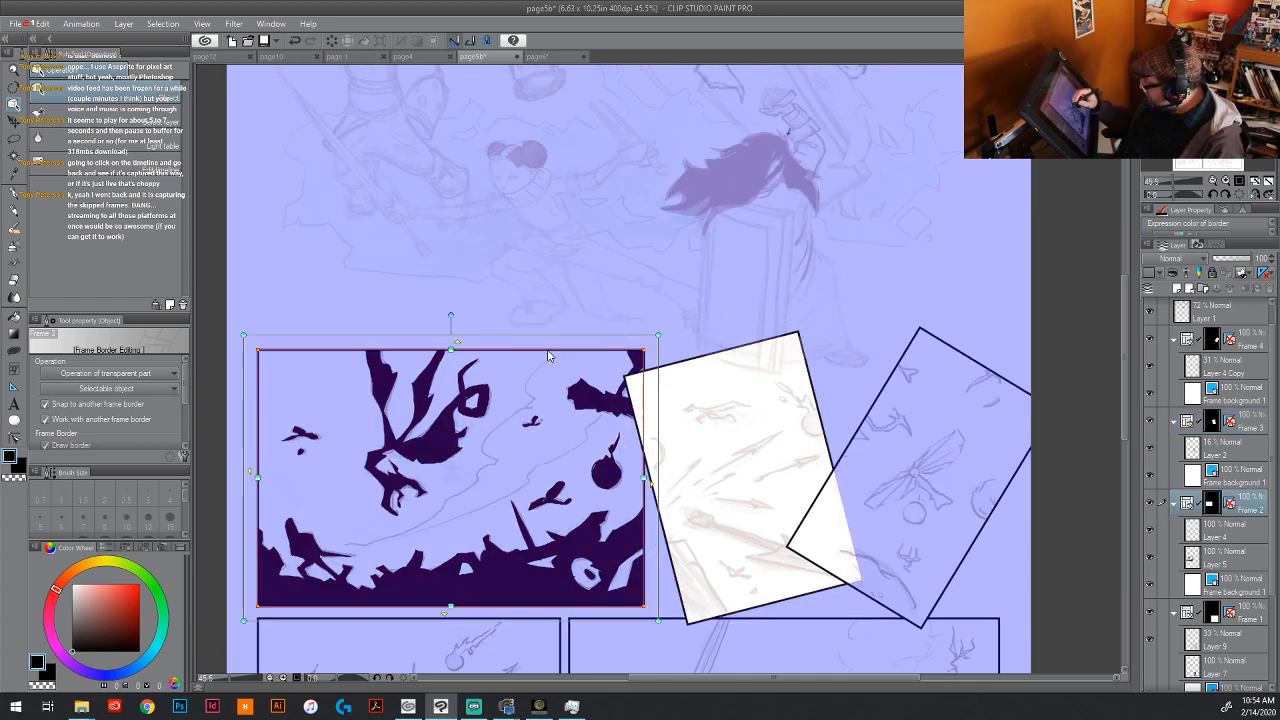
pyautogui.moveTo(450, 313); pyautogui.dragTo(482, 317)
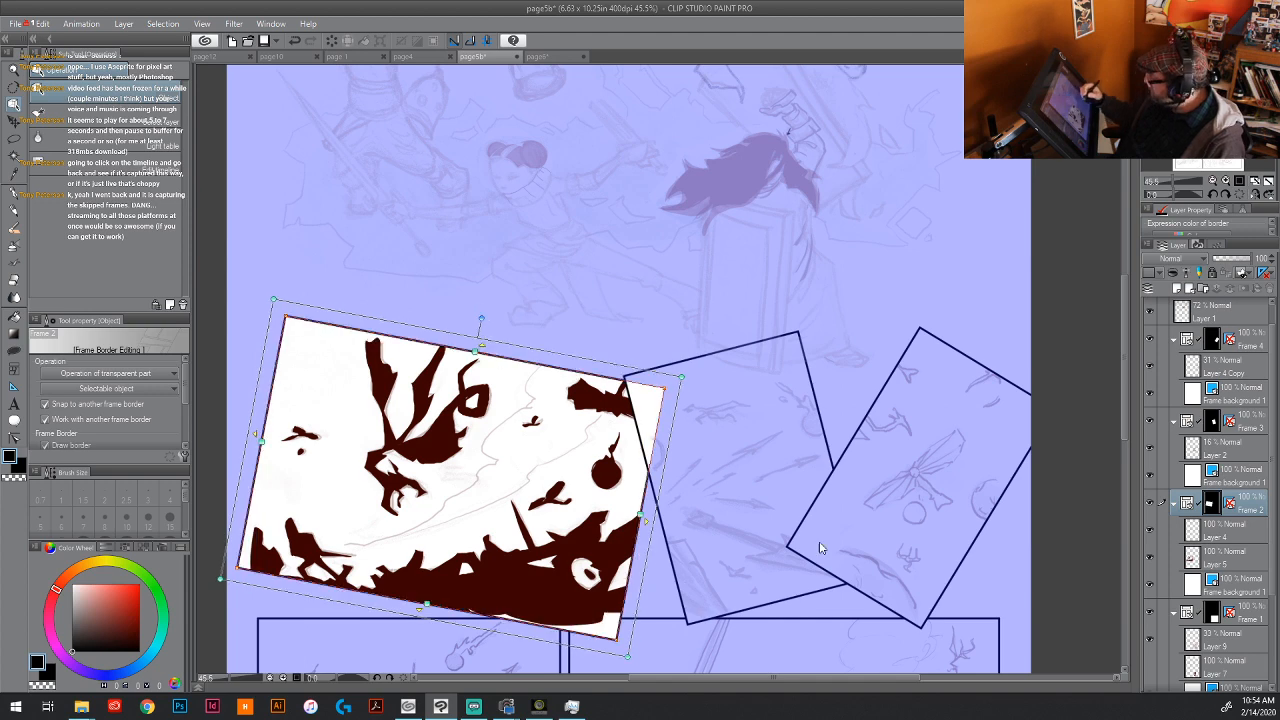
# Step: Deselect the panel frame and examine the page layout with the three tilted middle-row panels
pyautogui.moveTo(844, 549); pyautogui.dragTo(831, 371)
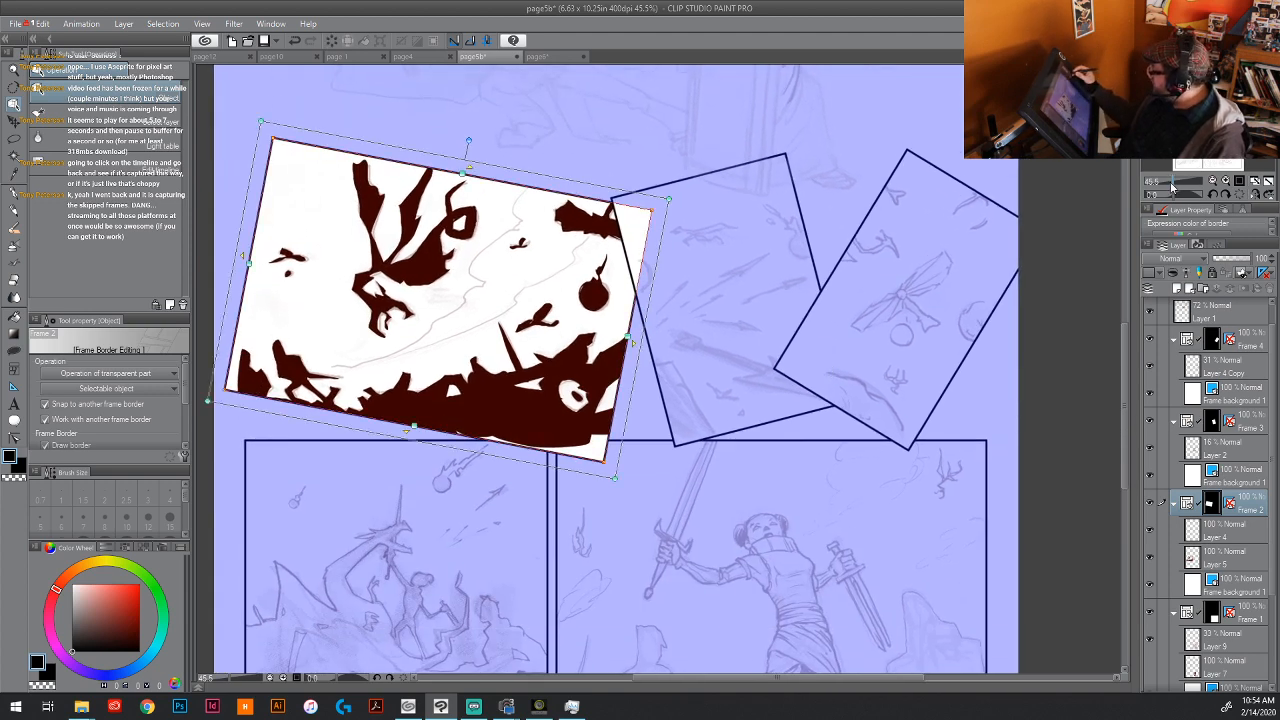
pyautogui.moveTo(1172, 186); pyautogui.dragTo(1166, 186)
pyautogui.moveTo(837, 421); pyautogui.dragTo(841, 449)
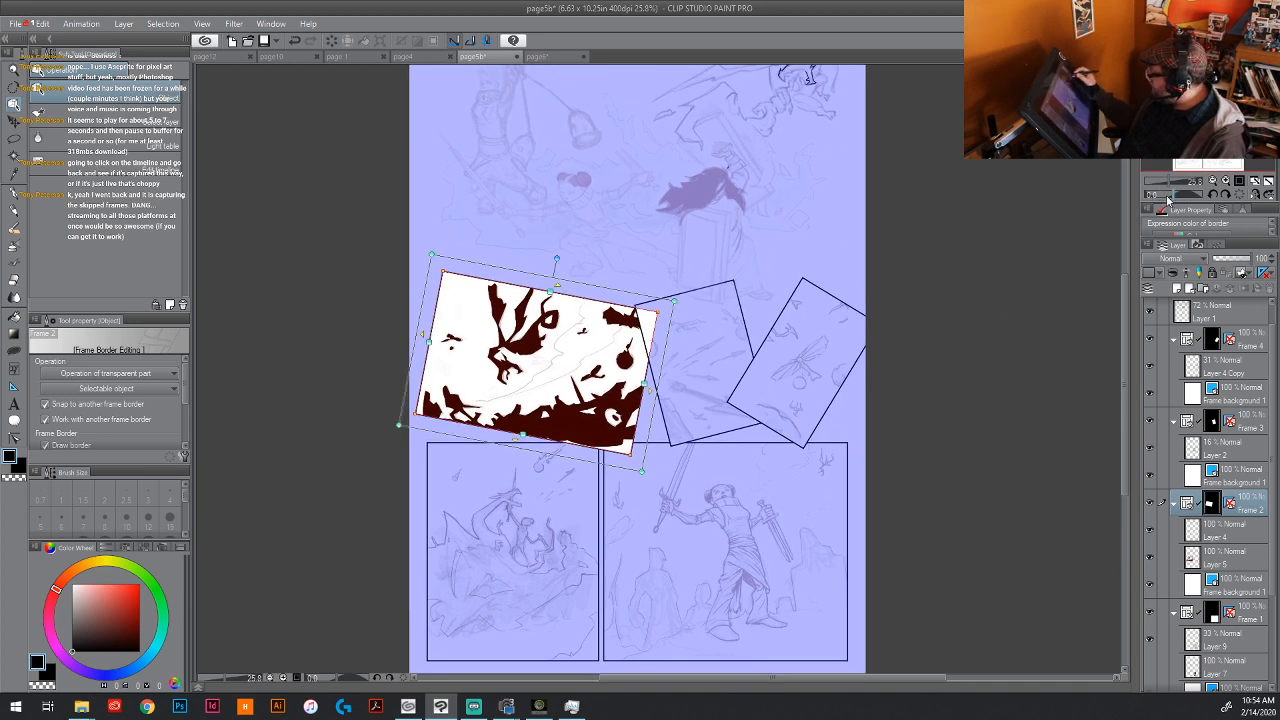
pyautogui.moveTo(852, 349); pyautogui.dragTo(836, 430)
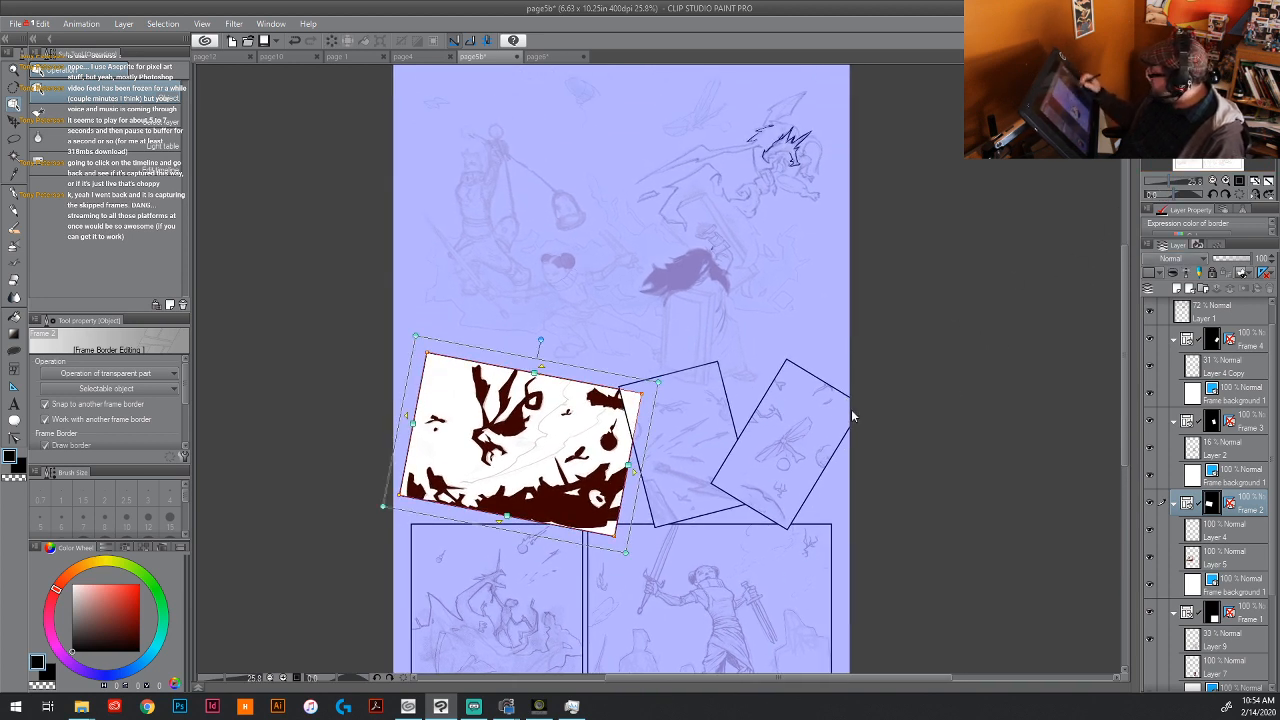
pyautogui.click(713, 299)
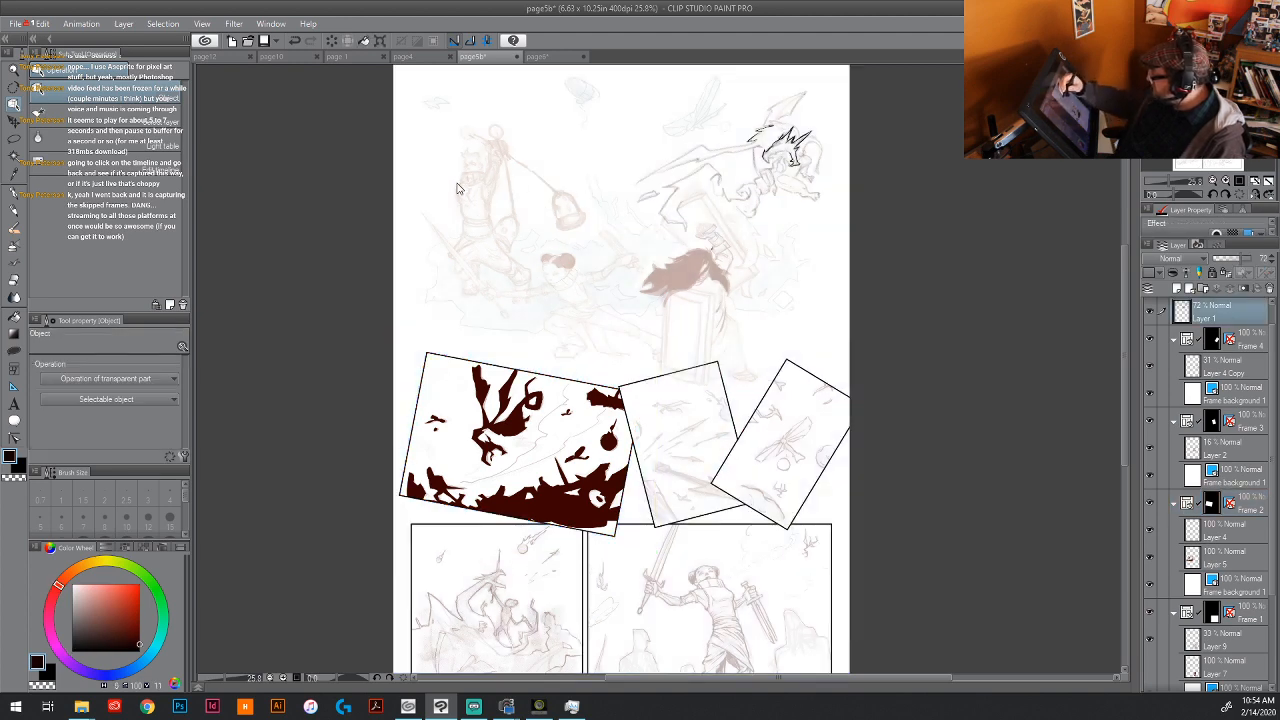
pyautogui.scroll(-2, 776, 502)
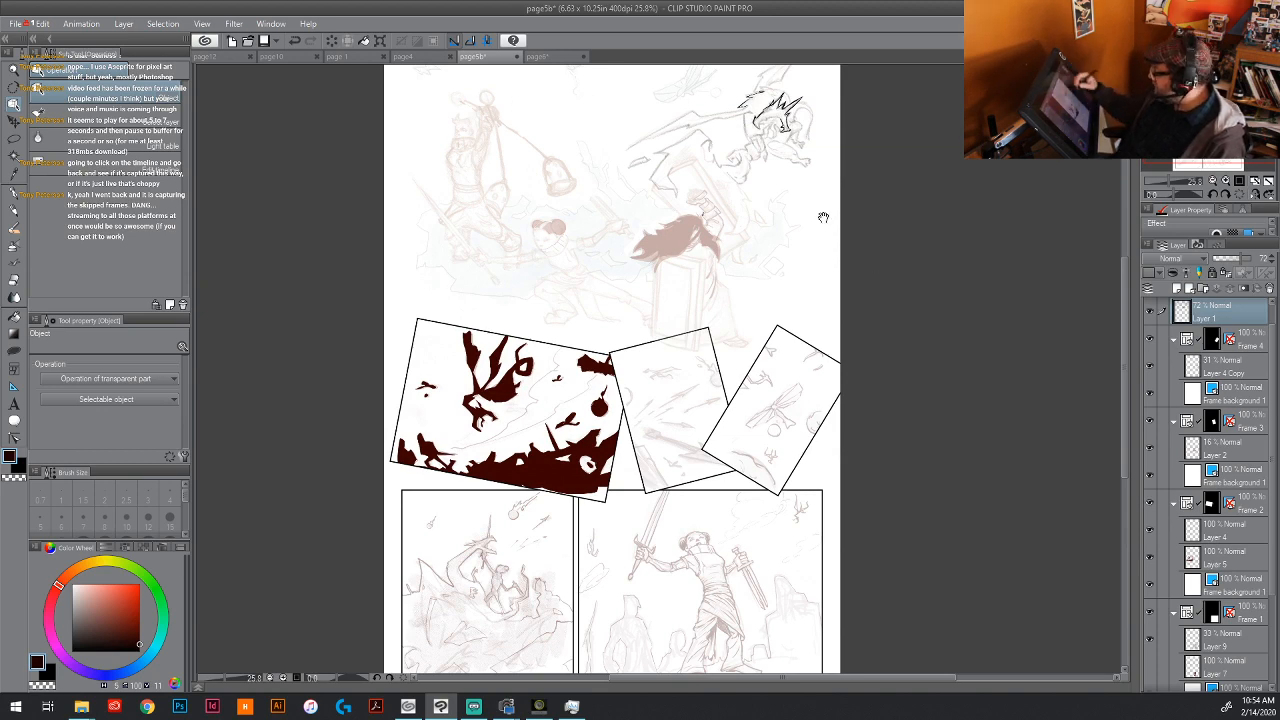
pyautogui.moveTo(762, 241); pyautogui.dragTo(738, 368)
pyautogui.moveTo(754, 549); pyautogui.dragTo(798, 380)
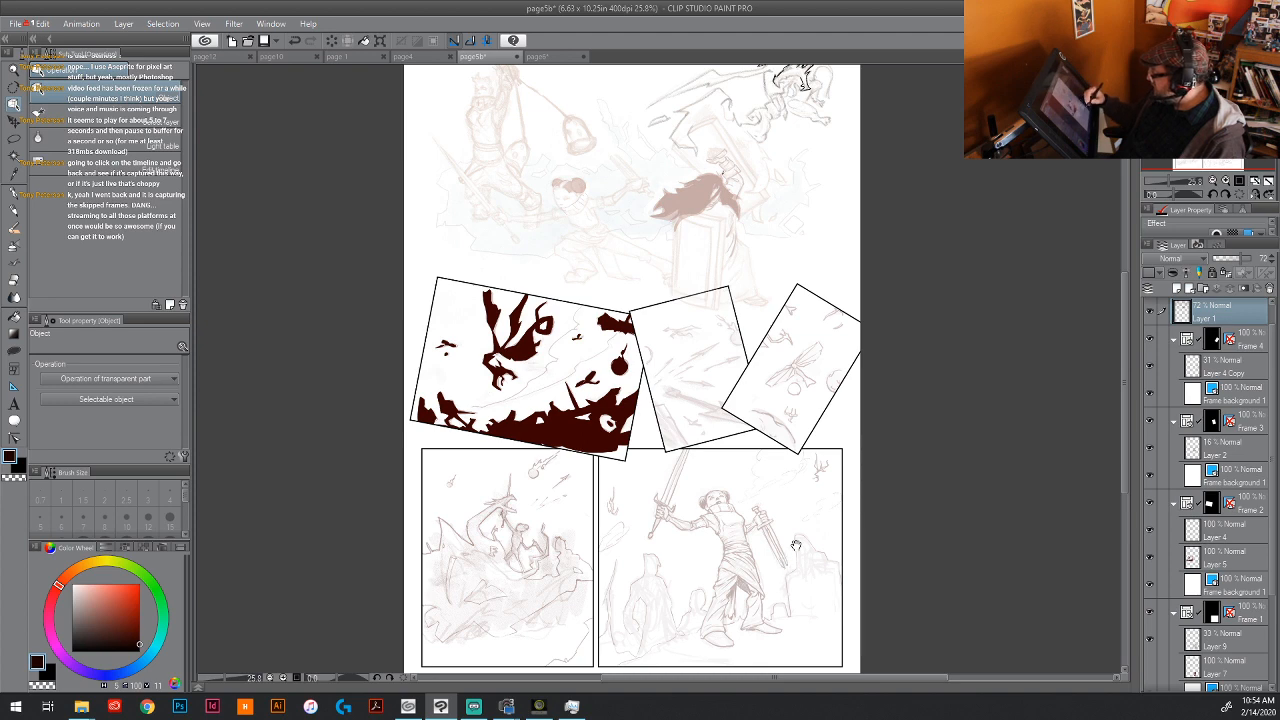
pyautogui.moveTo(796, 545); pyautogui.dragTo(806, 504)
# Step: Rotate the sword-wielding figure's panel slightly clockwise and the dragon panel slightly counterclockwise
pyautogui.click(850, 475)
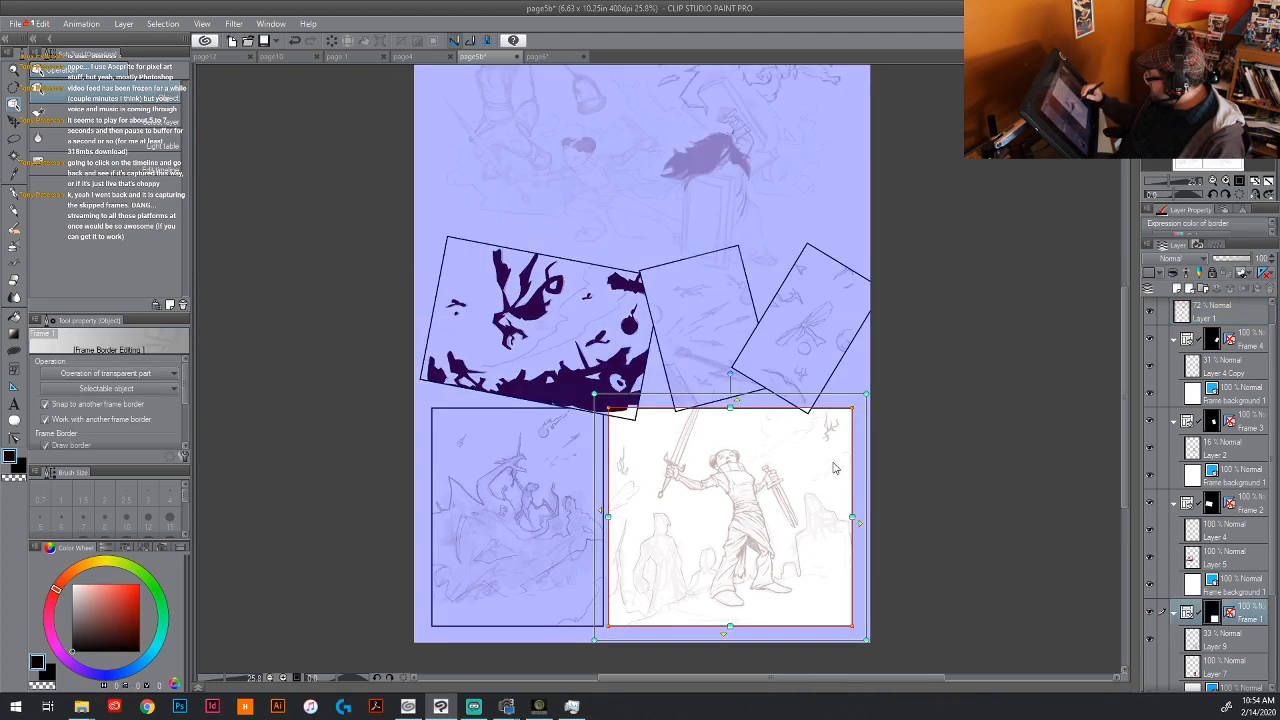
pyautogui.moveTo(731, 375); pyautogui.dragTo(742, 377)
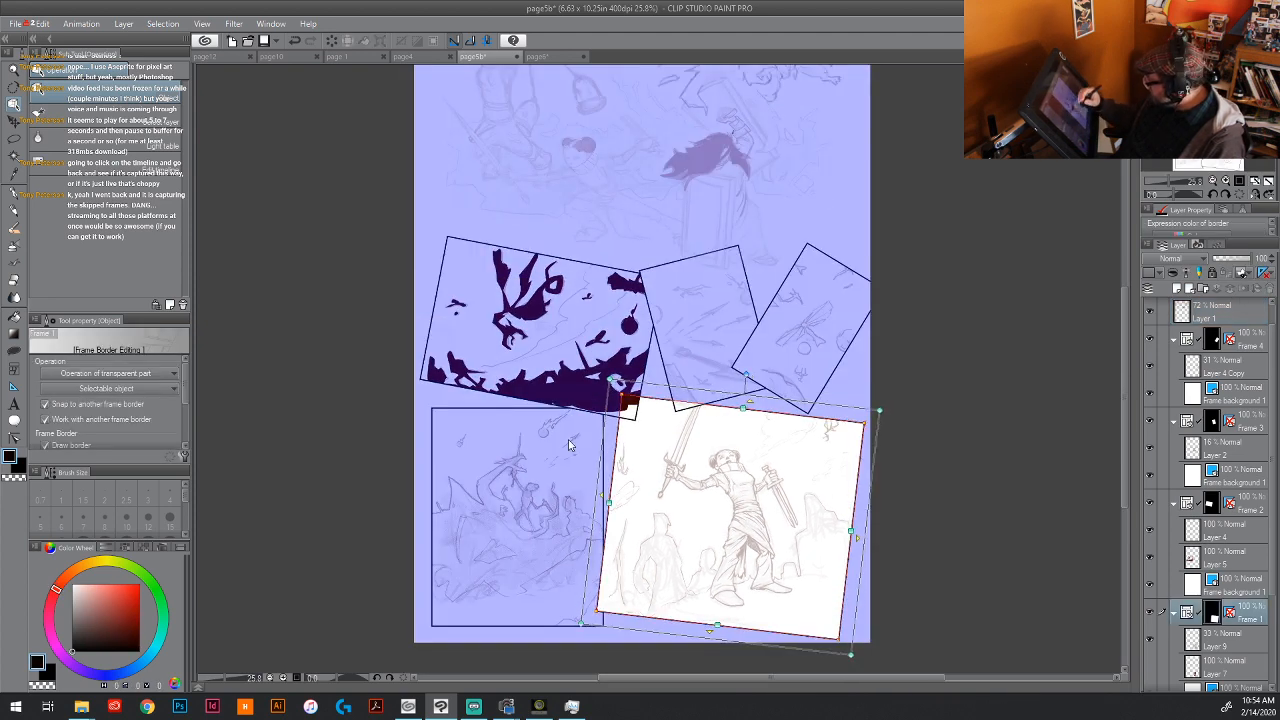
pyautogui.click(531, 418)
pyautogui.moveTo(516, 370); pyautogui.dragTo(403, 410)
pyautogui.moveTo(882, 546); pyautogui.dragTo(907, 428)
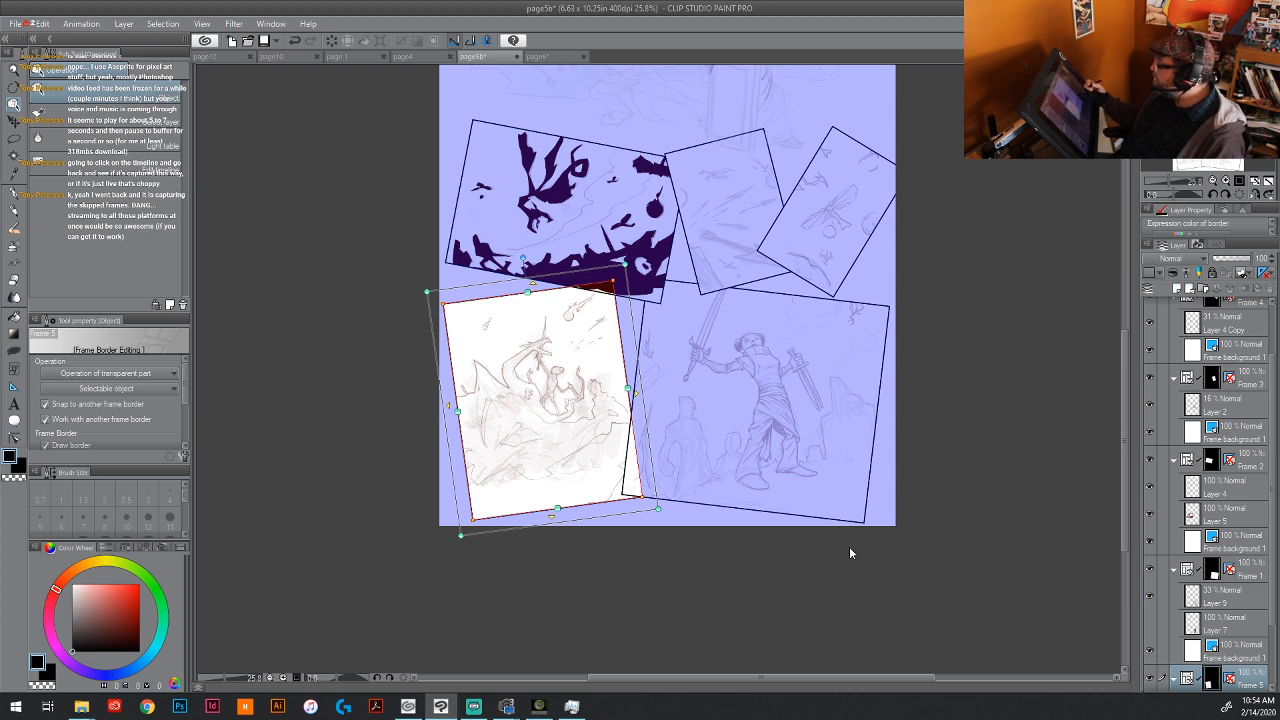
# Step: Undo all the panel rotations, back to the straight, evenly spaced panel grid
pyautogui.hotkey('ctrl', 'z')
pyautogui.hotkey('ctrl', 'z')
pyautogui.hotkey('ctrl', 'z')
pyautogui.hotkey('ctrl', 'z')
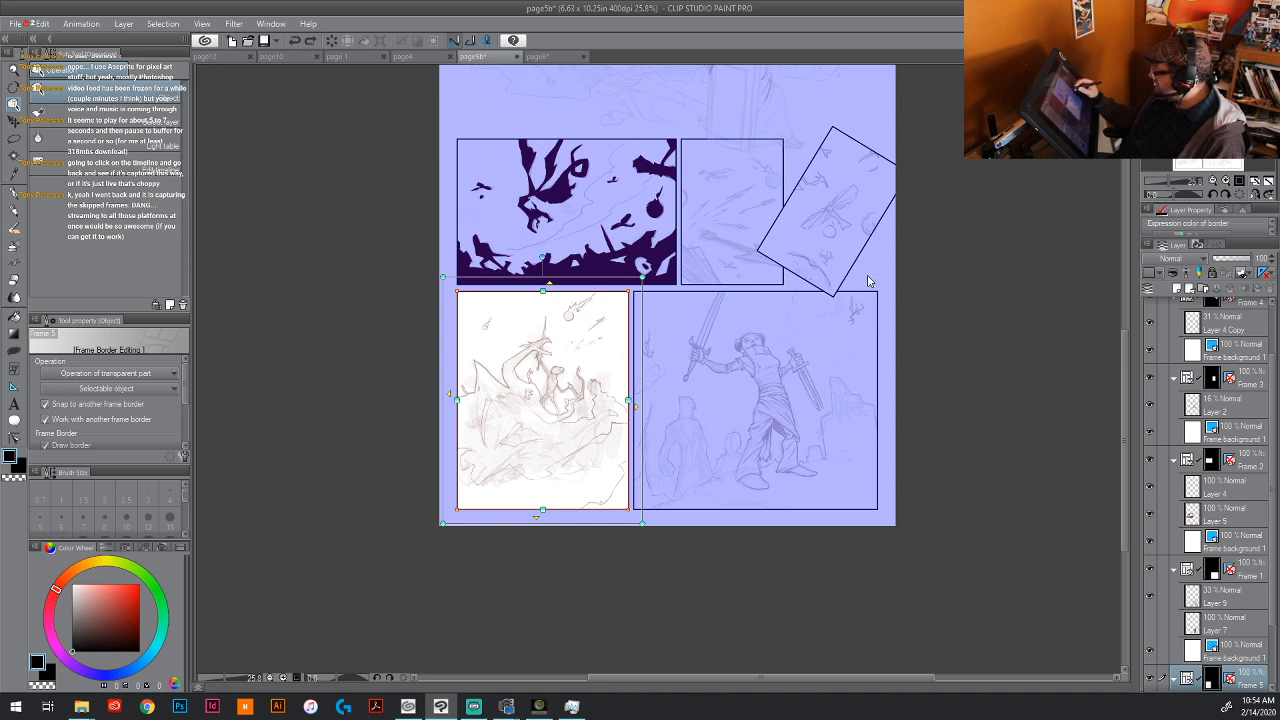
pyautogui.hotkey('ctrl', 'z')
pyautogui.scroll(2, 866, 280)
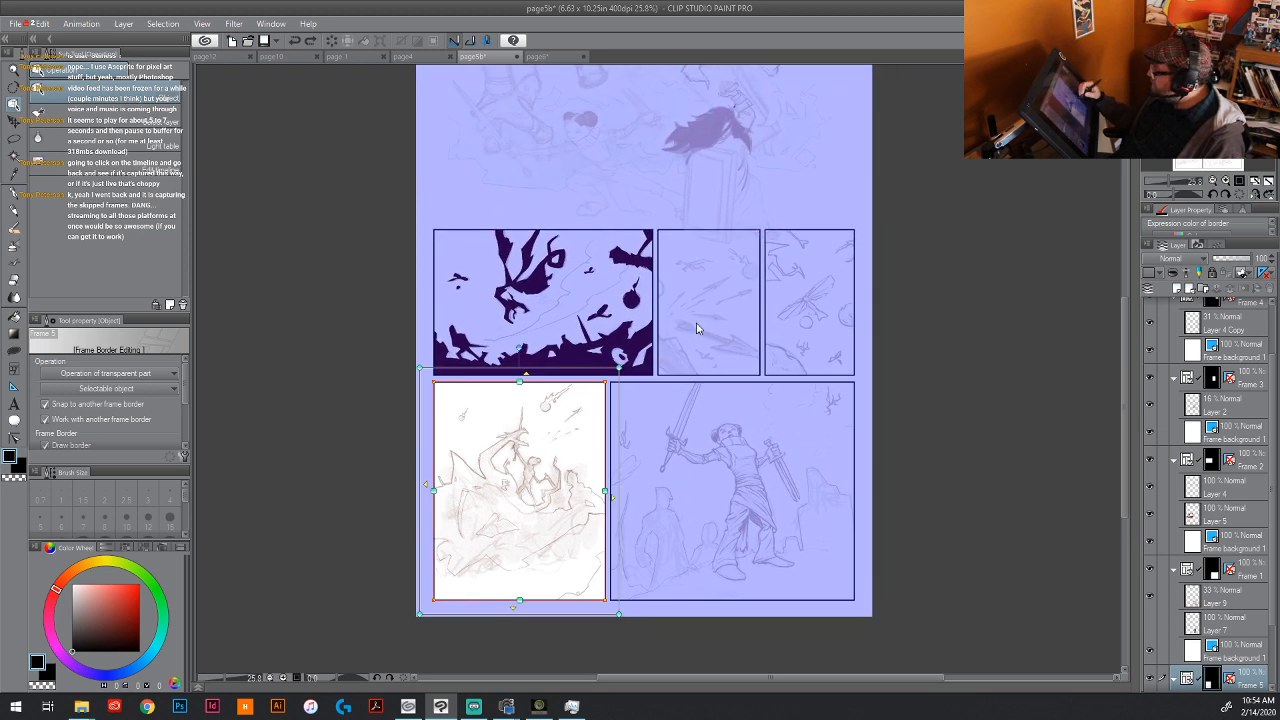
# Step: Select the dark-inked panel's frame, rotate it clockwise, and undo the rotation
pyautogui.click(563, 222)
pyautogui.moveTo(543, 191); pyautogui.dragTo(709, 236)
pyautogui.hotkey('ctrl', 'z')
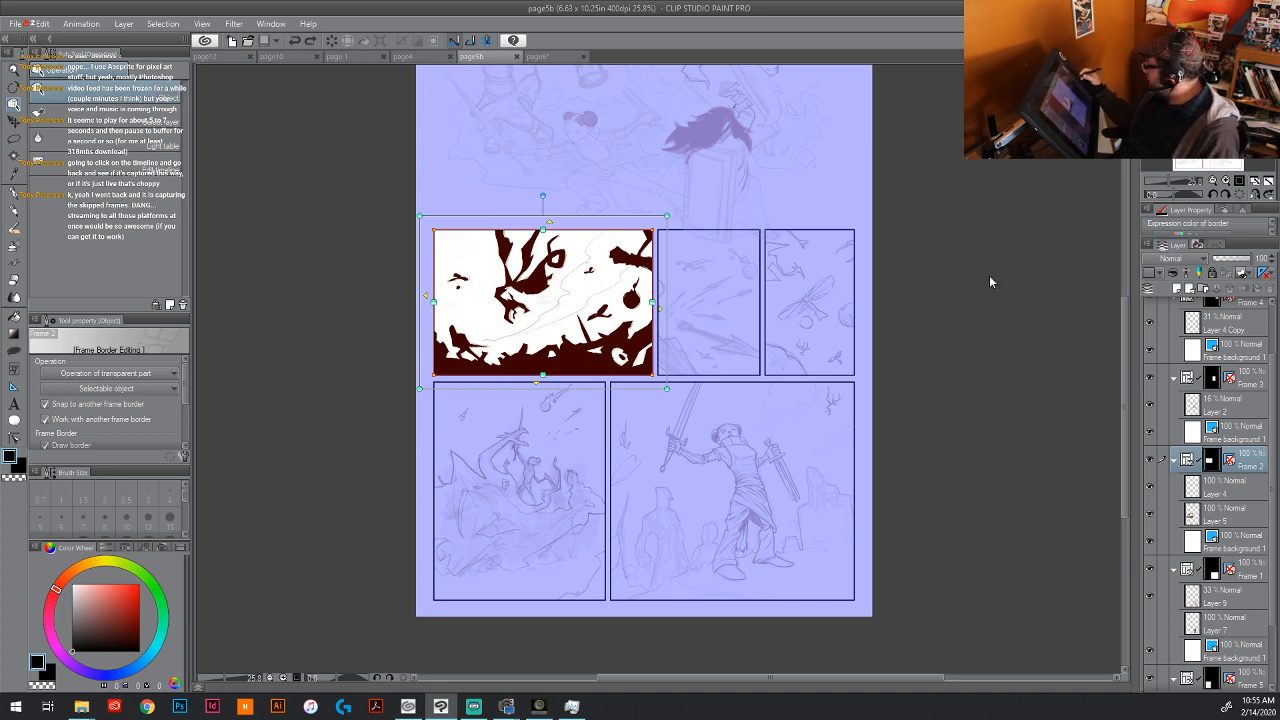
# Step: Collapse the five frame folders, Frame 1 to Frame 5, in the layer list
pyautogui.moveTo(800, 223); pyautogui.dragTo(750, 407)
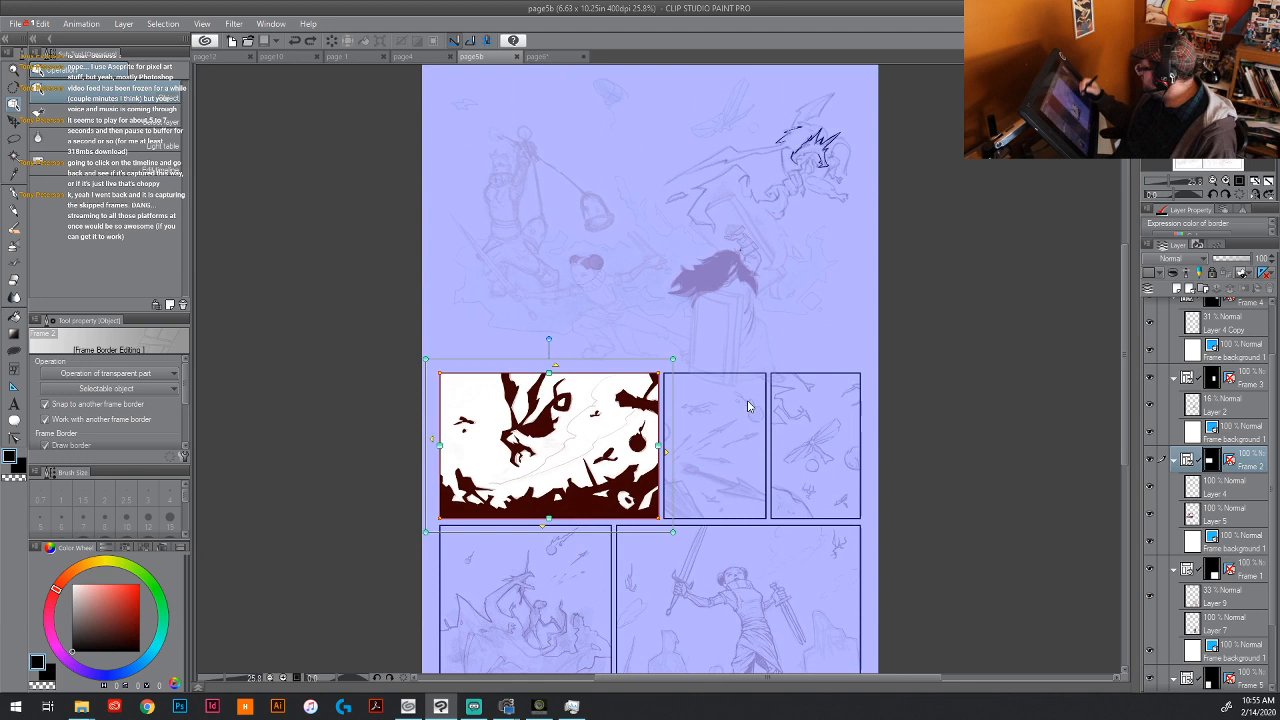
pyautogui.click(1176, 460)
pyautogui.click(1175, 380)
pyautogui.click(1175, 488)
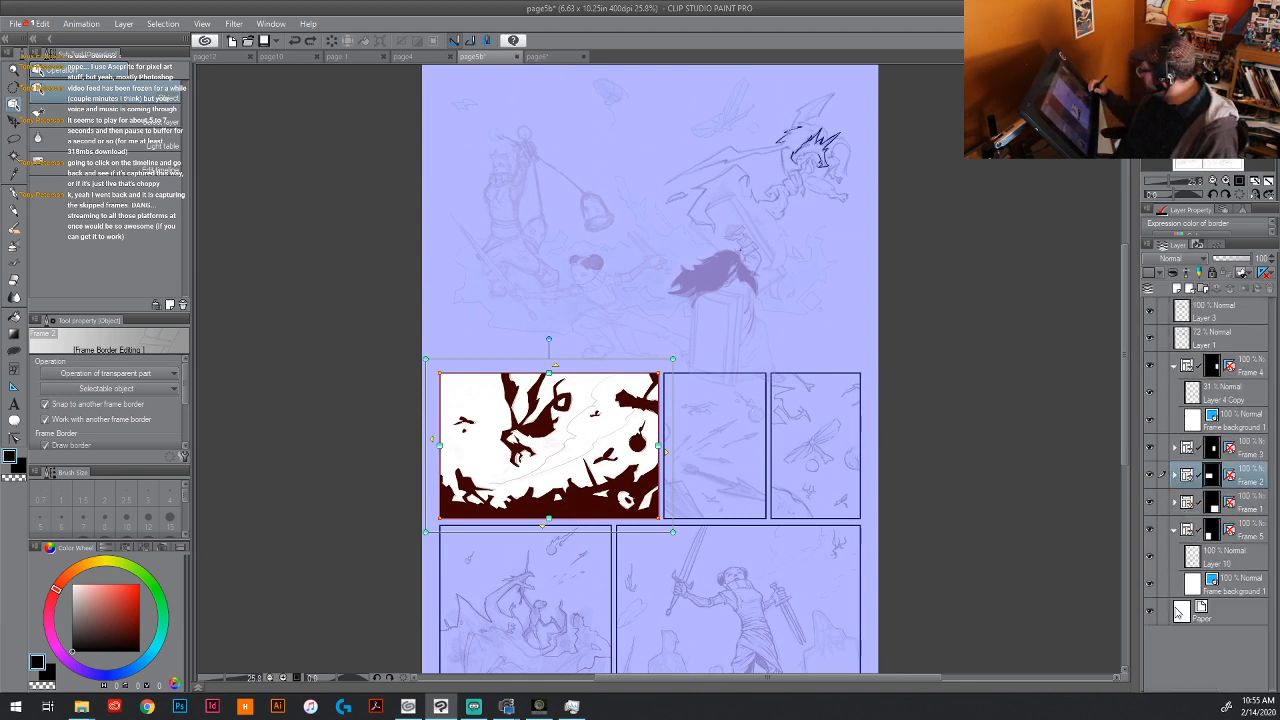
pyautogui.click(1175, 530)
pyautogui.click(1175, 366)
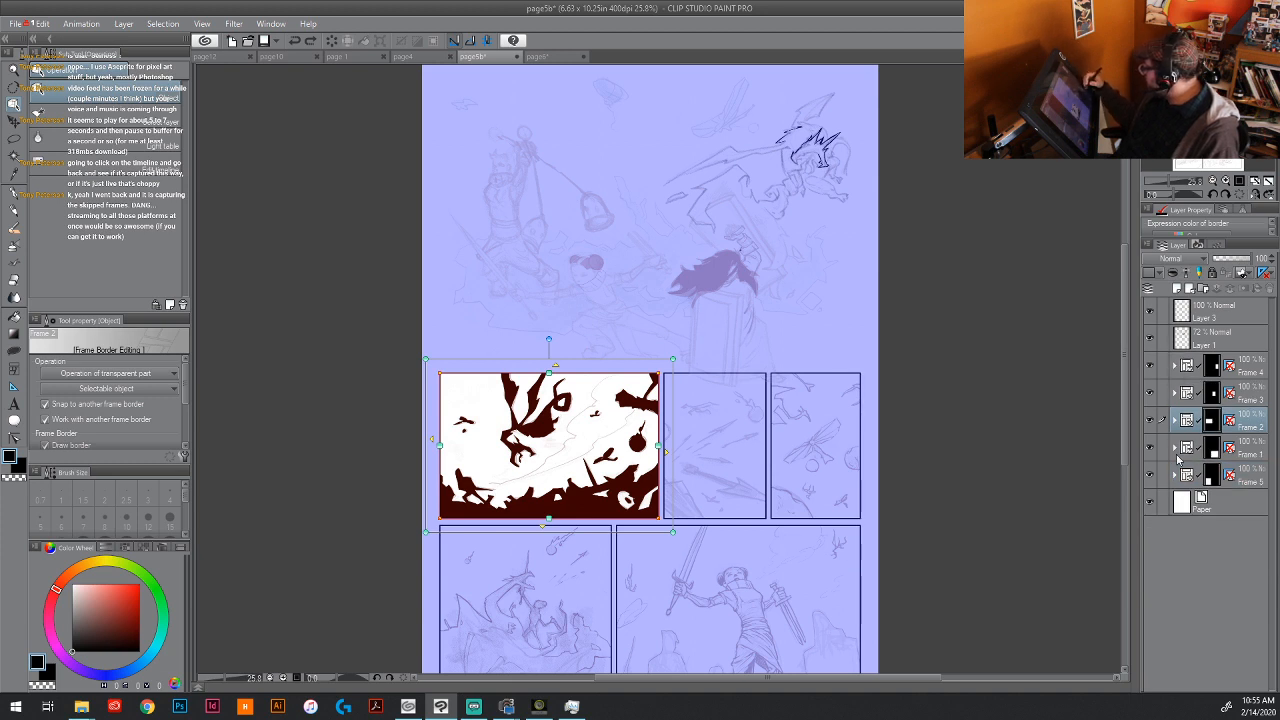
# Step: Select Layer 3 for the open top scene and switch to the Real G-Pen
pyautogui.click(1215, 315)
pyautogui.moveTo(826, 348); pyautogui.dragTo(782, 420)
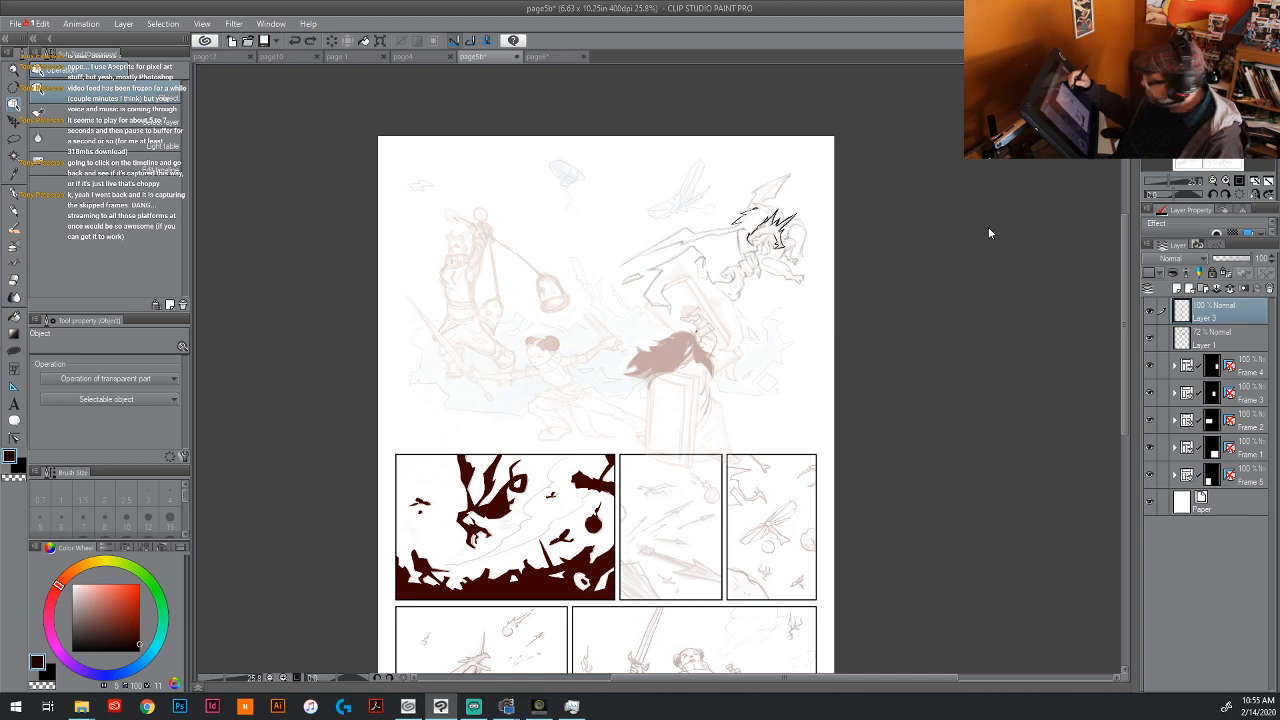
pyautogui.click(1172, 185)
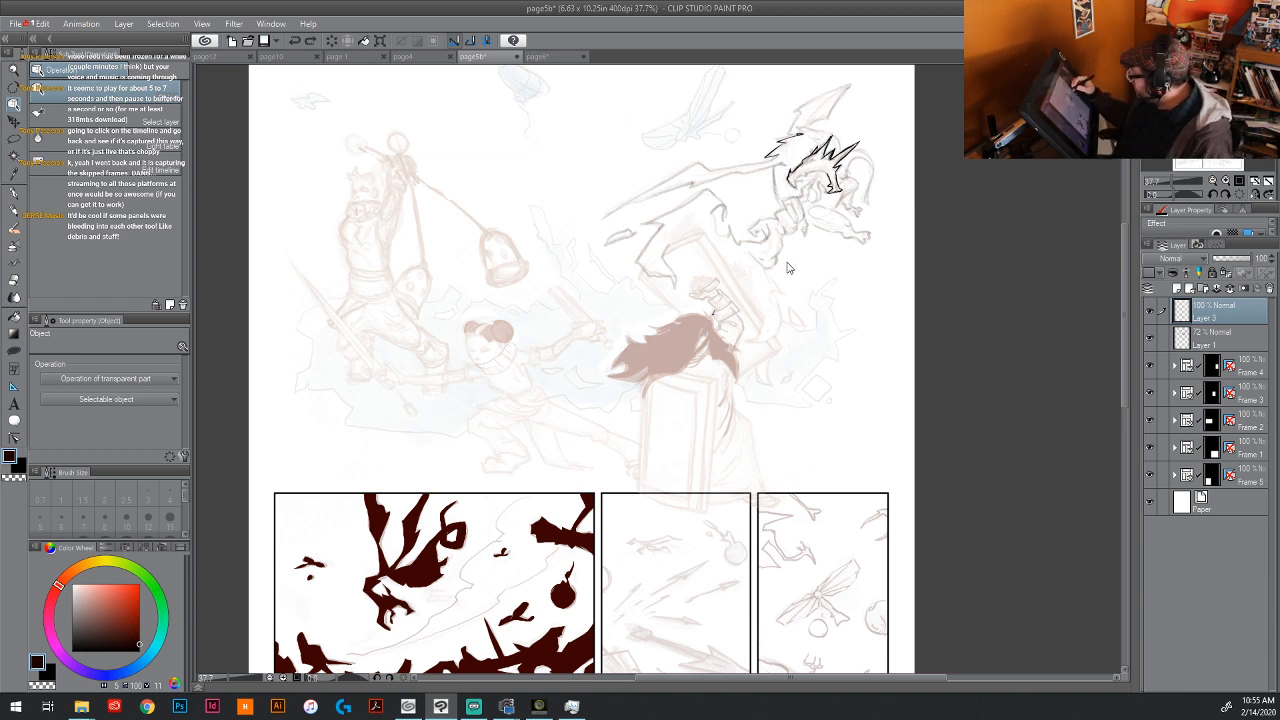
pyautogui.moveTo(786, 263); pyautogui.dragTo(750, 370)
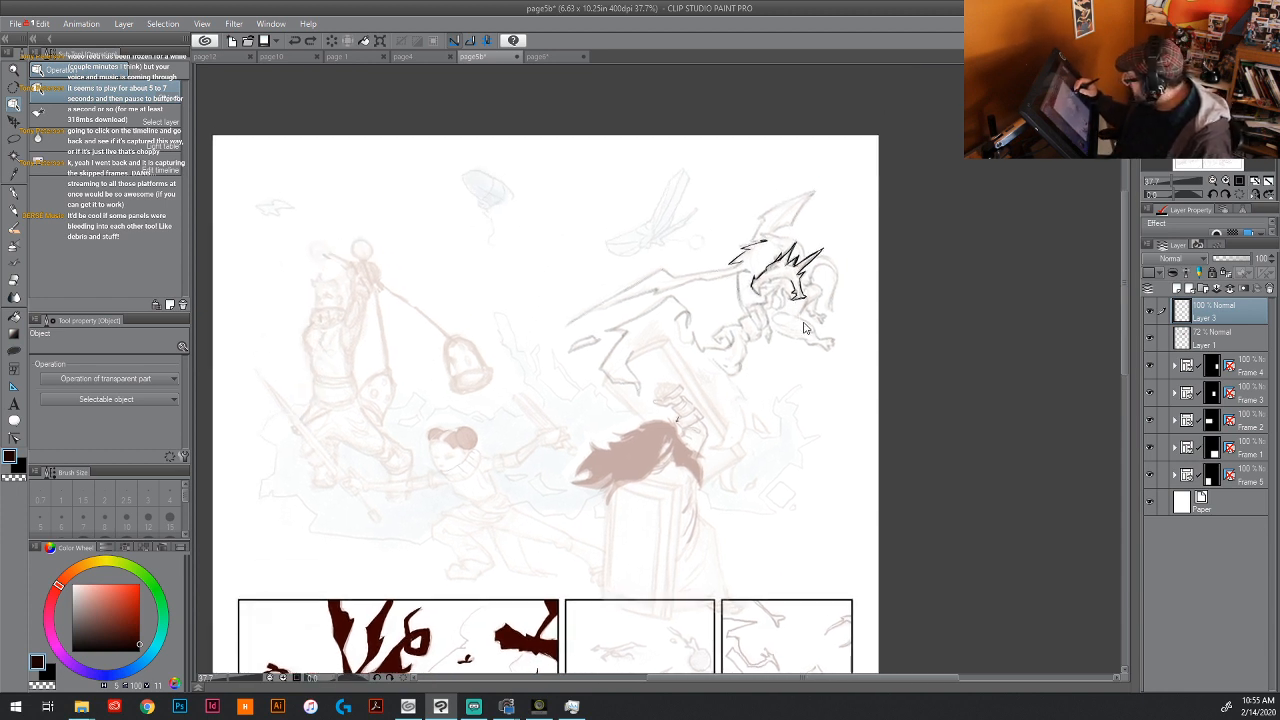
pyautogui.click(1173, 184)
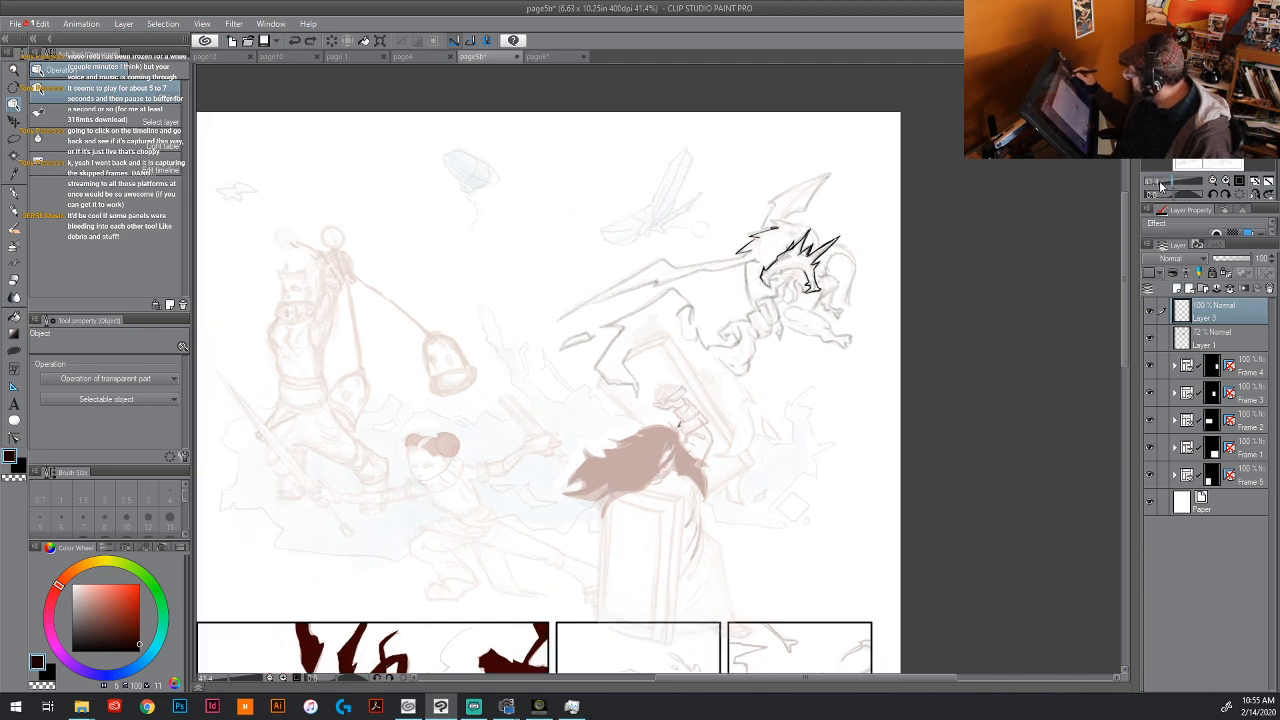
pyautogui.moveTo(783, 360); pyautogui.dragTo(769, 386)
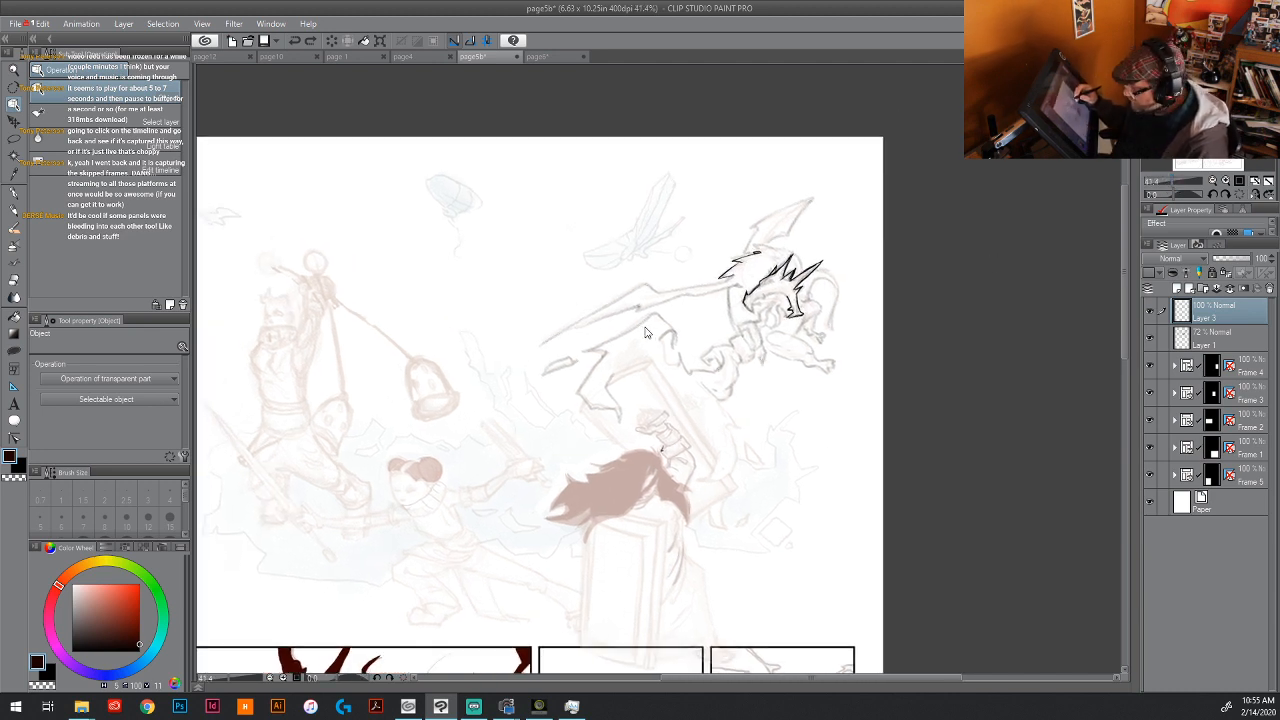
pyautogui.press('p')
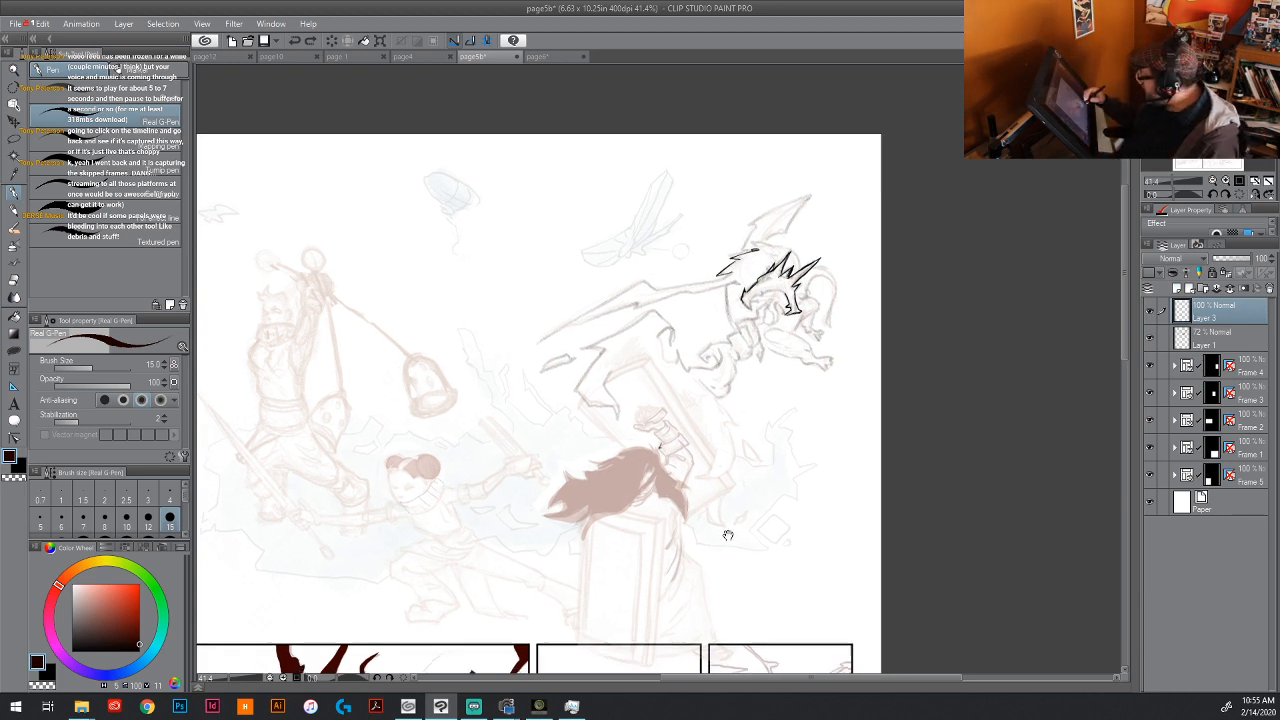
# Step: Hide and show Layer 1 to check its sketch, then select it and raise its opacity to 100%
pyautogui.moveTo(726, 531); pyautogui.dragTo(609, 294)
pyautogui.click(1149, 338)
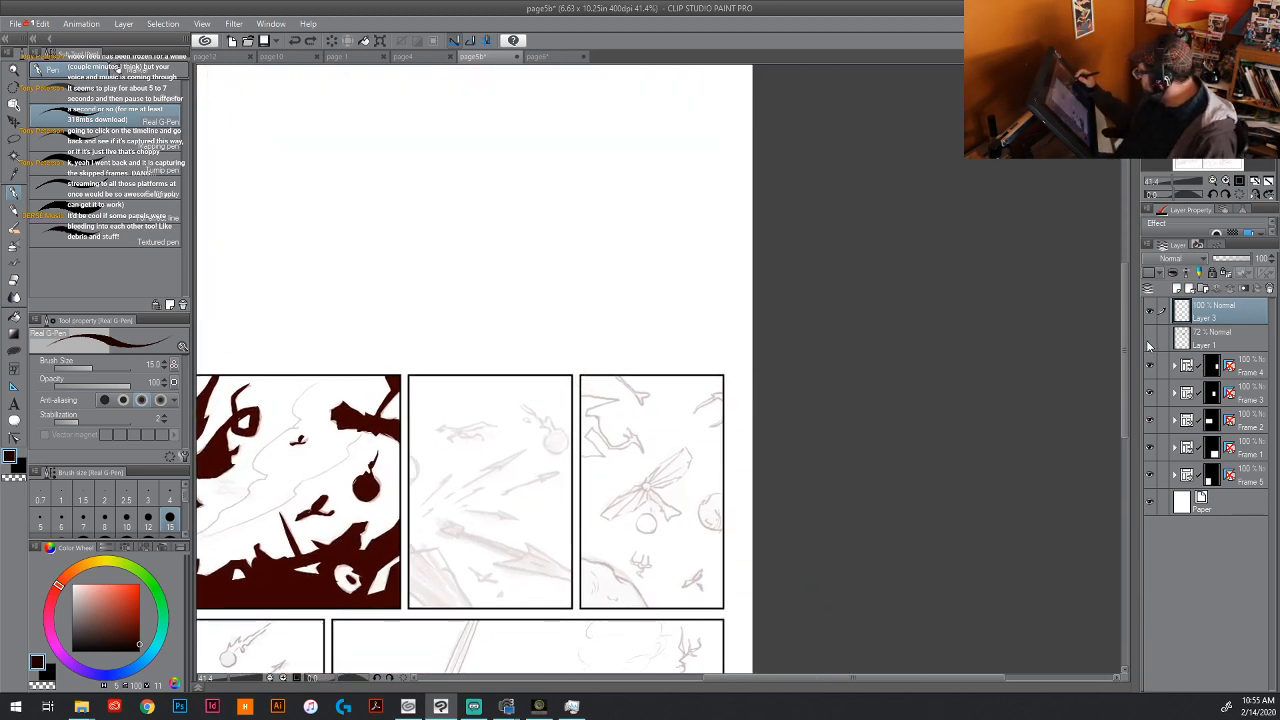
pyautogui.click(1149, 338)
pyautogui.click(1225, 338)
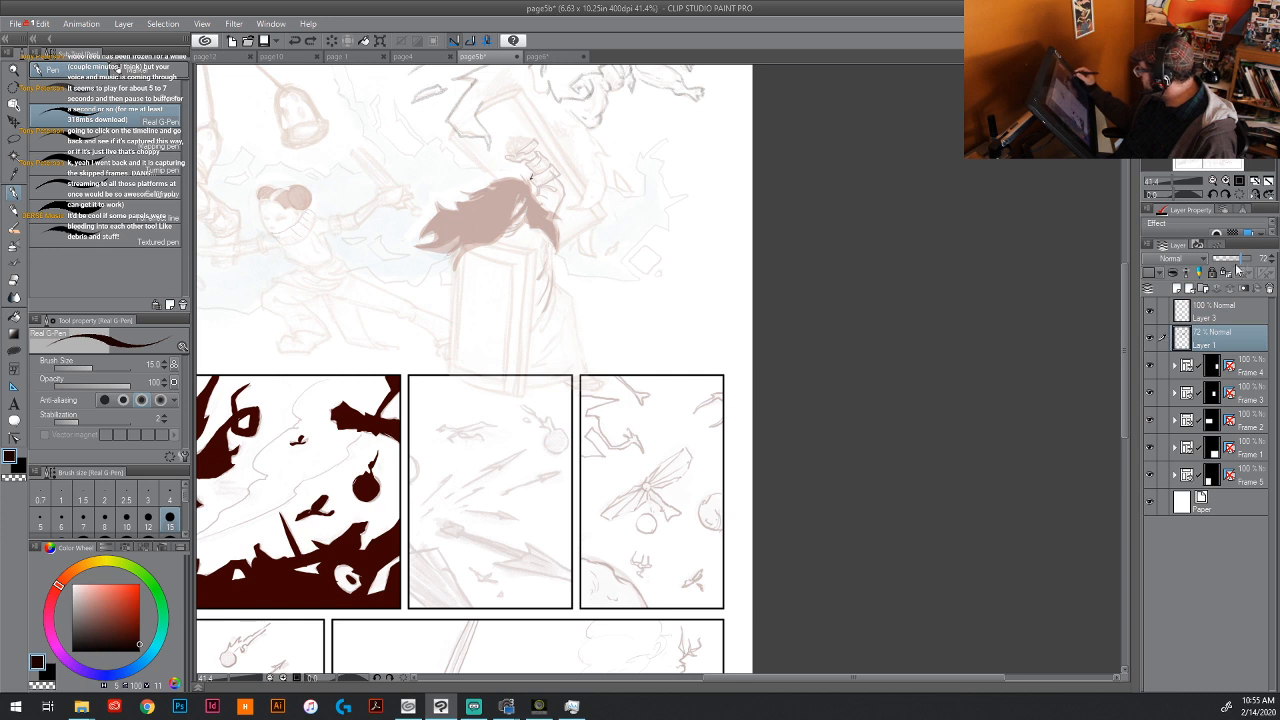
pyautogui.moveTo(1240, 258); pyautogui.dragTo(1255, 262)
# Step: Ink the outline of the long-haired figure's robe and slab on Layer 1, overlapping the top borders of the two panels below
pyautogui.moveTo(616, 320); pyautogui.dragTo(706, 427)
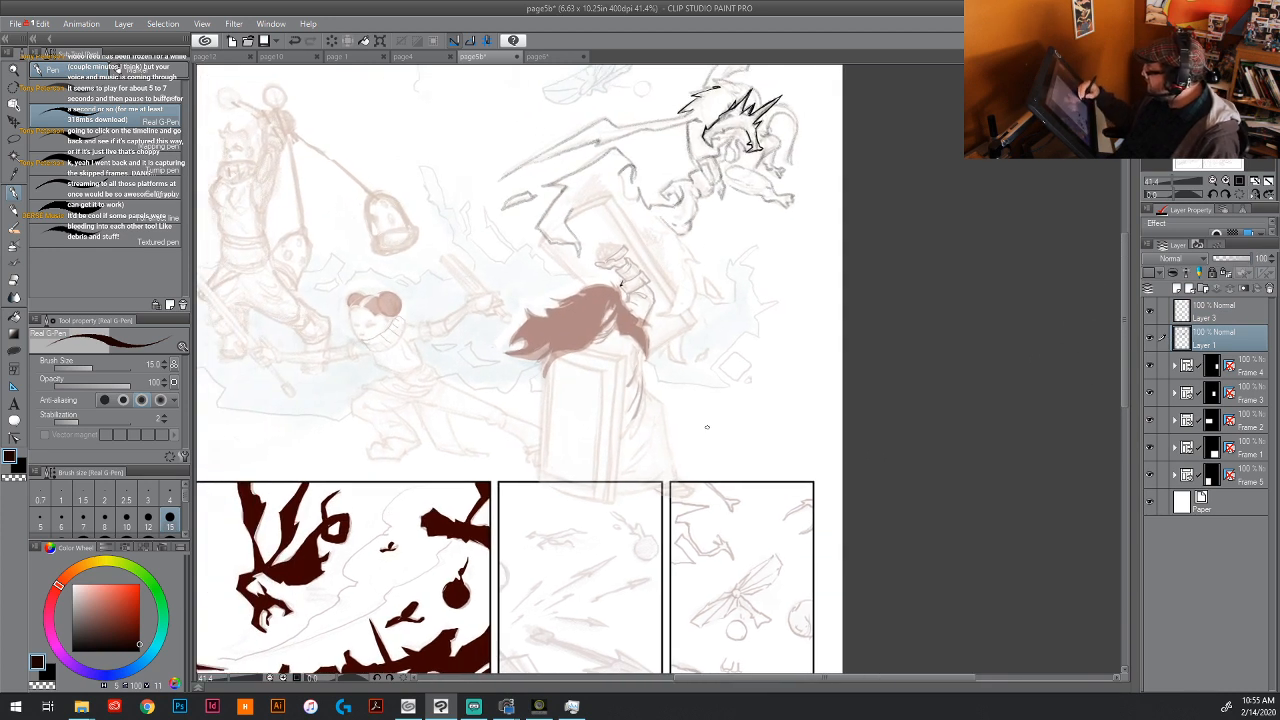
pyautogui.moveTo(687, 545); pyautogui.dragTo(671, 481)
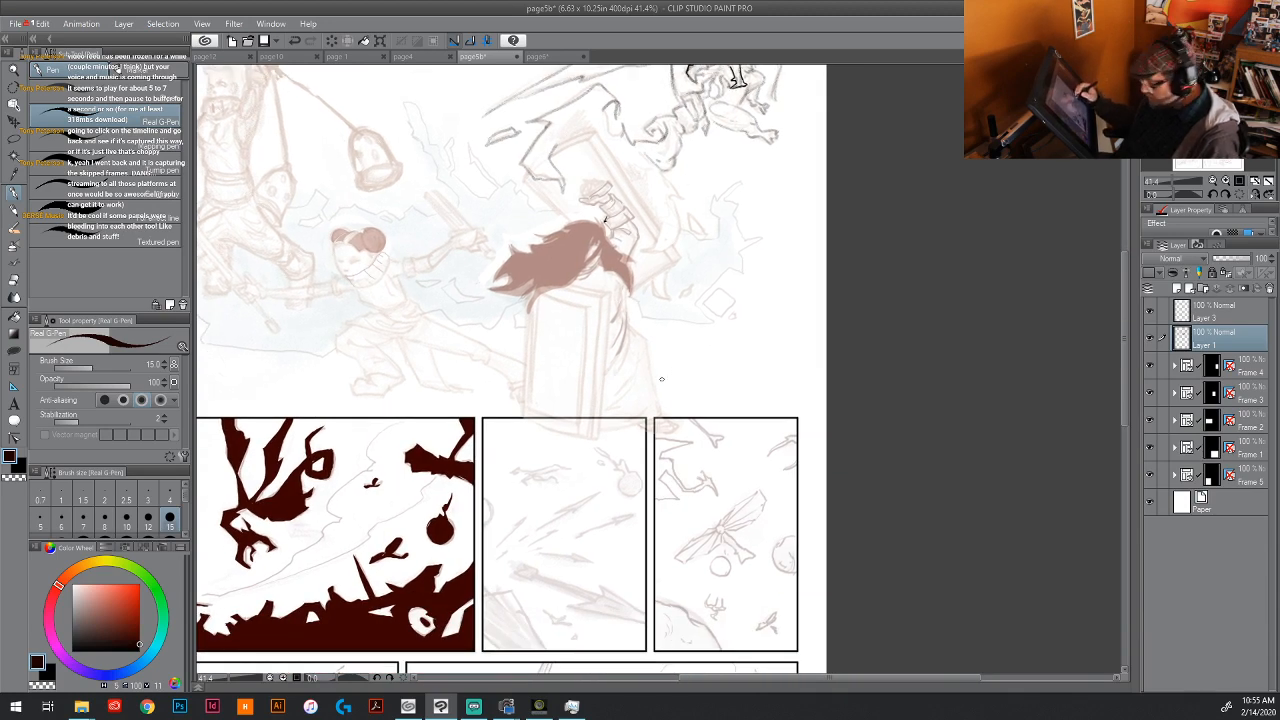
pyautogui.scroll(3, 661, 379)
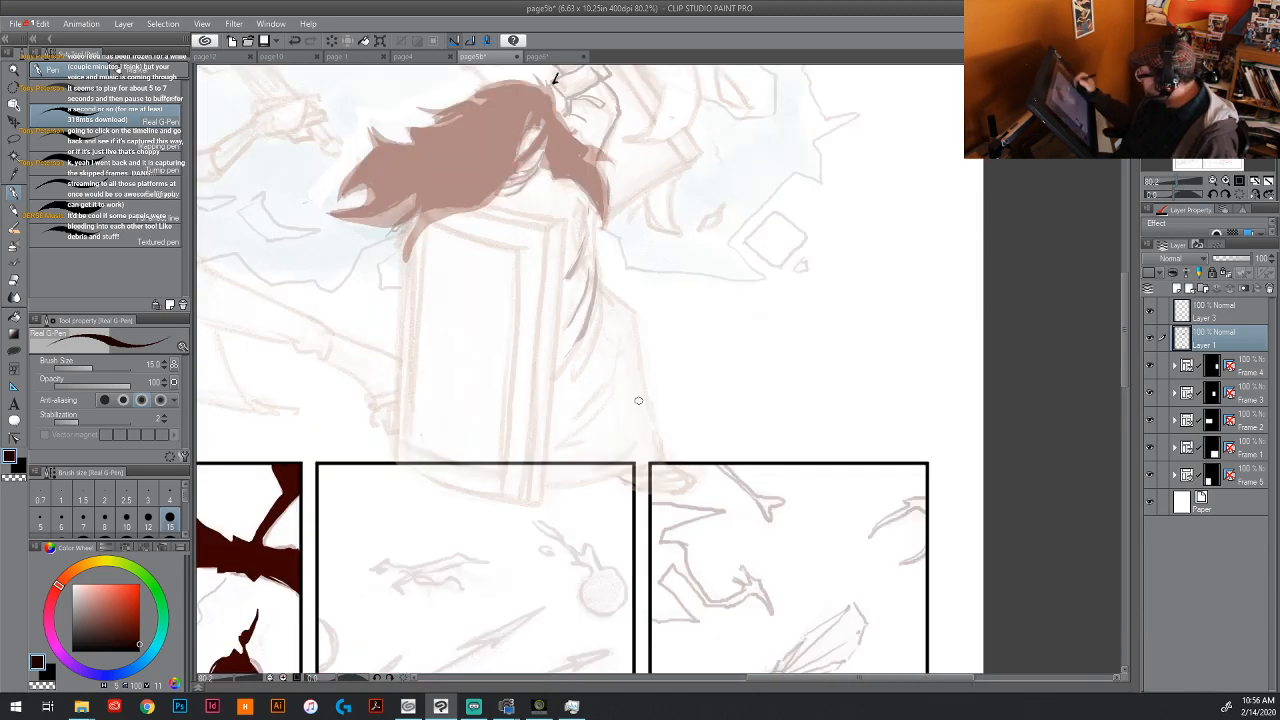
pyautogui.moveTo(413, 250)
pyautogui.mouseDown()
pyautogui.moveTo(403, 335)
pyautogui.moveTo(475, 495)
pyautogui.moveTo(505, 500)
pyautogui.moveTo(532, 466)
pyautogui.moveTo(630, 498)
pyautogui.moveTo(713, 487)
pyautogui.moveTo(668, 462)
pyautogui.moveTo(641, 310)
pyautogui.moveTo(582, 263)
pyautogui.mouseUp()
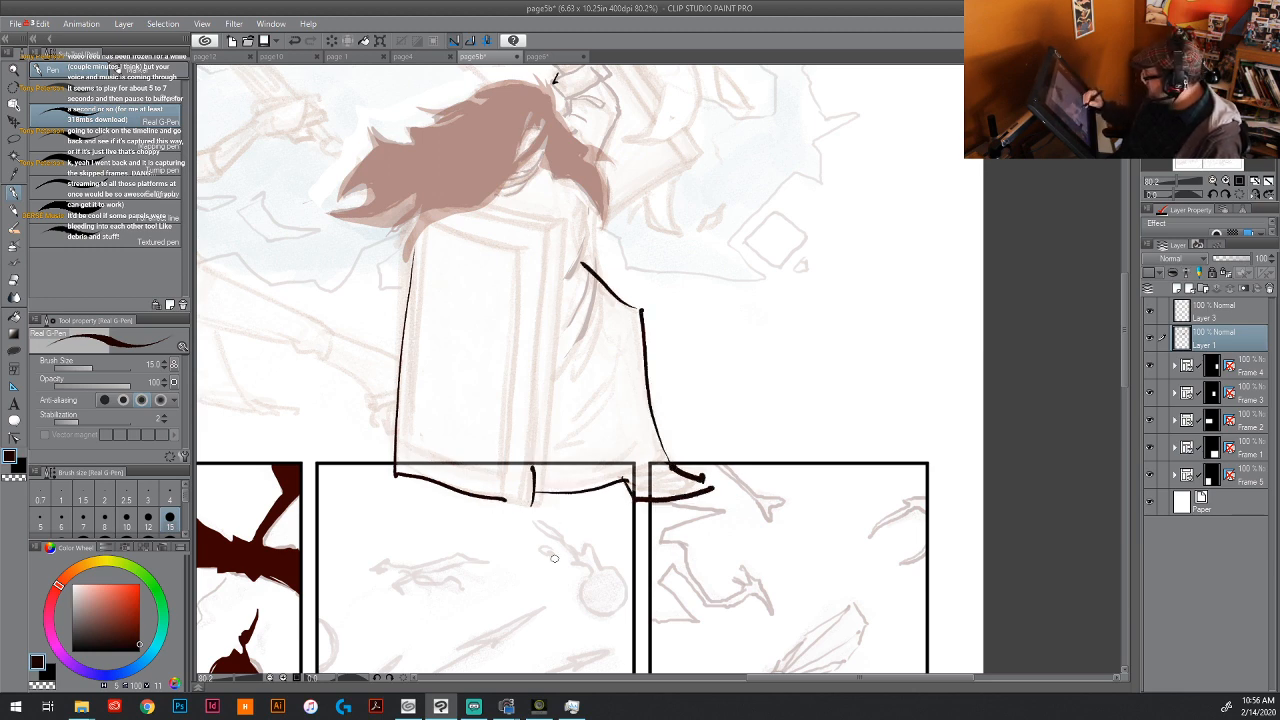
# Step: Ink small jagged debris shapes crossing the top border of the dark-inked panel
pyautogui.moveTo(600, 585); pyautogui.dragTo(811, 446)
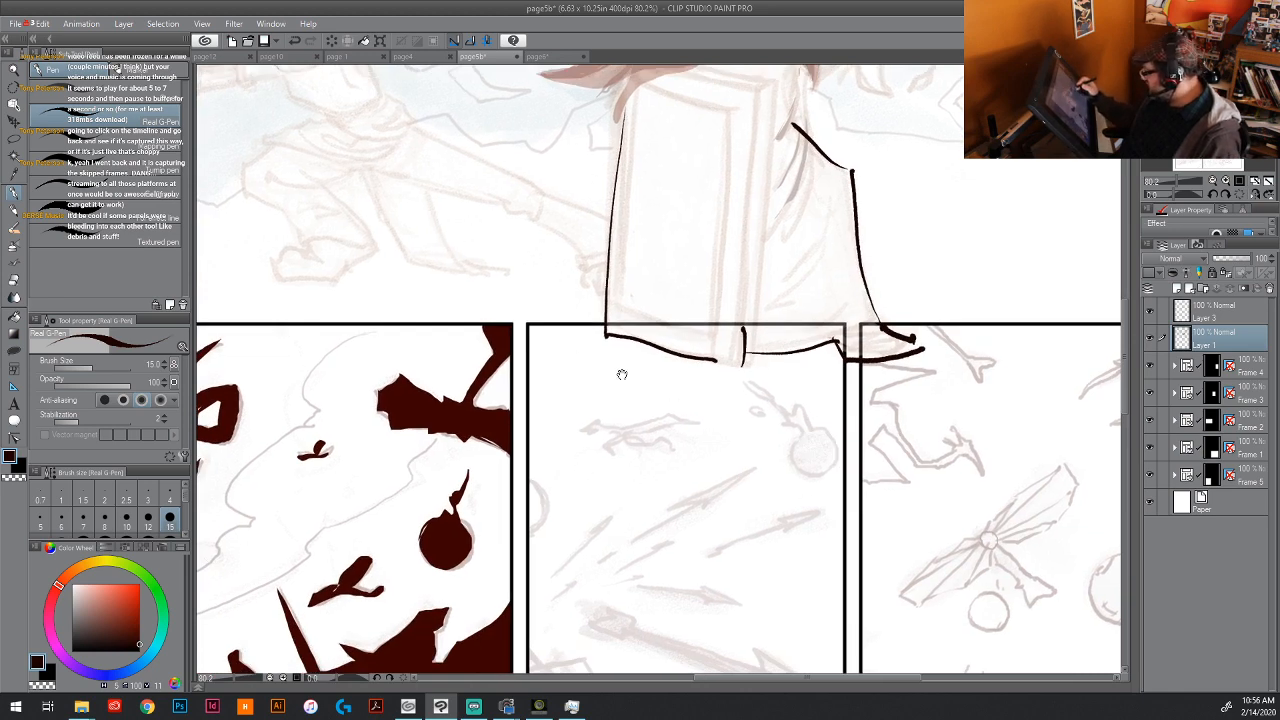
pyautogui.moveTo(622, 374); pyautogui.dragTo(792, 472)
pyautogui.moveTo(409, 357)
pyautogui.mouseDown()
pyautogui.moveTo(383, 399)
pyautogui.moveTo(393, 465)
pyautogui.moveTo(424, 412)
pyautogui.mouseUp()
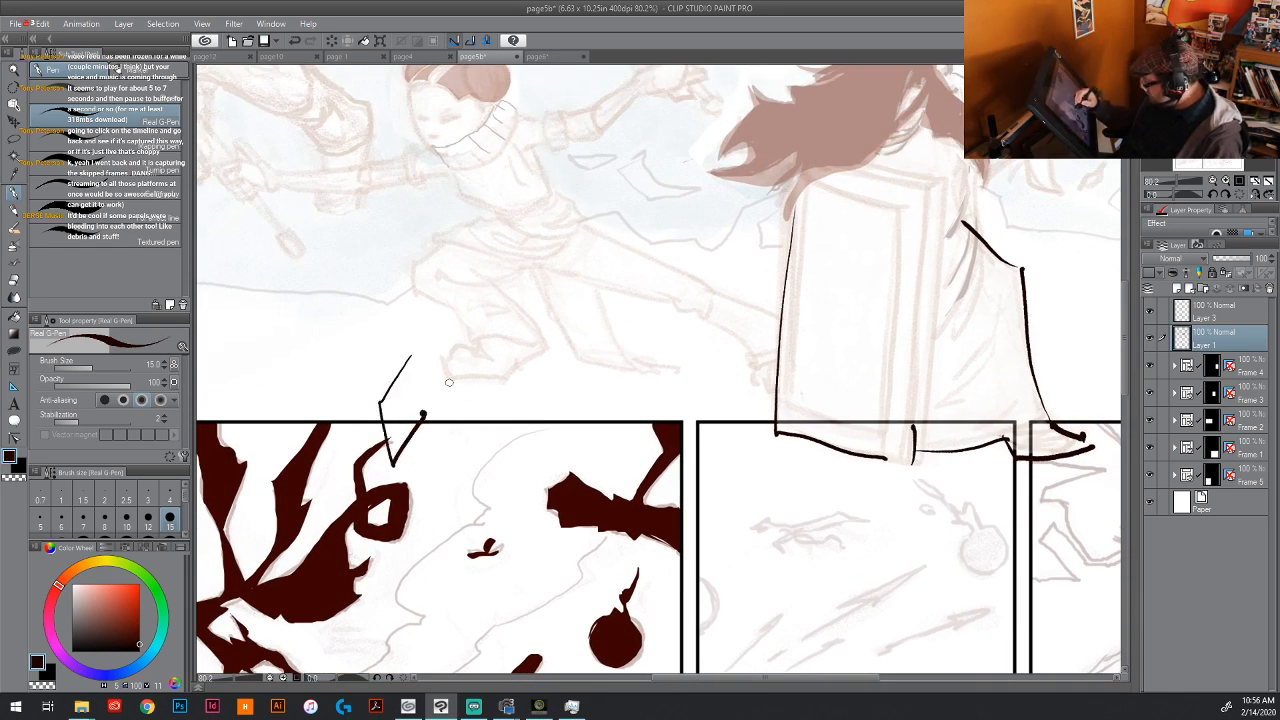
pyautogui.moveTo(571, 402); pyautogui.dragTo(586, 421)
# Step: Review the overlapping strokes across the page and undo all of the robe, slab and debris lines
pyautogui.moveTo(919, 456); pyautogui.dragTo(673, 375)
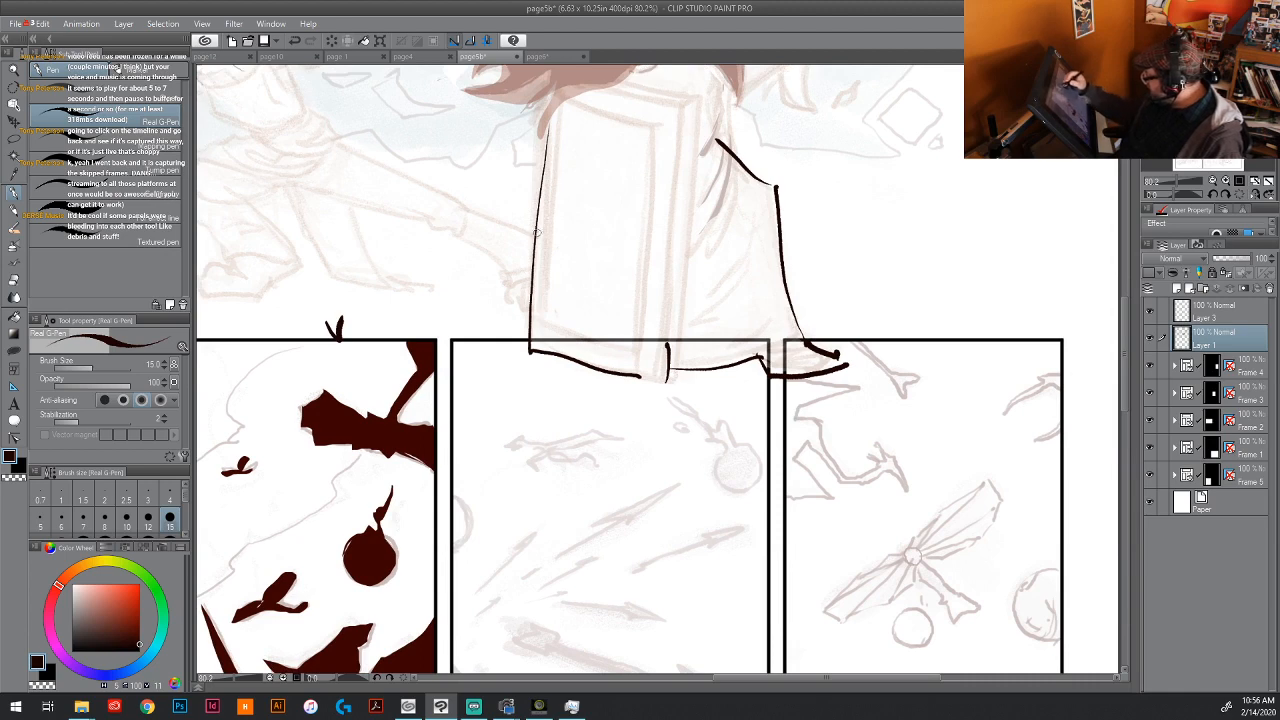
pyautogui.click(1172, 182)
pyautogui.moveTo(549, 516); pyautogui.dragTo(557, 557)
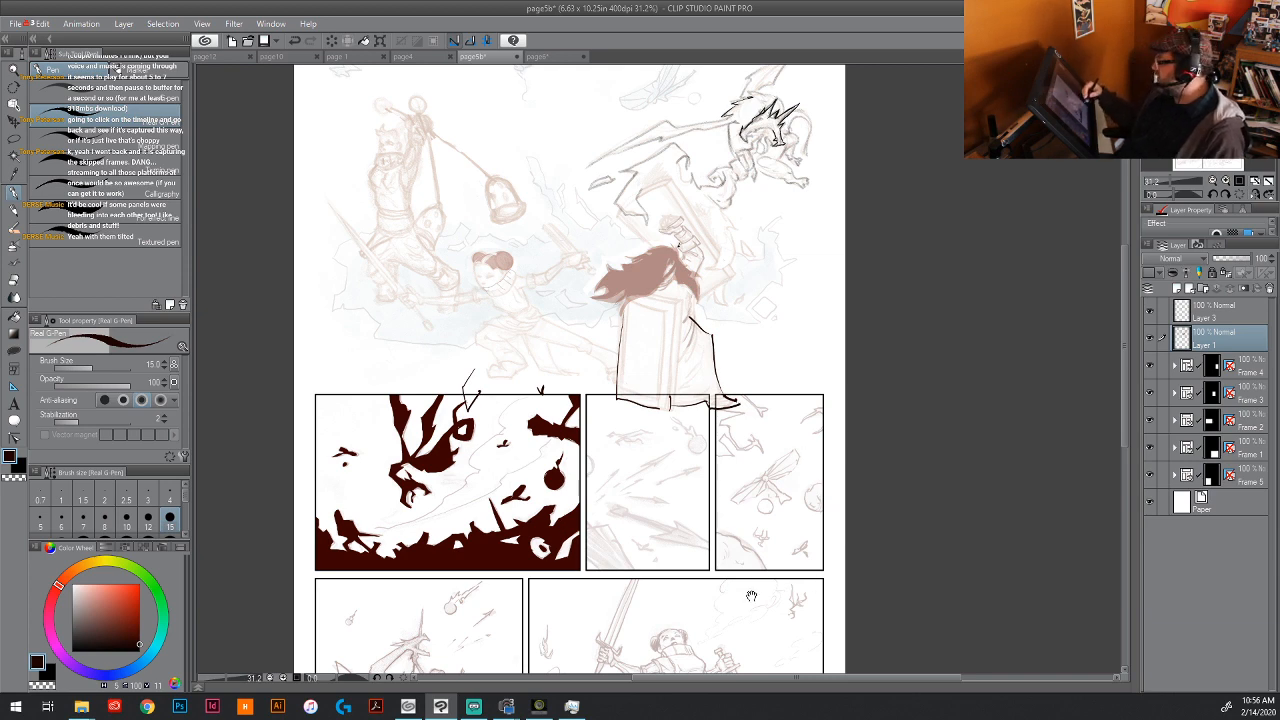
pyautogui.moveTo(751, 595); pyautogui.dragTo(697, 381)
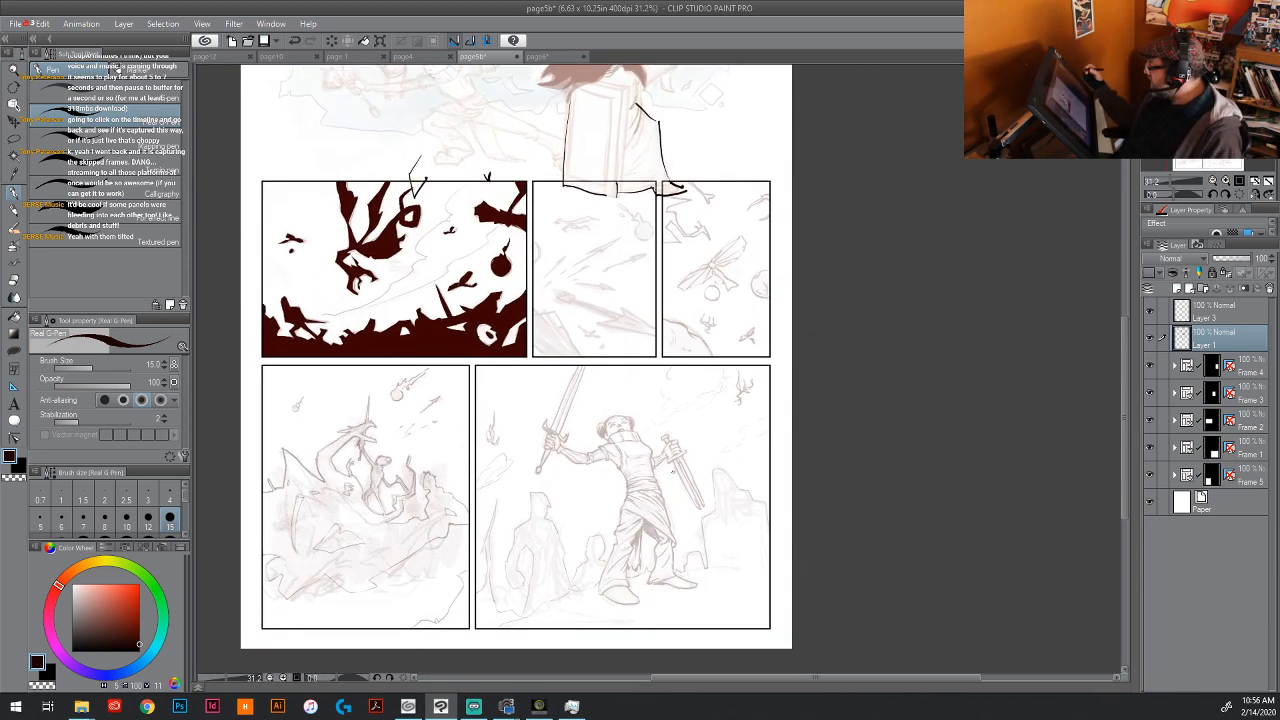
pyautogui.moveTo(642, 467); pyautogui.dragTo(672, 646)
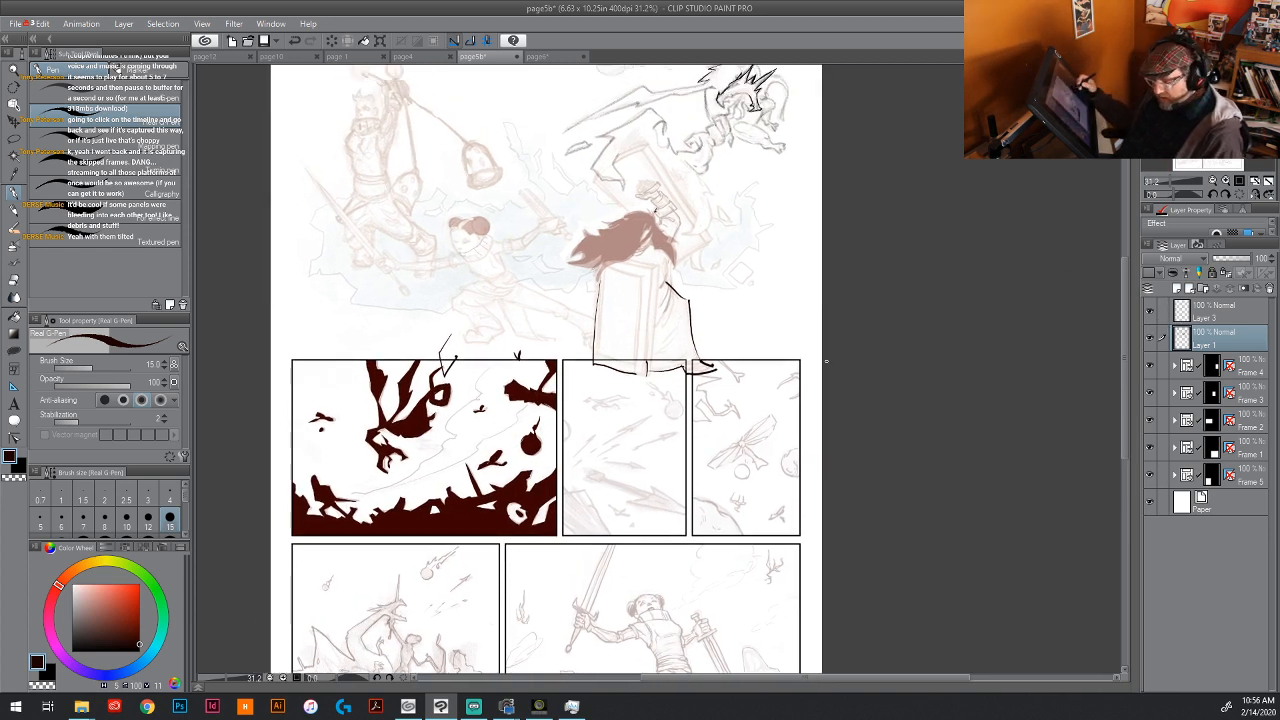
pyautogui.hotkey('ctrl', 'z')
pyautogui.hotkey('ctrl', 'z')
pyautogui.hotkey('ctrl', 'z')
pyautogui.hotkey('ctrl', 'z')
pyautogui.hotkey('ctrl', 'z')
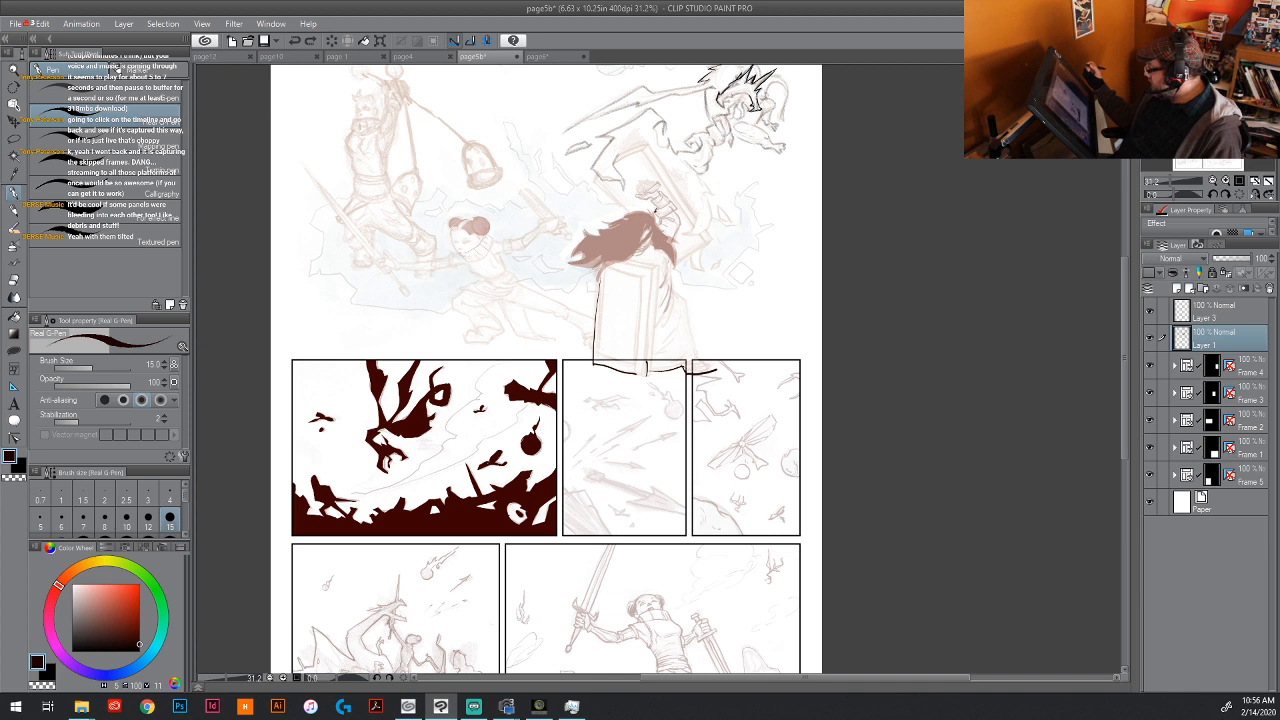
pyautogui.hotkey('ctrl', 'z')
pyautogui.hotkey('ctrl', 'z')
pyautogui.hotkey('ctrl', 'z')
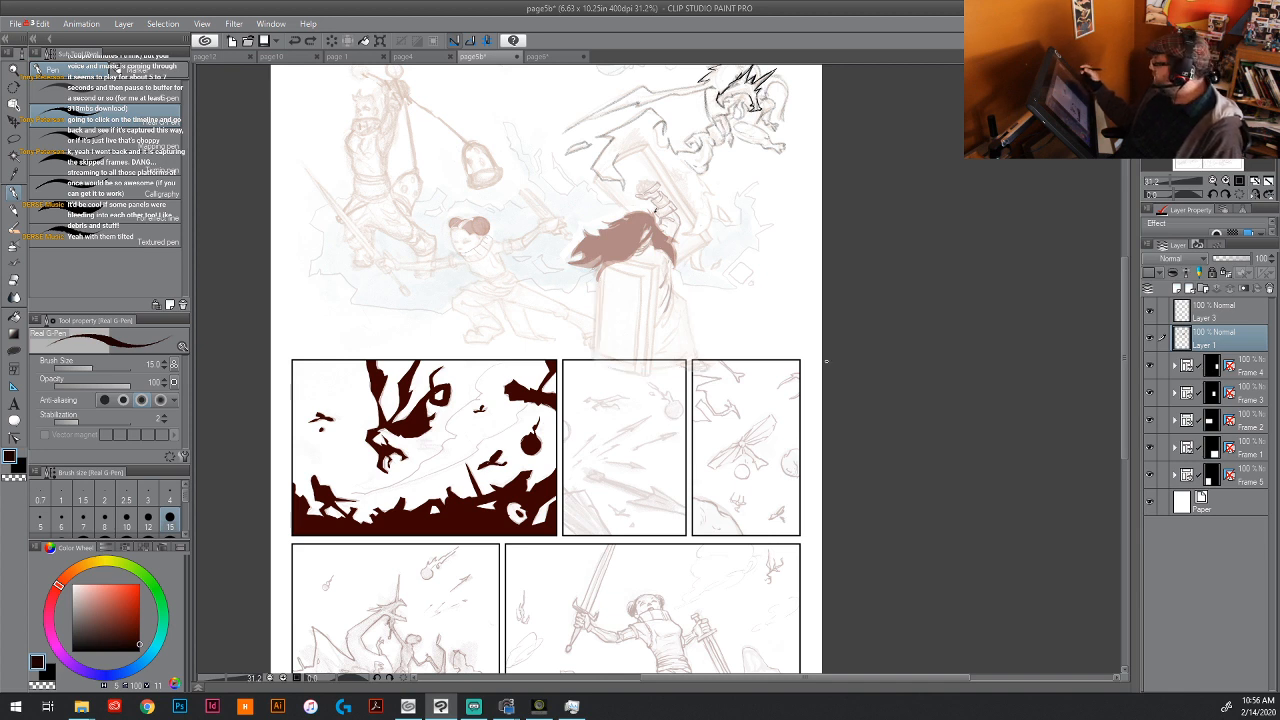
pyautogui.moveTo(578, 464); pyautogui.dragTo(682, 481)
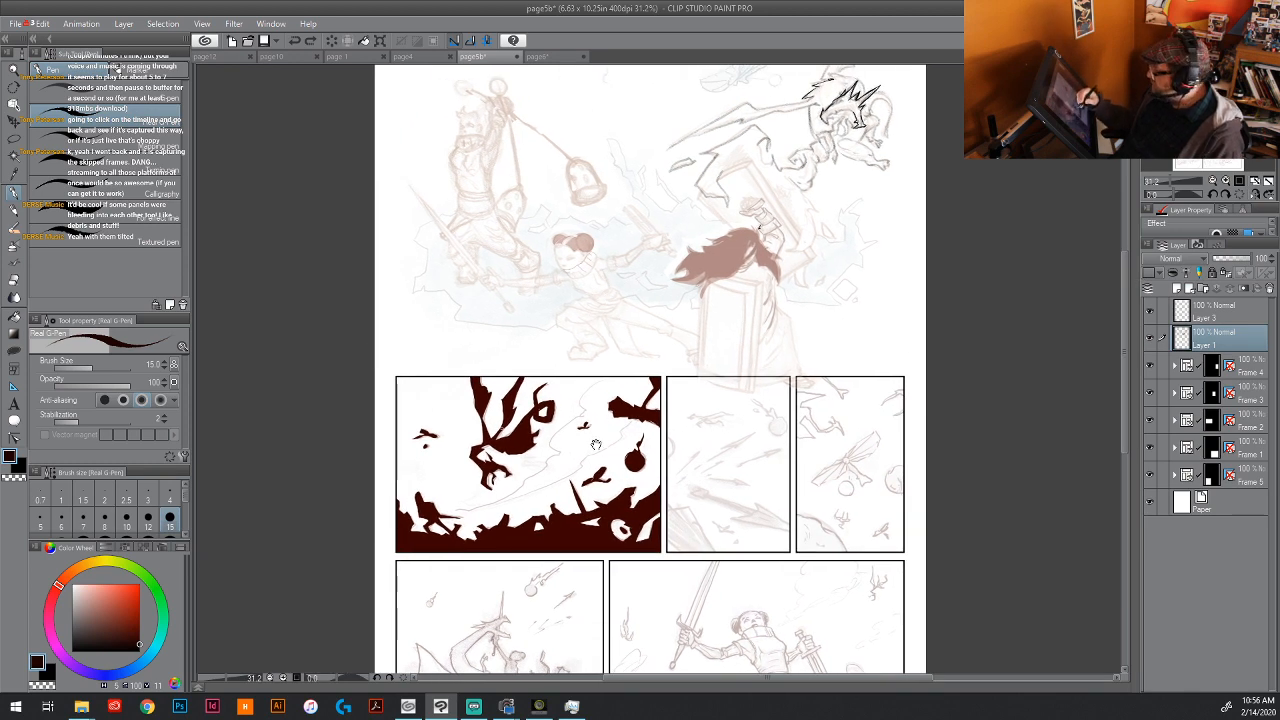
pyautogui.moveTo(782, 522); pyautogui.dragTo(676, 486)
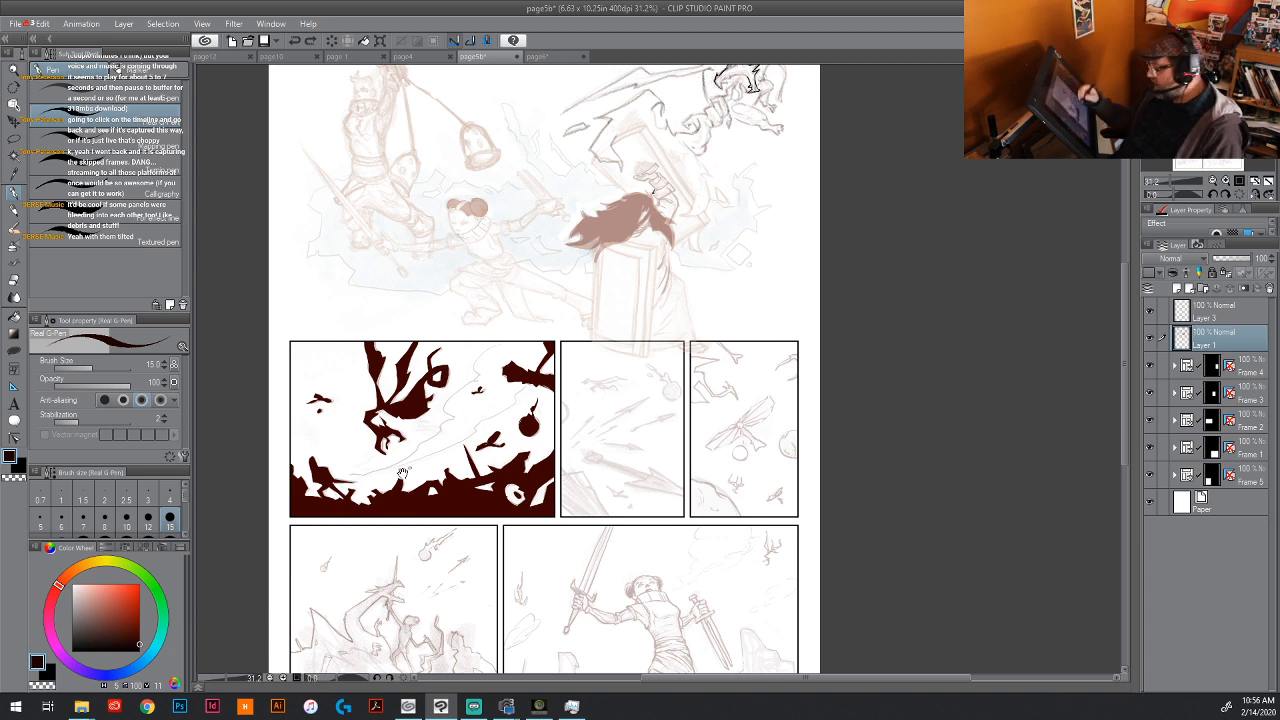
pyautogui.moveTo(400, 455); pyautogui.dragTo(548, 405)
# Step: Open page10, select its Layer 3, and examine how the large wooden-masked head overlaps the neighbouring panel borders
pyautogui.click(277, 55)
pyautogui.click(340, 56)
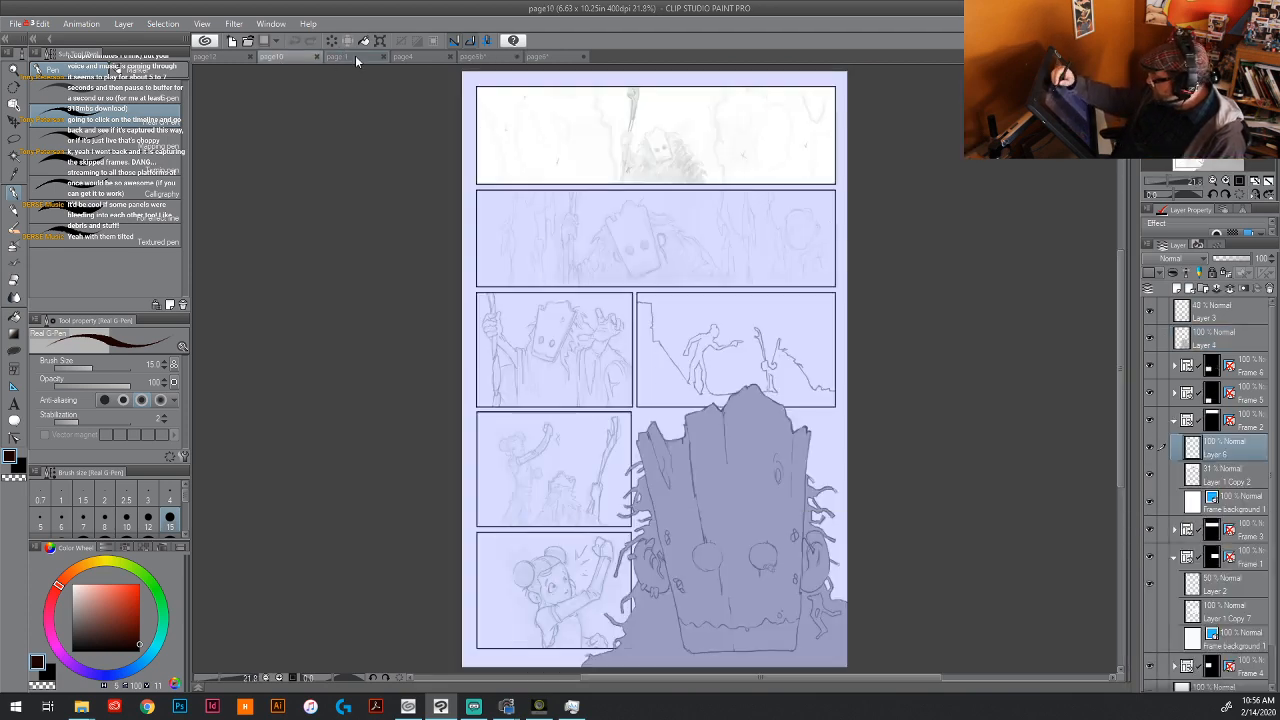
pyautogui.click(300, 57)
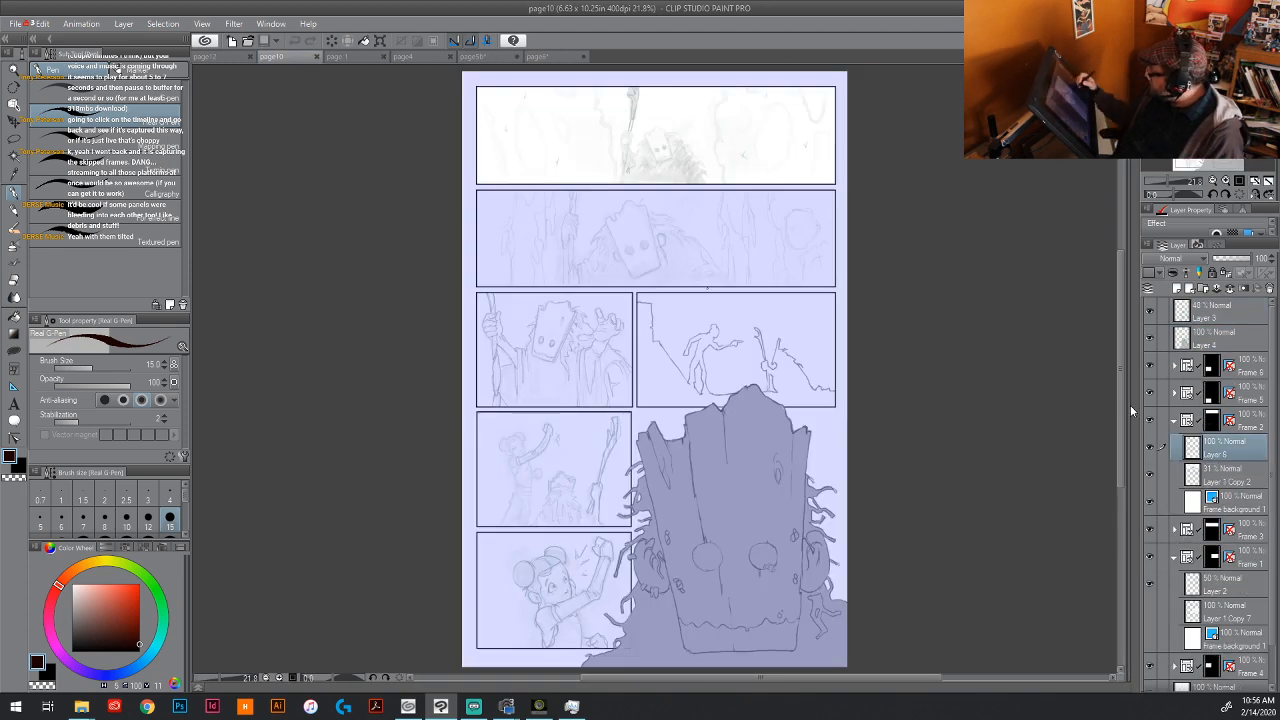
pyautogui.click(1215, 317)
pyautogui.moveTo(875, 543); pyautogui.dragTo(765, 457)
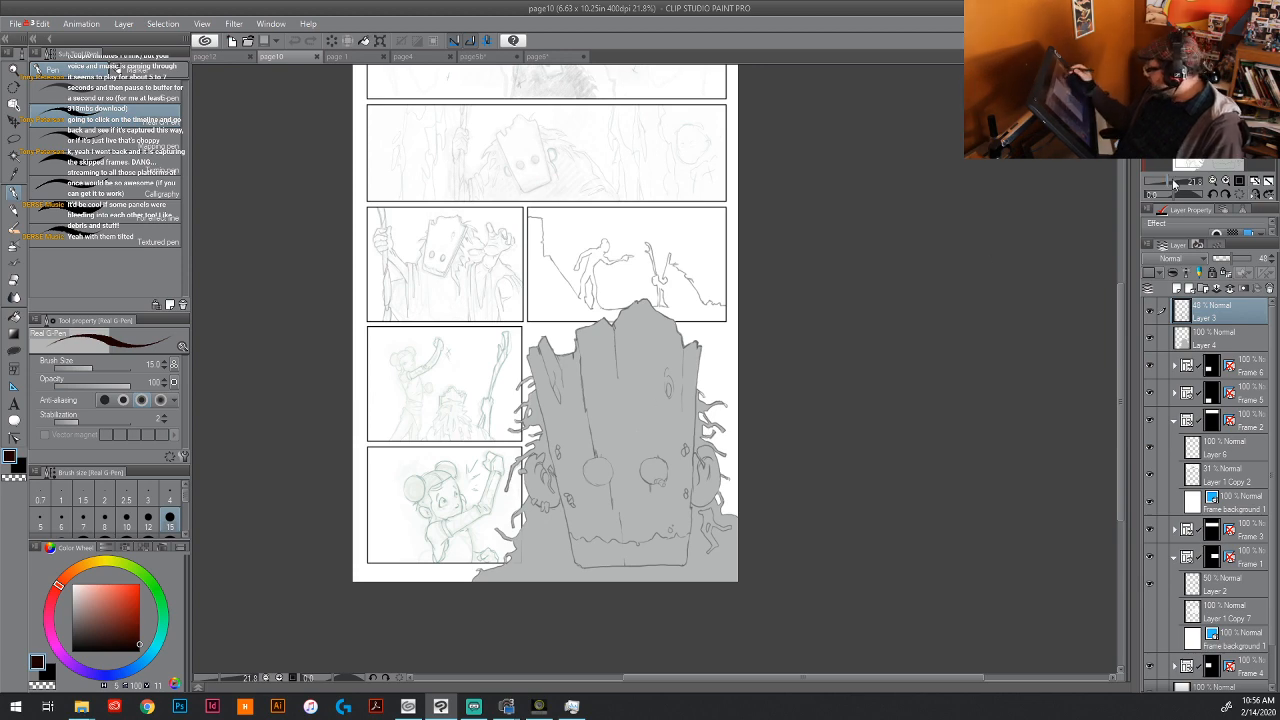
pyautogui.scroll(3, 654, 403)
pyautogui.moveTo(759, 389); pyautogui.dragTo(892, 379)
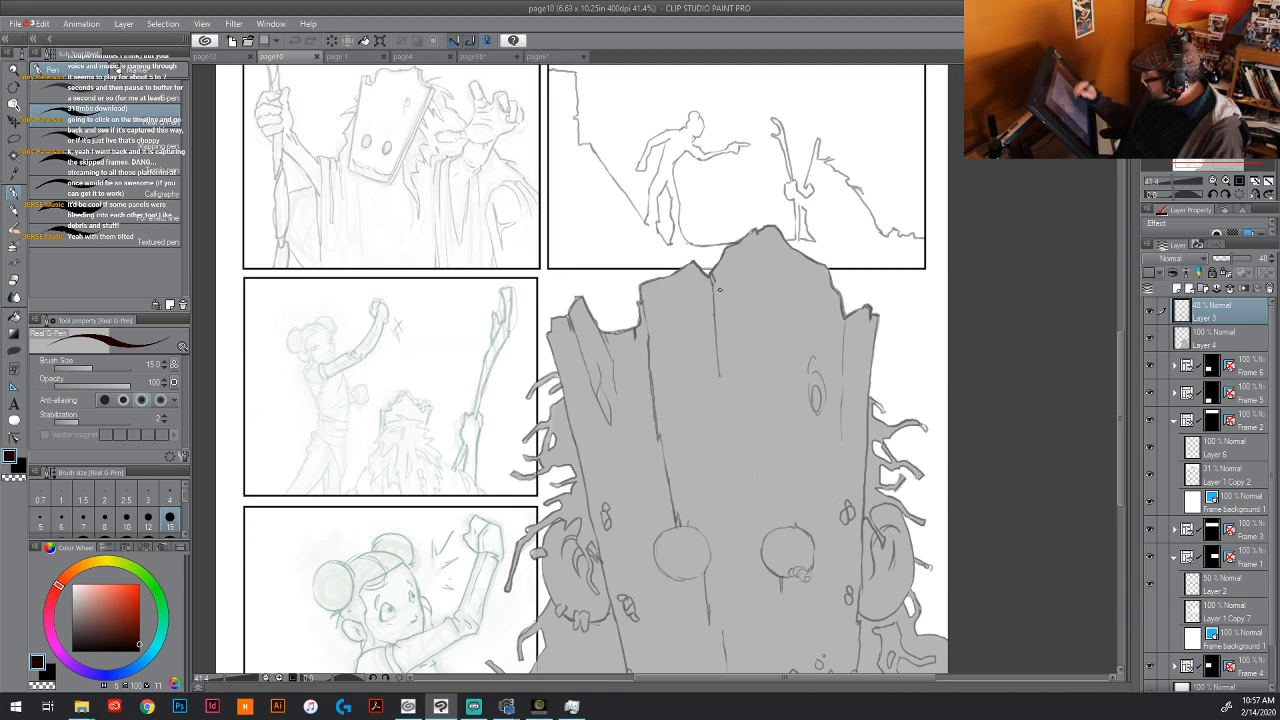
pyautogui.moveTo(831, 305); pyautogui.dragTo(770, 451)
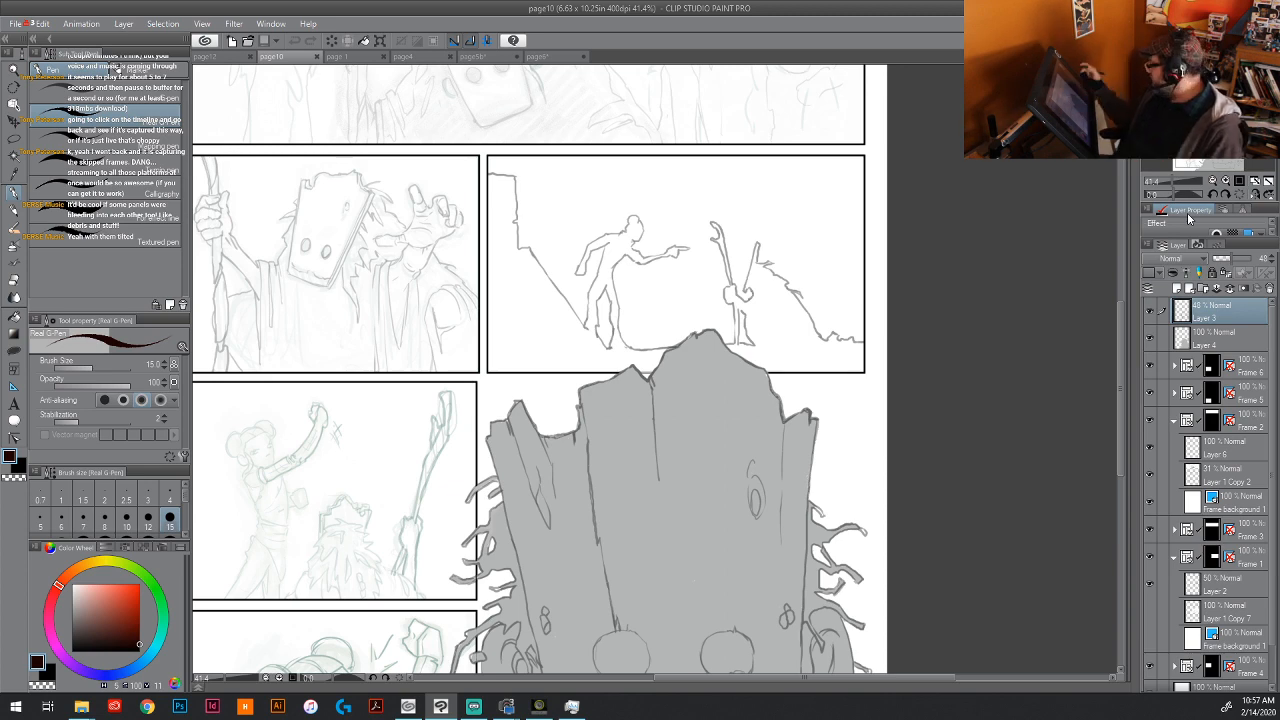
# Step: Examine how the unbordered creature sketches sit around the panels on page 1, then view the layout of page4
pyautogui.click(382, 56)
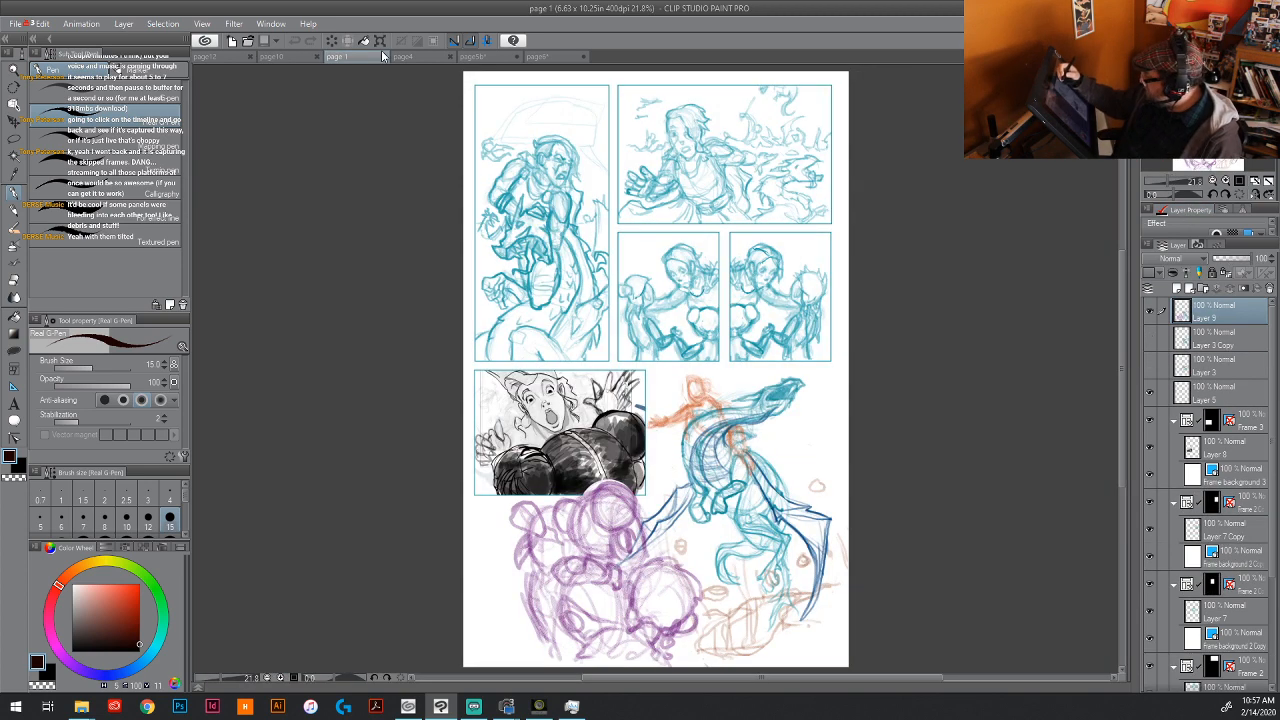
pyautogui.moveTo(740, 585); pyautogui.dragTo(679, 460)
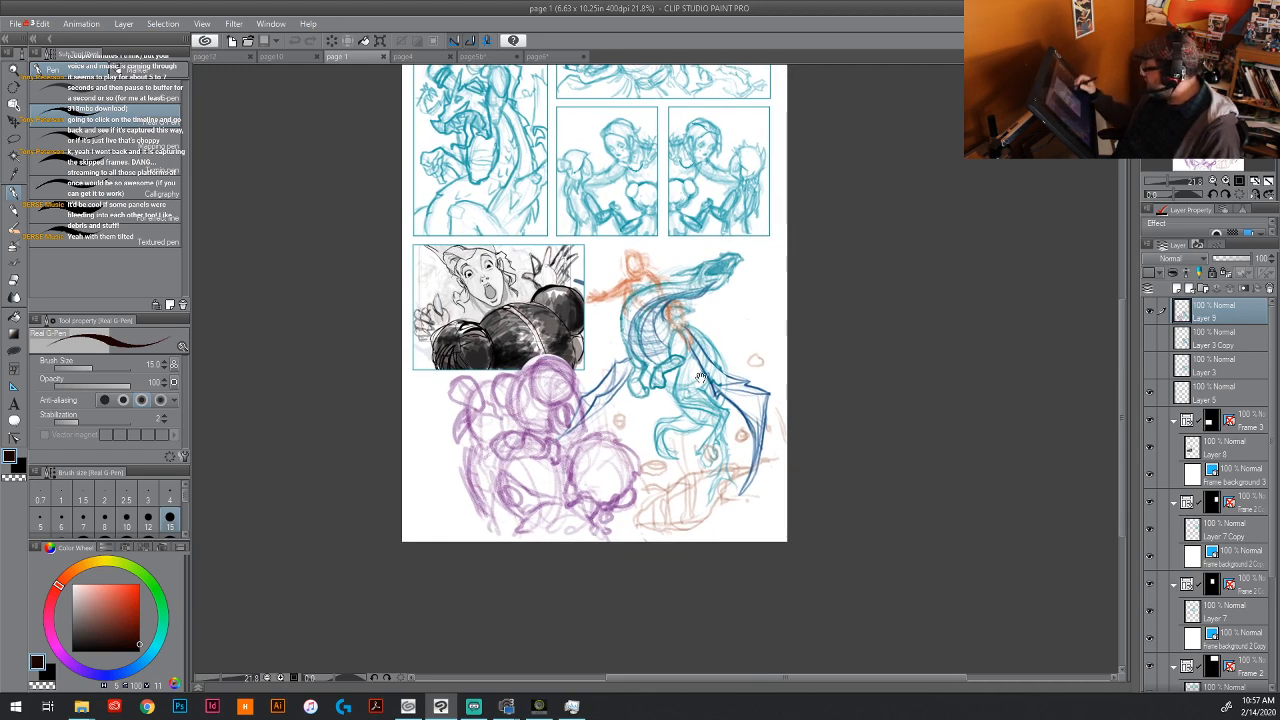
pyautogui.moveTo(701, 378); pyautogui.dragTo(696, 402)
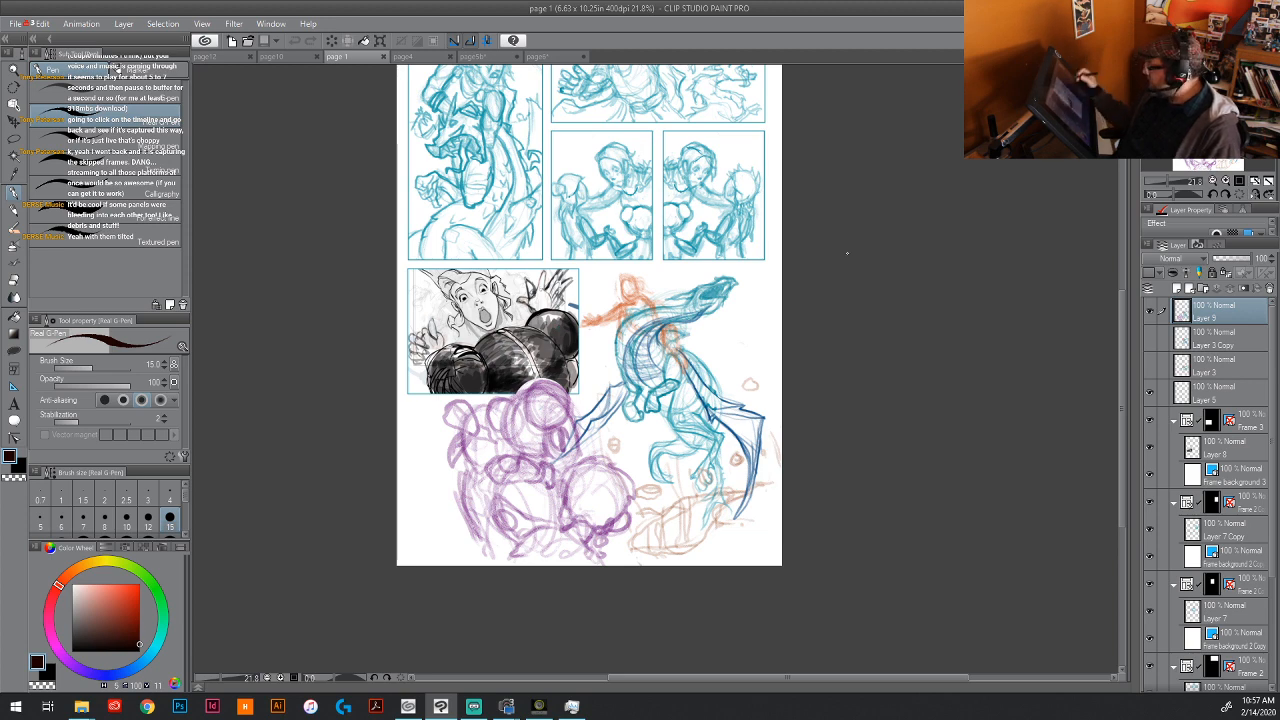
pyautogui.click(410, 57)
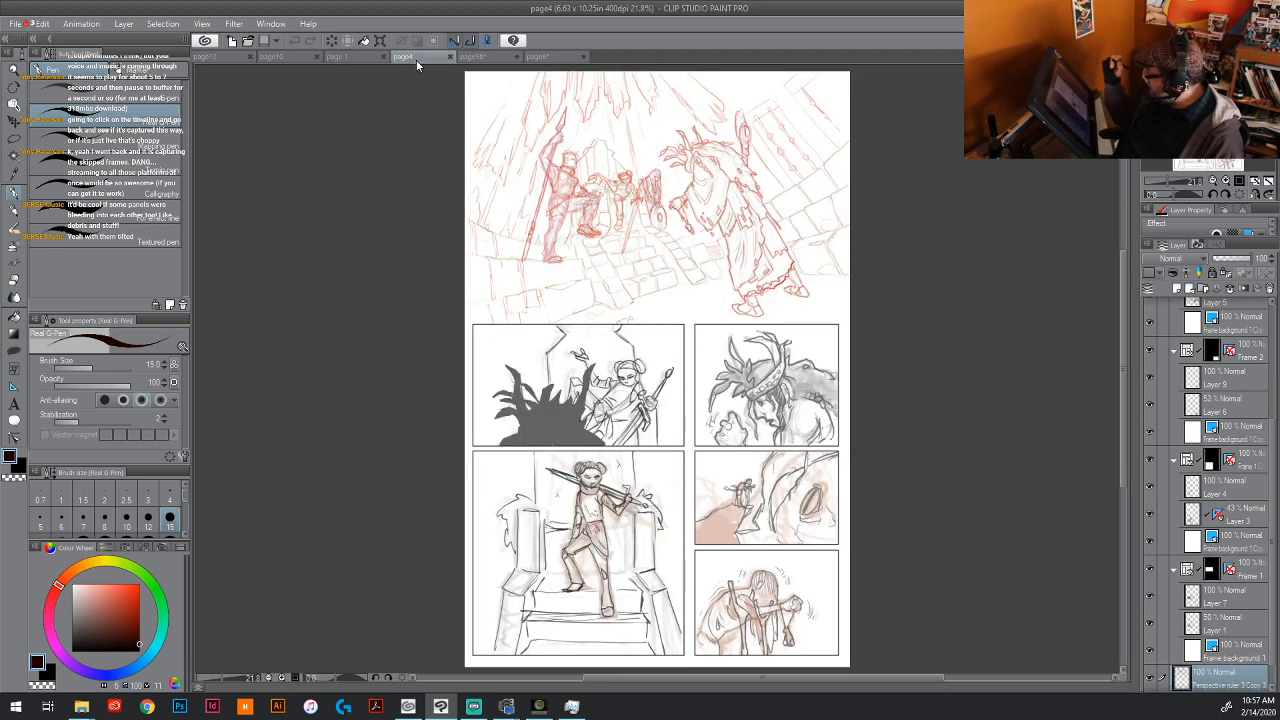
# Step: Return to page5b and ink the spiky ridge along the flying dragon's neck and shoulders on Layer 1
pyautogui.click(500, 60)
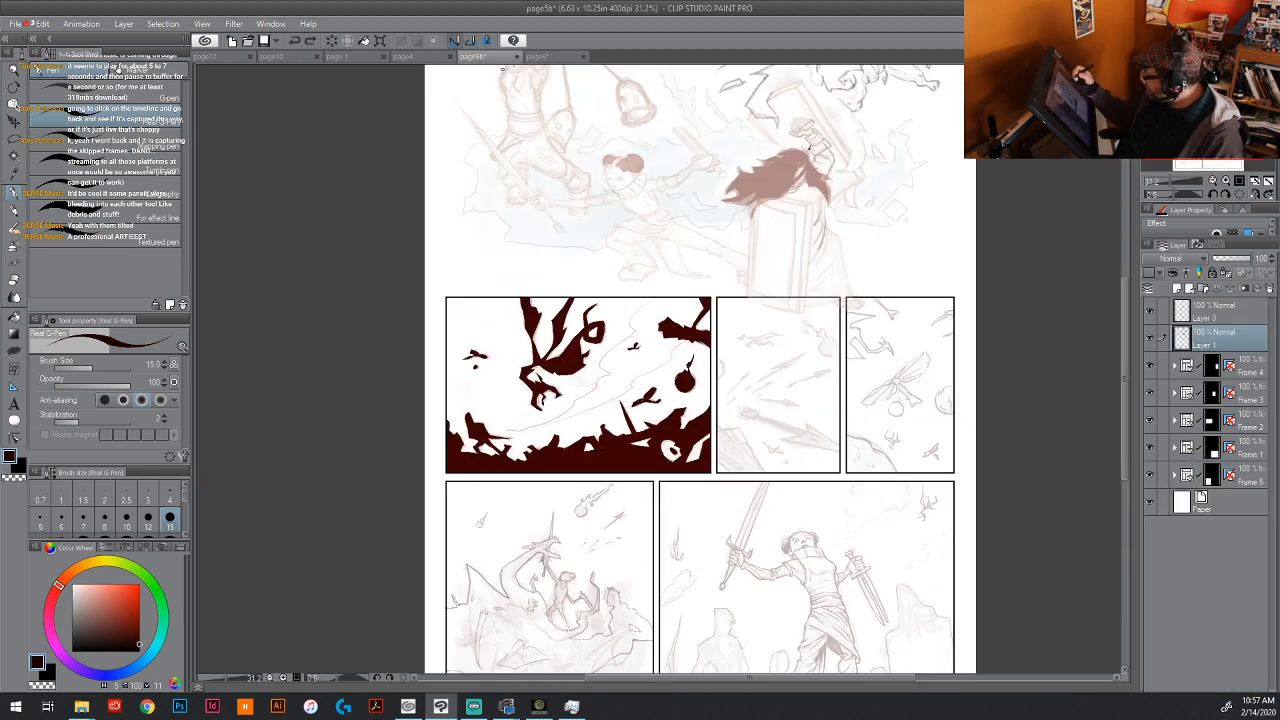
pyautogui.moveTo(876, 464); pyautogui.dragTo(673, 503)
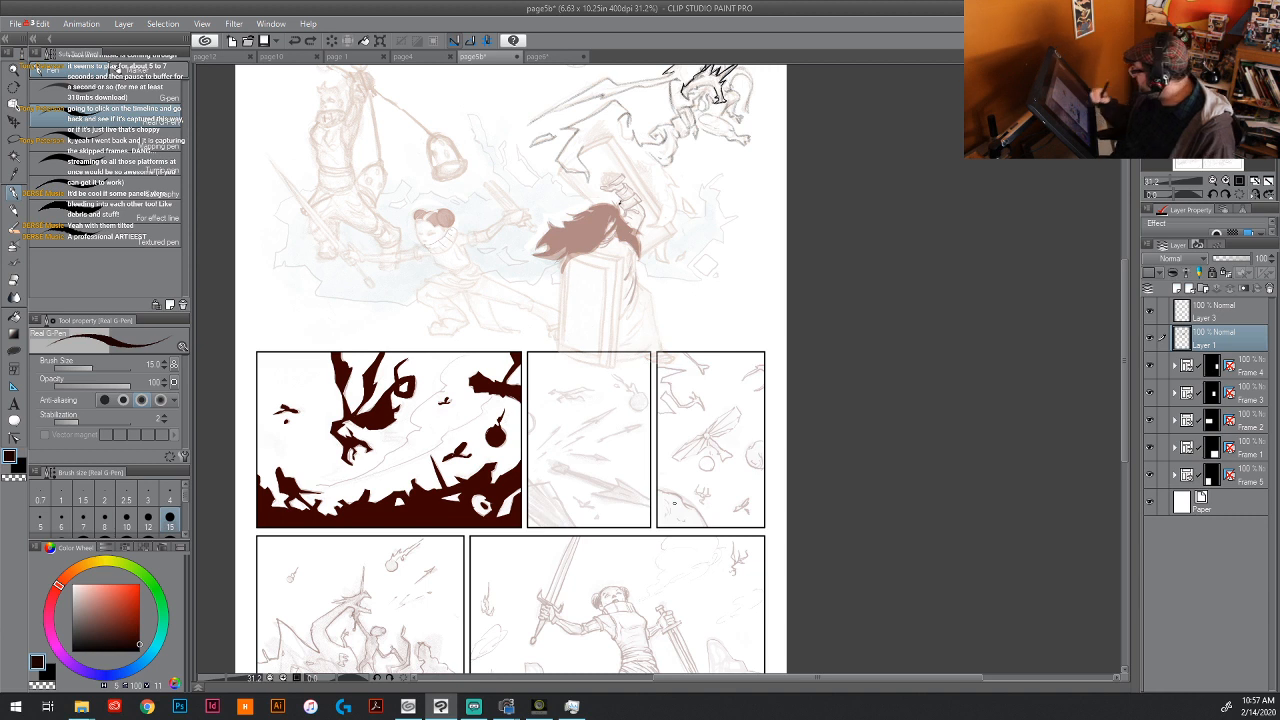
pyautogui.moveTo(637, 403); pyautogui.dragTo(656, 425)
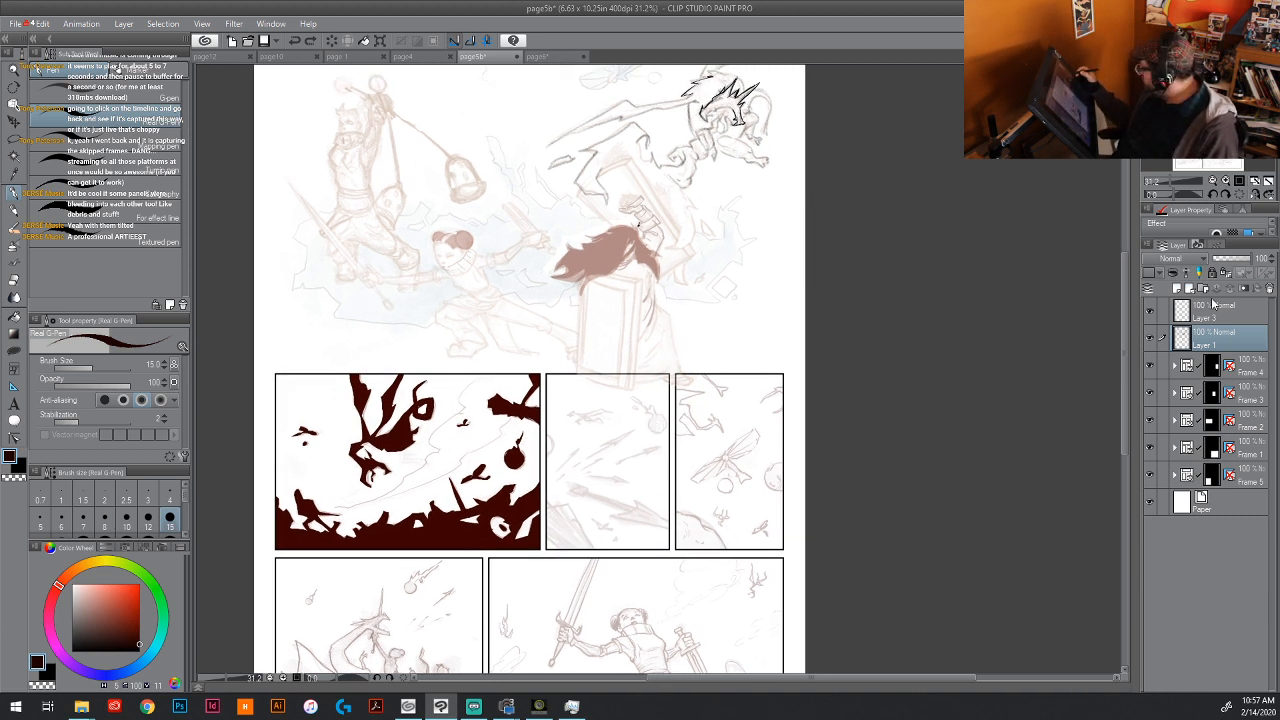
pyautogui.moveTo(644, 318); pyautogui.dragTo(632, 402)
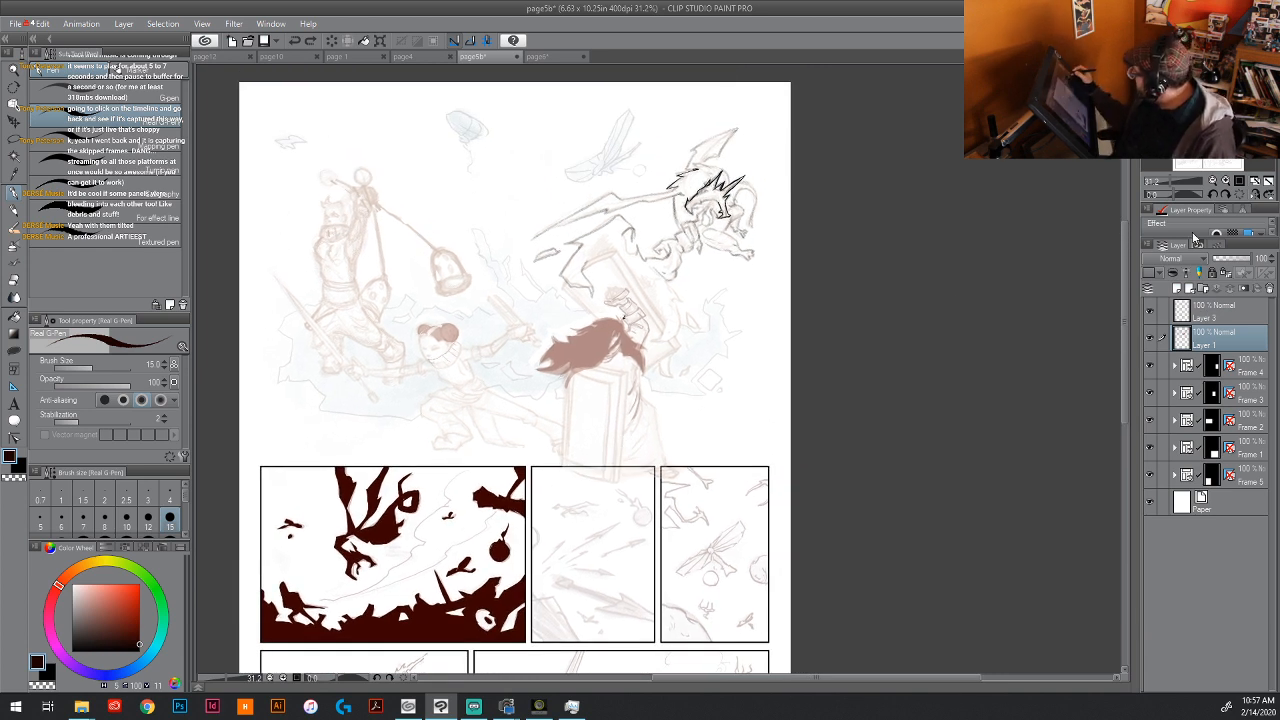
pyautogui.click(1175, 184)
pyautogui.moveTo(597, 277); pyautogui.dragTo(728, 483)
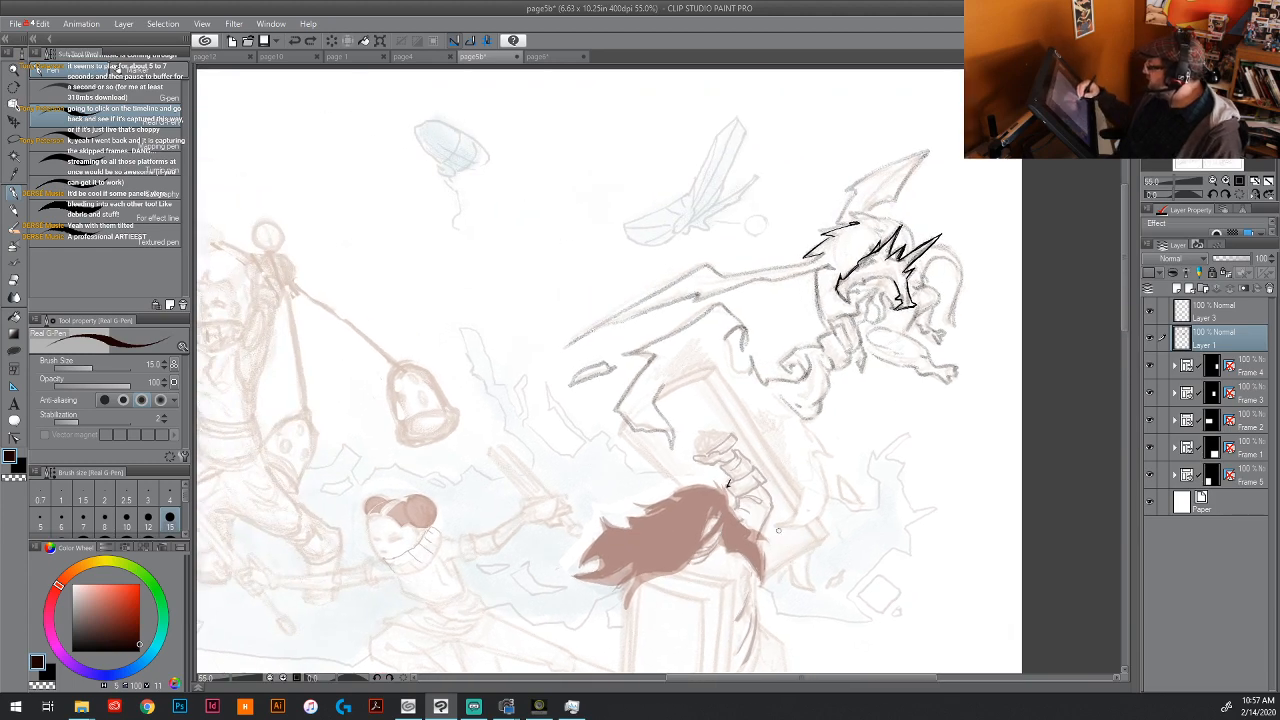
pyautogui.moveTo(828, 251)
pyautogui.mouseDown()
pyautogui.moveTo(803, 258)
pyautogui.moveTo(834, 233)
pyautogui.moveTo(819, 237)
pyautogui.mouseUp()
pyautogui.moveTo(819, 237)
pyautogui.mouseDown()
pyautogui.moveTo(862, 213)
pyautogui.moveTo(887, 230)
pyautogui.mouseUp()
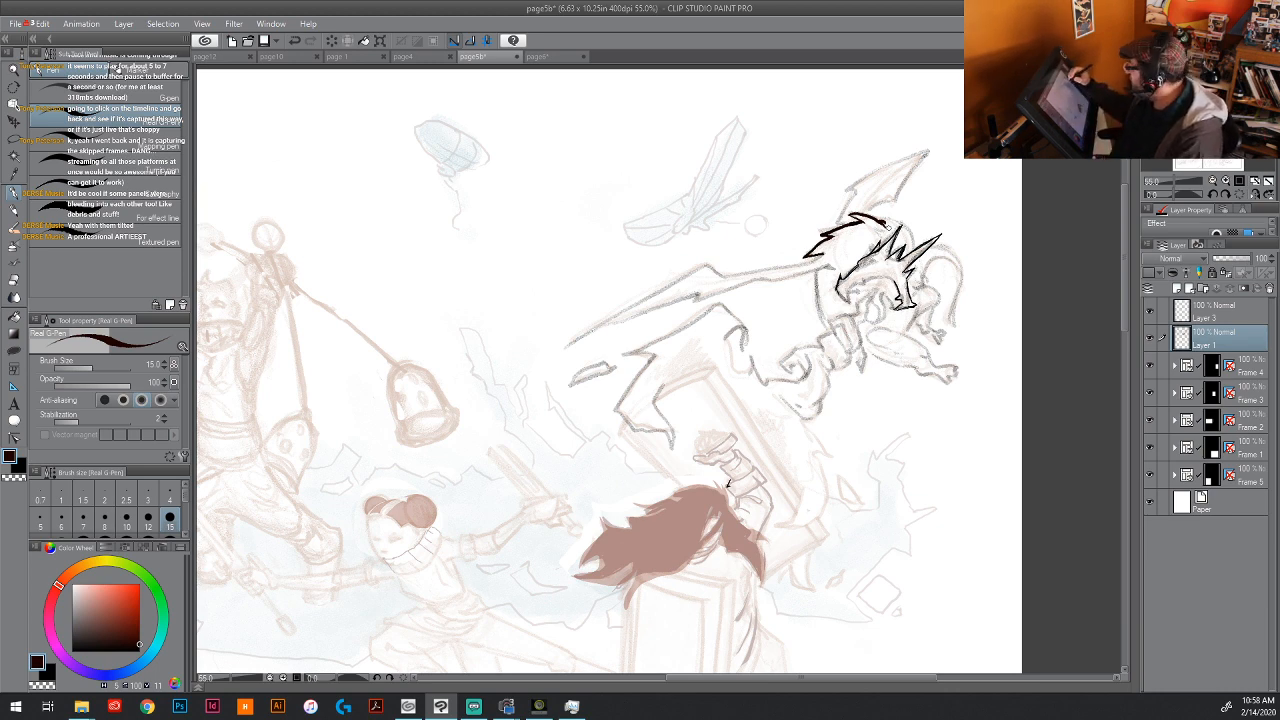
# Step: Ink the dragon's brow, open jaws and tongue, then hide and show Layer 3 to check the drawing
pyautogui.moveTo(836, 291)
pyautogui.mouseDown()
pyautogui.moveTo(900, 228)
pyautogui.moveTo(884, 262)
pyautogui.moveTo(870, 254)
pyautogui.moveTo(944, 234)
pyautogui.moveTo(902, 272)
pyautogui.mouseUp()
pyautogui.moveTo(848, 304)
pyautogui.mouseDown()
pyautogui.moveTo(850, 288)
pyautogui.moveTo(898, 278)
pyautogui.moveTo(897, 304)
pyautogui.mouseUp()
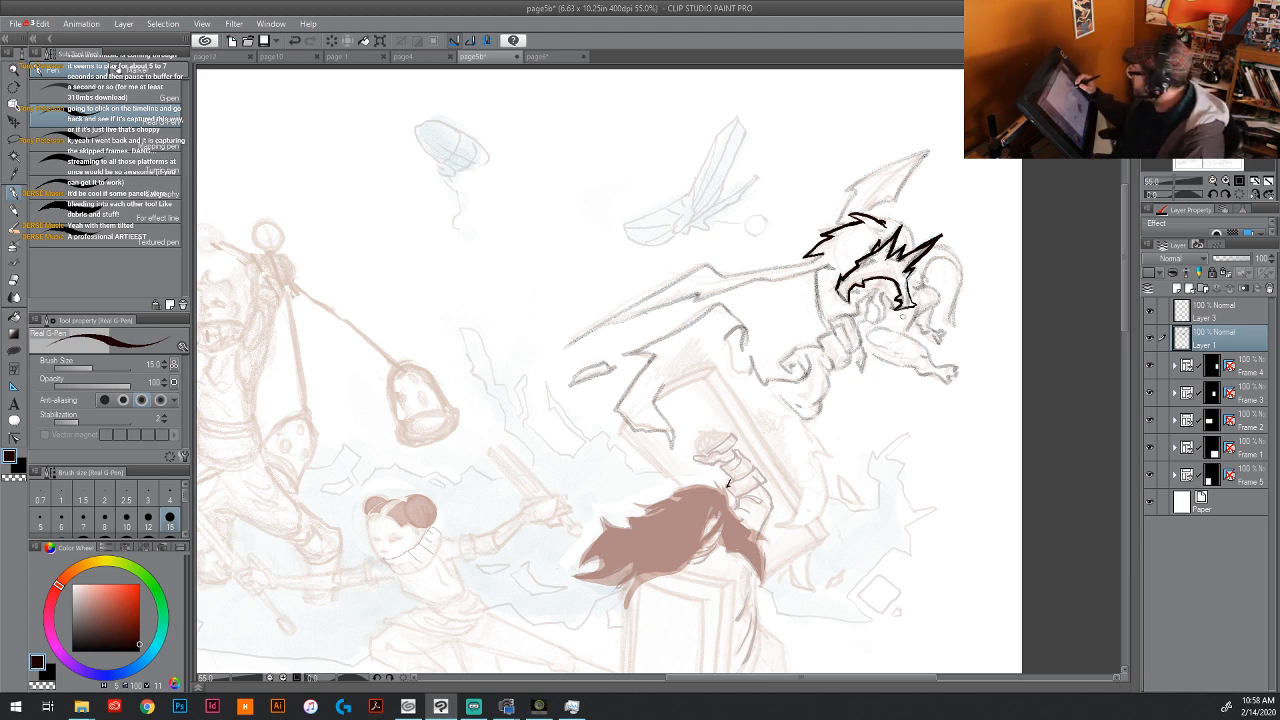
pyautogui.moveTo(896, 300)
pyautogui.mouseDown()
pyautogui.moveTo(884, 292)
pyautogui.moveTo(870, 326)
pyautogui.moveTo(862, 290)
pyautogui.moveTo(874, 288)
pyautogui.moveTo(850, 300)
pyautogui.mouseUp()
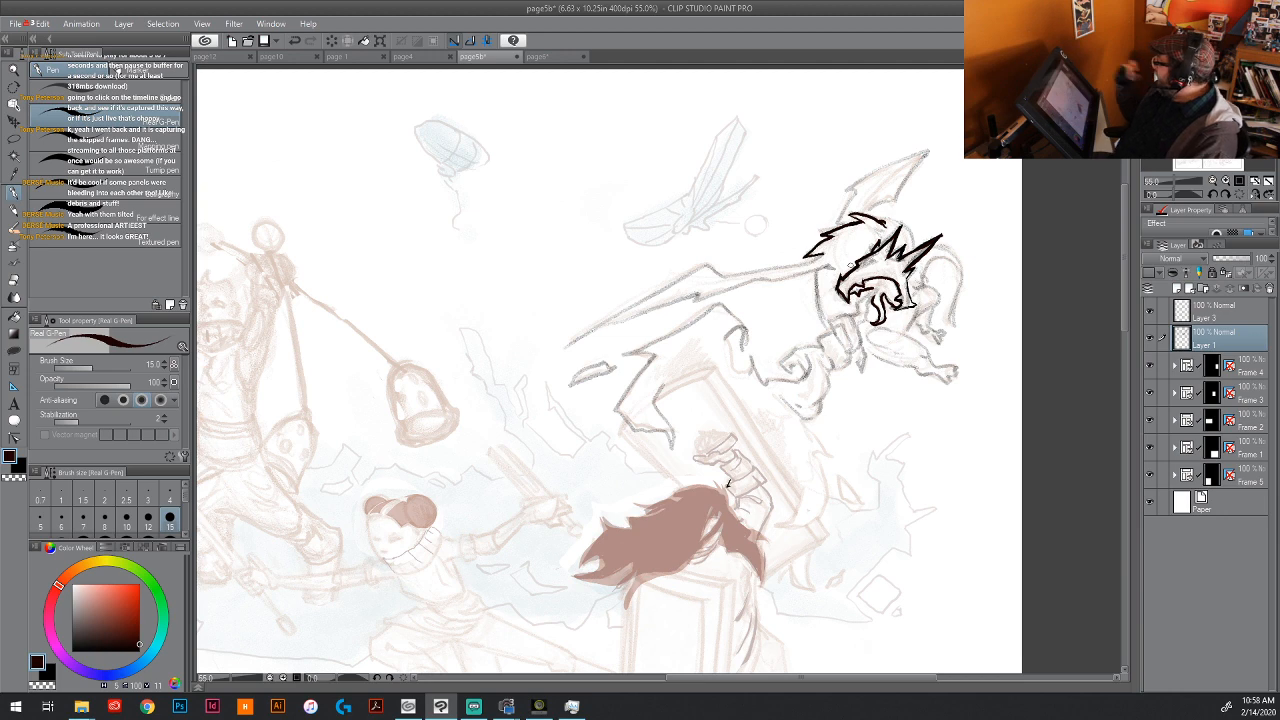
pyautogui.click(1149, 312)
pyautogui.click(1149, 312)
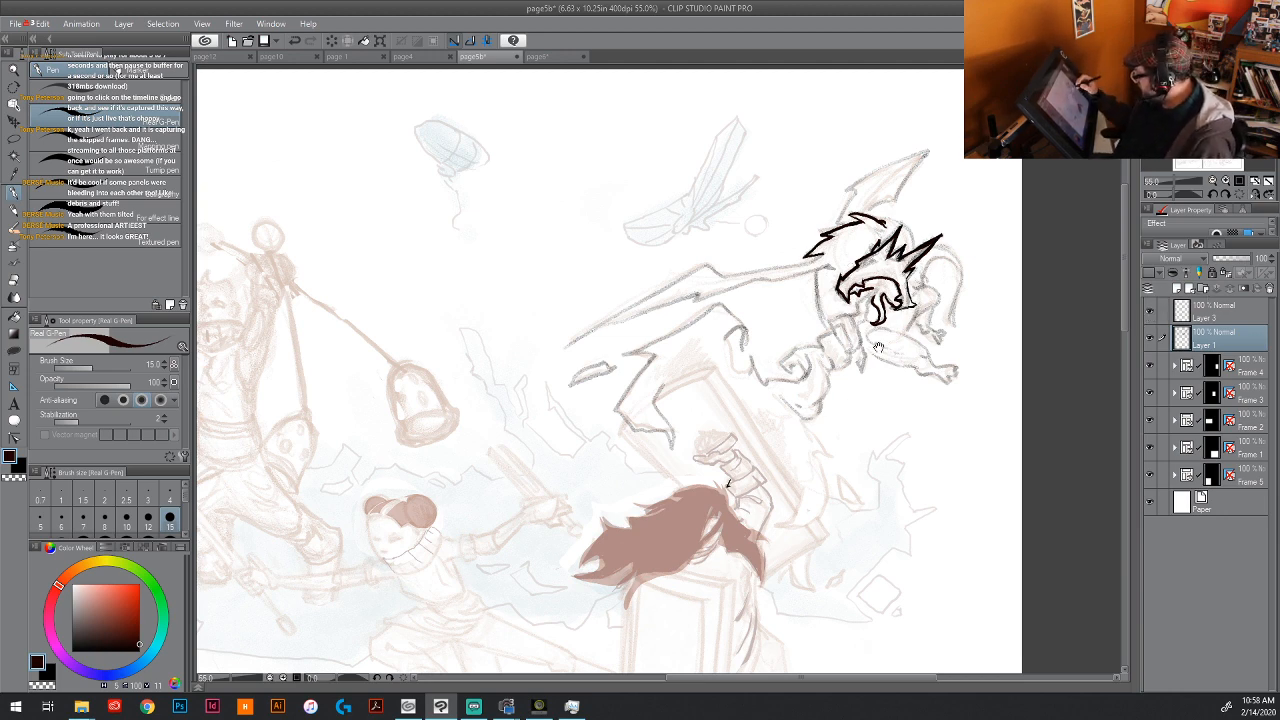
# Step: Ink the upper edge of the dragon's long outstretched wing, from its tip past the joint to the shoulder
pyautogui.moveTo(844, 362); pyautogui.dragTo(709, 443)
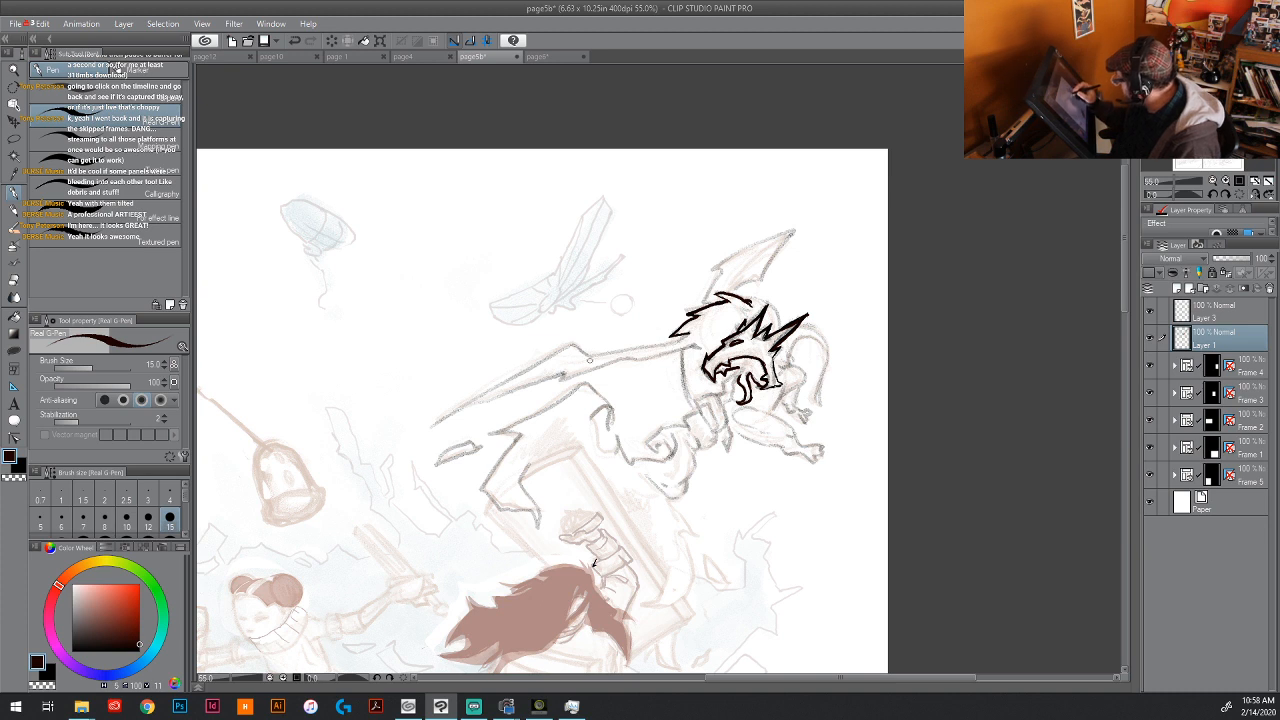
pyautogui.moveTo(573, 345); pyautogui.dragTo(590, 356)
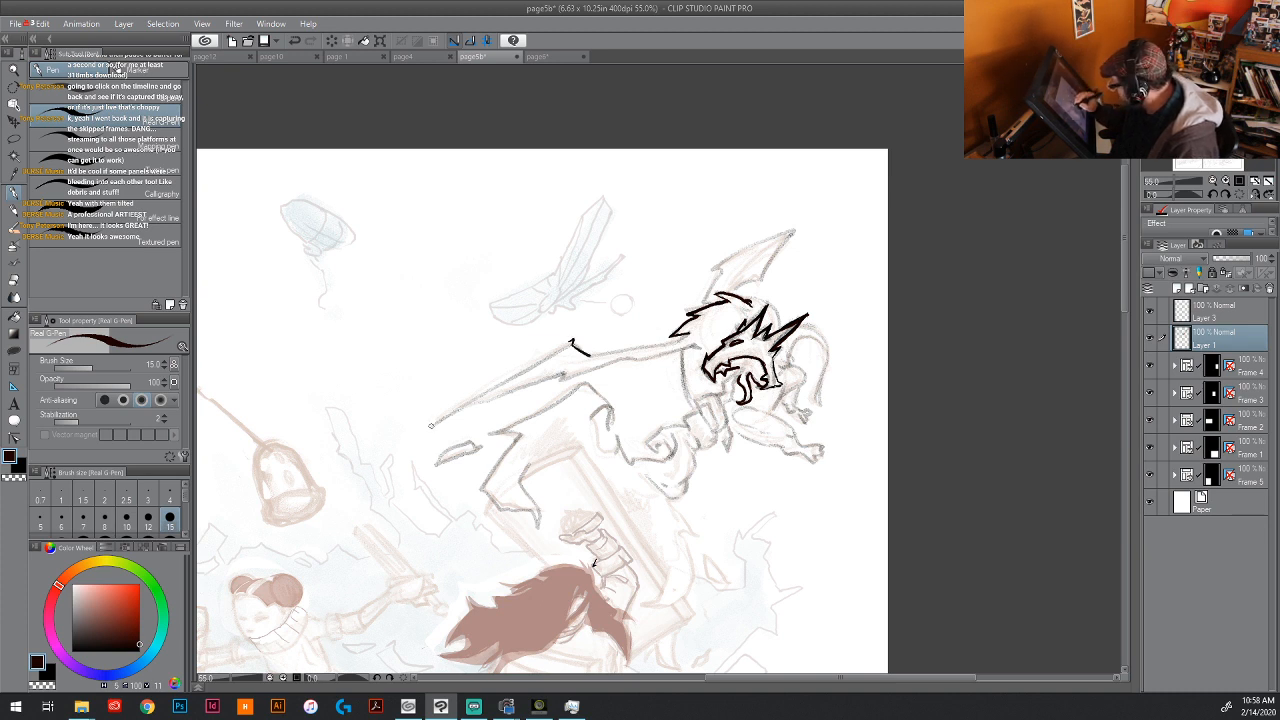
pyautogui.moveTo(421, 436)
pyautogui.mouseDown()
pyautogui.moveTo(559, 349)
pyautogui.moveTo(690, 337)
pyautogui.mouseUp()
pyautogui.moveTo(618, 360)
pyautogui.mouseDown()
pyautogui.moveTo(704, 345)
pyautogui.moveTo(702, 328)
pyautogui.mouseUp()
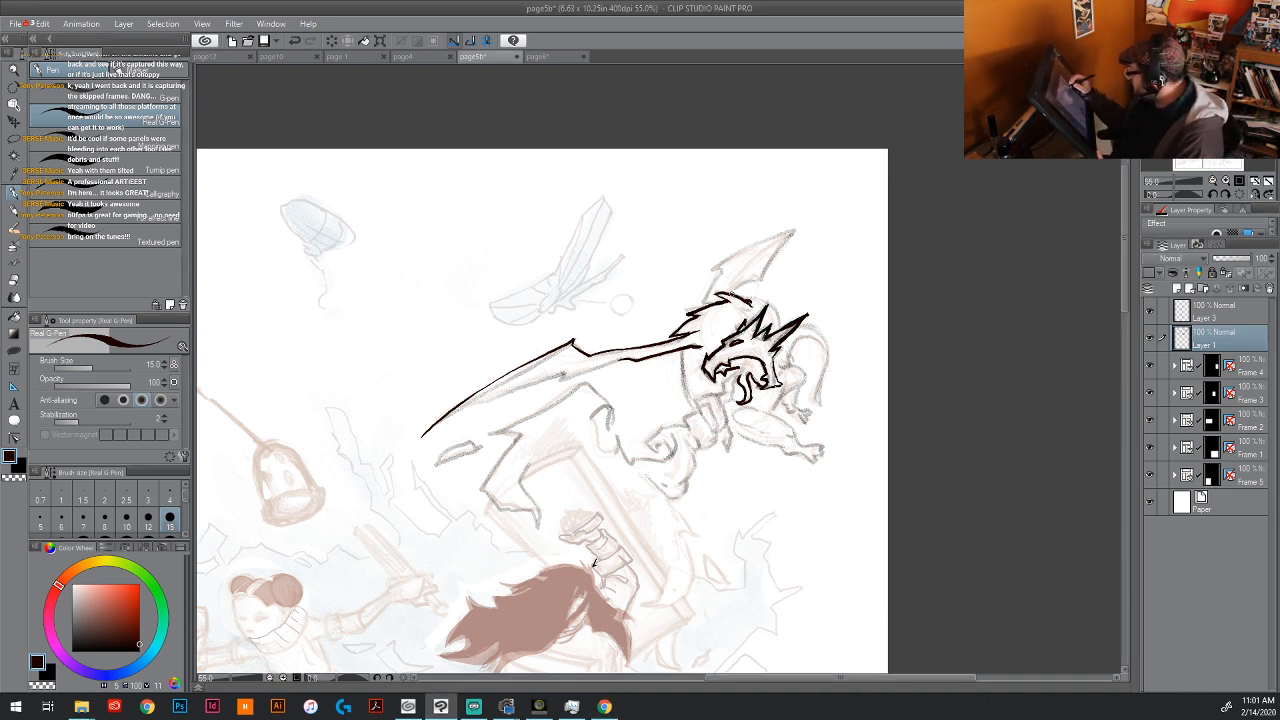
# Step: Ink the dragon's small raised wing with its inner fold, and the lower edge of the long outstretched wing
pyautogui.moveTo(732, 294)
pyautogui.mouseDown()
pyautogui.moveTo(765, 278)
pyautogui.moveTo(793, 229)
pyautogui.mouseUp()
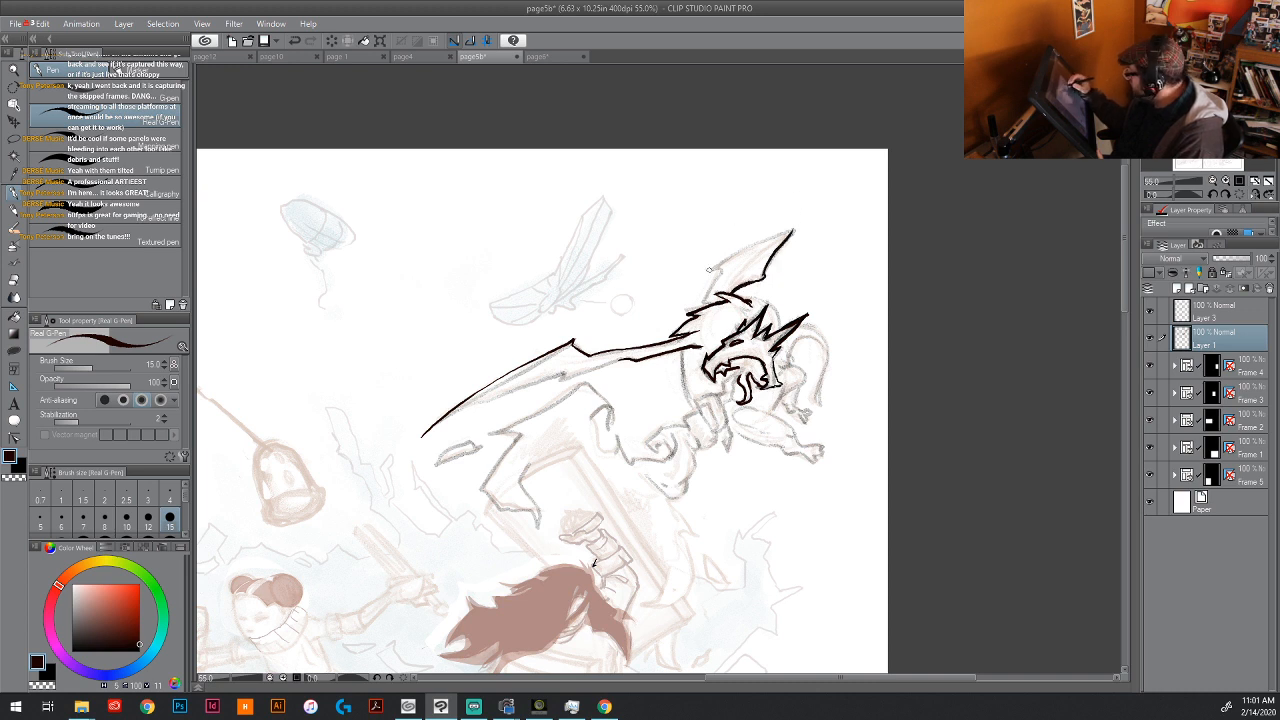
pyautogui.moveTo(708, 269); pyautogui.dragTo(795, 228)
pyautogui.moveTo(718, 268); pyautogui.dragTo(702, 306)
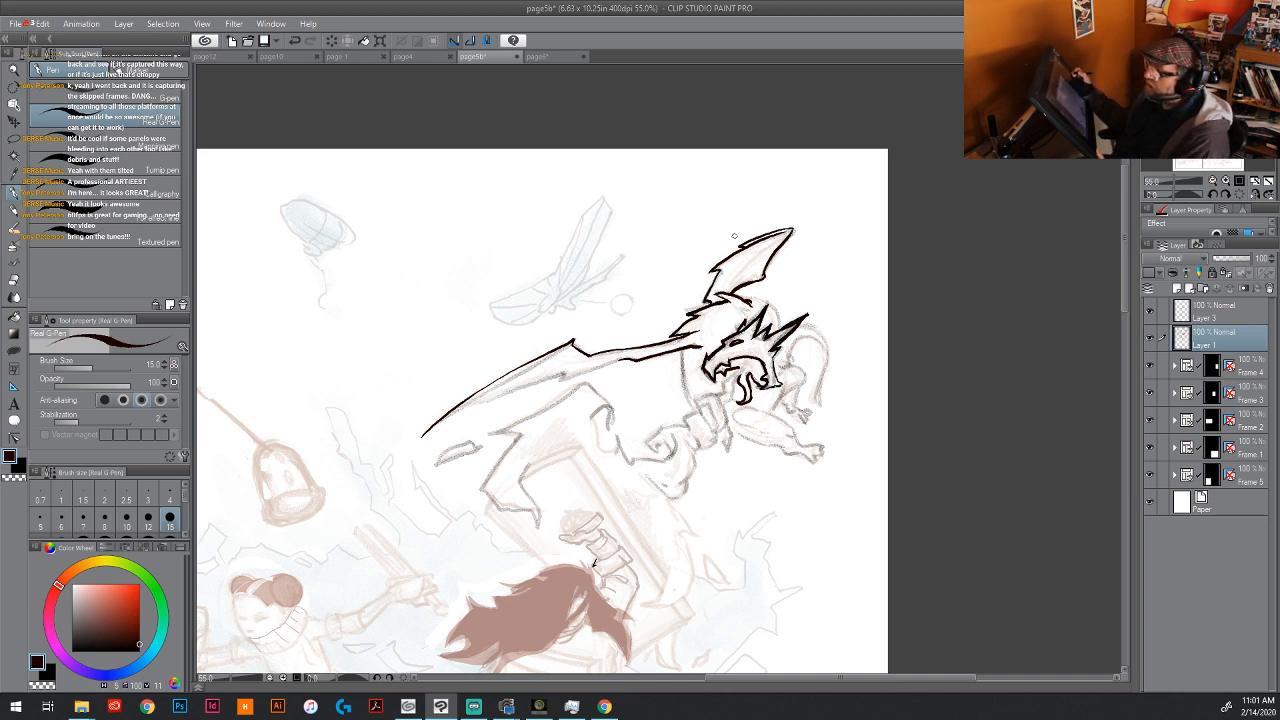
pyautogui.moveTo(720, 284)
pyautogui.mouseDown()
pyautogui.moveTo(782, 238)
pyautogui.moveTo(759, 267)
pyautogui.mouseUp()
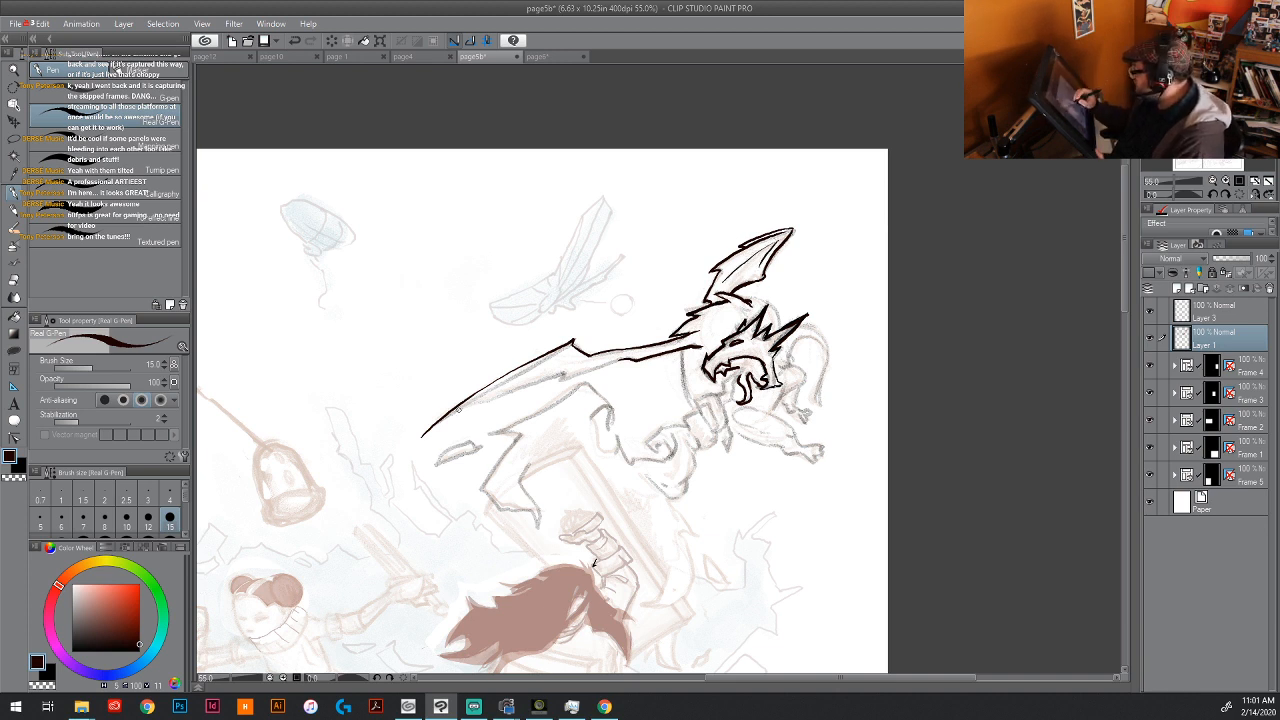
pyautogui.moveTo(424, 434); pyautogui.dragTo(556, 358)
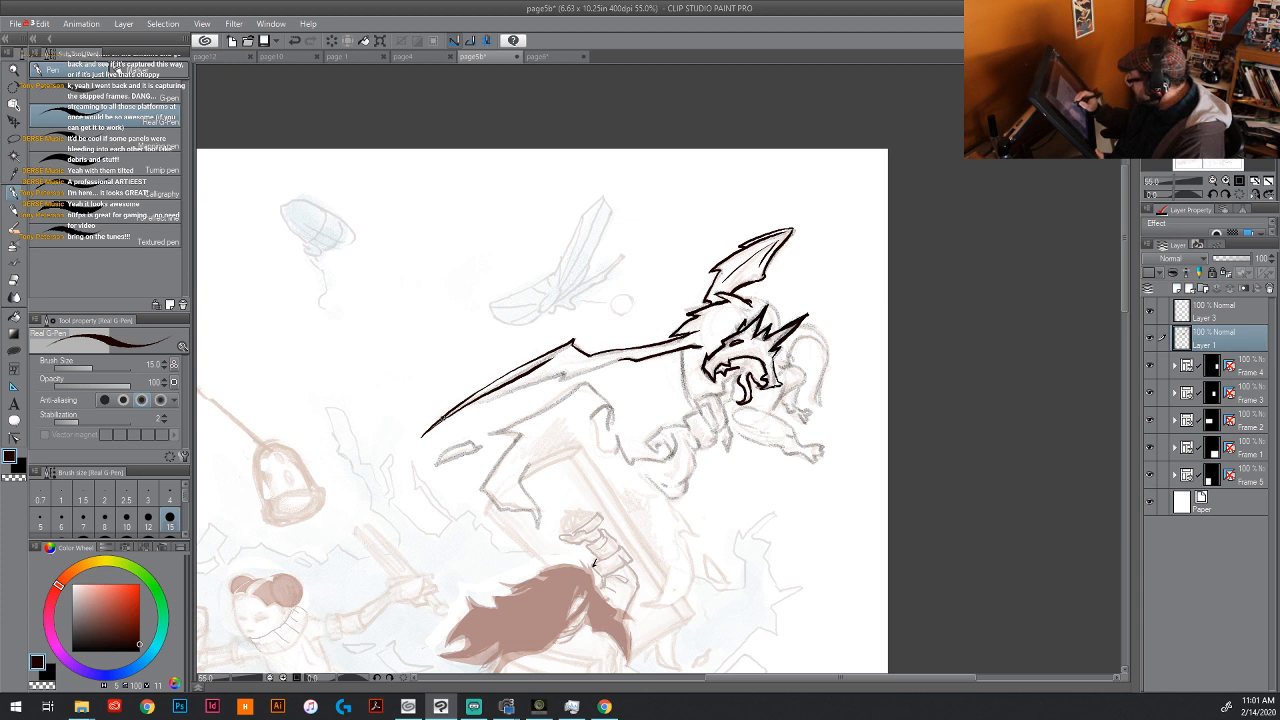
pyautogui.moveTo(440, 420); pyautogui.dragTo(620, 356)
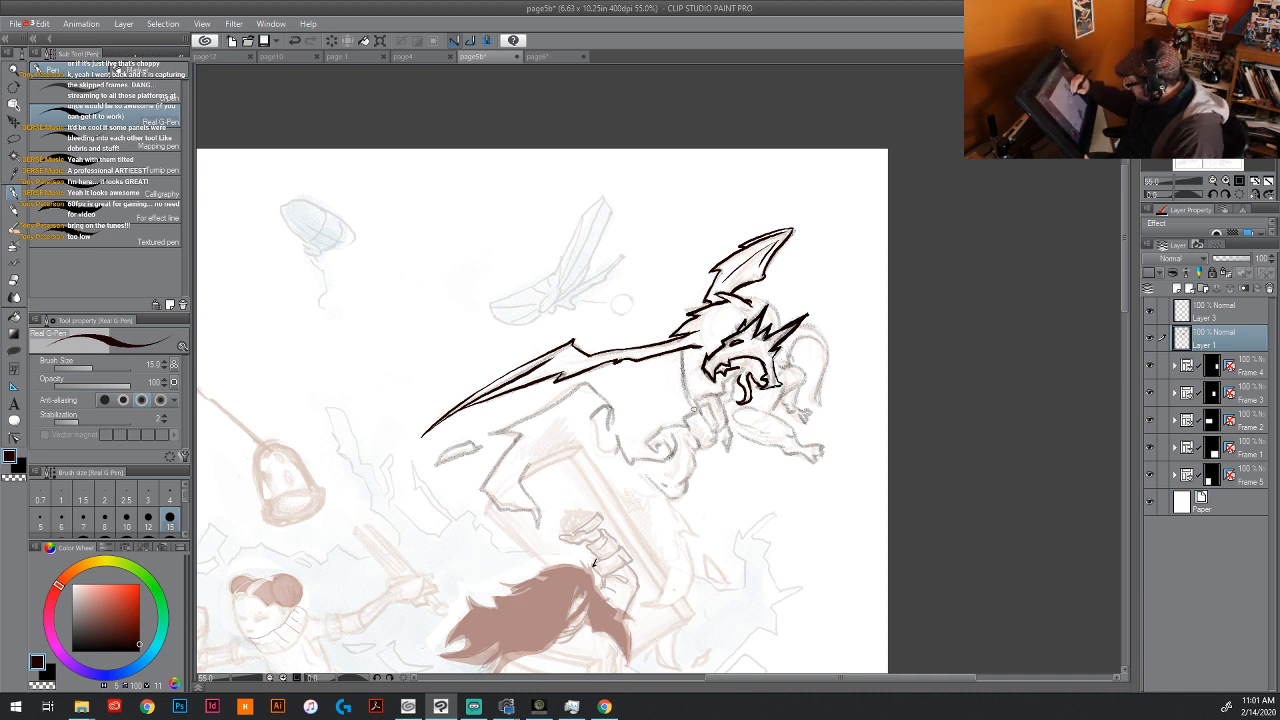
# Step: Ink the dragon's neck and chest line and the jagged, curled section beneath its open jaws
pyautogui.moveTo(694, 410); pyautogui.dragTo(680, 347)
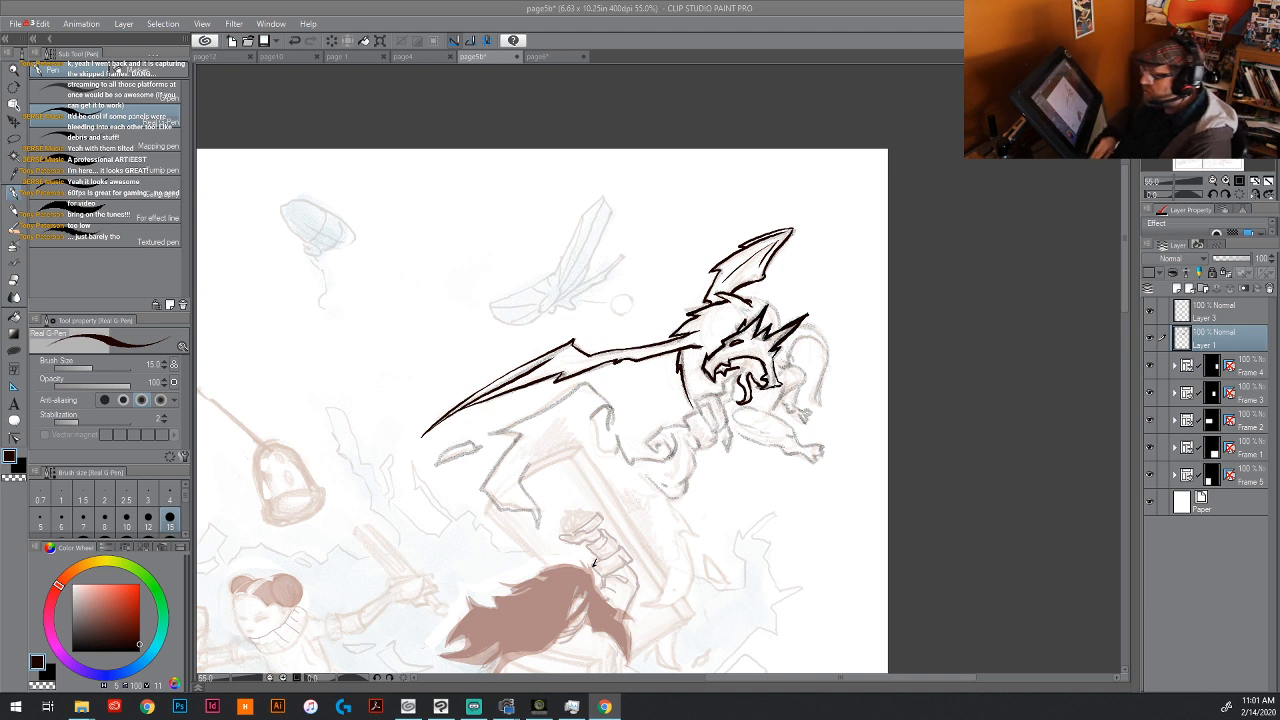
pyautogui.moveTo(746, 370)
pyautogui.mouseDown()
pyautogui.moveTo(732, 404)
pyautogui.moveTo(746, 380)
pyautogui.moveTo(697, 411)
pyautogui.mouseUp()
pyautogui.moveTo(706, 402)
pyautogui.mouseDown()
pyautogui.moveTo(728, 434)
pyautogui.moveTo(728, 406)
pyautogui.moveTo(726, 456)
pyautogui.mouseUp()
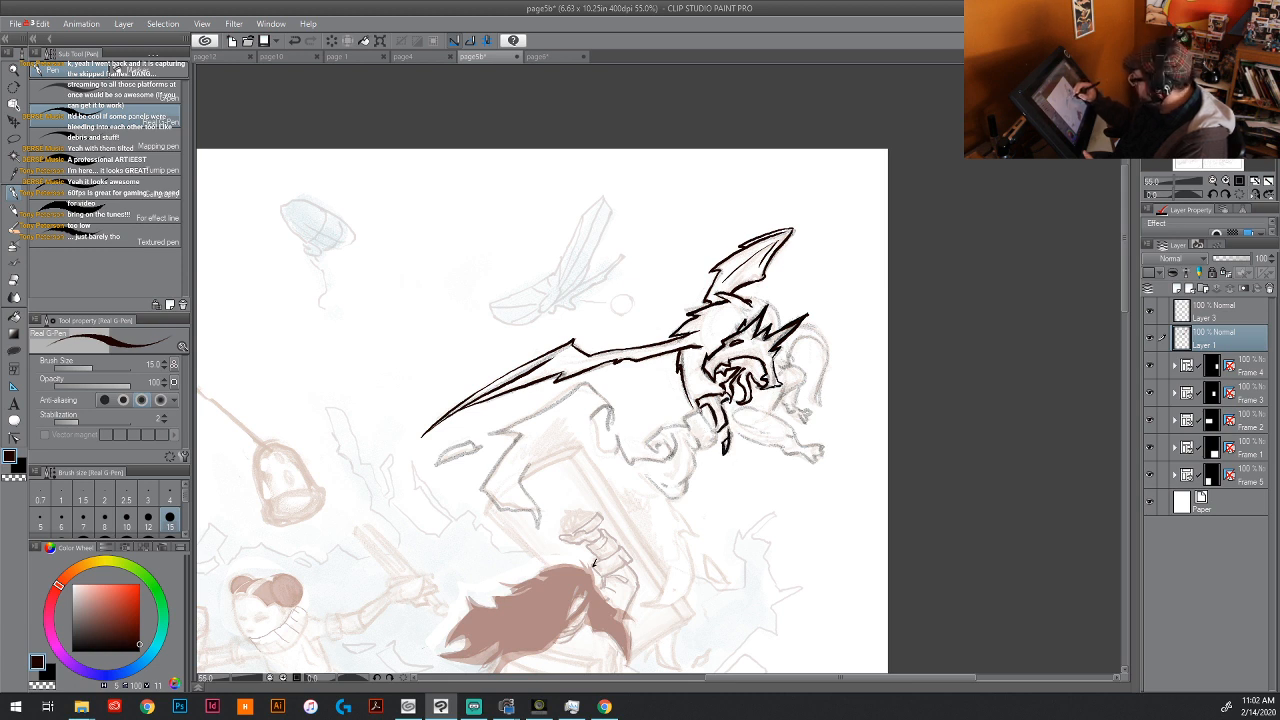
pyautogui.moveTo(703, 410); pyautogui.dragTo(688, 430)
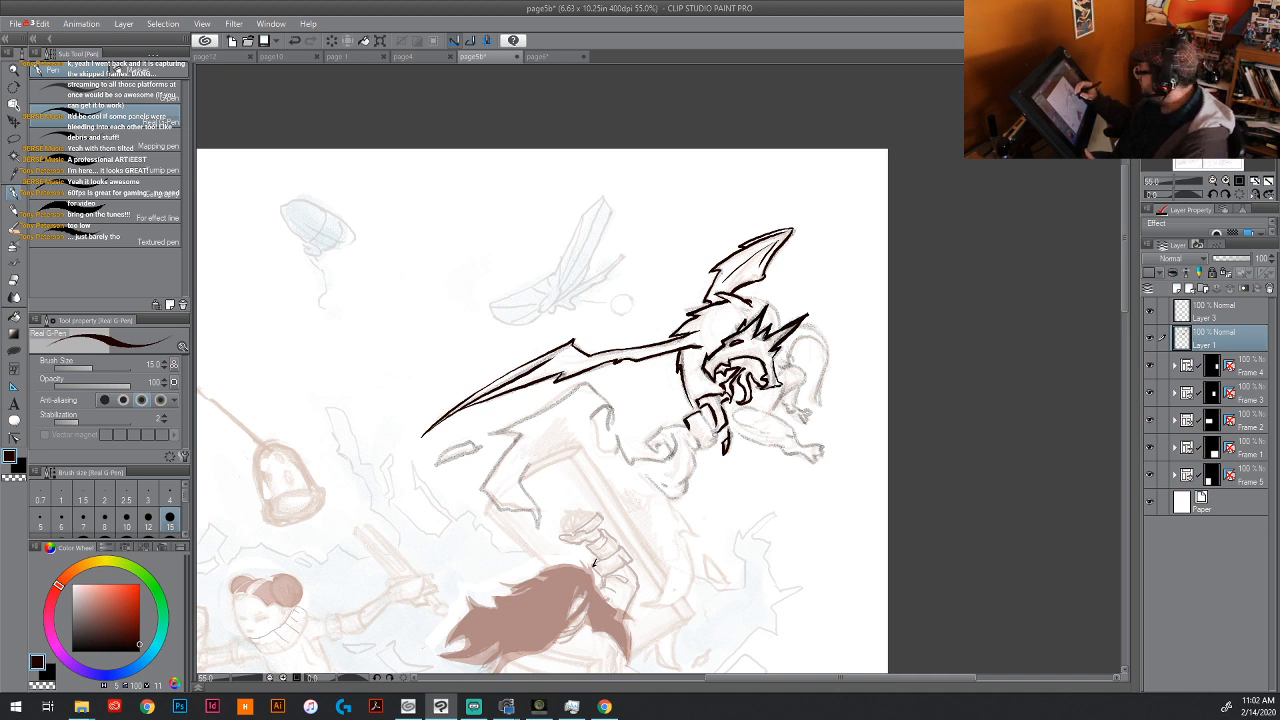
pyautogui.moveTo(700, 428)
pyautogui.mouseDown()
pyautogui.moveTo(702, 450)
pyautogui.moveTo(710, 404)
pyautogui.moveTo(706, 448)
pyautogui.moveTo(660, 428)
pyautogui.moveTo(648, 452)
pyautogui.moveTo(676, 460)
pyautogui.moveTo(656, 449)
pyautogui.mouseUp()
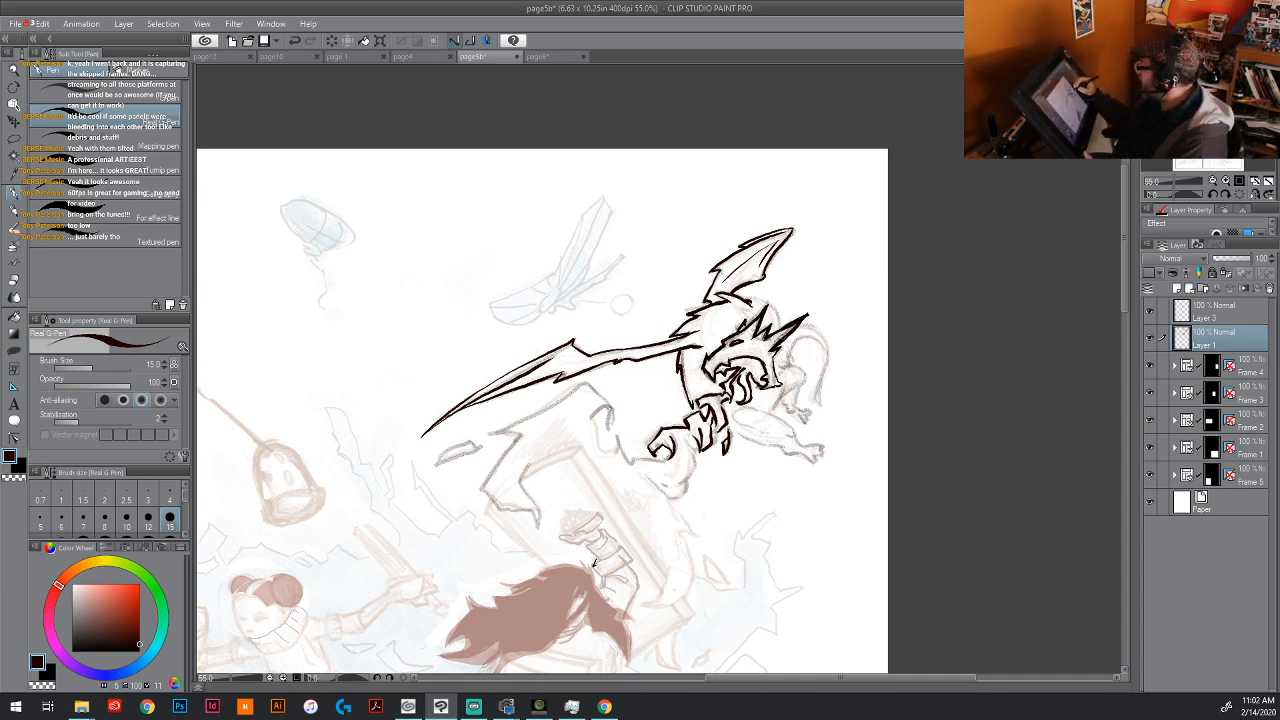
# Step: Ink the curve of the dragon's back behind the horns and its two clawed limbs
pyautogui.moveTo(742, 298)
pyautogui.mouseDown()
pyautogui.moveTo(778, 305)
pyautogui.moveTo(788, 344)
pyautogui.mouseUp()
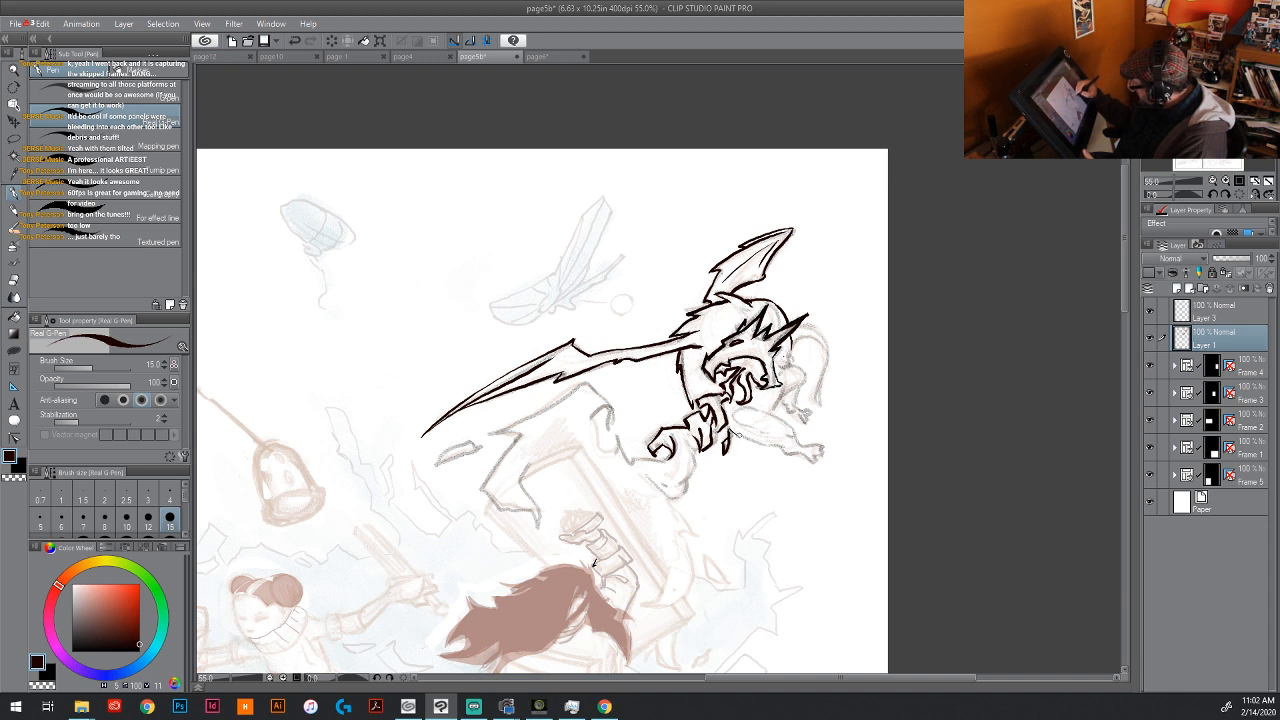
pyautogui.moveTo(728, 432)
pyautogui.mouseDown()
pyautogui.moveTo(792, 455)
pyautogui.moveTo(795, 435)
pyautogui.moveTo(744, 412)
pyautogui.moveTo(736, 428)
pyautogui.moveTo(780, 424)
pyautogui.moveTo(820, 464)
pyautogui.moveTo(819, 446)
pyautogui.mouseUp()
pyautogui.moveTo(816, 447)
pyautogui.mouseDown()
pyautogui.moveTo(821, 467)
pyautogui.moveTo(829, 447)
pyautogui.mouseUp()
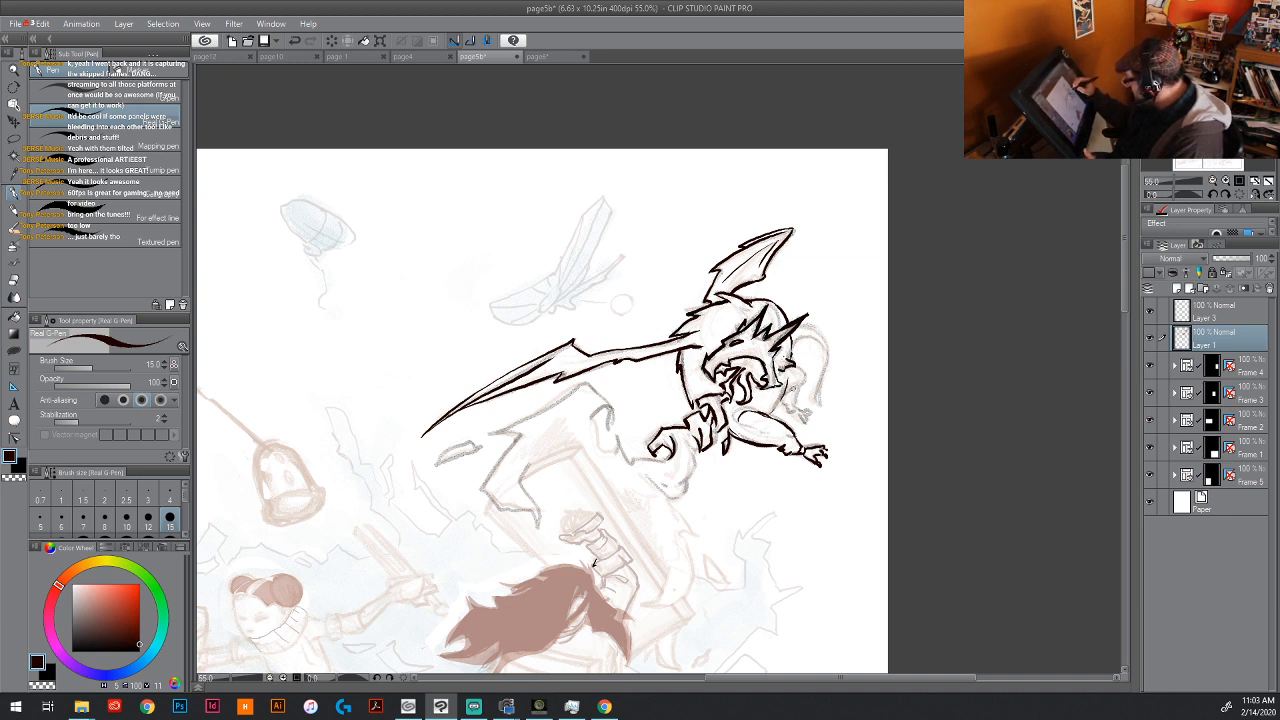
pyautogui.moveTo(788, 368)
pyautogui.mouseDown()
pyautogui.moveTo(770, 418)
pyautogui.moveTo(749, 416)
pyautogui.moveTo(765, 441)
pyautogui.mouseUp()
pyautogui.moveTo(785, 393)
pyautogui.mouseDown()
pyautogui.moveTo(801, 369)
pyautogui.moveTo(783, 407)
pyautogui.moveTo(807, 399)
pyautogui.moveTo(808, 420)
pyautogui.moveTo(803, 373)
pyautogui.moveTo(795, 396)
pyautogui.mouseUp()
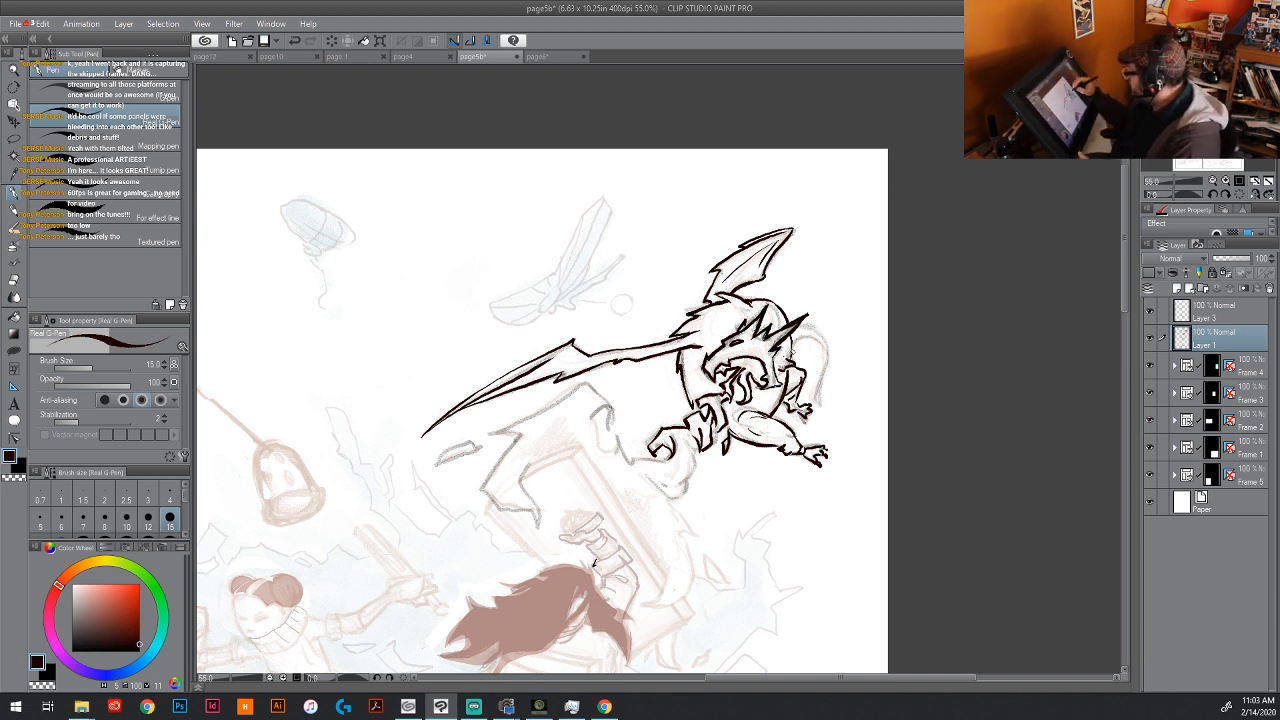
# Step: Try inking the dragon's looping tail behind its horns, and undo the tail strokes
pyautogui.moveTo(796, 344)
pyautogui.mouseDown()
pyautogui.moveTo(806, 333)
pyautogui.moveTo(819, 372)
pyautogui.moveTo(824, 356)
pyautogui.moveTo(820, 406)
pyautogui.moveTo(828, 349)
pyautogui.moveTo(812, 306)
pyautogui.moveTo(830, 322)
pyautogui.moveTo(832, 356)
pyautogui.mouseUp()
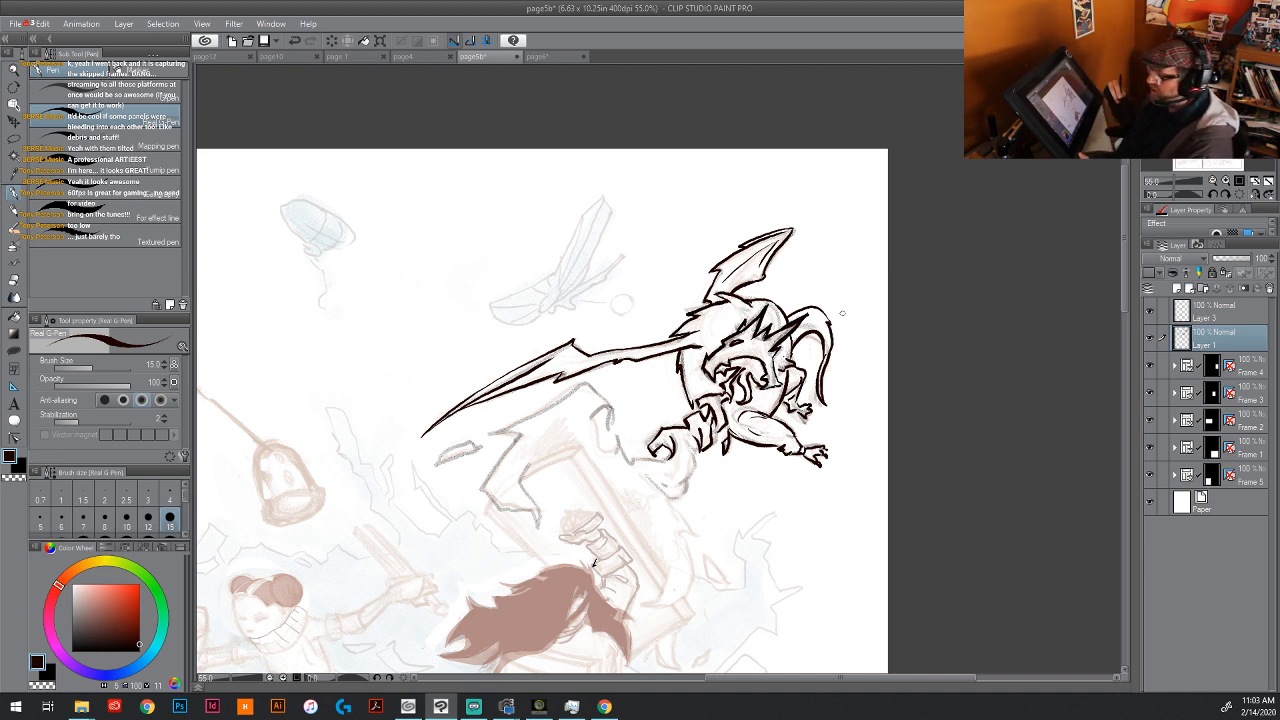
pyautogui.moveTo(827, 352); pyautogui.dragTo(818, 322)
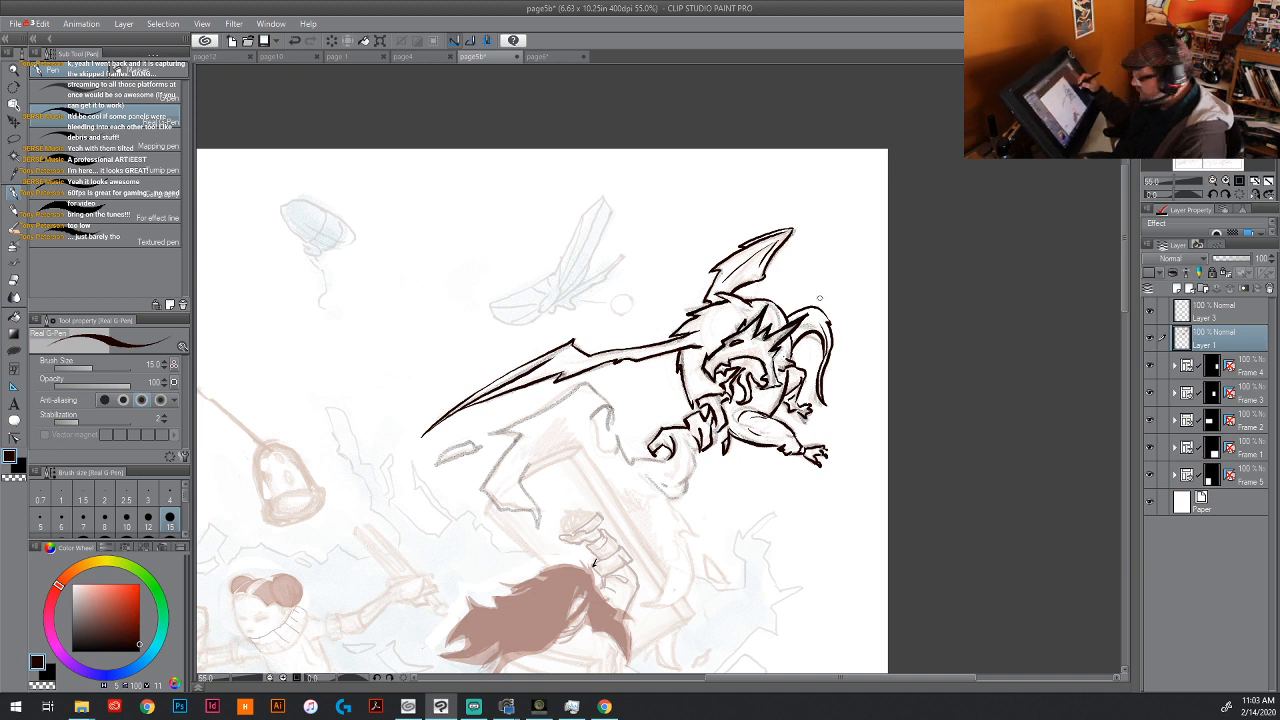
pyautogui.hotkey('ctrl', 'z')
pyautogui.hotkey('ctrl', 'z')
pyautogui.hotkey('ctrl', 'z')
pyautogui.hotkey('ctrl', 'z')
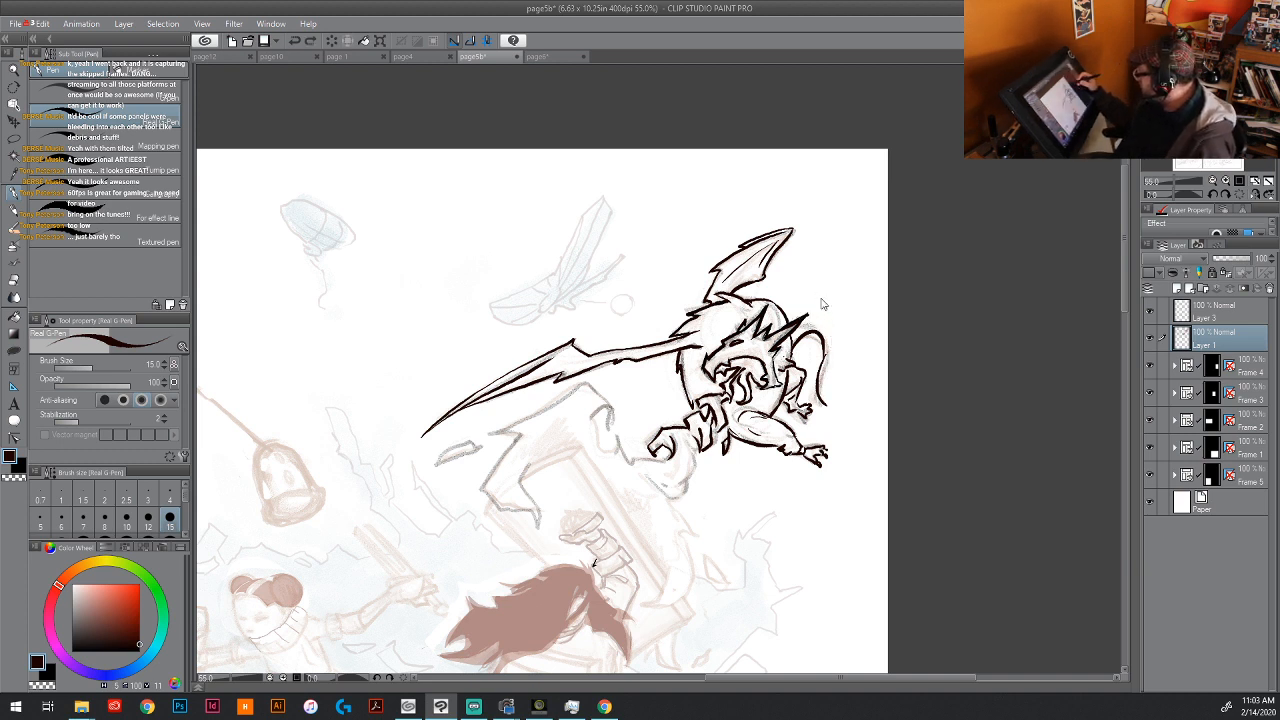
pyautogui.hotkey('ctrl', 'z')
pyautogui.hotkey('ctrl', 'z')
pyautogui.hotkey('ctrl', 'z')
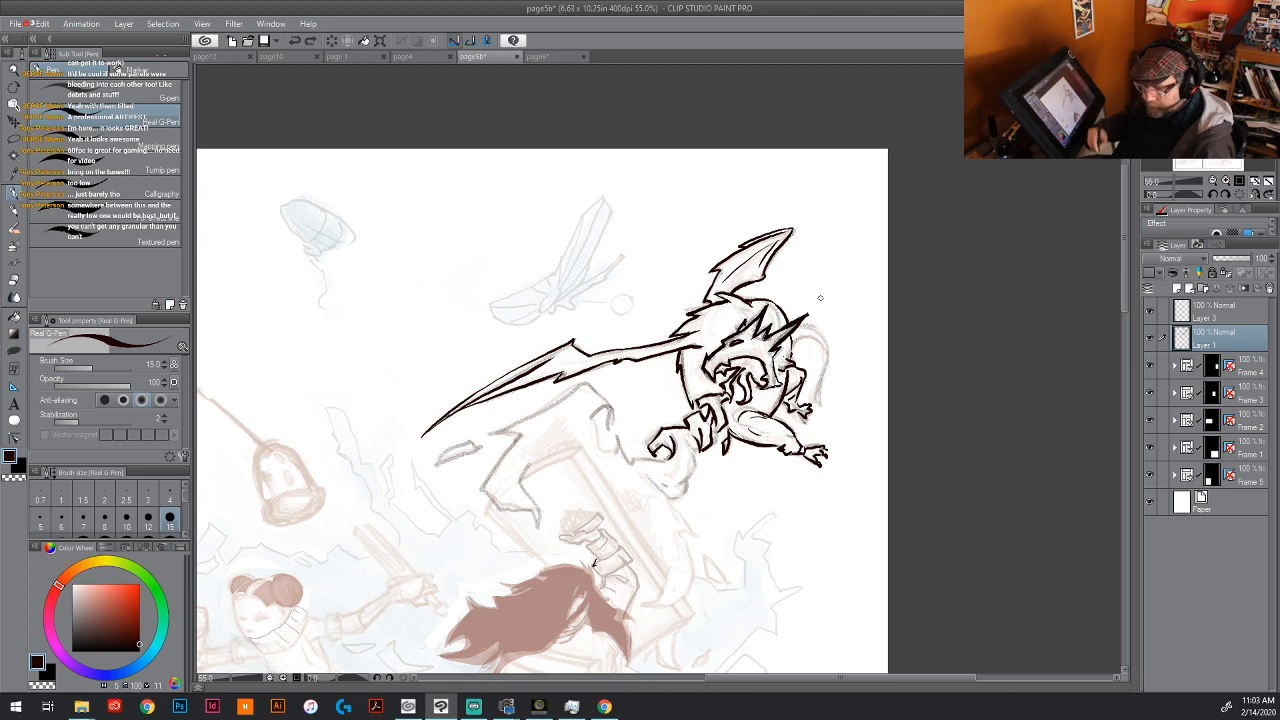
# Step: Ink the rest of the curling shape beneath the dragon's jaws and the hooked swirls along the upper edge of the slab below
pyautogui.press('r')
pyautogui.moveTo(612, 545); pyautogui.dragTo(764, 498)
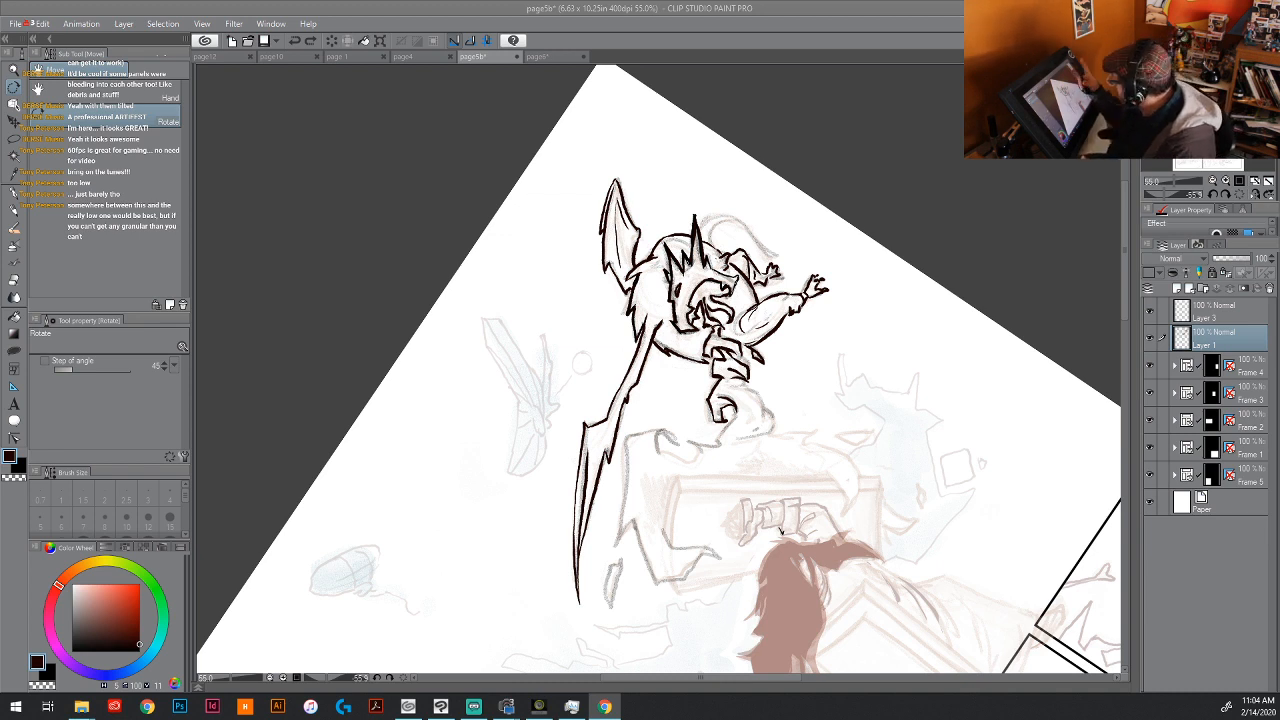
pyautogui.click(732, 406)
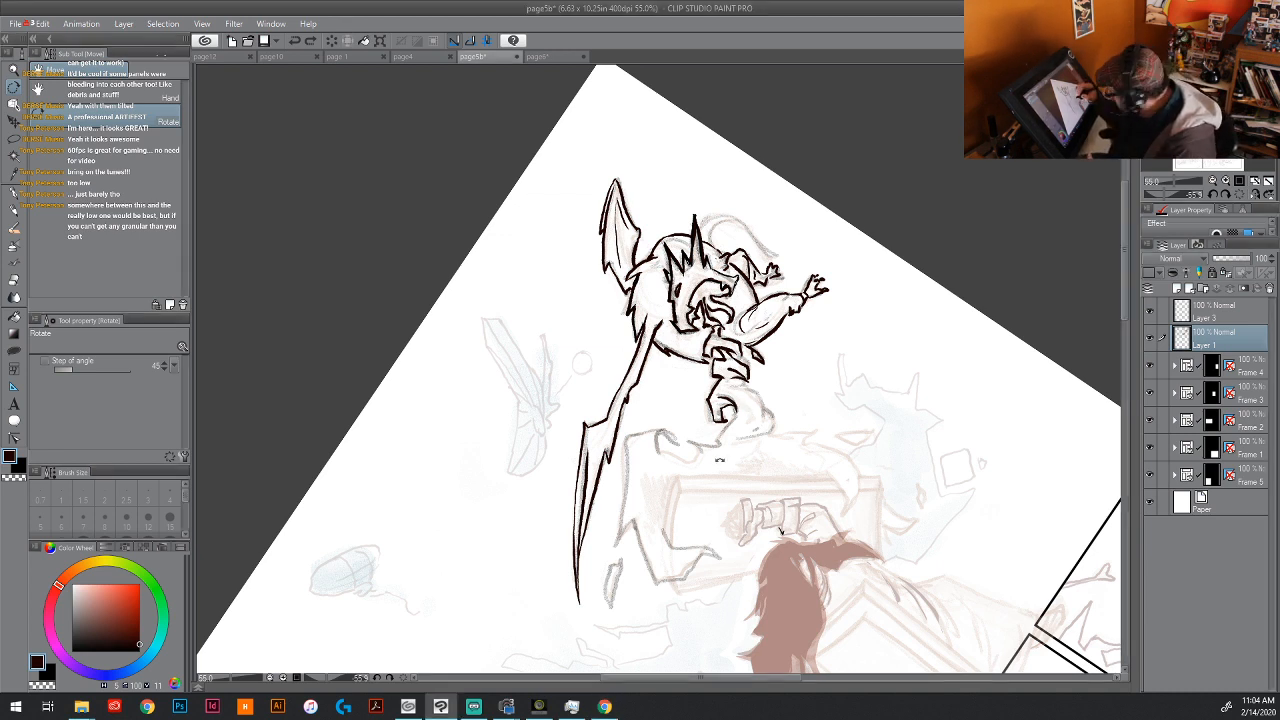
pyautogui.press('p')
pyautogui.moveTo(733, 402)
pyautogui.mouseDown()
pyautogui.moveTo(718, 436)
pyautogui.moveTo(752, 426)
pyautogui.moveTo(762, 400)
pyautogui.moveTo(744, 380)
pyautogui.moveTo(773, 430)
pyautogui.mouseUp()
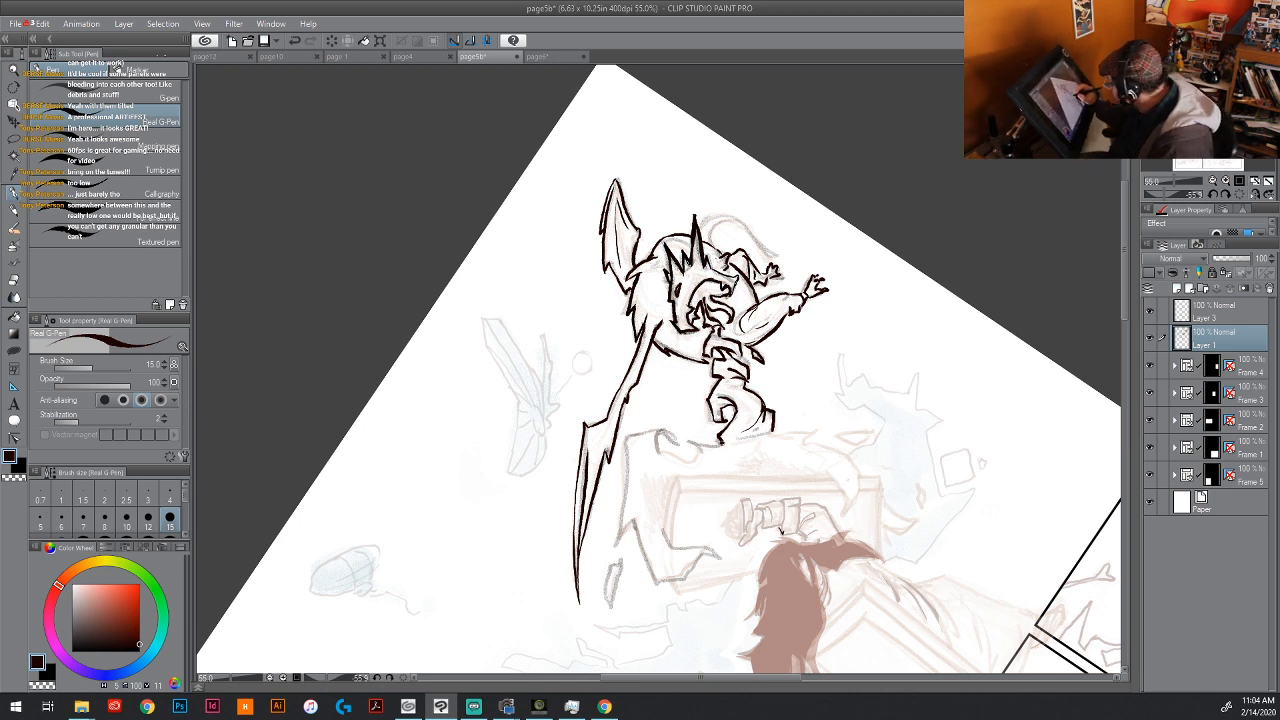
pyautogui.moveTo(732, 438)
pyautogui.mouseDown()
pyautogui.moveTo(690, 444)
pyautogui.moveTo(698, 428)
pyautogui.moveTo(688, 458)
pyautogui.mouseUp()
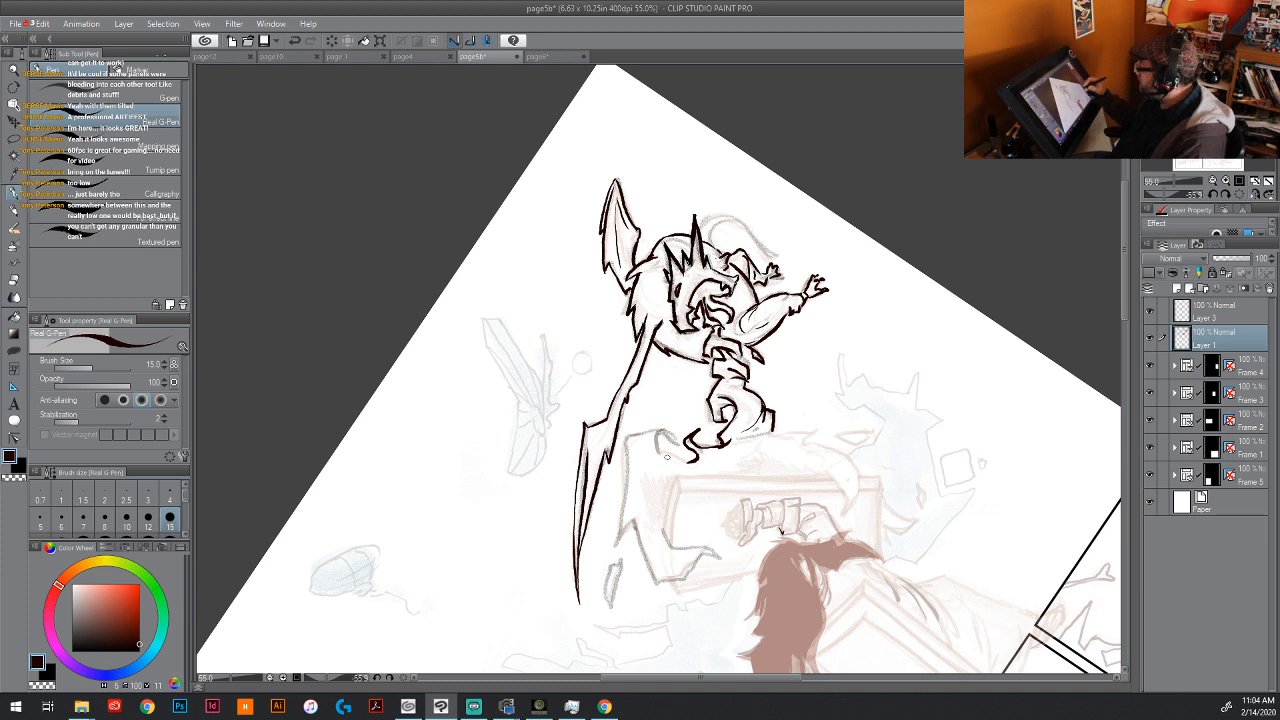
pyautogui.moveTo(746, 440); pyautogui.dragTo(786, 432)
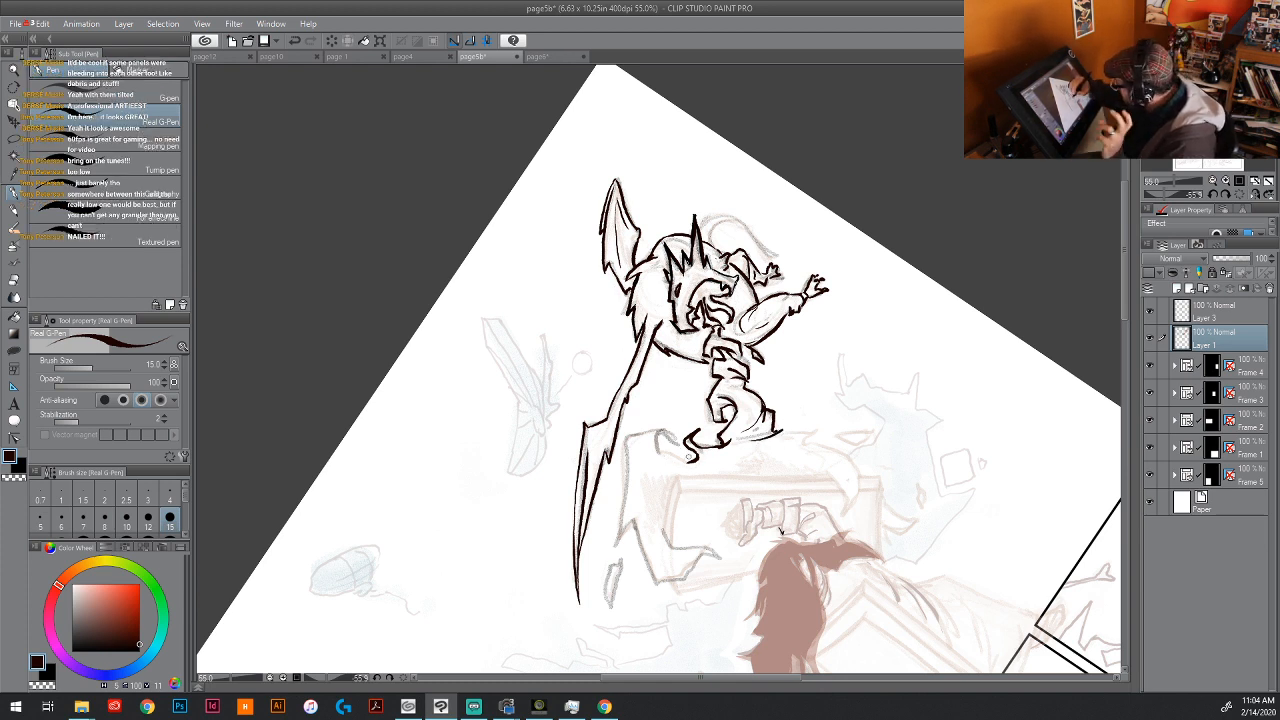
pyautogui.moveTo(662, 442)
pyautogui.mouseDown()
pyautogui.moveTo(690, 461)
pyautogui.moveTo(662, 456)
pyautogui.moveTo(682, 449)
pyautogui.moveTo(652, 432)
pyautogui.moveTo(622, 440)
pyautogui.moveTo(626, 466)
pyautogui.mouseUp()
pyautogui.moveTo(585, 704)
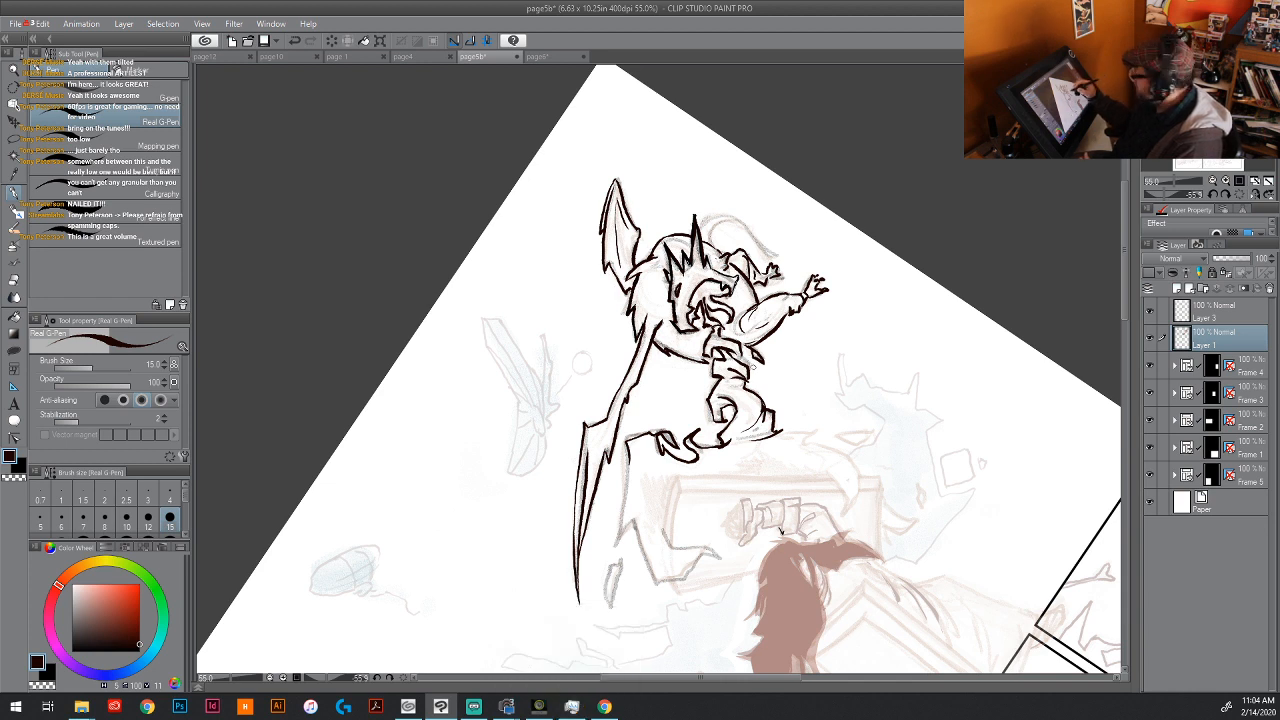
# Step: Ink the long jagged edge ending in a hook on one side of the slab, and the clawed, knobbed edge on the other
pyautogui.moveTo(630, 467)
pyautogui.mouseDown()
pyautogui.moveTo(615, 546)
pyautogui.moveTo(635, 510)
pyautogui.moveTo(659, 583)
pyautogui.moveTo(707, 555)
pyautogui.moveTo(693, 581)
pyautogui.moveTo(718, 545)
pyautogui.mouseUp()
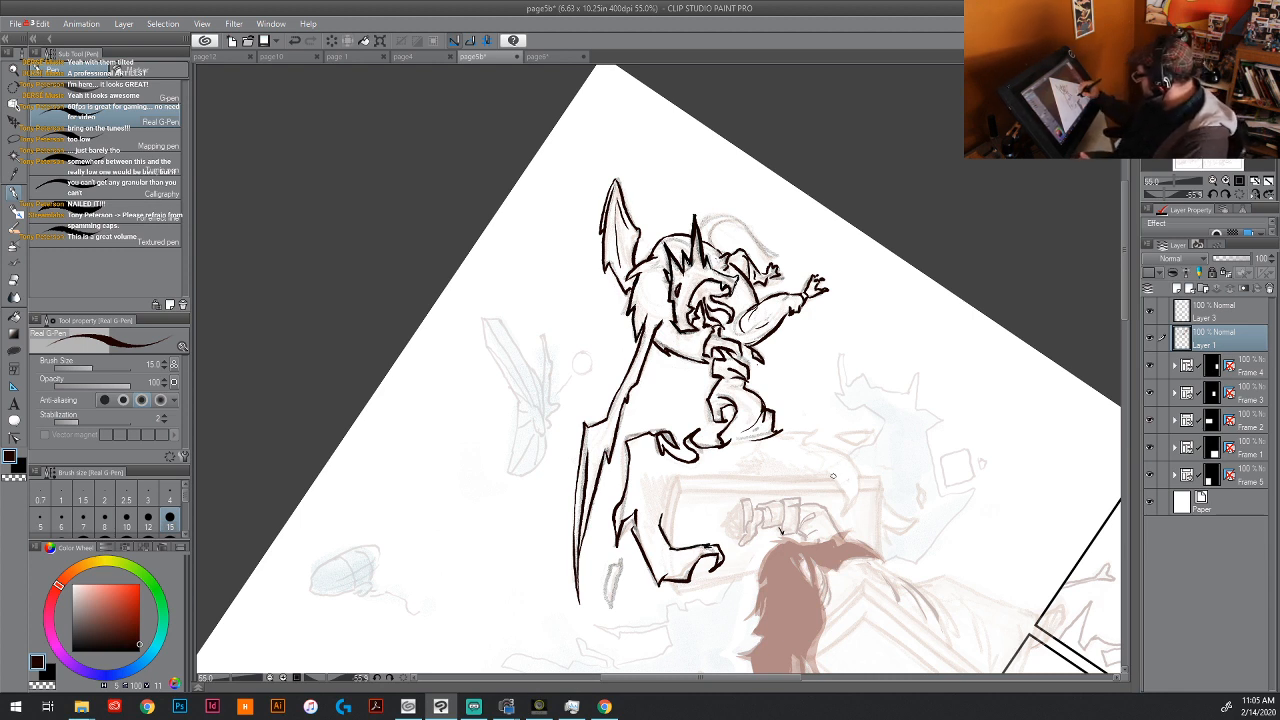
pyautogui.moveTo(825, 471)
pyautogui.mouseDown()
pyautogui.moveTo(846, 496)
pyautogui.moveTo(846, 530)
pyautogui.moveTo(858, 482)
pyautogui.mouseUp()
pyautogui.moveTo(808, 444)
pyautogui.mouseDown()
pyautogui.moveTo(830, 448)
pyautogui.moveTo(868, 492)
pyautogui.mouseUp()
pyautogui.moveTo(868, 486); pyautogui.dragTo(871, 496)
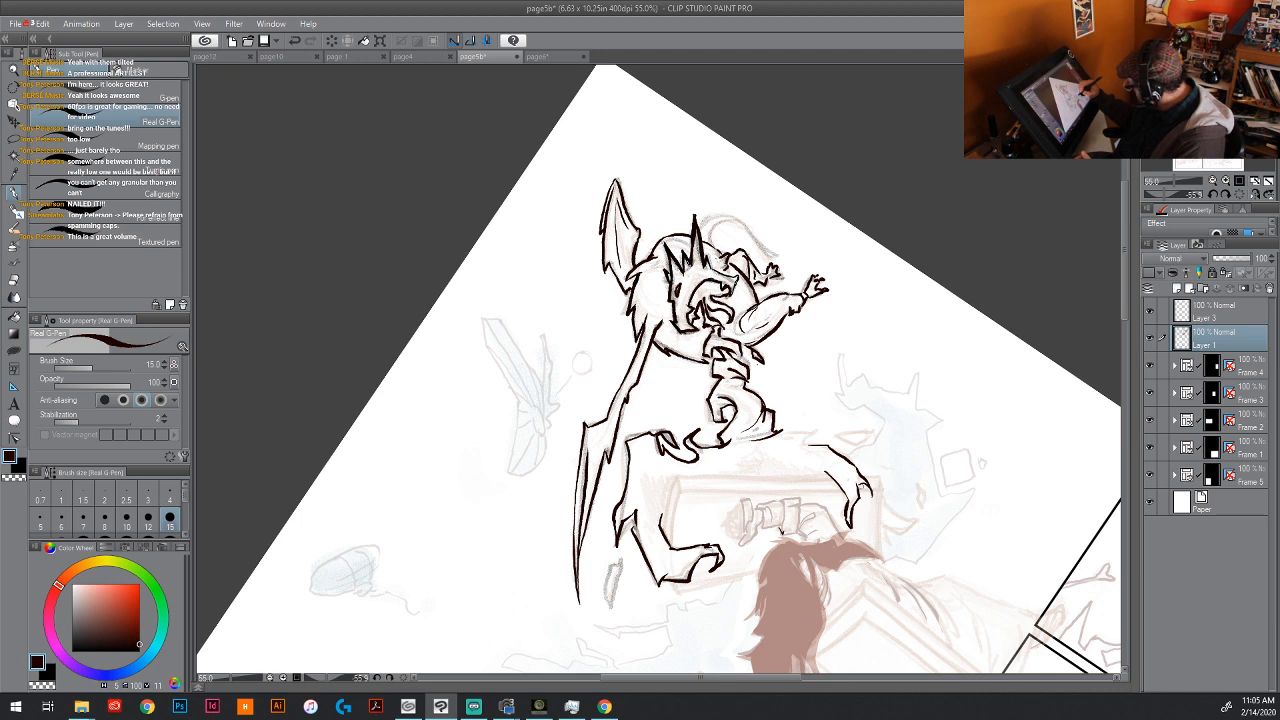
pyautogui.moveTo(809, 444)
pyautogui.mouseDown()
pyautogui.moveTo(824, 416)
pyautogui.moveTo(830, 434)
pyautogui.mouseUp()
# Step: Ink the inner contour lines of the long hooked edge and the outer line beside the opposite clawed tip
pyautogui.moveTo(650, 478)
pyautogui.mouseDown()
pyautogui.moveTo(655, 512)
pyautogui.moveTo(661, 484)
pyautogui.mouseUp()
pyautogui.moveTo(664, 538); pyautogui.dragTo(671, 464)
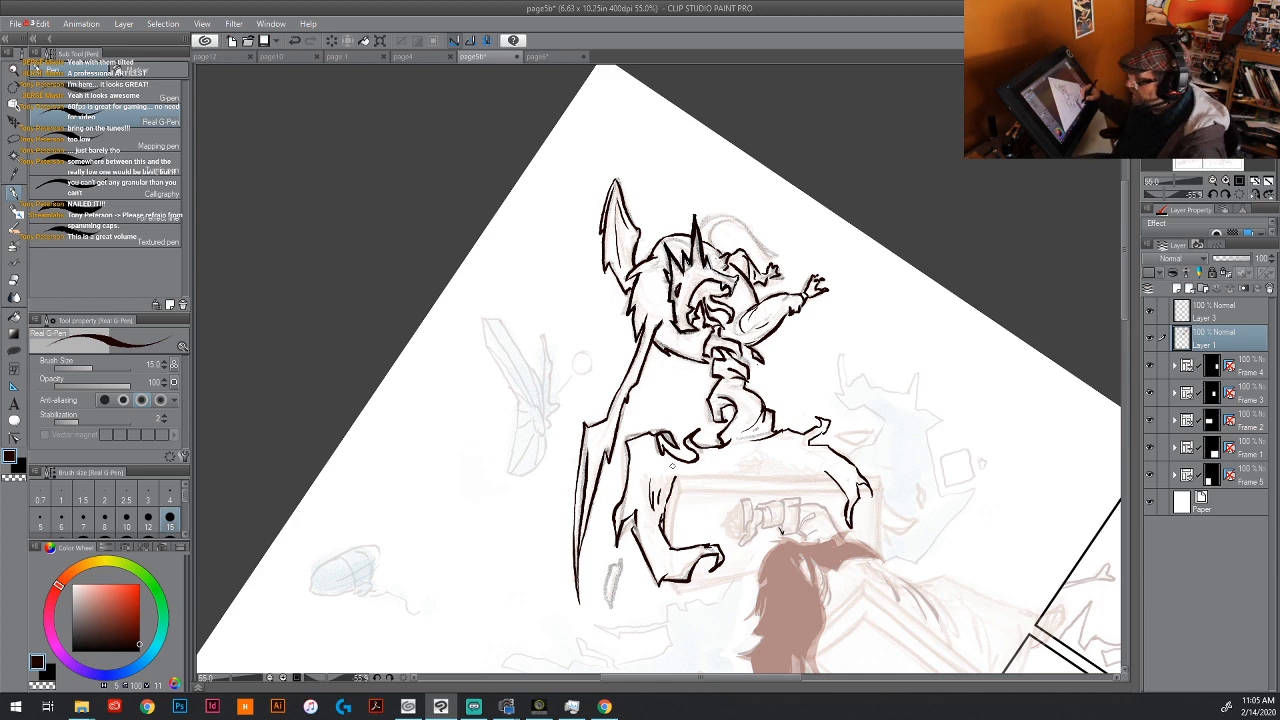
pyautogui.moveTo(688, 624); pyautogui.dragTo(546, 514)
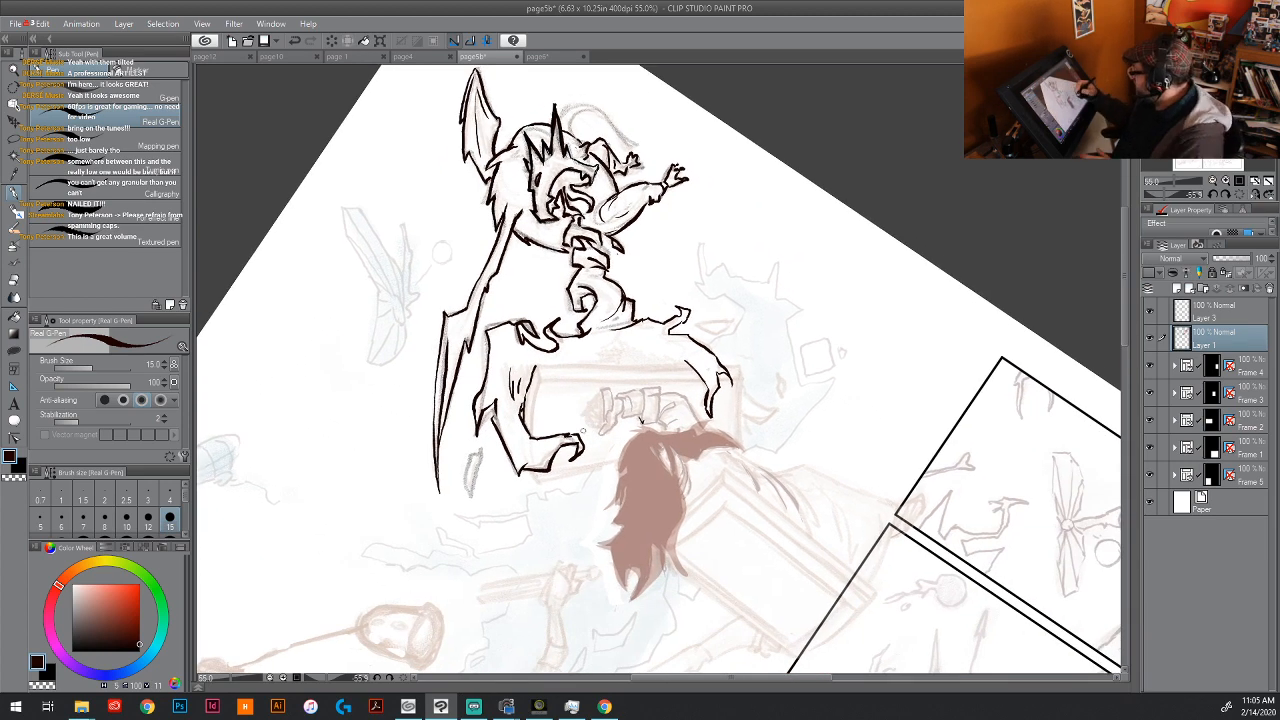
pyautogui.moveTo(530, 438); pyautogui.dragTo(538, 369)
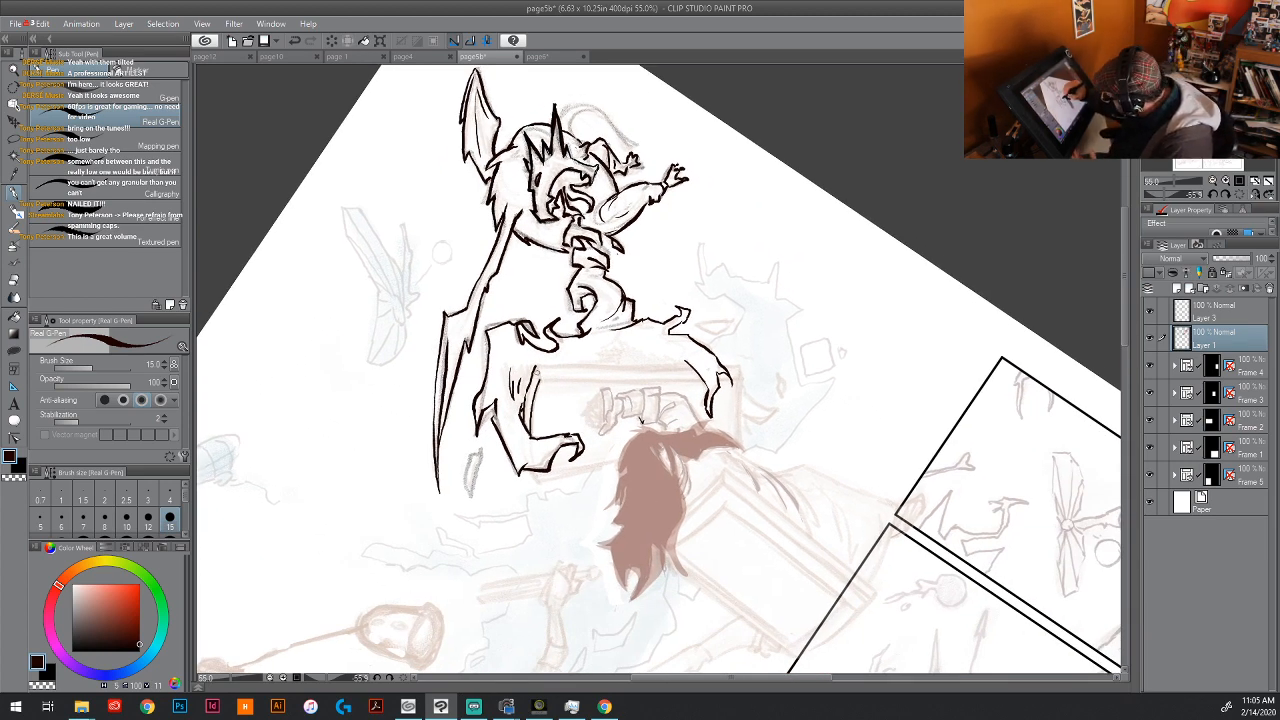
pyautogui.moveTo(536, 485); pyautogui.dragTo(530, 464)
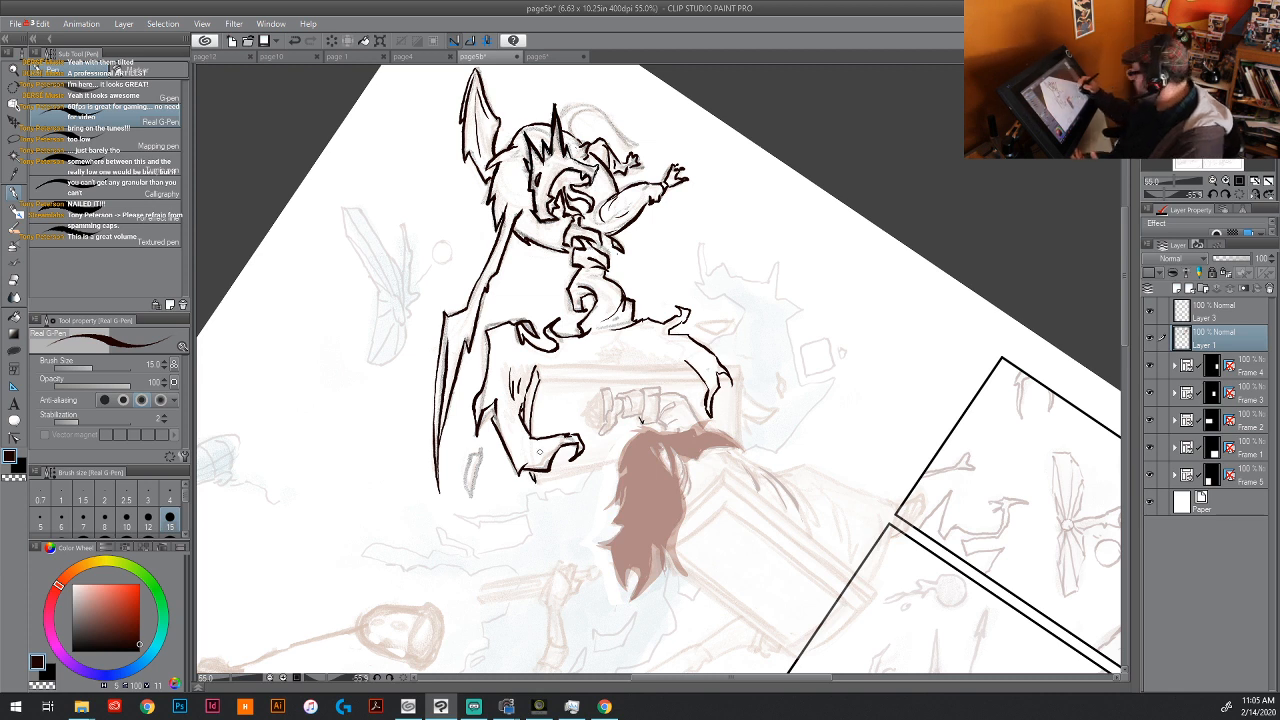
pyautogui.moveTo(736, 366)
pyautogui.mouseDown()
pyautogui.moveTo(739, 440)
pyautogui.moveTo(741, 380)
pyautogui.mouseUp()
pyautogui.moveTo(735, 428)
pyautogui.mouseDown()
pyautogui.moveTo(734, 405)
pyautogui.moveTo(732, 424)
pyautogui.mouseUp()
# Step: Ink the outer and inner edges of the rectangular slab behind the gripping hand, with small accent lines along its side
pyautogui.hotkey('shift', 'space')
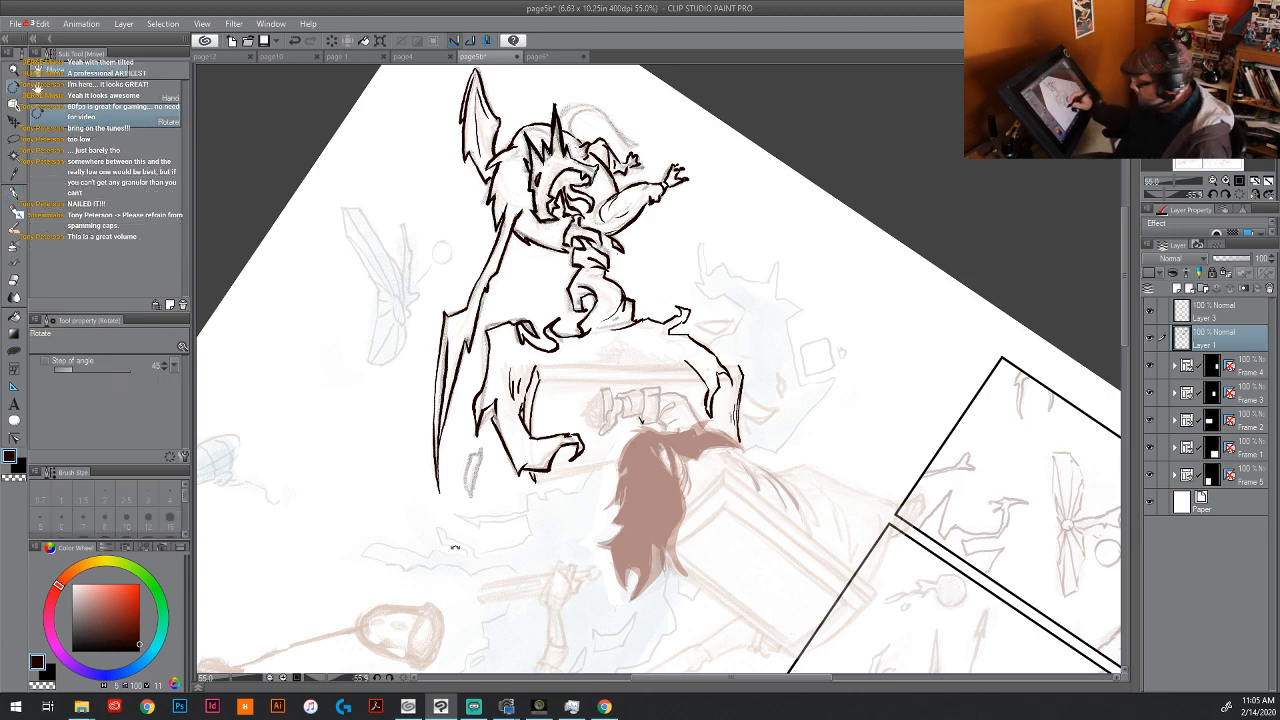
pyautogui.moveTo(457, 543); pyautogui.dragTo(757, 597)
pyautogui.moveTo(653, 495); pyautogui.dragTo(466, 524)
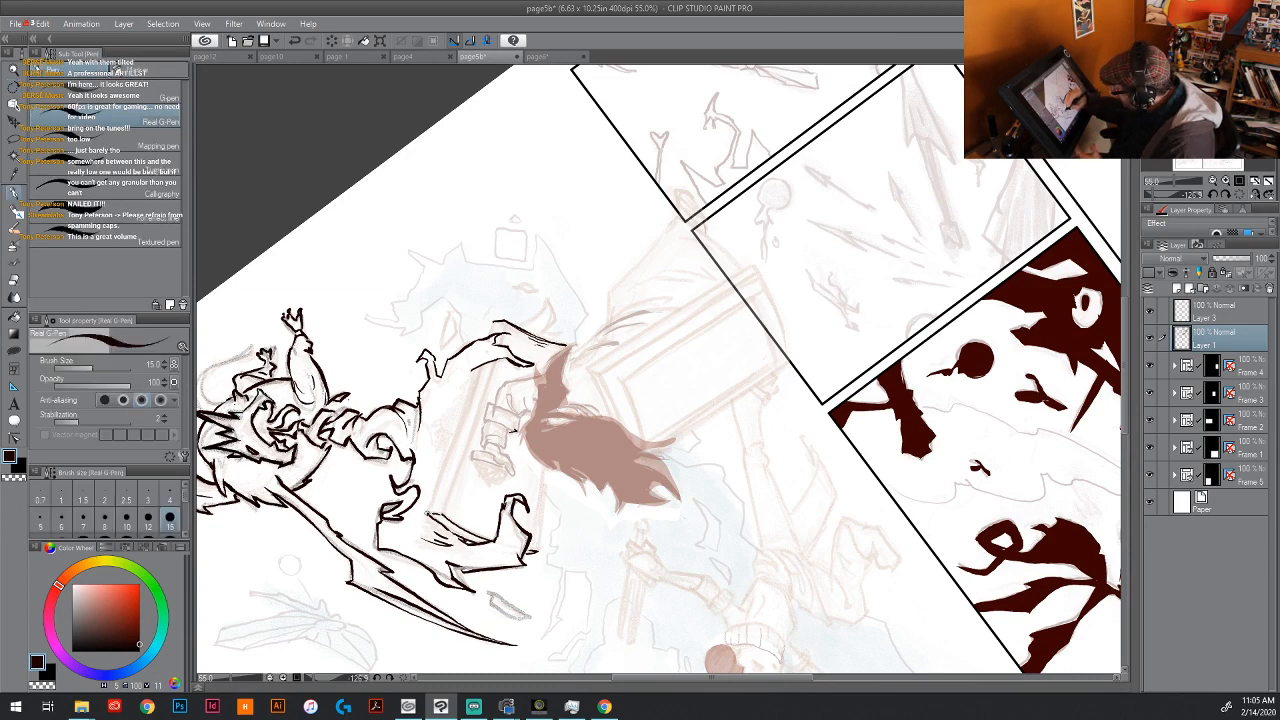
pyautogui.moveTo(430, 510); pyautogui.dragTo(478, 370)
pyautogui.moveTo(447, 512); pyautogui.dragTo(492, 372)
pyautogui.moveTo(445, 511); pyautogui.dragTo(451, 520)
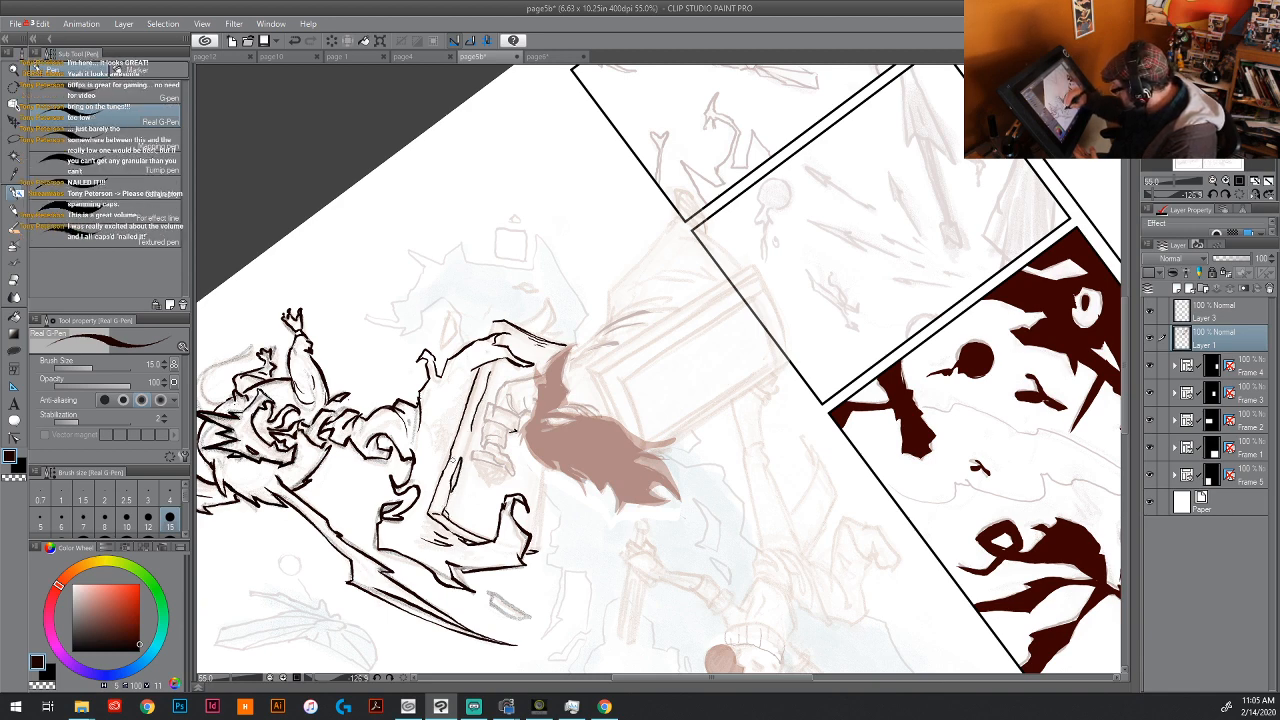
pyautogui.moveTo(537, 555)
pyautogui.mouseDown()
pyautogui.moveTo(544, 468)
pyautogui.moveTo(534, 551)
pyautogui.mouseUp()
pyautogui.moveTo(428, 515)
pyautogui.mouseDown()
pyautogui.moveTo(455, 537)
pyautogui.moveTo(431, 504)
pyautogui.moveTo(480, 366)
pyautogui.mouseUp()
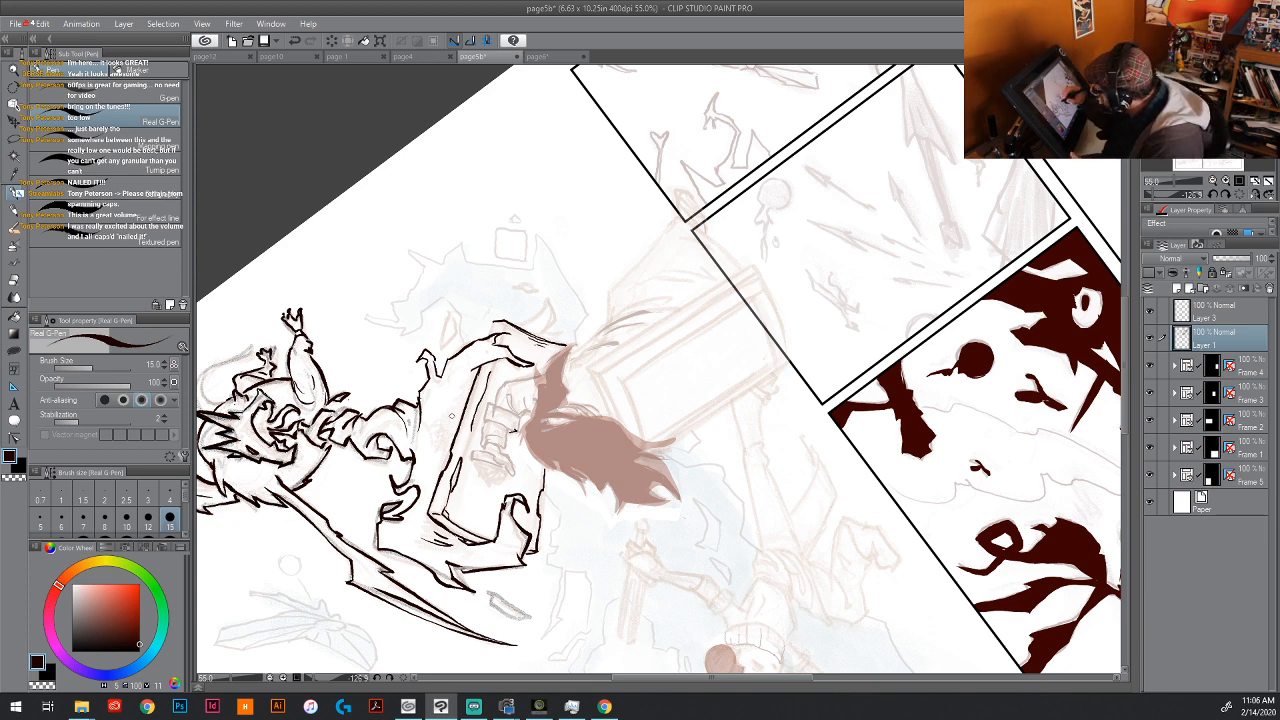
pyautogui.moveTo(452, 416); pyautogui.dragTo(467, 392)
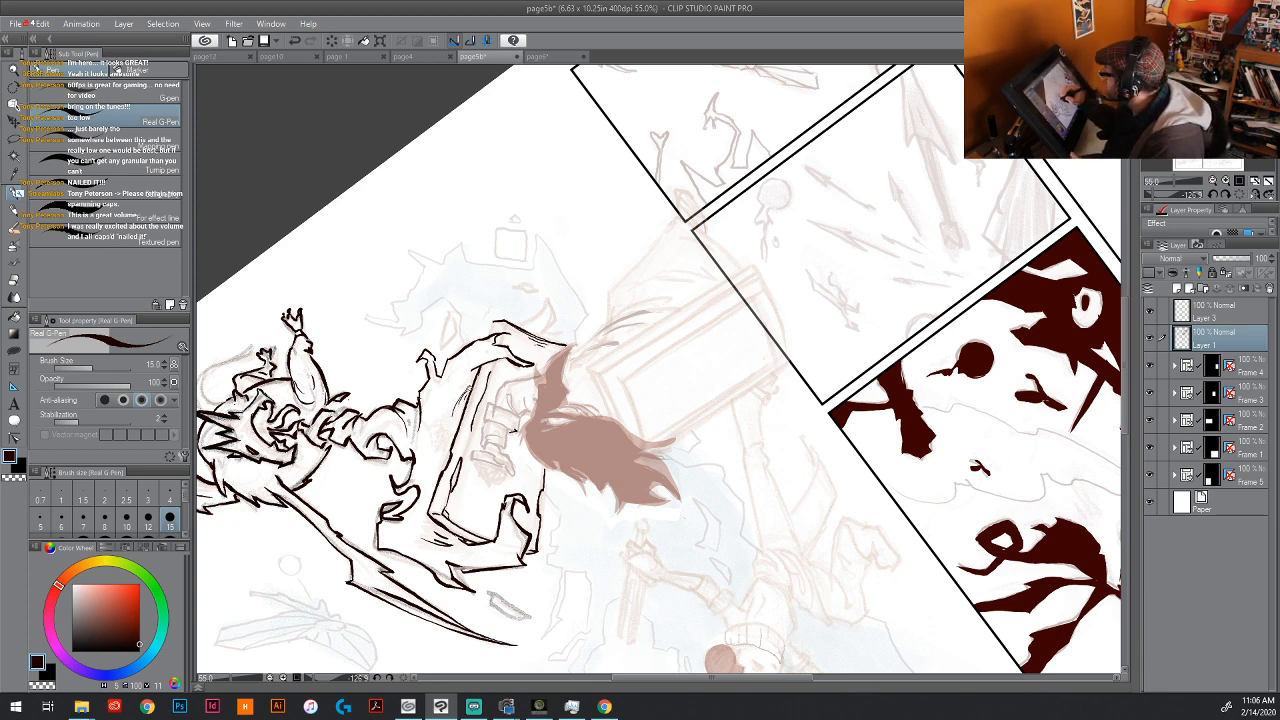
pyautogui.moveTo(412, 437); pyautogui.dragTo(415, 411)
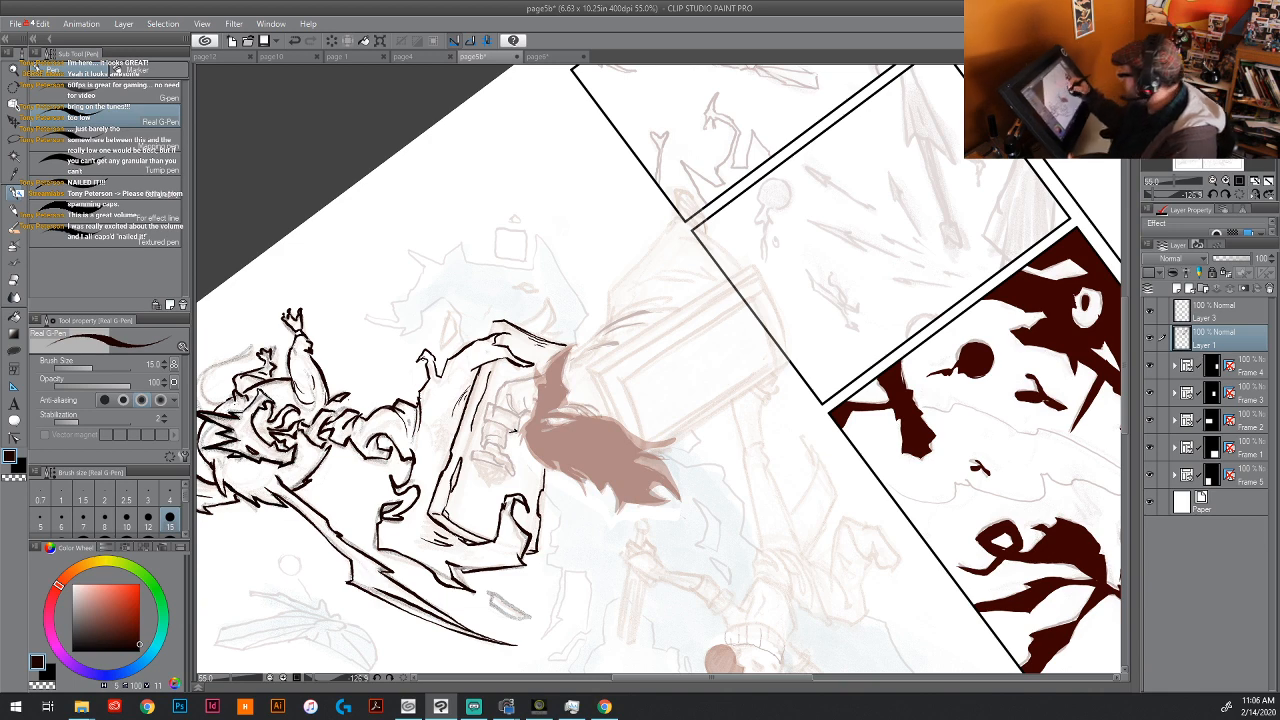
# Step: Ink the spiked, branching outline of the pale blue cloud beside the slab, including its inner curl and pointed tips
pyautogui.moveTo(468, 350)
pyautogui.mouseDown()
pyautogui.moveTo(461, 315)
pyautogui.moveTo(440, 298)
pyautogui.moveTo(450, 287)
pyautogui.moveTo(417, 337)
pyautogui.moveTo(403, 339)
pyautogui.moveTo(422, 326)
pyautogui.moveTo(368, 323)
pyautogui.moveTo(398, 320)
pyautogui.moveTo(386, 315)
pyautogui.mouseUp()
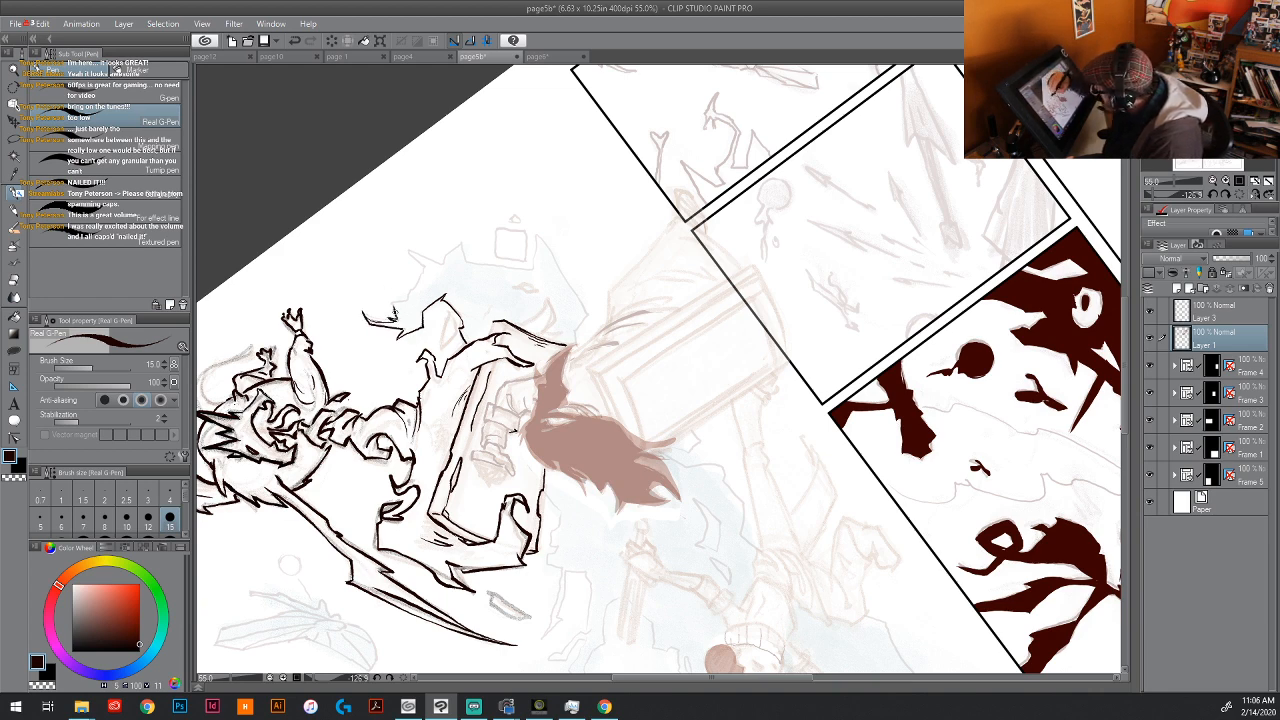
pyautogui.moveTo(406, 305)
pyautogui.mouseDown()
pyautogui.moveTo(419, 267)
pyautogui.moveTo(405, 247)
pyautogui.moveTo(442, 264)
pyautogui.moveTo(468, 243)
pyautogui.mouseUp()
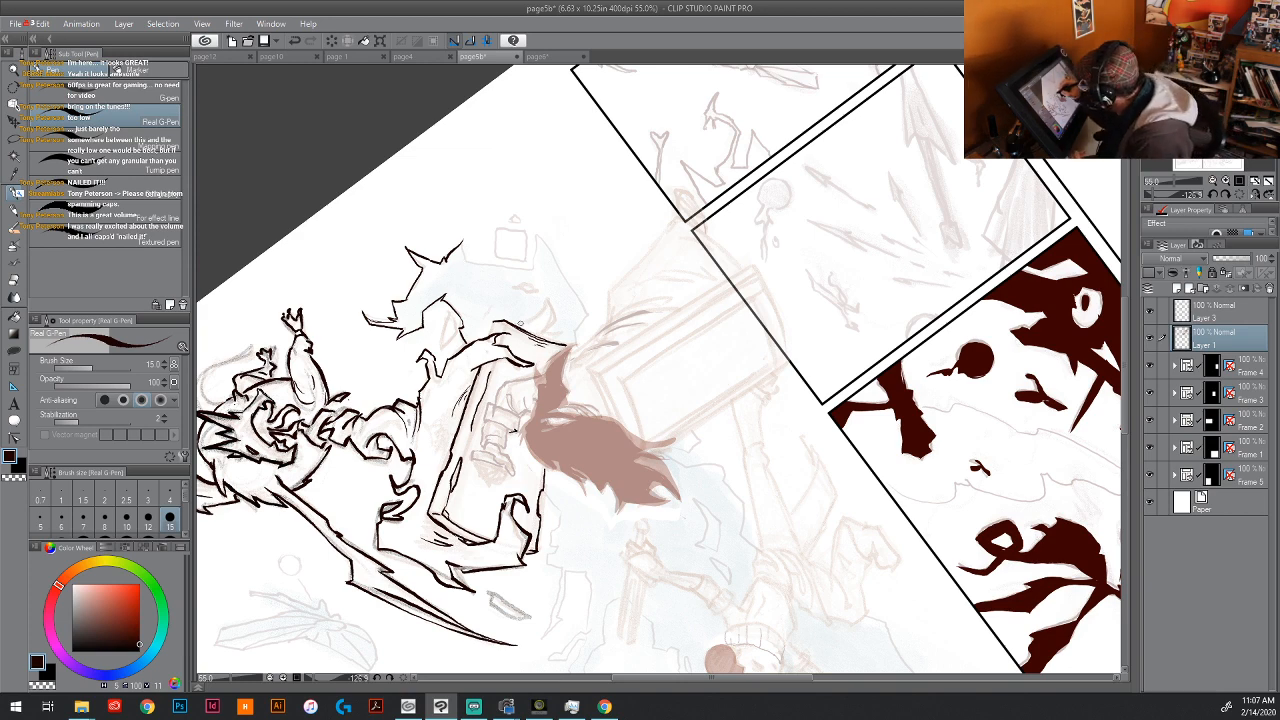
pyautogui.moveTo(518, 324)
pyautogui.mouseDown()
pyautogui.moveTo(550, 298)
pyautogui.moveTo(556, 334)
pyautogui.moveTo(544, 338)
pyautogui.mouseUp()
pyautogui.moveTo(447, 311)
pyautogui.mouseDown()
pyautogui.moveTo(458, 325)
pyautogui.moveTo(443, 353)
pyautogui.moveTo(447, 312)
pyautogui.mouseUp()
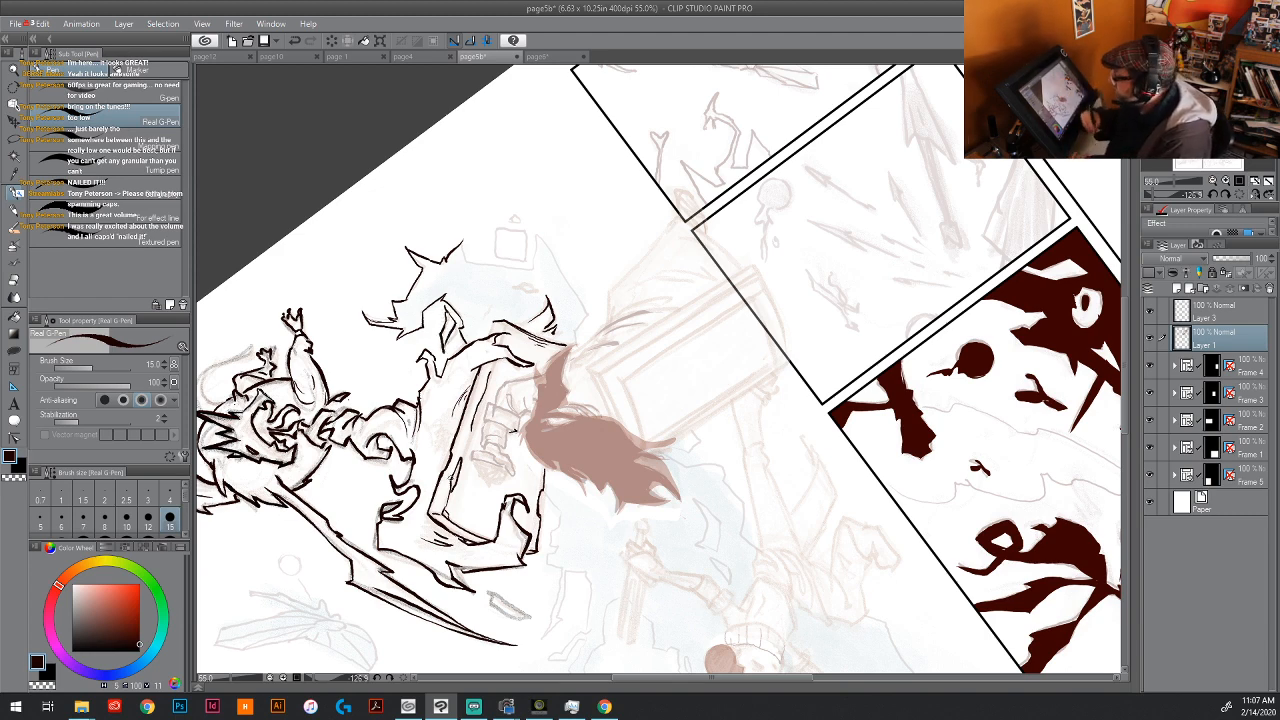
# Step: Ink the square and small triangular debris above the blue cloud, and close the cloud's jagged outline on both sides of them
pyautogui.moveTo(524, 262)
pyautogui.mouseDown()
pyautogui.moveTo(518, 230)
pyautogui.moveTo(497, 230)
pyautogui.moveTo(525, 261)
pyautogui.mouseUp()
pyautogui.moveTo(514, 216); pyautogui.dragTo(514, 218)
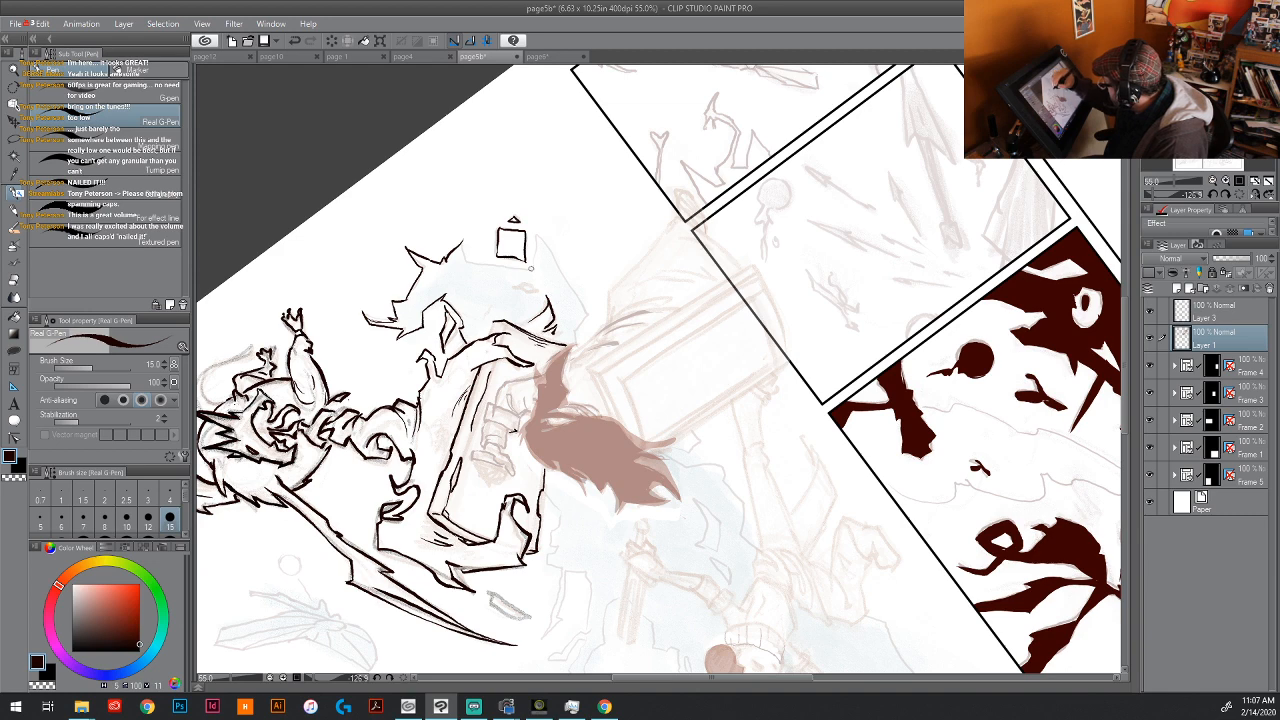
pyautogui.moveTo(532, 270)
pyautogui.mouseDown()
pyautogui.moveTo(535, 234)
pyautogui.moveTo(579, 302)
pyautogui.moveTo(576, 341)
pyautogui.moveTo(570, 278)
pyautogui.mouseUp()
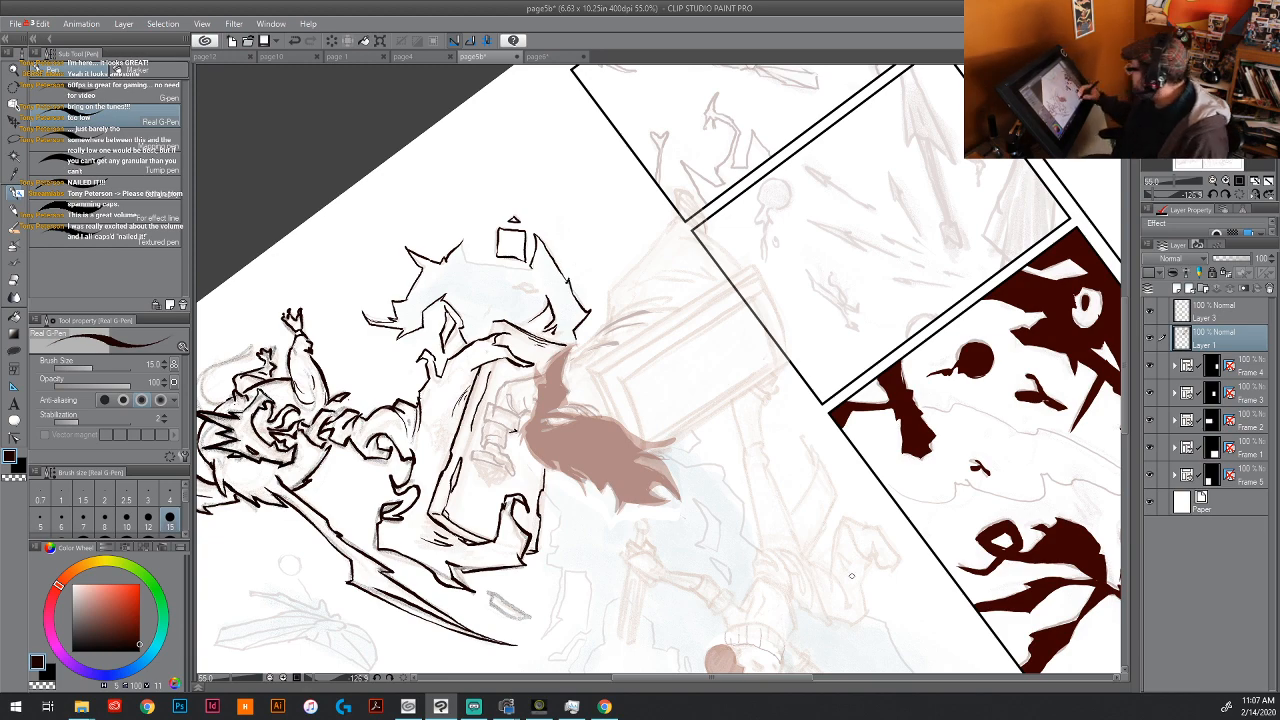
pyautogui.moveTo(814, 580); pyautogui.dragTo(469, 502)
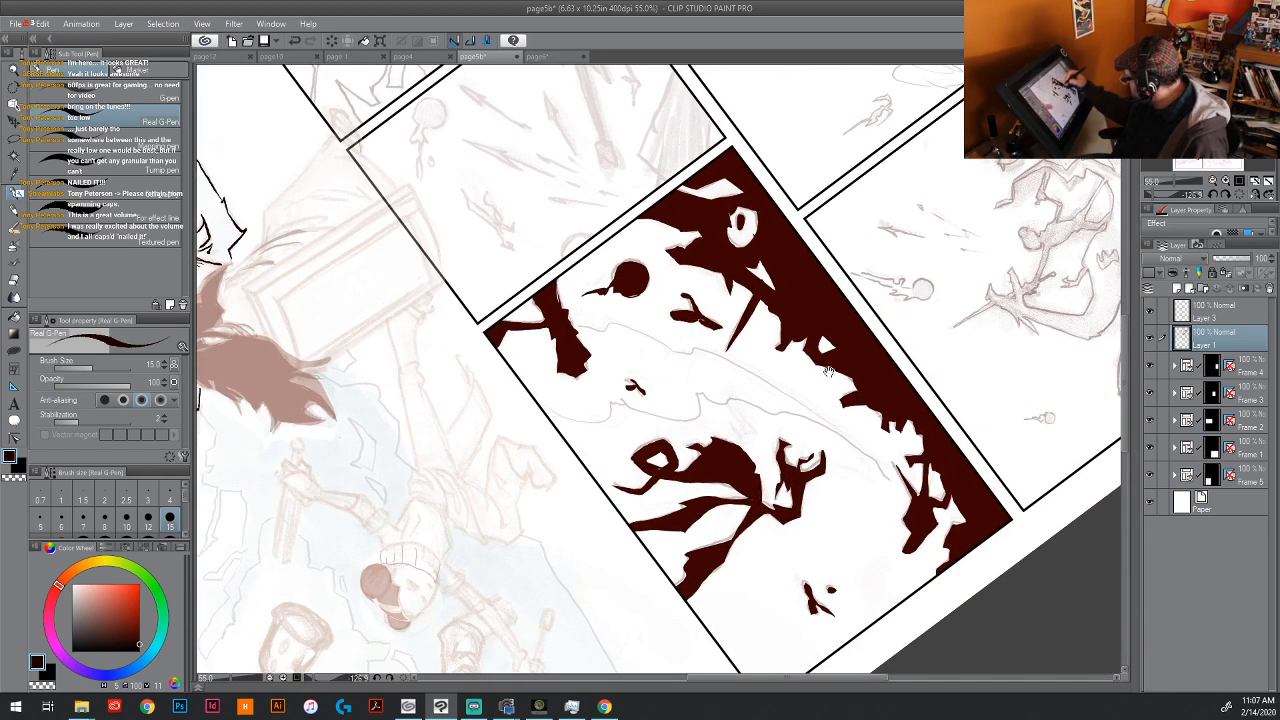
pyautogui.moveTo(332, 466); pyautogui.dragTo(734, 508)
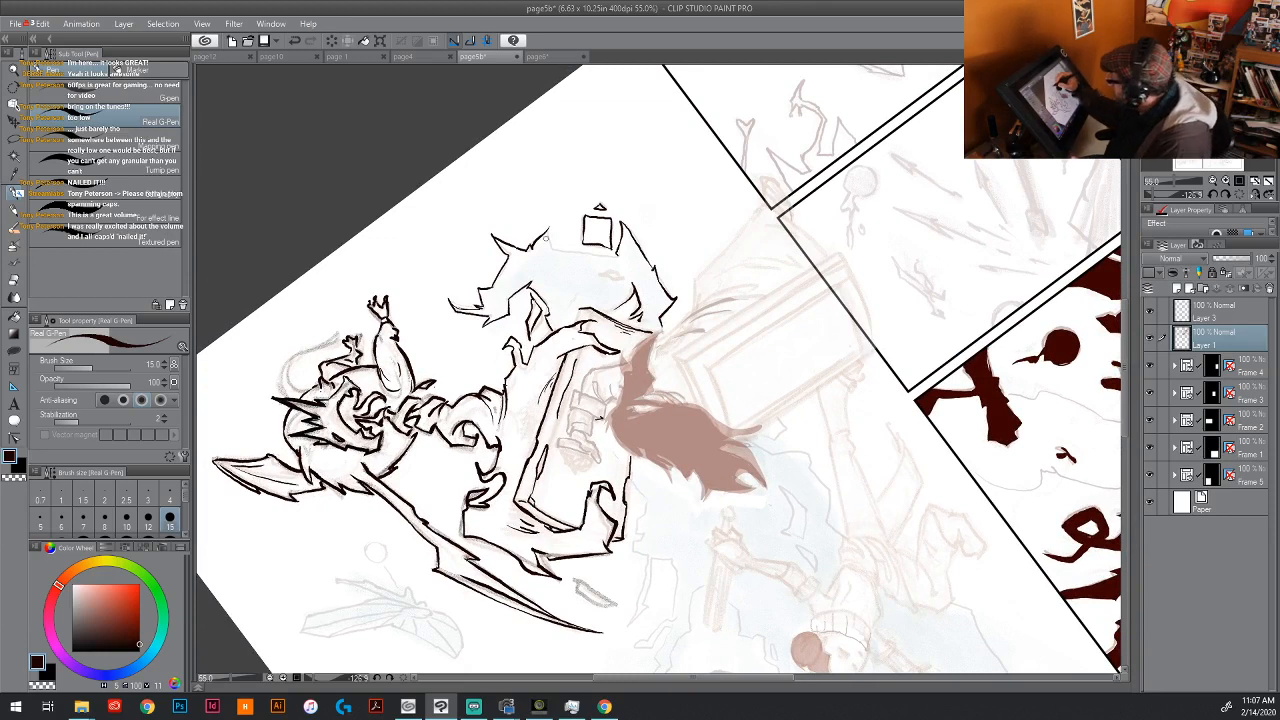
pyautogui.moveTo(550, 231)
pyautogui.mouseDown()
pyautogui.moveTo(554, 261)
pyautogui.moveTo(617, 257)
pyautogui.moveTo(549, 247)
pyautogui.mouseUp()
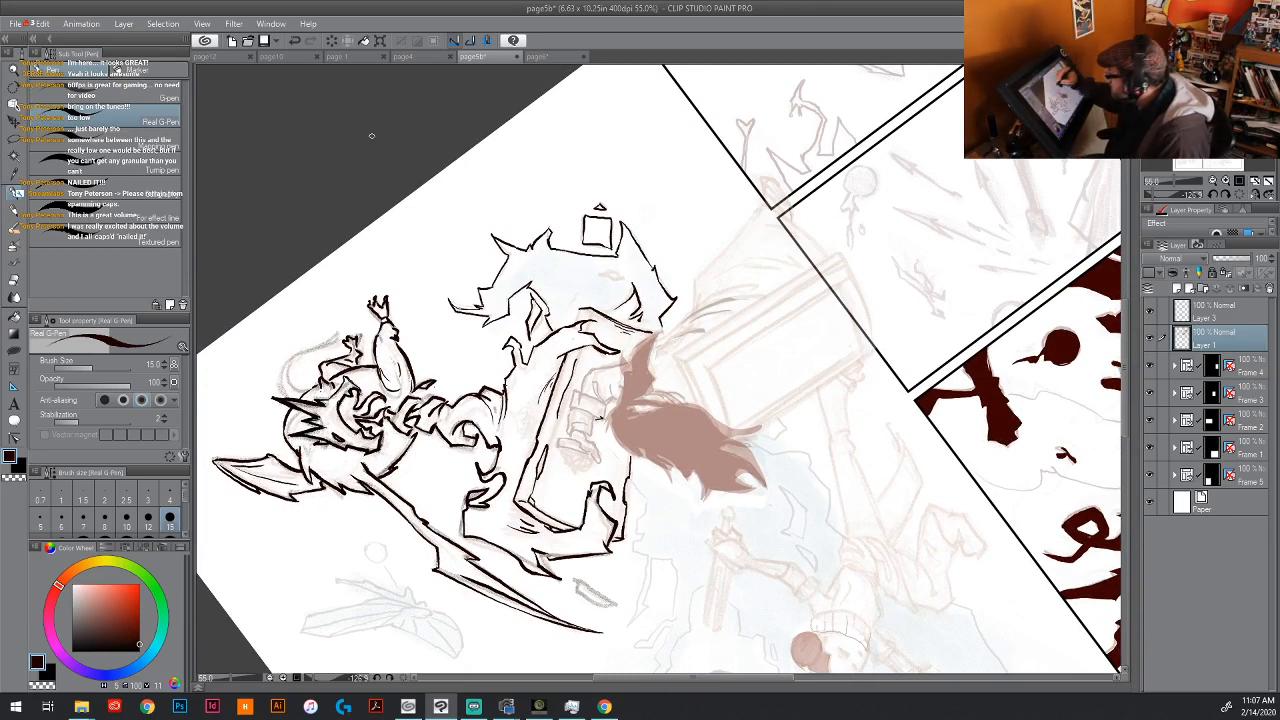
# Step: Review the overlapping panel art on page10 and page5, and return to the uninked lower figures on page5b
pyautogui.click(270, 56)
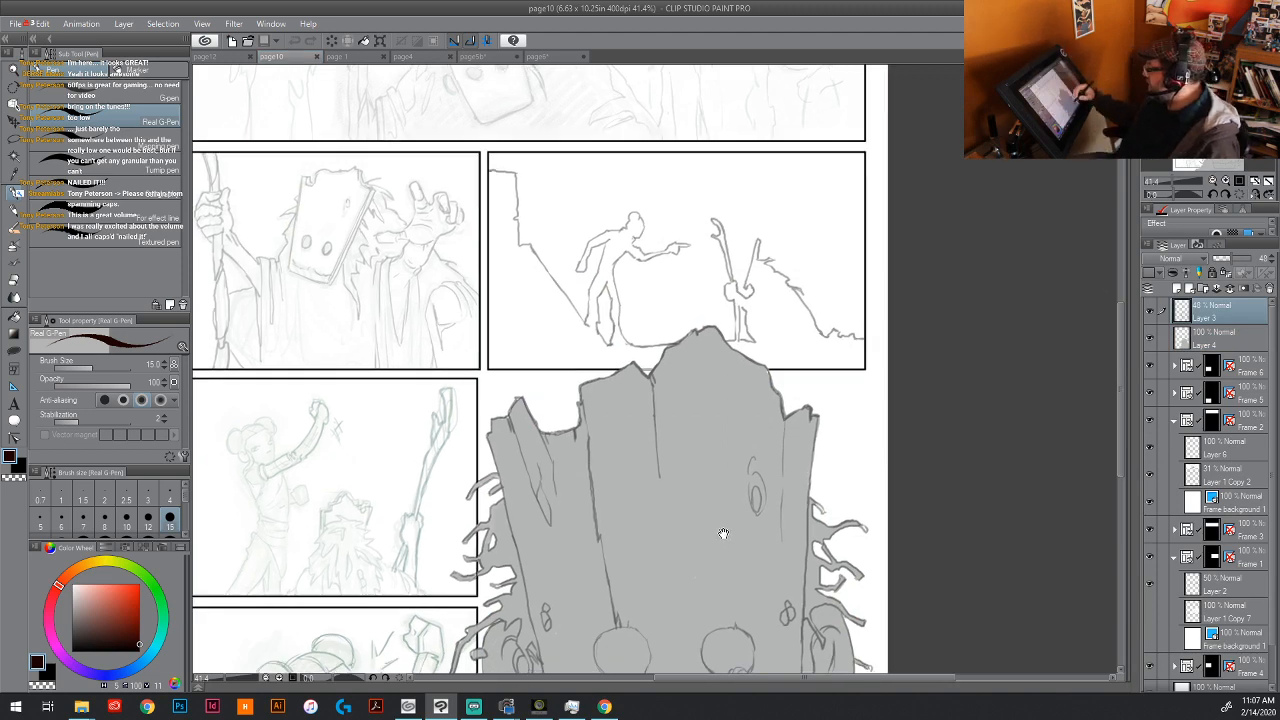
pyautogui.moveTo(723, 533); pyautogui.dragTo(786, 314)
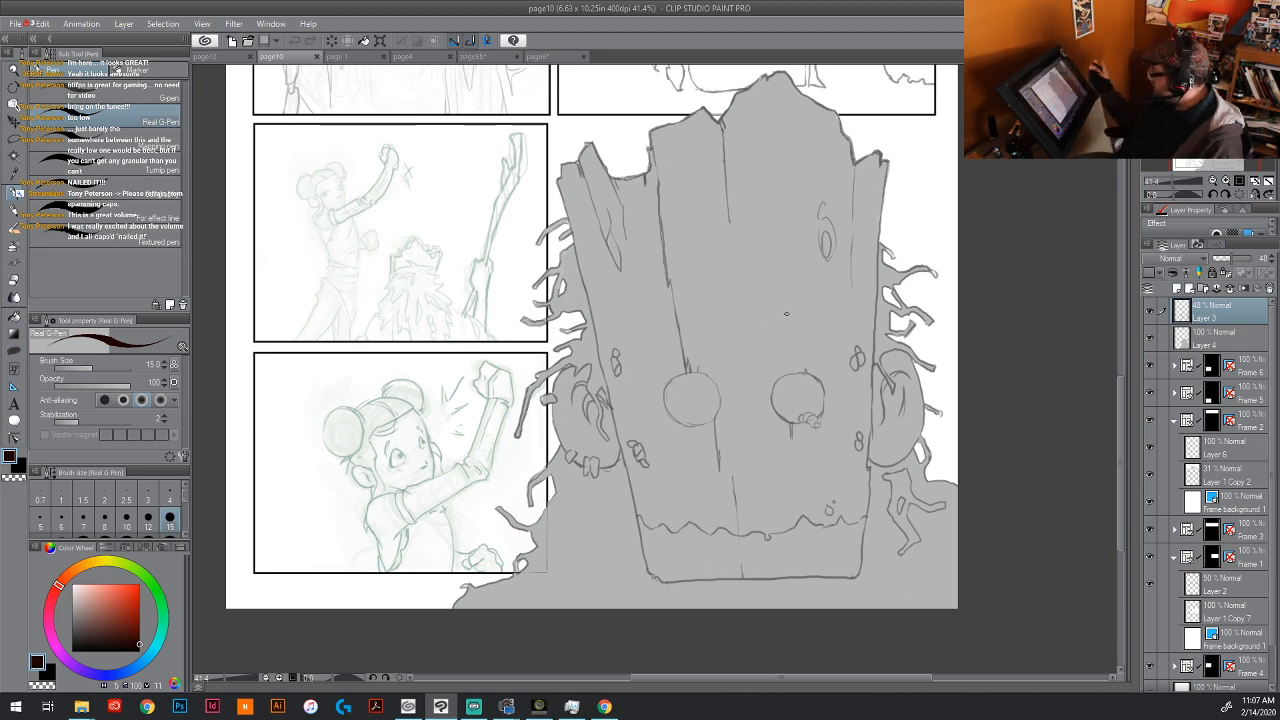
pyautogui.click(540, 56)
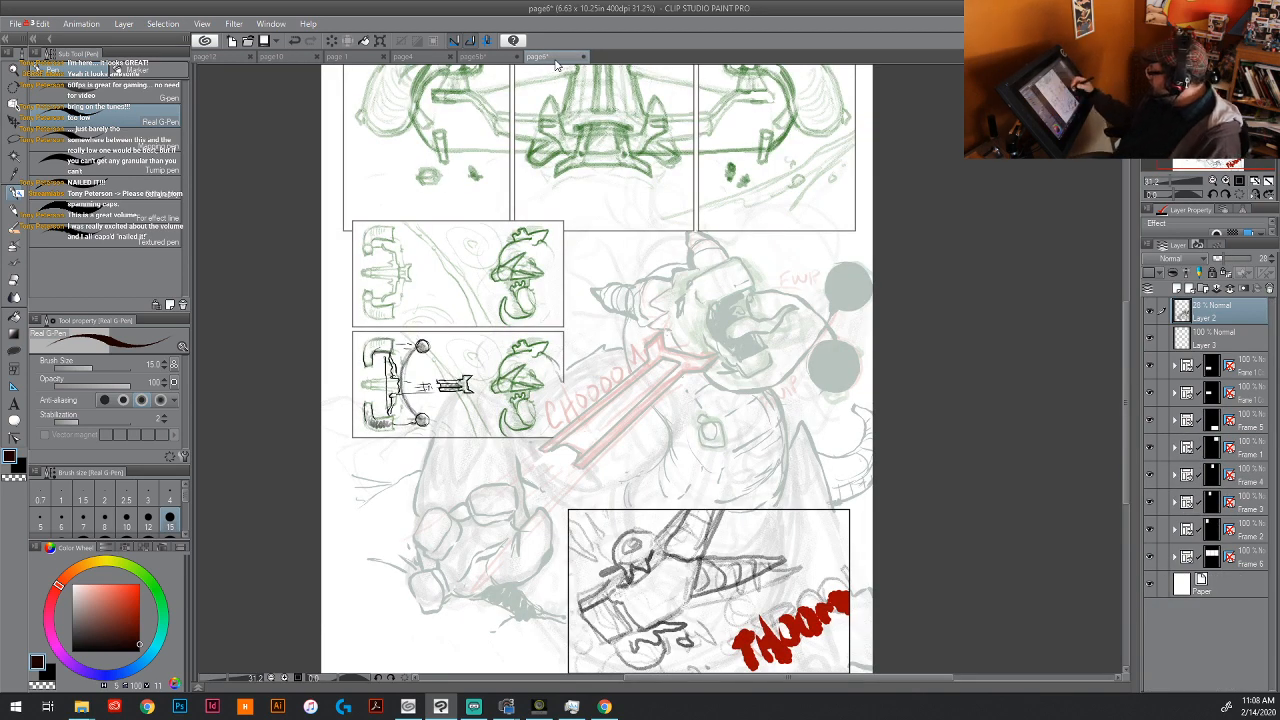
pyautogui.click(506, 57)
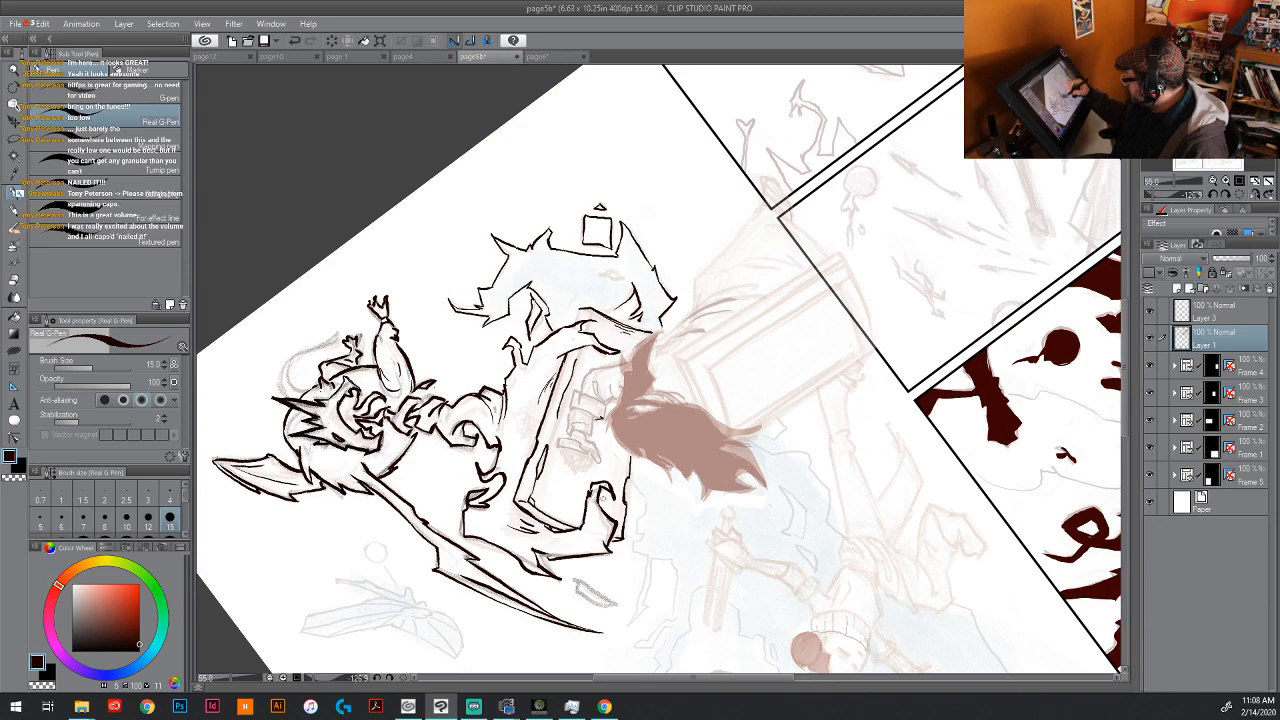
pyautogui.moveTo(753, 629); pyautogui.dragTo(626, 380)
pyautogui.moveTo(854, 517); pyautogui.dragTo(758, 403)
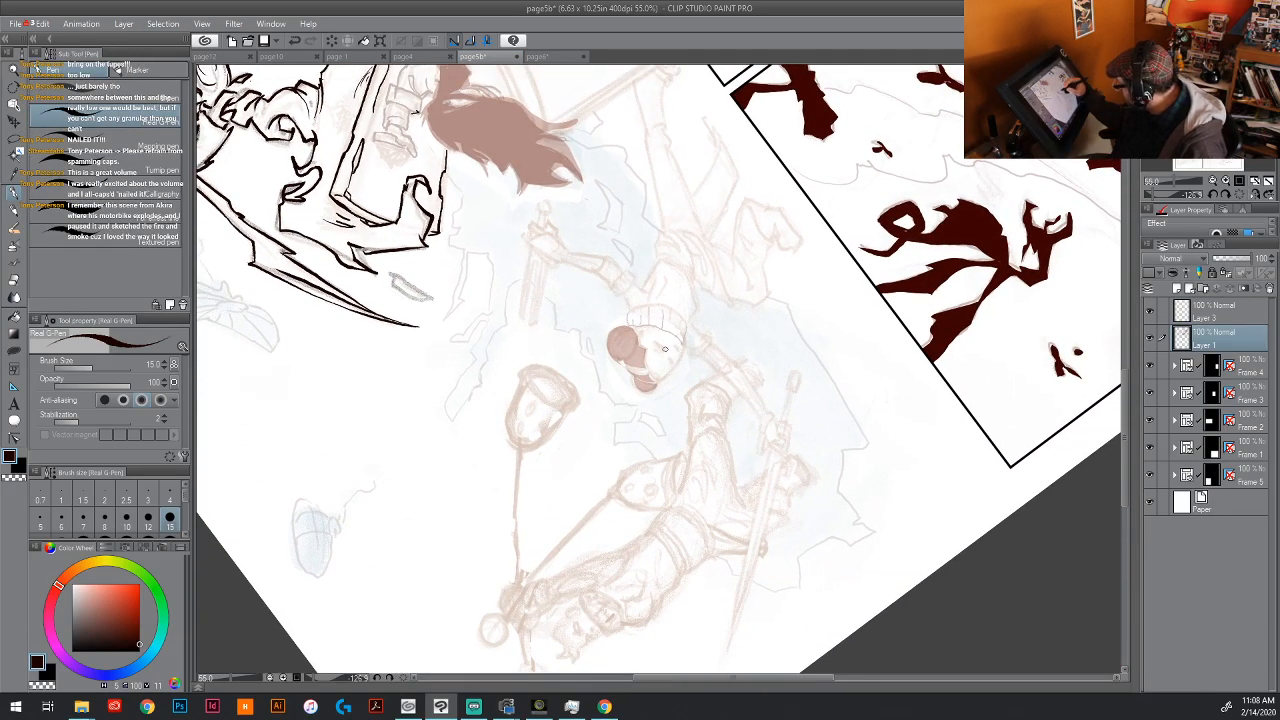
# Step: Ink the facial features of the white-masked figure and the jagged outer edge of the flowing brown hair beside the slab
pyautogui.moveTo(664, 348)
pyautogui.mouseDown()
pyautogui.moveTo(670, 366)
pyautogui.moveTo(674, 353)
pyautogui.moveTo(642, 374)
pyautogui.mouseUp()
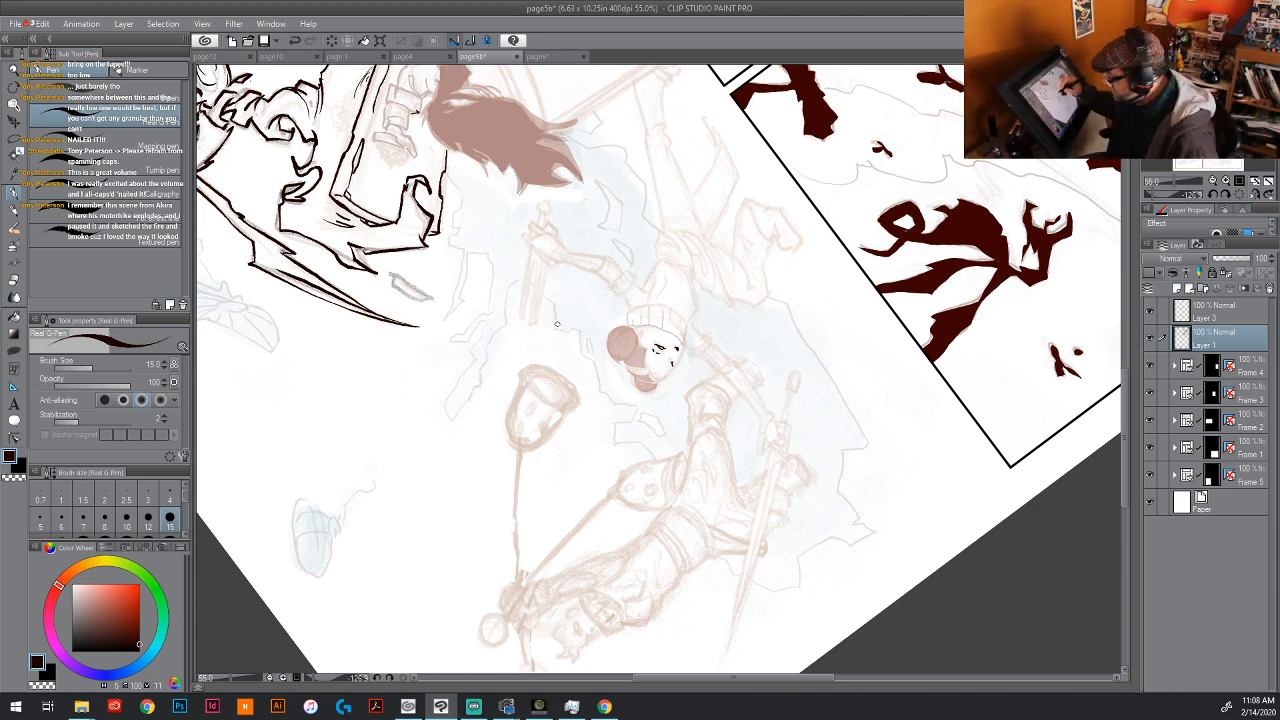
pyautogui.moveTo(560, 350); pyautogui.dragTo(565, 535)
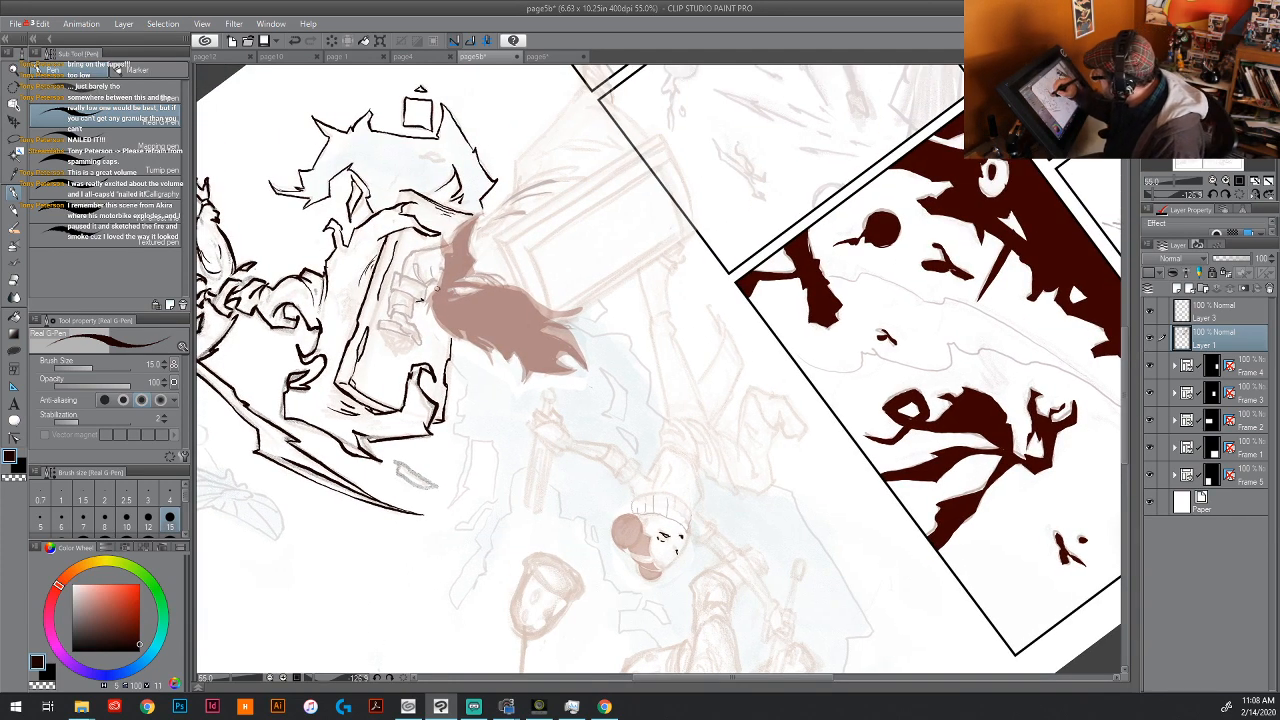
pyautogui.moveTo(437, 289)
pyautogui.mouseDown()
pyautogui.moveTo(420, 309)
pyautogui.moveTo(477, 345)
pyautogui.mouseUp()
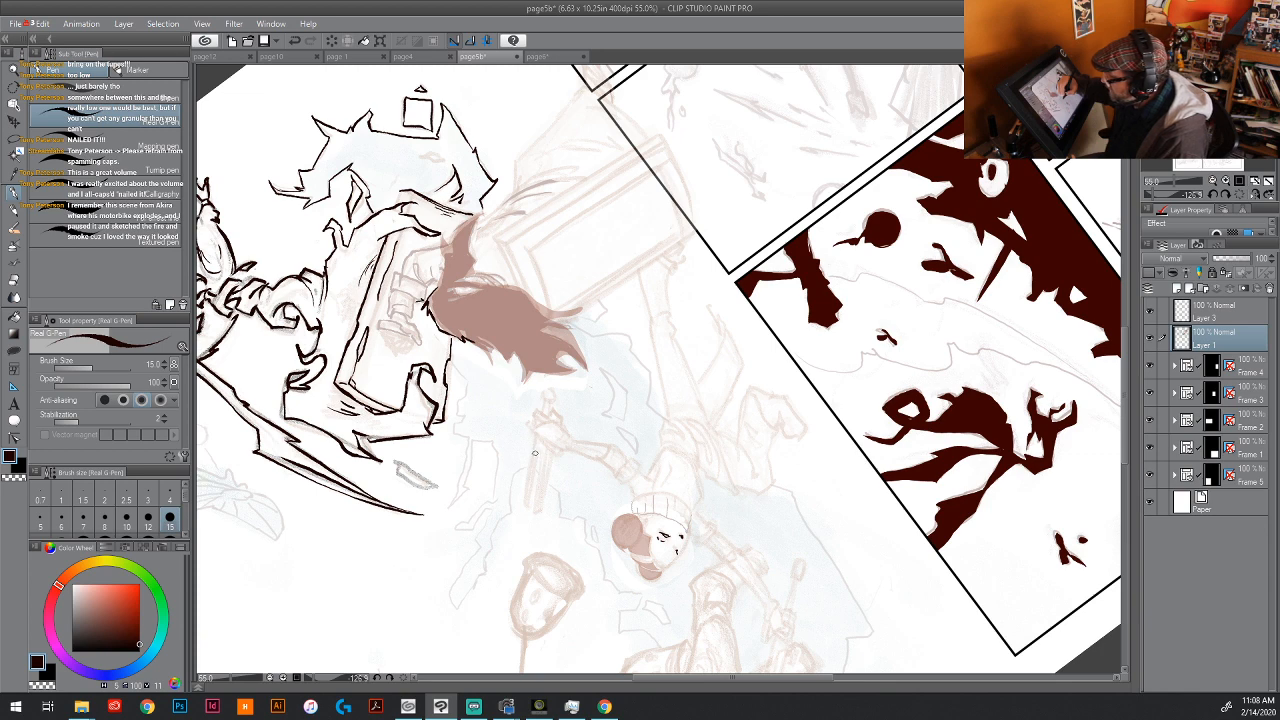
pyautogui.moveTo(467, 341)
pyautogui.mouseDown()
pyautogui.moveTo(494, 367)
pyautogui.moveTo(488, 352)
pyautogui.mouseUp()
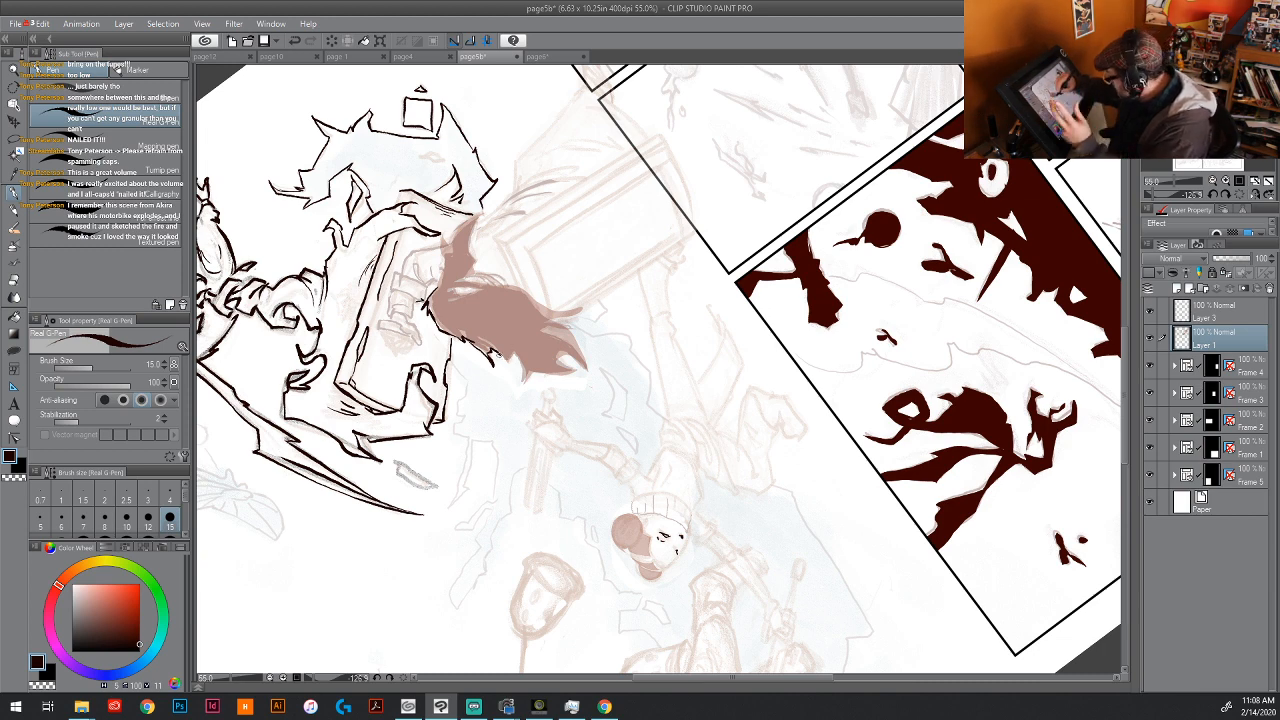
pyautogui.moveTo(498, 352); pyautogui.dragTo(525, 385)
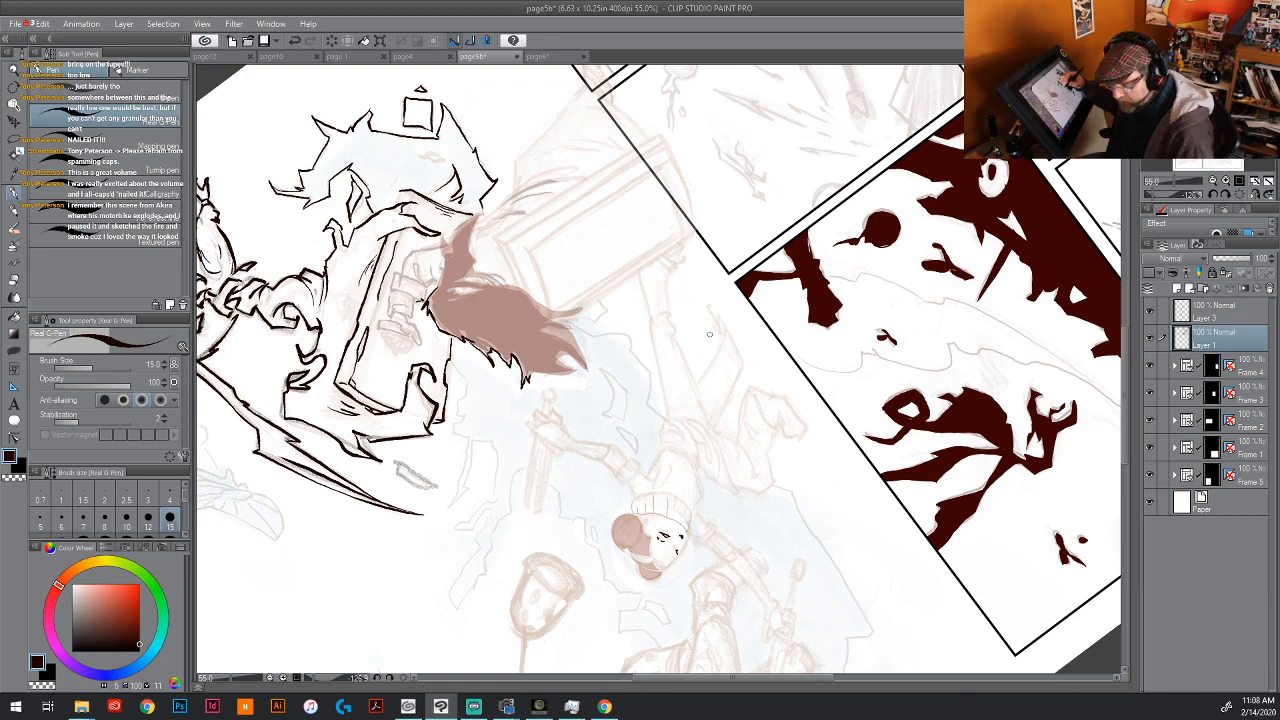
# Step: Ink the brown hair's strands around the small face gap, its curved lower edge and its forked, pointed tip
pyautogui.press('r')
pyautogui.moveTo(745, 343); pyautogui.dragTo(648, 365)
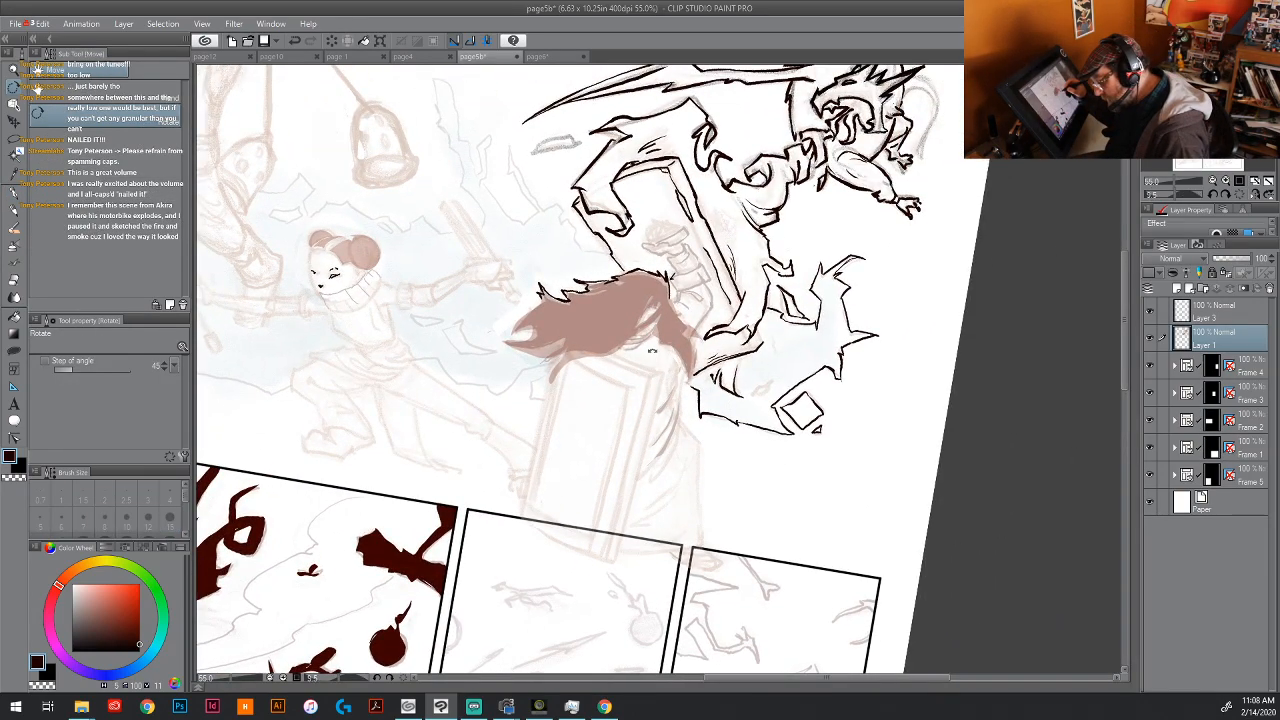
pyautogui.press('p')
pyautogui.moveTo(656, 307)
pyautogui.mouseDown()
pyautogui.moveTo(646, 300)
pyautogui.moveTo(636, 325)
pyautogui.moveTo(656, 310)
pyautogui.moveTo(657, 347)
pyautogui.mouseUp()
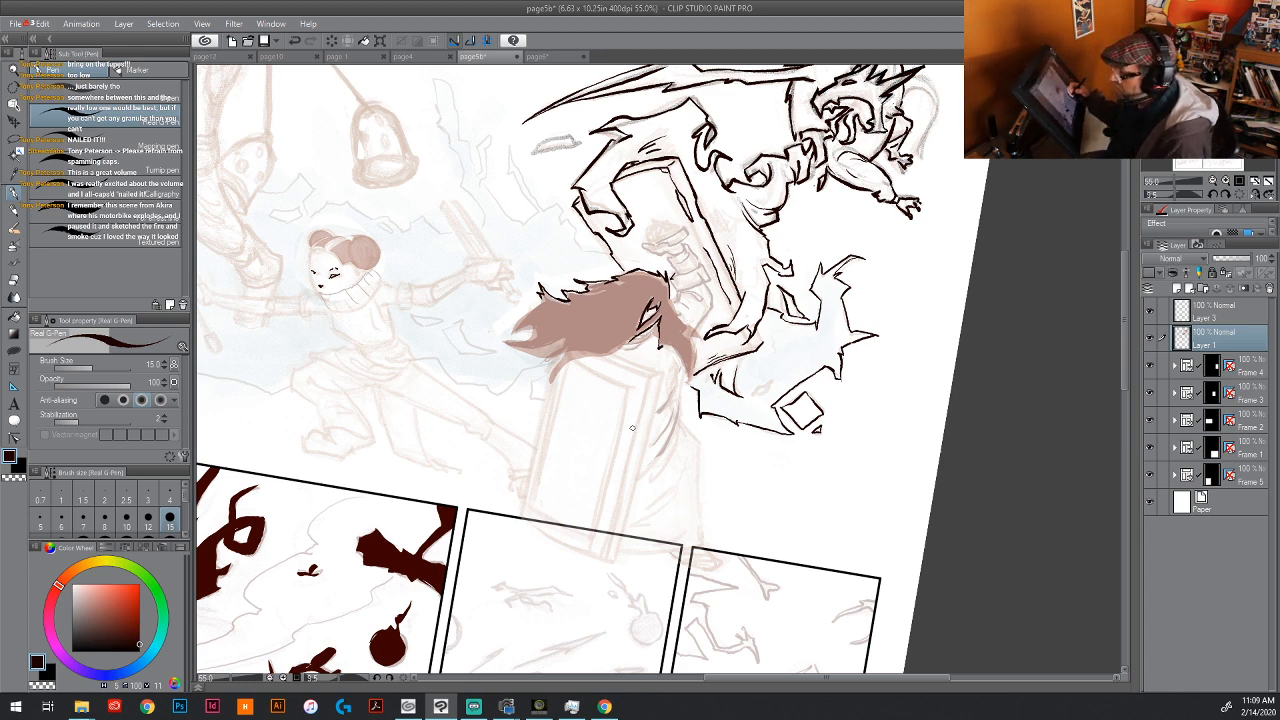
pyautogui.moveTo(549, 391)
pyautogui.mouseDown()
pyautogui.moveTo(562, 368)
pyautogui.moveTo(637, 337)
pyautogui.mouseUp()
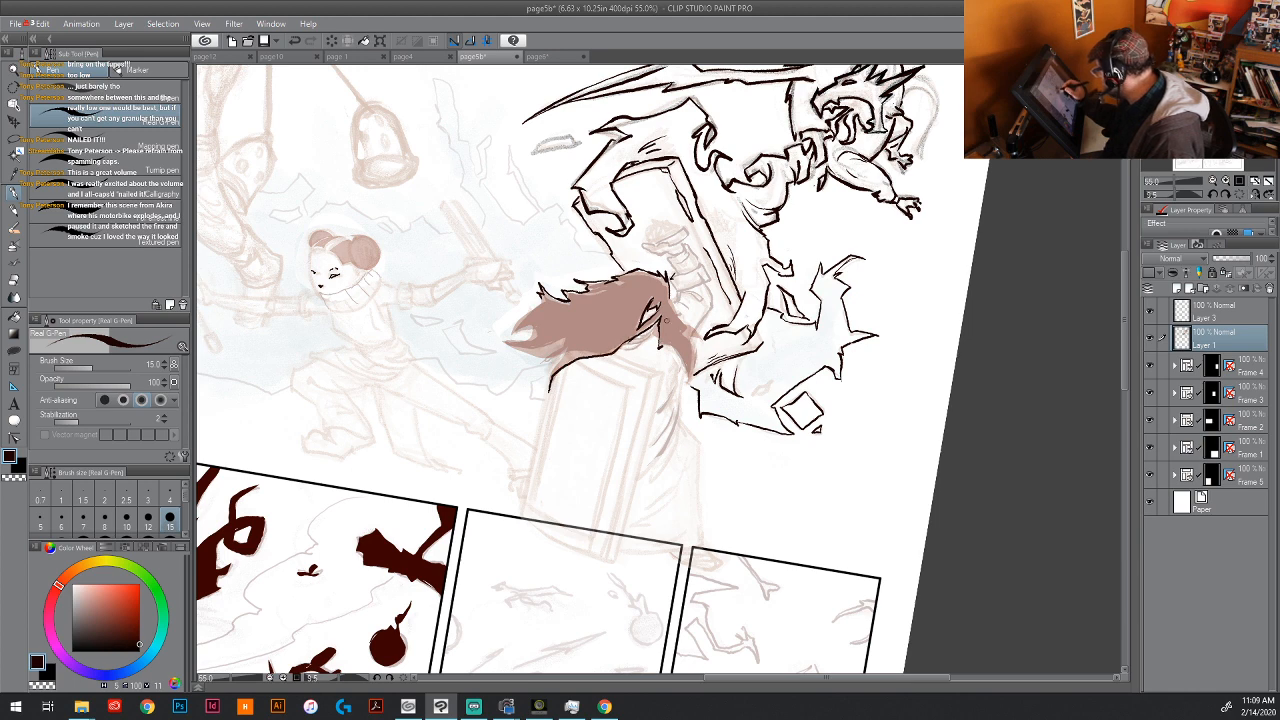
pyautogui.moveTo(548, 392)
pyautogui.mouseDown()
pyautogui.moveTo(566, 352)
pyautogui.moveTo(532, 352)
pyautogui.moveTo(546, 360)
pyautogui.moveTo(565, 355)
pyautogui.moveTo(520, 342)
pyautogui.moveTo(540, 340)
pyautogui.moveTo(545, 320)
pyautogui.mouseUp()
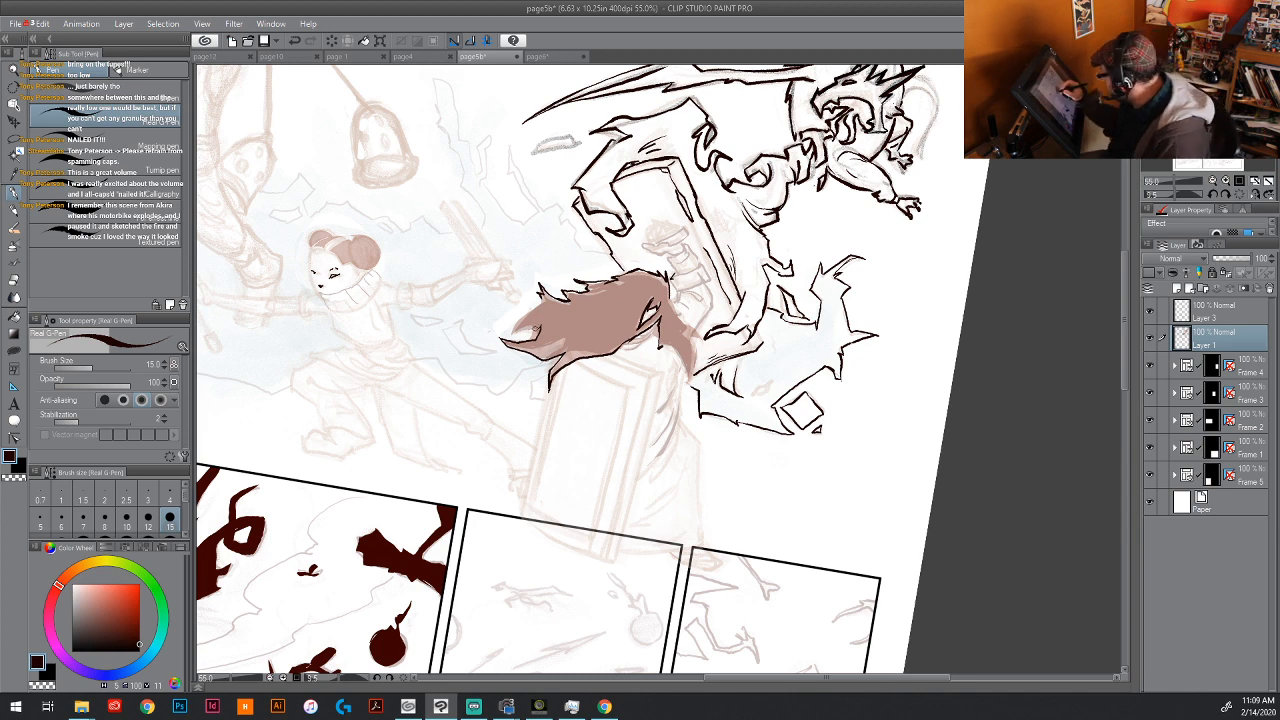
pyautogui.moveTo(534, 327)
pyautogui.mouseDown()
pyautogui.moveTo(513, 332)
pyautogui.moveTo(540, 305)
pyautogui.mouseUp()
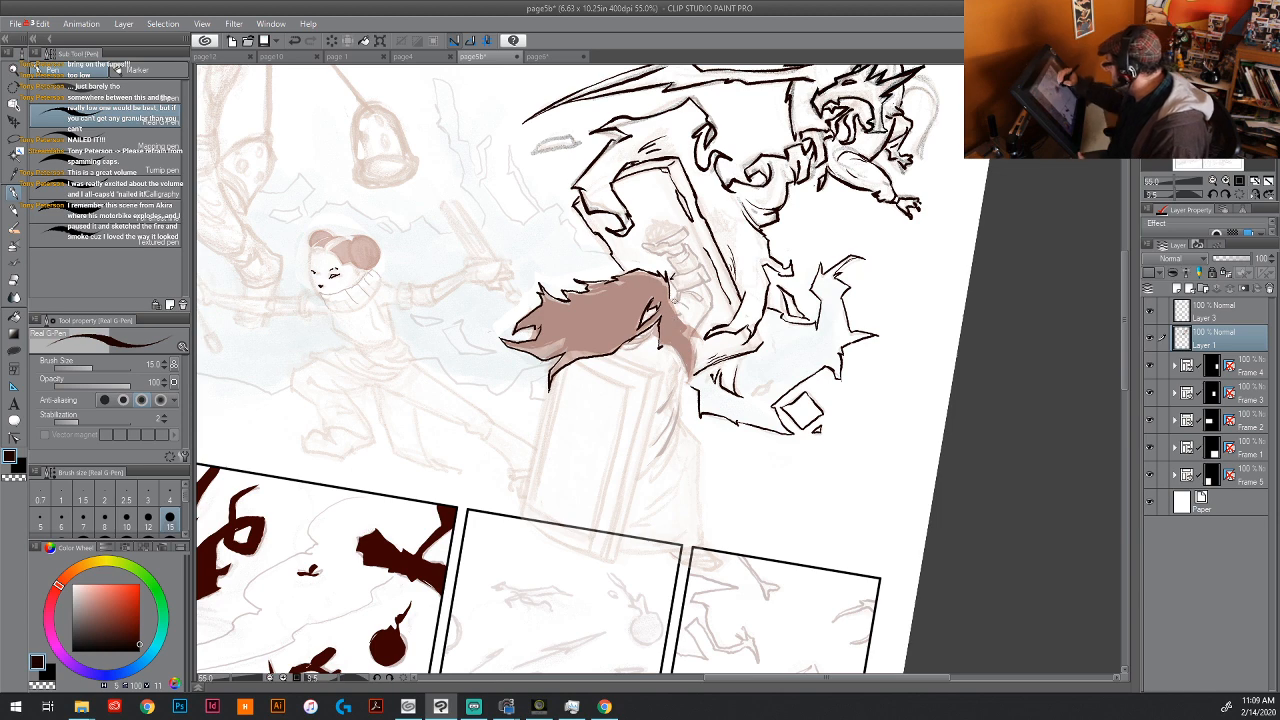
# Step: Add inner strand lines to the brown hair, along its upper edge, at the crown and beside the face gap
pyautogui.moveTo(670, 298)
pyautogui.mouseDown()
pyautogui.moveTo(702, 342)
pyautogui.moveTo(692, 338)
pyautogui.moveTo(690, 386)
pyautogui.moveTo(671, 330)
pyautogui.mouseUp()
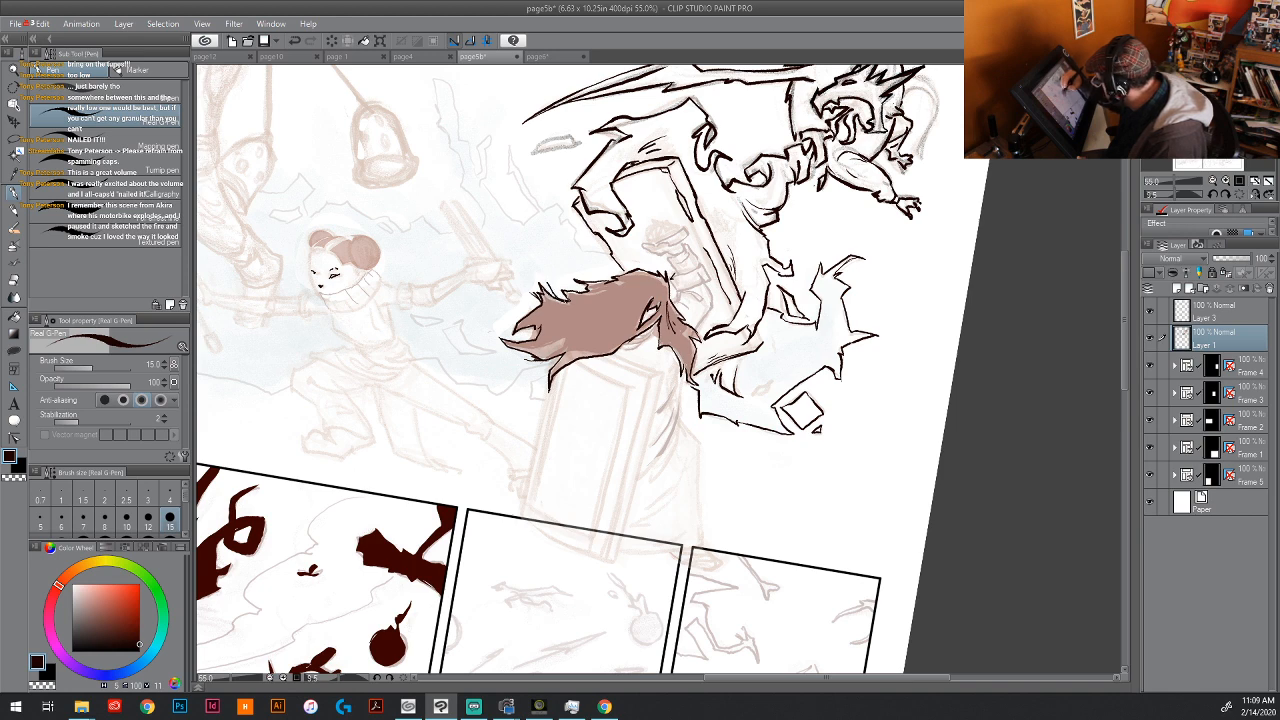
pyautogui.moveTo(568, 302)
pyautogui.mouseDown()
pyautogui.moveTo(553, 289)
pyautogui.moveTo(511, 322)
pyautogui.moveTo(531, 313)
pyautogui.mouseUp()
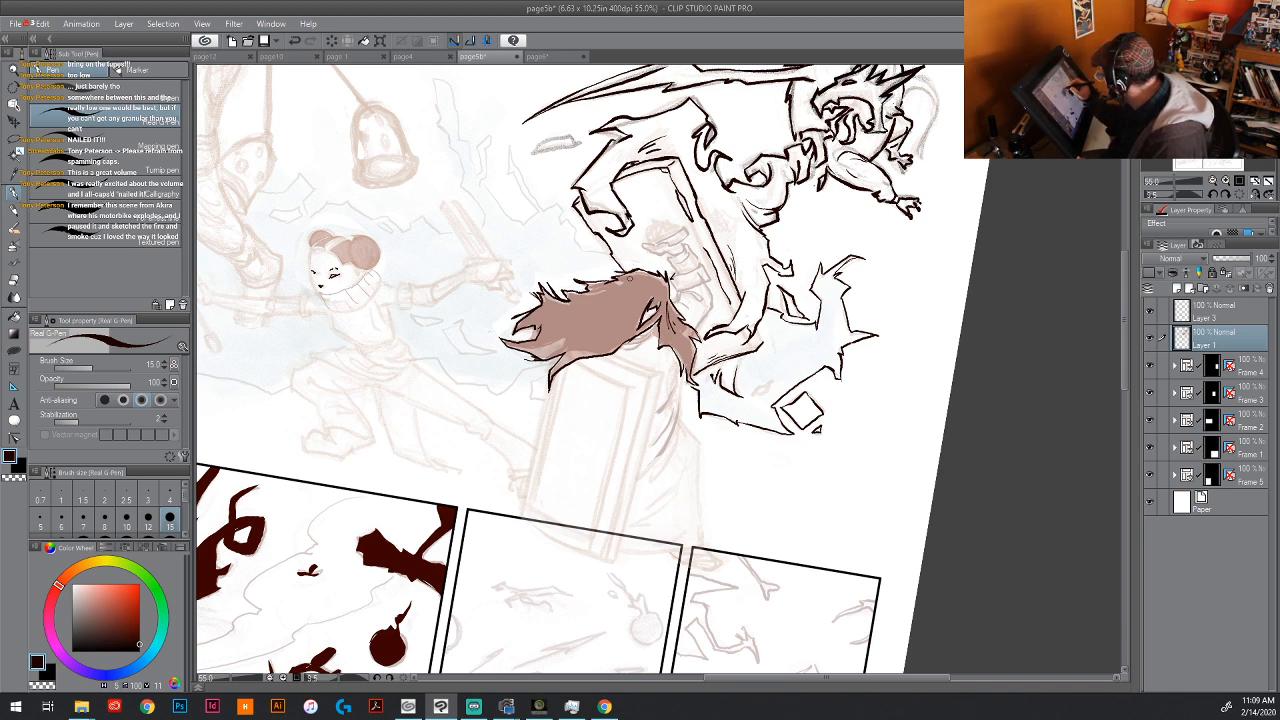
pyautogui.moveTo(630, 281)
pyautogui.mouseDown()
pyautogui.moveTo(614, 298)
pyautogui.moveTo(632, 299)
pyautogui.moveTo(629, 281)
pyautogui.moveTo(643, 293)
pyautogui.mouseUp()
pyautogui.moveTo(650, 289)
pyautogui.mouseDown()
pyautogui.moveTo(639, 345)
pyautogui.moveTo(650, 333)
pyautogui.moveTo(633, 346)
pyautogui.moveTo(655, 343)
pyautogui.mouseUp()
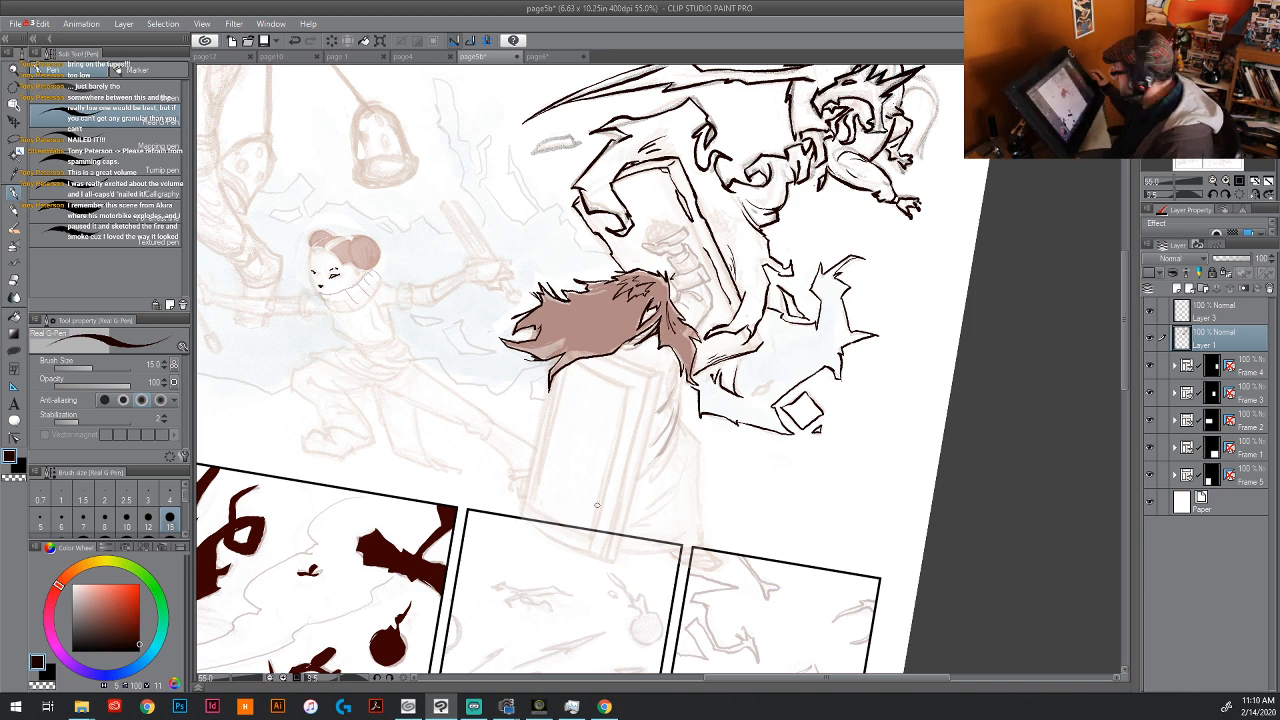
# Step: Ink the short hair strands falling behind the face and neck, and touch up the hair's far pointed tip
pyautogui.moveTo(658, 352)
pyautogui.mouseDown()
pyautogui.moveTo(674, 366)
pyautogui.moveTo(700, 351)
pyautogui.mouseUp()
pyautogui.moveTo(700, 346)
pyautogui.mouseDown()
pyautogui.moveTo(700, 391)
pyautogui.moveTo(685, 385)
pyautogui.mouseUp()
pyautogui.moveTo(690, 359); pyautogui.dragTo(681, 381)
pyautogui.moveTo(703, 331)
pyautogui.mouseDown()
pyautogui.moveTo(695, 343)
pyautogui.moveTo(667, 302)
pyautogui.mouseUp()
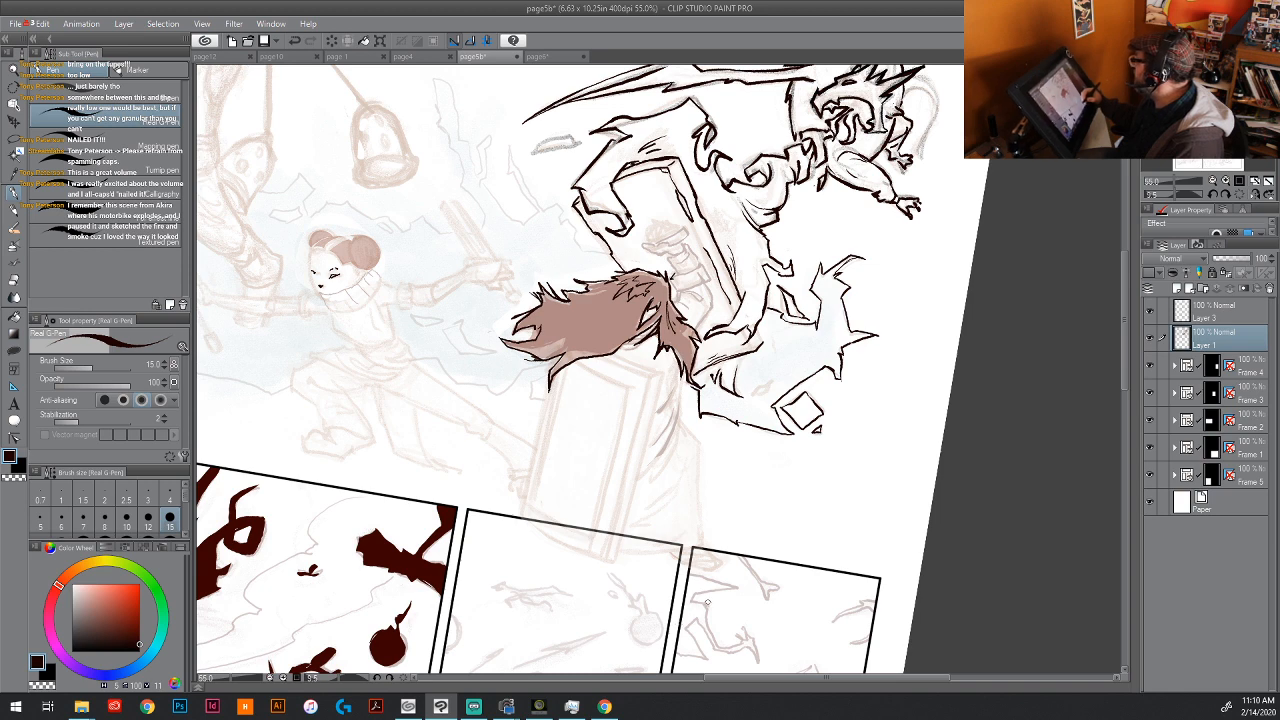
pyautogui.moveTo(551, 368)
pyautogui.mouseDown()
pyautogui.moveTo(542, 388)
pyautogui.moveTo(556, 362)
pyautogui.moveTo(498, 333)
pyautogui.mouseUp()
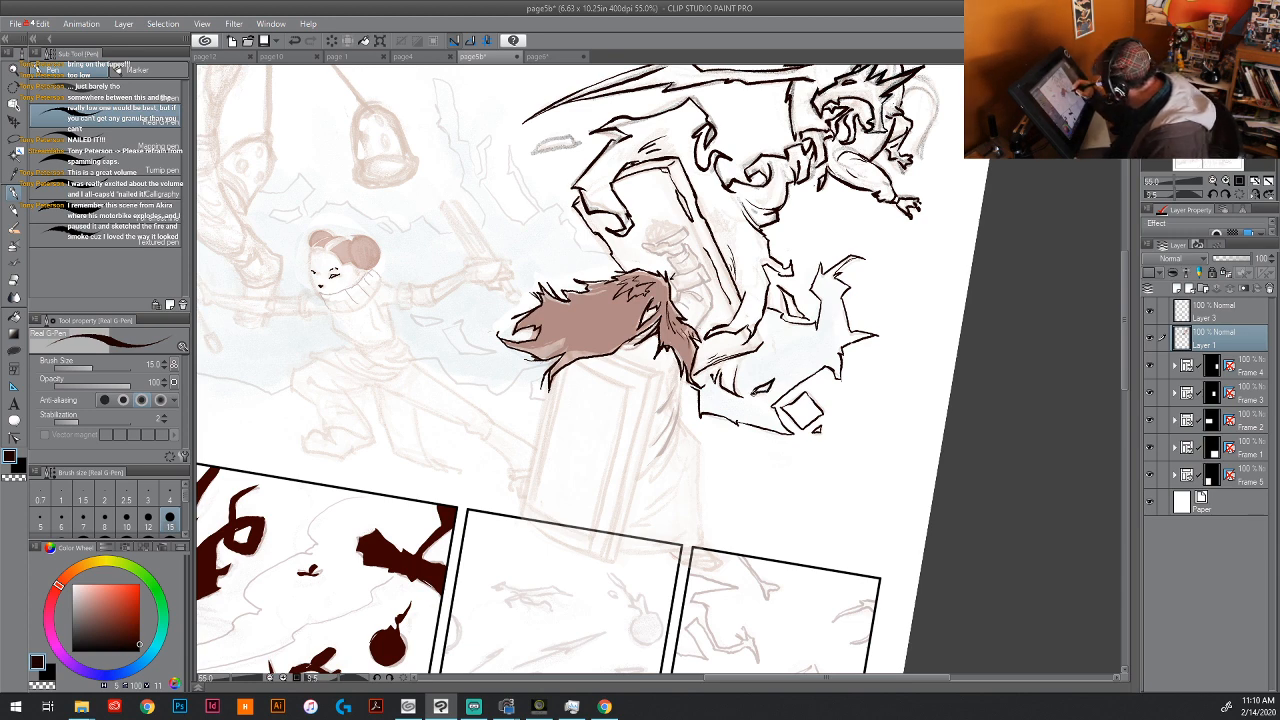
# Step: Add accent lines to the end and inner edge of the rectangular slab behind the hair
pyautogui.moveTo(734, 371)
pyautogui.mouseDown()
pyautogui.moveTo(756, 342)
pyautogui.moveTo(751, 355)
pyautogui.mouseUp()
pyautogui.moveTo(726, 309); pyautogui.dragTo(734, 302)
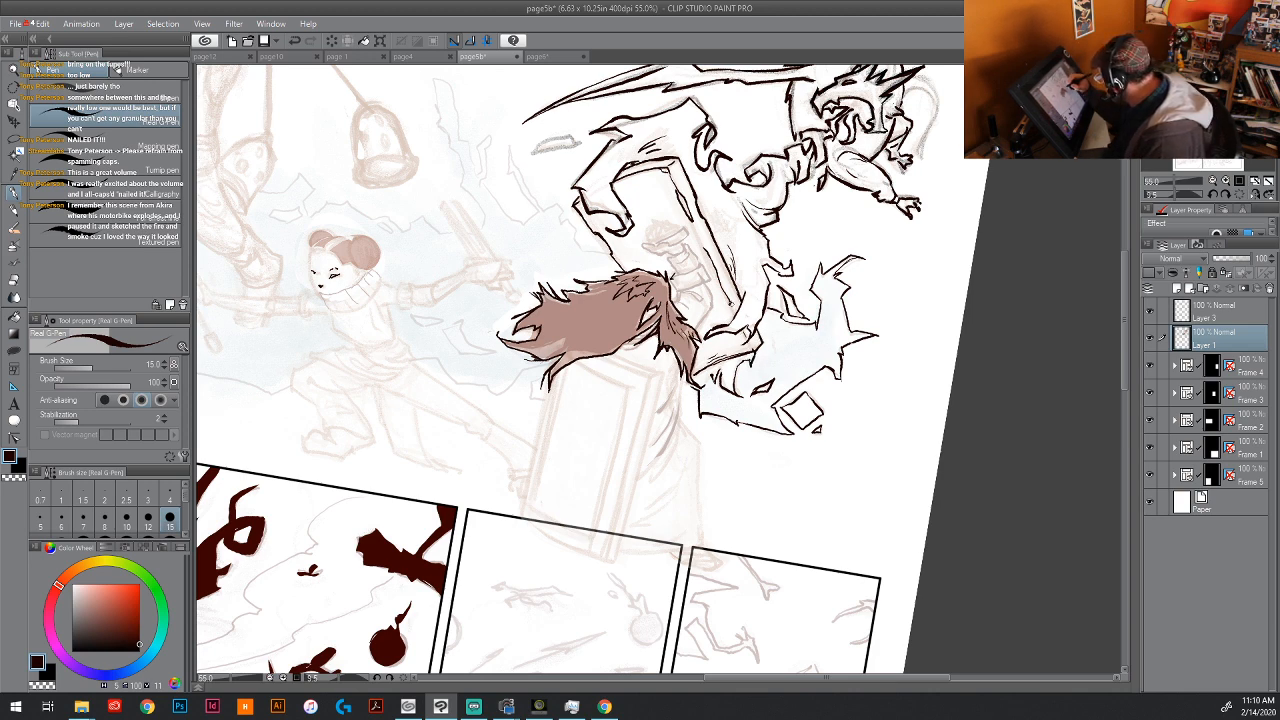
pyautogui.moveTo(695, 226); pyautogui.dragTo(714, 273)
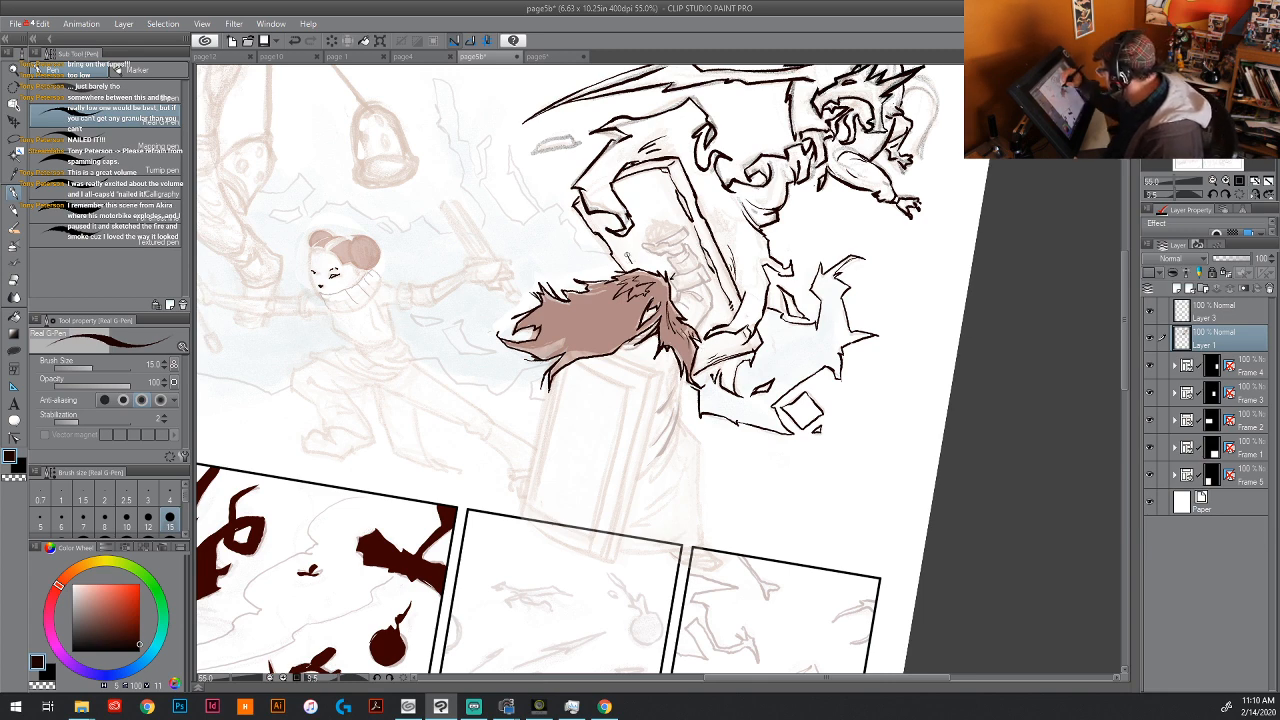
# Step: Ink the clenched fist with its finger lines in front of the slab, along with the banded wrist below it
pyautogui.moveTo(661, 243)
pyautogui.mouseDown()
pyautogui.moveTo(642, 247)
pyautogui.moveTo(667, 252)
pyautogui.moveTo(692, 234)
pyautogui.moveTo(665, 240)
pyautogui.moveTo(682, 228)
pyautogui.moveTo(670, 226)
pyautogui.mouseUp()
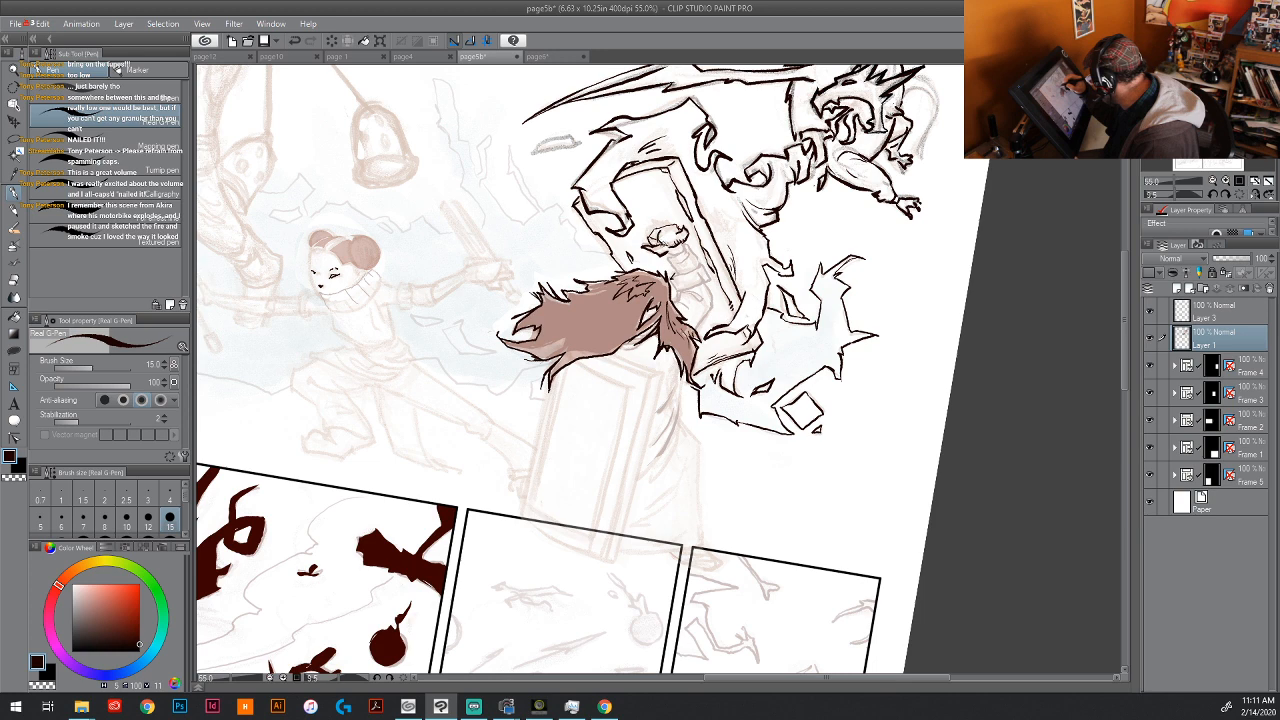
pyautogui.moveTo(675, 228); pyautogui.dragTo(675, 240)
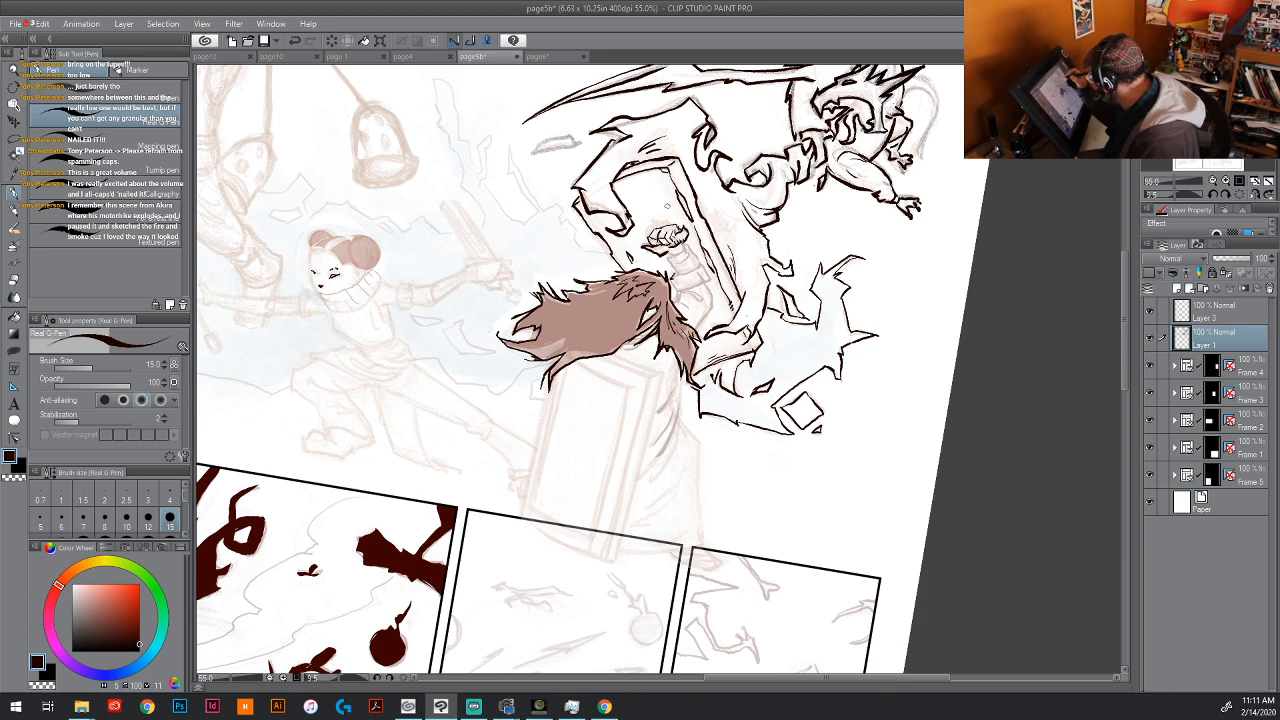
pyautogui.moveTo(664, 257)
pyautogui.mouseDown()
pyautogui.moveTo(685, 259)
pyautogui.moveTo(690, 244)
pyautogui.moveTo(697, 260)
pyautogui.moveTo(680, 275)
pyautogui.moveTo(696, 263)
pyautogui.mouseUp()
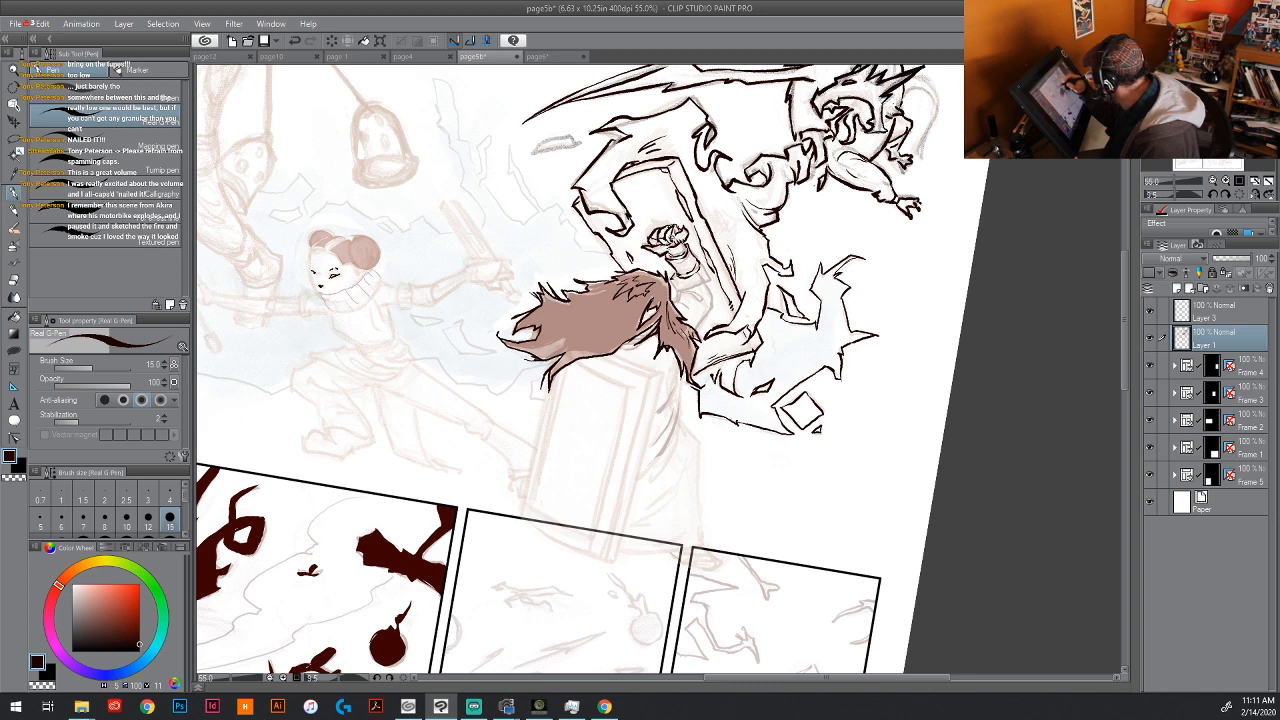
# Step: Clear the inked fist above the wrist, keeping the wrist lines in front of the slab
pyautogui.hotkey('ctrl', 'z')
pyautogui.hotkey('ctrl', 'z')
pyautogui.hotkey('ctrl', 'z')
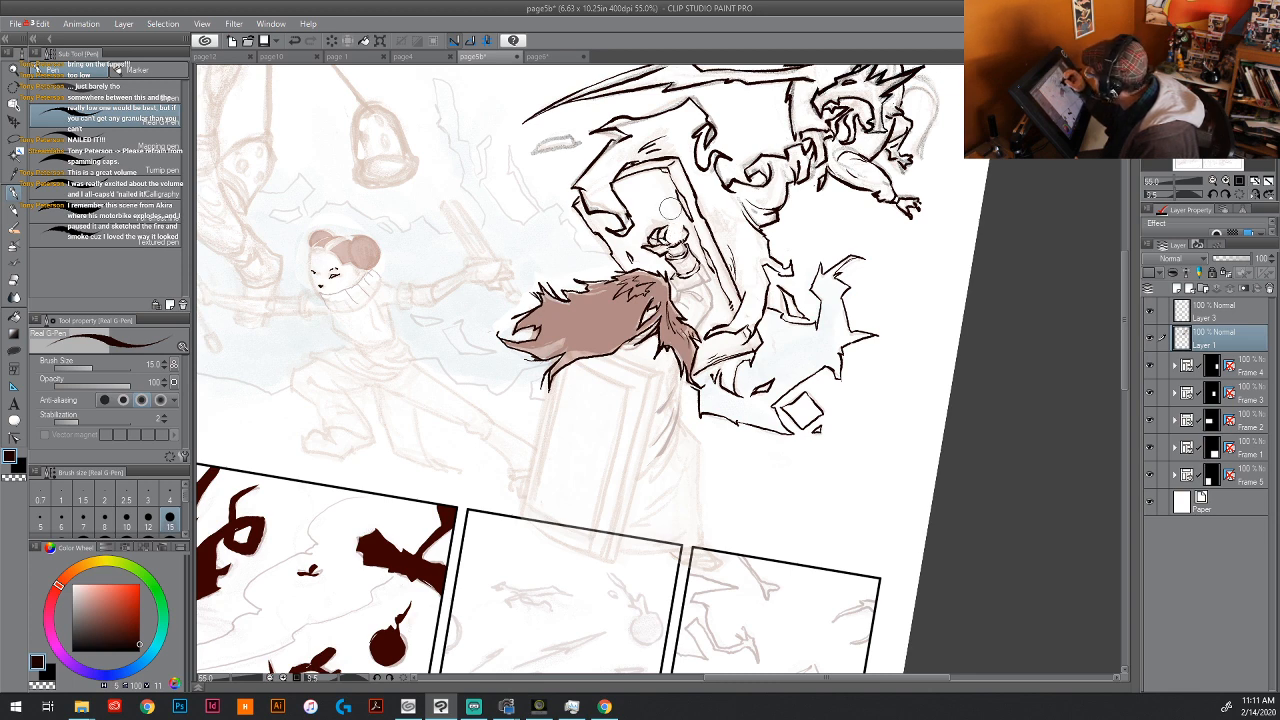
pyautogui.moveTo(662, 237); pyautogui.dragTo(672, 224)
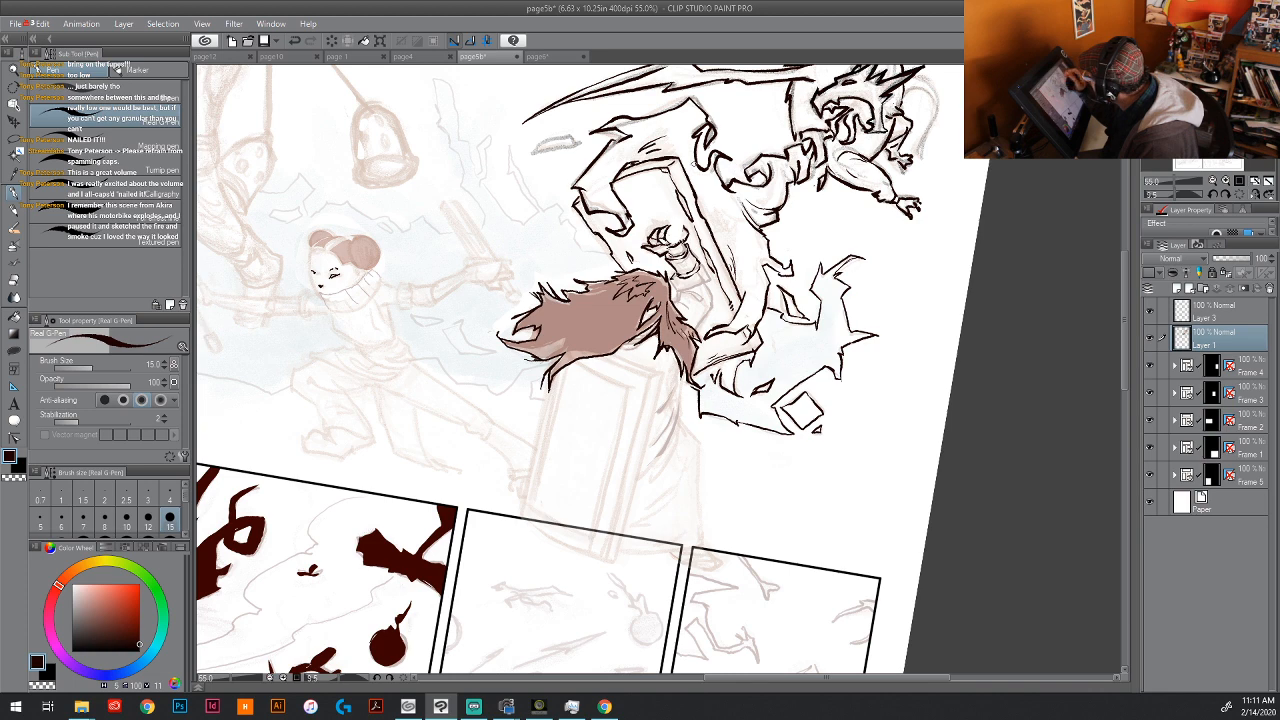
pyautogui.hotkey('ctrl', 'z')
pyautogui.hotkey('ctrl', 'z')
pyautogui.hotkey('ctrl', 'z')
pyautogui.hotkey('ctrl', 'z')
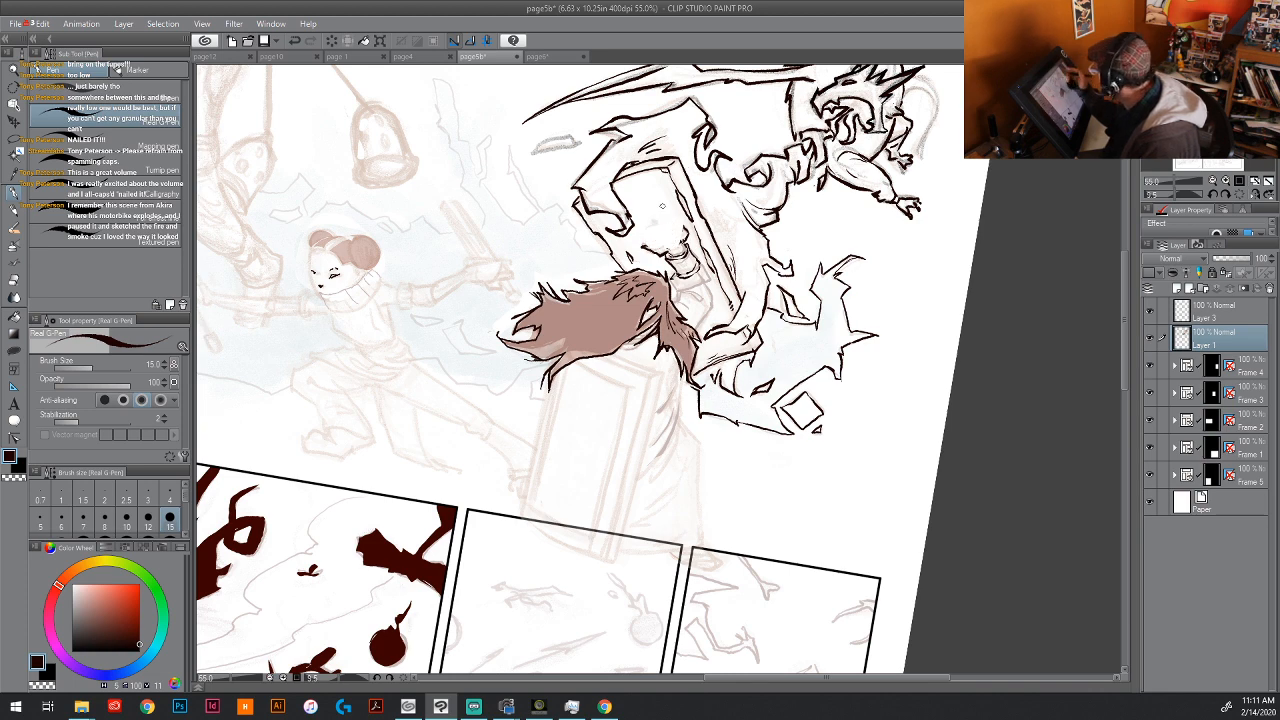
# Step: Make Layer 3 the drawing layer, lower its opacity to 38%, and keep black as the drawing colour
pyautogui.press('x')
pyautogui.click(1156, 313)
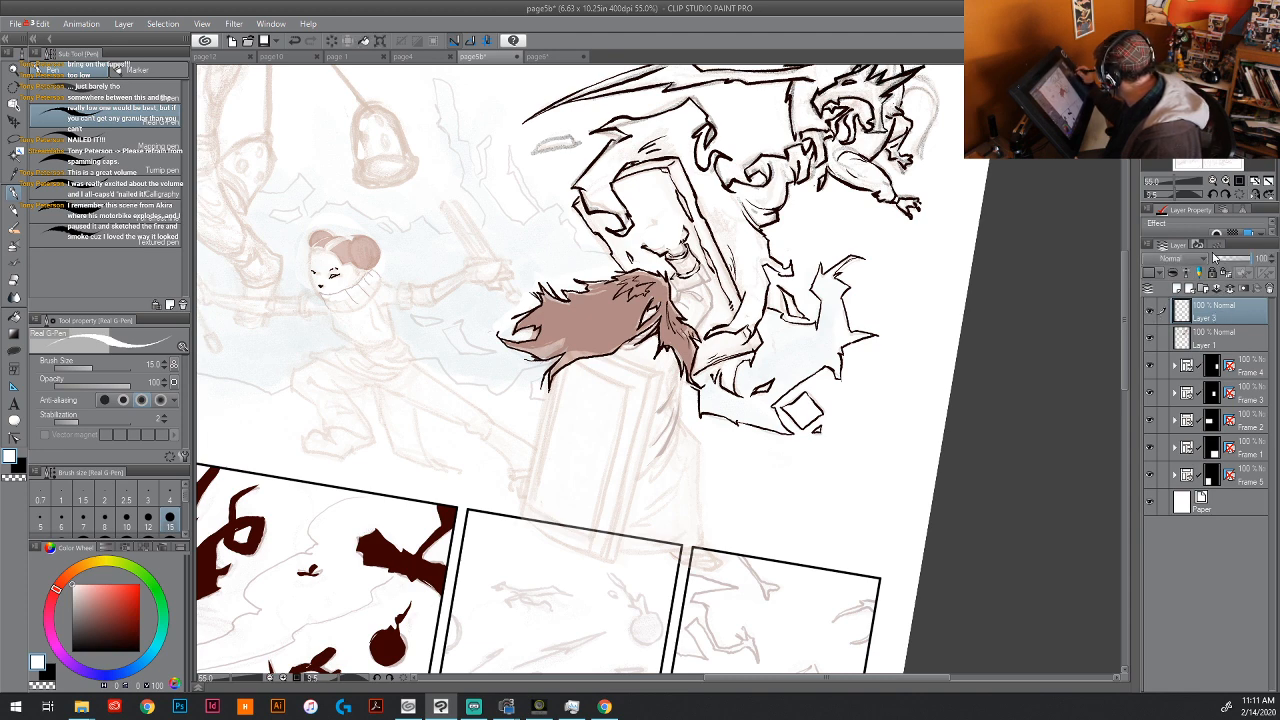
pyautogui.click(1231, 258)
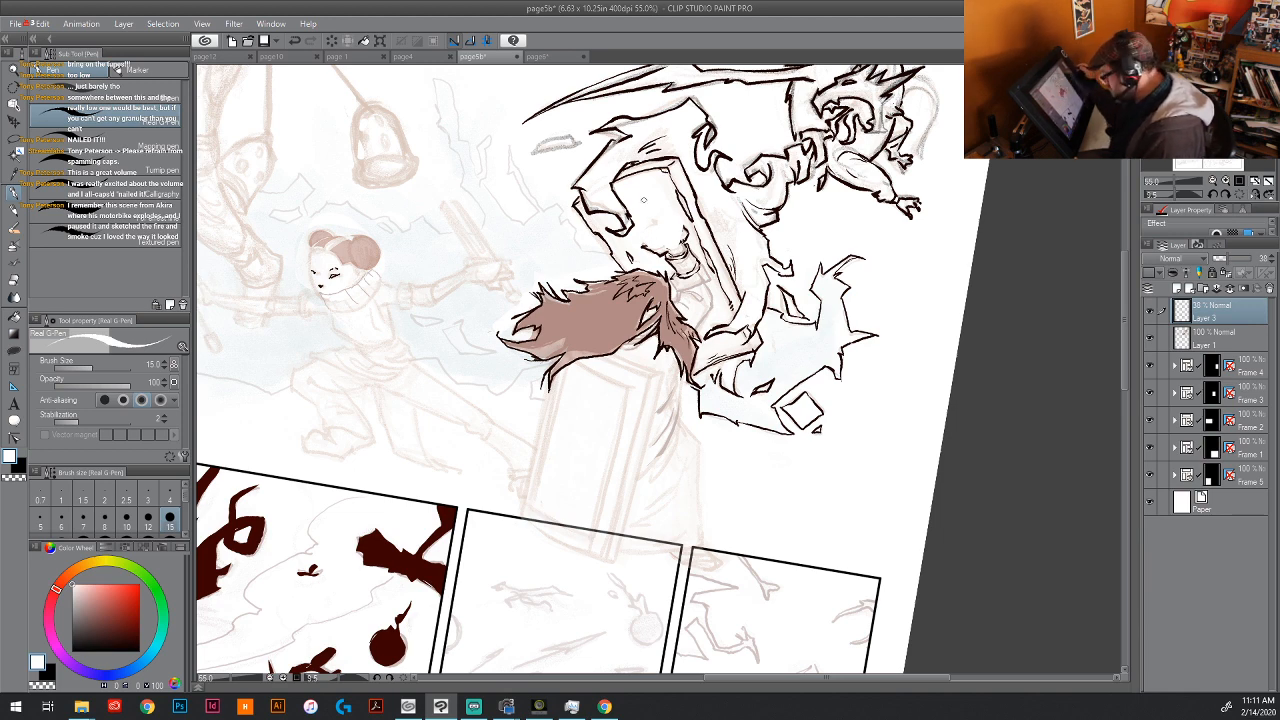
pyautogui.press('x')
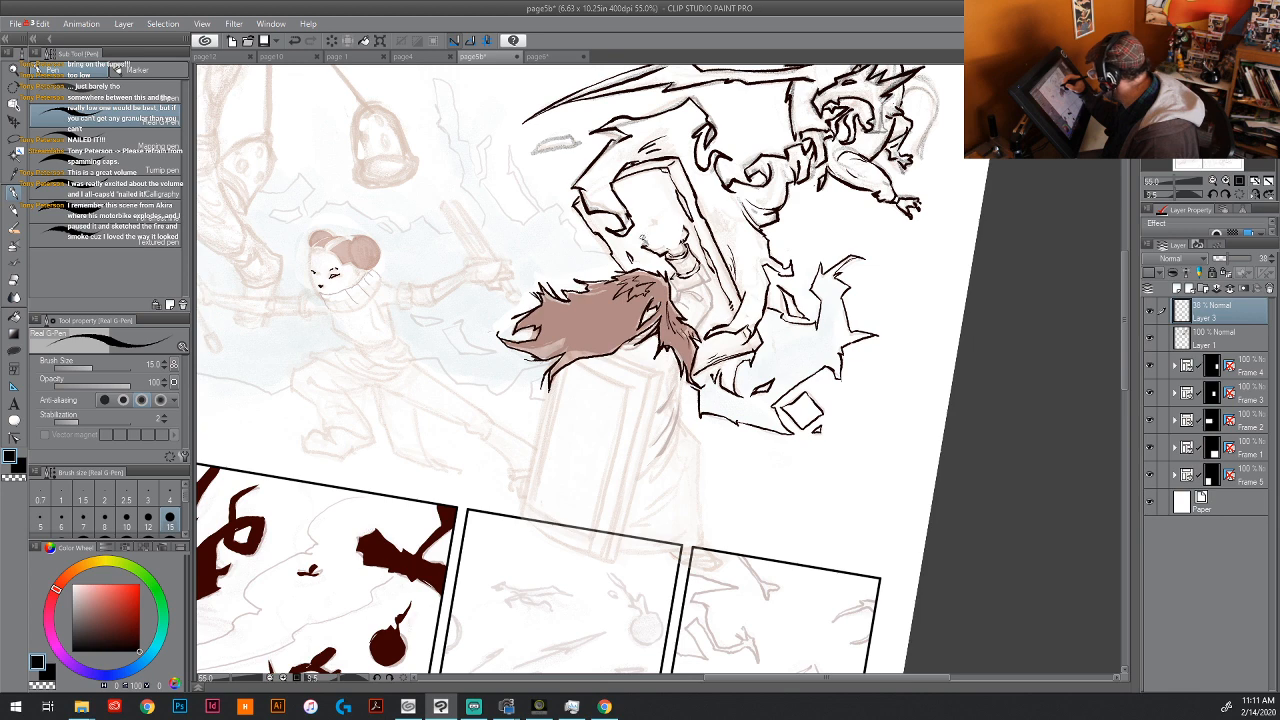
# Step: Rough in a new clenched fist with finger divisions above the inked wrist on Layer 3, and sketch the forearm below
pyautogui.moveTo(657, 224); pyautogui.dragTo(674, 224)
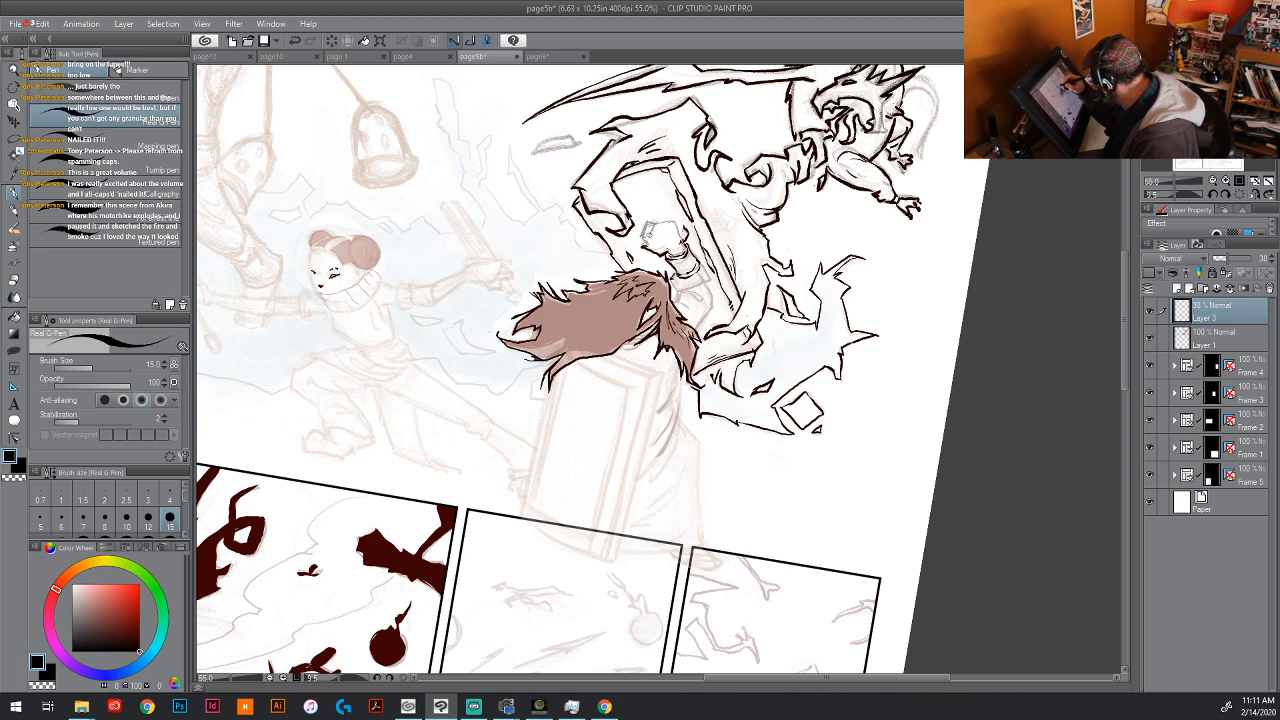
pyautogui.moveTo(652, 224); pyautogui.dragTo(664, 225)
pyautogui.moveTo(663, 222)
pyautogui.mouseDown()
pyautogui.moveTo(675, 225)
pyautogui.moveTo(657, 240)
pyautogui.moveTo(668, 236)
pyautogui.mouseUp()
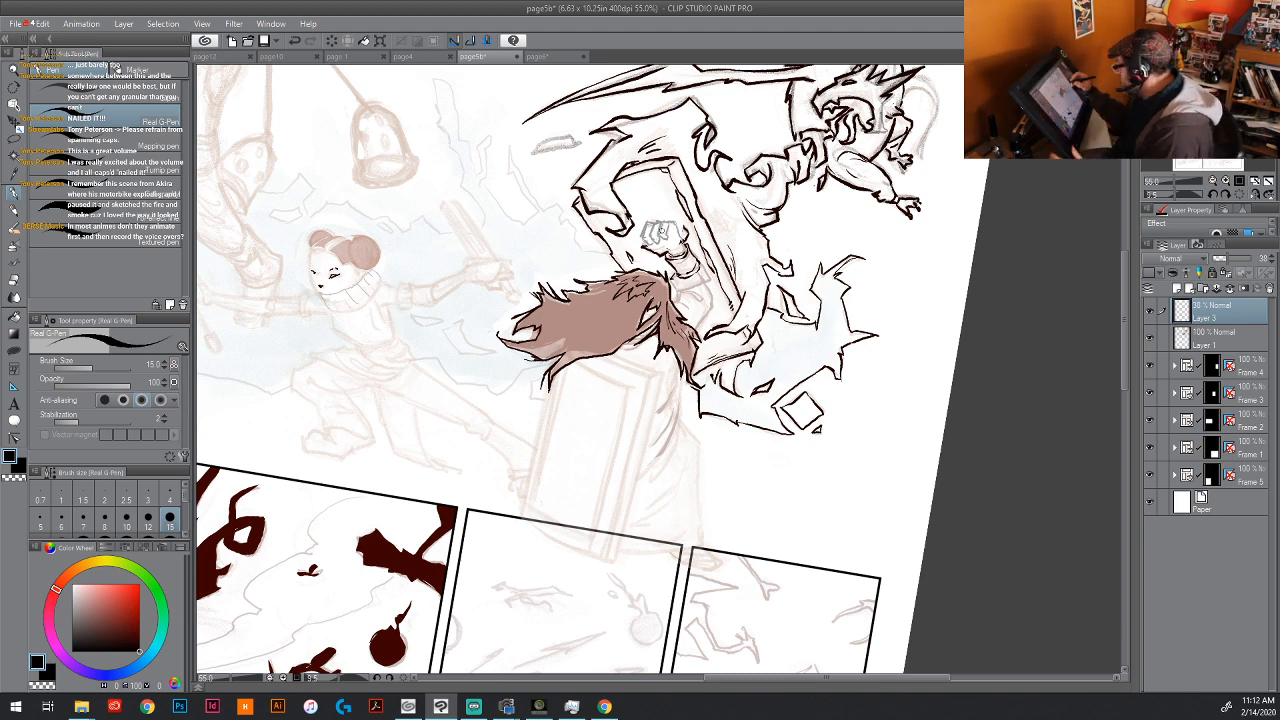
pyautogui.moveTo(754, 345); pyautogui.dragTo(745, 333)
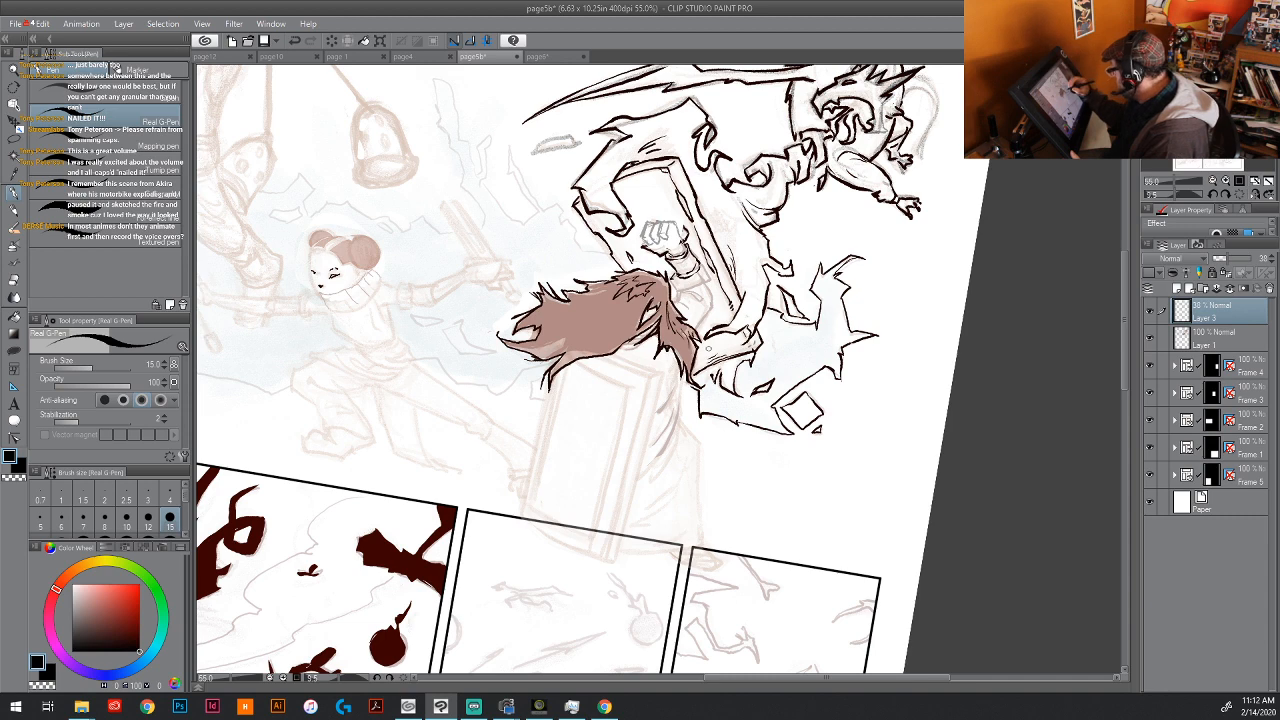
pyautogui.moveTo(679, 273)
pyautogui.mouseDown()
pyautogui.moveTo(678, 291)
pyautogui.moveTo(702, 289)
pyautogui.mouseUp()
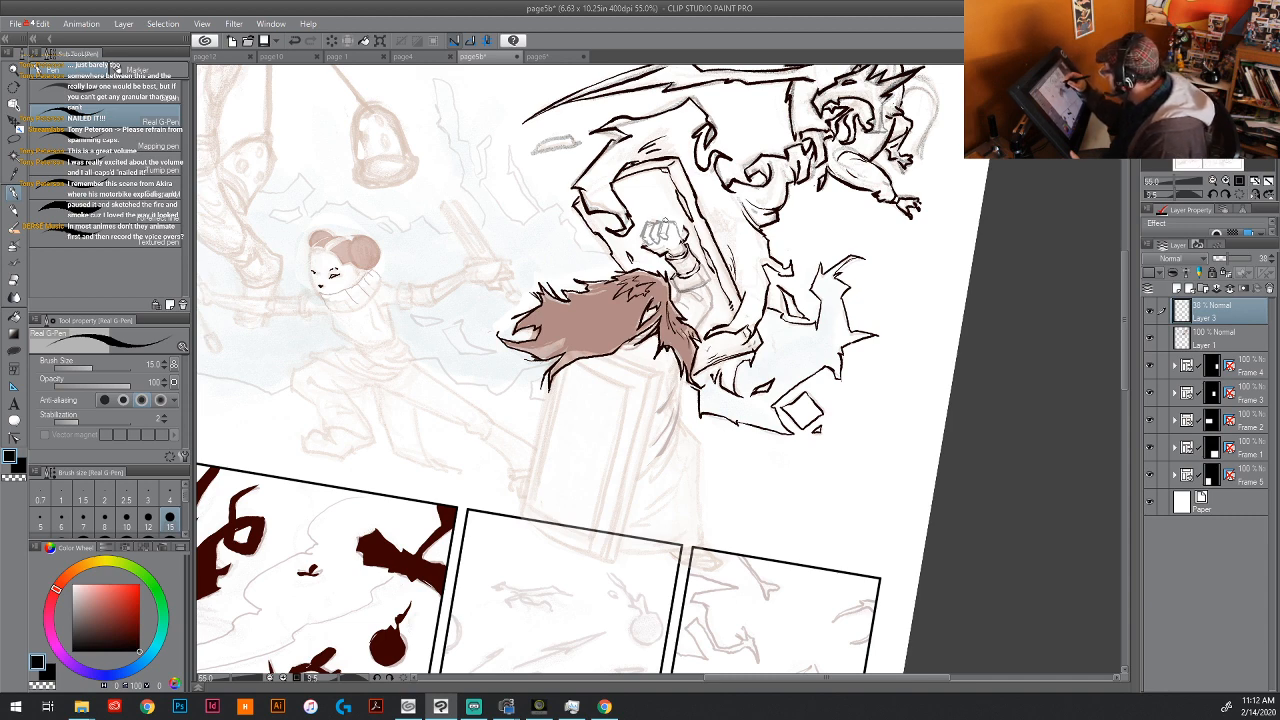
# Step: Refine the rough fist's fingers, knuckles and thumb on Layer 3, and make Layer 1 active for inking
pyautogui.moveTo(664, 232); pyautogui.dragTo(671, 227)
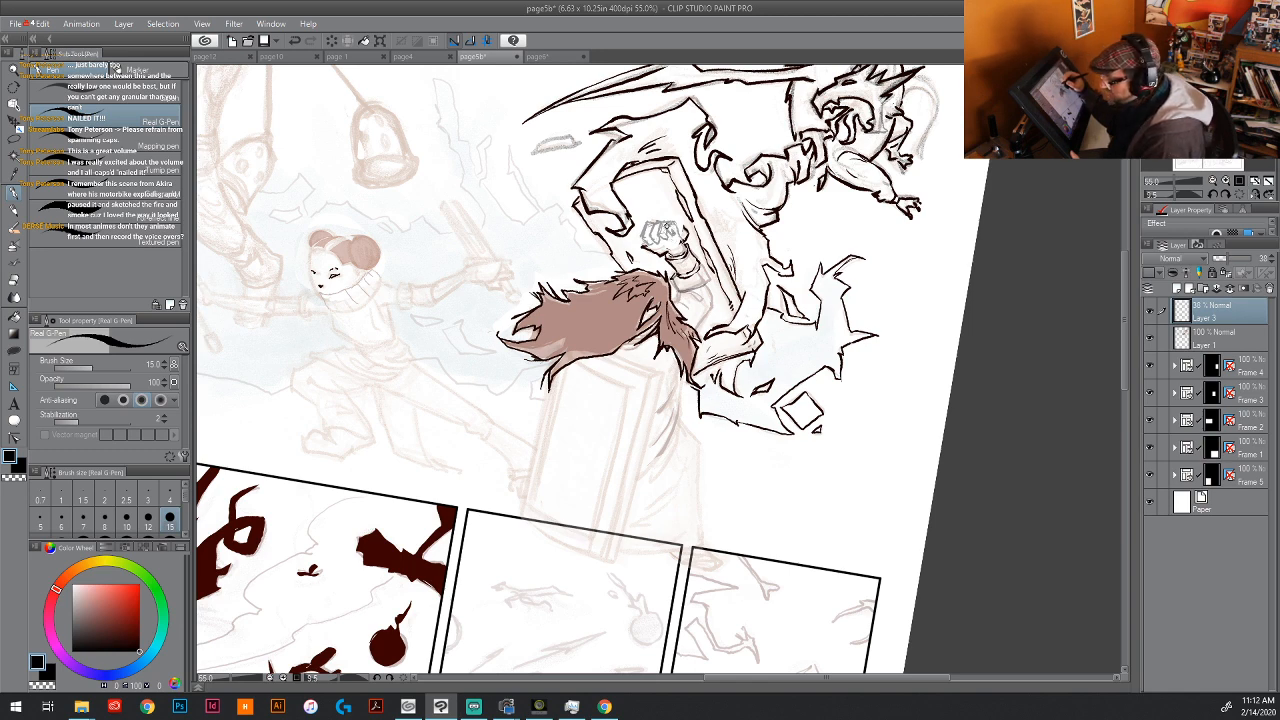
pyautogui.moveTo(677, 230); pyautogui.dragTo(675, 233)
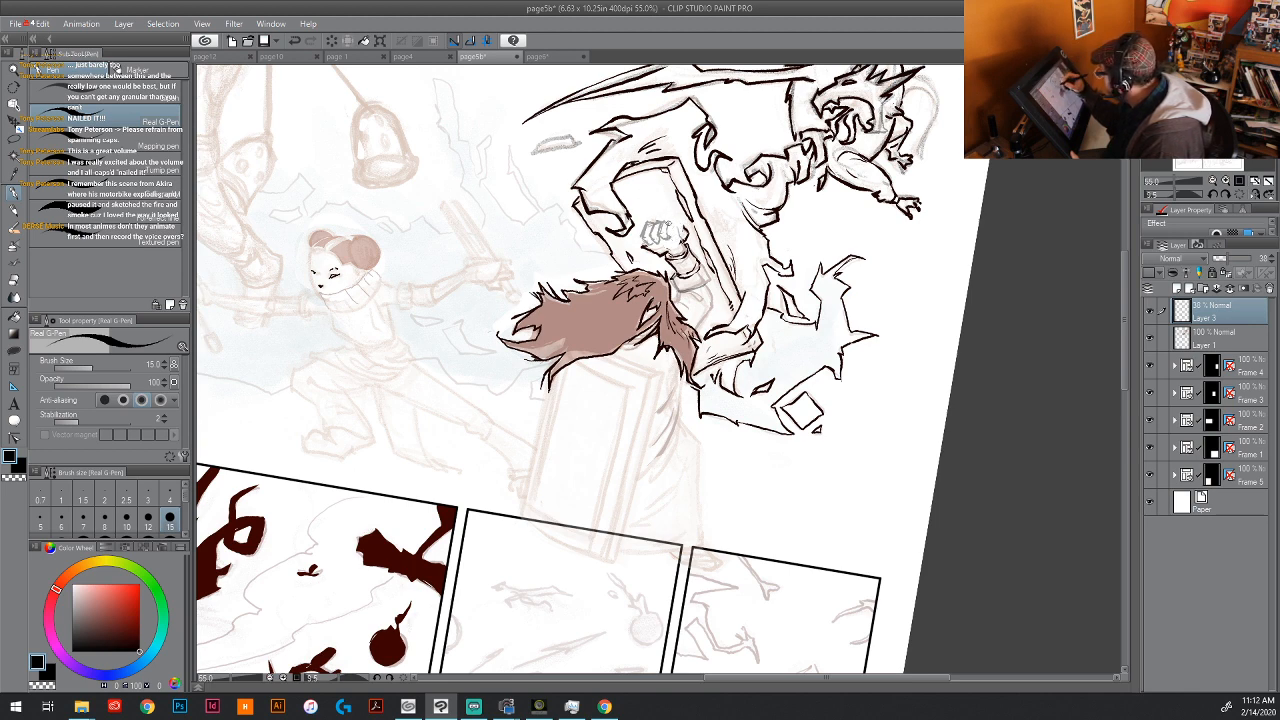
pyautogui.moveTo(665, 225); pyautogui.dragTo(678, 229)
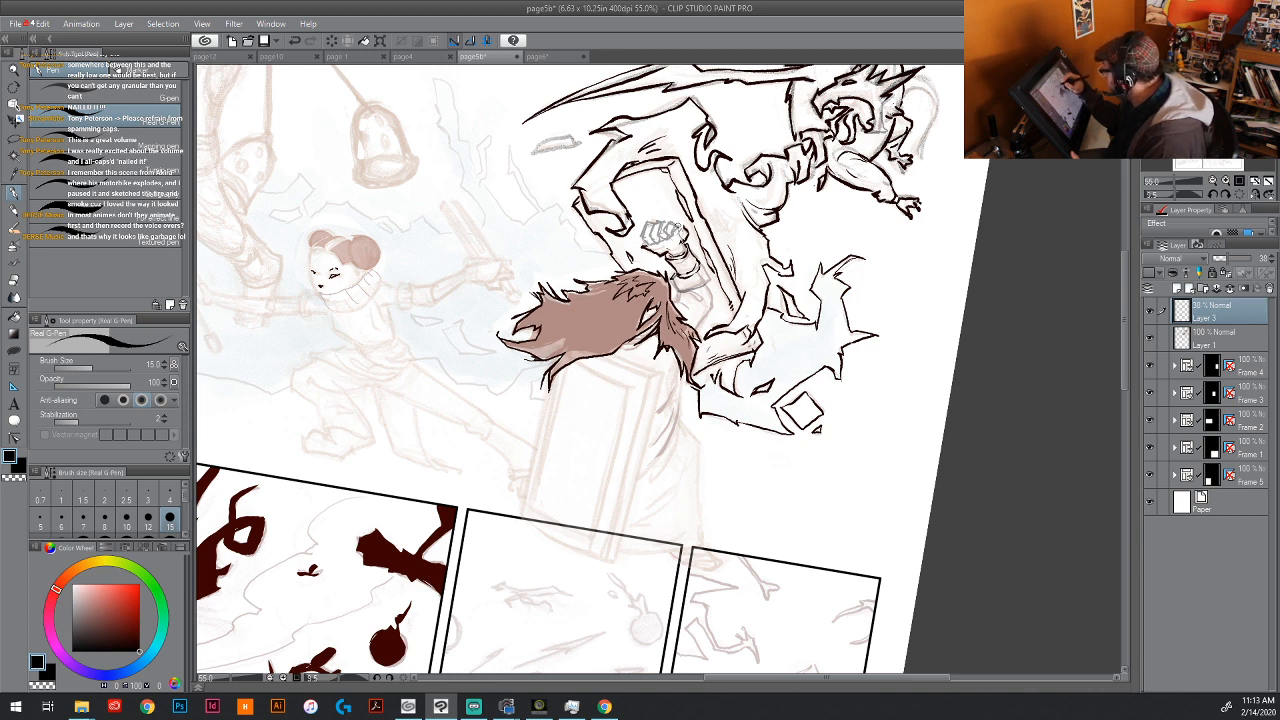
pyautogui.moveTo(672, 244); pyautogui.dragTo(681, 238)
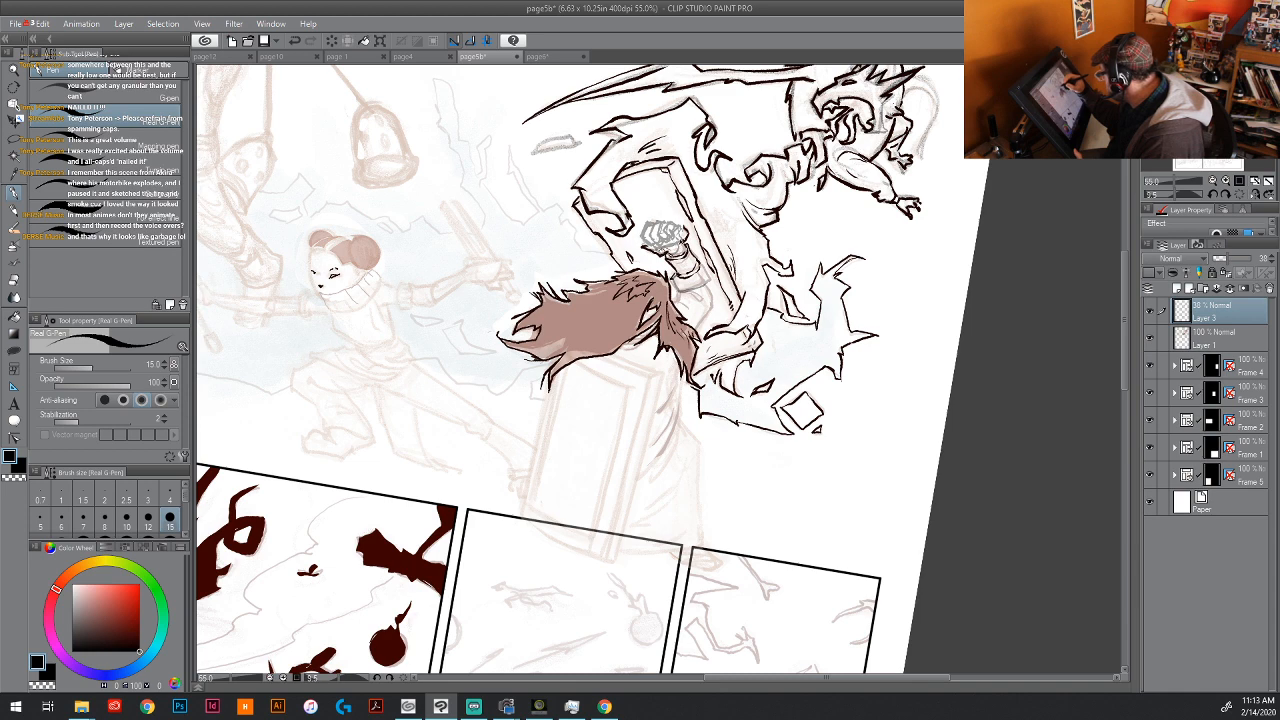
pyautogui.moveTo(664, 240)
pyautogui.mouseDown()
pyautogui.moveTo(680, 256)
pyautogui.moveTo(643, 238)
pyautogui.moveTo(646, 225)
pyautogui.mouseUp()
pyautogui.hotkey('alt', '[')
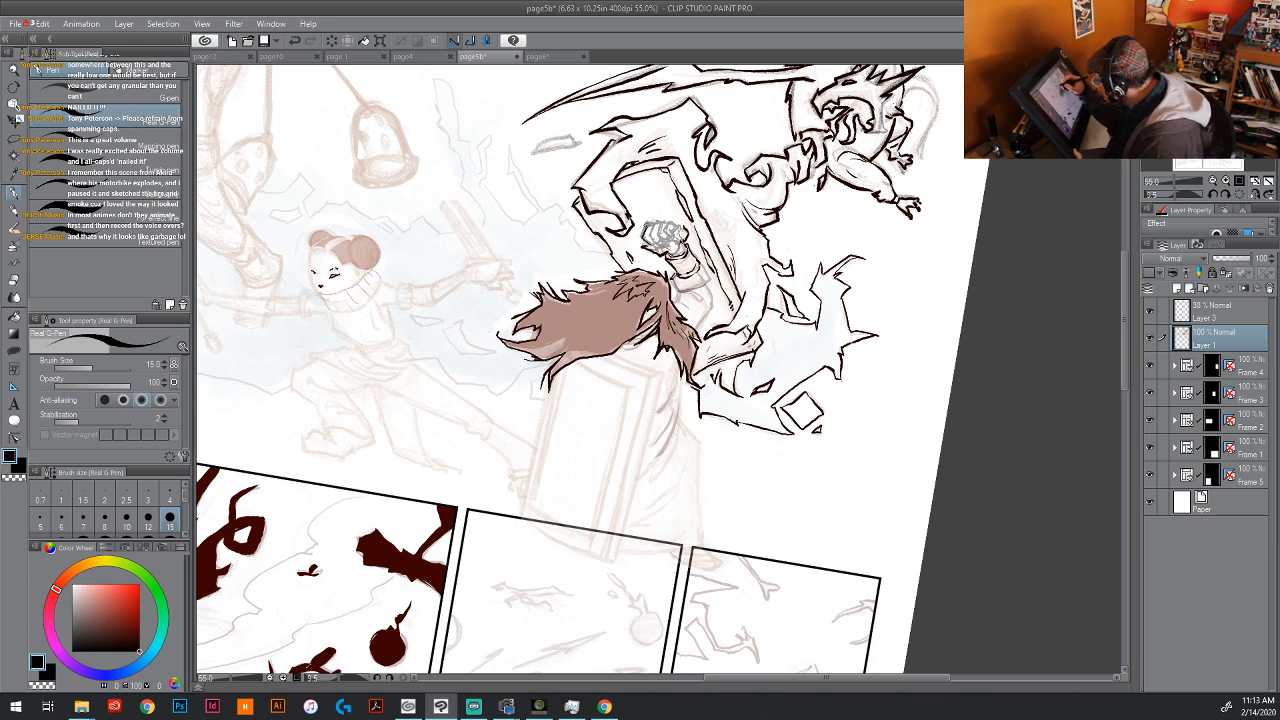
# Step: Doodle the emoticons :) and :D in black in the blank area below the debris cloud
pyautogui.moveTo(726, 538)
pyautogui.mouseDown()
pyautogui.moveTo(426, 377)
pyautogui.moveTo(422, 387)
pyautogui.mouseUp()
pyautogui.hotkey('ctrl', '+')
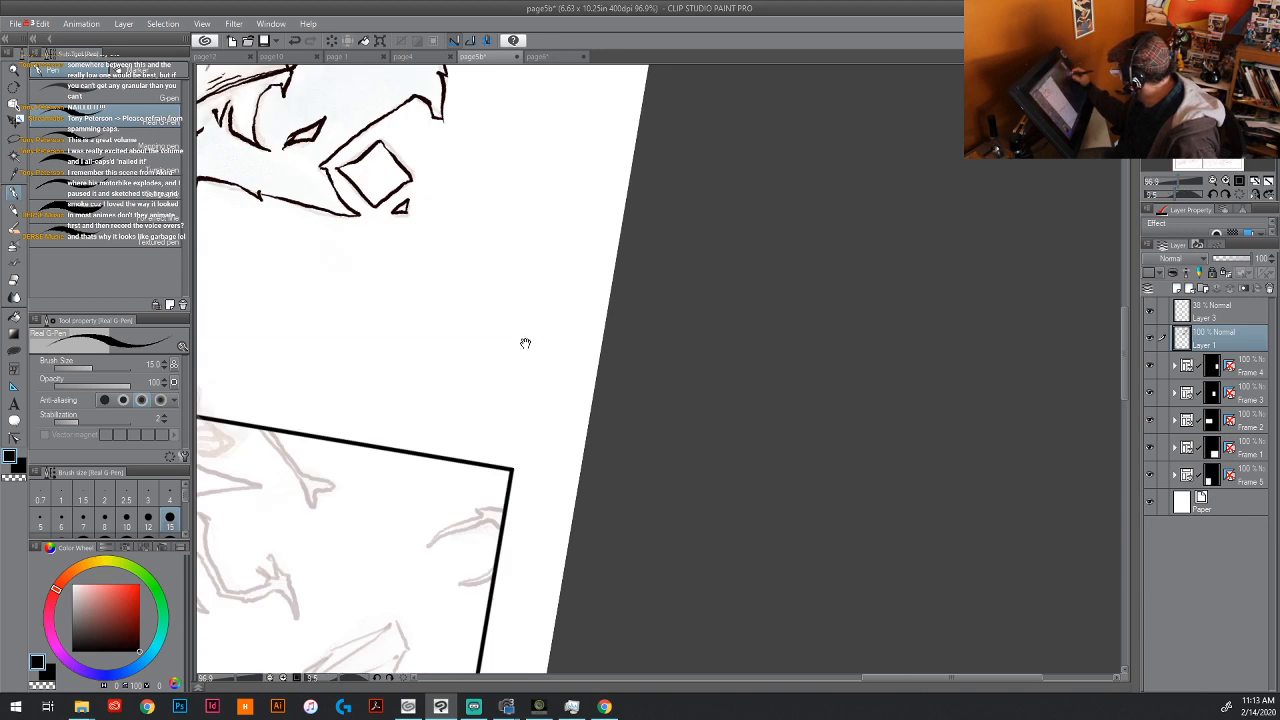
pyautogui.moveTo(526, 343); pyautogui.dragTo(691, 312)
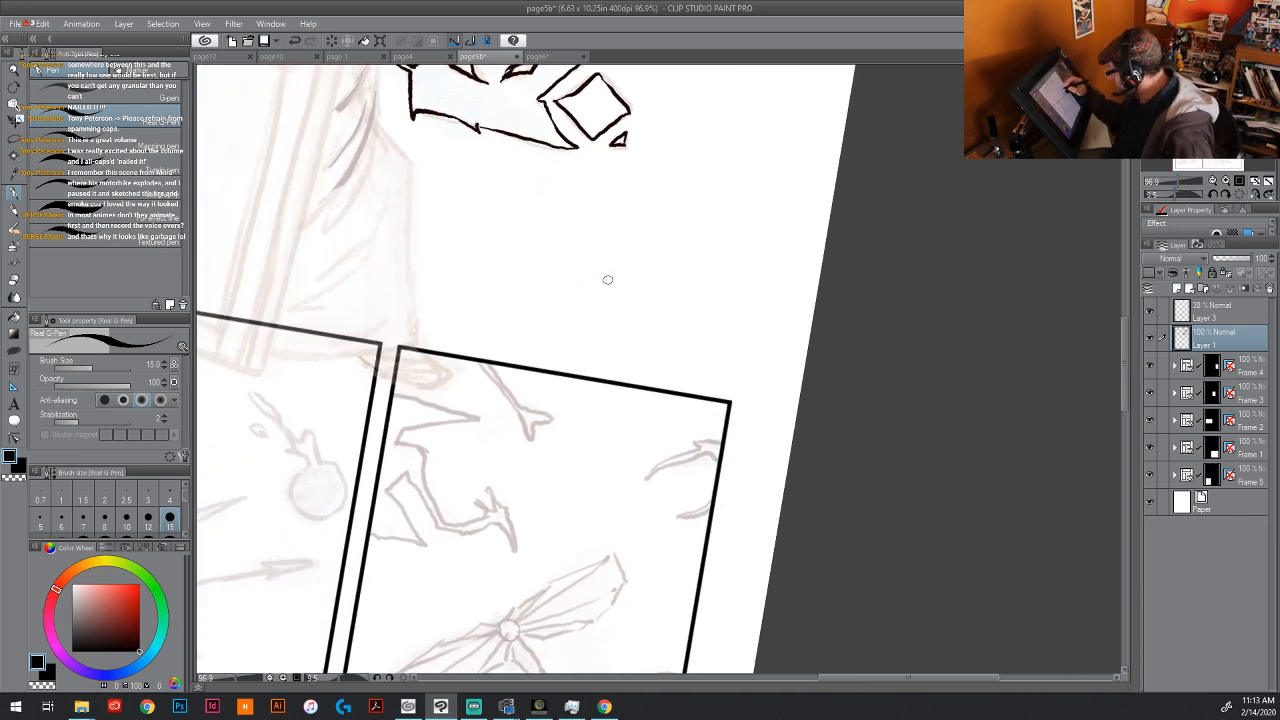
pyautogui.click(506, 221)
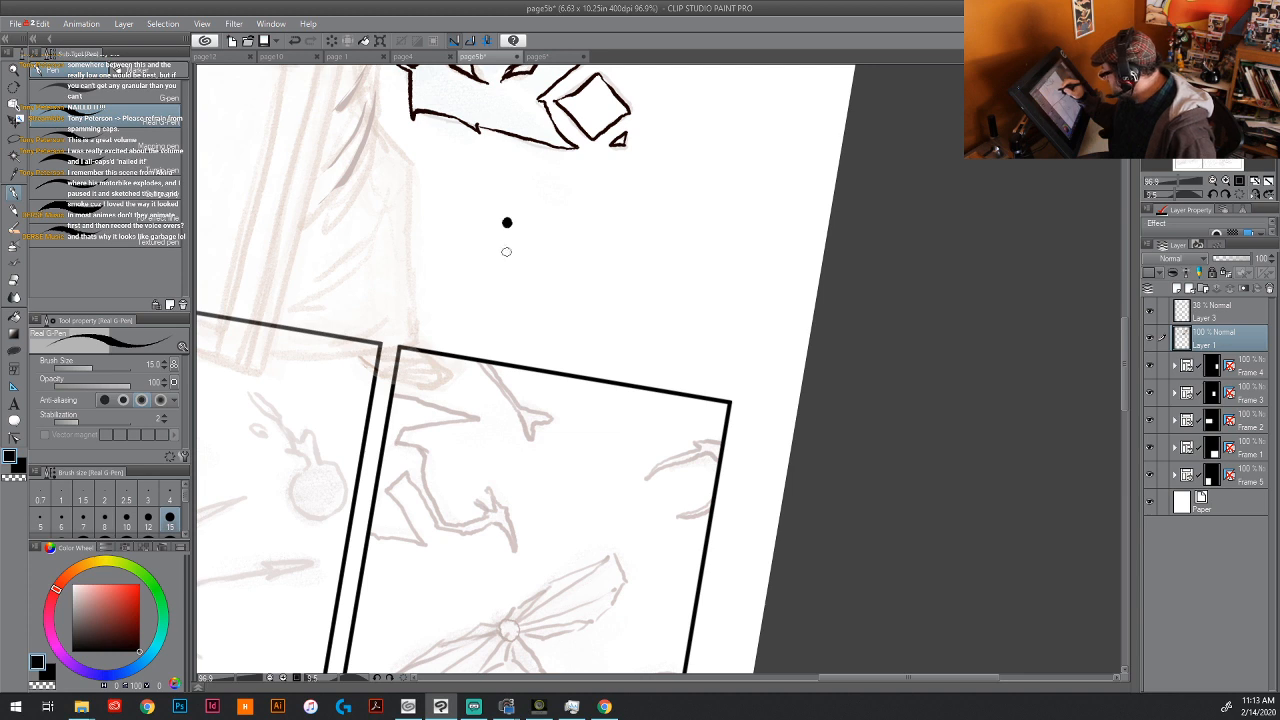
pyautogui.click(507, 251)
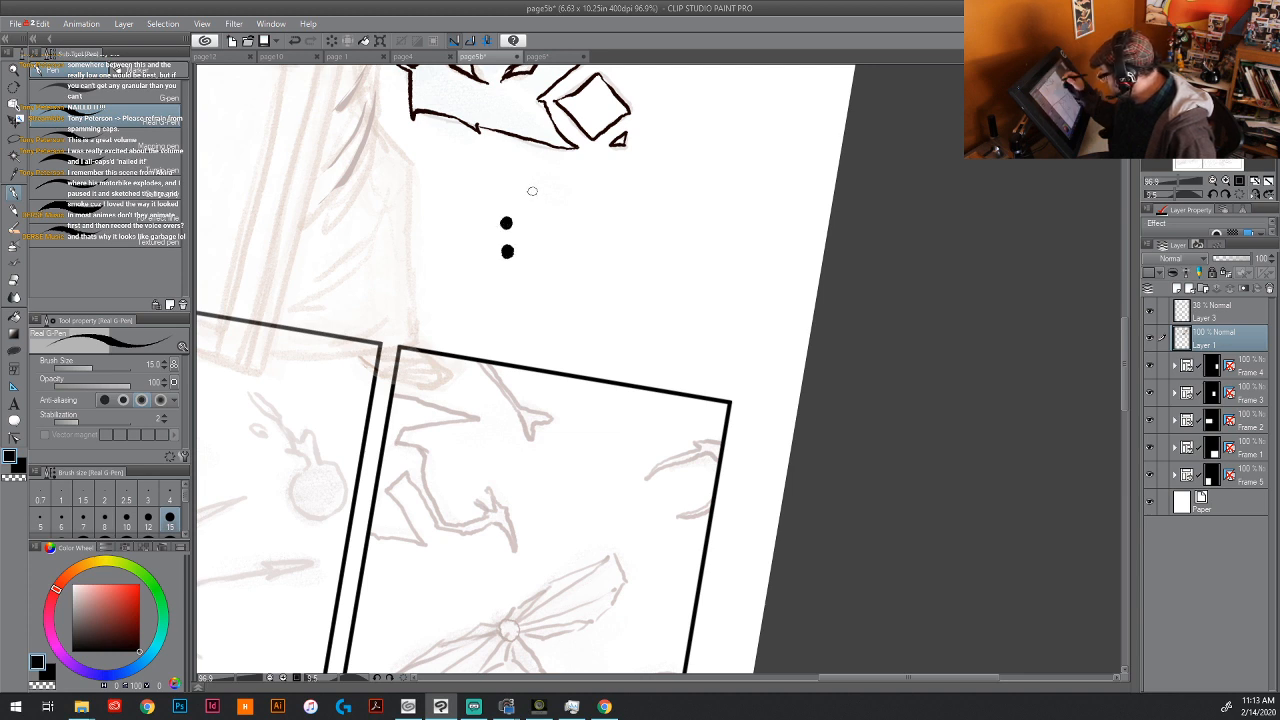
pyautogui.moveTo(521, 201); pyautogui.dragTo(538, 266)
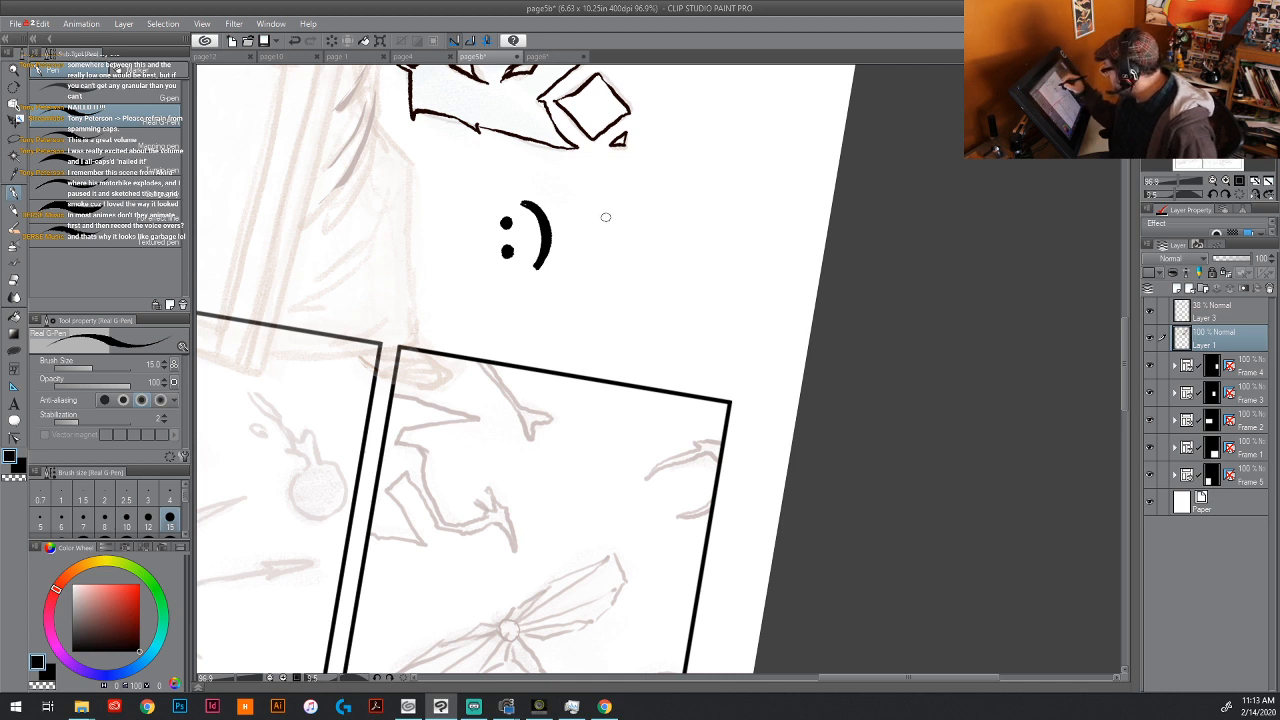
pyautogui.moveTo(594, 210); pyautogui.dragTo(601, 249)
pyautogui.moveTo(610, 188)
pyautogui.mouseDown()
pyautogui.moveTo(620, 254)
pyautogui.moveTo(658, 215)
pyautogui.moveTo(620, 260)
pyautogui.moveTo(625, 187)
pyautogui.moveTo(620, 256)
pyautogui.moveTo(640, 193)
pyautogui.mouseUp()
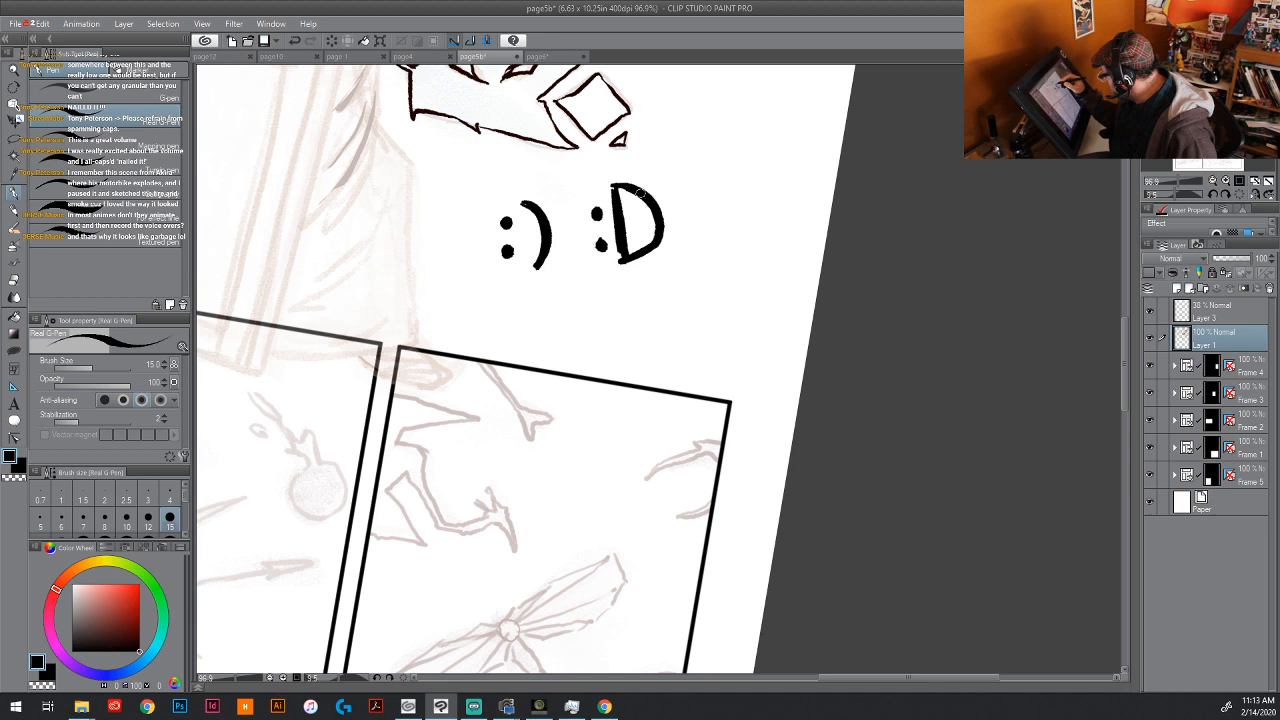
# Step: Doodle the emoticons :/ and XD beside the first two, and clear all four from the blank area
pyautogui.click(694, 222)
pyautogui.click(690, 196)
pyautogui.moveTo(731, 155); pyautogui.dragTo(718, 241)
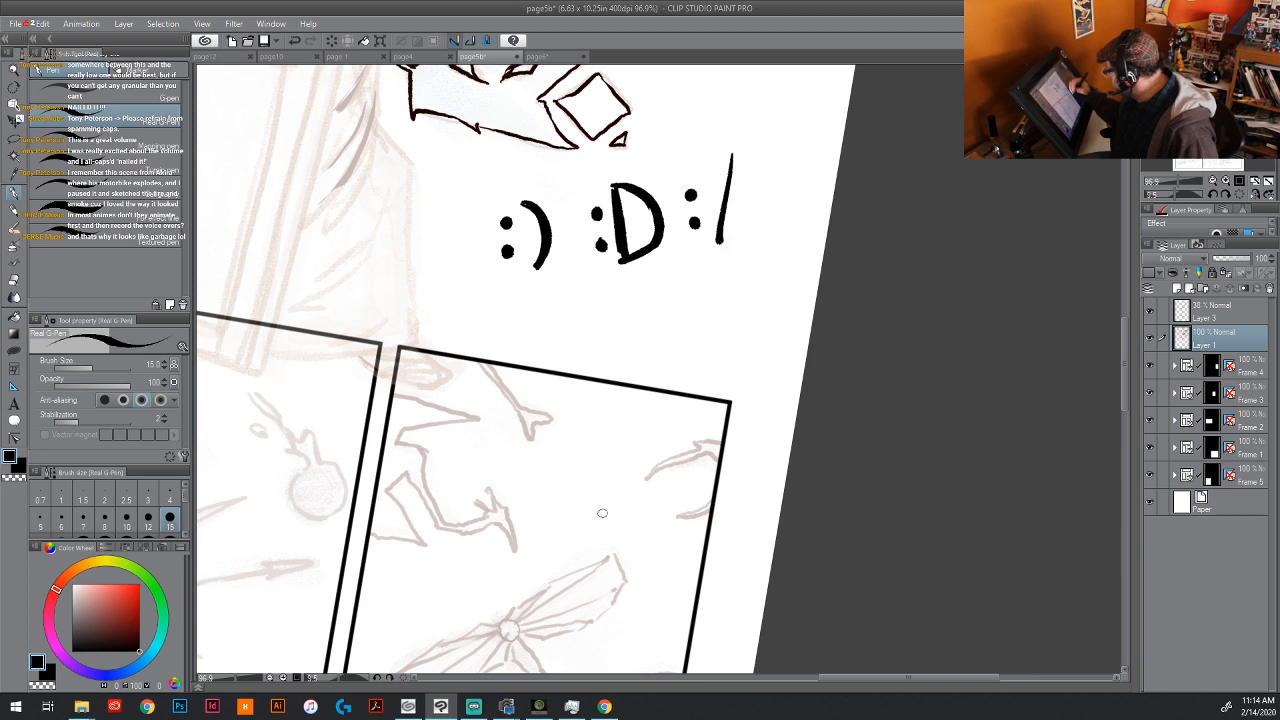
pyautogui.moveTo(677, 295); pyautogui.dragTo(649, 352)
pyautogui.moveTo(644, 306); pyautogui.dragTo(687, 349)
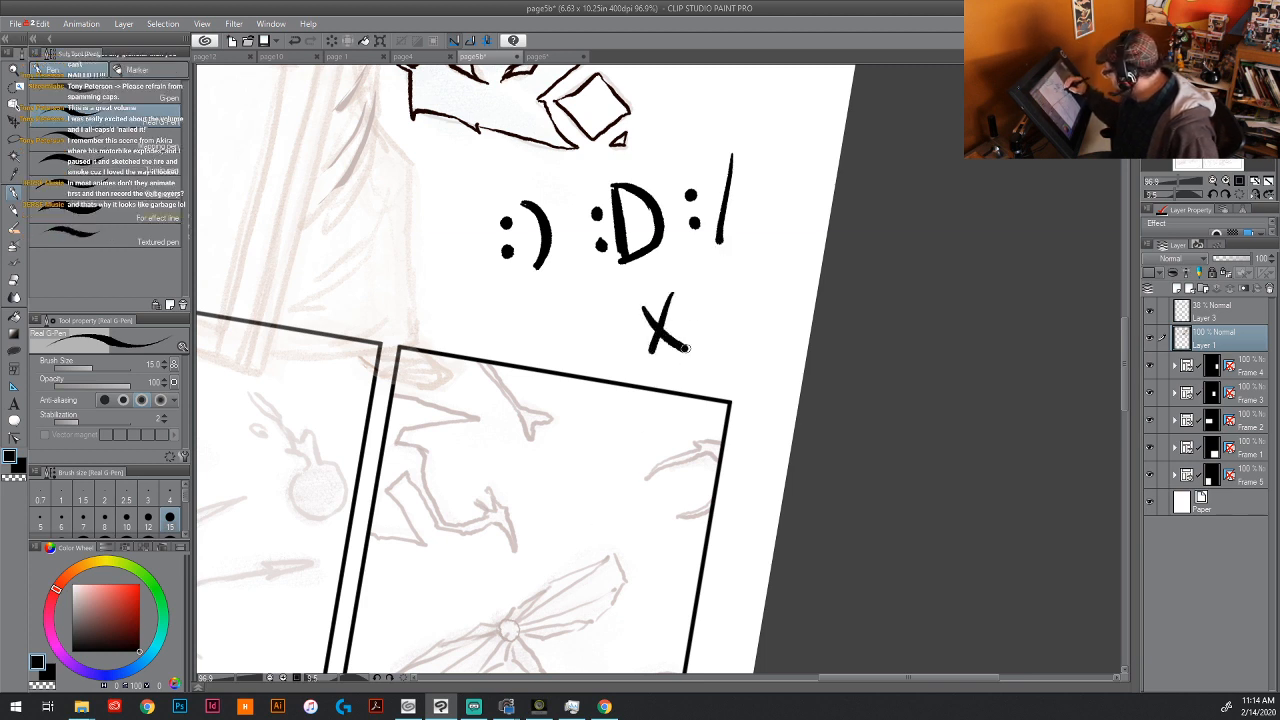
pyautogui.moveTo(703, 288)
pyautogui.mouseDown()
pyautogui.moveTo(700, 340)
pyautogui.moveTo(714, 350)
pyautogui.mouseUp()
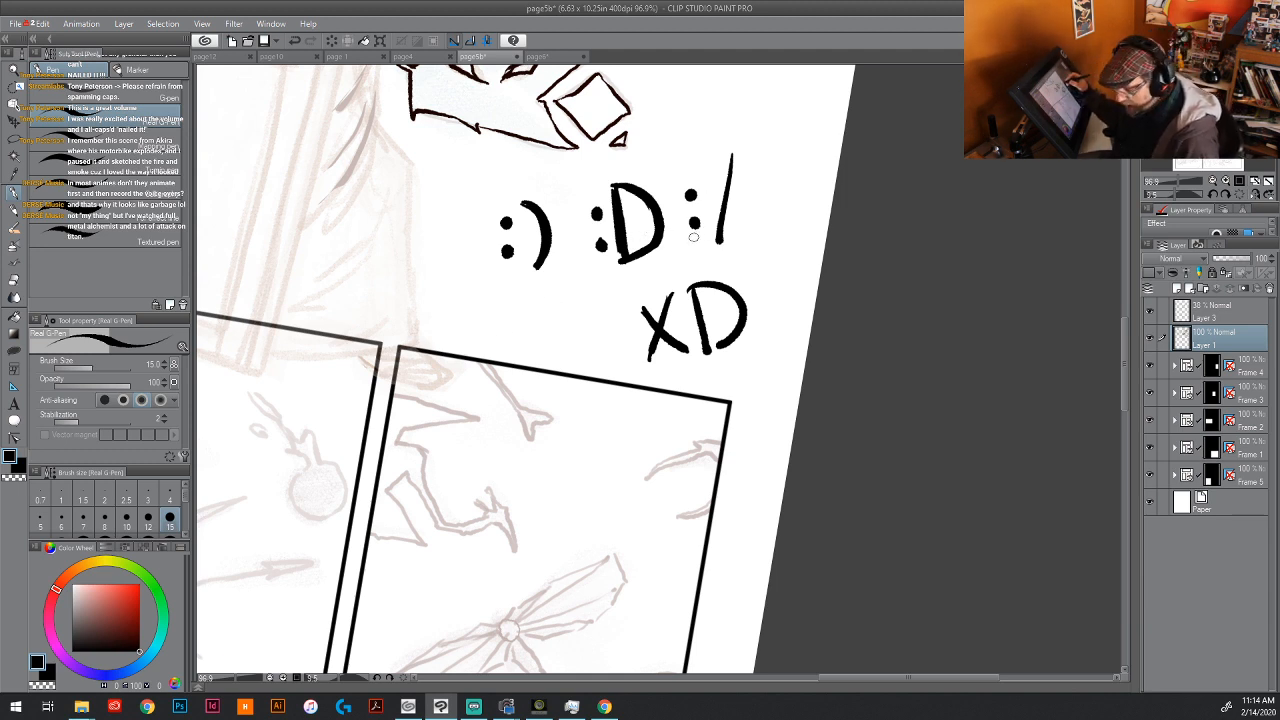
pyautogui.moveTo(543, 213)
pyautogui.mouseDown()
pyautogui.moveTo(558, 247)
pyautogui.moveTo(491, 214)
pyautogui.mouseUp()
pyautogui.moveTo(580, 263)
pyautogui.mouseDown()
pyautogui.moveTo(613, 211)
pyautogui.moveTo(611, 264)
pyautogui.moveTo(730, 161)
pyautogui.moveTo(635, 328)
pyautogui.moveTo(665, 296)
pyautogui.moveTo(698, 294)
pyautogui.moveTo(712, 358)
pyautogui.moveTo(750, 257)
pyautogui.mouseUp()
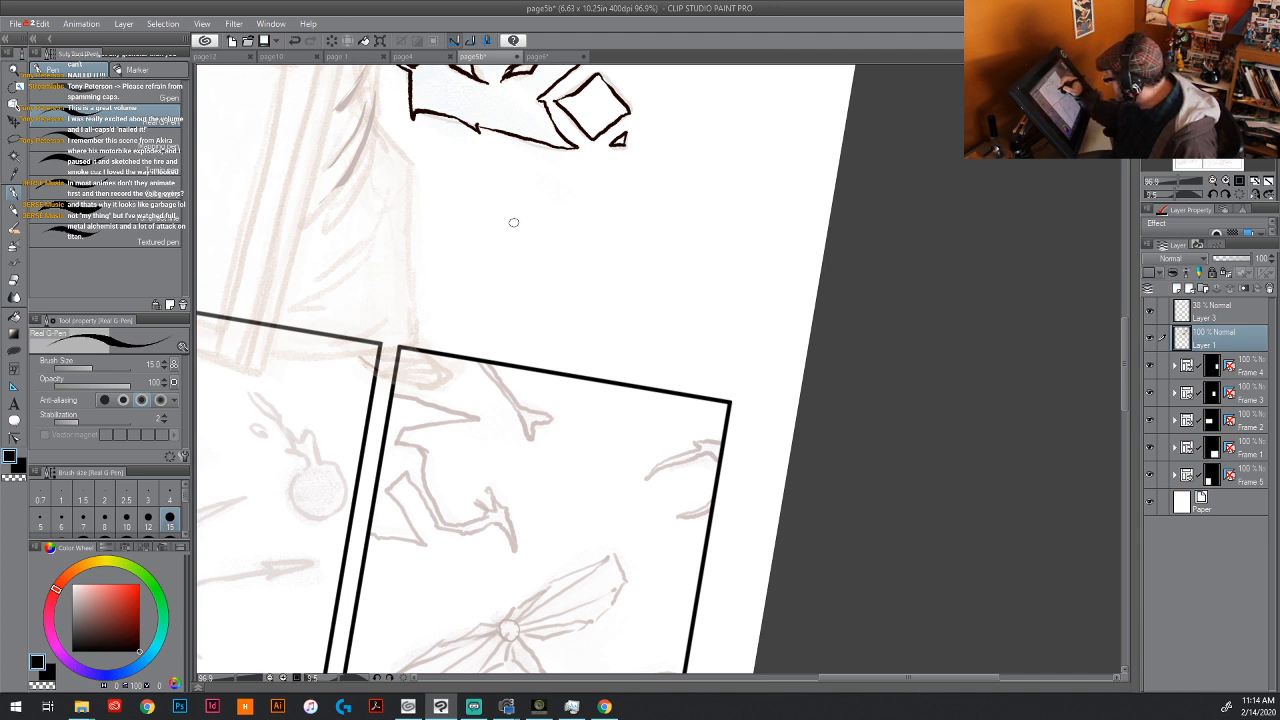
# Step: Doodle a face in the blank area from two facing parentheses enclosing three slanted dashes
pyautogui.moveTo(503, 210); pyautogui.dragTo(532, 284)
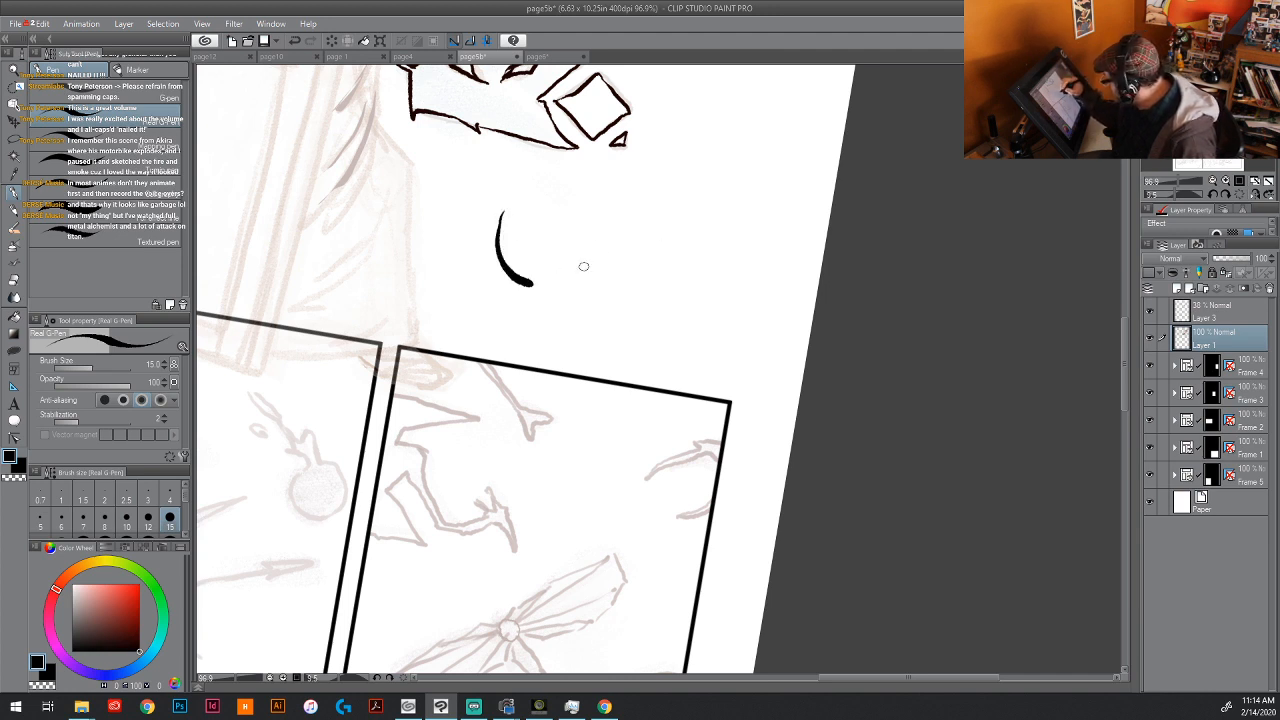
pyautogui.moveTo(655, 170)
pyautogui.mouseDown()
pyautogui.moveTo(672, 184)
pyautogui.moveTo(666, 234)
pyautogui.moveTo(637, 200)
pyautogui.mouseUp()
pyautogui.click(532, 242)
pyautogui.moveTo(555, 261)
pyautogui.mouseDown()
pyautogui.moveTo(603, 238)
pyautogui.moveTo(514, 249)
pyautogui.mouseUp()
pyautogui.moveTo(620, 206)
pyautogui.mouseDown()
pyautogui.moveTo(605, 212)
pyautogui.moveTo(638, 200)
pyautogui.mouseUp()
pyautogui.moveTo(654, 172); pyautogui.dragTo(674, 190)
pyautogui.moveTo(558, 260); pyautogui.dragTo(597, 240)
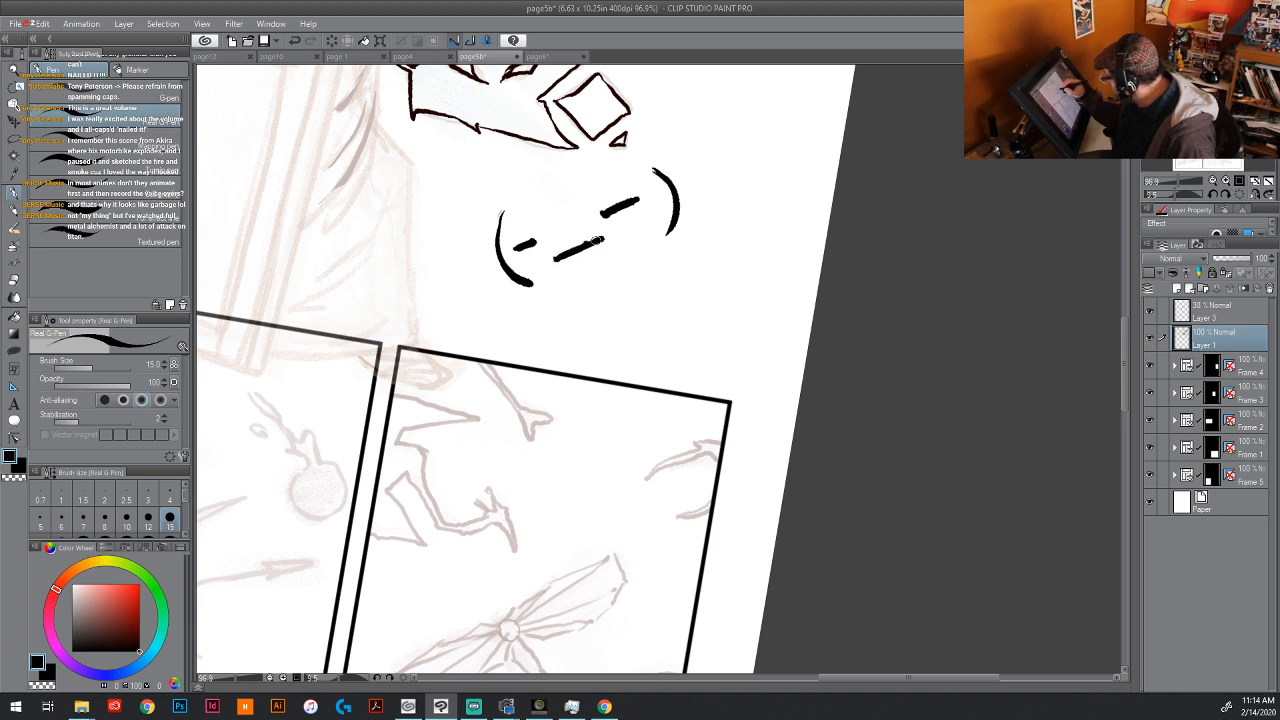
# Step: Doodle a :| emoticon above the dashed face, and draw a small circle, a dot and a larger circle below it
pyautogui.click(716, 128)
pyautogui.click(727, 166)
pyautogui.moveTo(762, 85); pyautogui.dragTo(757, 170)
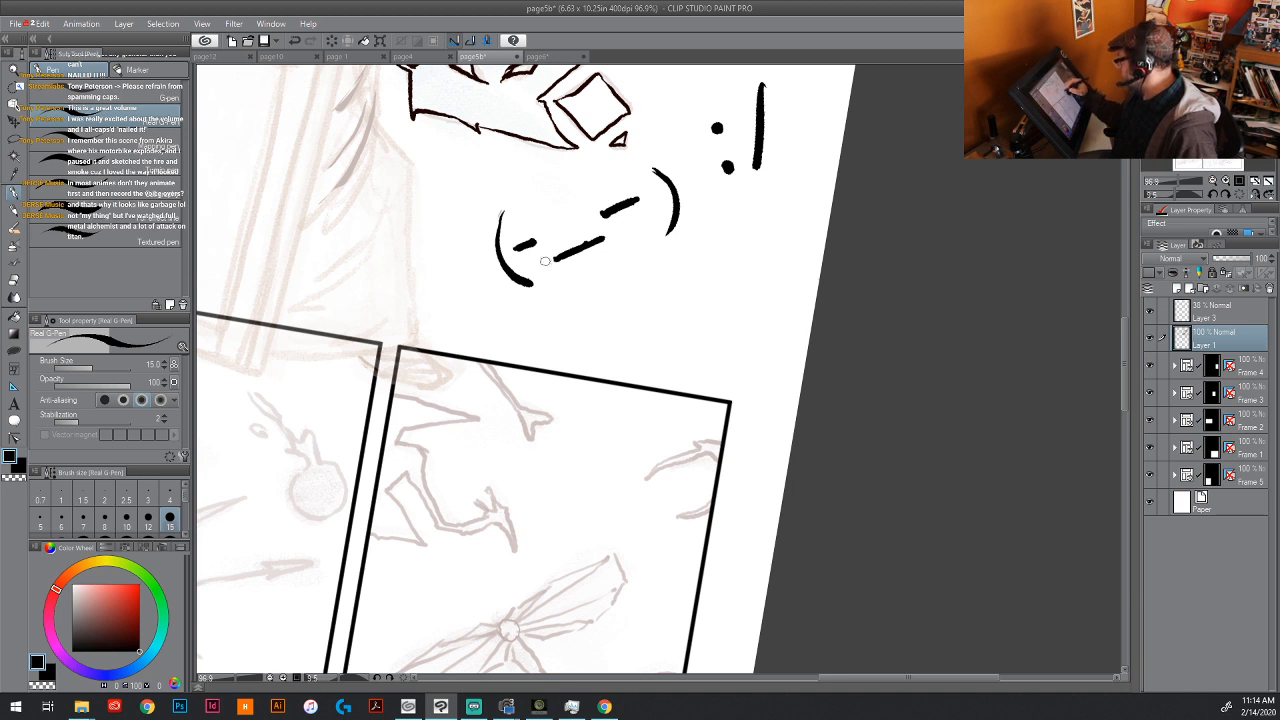
pyautogui.moveTo(520, 279); pyautogui.dragTo(534, 284)
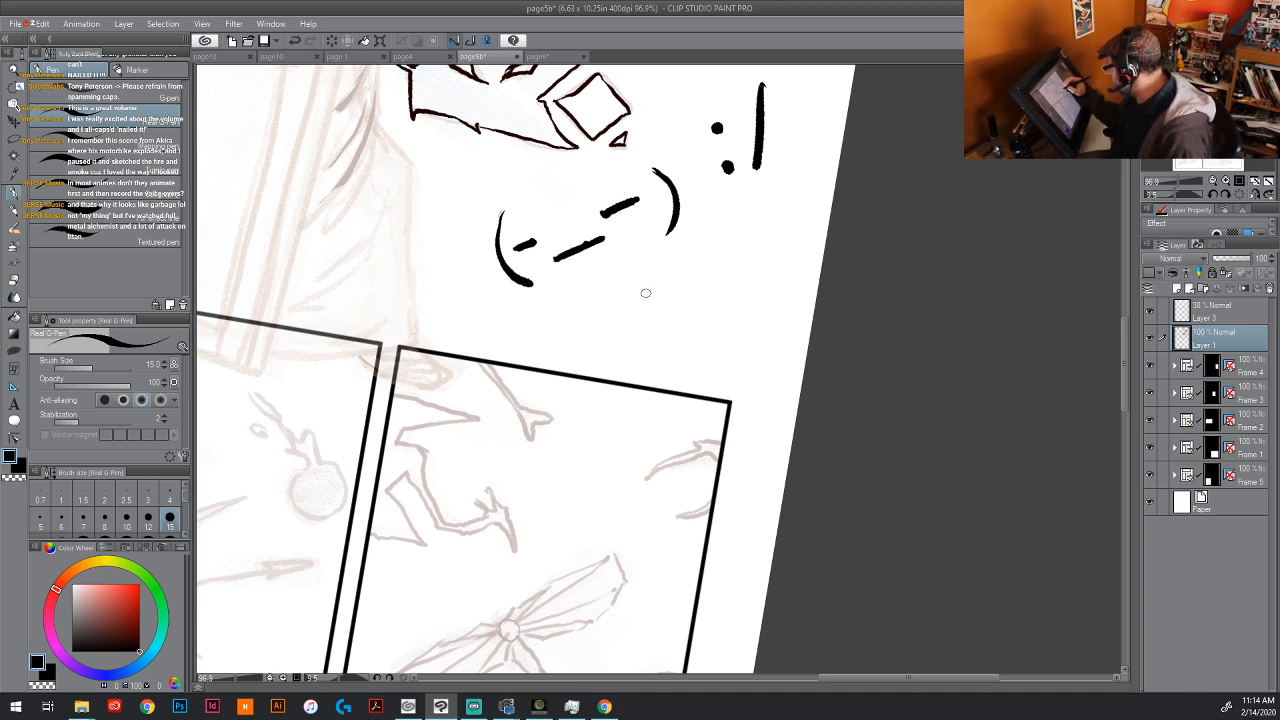
pyautogui.moveTo(651, 306); pyautogui.dragTo(658, 307)
pyautogui.click(684, 319)
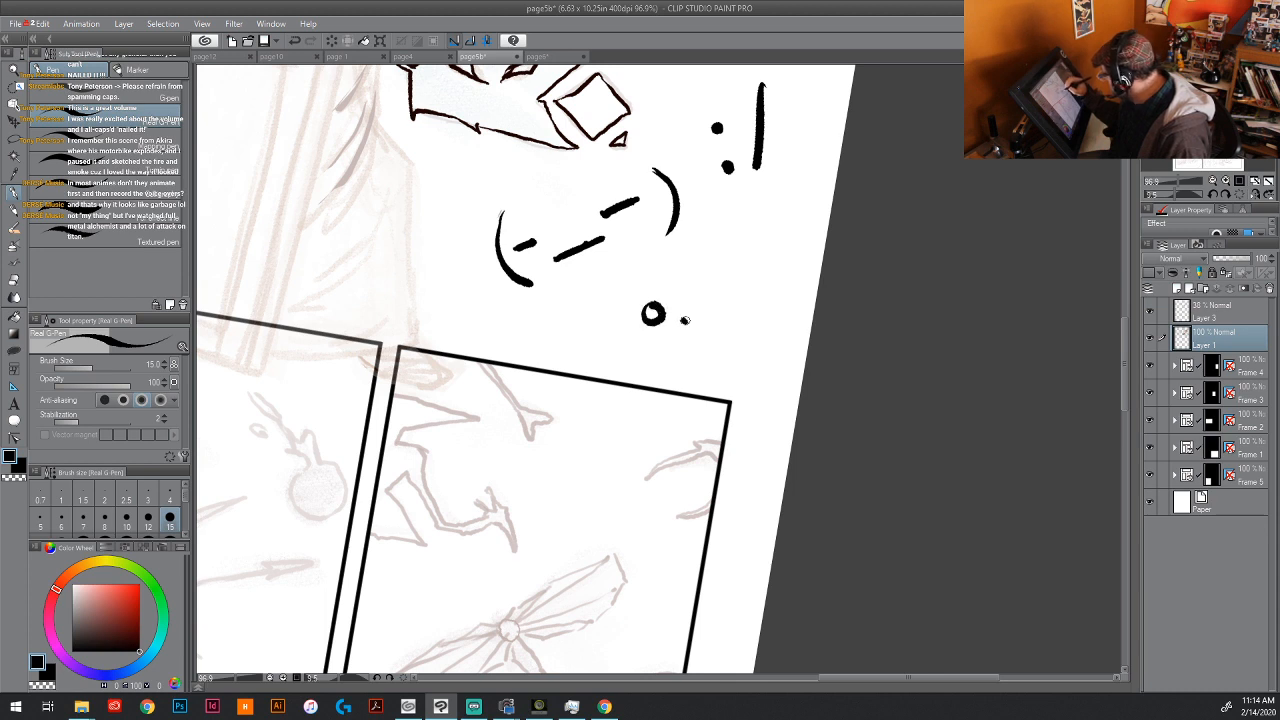
pyautogui.moveTo(695, 253)
pyautogui.mouseDown()
pyautogui.moveTo(738, 262)
pyautogui.moveTo(700, 250)
pyautogui.moveTo(679, 292)
pyautogui.mouseUp()
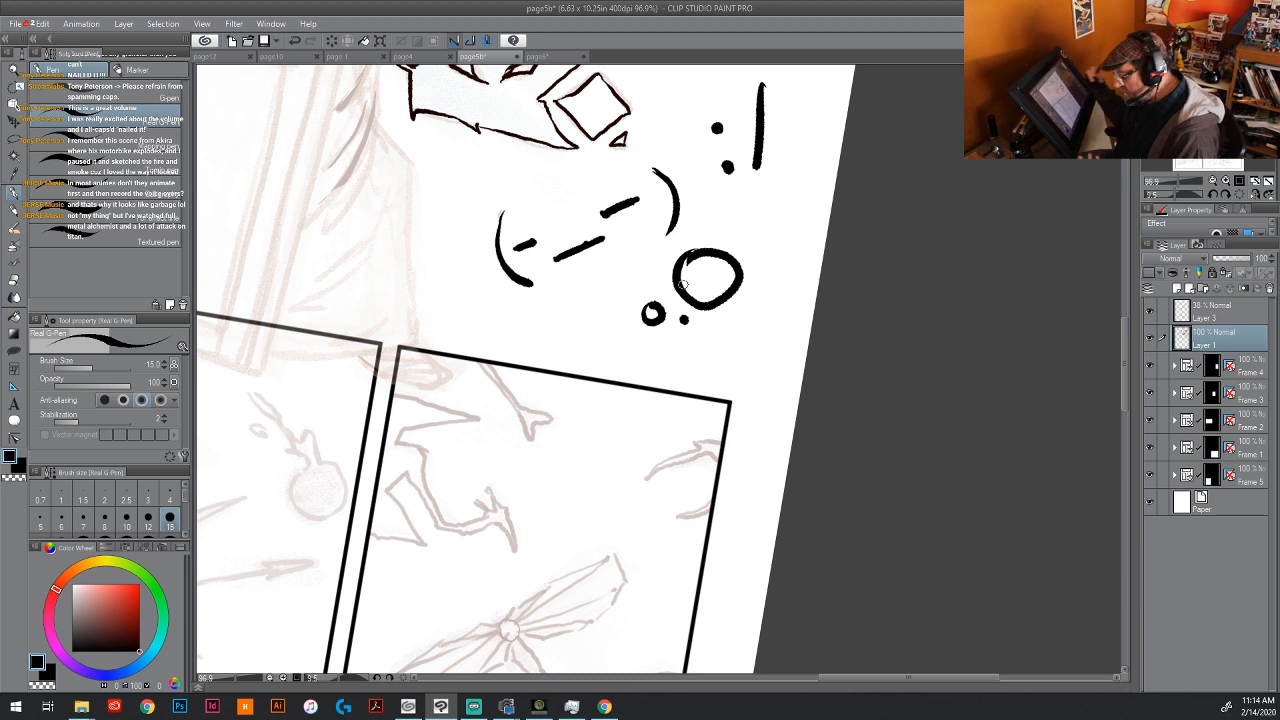
# Step: Erase all the doodles from the blank area with the Hard eraser
pyautogui.press('e')
pyautogui.moveTo(673, 283)
pyautogui.mouseDown()
pyautogui.moveTo(642, 320)
pyautogui.moveTo(733, 290)
pyautogui.moveTo(703, 261)
pyautogui.moveTo(683, 190)
pyautogui.moveTo(668, 205)
pyautogui.moveTo(614, 207)
pyautogui.moveTo(601, 240)
pyautogui.moveTo(555, 241)
pyautogui.moveTo(495, 212)
pyautogui.moveTo(514, 260)
pyautogui.mouseUp()
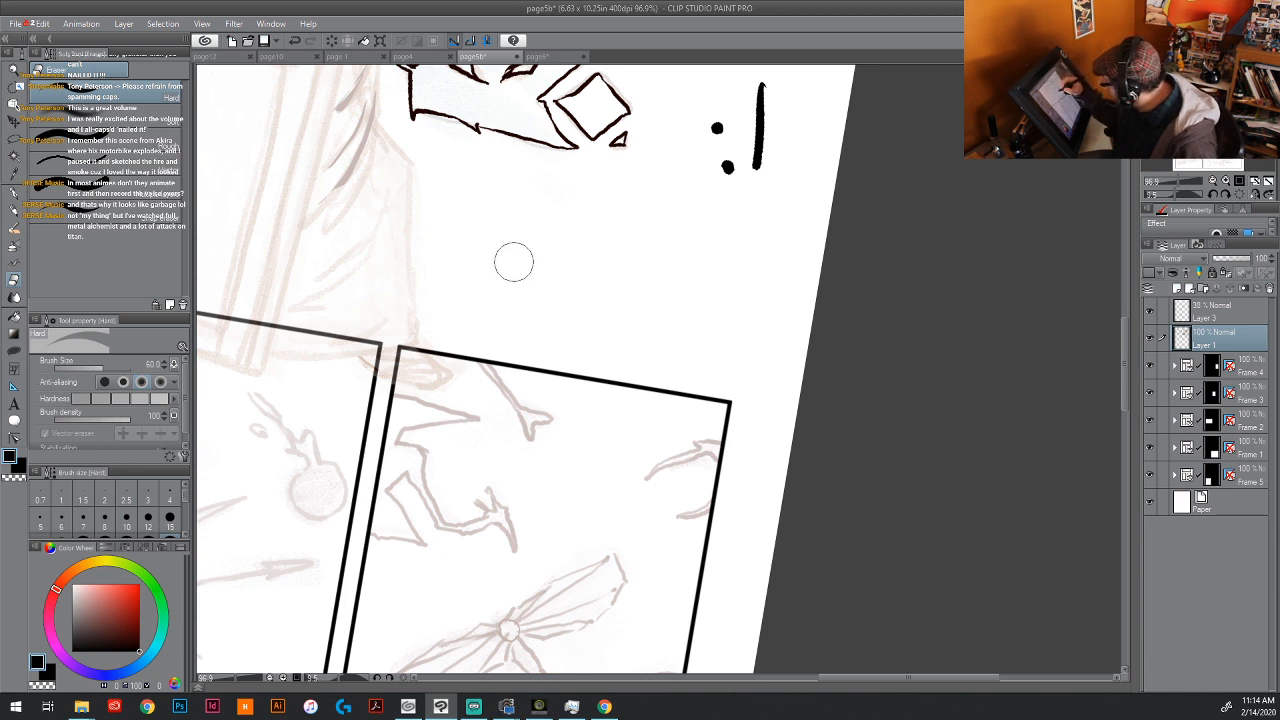
pyautogui.moveTo(716, 128)
pyautogui.mouseDown()
pyautogui.moveTo(723, 171)
pyautogui.moveTo(751, 194)
pyautogui.mouseUp()
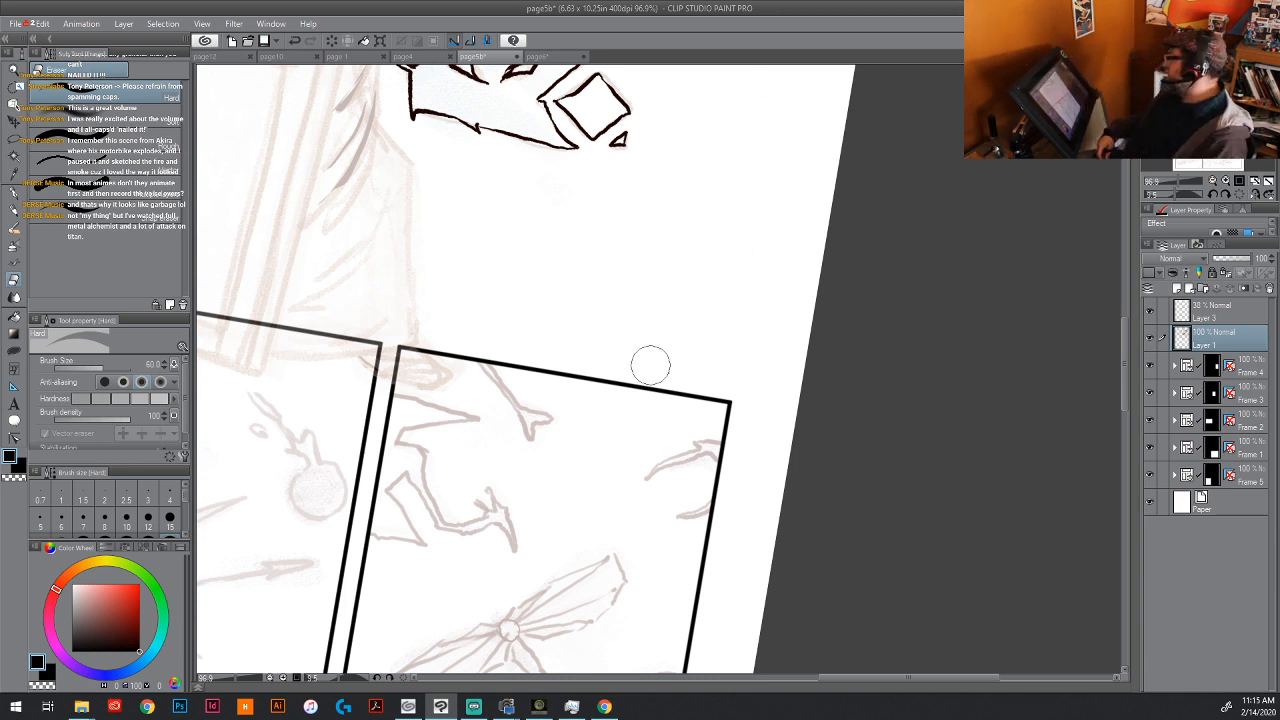
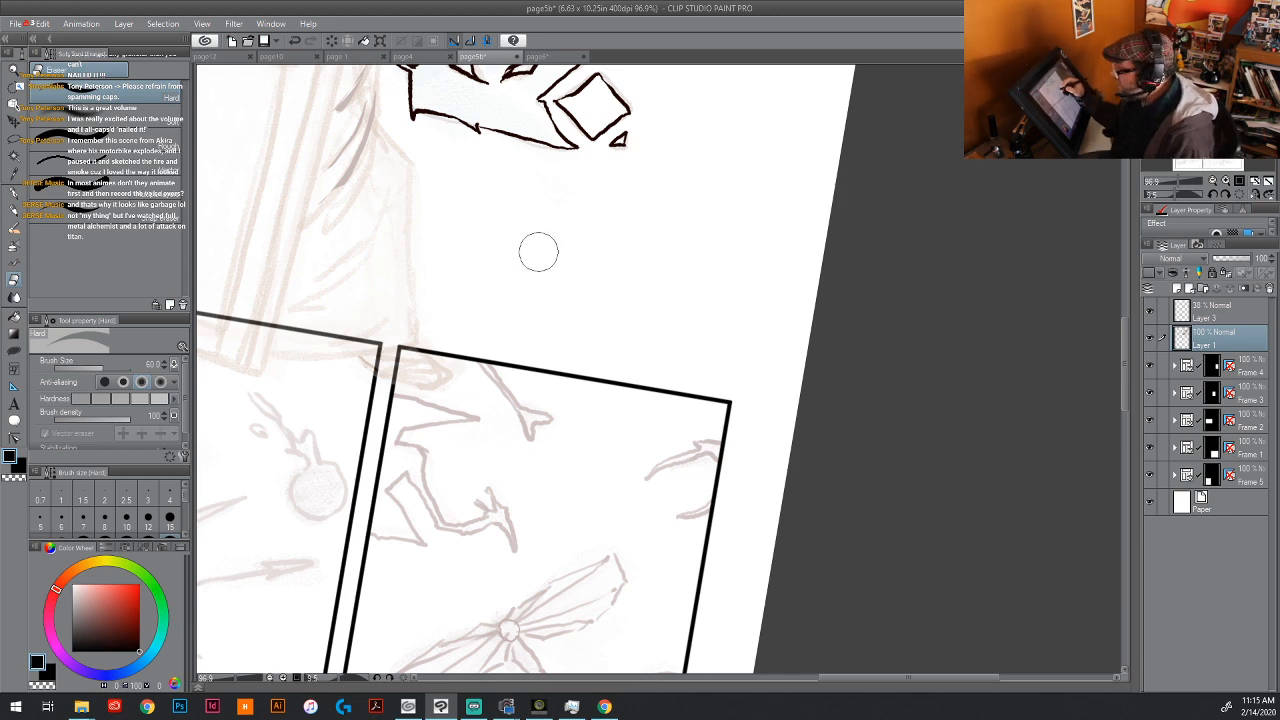
# Step: Return to the Real G-Pen and ink a small chip mark near the lower end of the upper slab
pyautogui.press('p')
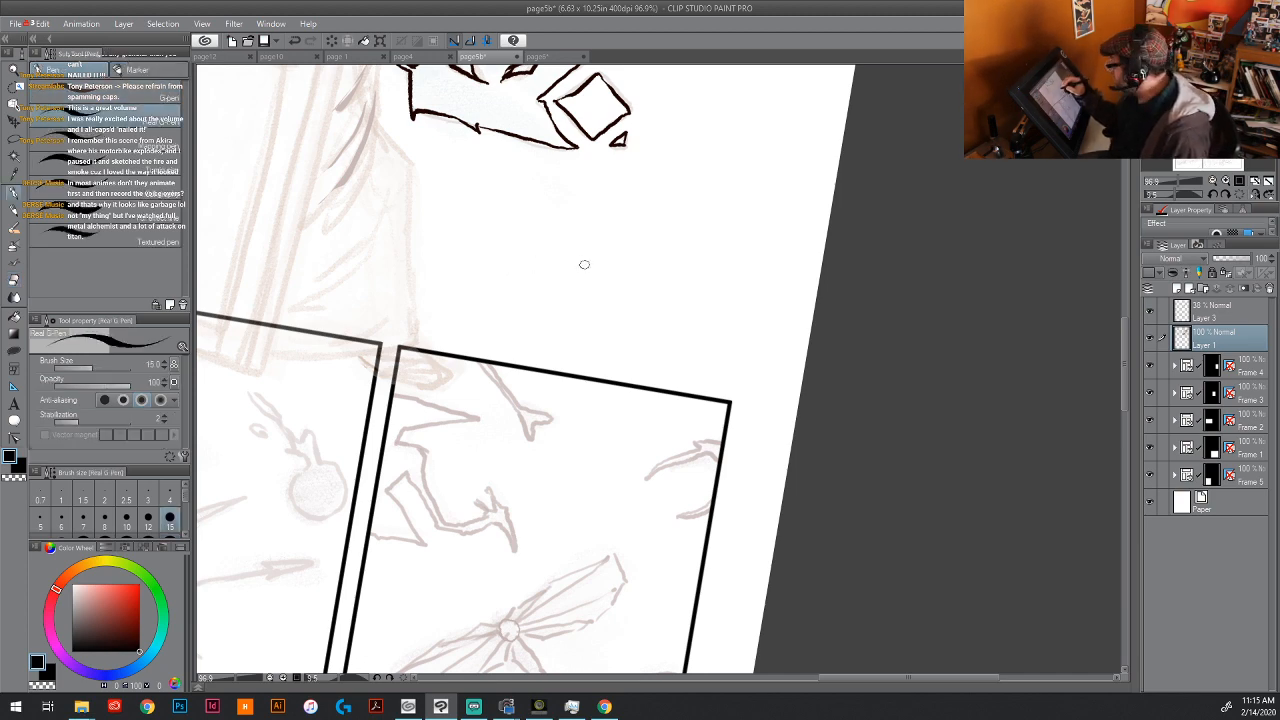
pyautogui.moveTo(584, 249); pyautogui.dragTo(650, 670)
pyautogui.moveTo(520, 364); pyautogui.dragTo(502, 373)
pyautogui.moveTo(502, 373); pyautogui.dragTo(521, 366)
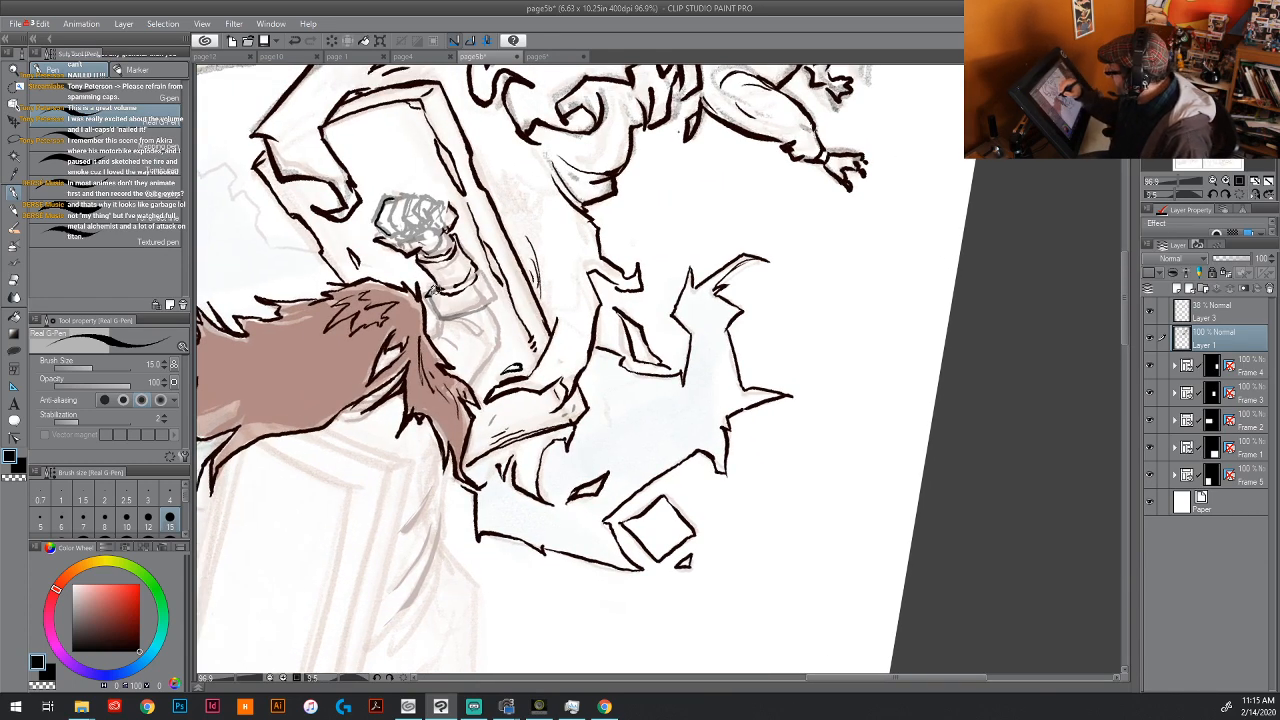
pyautogui.moveTo(529, 366); pyautogui.dragTo(522, 411)
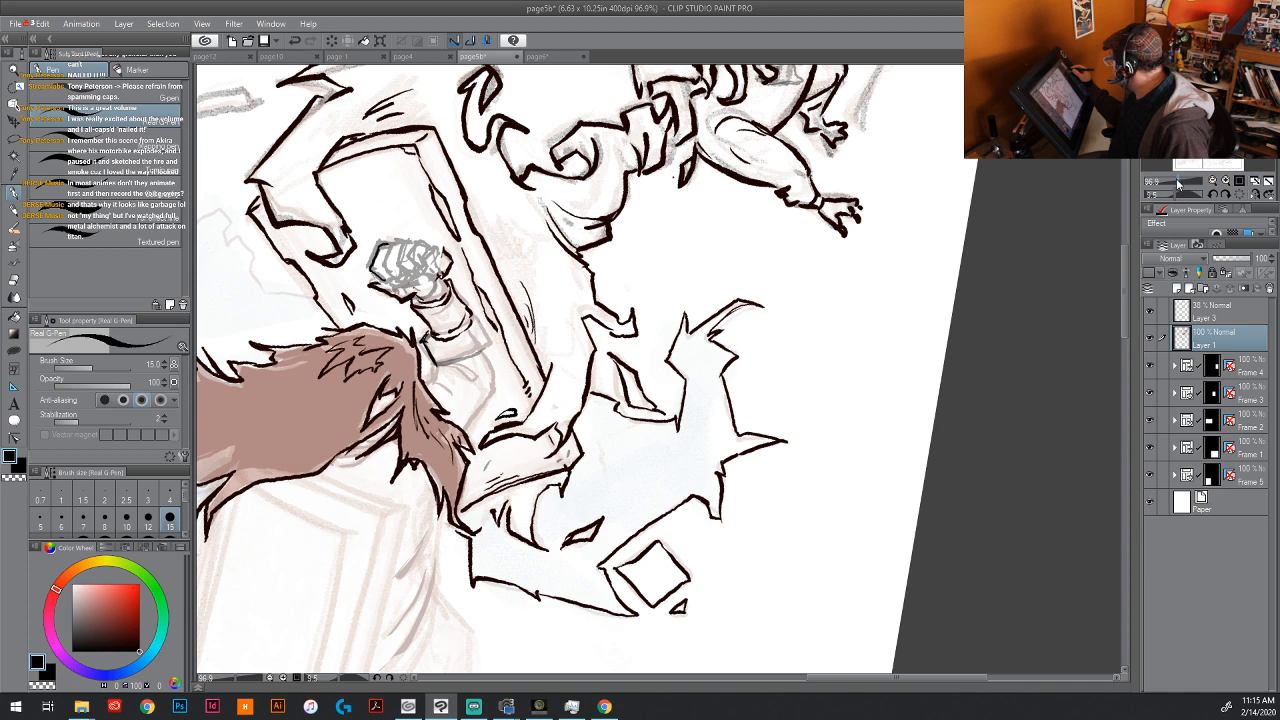
# Step: Ink the clenched fist's fingers and knuckles over the rough sketch, and add fold lines on the forearm below the wrist
pyautogui.moveTo(1178, 183); pyautogui.dragTo(1173, 181)
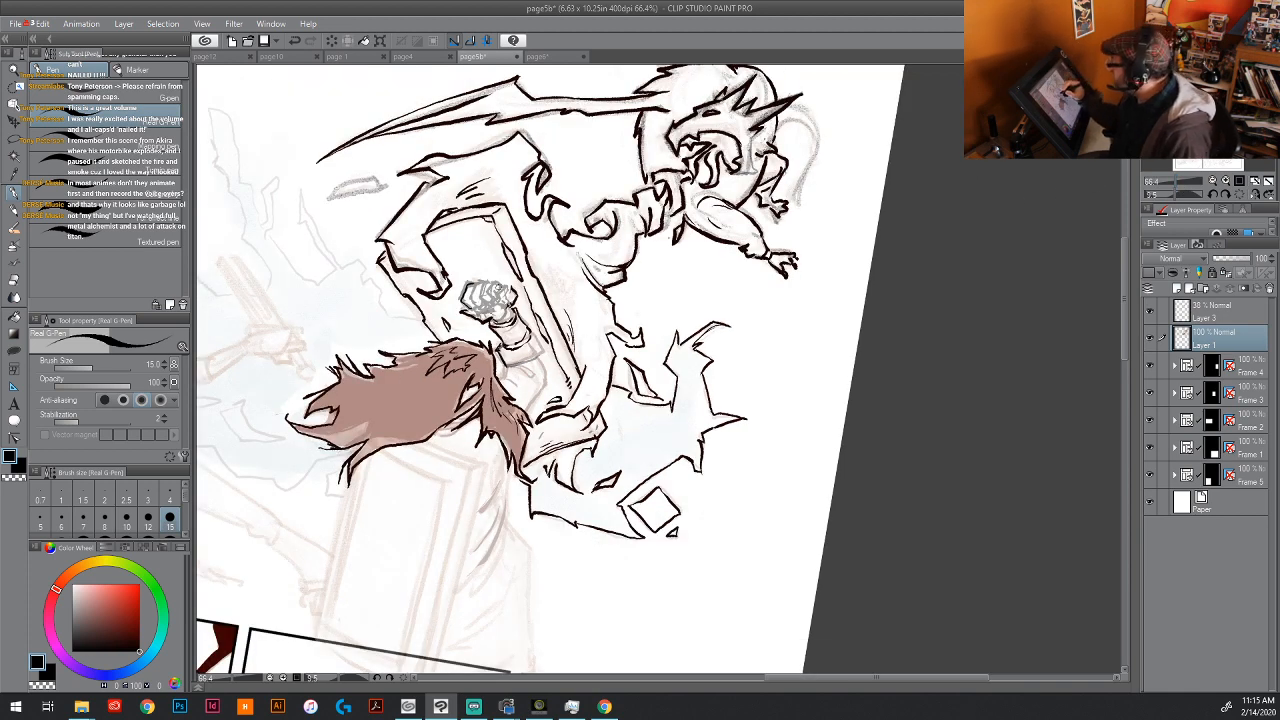
pyautogui.moveTo(488, 281)
pyautogui.mouseDown()
pyautogui.moveTo(476, 312)
pyautogui.moveTo(478, 285)
pyautogui.moveTo(496, 304)
pyautogui.mouseUp()
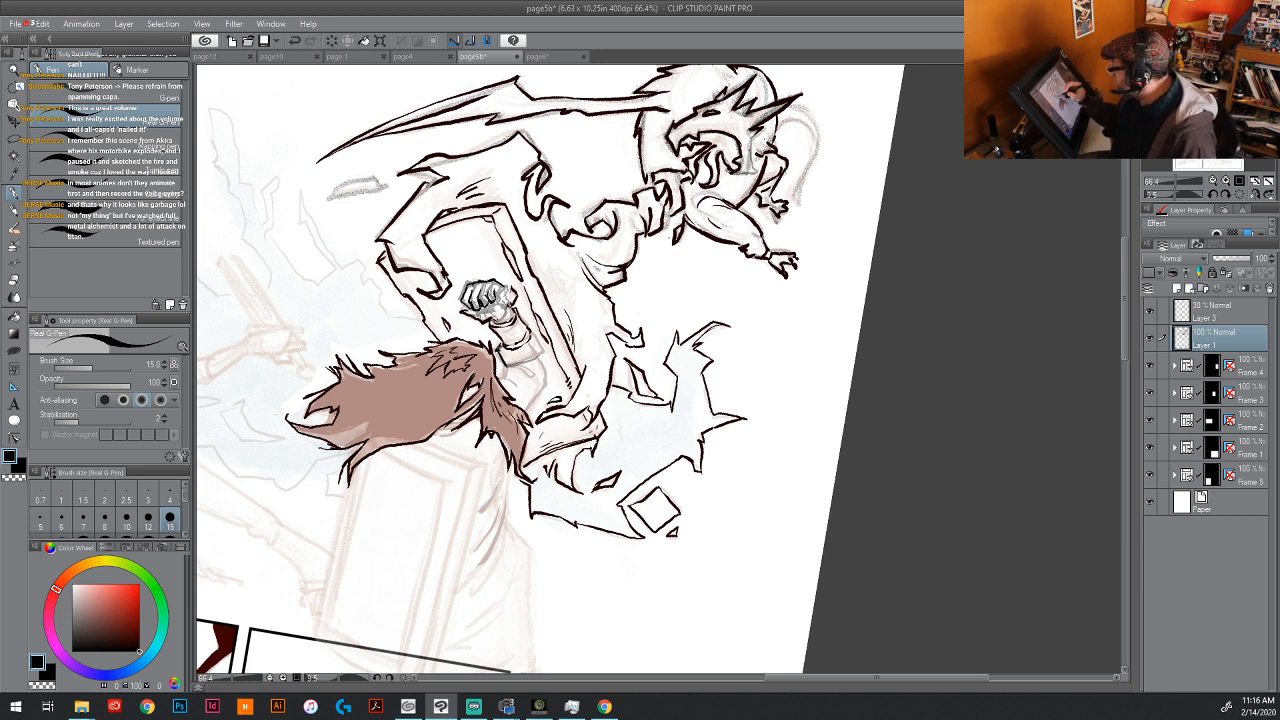
pyautogui.moveTo(487, 322); pyautogui.dragTo(510, 281)
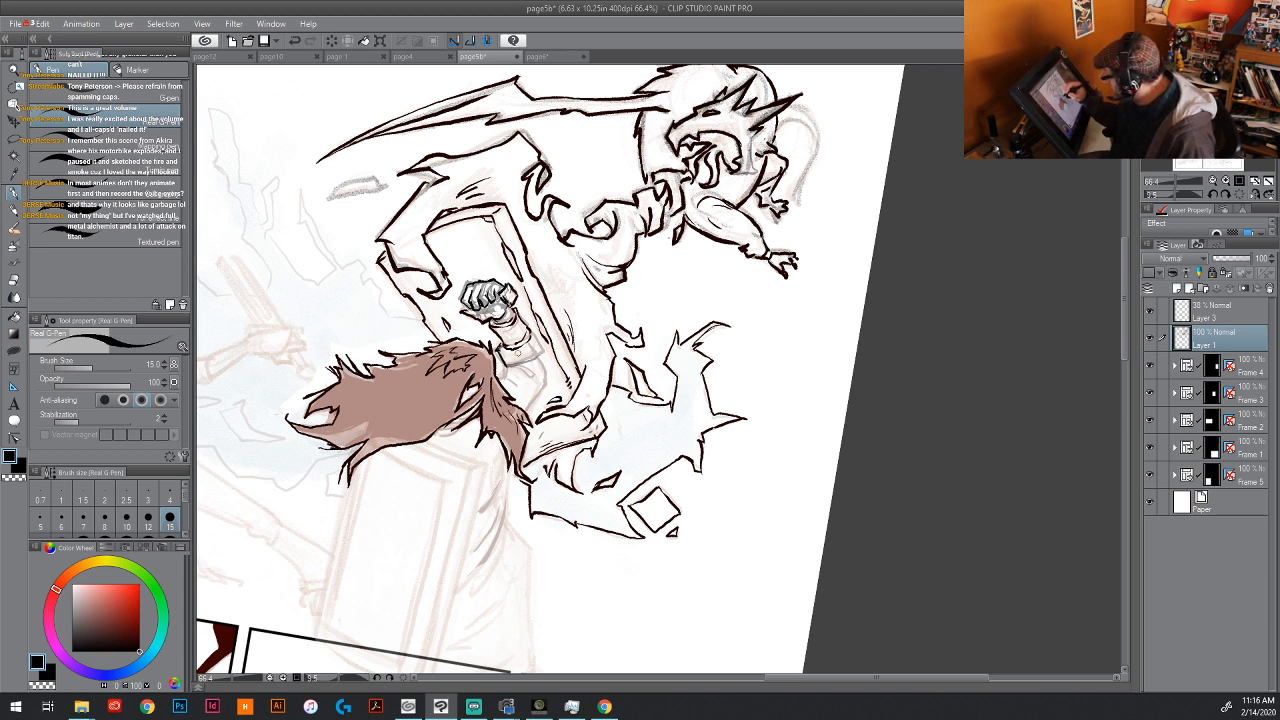
pyautogui.moveTo(505, 364)
pyautogui.mouseDown()
pyautogui.moveTo(543, 347)
pyautogui.moveTo(528, 358)
pyautogui.moveTo(535, 380)
pyautogui.moveTo(496, 382)
pyautogui.moveTo(524, 396)
pyautogui.moveTo(547, 368)
pyautogui.mouseUp()
pyautogui.moveTo(541, 392); pyautogui.dragTo(547, 383)
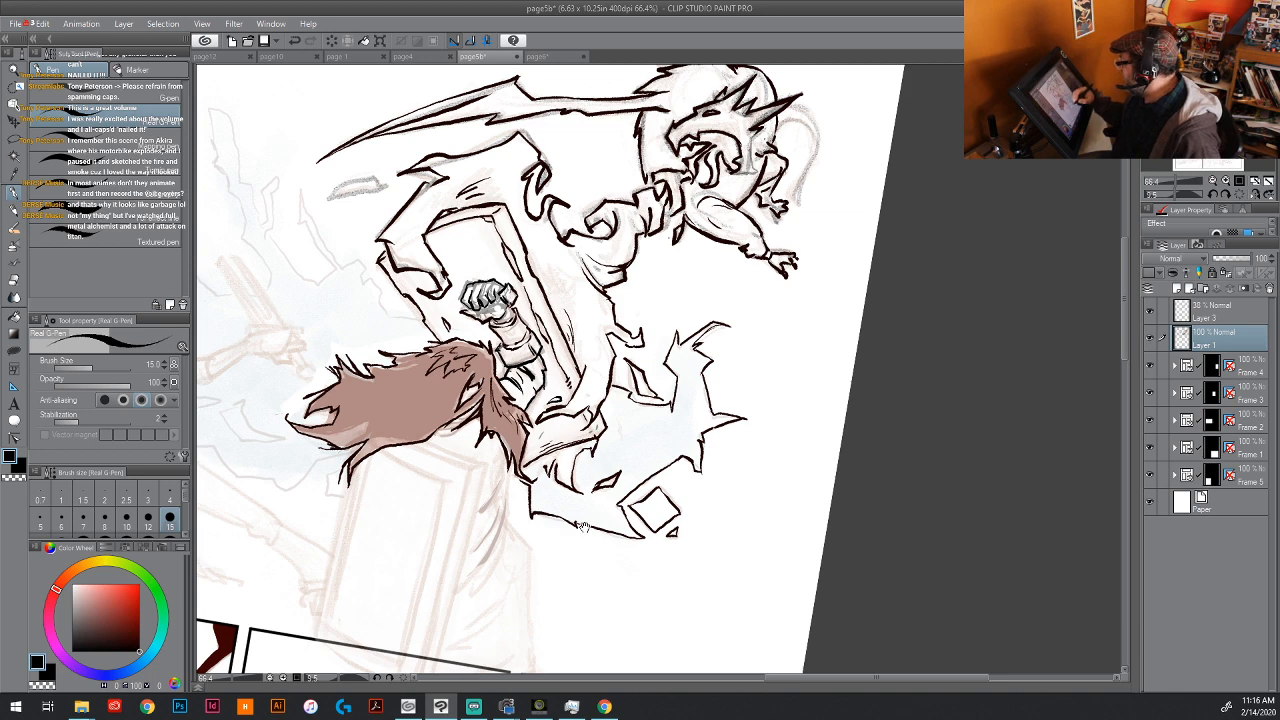
# Step: Ink the outer long edge of the lower slab beneath the hair, with crack and chip marks on its face
pyautogui.scroll(-5, 367, 471)
pyautogui.moveTo(353, 494)
pyautogui.mouseDown()
pyautogui.moveTo(377, 375)
pyautogui.moveTo(409, 418)
pyautogui.moveTo(412, 380)
pyautogui.moveTo(426, 414)
pyautogui.mouseUp()
pyautogui.moveTo(414, 372); pyautogui.dragTo(434, 406)
pyautogui.moveTo(418, 458)
pyautogui.mouseDown()
pyautogui.moveTo(414, 482)
pyautogui.moveTo(424, 452)
pyautogui.mouseUp()
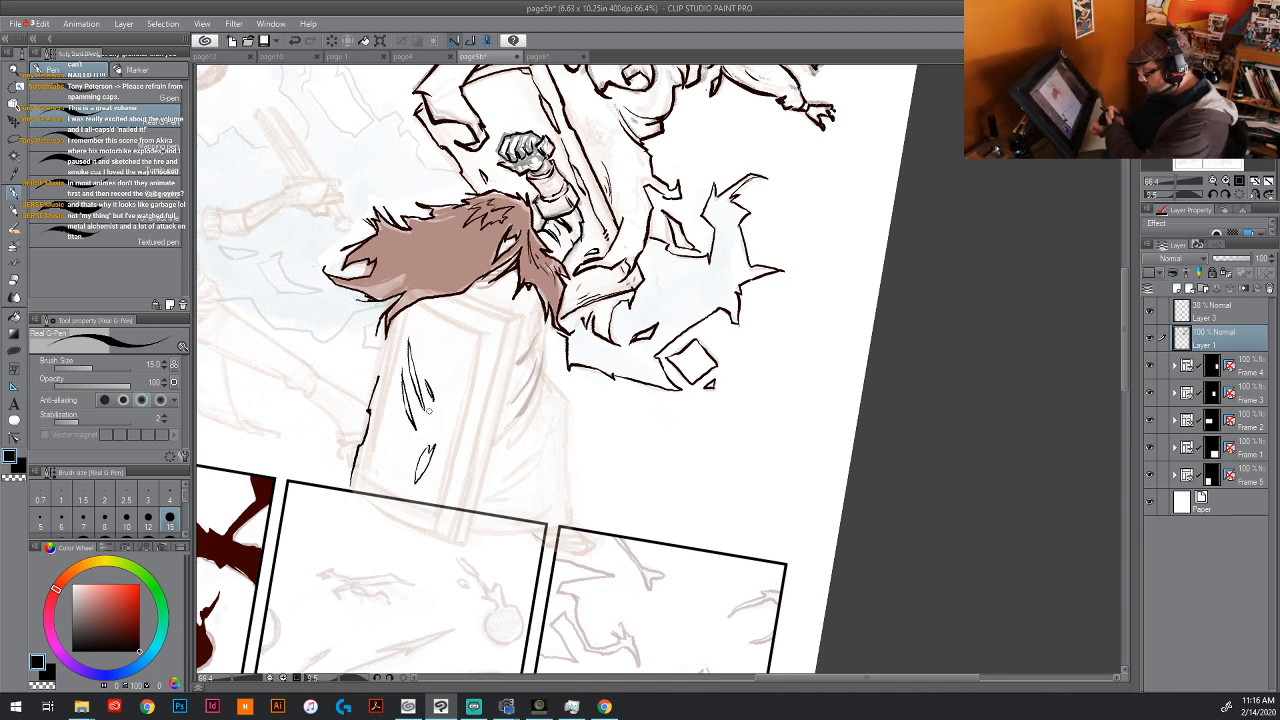
pyautogui.moveTo(376, 378); pyautogui.dragTo(393, 316)
# Step: Ink the lower slab's narrow side strip down across the panel border, and add fold strokes on the cloth beside it
pyautogui.moveTo(449, 540)
pyautogui.mouseDown()
pyautogui.moveTo(496, 320)
pyautogui.moveTo(502, 344)
pyautogui.mouseUp()
pyautogui.moveTo(453, 544)
pyautogui.mouseDown()
pyautogui.moveTo(471, 526)
pyautogui.moveTo(521, 318)
pyautogui.mouseUp()
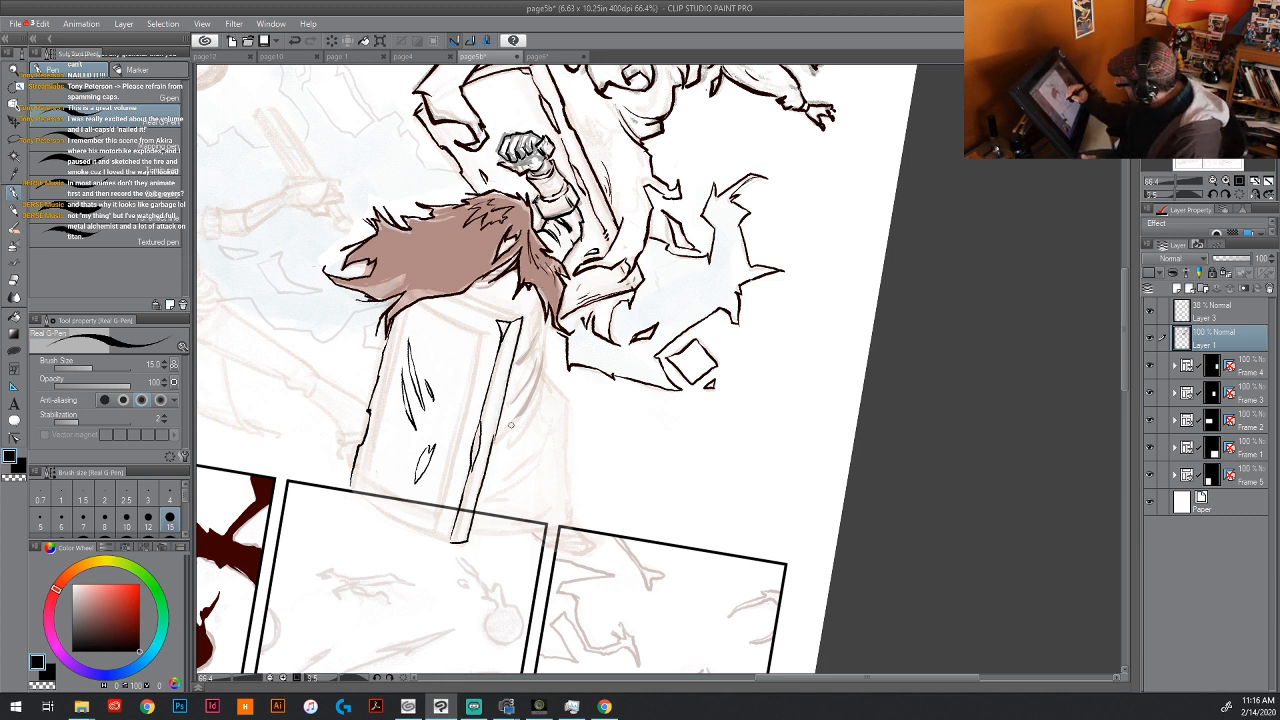
pyautogui.moveTo(502, 431); pyautogui.dragTo(548, 344)
pyautogui.moveTo(515, 403)
pyautogui.mouseDown()
pyautogui.moveTo(546, 331)
pyautogui.moveTo(522, 375)
pyautogui.mouseUp()
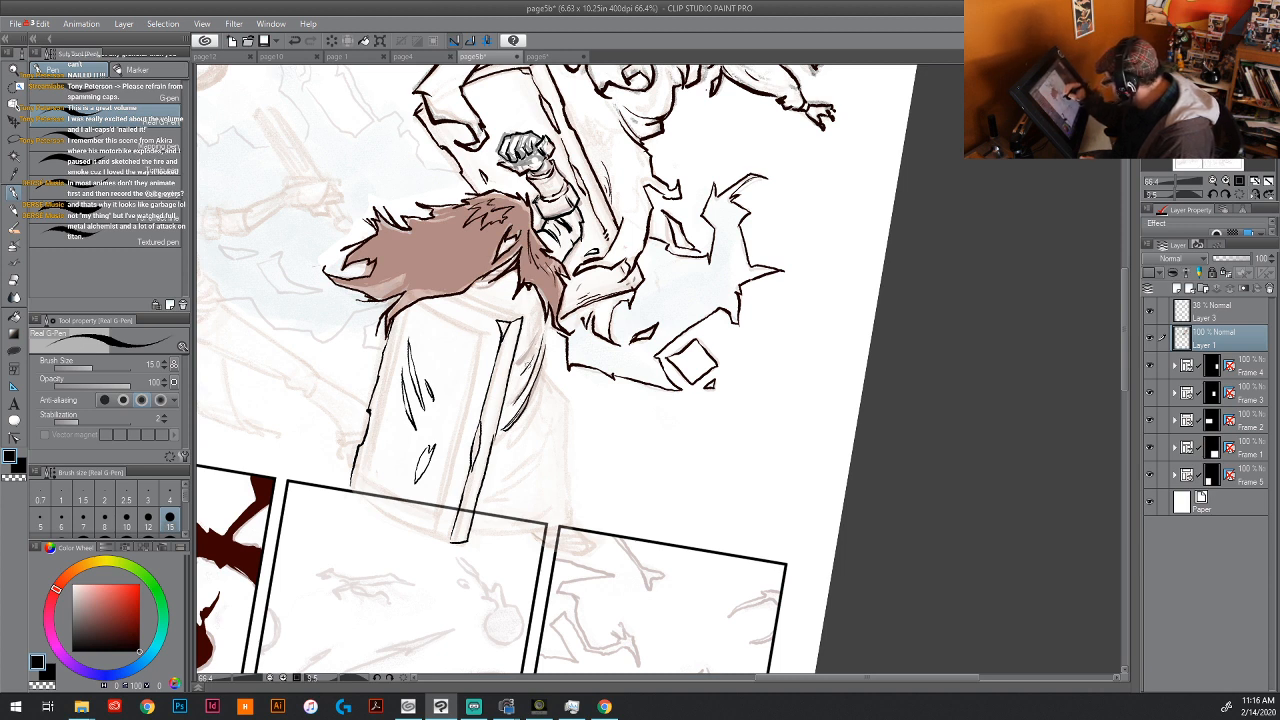
# Step: Ink the fold lines and outer edge of the cloaked figure's robe beside the shield with the Real G-Pen
pyautogui.moveTo(545, 321); pyautogui.dragTo(525, 369)
pyautogui.moveTo(545, 313)
pyautogui.mouseDown()
pyautogui.moveTo(518, 362)
pyautogui.moveTo(533, 331)
pyautogui.mouseUp()
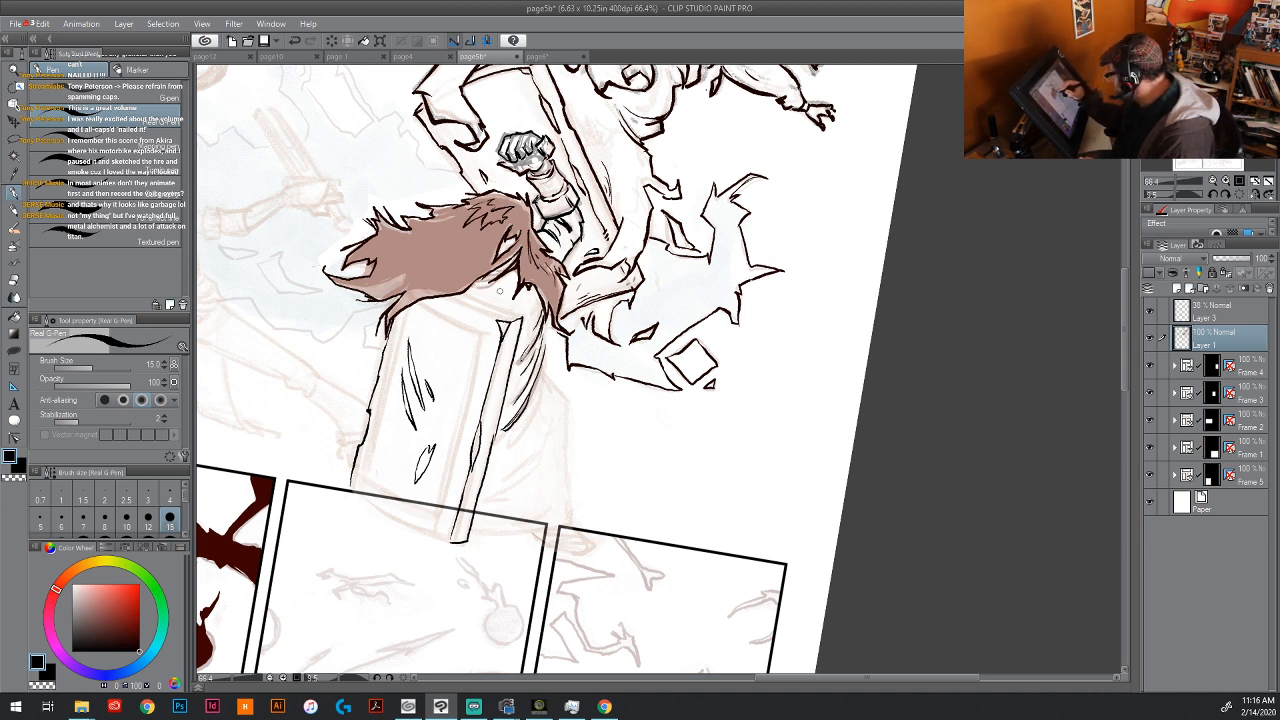
pyautogui.moveTo(517, 278)
pyautogui.mouseDown()
pyautogui.moveTo(486, 298)
pyautogui.moveTo(502, 298)
pyautogui.mouseUp()
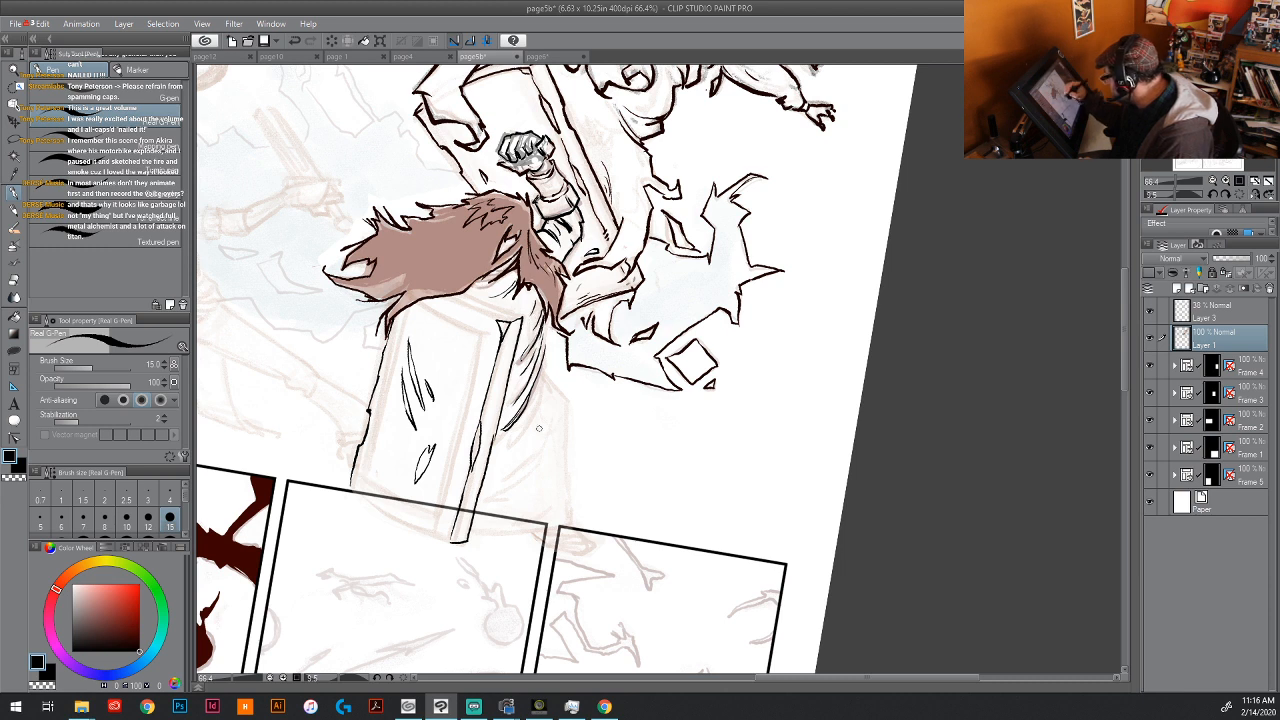
pyautogui.moveTo(493, 465)
pyautogui.mouseDown()
pyautogui.moveTo(530, 416)
pyautogui.moveTo(541, 369)
pyautogui.mouseUp()
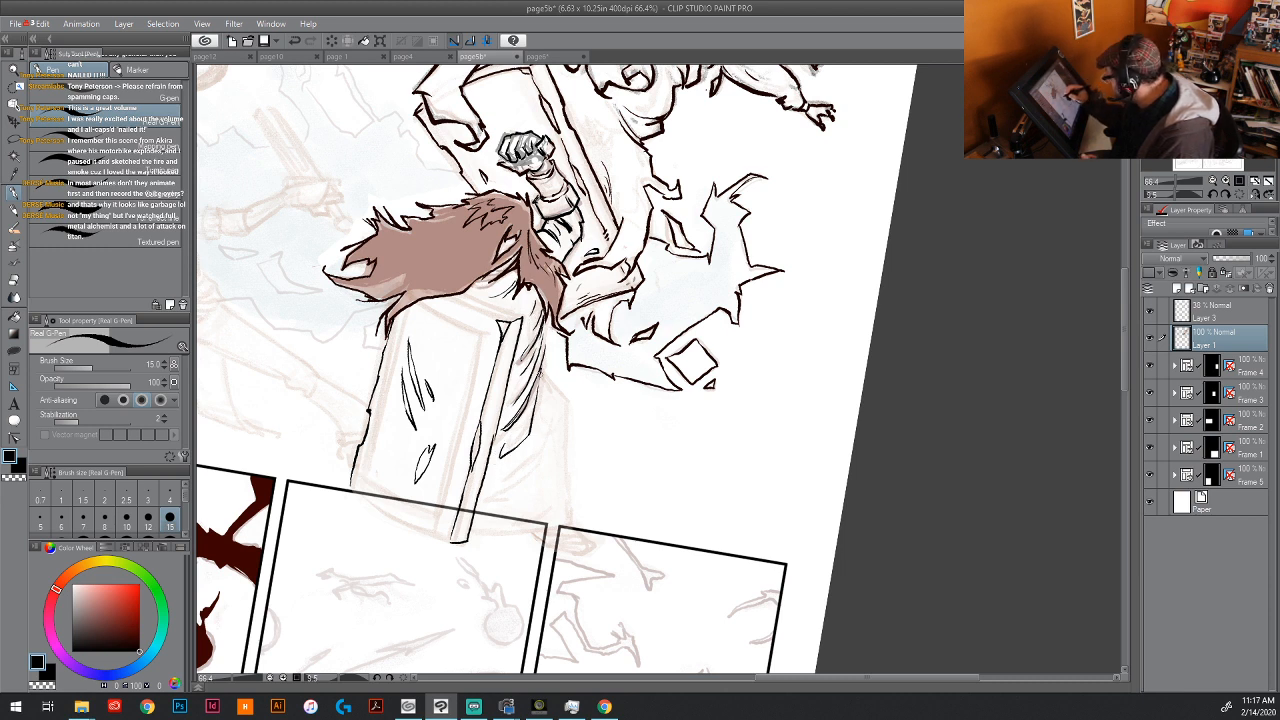
pyautogui.moveTo(517, 437); pyautogui.dragTo(501, 451)
pyautogui.moveTo(548, 371); pyautogui.dragTo(540, 399)
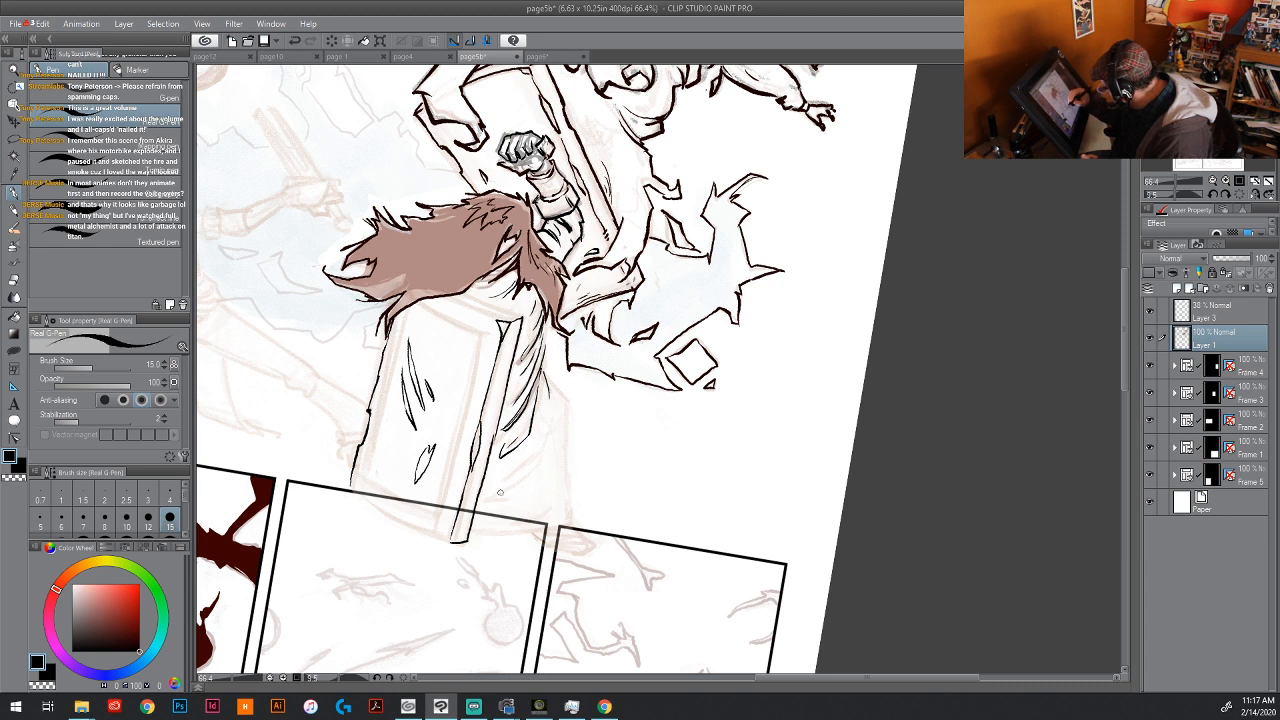
pyautogui.moveTo(500, 492); pyautogui.dragTo(537, 466)
pyautogui.moveTo(547, 379)
pyautogui.mouseDown()
pyautogui.moveTo(567, 411)
pyautogui.moveTo(570, 489)
pyautogui.moveTo(544, 313)
pyautogui.mouseUp()
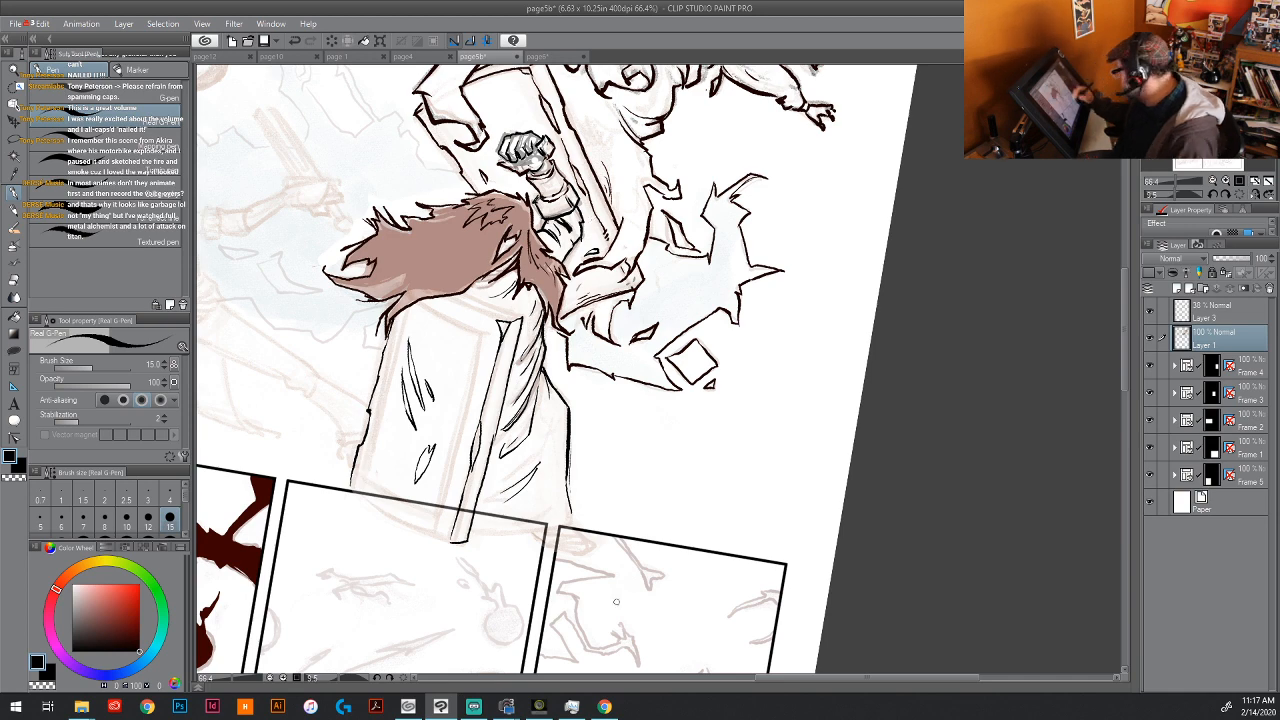
# Step: Ink the robe's ragged hem and small lower folds, and outline the foot sticking out beneath it
pyautogui.moveTo(657, 606); pyautogui.dragTo(586, 389)
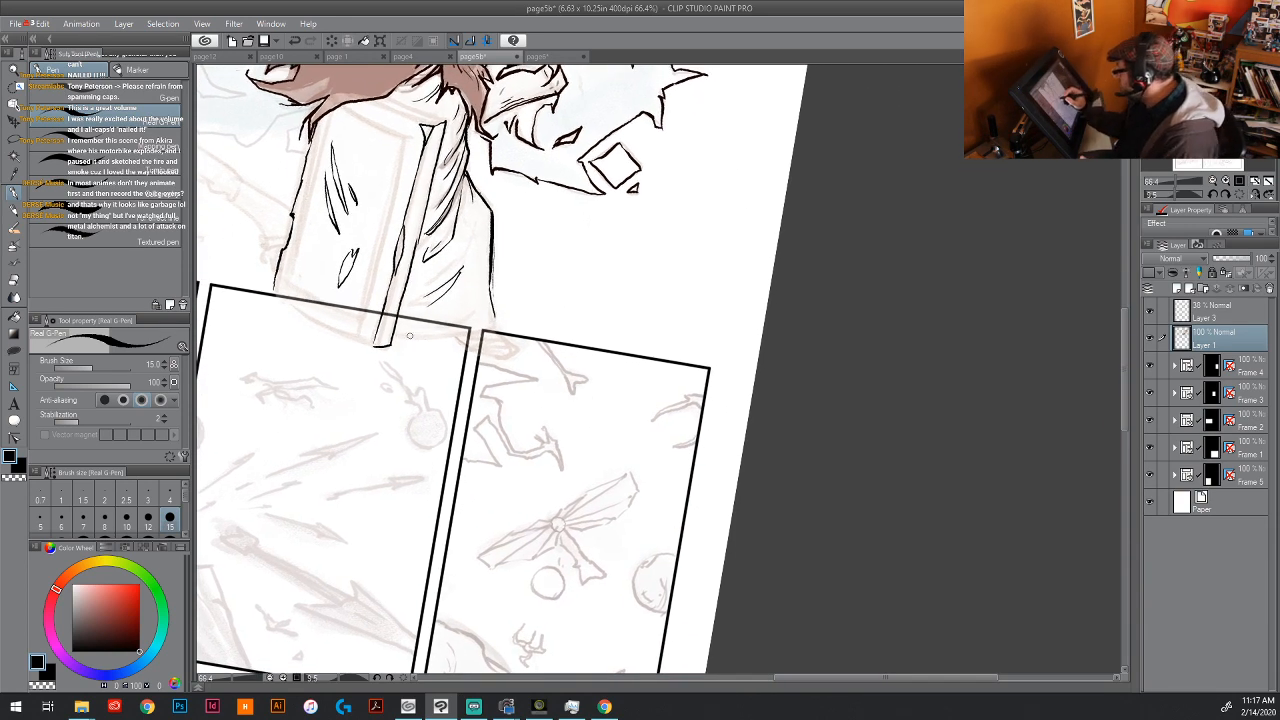
pyautogui.moveTo(390, 337)
pyautogui.mouseDown()
pyautogui.moveTo(450, 318)
pyautogui.moveTo(422, 331)
pyautogui.moveTo(457, 329)
pyautogui.moveTo(410, 333)
pyautogui.moveTo(483, 325)
pyautogui.moveTo(497, 316)
pyautogui.moveTo(470, 310)
pyautogui.moveTo(491, 287)
pyautogui.mouseUp()
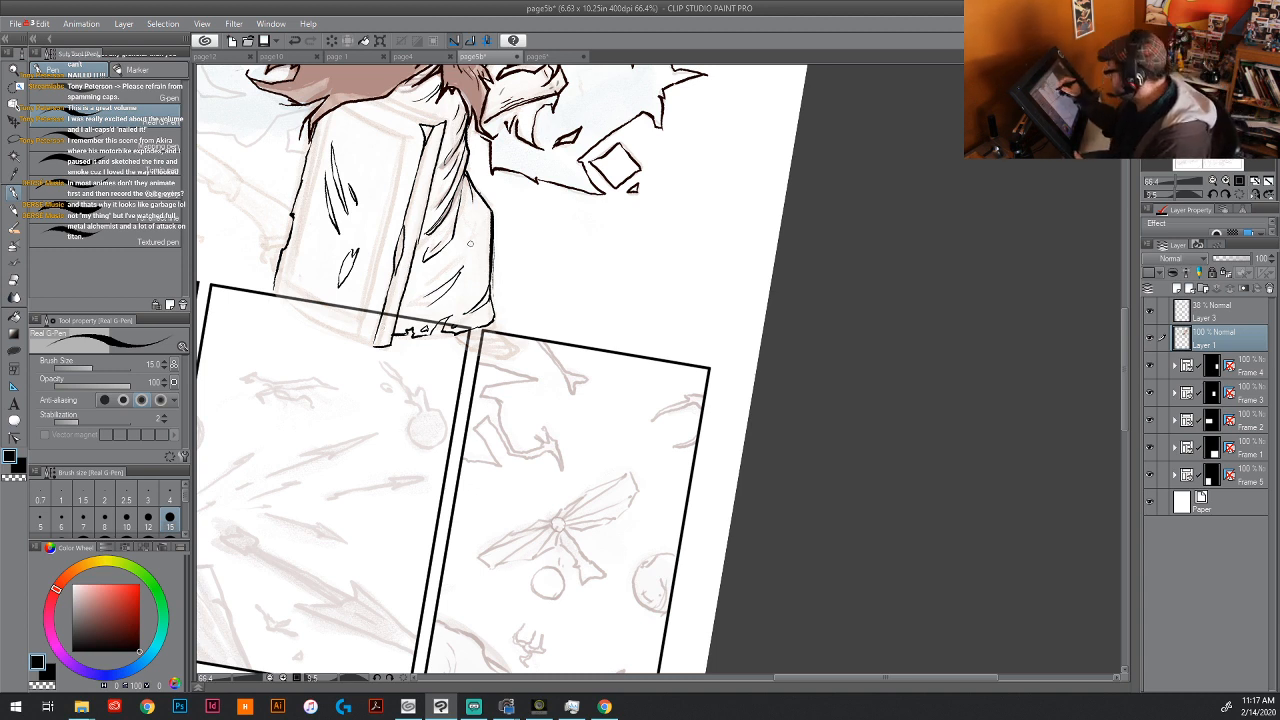
pyautogui.moveTo(490, 230); pyautogui.dragTo(474, 268)
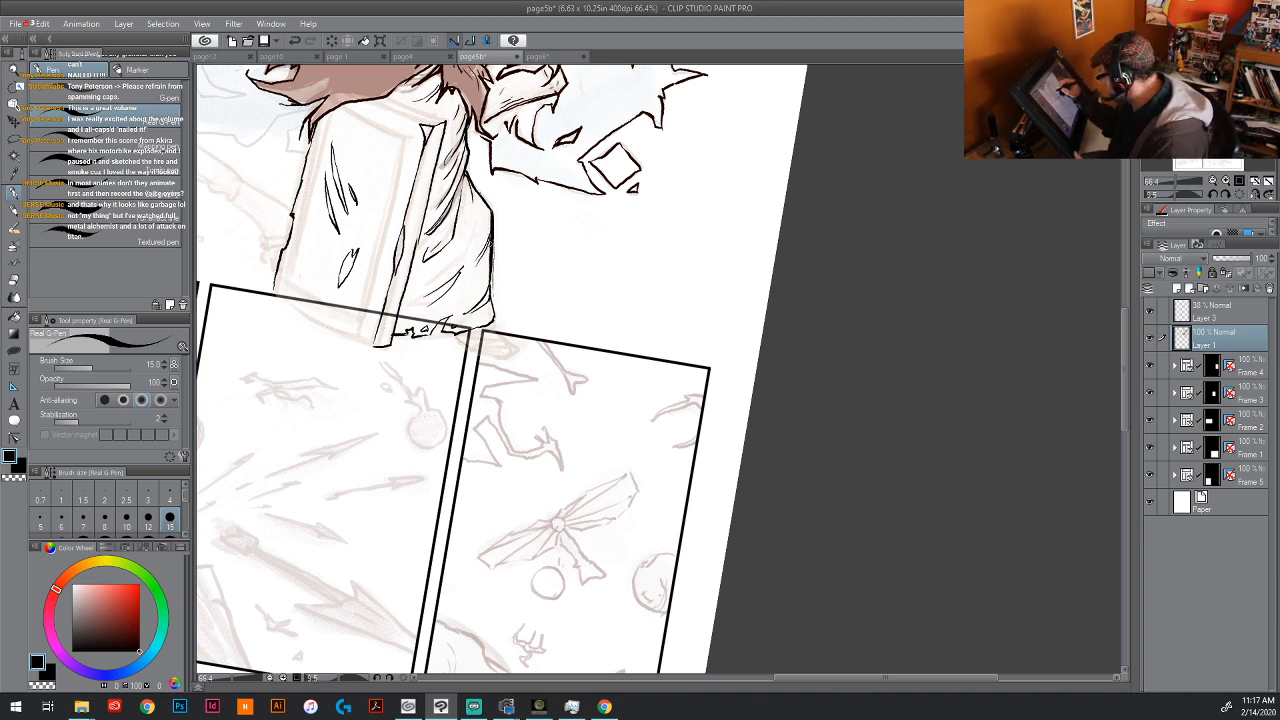
pyautogui.moveTo(474, 213); pyautogui.dragTo(478, 236)
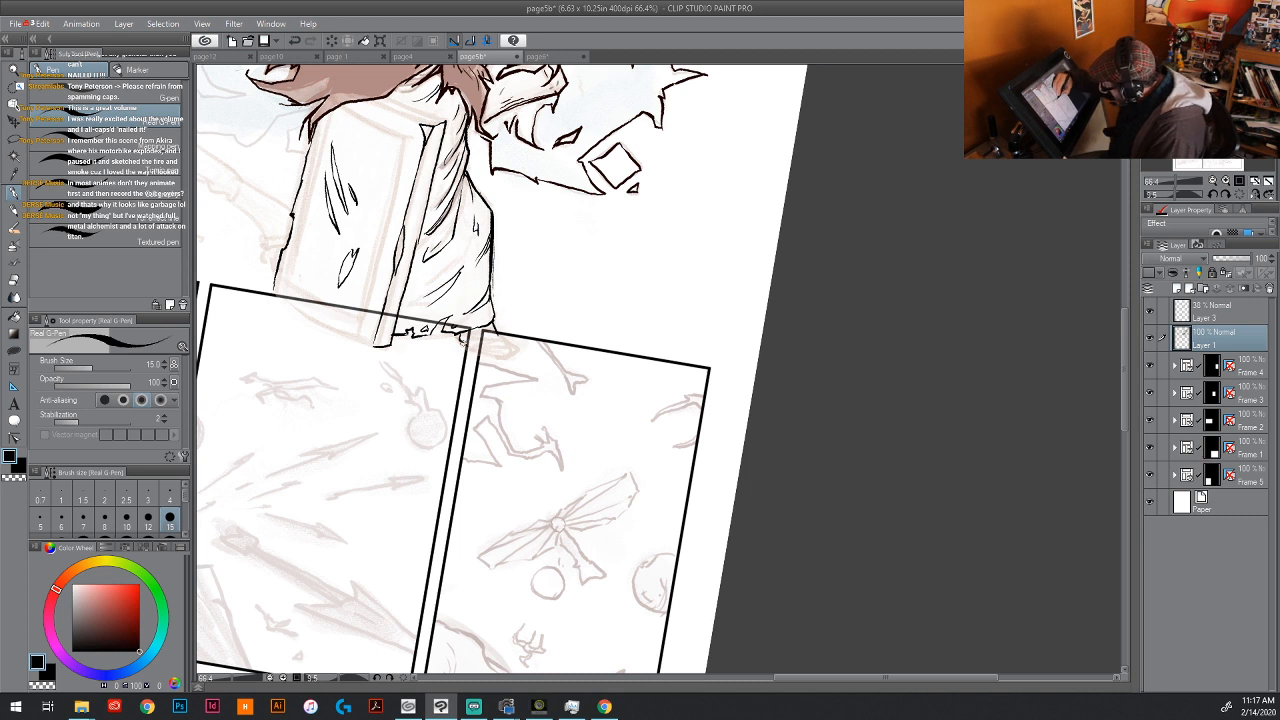
pyautogui.moveTo(458, 338)
pyautogui.mouseDown()
pyautogui.moveTo(516, 354)
pyautogui.moveTo(499, 334)
pyautogui.mouseUp()
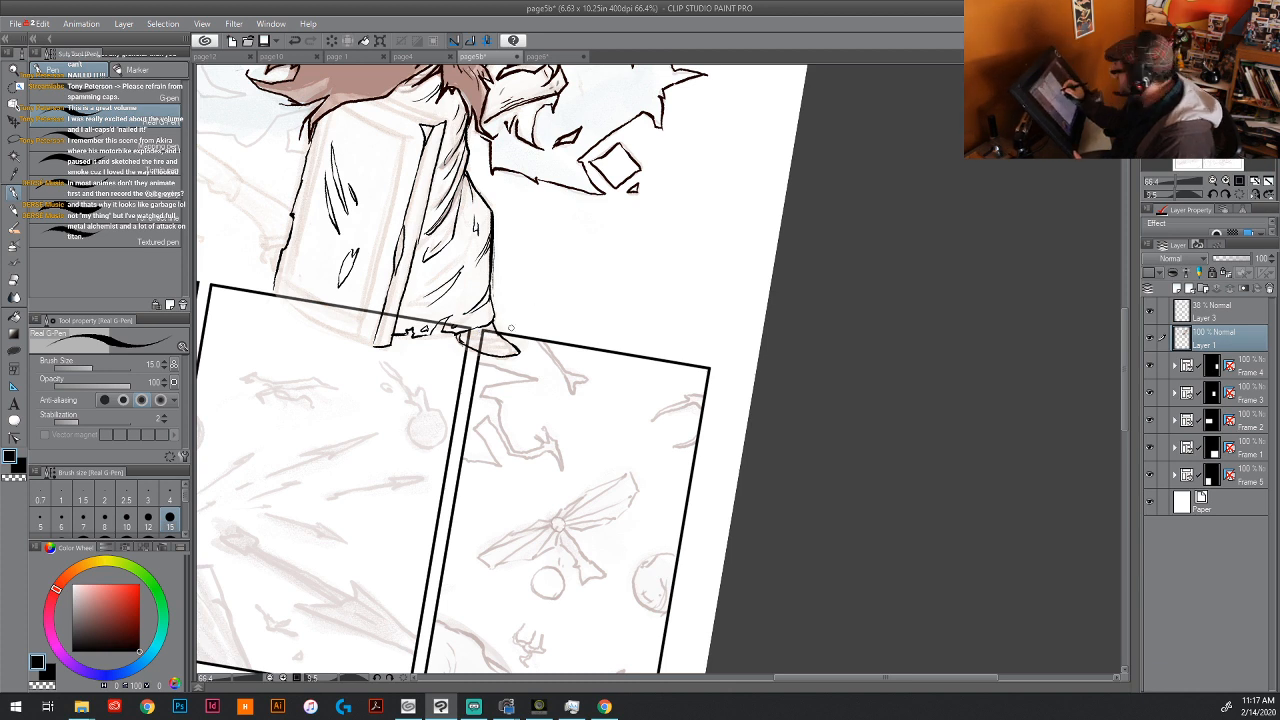
# Step: Ink the raised border around the large shield's face, including its side edges and top rim
pyautogui.moveTo(509, 343)
pyautogui.mouseDown()
pyautogui.moveTo(491, 337)
pyautogui.moveTo(596, 506)
pyautogui.moveTo(629, 521)
pyautogui.mouseUp()
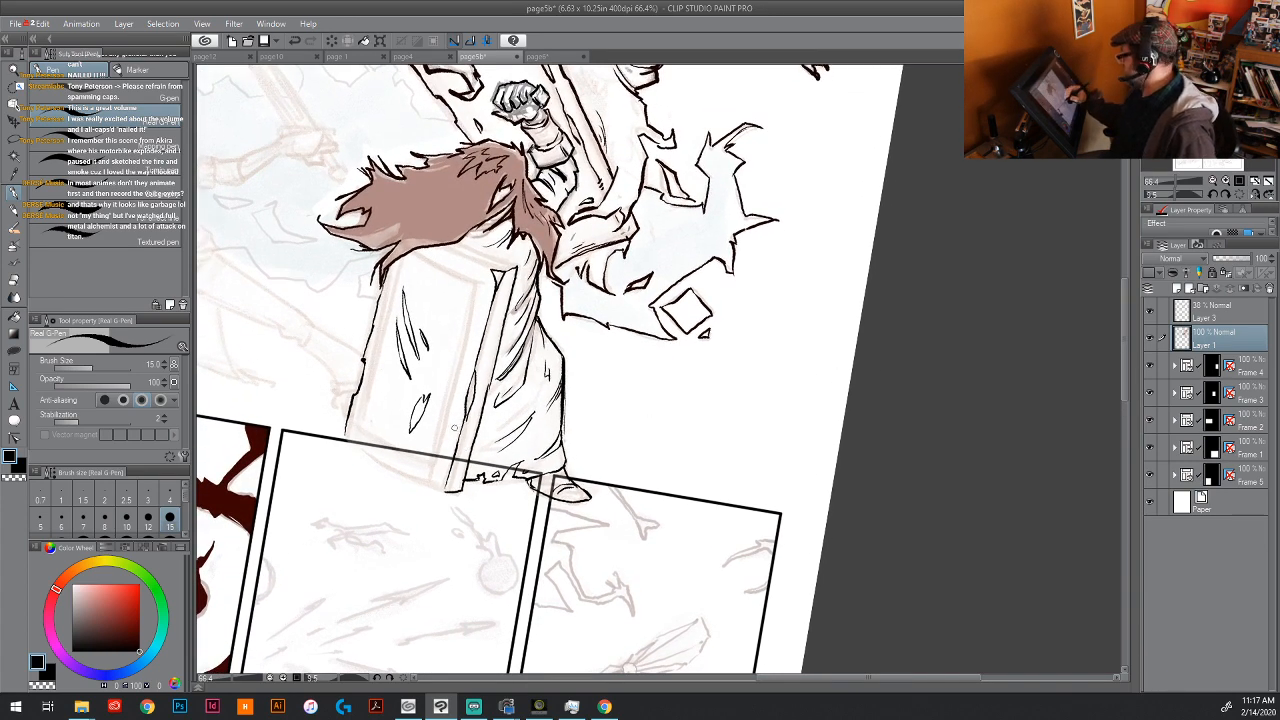
pyautogui.moveTo(433, 463)
pyautogui.mouseDown()
pyautogui.moveTo(473, 292)
pyautogui.moveTo(463, 348)
pyautogui.moveTo(476, 285)
pyautogui.mouseUp()
pyautogui.moveTo(358, 428); pyautogui.dragTo(401, 249)
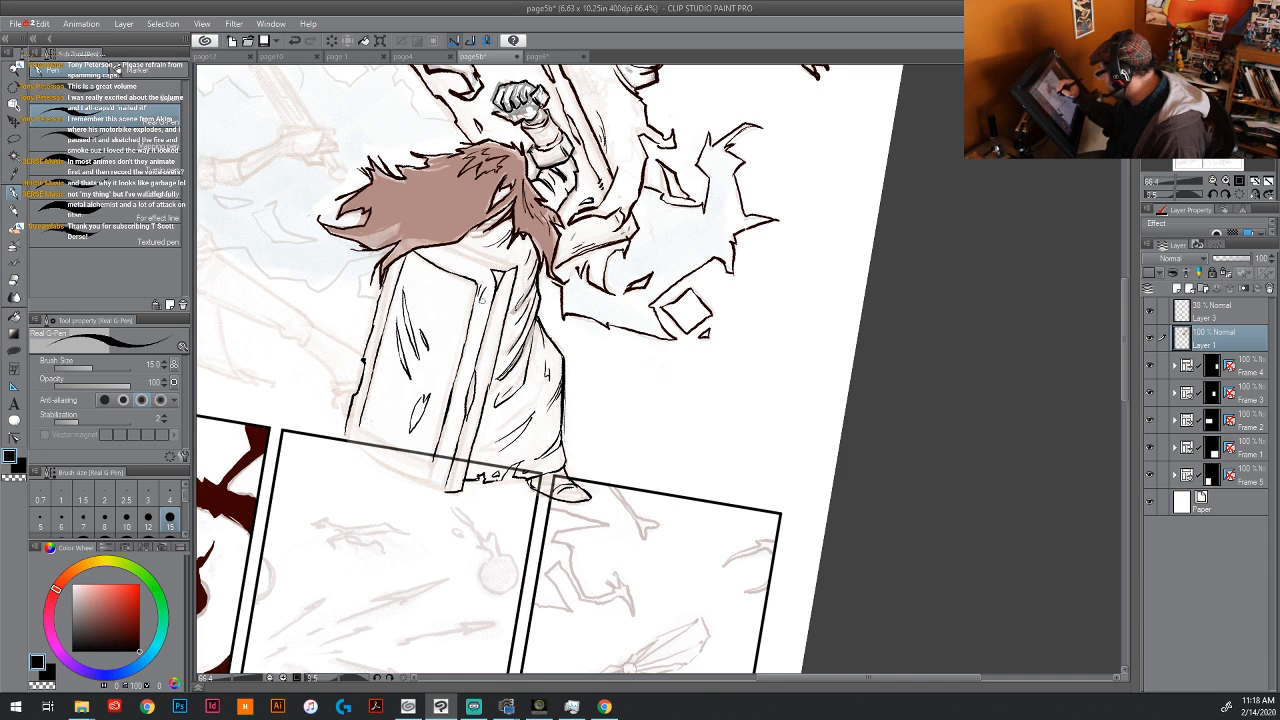
pyautogui.moveTo(492, 270); pyautogui.dragTo(432, 243)
pyautogui.moveTo(518, 270); pyautogui.dragTo(450, 242)
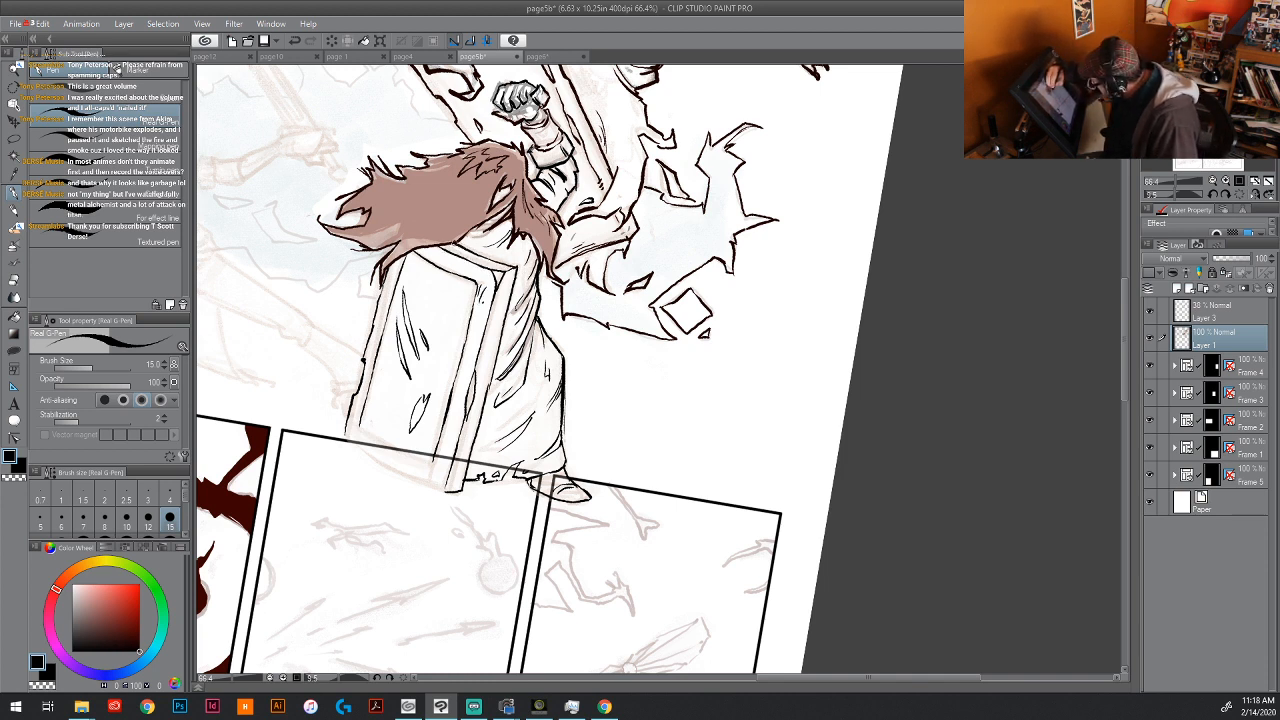
# Step: Ink the shield's bottom edge and lower corners, and add surface marks along its face and rim
pyautogui.moveTo(345, 437)
pyautogui.mouseDown()
pyautogui.moveTo(442, 490)
pyautogui.moveTo(358, 432)
pyautogui.mouseUp()
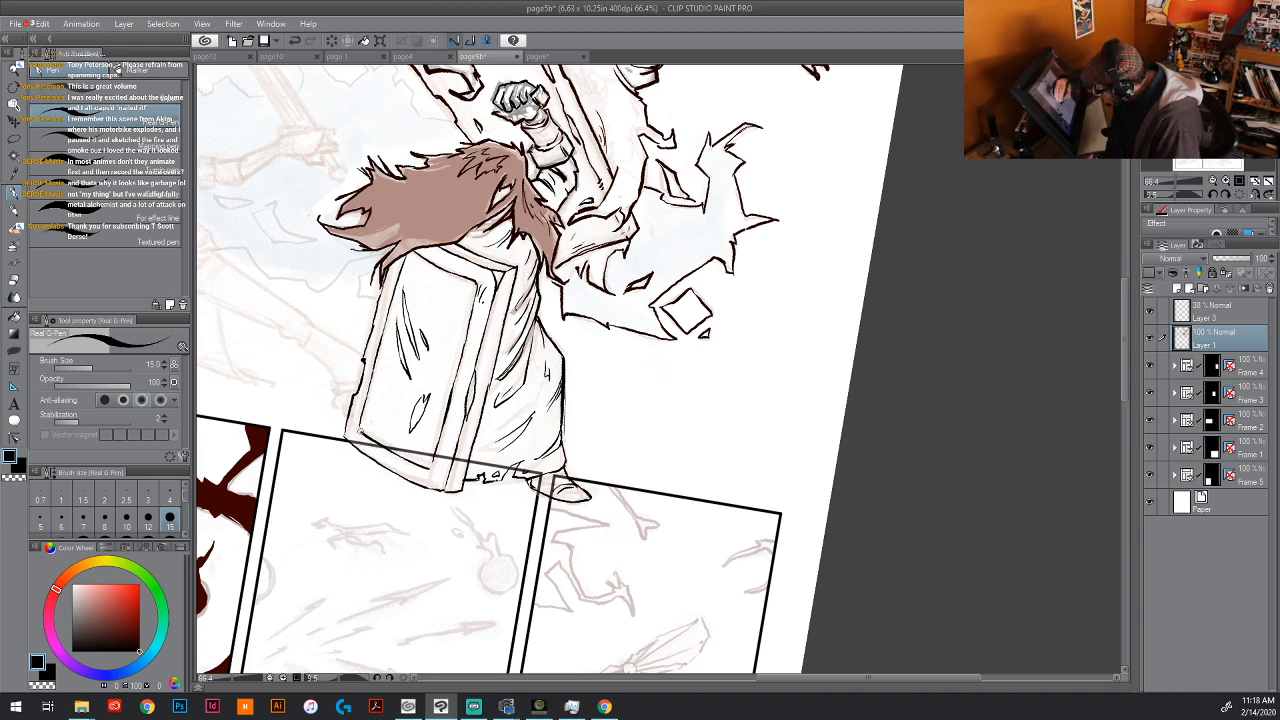
pyautogui.moveTo(430, 468)
pyautogui.mouseDown()
pyautogui.moveTo(385, 445)
pyautogui.moveTo(354, 408)
pyautogui.moveTo(375, 382)
pyautogui.moveTo(369, 396)
pyautogui.mouseUp()
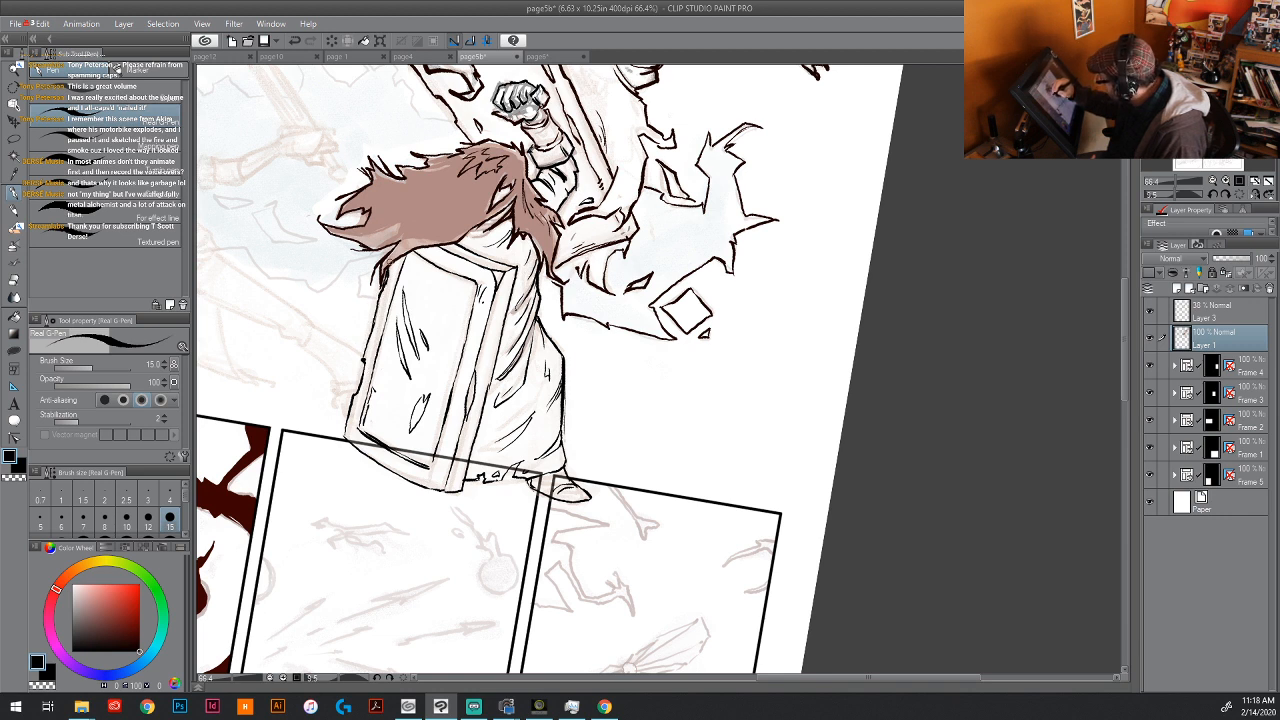
pyautogui.moveTo(345, 438); pyautogui.dragTo(350, 412)
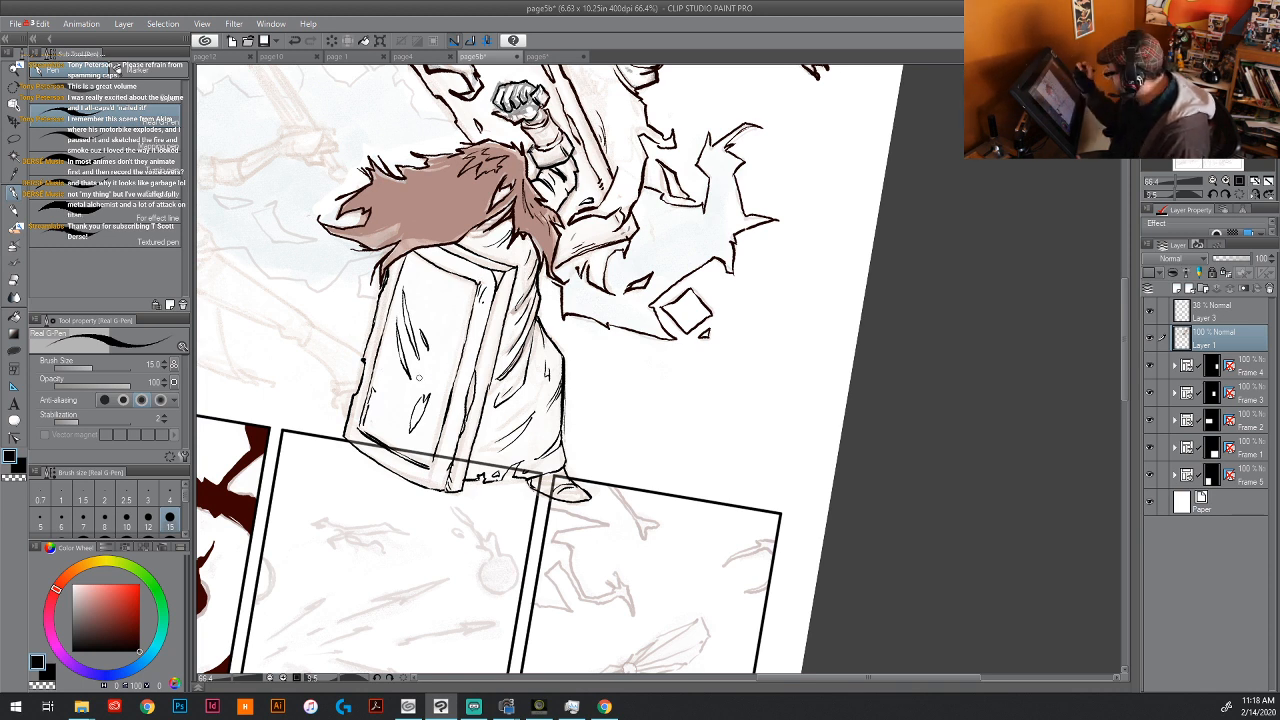
pyautogui.moveTo(375, 376); pyautogui.dragTo(412, 250)
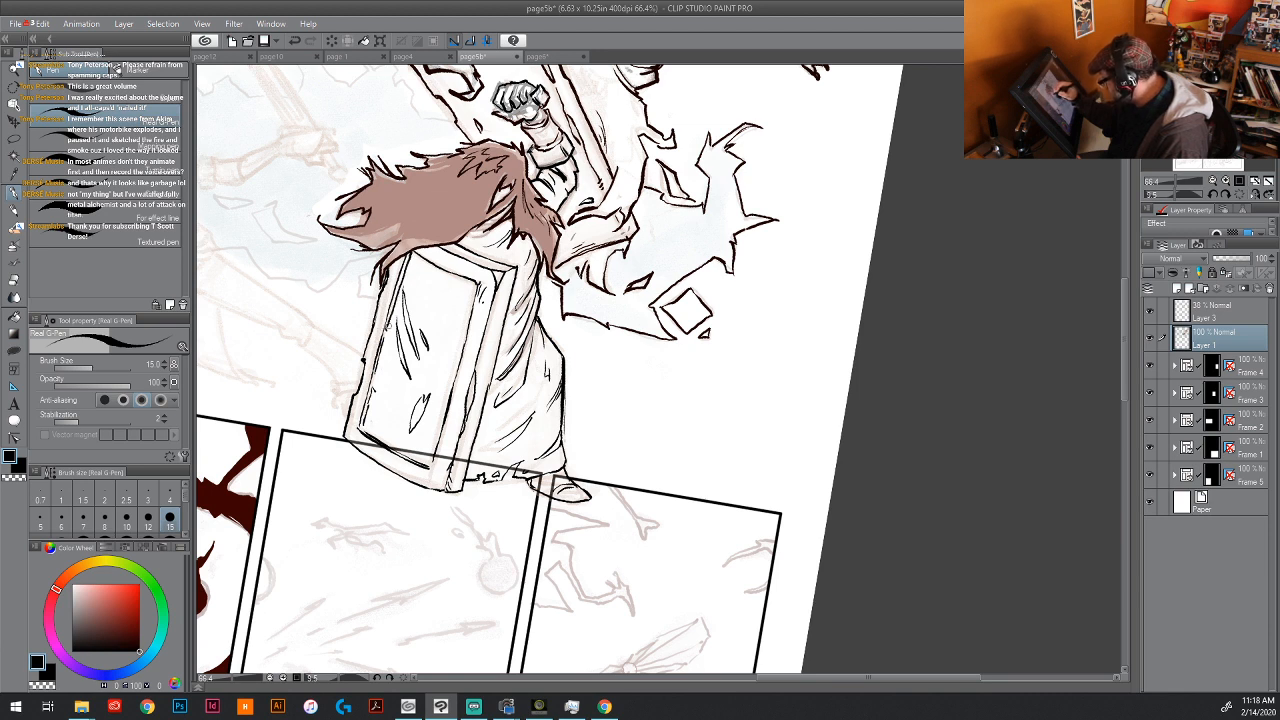
pyautogui.moveTo(373, 390); pyautogui.dragTo(377, 350)
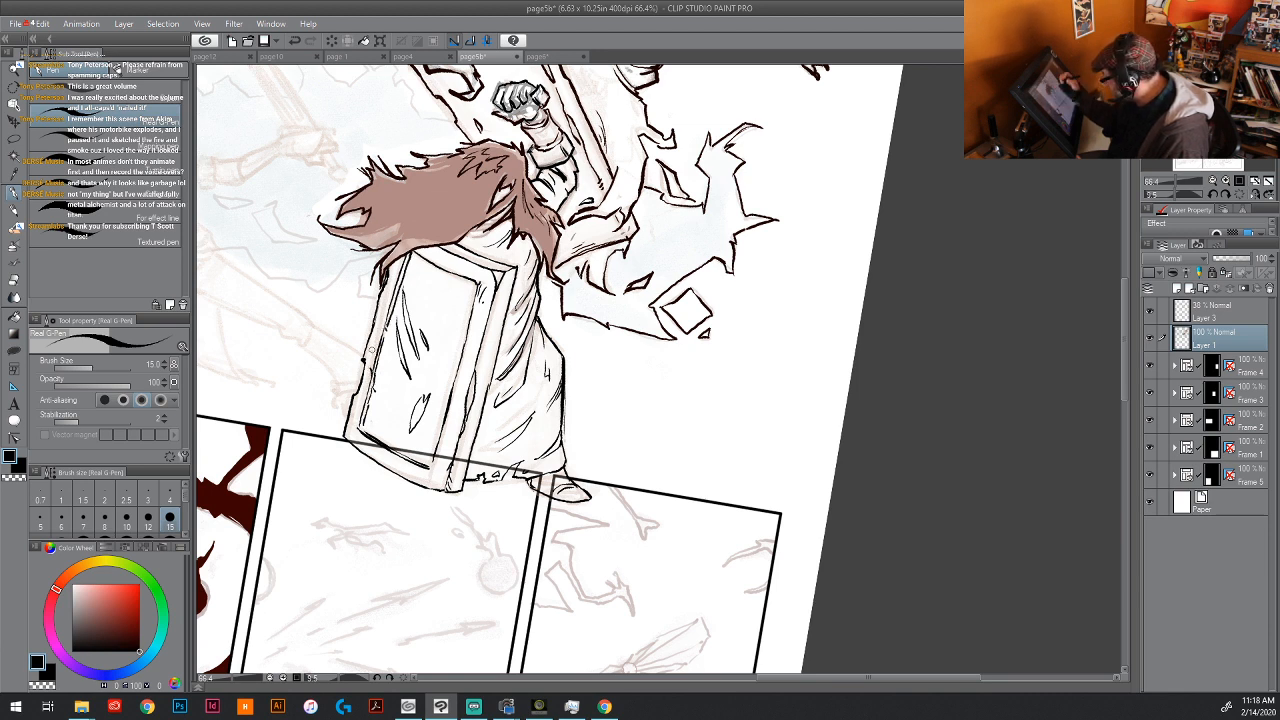
pyautogui.moveTo(474, 401)
pyautogui.mouseDown()
pyautogui.moveTo(470, 383)
pyautogui.moveTo(495, 360)
pyautogui.mouseUp()
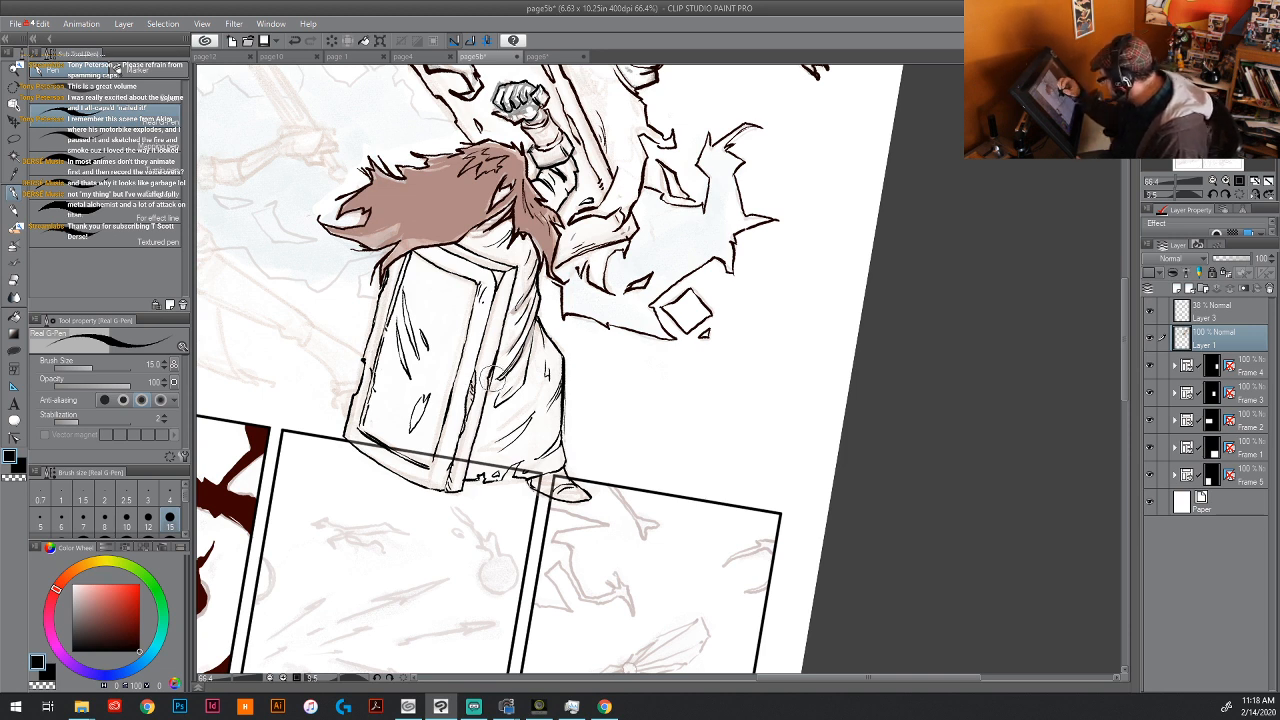
# Step: Ink the curved line of the dragon's tail behind its head, following the rough sketch
pyautogui.moveTo(597, 422)
pyautogui.mouseDown()
pyautogui.moveTo(524, 500)
pyautogui.moveTo(522, 530)
pyautogui.mouseUp()
pyautogui.moveTo(373, 345)
pyautogui.mouseDown()
pyautogui.moveTo(420, 293)
pyautogui.moveTo(411, 302)
pyautogui.mouseUp()
pyautogui.moveTo(580, 511); pyautogui.dragTo(442, 635)
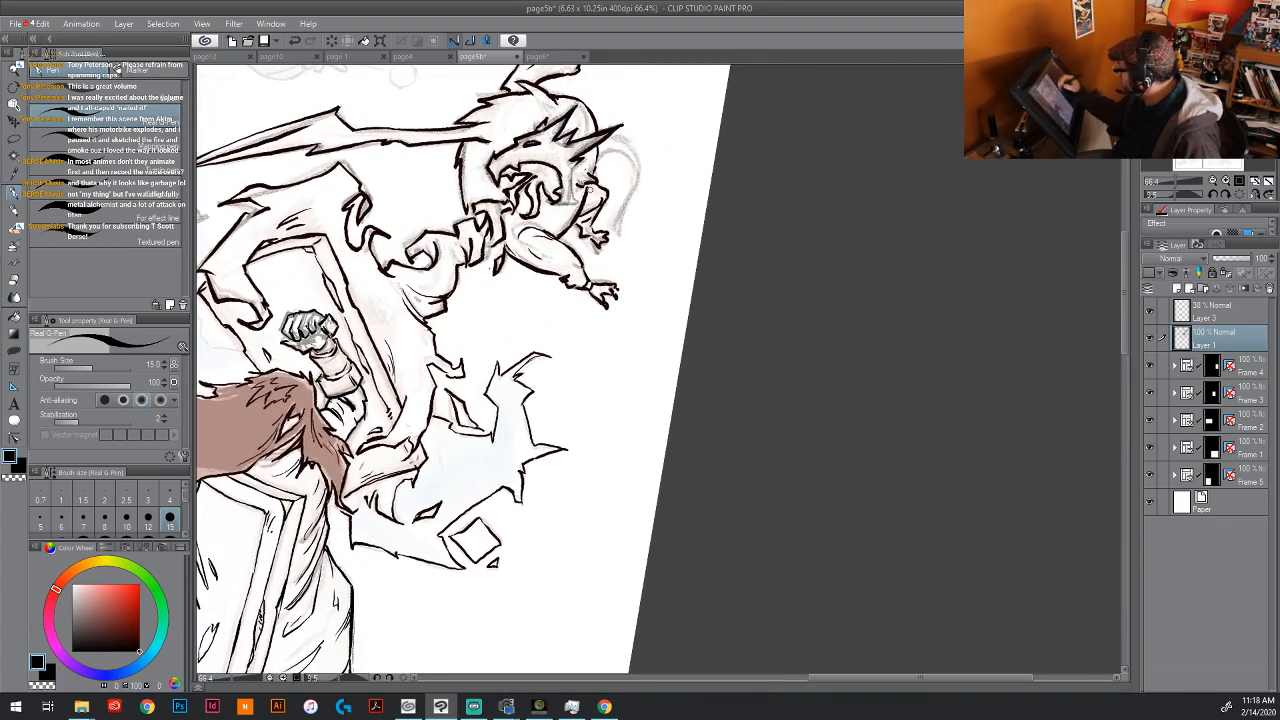
pyautogui.moveTo(603, 148)
pyautogui.mouseDown()
pyautogui.moveTo(628, 162)
pyautogui.moveTo(614, 224)
pyautogui.moveTo(630, 168)
pyautogui.mouseUp()
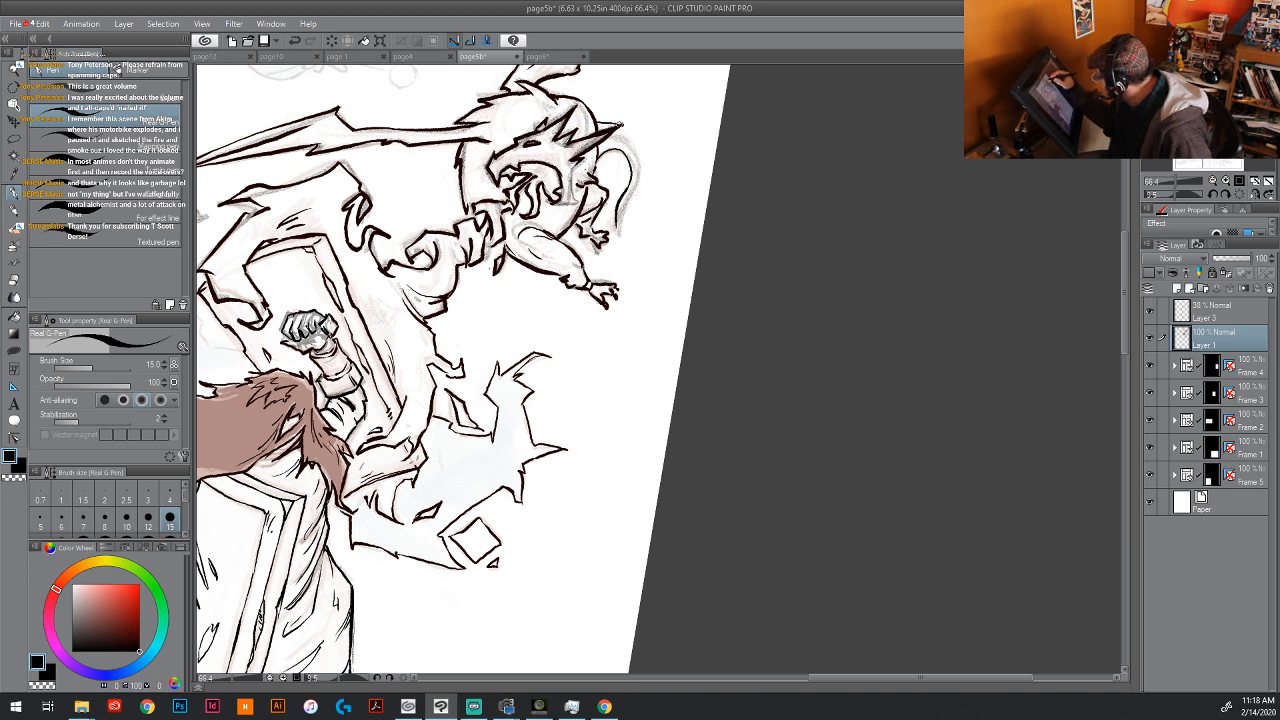
pyautogui.moveTo(605, 390); pyautogui.dragTo(394, 462)
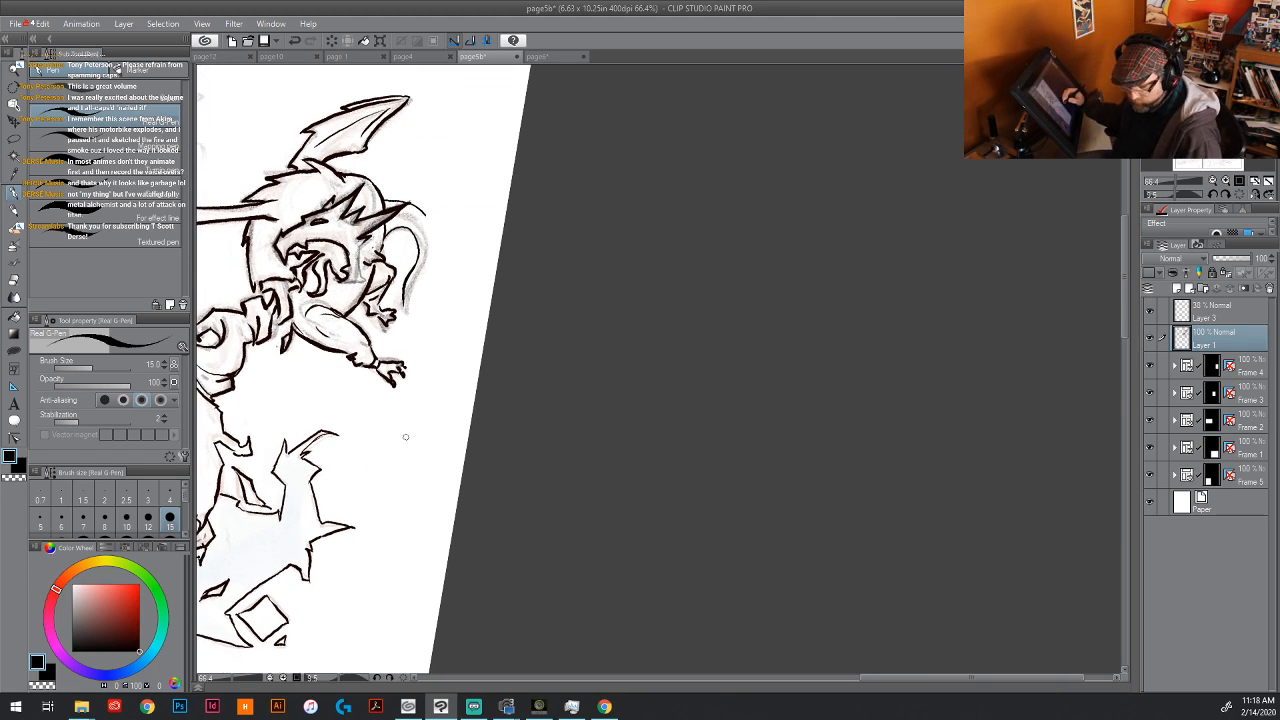
pyautogui.moveTo(434, 286); pyautogui.dragTo(452, 357)
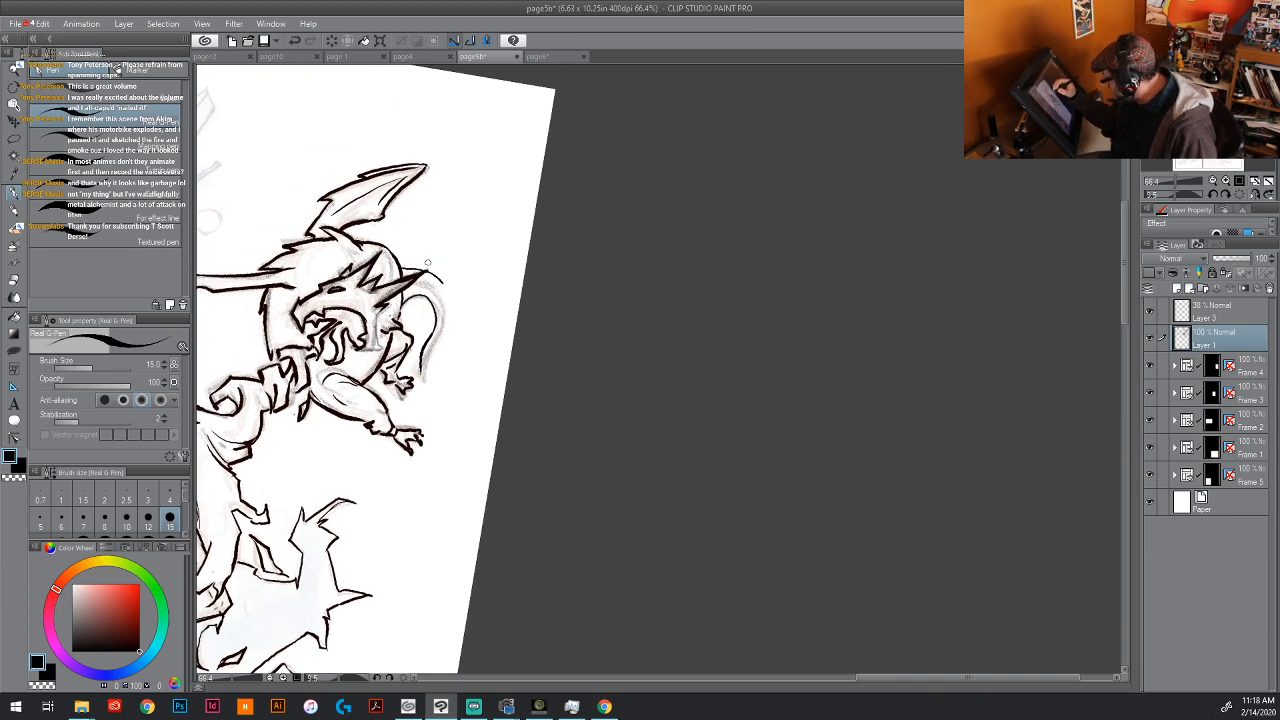
pyautogui.moveTo(414, 262)
pyautogui.mouseDown()
pyautogui.moveTo(423, 284)
pyautogui.moveTo(437, 265)
pyautogui.moveTo(414, 267)
pyautogui.mouseUp()
pyautogui.moveTo(426, 284); pyautogui.dragTo(436, 267)
pyautogui.hotkey('ctrl', 'z')
pyautogui.hotkey('ctrl', 'z')
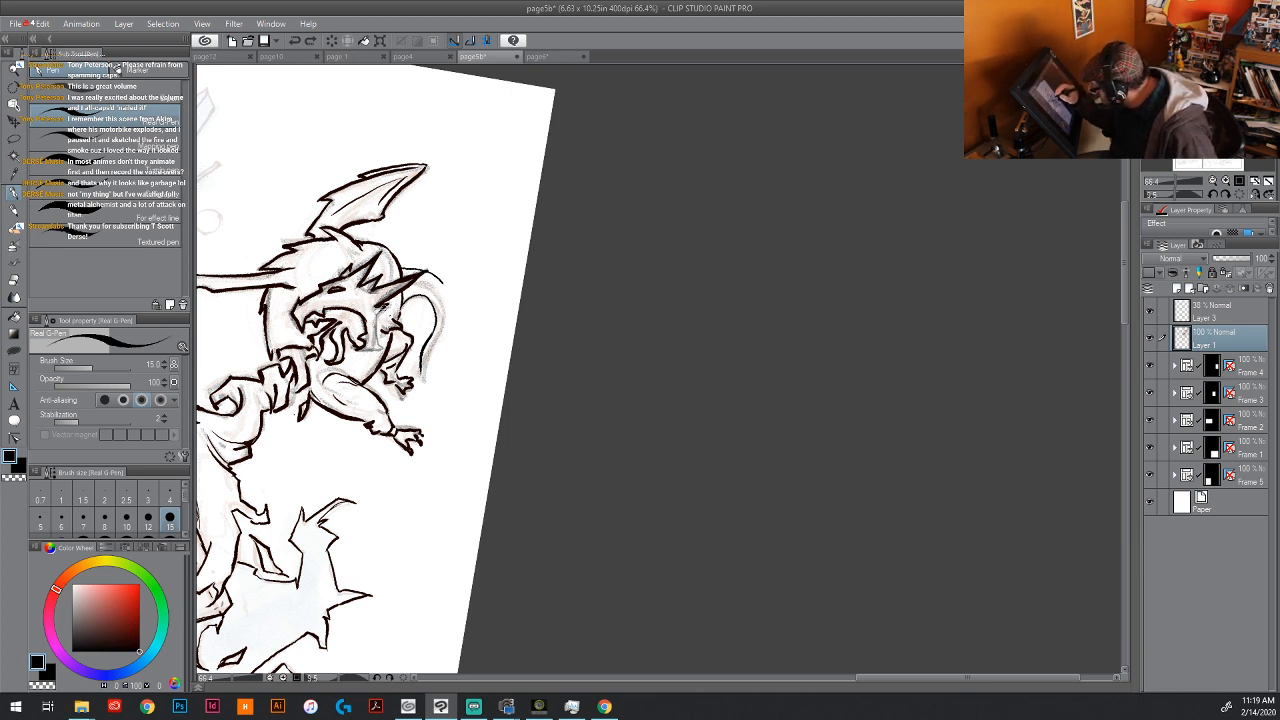
pyautogui.moveTo(382, 309); pyautogui.dragTo(373, 349)
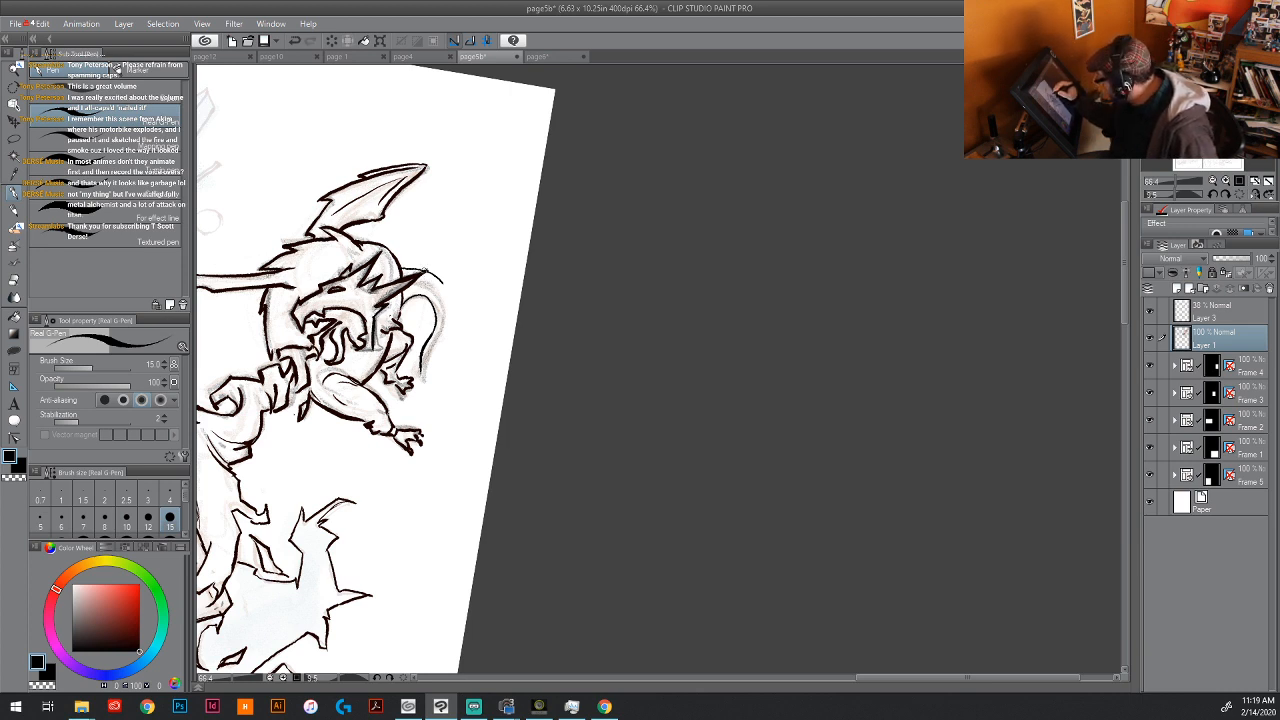
pyautogui.hotkey('ctrl', 'z')
pyautogui.hotkey('ctrl', 'z')
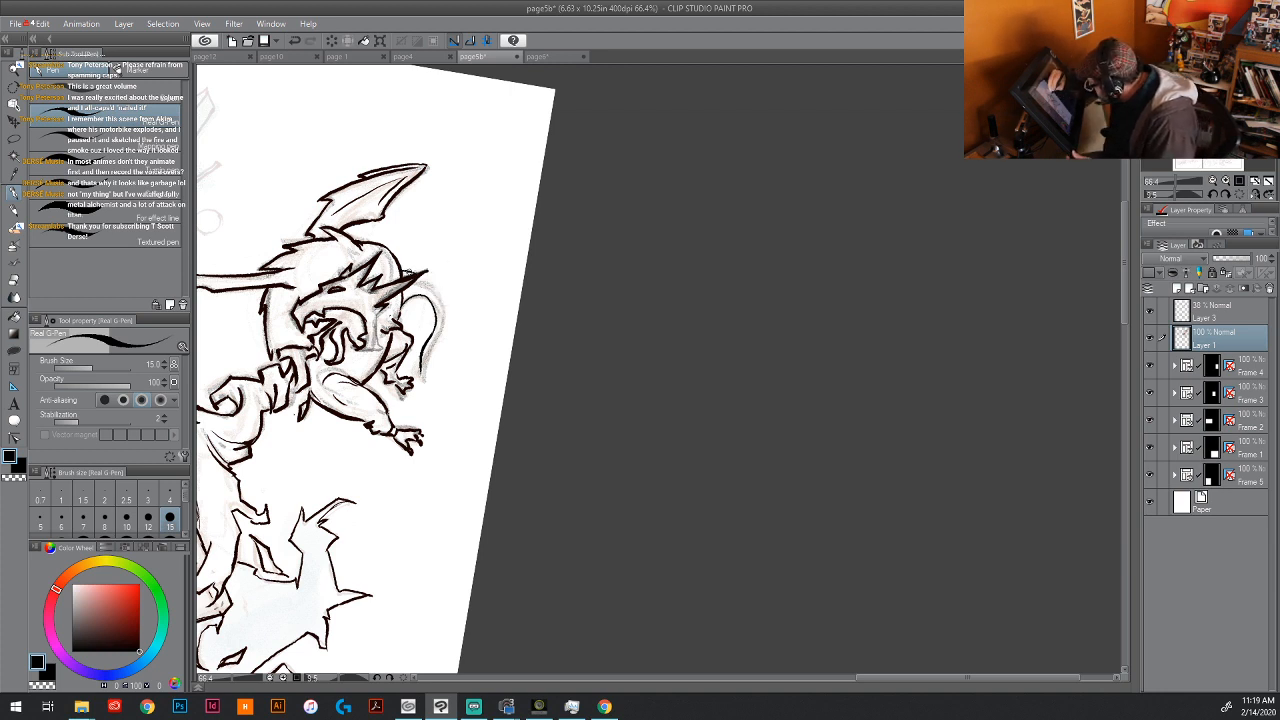
# Step: Ink the outer curve and shading of the dragon's tail and the dark area behind its jaw
pyautogui.moveTo(418, 277)
pyautogui.mouseDown()
pyautogui.moveTo(436, 298)
pyautogui.moveTo(418, 358)
pyautogui.moveTo(440, 318)
pyautogui.moveTo(436, 292)
pyautogui.moveTo(440, 322)
pyautogui.moveTo(404, 296)
pyautogui.moveTo(406, 312)
pyautogui.moveTo(425, 297)
pyautogui.moveTo(384, 348)
pyautogui.moveTo(374, 312)
pyautogui.moveTo(386, 306)
pyautogui.mouseUp()
pyautogui.moveTo(556, 448); pyautogui.dragTo(713, 389)
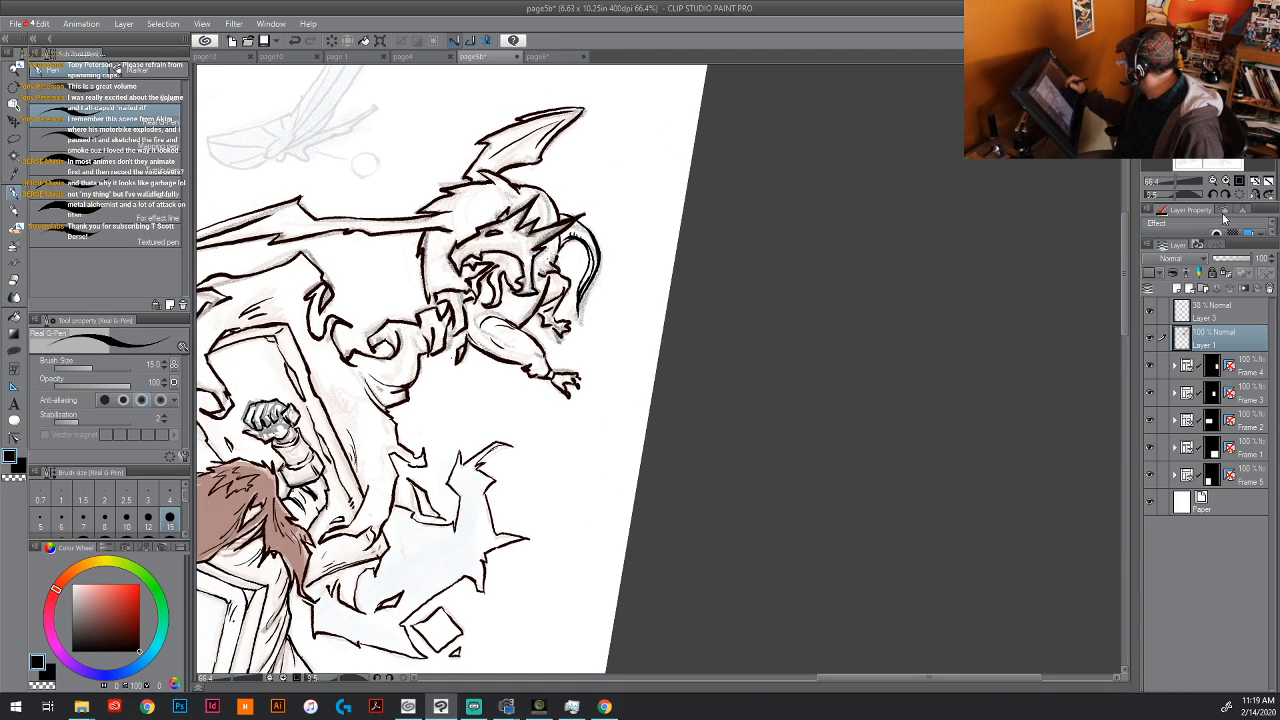
# Step: Review the overall page5b layout, and look over page6 and page4 before returning to page5b
pyautogui.click(1175, 182)
pyautogui.click(1170, 183)
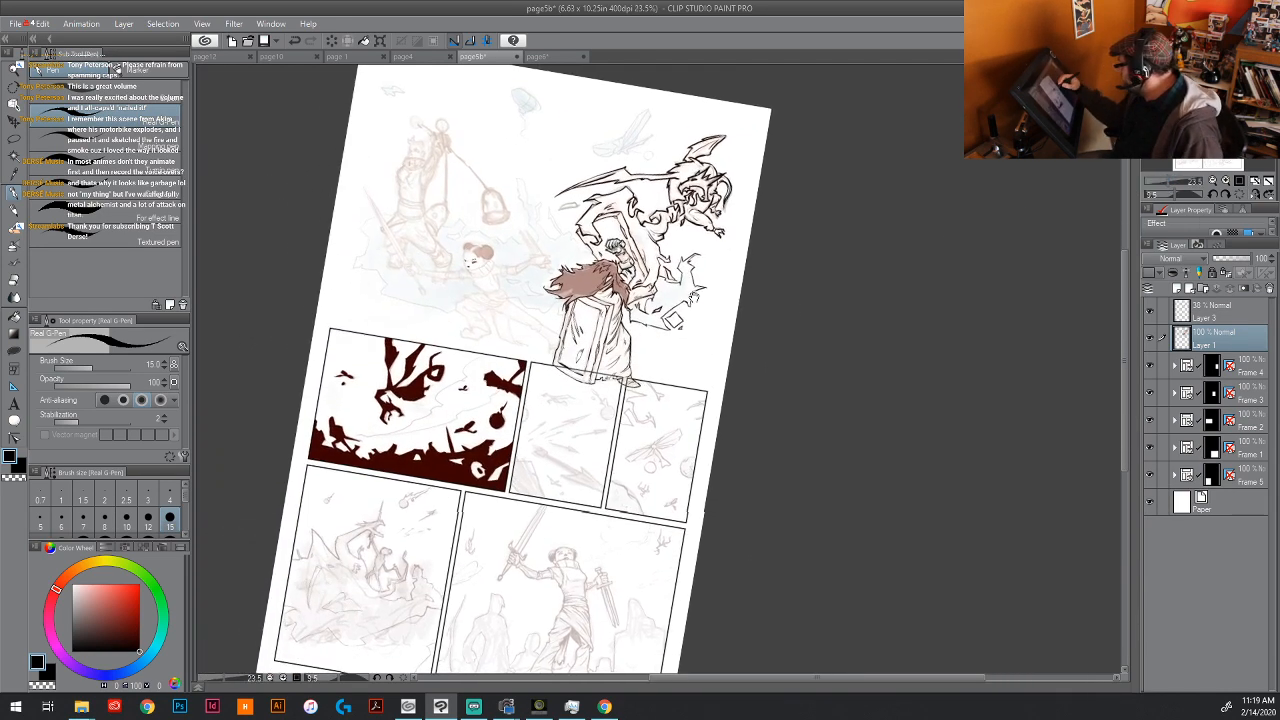
pyautogui.click(1173, 183)
pyautogui.moveTo(463, 328); pyautogui.dragTo(522, 444)
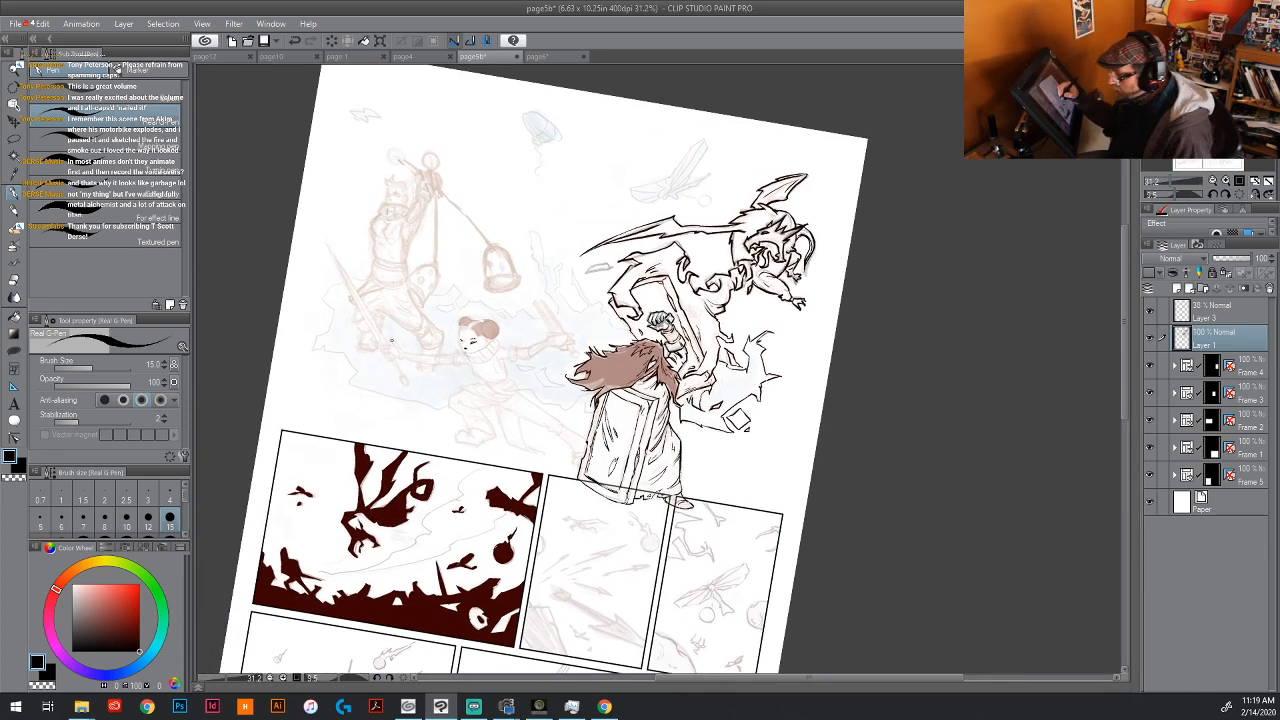
pyautogui.moveTo(406, 284); pyautogui.dragTo(440, 300)
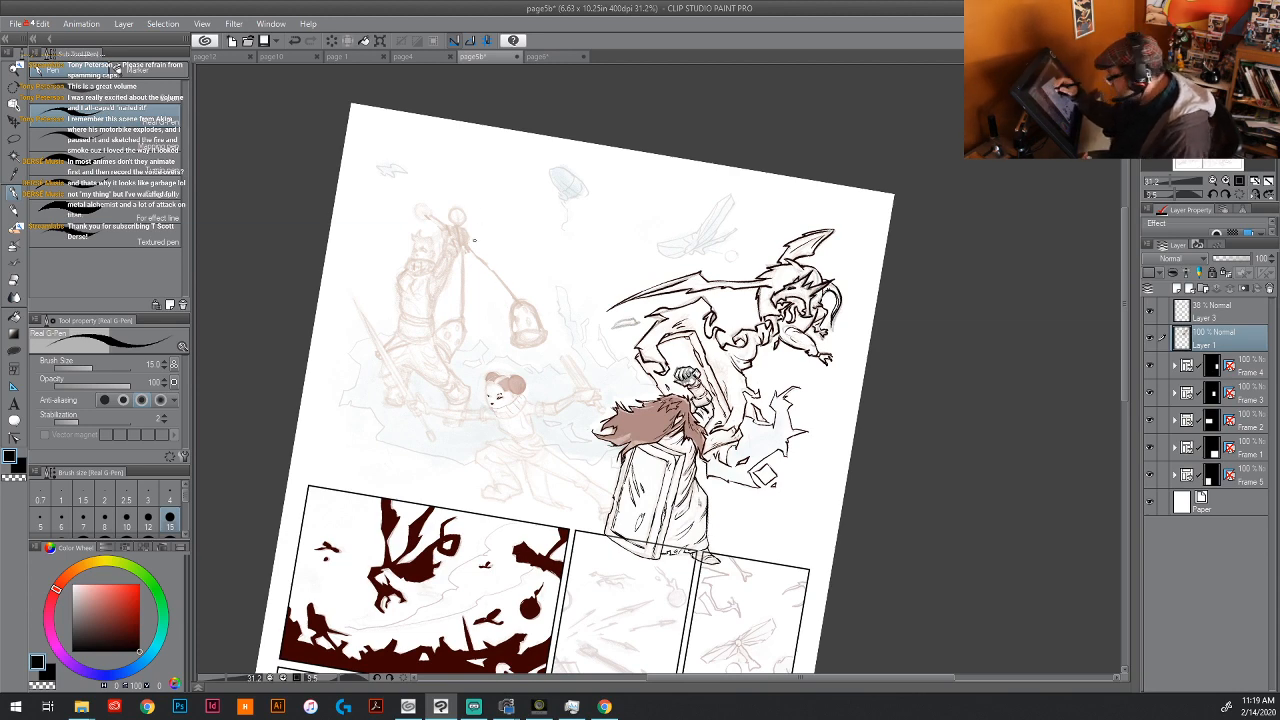
pyautogui.click(548, 57)
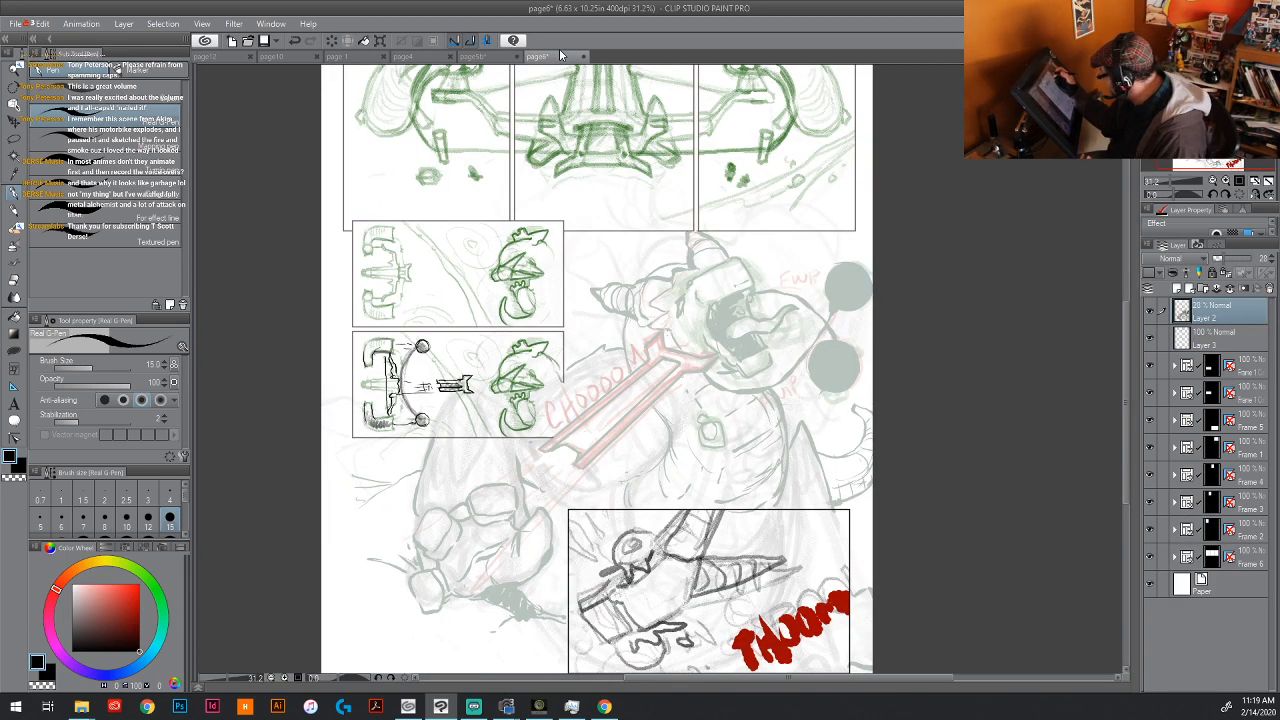
pyautogui.click(410, 57)
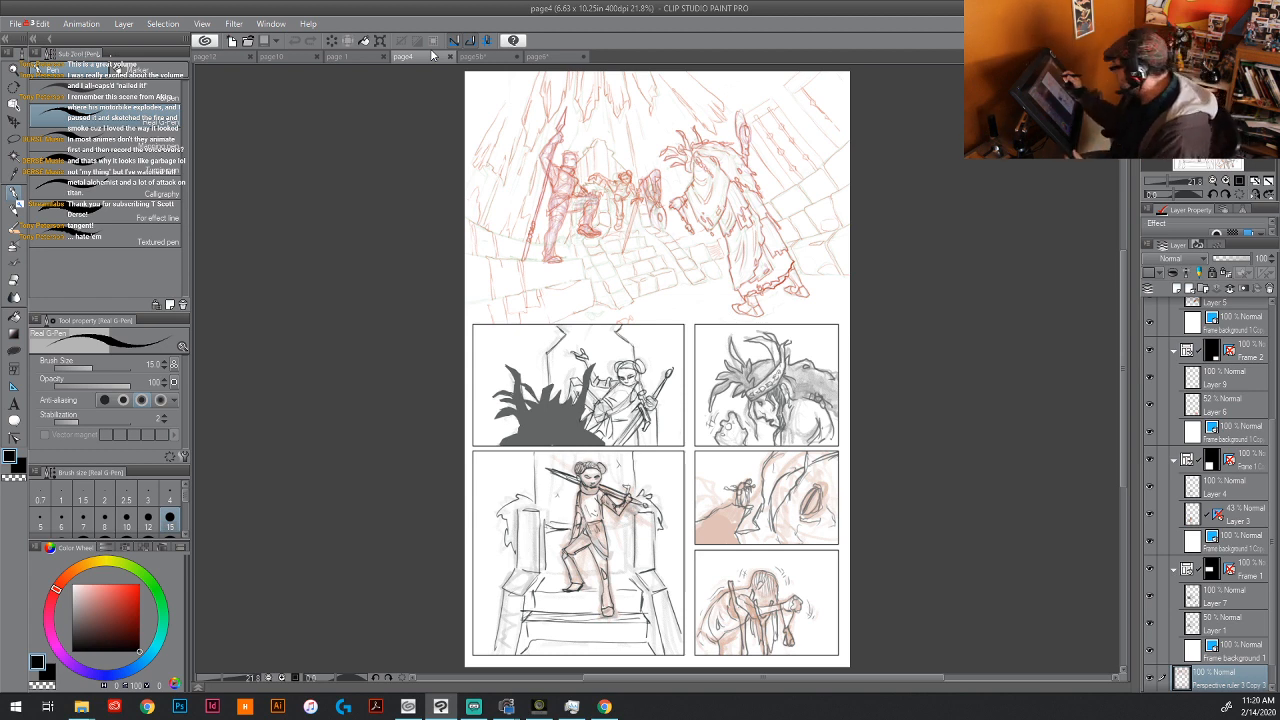
pyautogui.click(492, 55)
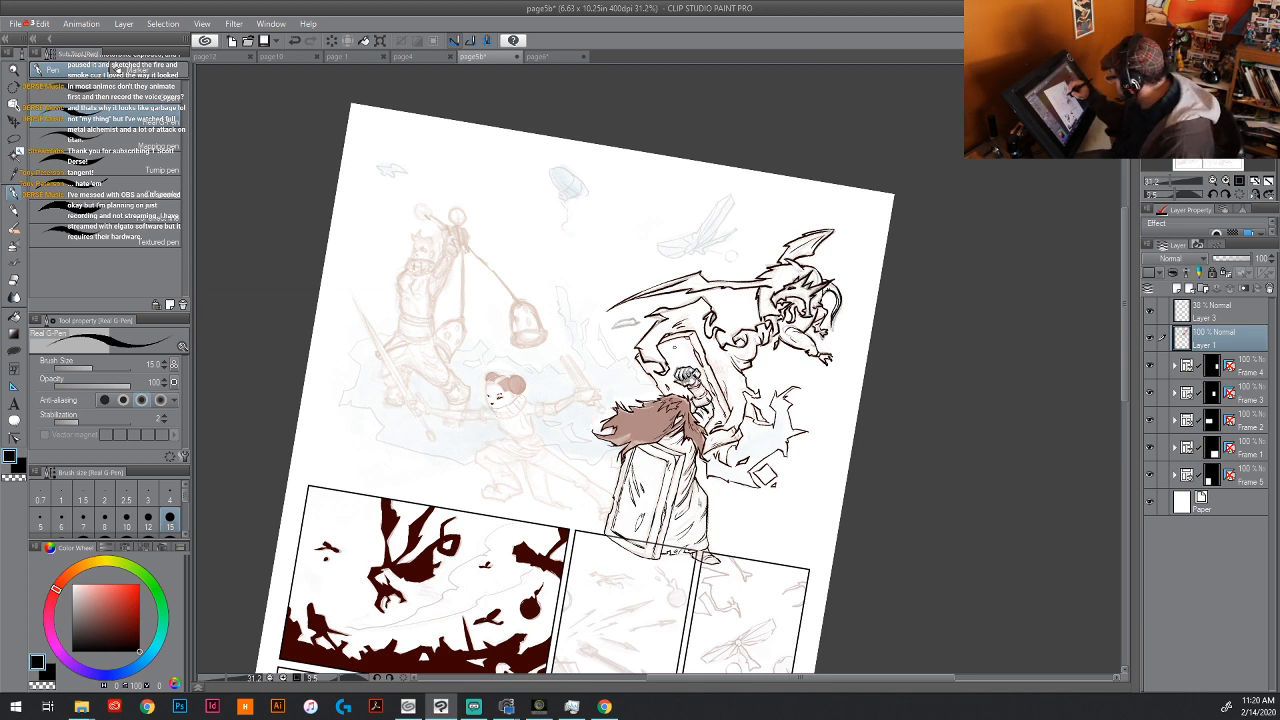
pyautogui.moveTo(678, 346); pyautogui.dragTo(691, 355)
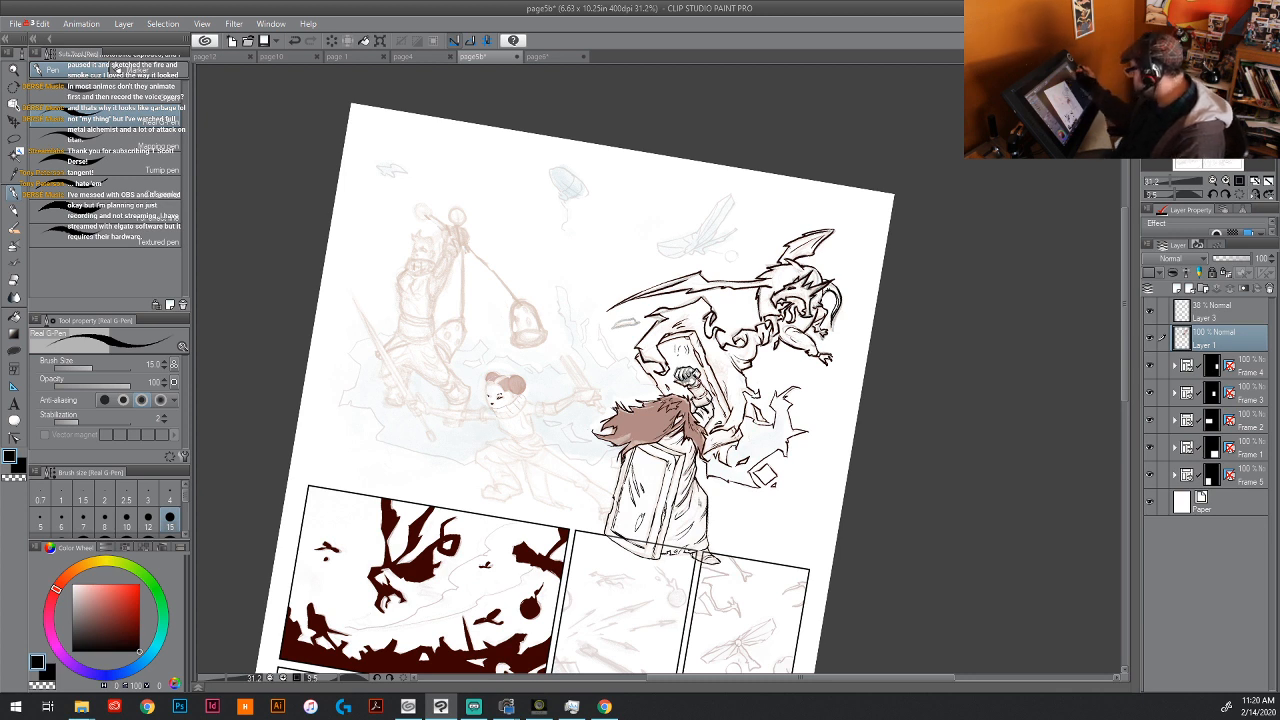
pyautogui.moveTo(749, 431); pyautogui.dragTo(757, 441)
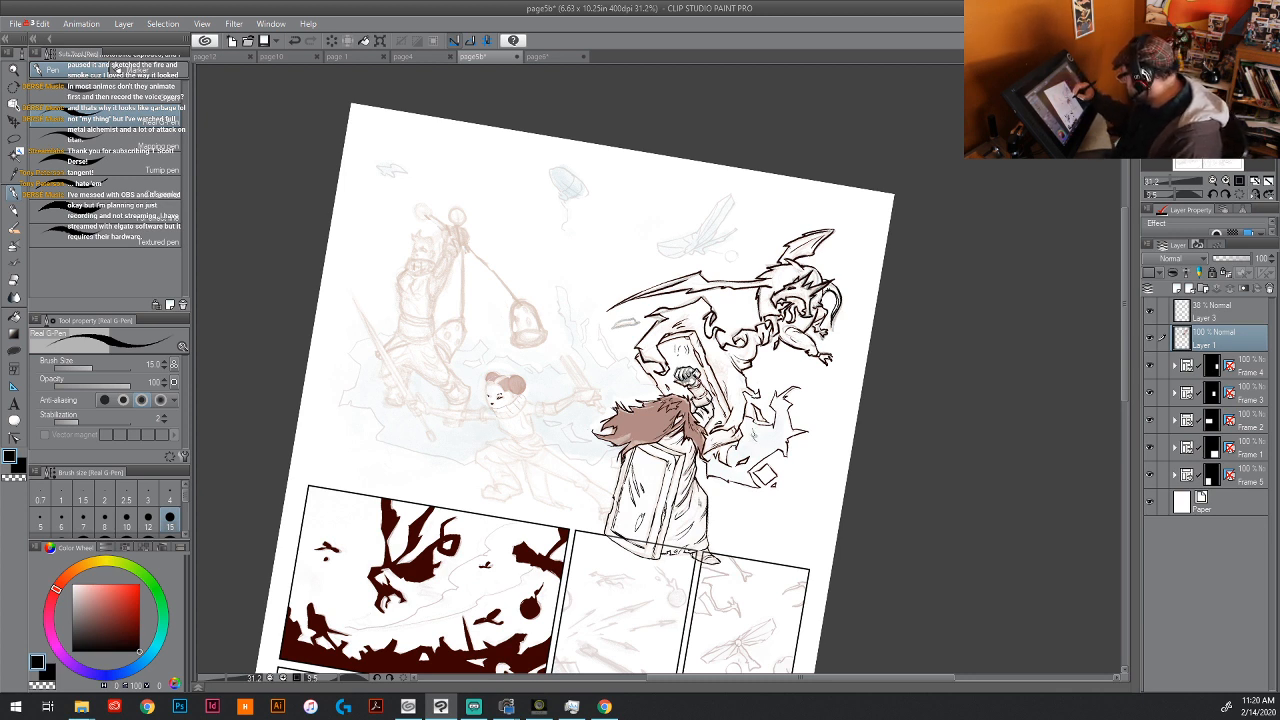
# Step: Look over page10 and the character designs on page12, and return to page5b
pyautogui.moveTo(590, 426); pyautogui.dragTo(661, 375)
pyautogui.click(218, 57)
pyautogui.click(295, 57)
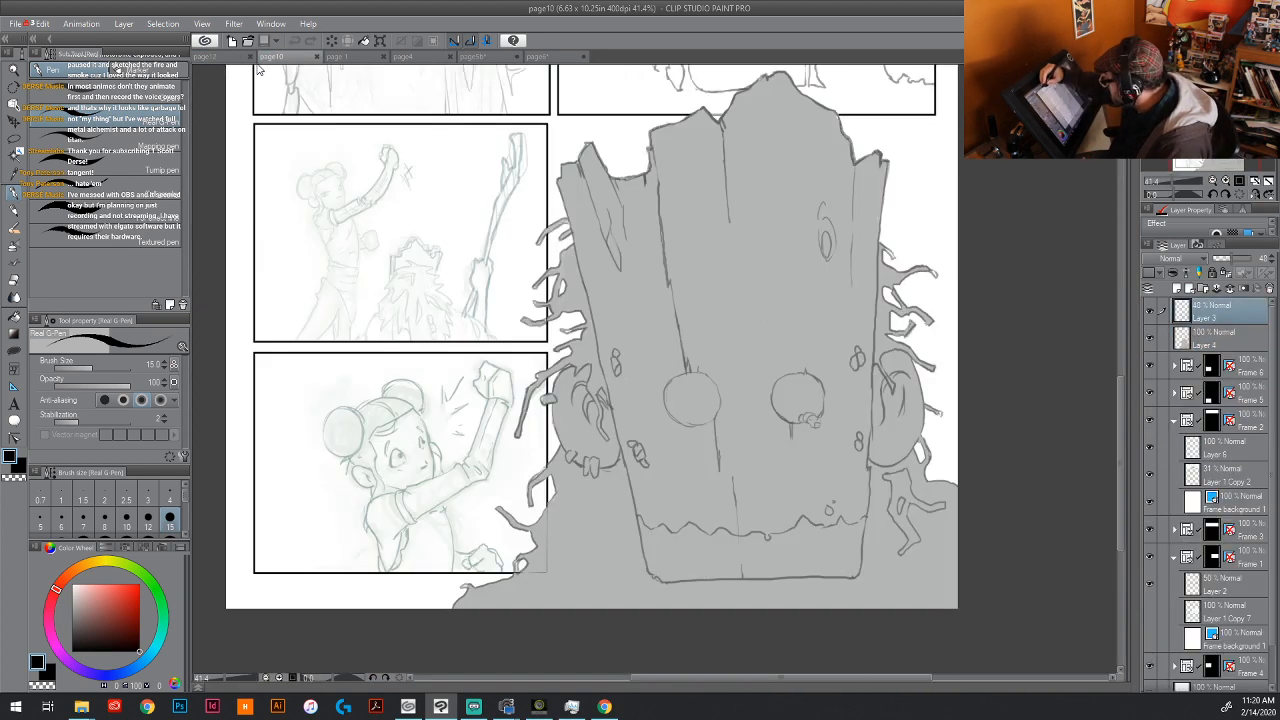
pyautogui.click(218, 57)
pyautogui.moveTo(577, 316); pyautogui.dragTo(754, 370)
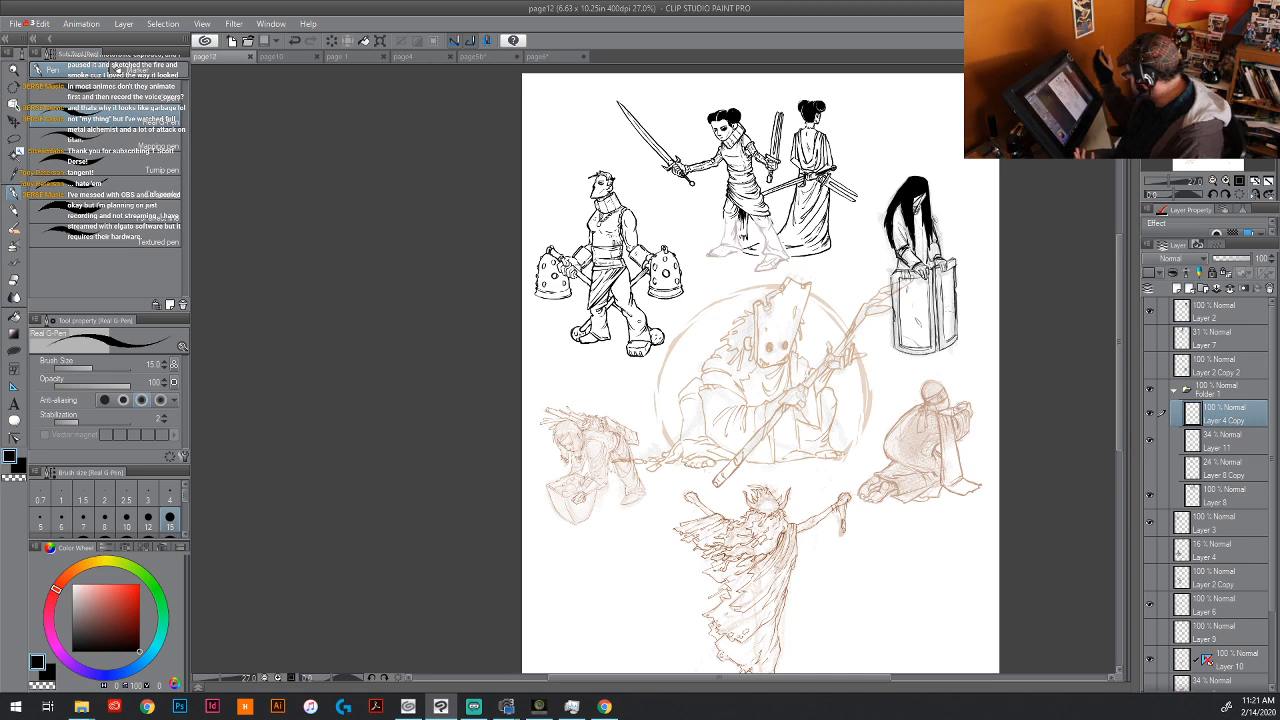
pyautogui.click(492, 52)
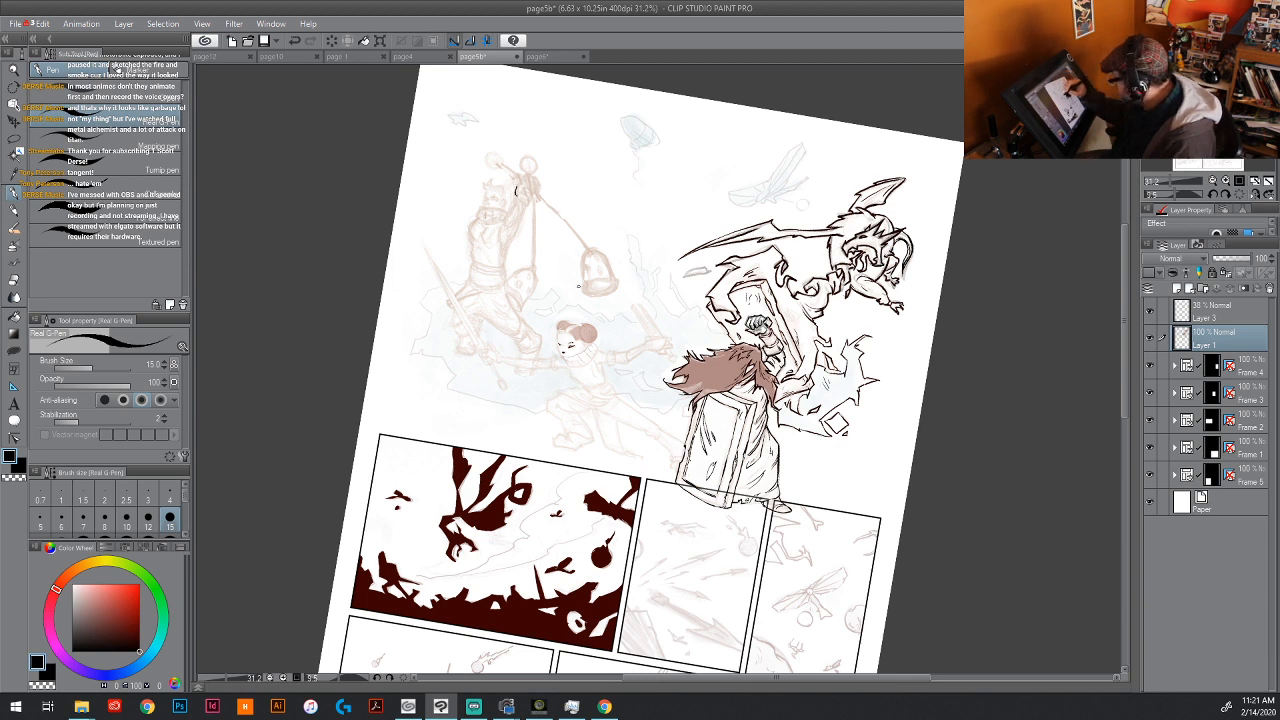
# Step: Ink the leaping fighter's outstretched bell weapon: the handle, the bell's sides and open rim, the surface spots and a heavier outline
pyautogui.moveTo(536, 199)
pyautogui.mouseDown()
pyautogui.moveTo(583, 250)
pyautogui.moveTo(539, 198)
pyautogui.moveTo(582, 248)
pyautogui.mouseUp()
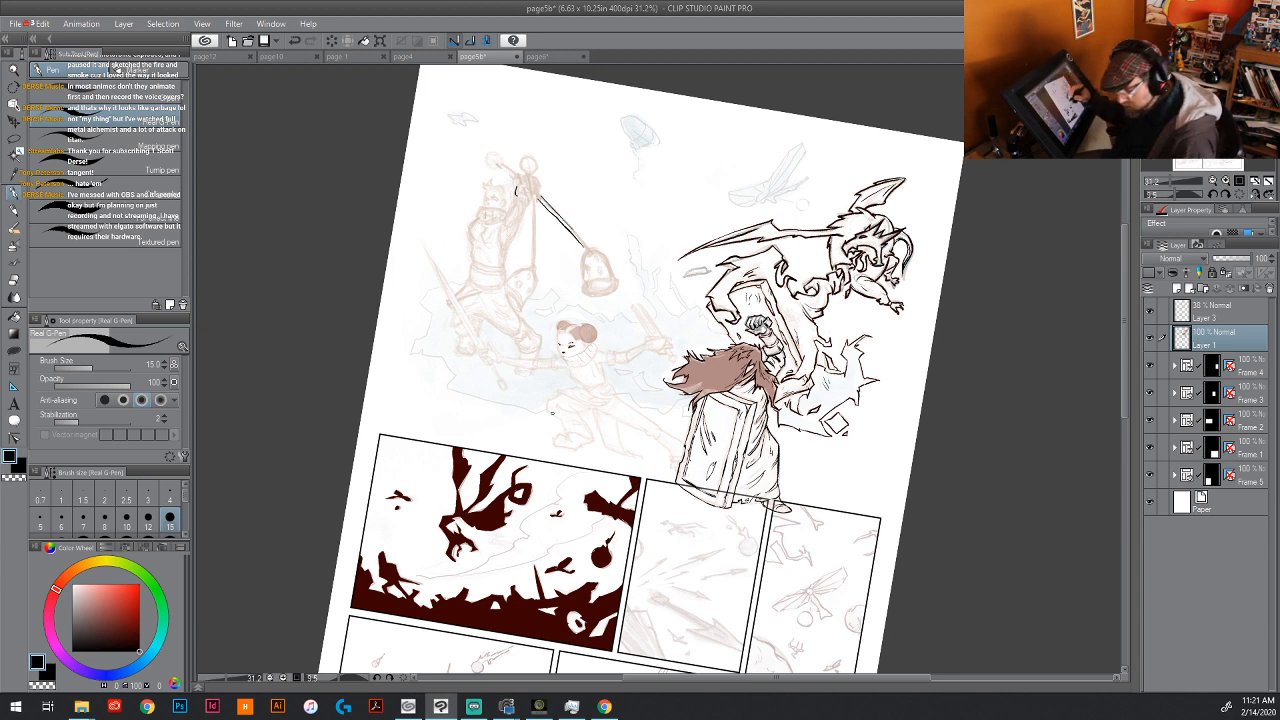
pyautogui.click(1176, 186)
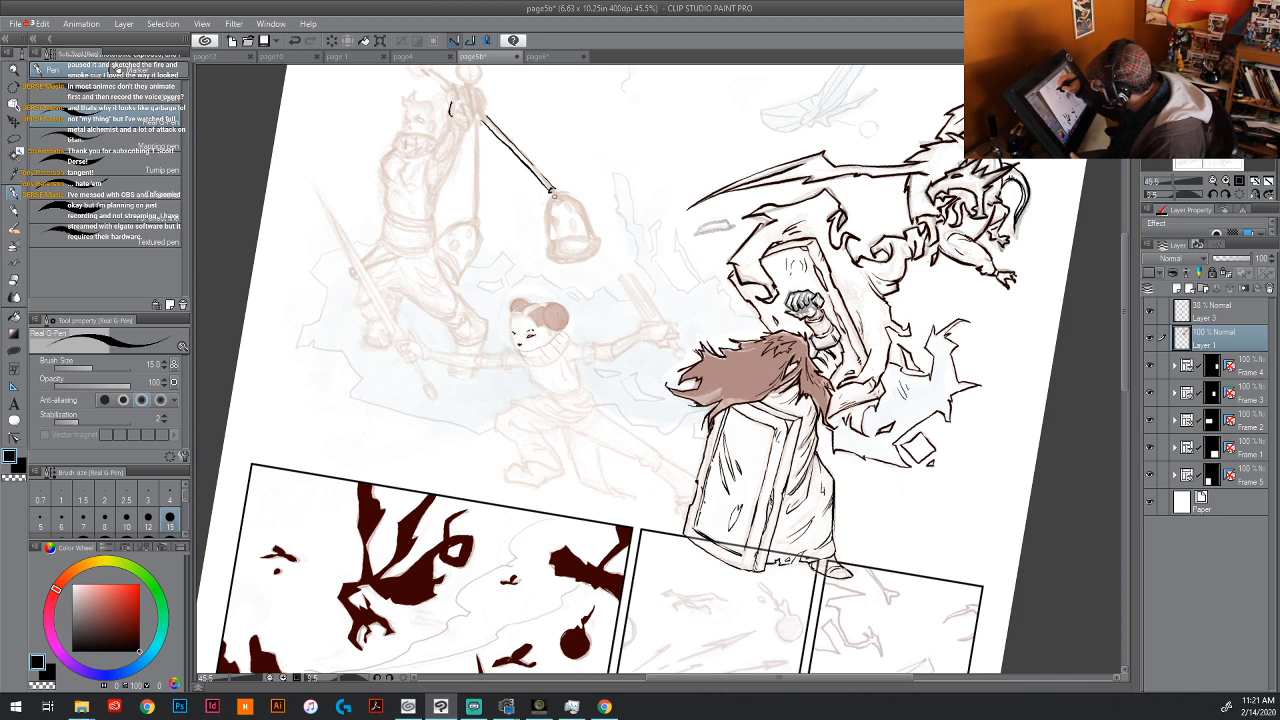
pyautogui.moveTo(552, 193); pyautogui.dragTo(547, 241)
pyautogui.moveTo(555, 191)
pyautogui.mouseDown()
pyautogui.moveTo(580, 199)
pyautogui.moveTo(594, 239)
pyautogui.mouseUp()
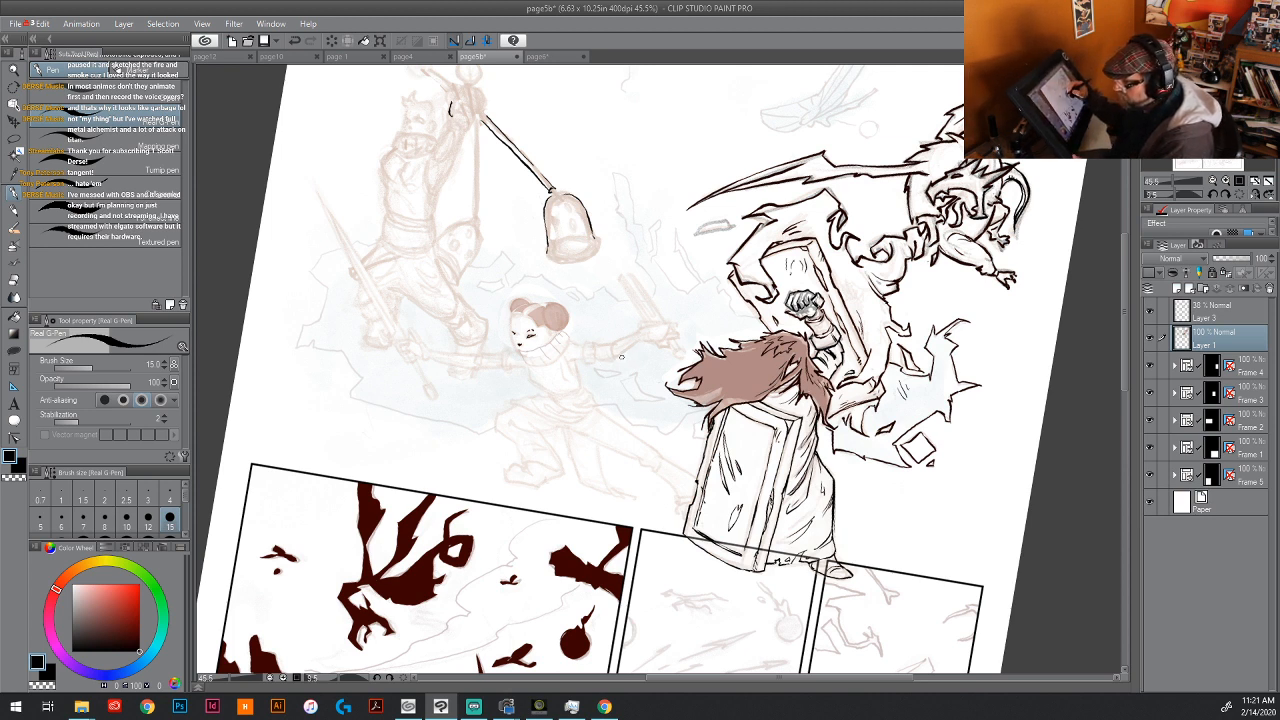
pyautogui.moveTo(548, 252)
pyautogui.mouseDown()
pyautogui.moveTo(560, 263)
pyautogui.moveTo(596, 242)
pyautogui.moveTo(594, 256)
pyautogui.moveTo(550, 256)
pyautogui.moveTo(588, 261)
pyautogui.mouseUp()
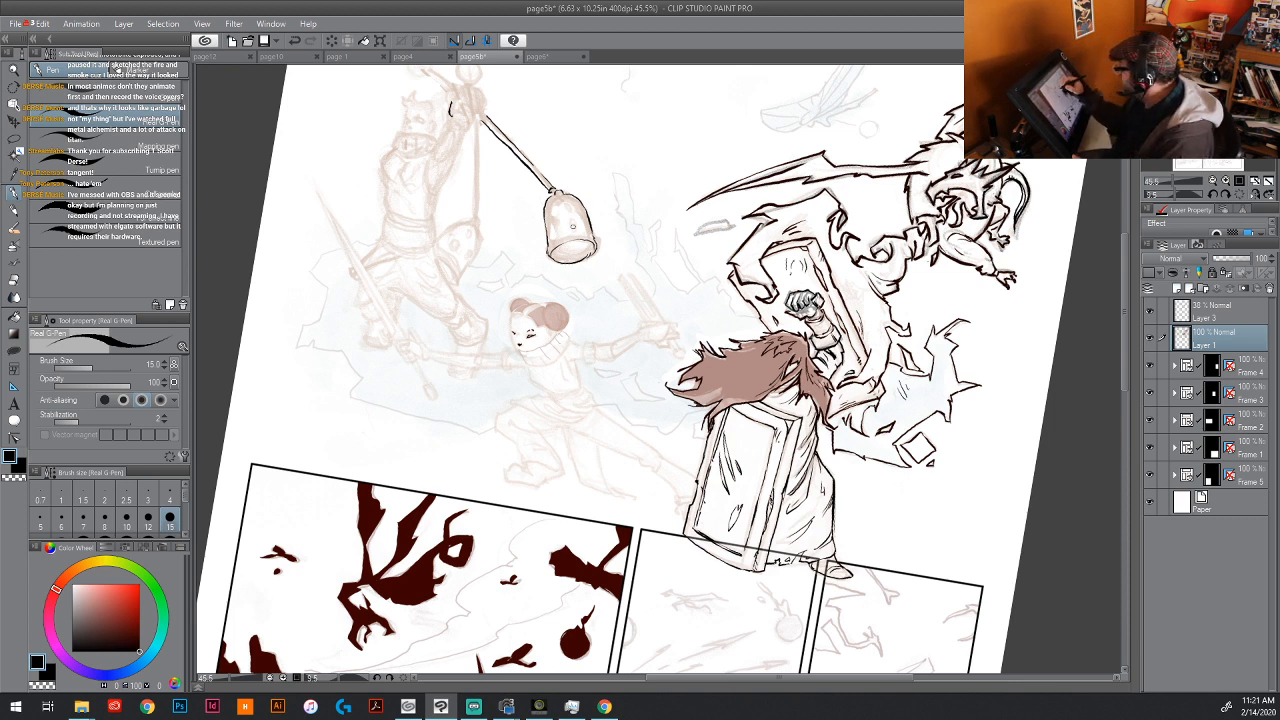
pyautogui.moveTo(569, 222)
pyautogui.mouseDown()
pyautogui.moveTo(568, 201)
pyautogui.moveTo(556, 221)
pyautogui.moveTo(588, 218)
pyautogui.moveTo(547, 242)
pyautogui.moveTo(543, 222)
pyautogui.mouseUp()
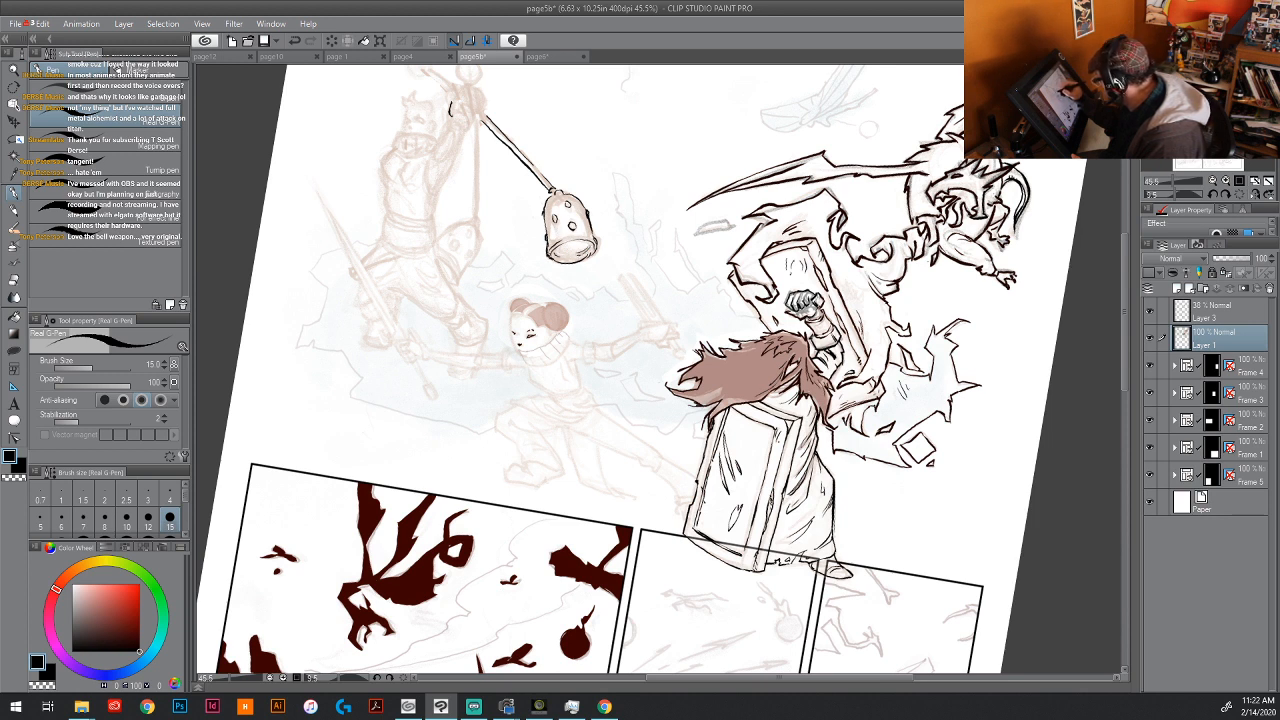
pyautogui.moveTo(547, 254)
pyautogui.mouseDown()
pyautogui.moveTo(596, 254)
pyautogui.moveTo(600, 241)
pyautogui.moveTo(547, 244)
pyautogui.moveTo(543, 206)
pyautogui.moveTo(571, 195)
pyautogui.mouseUp()
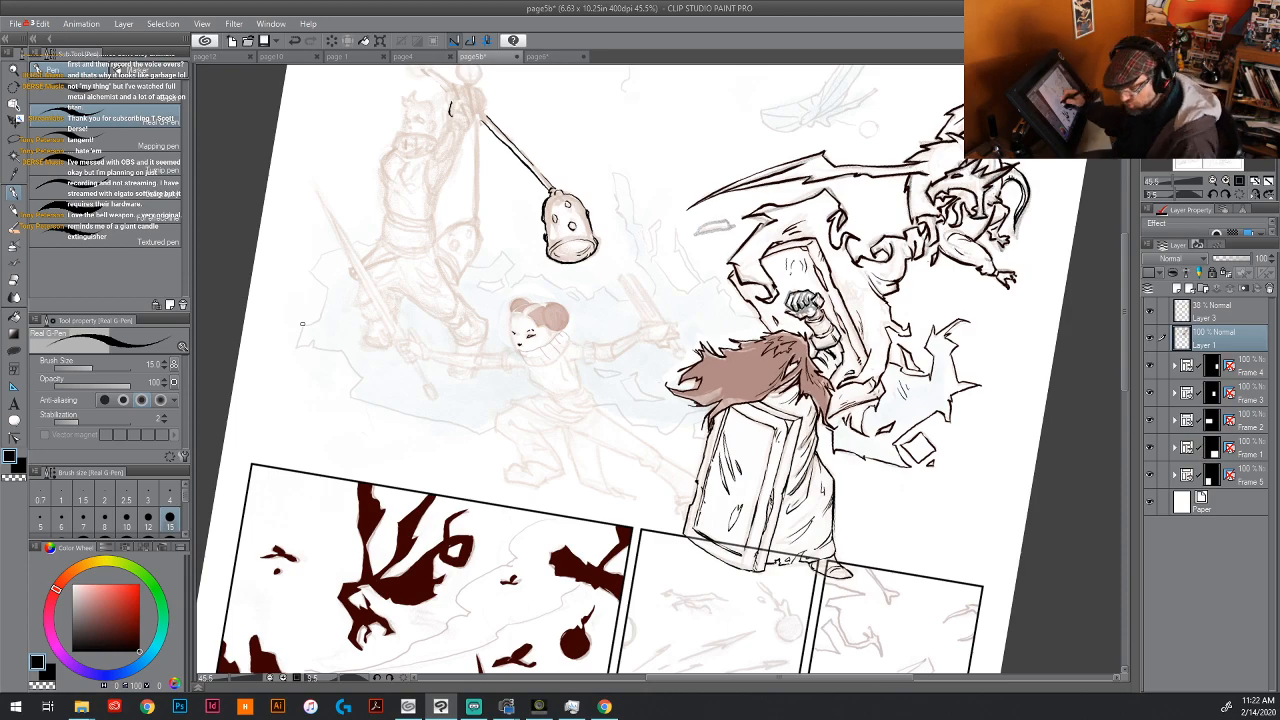
# Step: Using the Darker pencil, outline the round knobs at the ends of both bell weapons and the second weapon's handle
pyautogui.moveTo(235, 359); pyautogui.dragTo(691, 454)
pyautogui.scroll(-5, 691, 454)
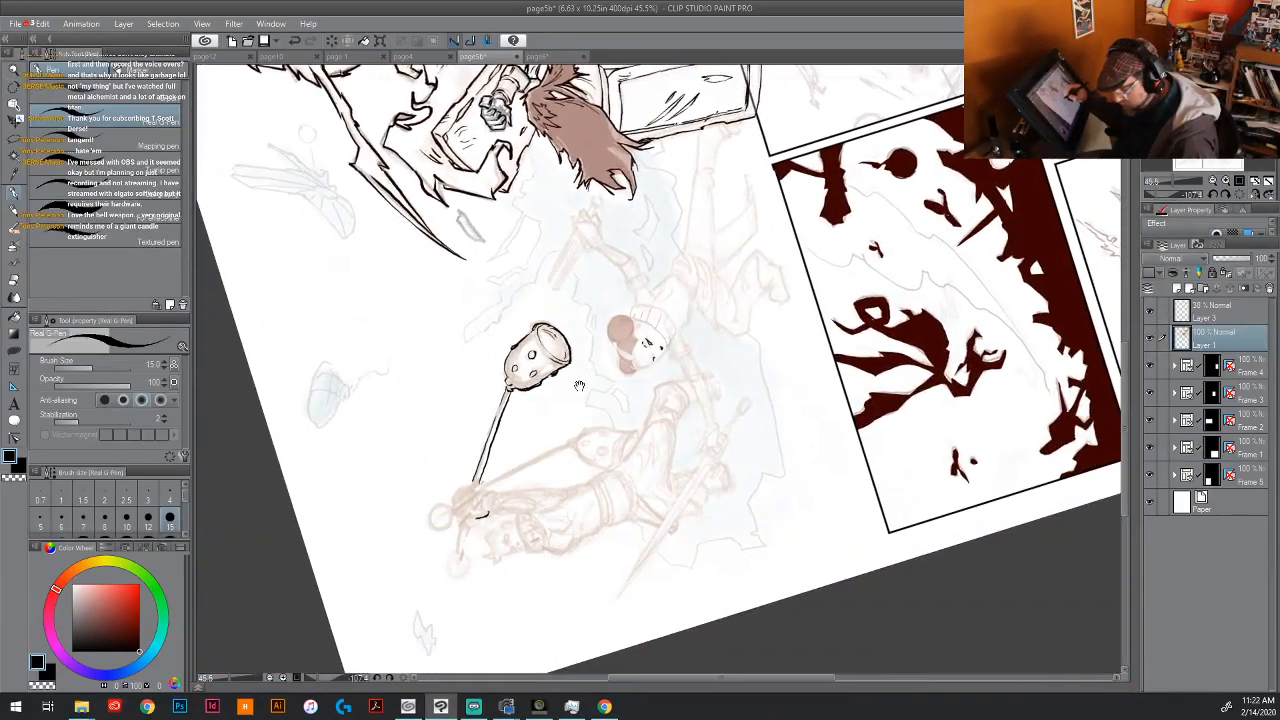
pyautogui.press('p')
pyautogui.moveTo(501, 388)
pyautogui.mouseDown()
pyautogui.moveTo(495, 349)
pyautogui.moveTo(521, 337)
pyautogui.moveTo(530, 358)
pyautogui.moveTo(562, 360)
pyautogui.moveTo(533, 330)
pyautogui.mouseUp()
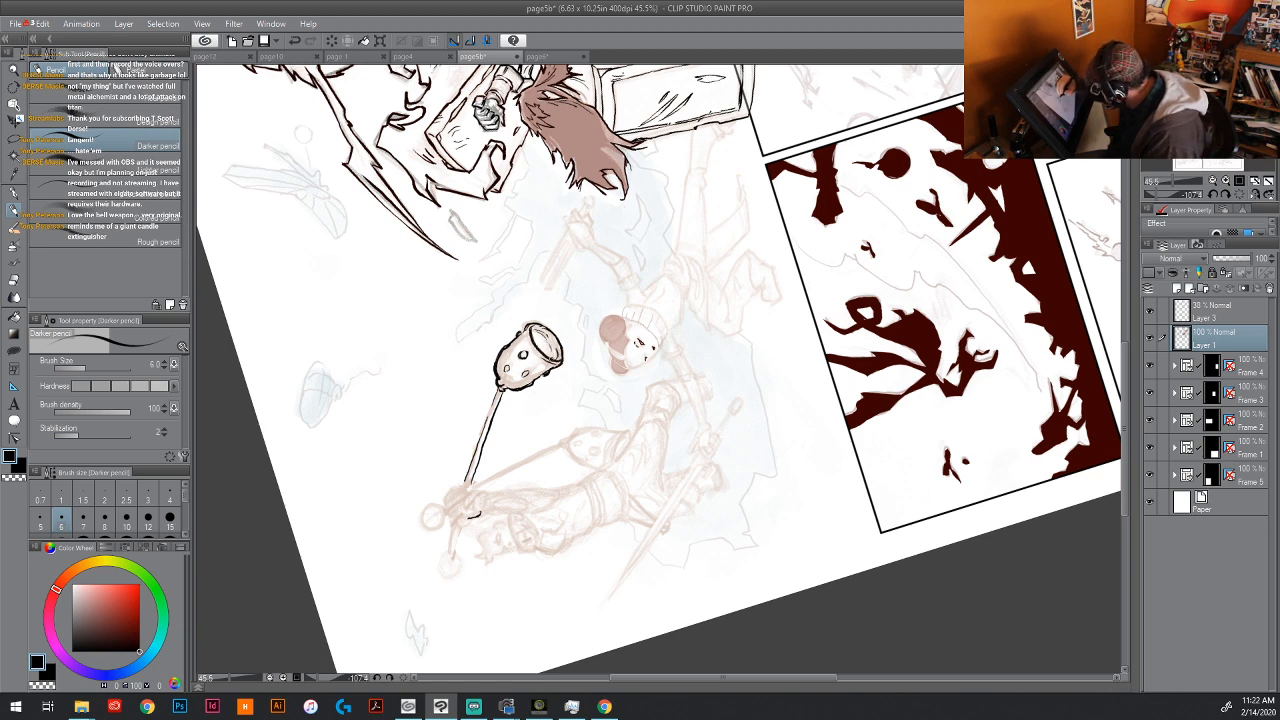
pyautogui.moveTo(588, 538); pyautogui.dragTo(576, 372)
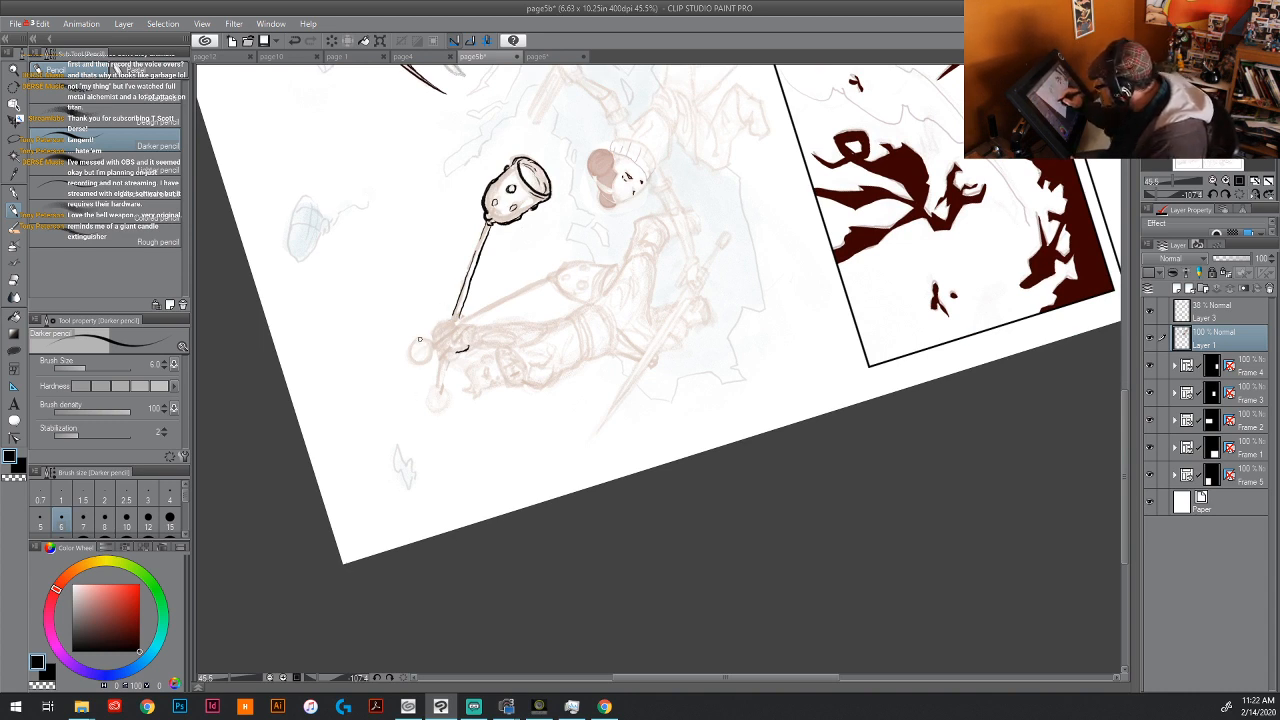
pyautogui.moveTo(418, 342)
pyautogui.mouseDown()
pyautogui.moveTo(410, 358)
pyautogui.moveTo(432, 358)
pyautogui.moveTo(410, 345)
pyautogui.moveTo(434, 346)
pyautogui.moveTo(426, 400)
pyautogui.moveTo(442, 407)
pyautogui.moveTo(446, 388)
pyautogui.moveTo(442, 403)
pyautogui.mouseUp()
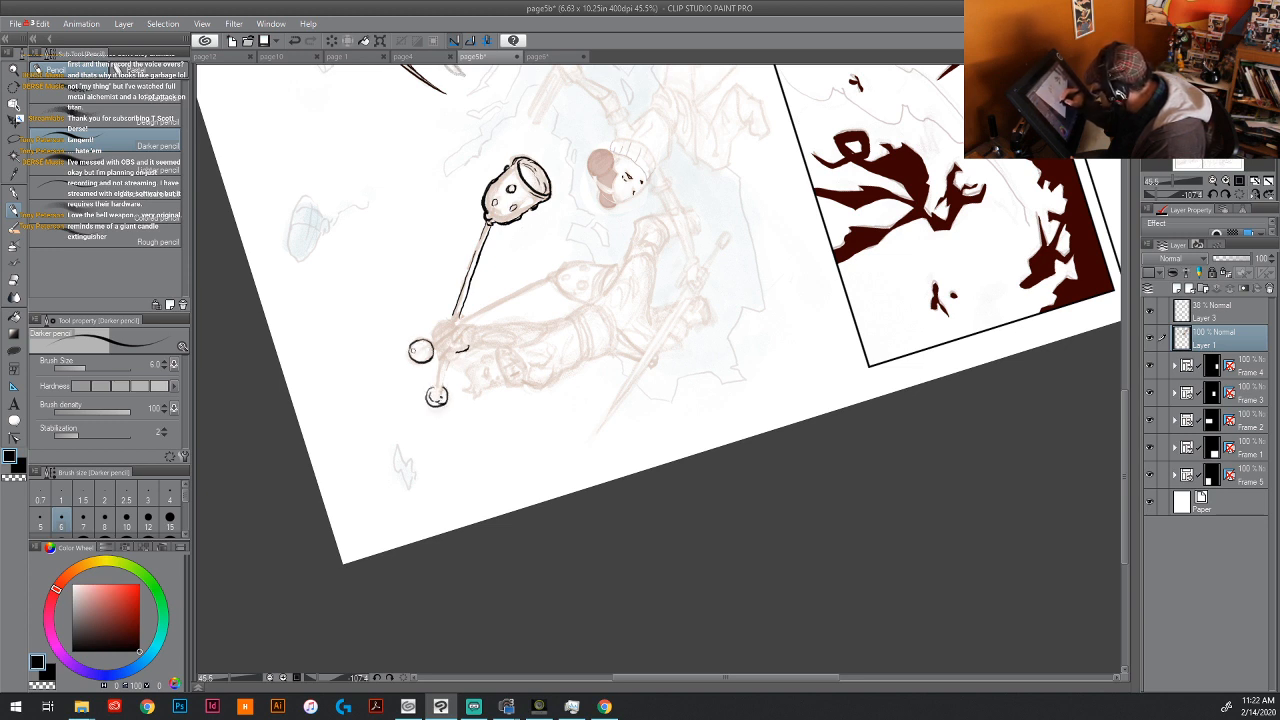
pyautogui.moveTo(410, 352)
pyautogui.mouseDown()
pyautogui.moveTo(428, 356)
pyautogui.moveTo(430, 342)
pyautogui.moveTo(547, 277)
pyautogui.mouseUp()
pyautogui.moveTo(470, 322)
pyautogui.mouseDown()
pyautogui.moveTo(554, 280)
pyautogui.moveTo(605, 283)
pyautogui.moveTo(601, 293)
pyautogui.moveTo(562, 266)
pyautogui.mouseUp()
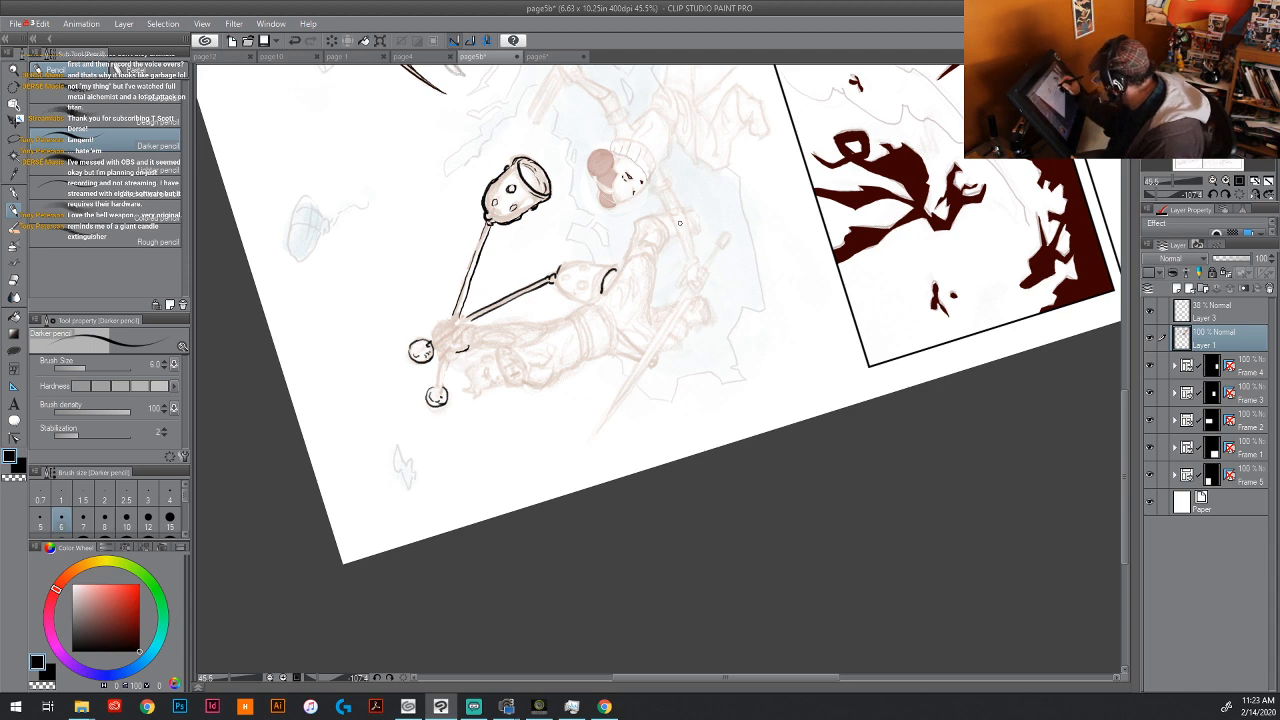
# Step: Ink the second bell beside the fighter's waist with the Real G-Pen, including its outline and surface spots
pyautogui.press('r')
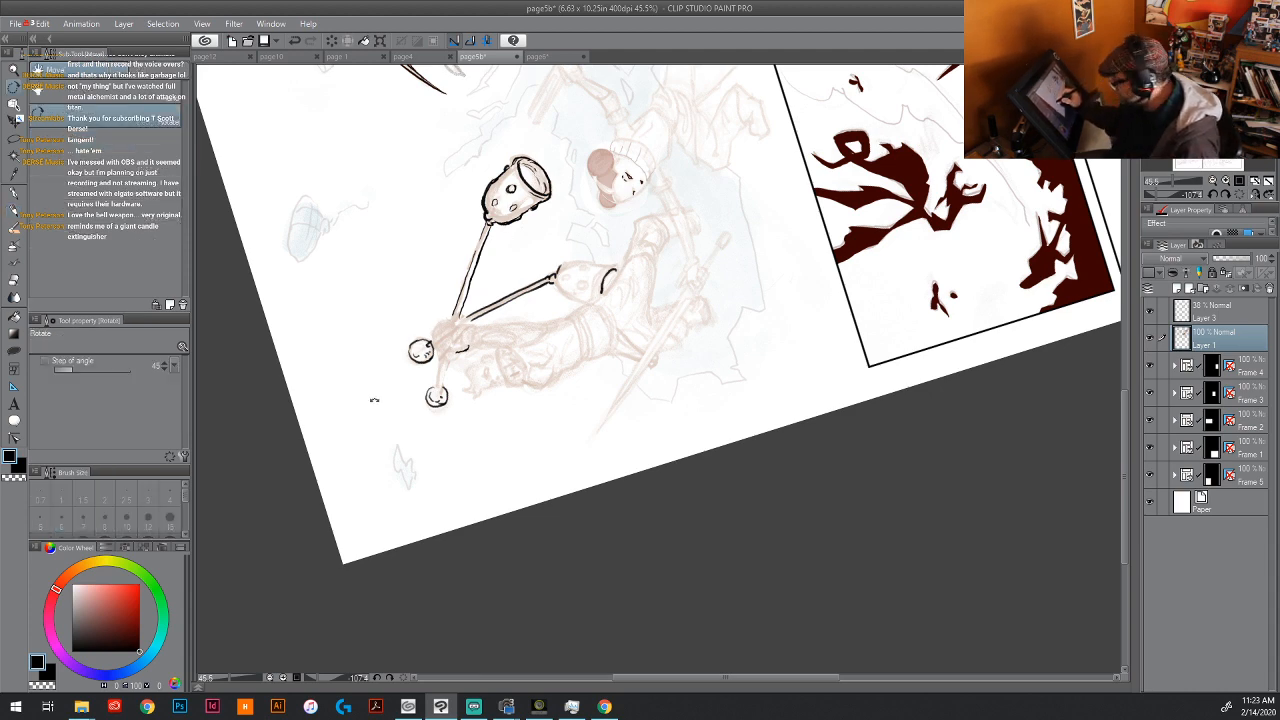
pyautogui.moveTo(374, 400)
pyautogui.mouseDown()
pyautogui.moveTo(505, 563)
pyautogui.moveTo(560, 555)
pyautogui.mouseUp()
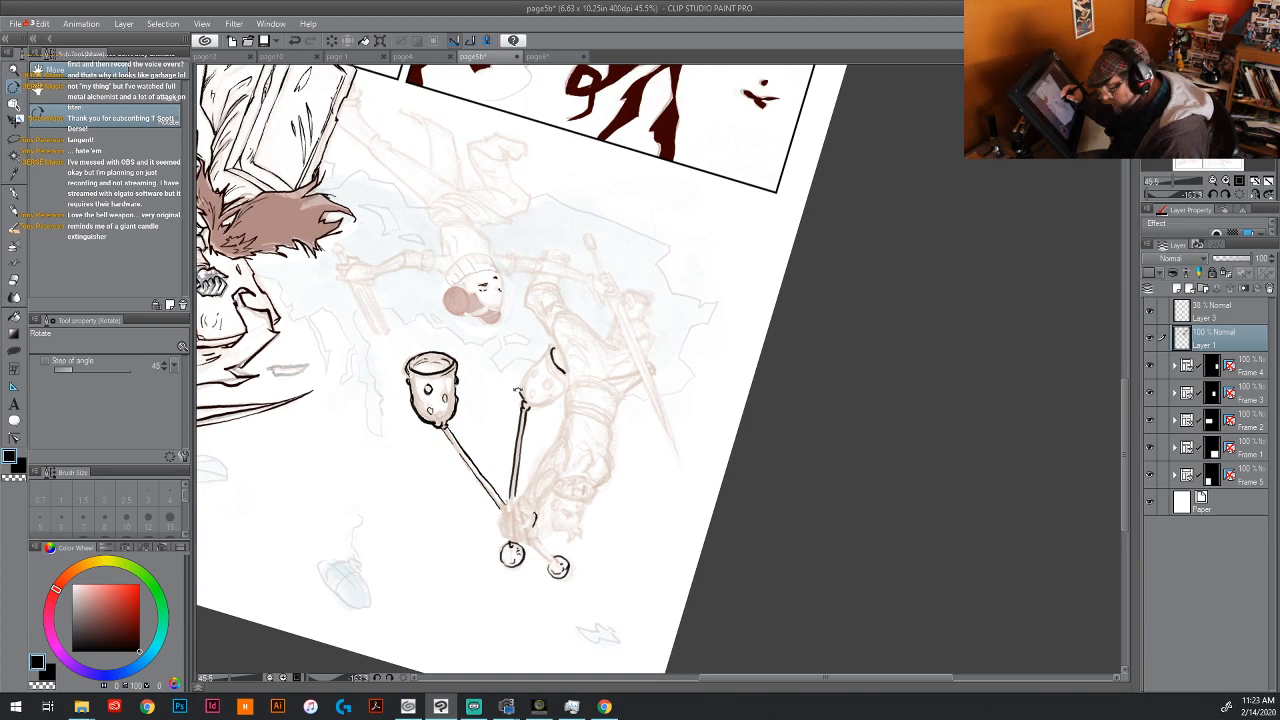
pyautogui.press('p')
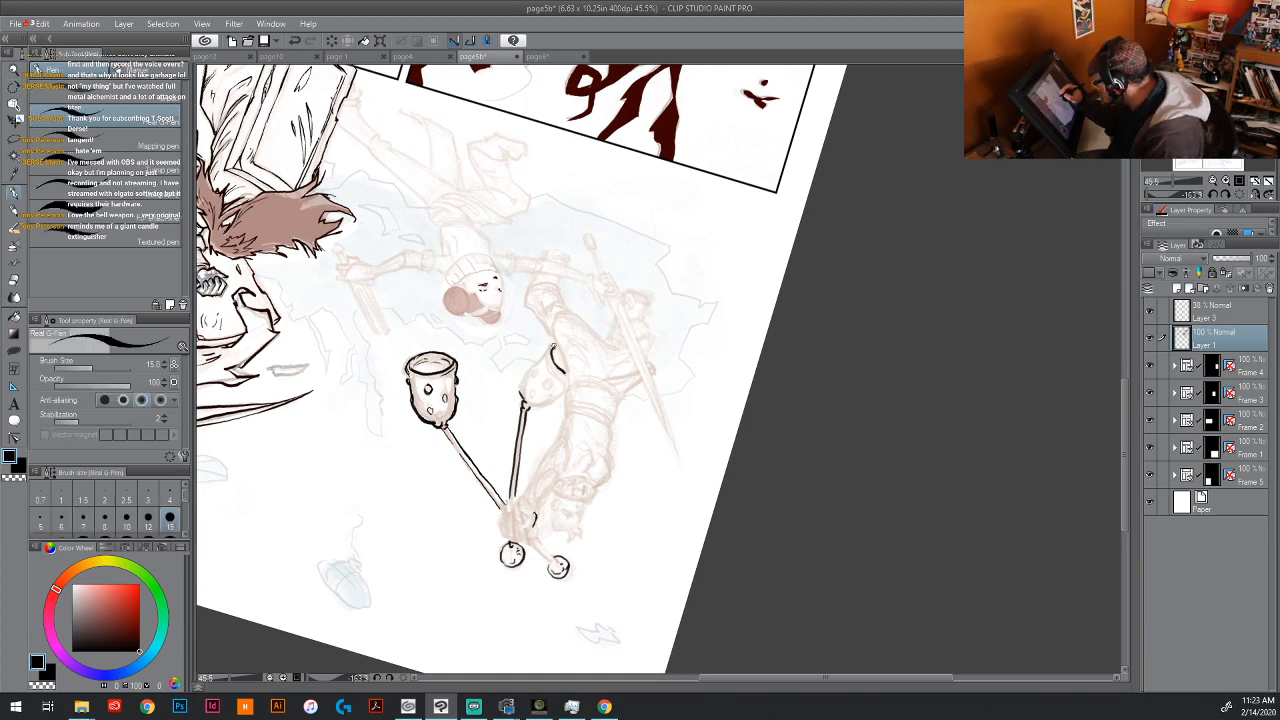
pyautogui.moveTo(557, 343)
pyautogui.mouseDown()
pyautogui.moveTo(520, 390)
pyautogui.moveTo(548, 350)
pyautogui.moveTo(551, 386)
pyautogui.moveTo(532, 395)
pyautogui.moveTo(548, 383)
pyautogui.moveTo(533, 396)
pyautogui.moveTo(549, 405)
pyautogui.moveTo(564, 393)
pyautogui.mouseUp()
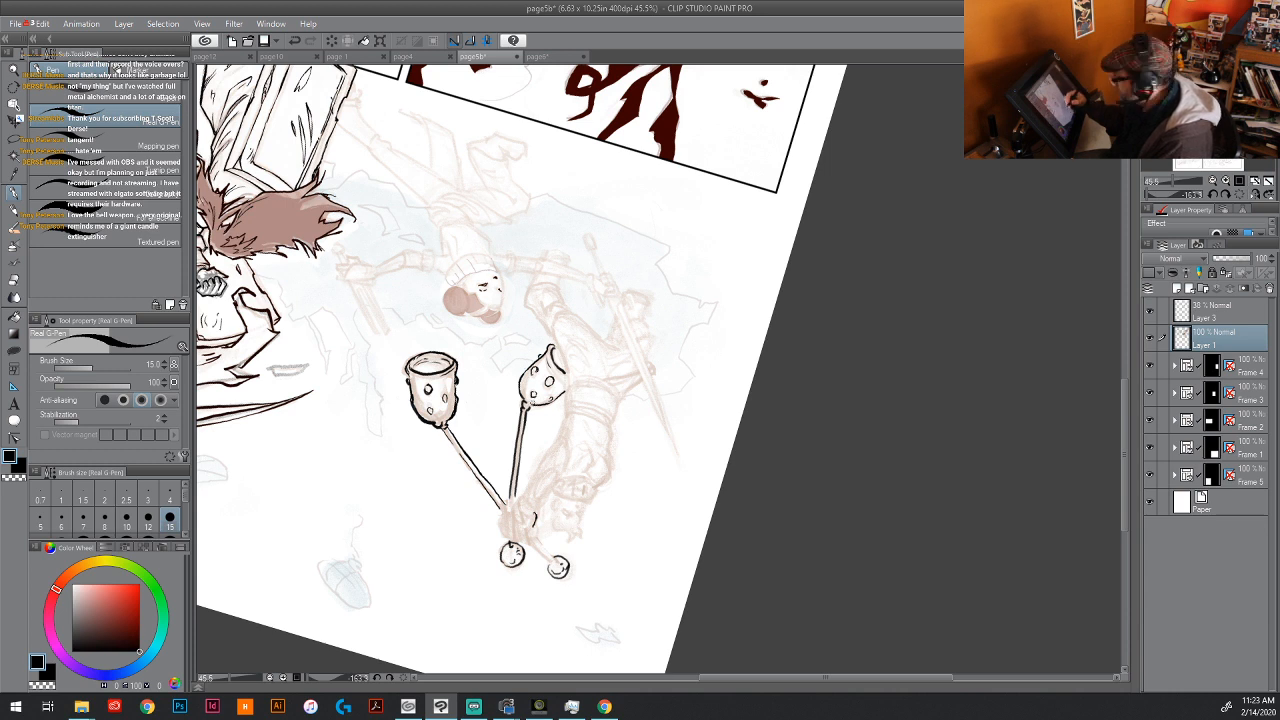
# Step: Ink the wrapped sash around the bell fighter's waist, adding curved fold lines across it
pyautogui.moveTo(556, 368)
pyautogui.mouseDown()
pyautogui.moveTo(575, 409)
pyautogui.moveTo(567, 392)
pyautogui.moveTo(563, 415)
pyautogui.moveTo(619, 388)
pyautogui.mouseUp()
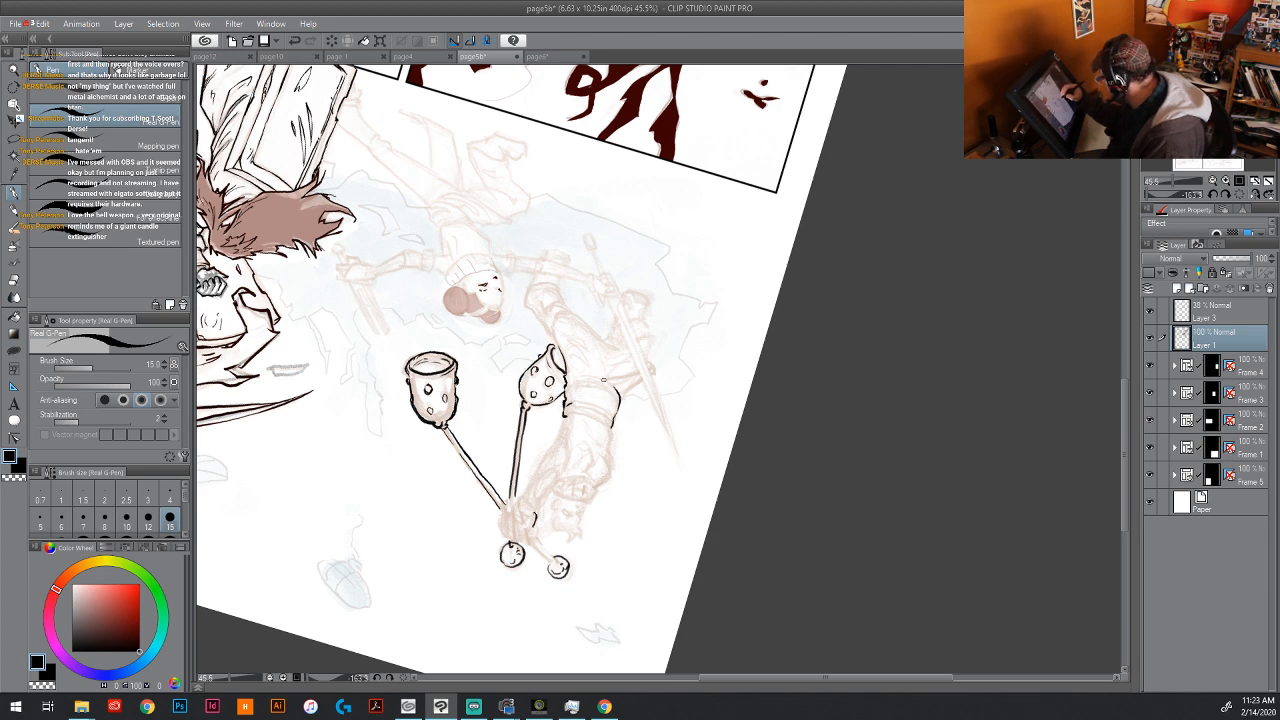
pyautogui.press('r')
pyautogui.moveTo(547, 507); pyautogui.dragTo(652, 527)
pyautogui.press('p')
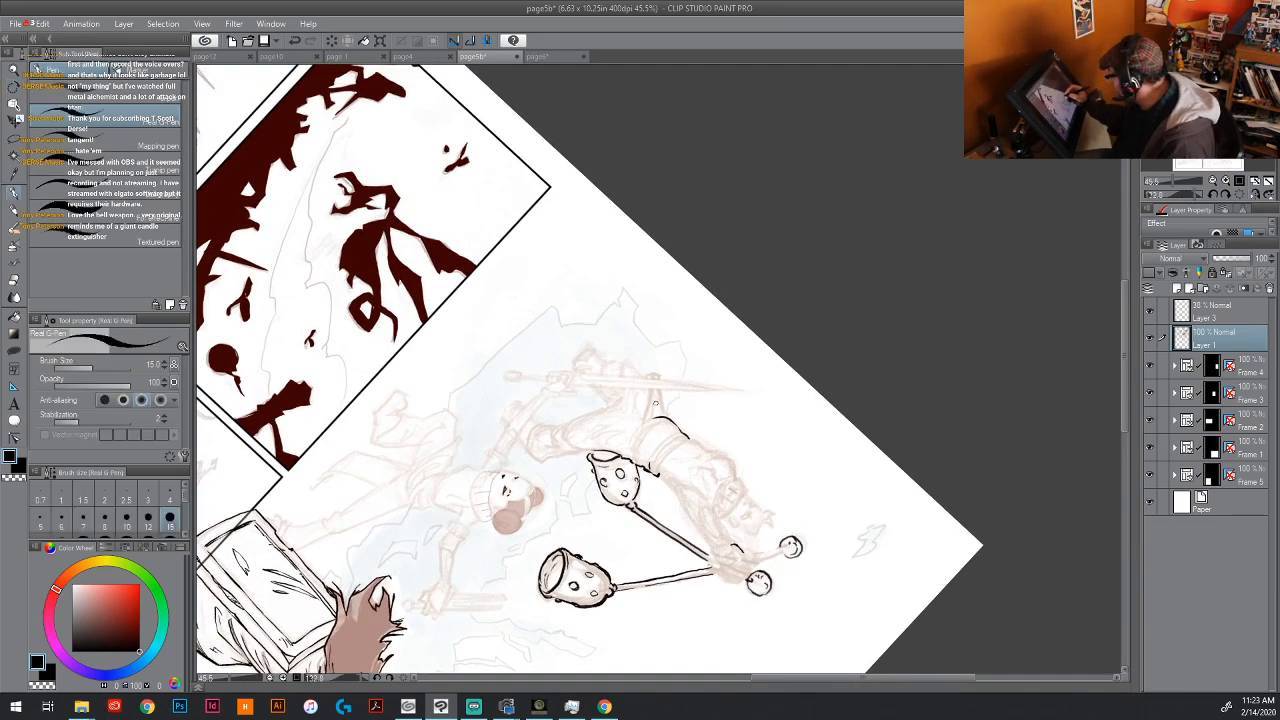
pyautogui.moveTo(629, 458)
pyautogui.mouseDown()
pyautogui.moveTo(656, 418)
pyautogui.moveTo(636, 462)
pyautogui.moveTo(655, 443)
pyautogui.mouseUp()
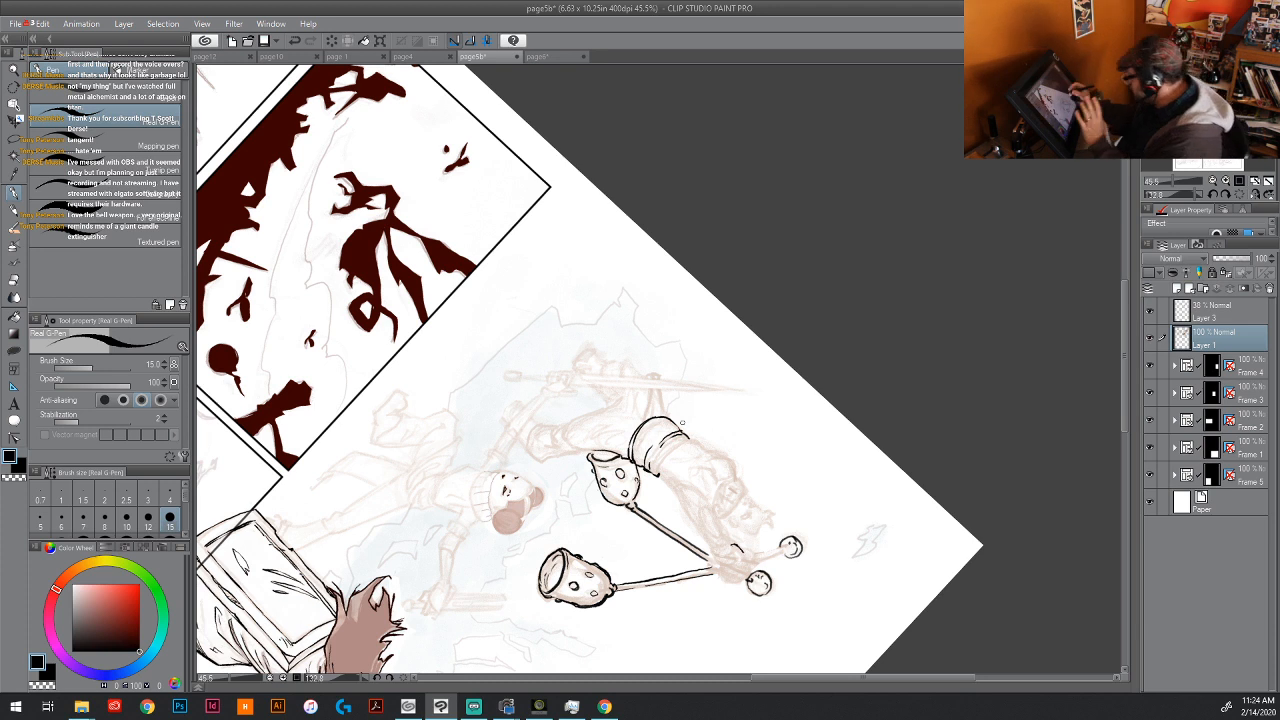
pyautogui.moveTo(638, 446)
pyautogui.mouseDown()
pyautogui.moveTo(666, 421)
pyautogui.moveTo(679, 429)
pyautogui.mouseUp()
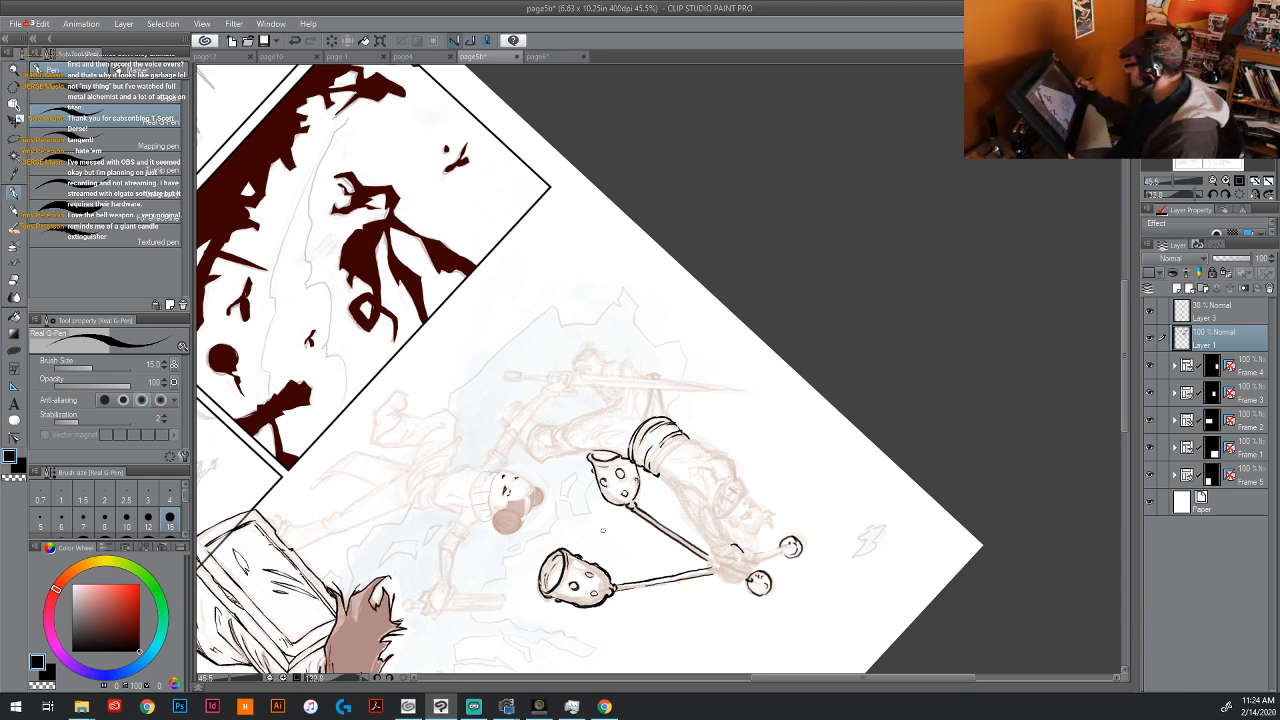
pyautogui.moveTo(657, 474)
pyautogui.mouseDown()
pyautogui.moveTo(690, 436)
pyautogui.moveTo(663, 453)
pyautogui.mouseUp()
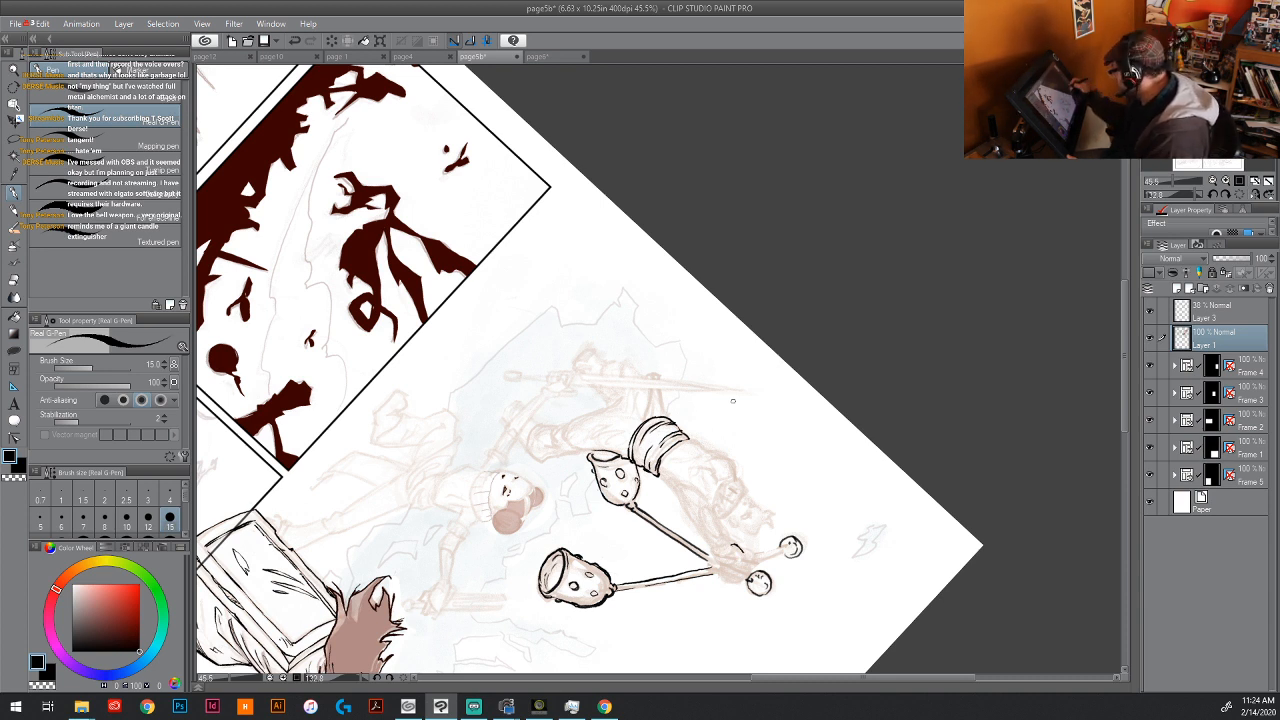
# Step: Ink the bell fighter's trousers with their folds, the front leg's ankle wrap and the foot
pyautogui.moveTo(634, 432)
pyautogui.mouseDown()
pyautogui.moveTo(651, 389)
pyautogui.moveTo(667, 419)
pyautogui.moveTo(658, 389)
pyautogui.mouseUp()
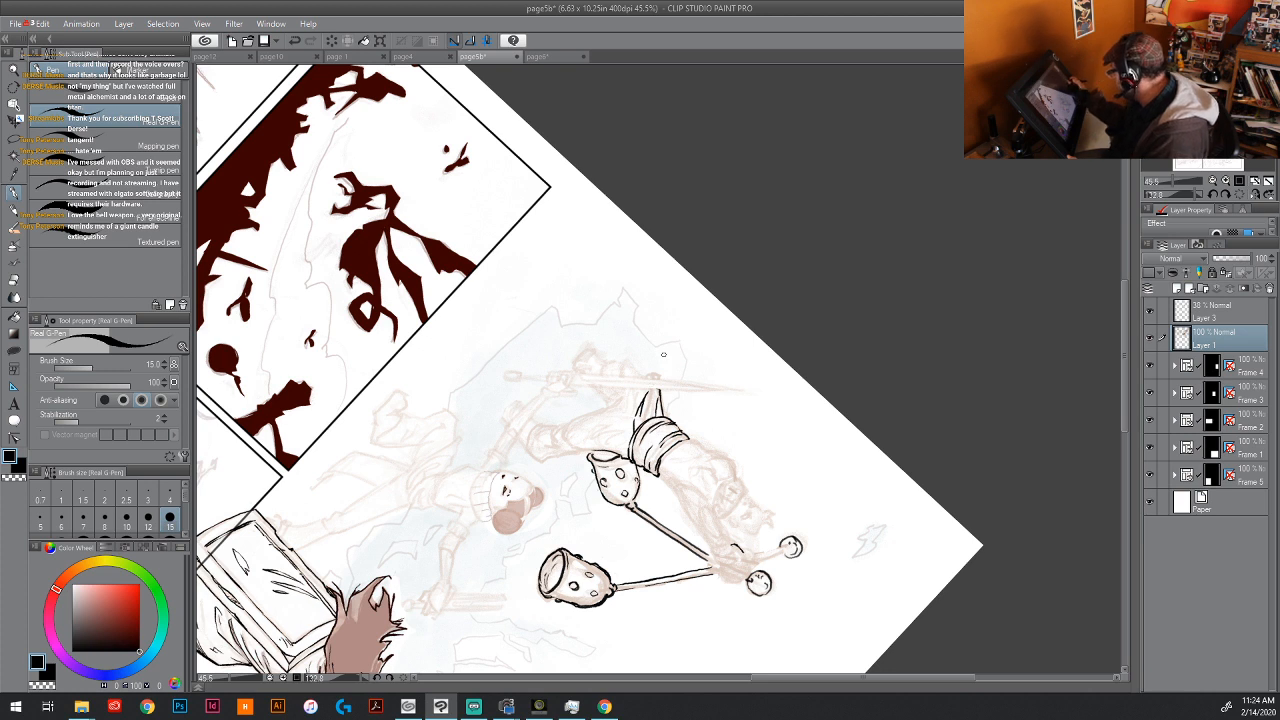
pyautogui.moveTo(588, 437)
pyautogui.mouseDown()
pyautogui.moveTo(636, 428)
pyautogui.moveTo(566, 442)
pyautogui.moveTo(566, 423)
pyautogui.moveTo(612, 406)
pyautogui.mouseUp()
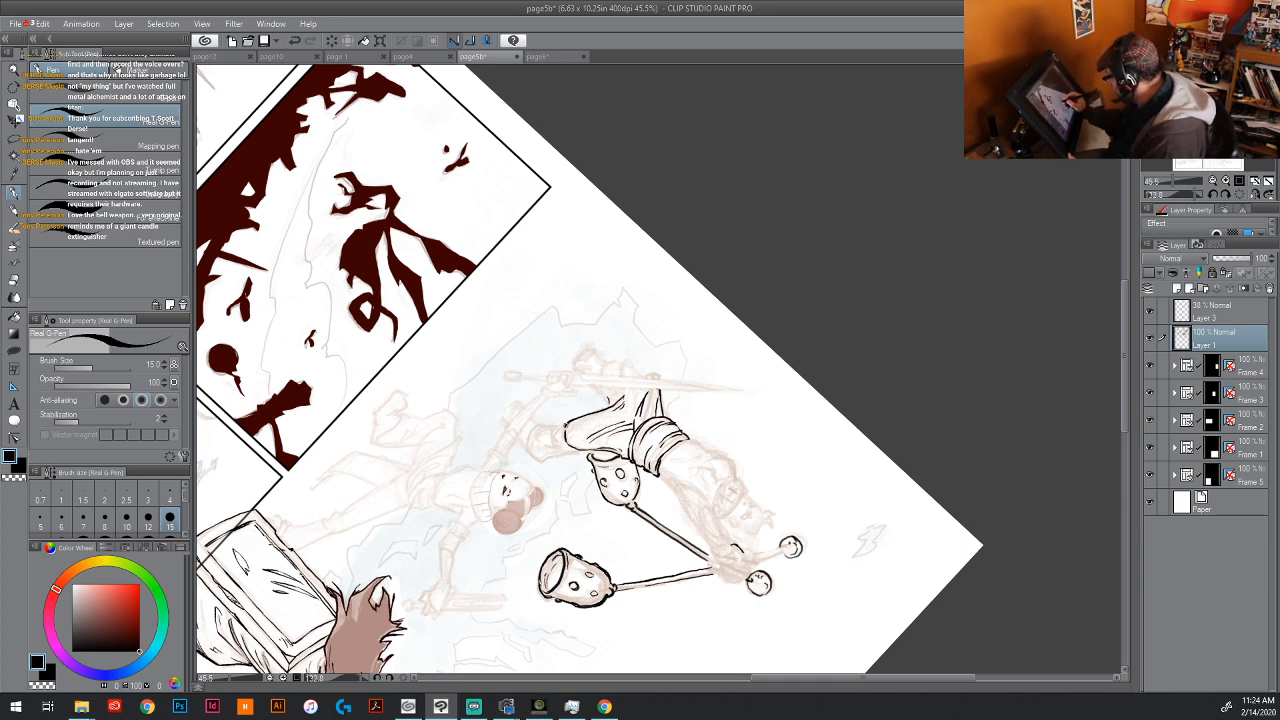
pyautogui.moveTo(569, 424)
pyautogui.mouseDown()
pyautogui.moveTo(554, 431)
pyautogui.moveTo(558, 446)
pyautogui.mouseUp()
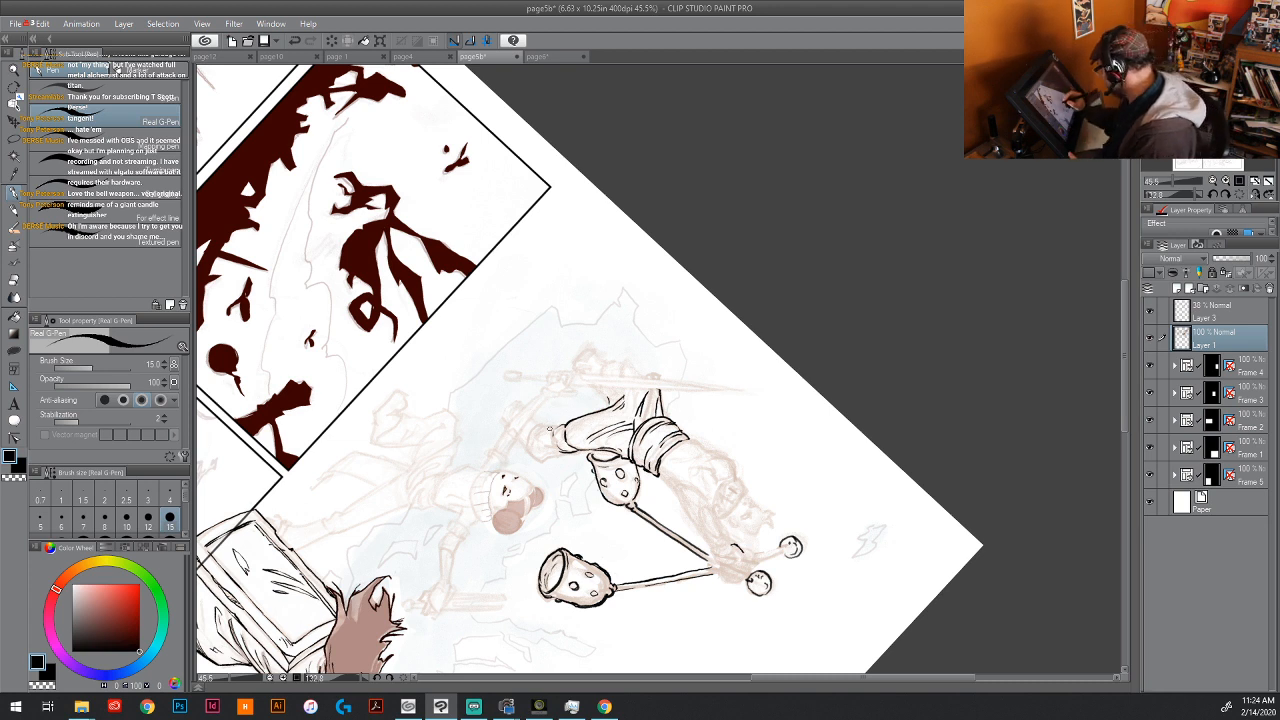
pyautogui.moveTo(550, 428)
pyautogui.mouseDown()
pyautogui.moveTo(535, 462)
pyautogui.moveTo(531, 439)
pyautogui.moveTo(545, 455)
pyautogui.moveTo(564, 451)
pyautogui.moveTo(540, 443)
pyautogui.mouseUp()
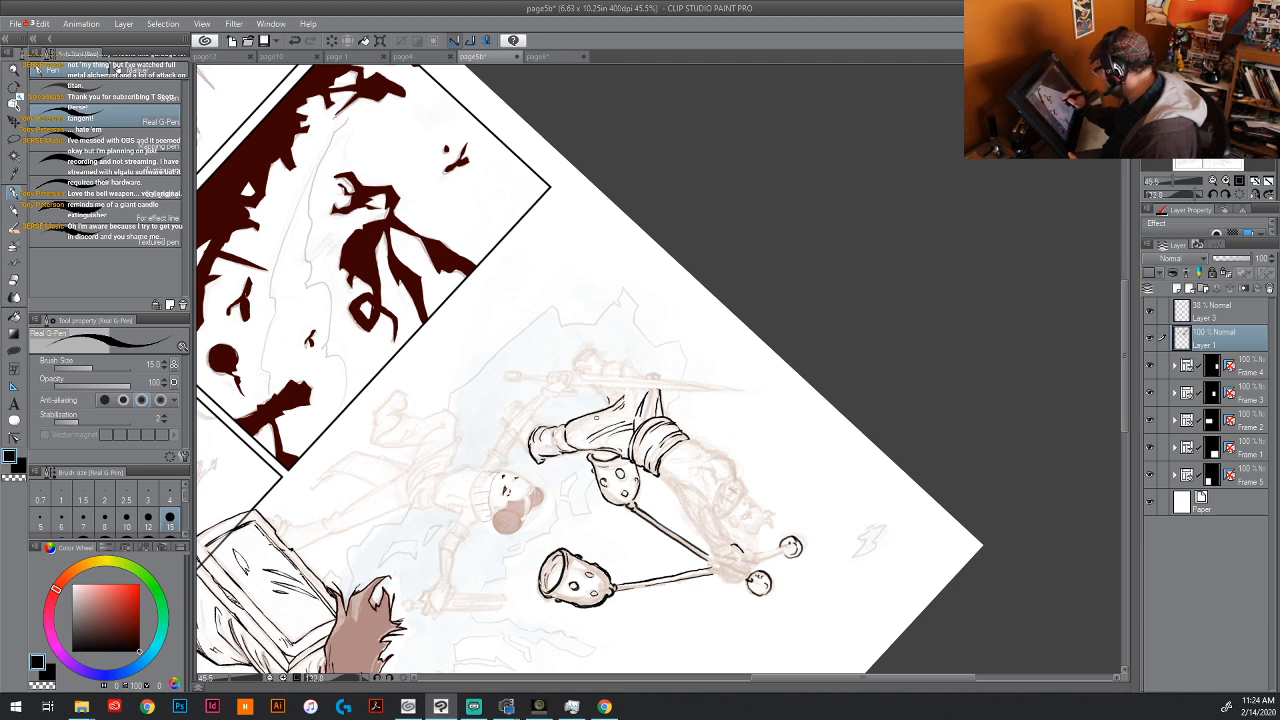
pyautogui.moveTo(606, 413); pyautogui.dragTo(516, 458)
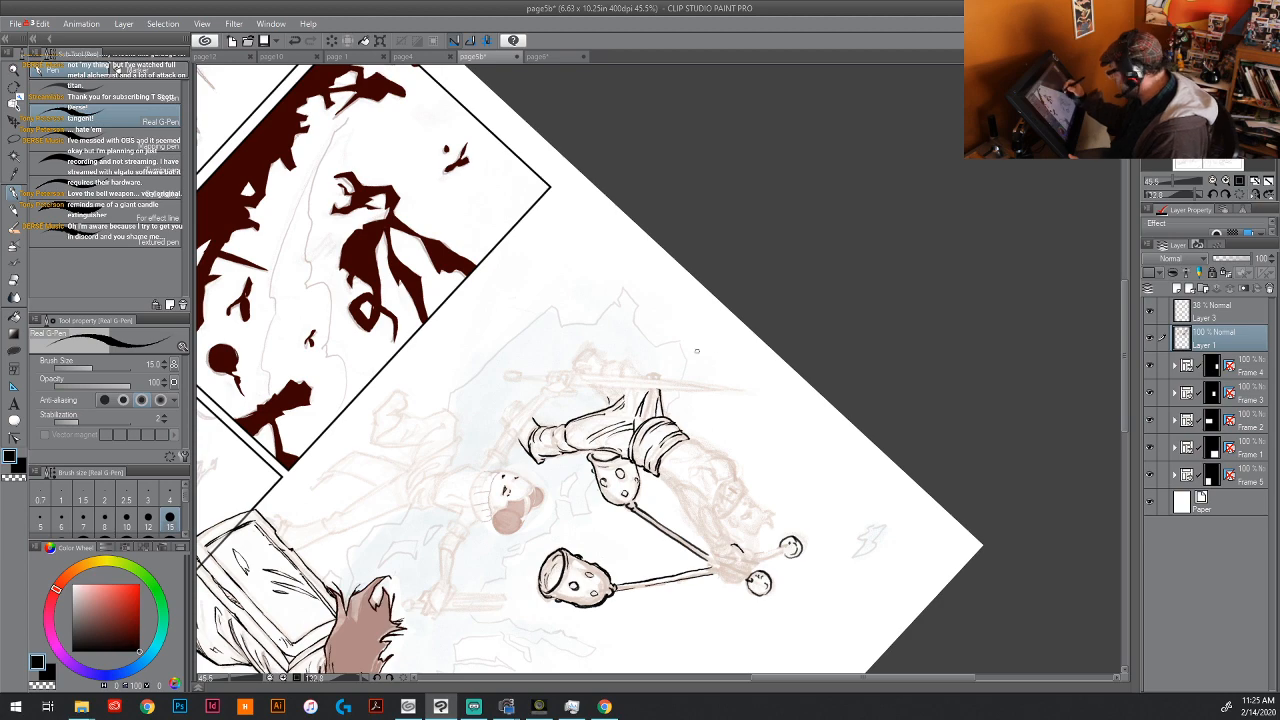
# Step: Ink the striped collar band at the bell fighter's neck and the short shoulder line beside it
pyautogui.press('r')
pyautogui.moveTo(697, 351); pyautogui.dragTo(606, 345)
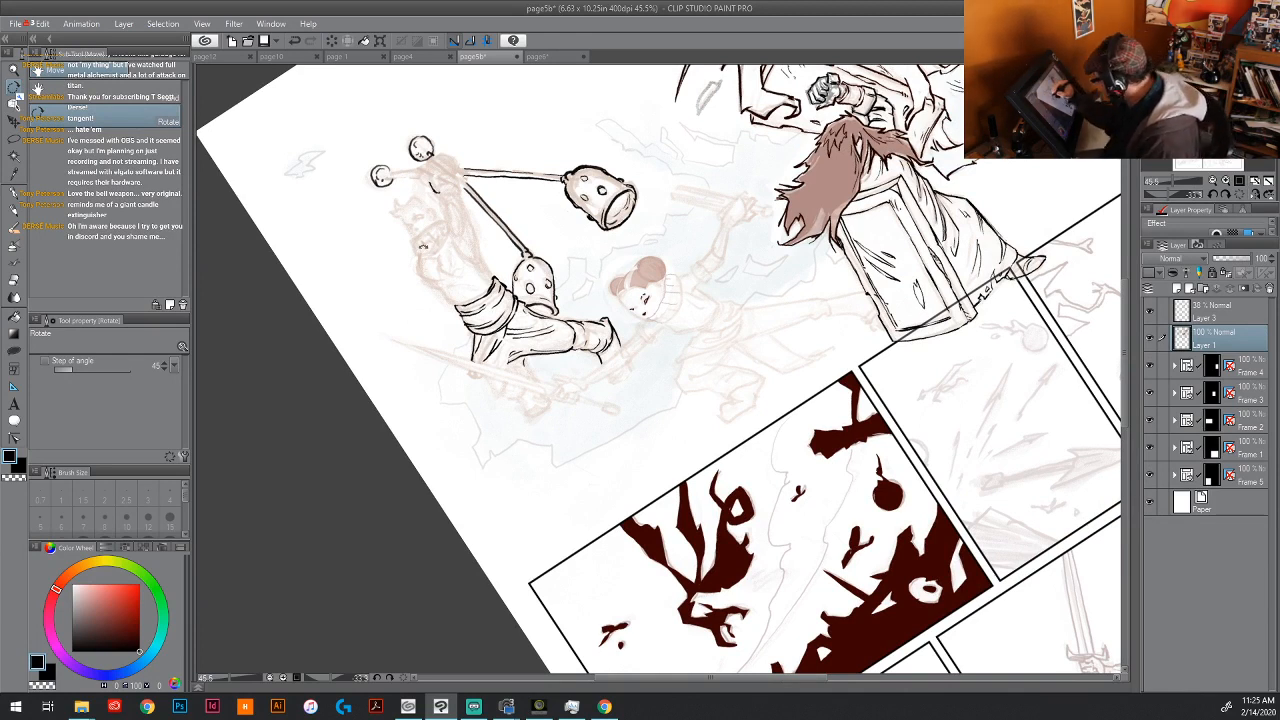
pyautogui.press('p')
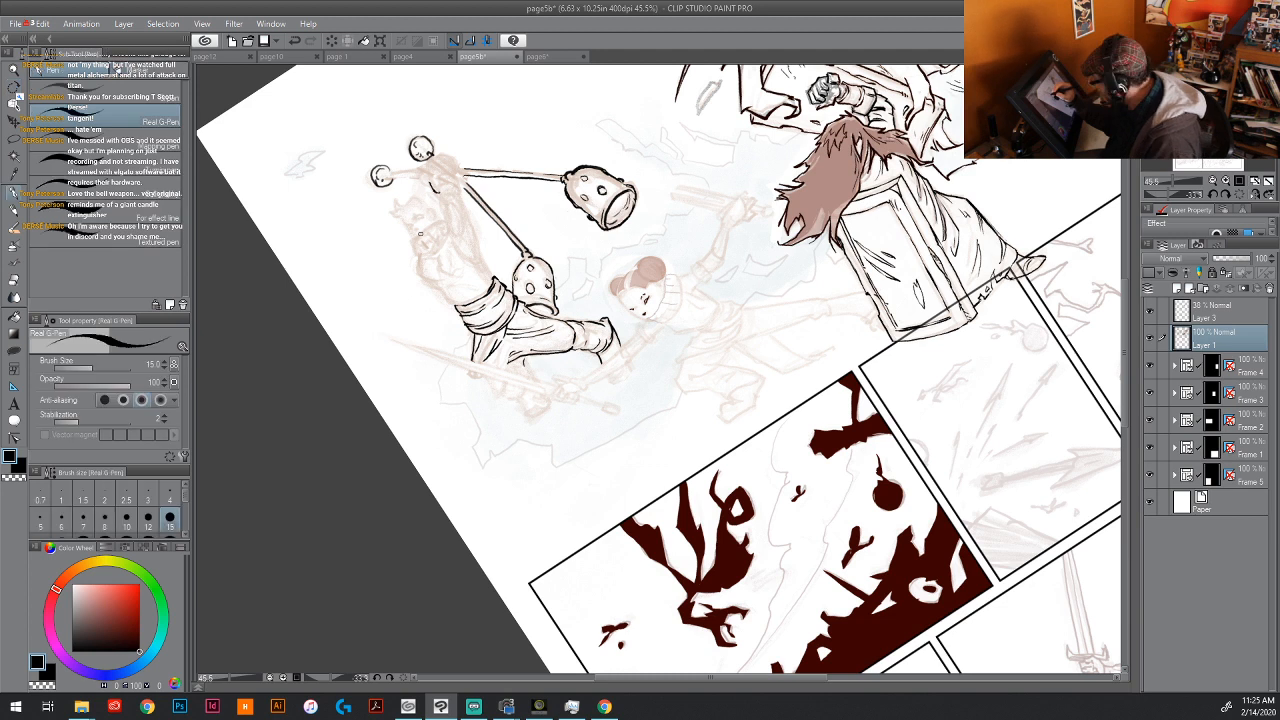
pyautogui.moveTo(413, 244)
pyautogui.mouseDown()
pyautogui.moveTo(442, 219)
pyautogui.moveTo(414, 251)
pyautogui.moveTo(432, 256)
pyautogui.moveTo(444, 240)
pyautogui.moveTo(418, 245)
pyautogui.moveTo(446, 219)
pyautogui.mouseUp()
pyautogui.moveTo(660, 320); pyautogui.dragTo(670, 314)
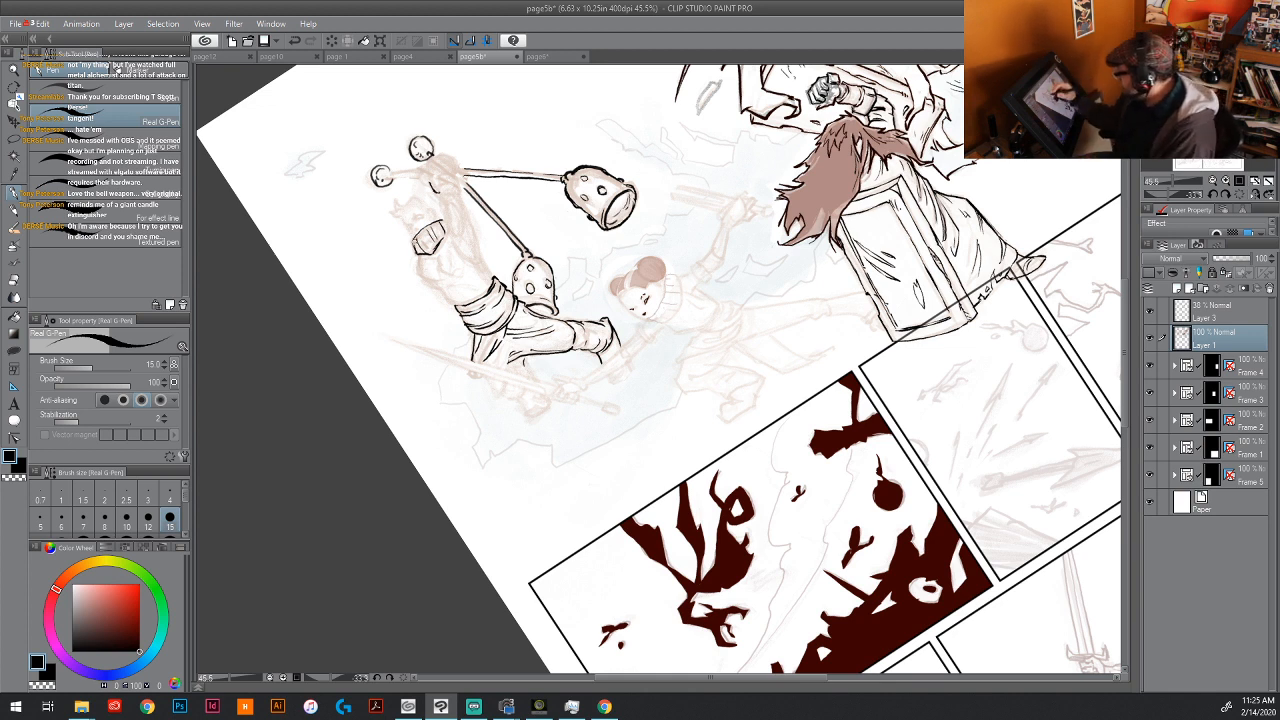
pyautogui.moveTo(421, 255); pyautogui.dragTo(417, 268)
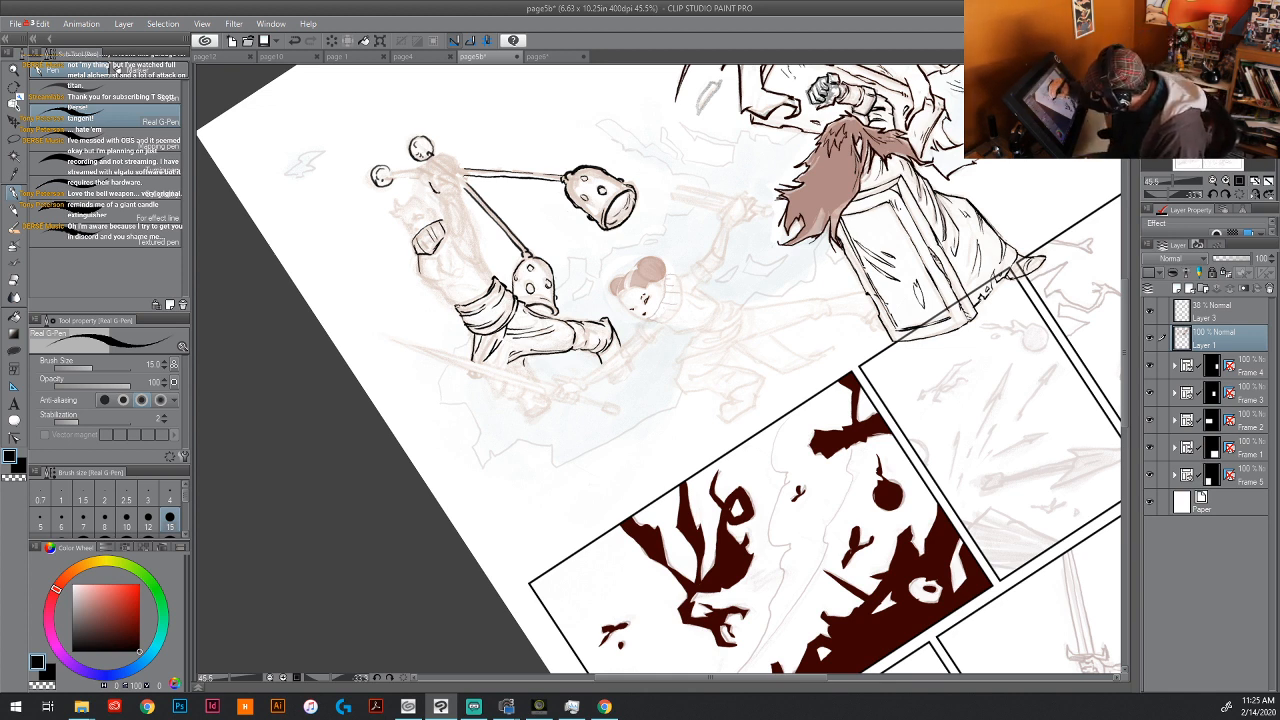
# Step: Ink both sides of the bell fighter's torso down to the sash, plus the rear lower leg and foot
pyautogui.moveTo(459, 306)
pyautogui.mouseDown()
pyautogui.moveTo(419, 271)
pyautogui.moveTo(485, 269)
pyautogui.moveTo(457, 251)
pyautogui.moveTo(487, 271)
pyautogui.moveTo(450, 278)
pyautogui.moveTo(484, 285)
pyautogui.moveTo(487, 260)
pyautogui.mouseUp()
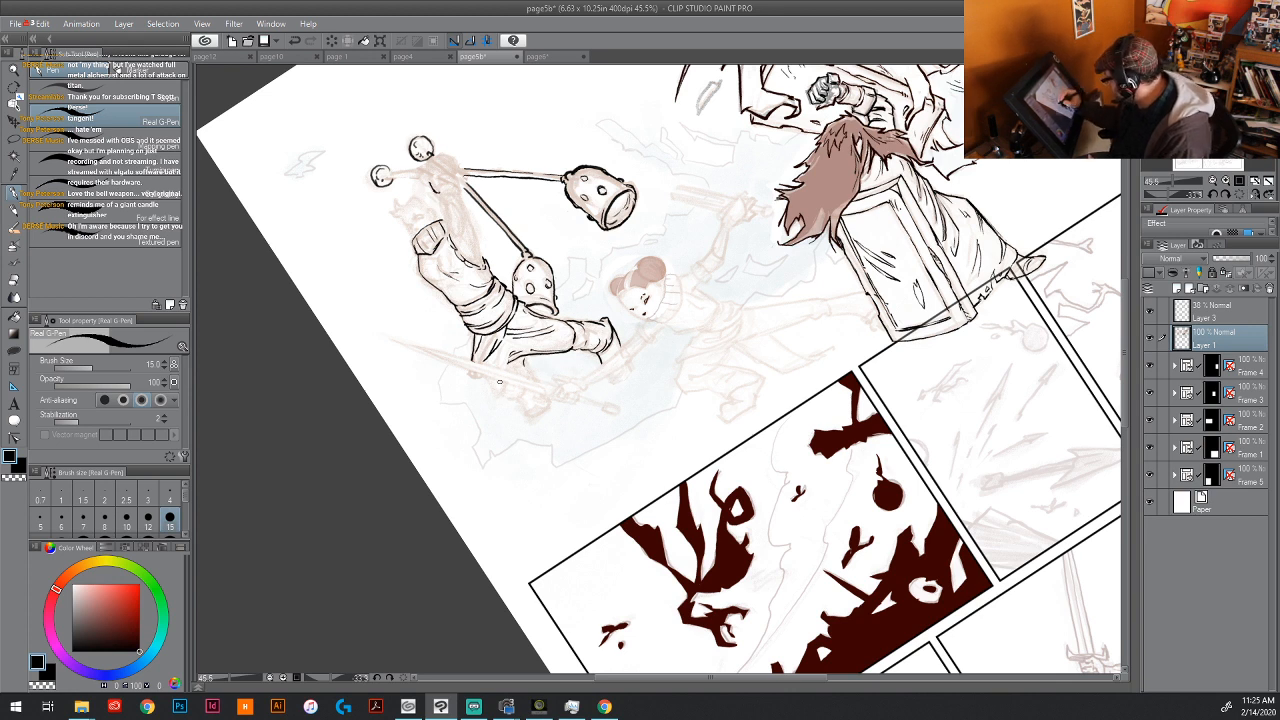
pyautogui.moveTo(471, 372)
pyautogui.mouseDown()
pyautogui.moveTo(498, 376)
pyautogui.moveTo(488, 382)
pyautogui.moveTo(499, 398)
pyautogui.moveTo(518, 401)
pyautogui.mouseUp()
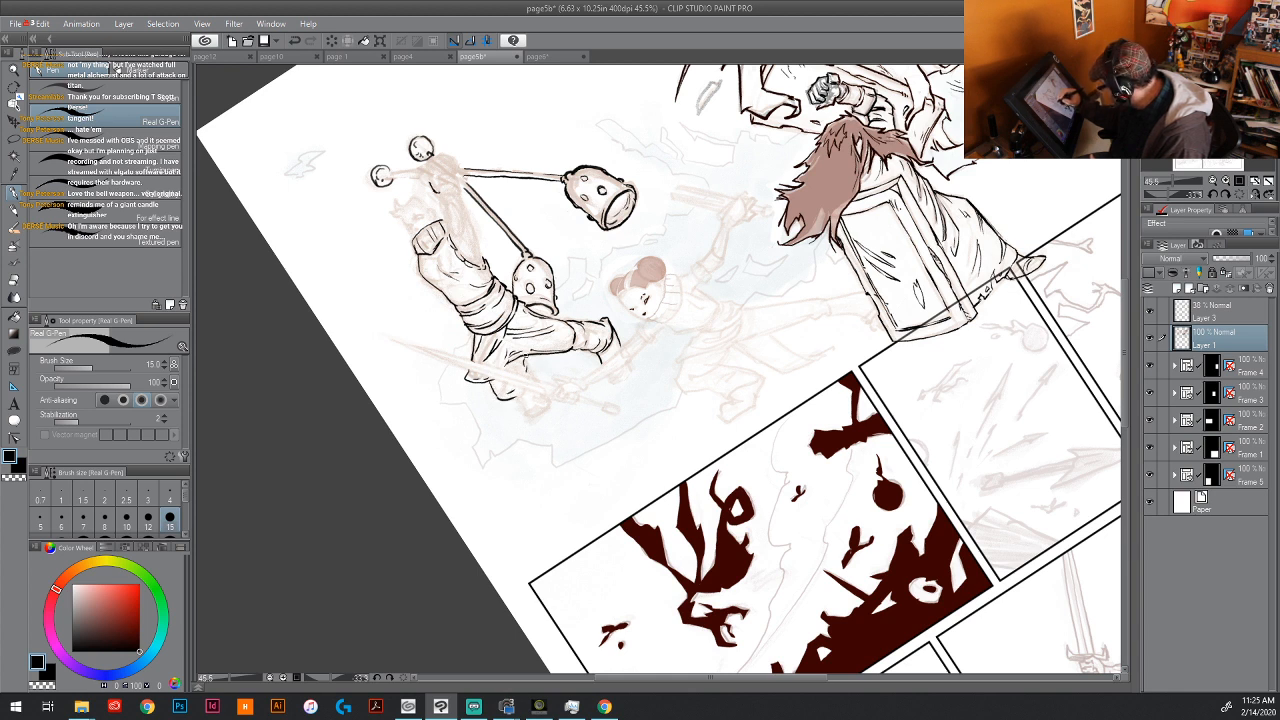
pyautogui.moveTo(525, 356)
pyautogui.mouseDown()
pyautogui.moveTo(523, 414)
pyautogui.moveTo(538, 414)
pyautogui.moveTo(533, 372)
pyautogui.mouseUp()
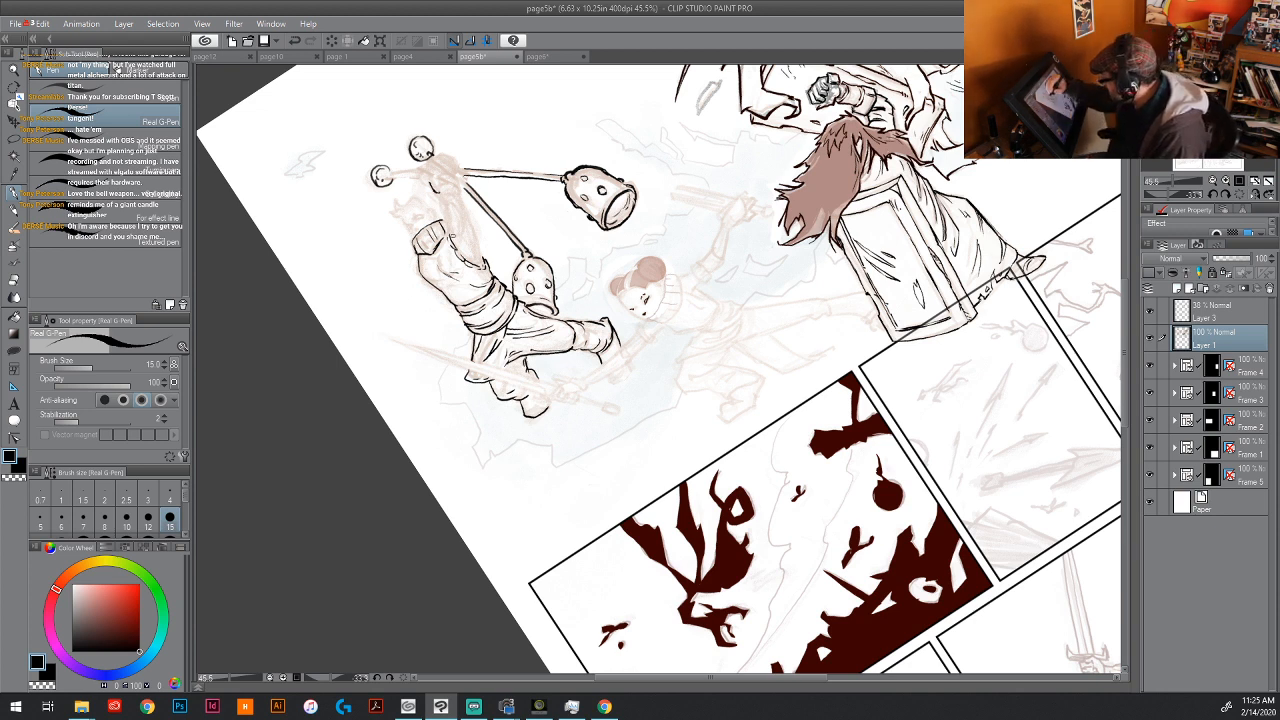
pyautogui.moveTo(452, 240); pyautogui.dragTo(446, 204)
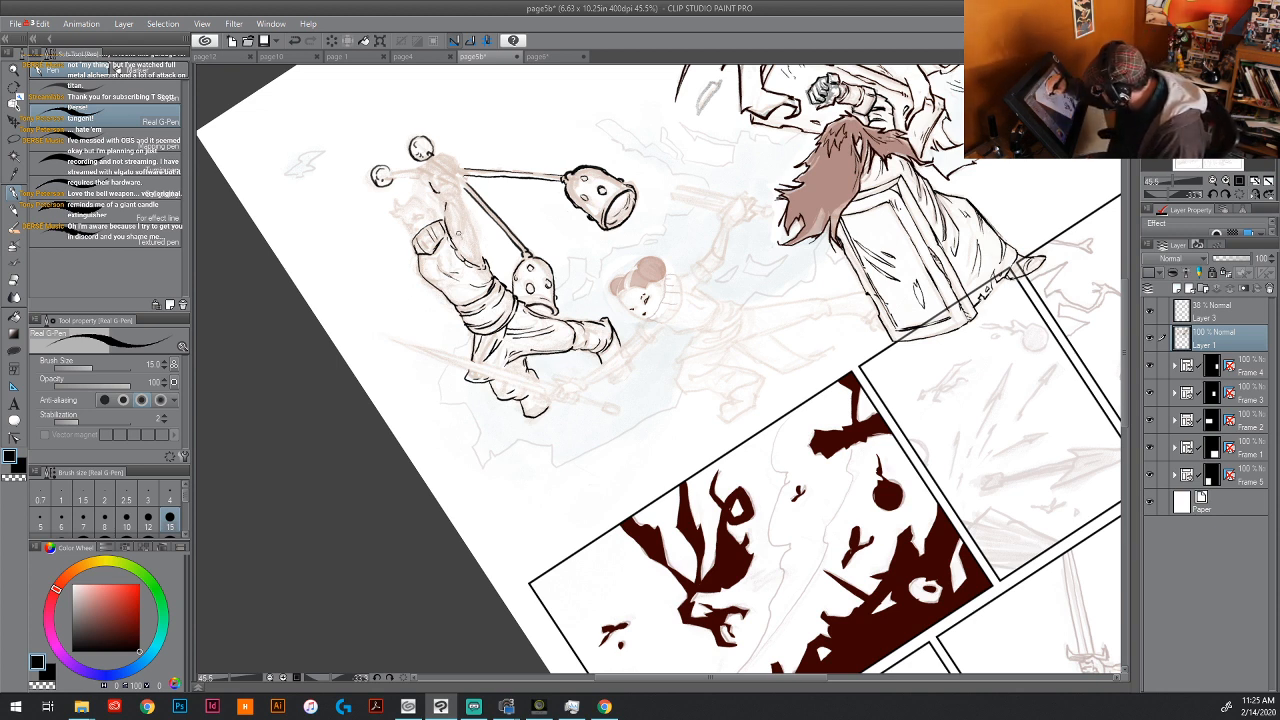
pyautogui.moveTo(485, 264)
pyautogui.mouseDown()
pyautogui.moveTo(446, 192)
pyautogui.moveTo(459, 191)
pyautogui.moveTo(437, 206)
pyautogui.mouseUp()
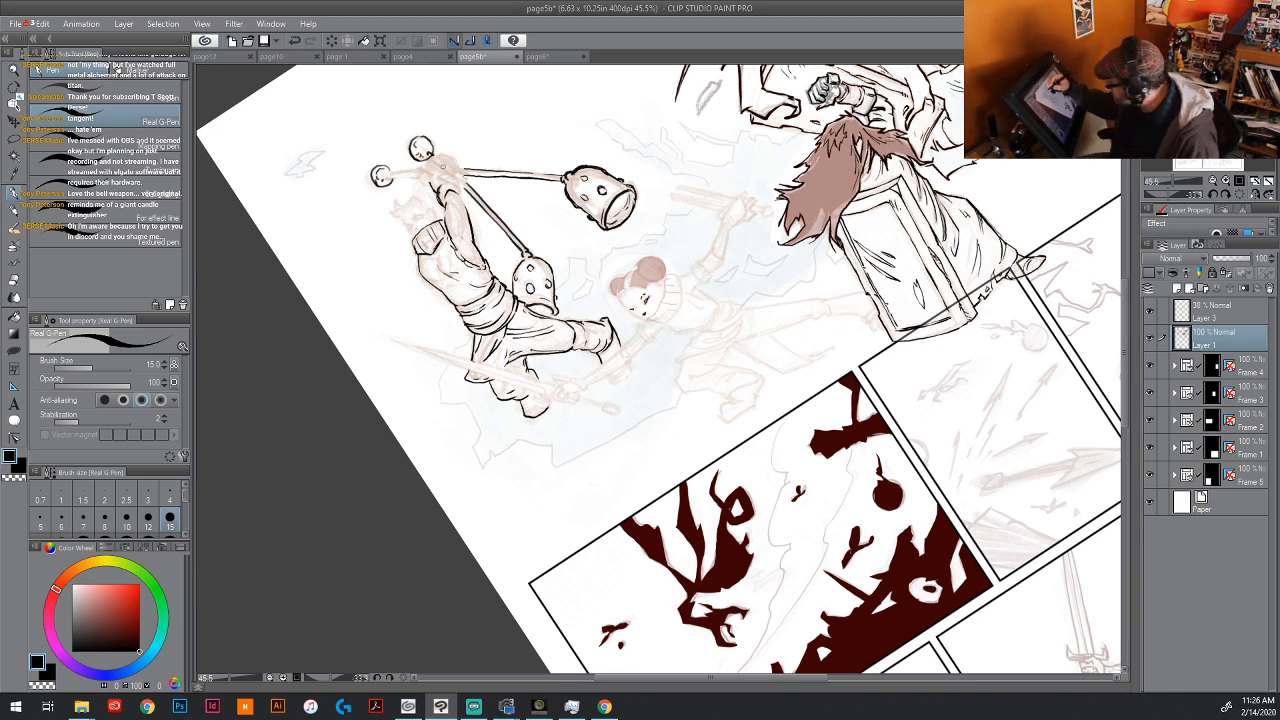
pyautogui.moveTo(465, 218); pyautogui.dragTo(457, 224)
pyautogui.moveTo(461, 216); pyautogui.dragTo(451, 224)
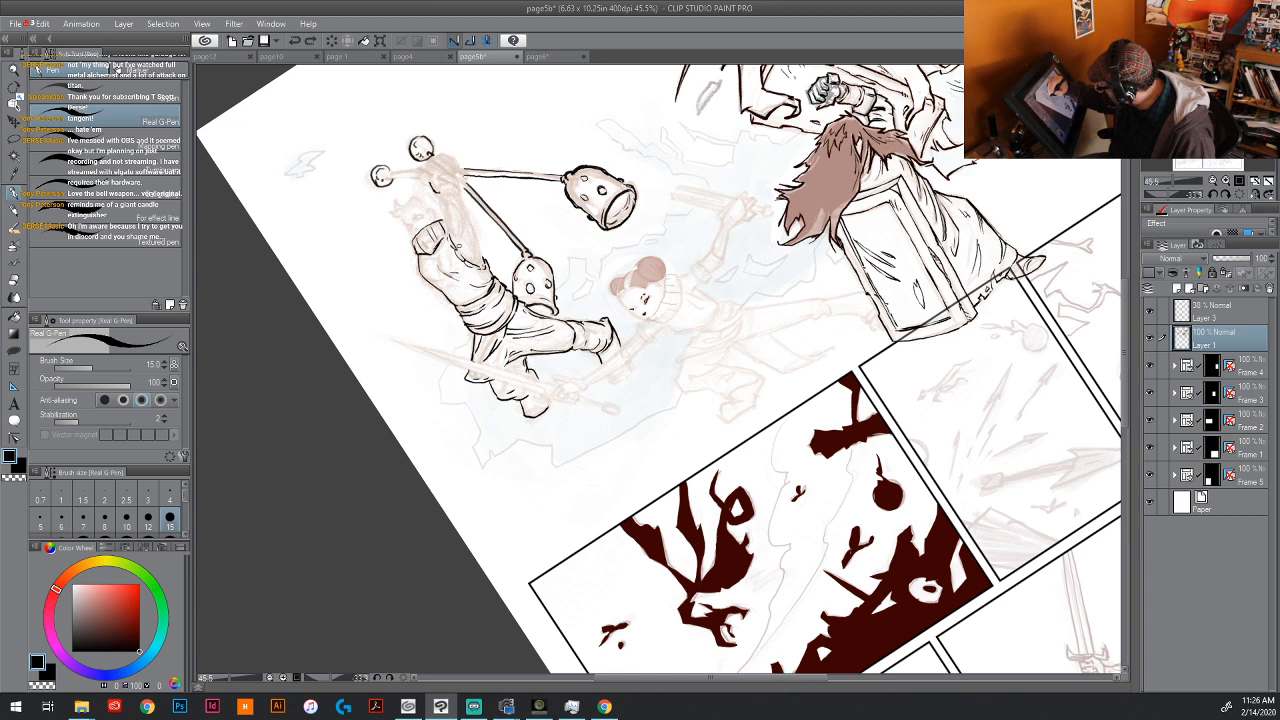
pyautogui.moveTo(486, 265); pyautogui.dragTo(471, 239)
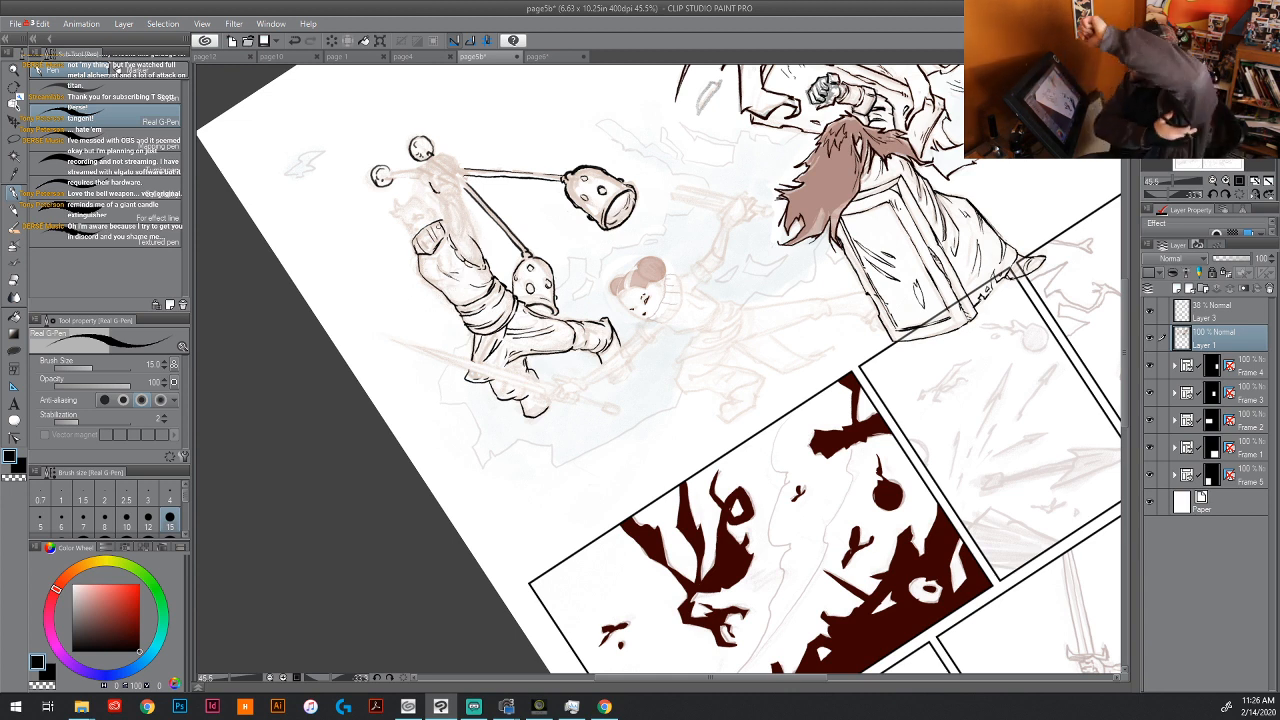
# Step: Ink the bell fighter's raised arm from the shoulder beside the striped collar up to the wrist, including its muscle contours
pyautogui.moveTo(460, 251); pyautogui.dragTo(448, 221)
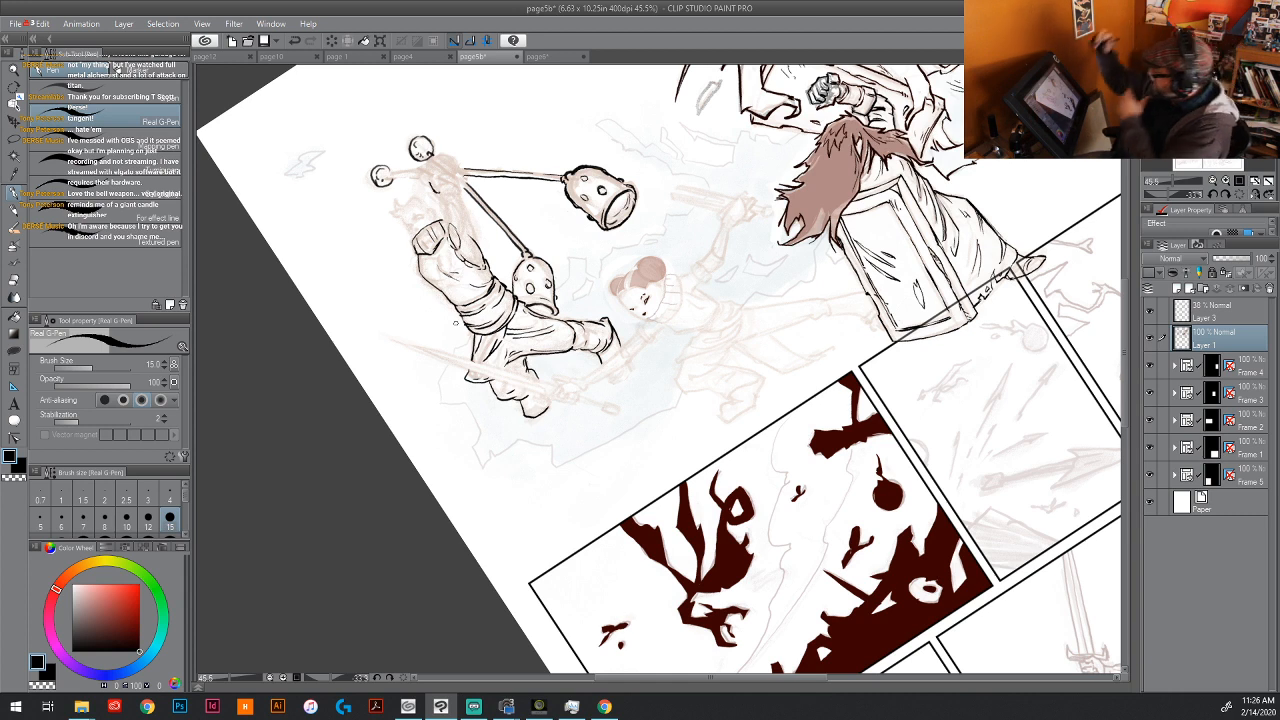
pyautogui.moveTo(455, 223); pyautogui.dragTo(448, 196)
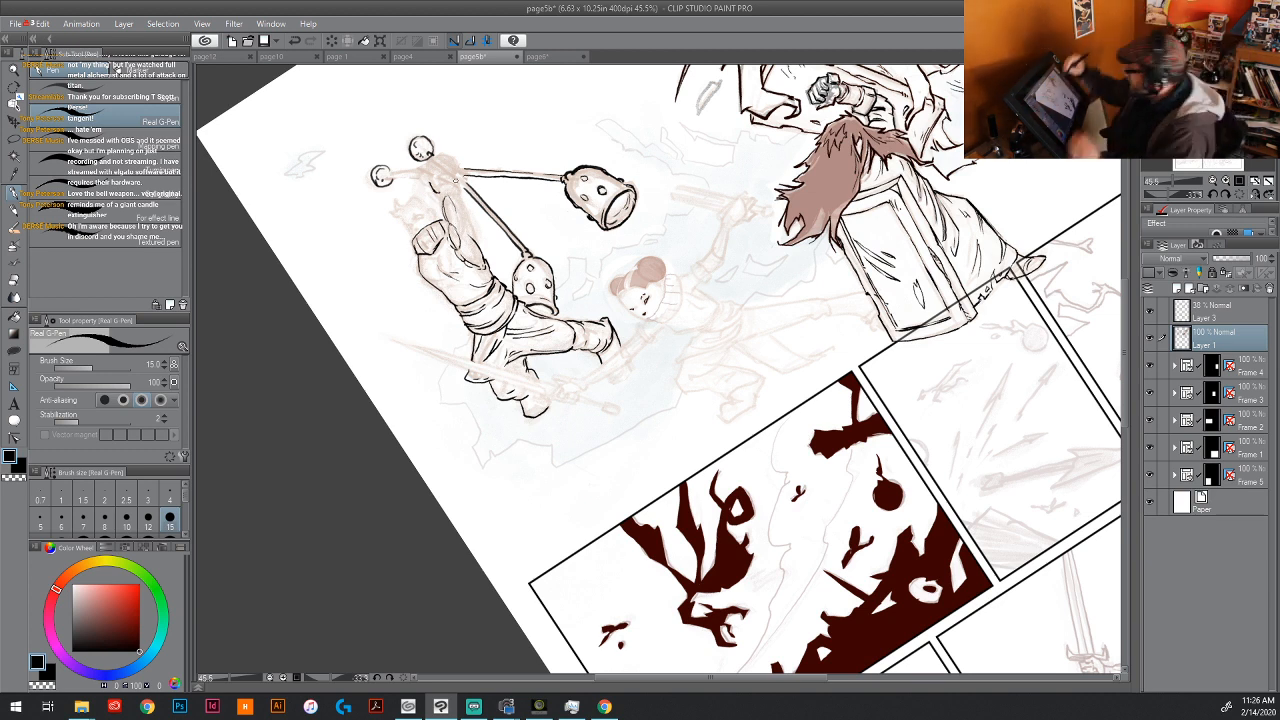
pyautogui.moveTo(458, 214)
pyautogui.mouseDown()
pyautogui.moveTo(448, 196)
pyautogui.moveTo(440, 204)
pyautogui.moveTo(460, 198)
pyautogui.mouseUp()
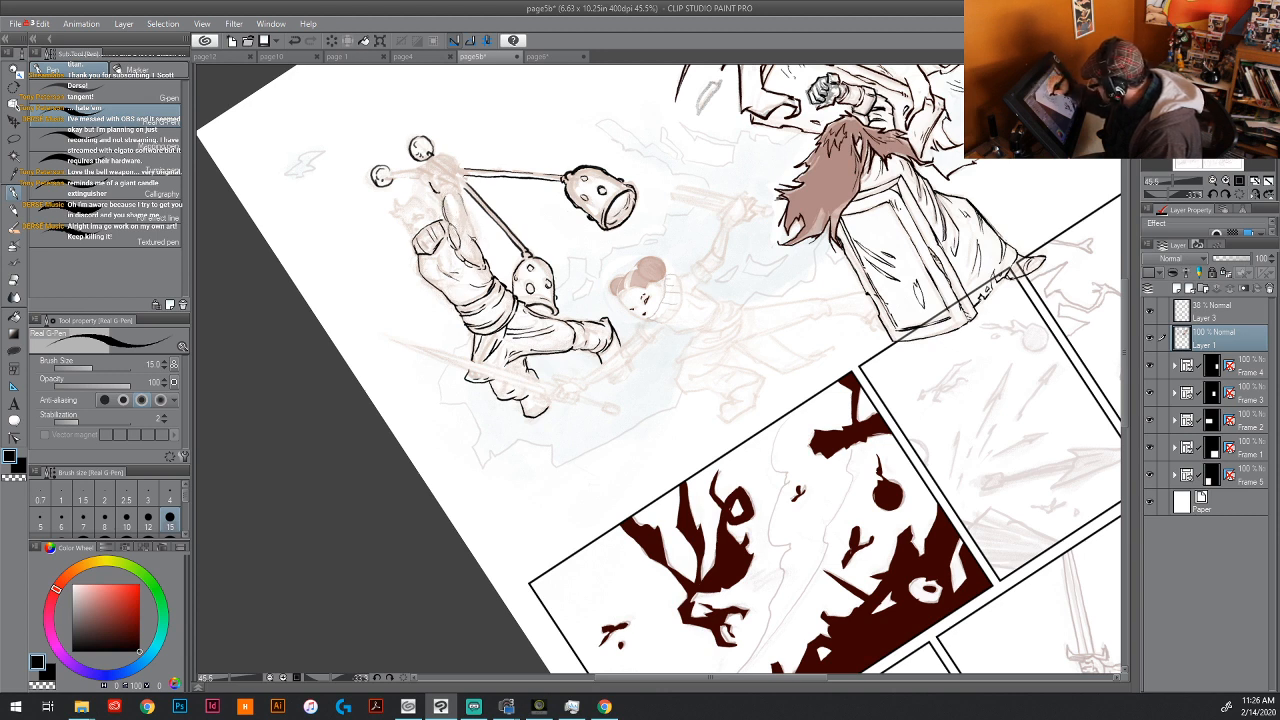
pyautogui.moveTo(477, 244)
pyautogui.mouseDown()
pyautogui.moveTo(453, 184)
pyautogui.moveTo(460, 195)
pyautogui.moveTo(442, 201)
pyautogui.mouseUp()
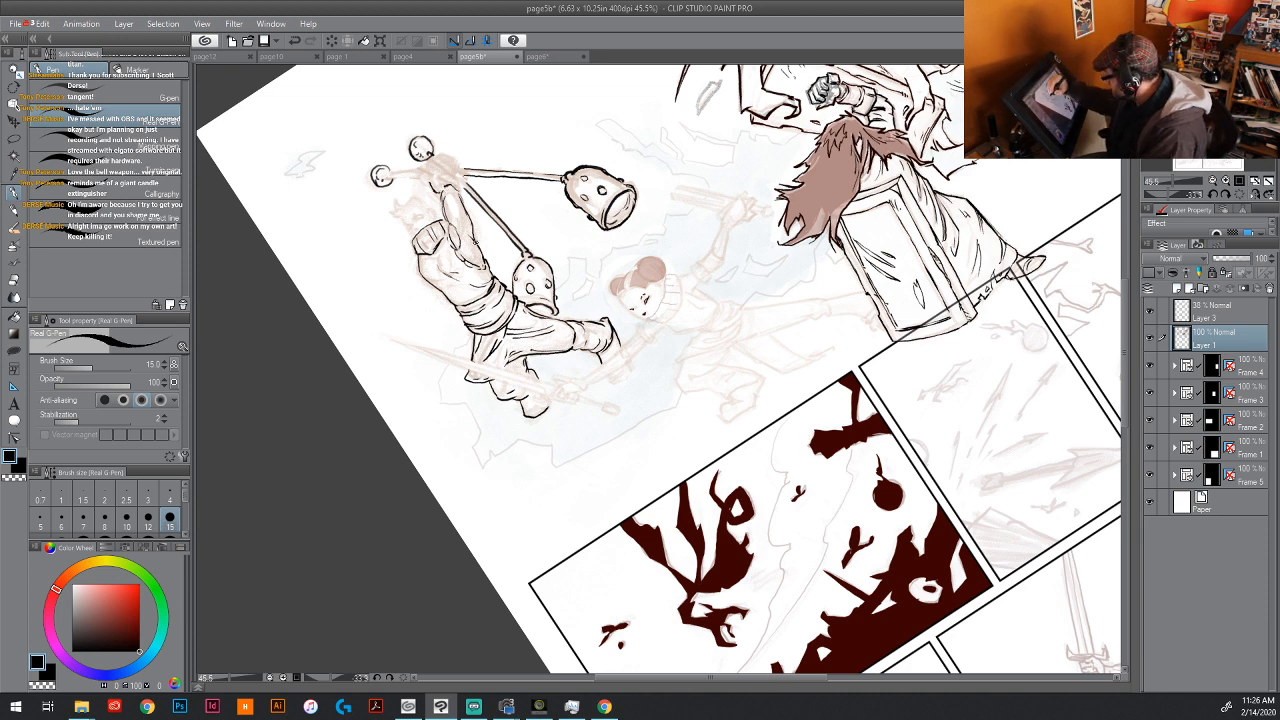
pyautogui.moveTo(478, 245)
pyautogui.mouseDown()
pyautogui.moveTo(444, 196)
pyautogui.moveTo(452, 238)
pyautogui.mouseUp()
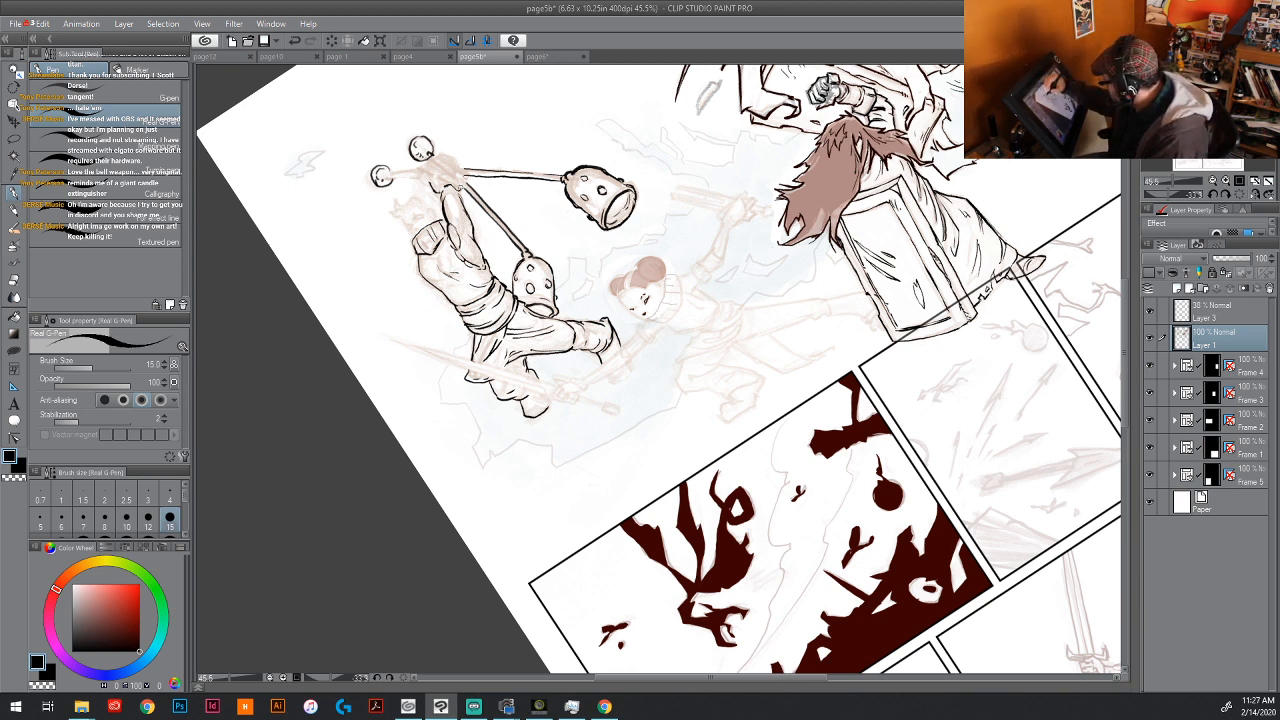
# Step: Ink the bell fighter's wrist and gripping hand, plus the weapon handle between the hand and the round pommel
pyautogui.moveTo(437, 195)
pyautogui.mouseDown()
pyautogui.moveTo(438, 167)
pyautogui.moveTo(452, 168)
pyautogui.moveTo(430, 180)
pyautogui.moveTo(442, 172)
pyautogui.moveTo(437, 197)
pyautogui.moveTo(453, 196)
pyautogui.mouseUp()
pyautogui.hotkey('ctrl', 'z')
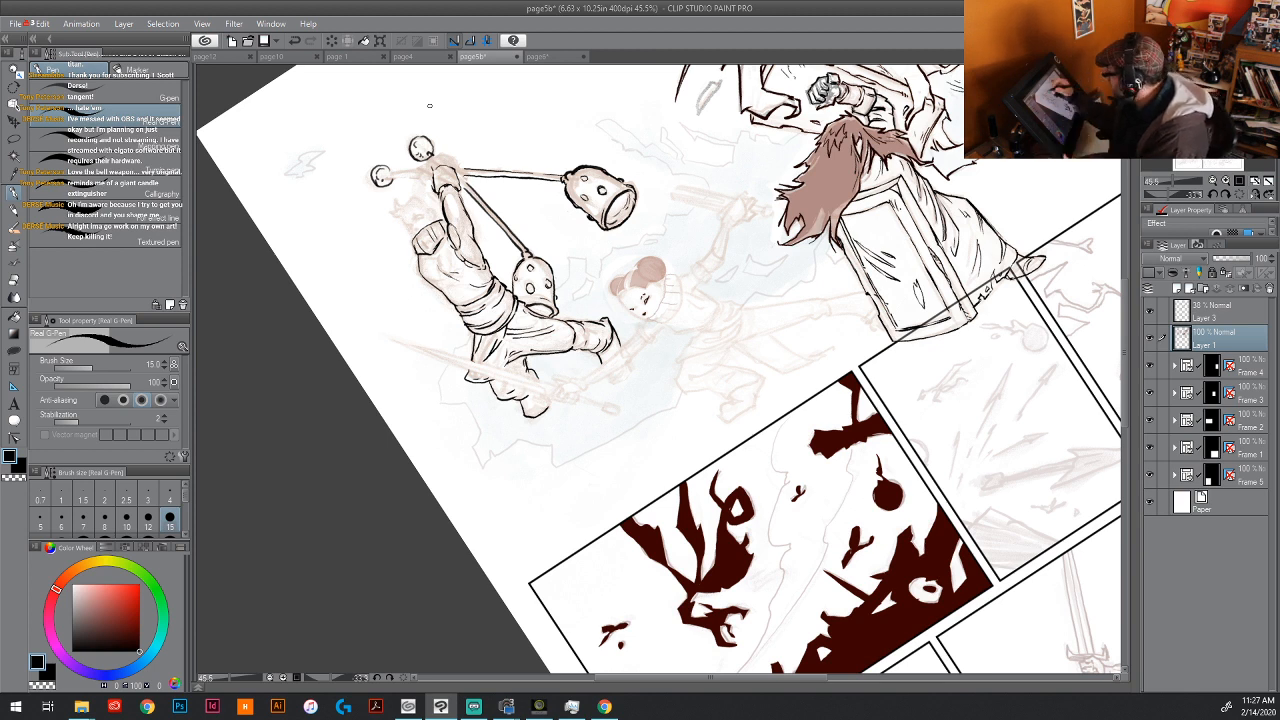
pyautogui.moveTo(432, 162); pyautogui.dragTo(456, 160)
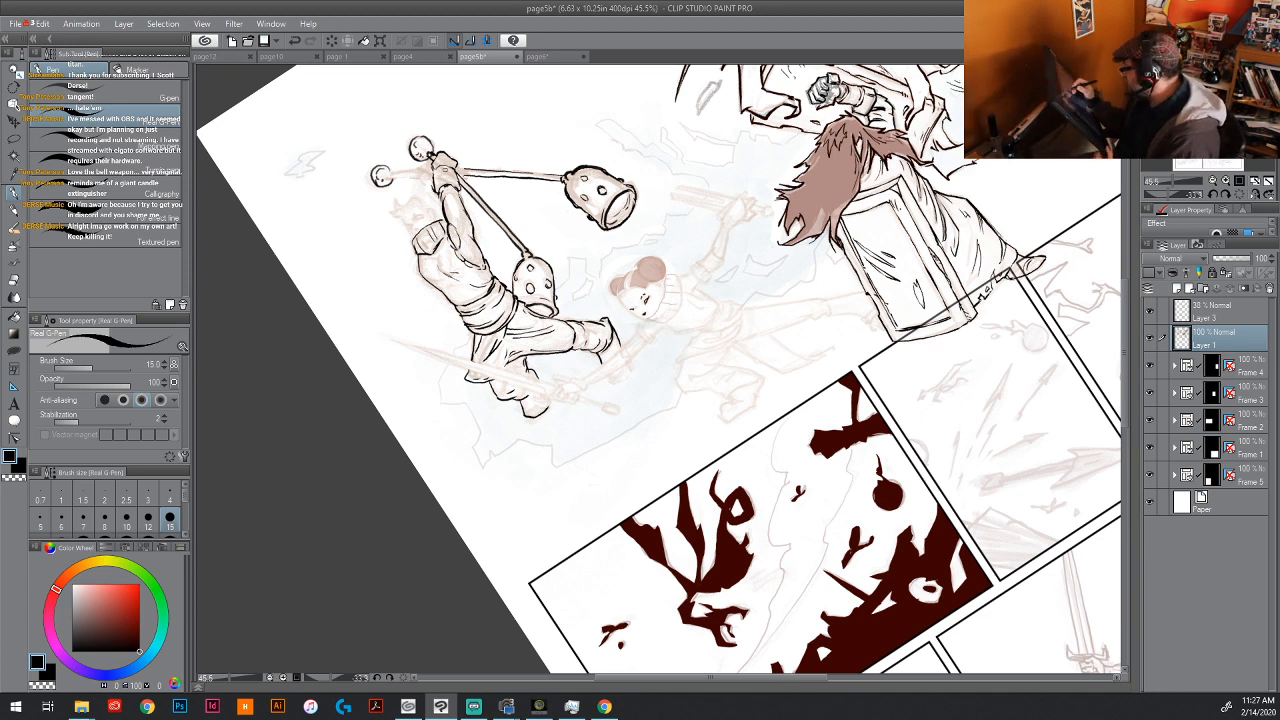
pyautogui.moveTo(380, 170)
pyautogui.mouseDown()
pyautogui.moveTo(406, 175)
pyautogui.moveTo(370, 172)
pyautogui.moveTo(372, 183)
pyautogui.moveTo(435, 176)
pyautogui.mouseUp()
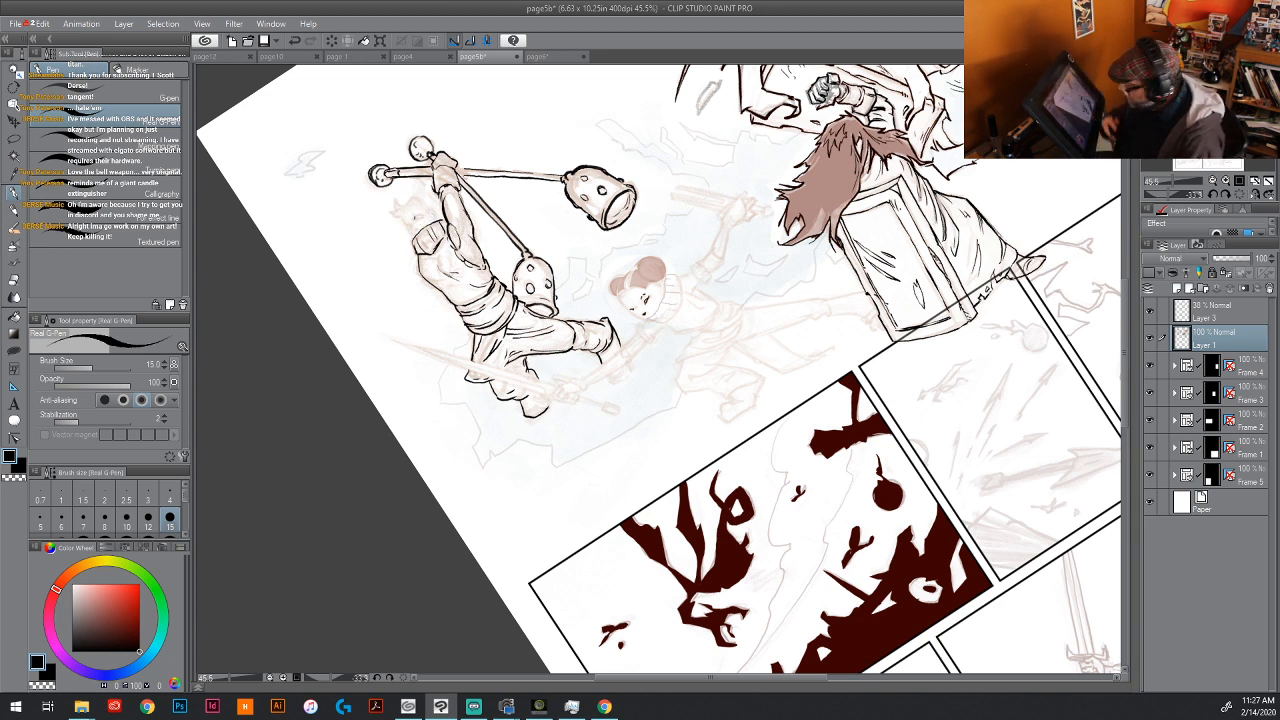
# Step: Ink the bell fighter's face and spiky hair above the striped collar, and save page5b
pyautogui.moveTo(414, 218); pyautogui.dragTo(418, 230)
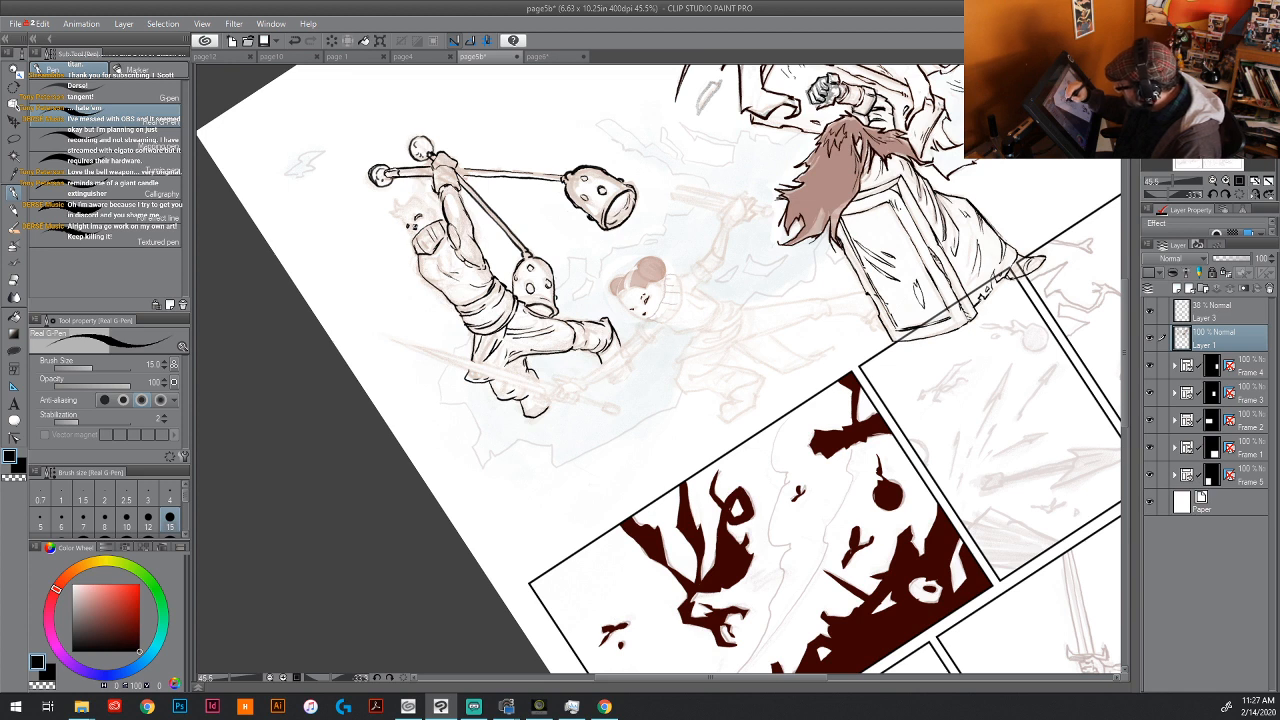
pyautogui.moveTo(407, 227)
pyautogui.mouseDown()
pyautogui.moveTo(417, 239)
pyautogui.moveTo(400, 205)
pyautogui.moveTo(426, 201)
pyautogui.moveTo(410, 214)
pyautogui.moveTo(418, 191)
pyautogui.moveTo(432, 223)
pyautogui.mouseUp()
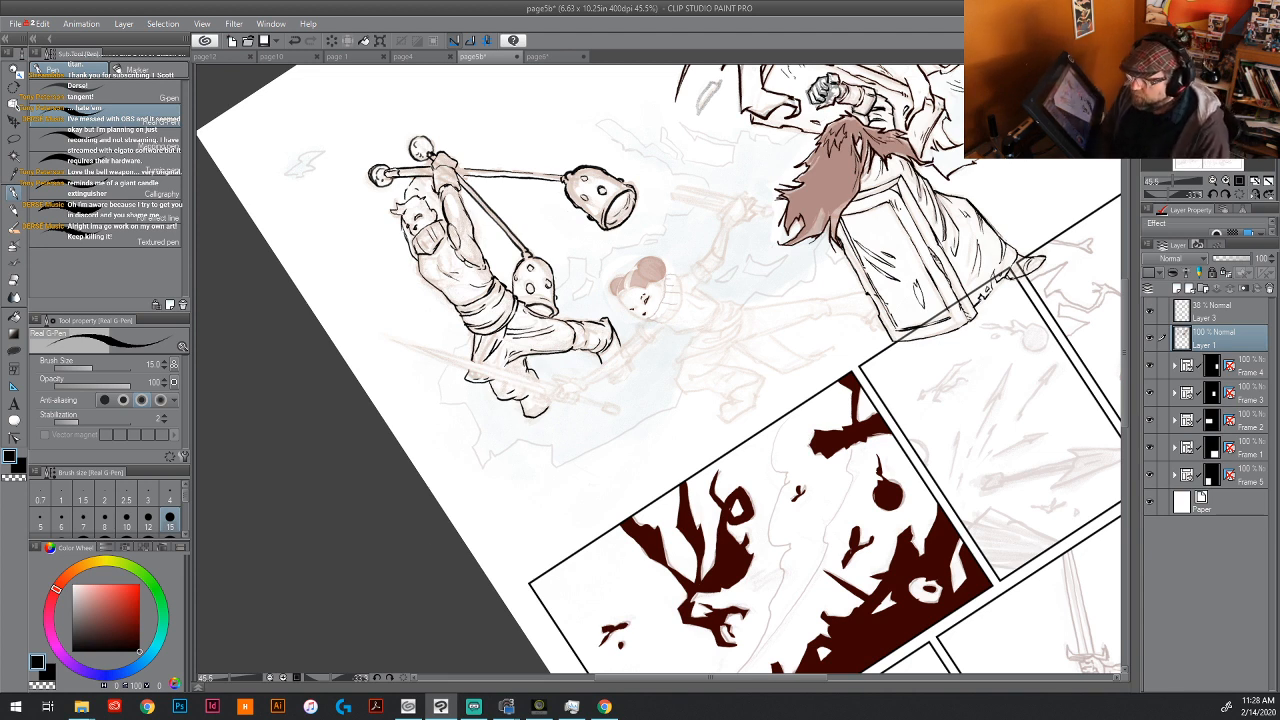
pyautogui.hotkey('ctrl', 's')
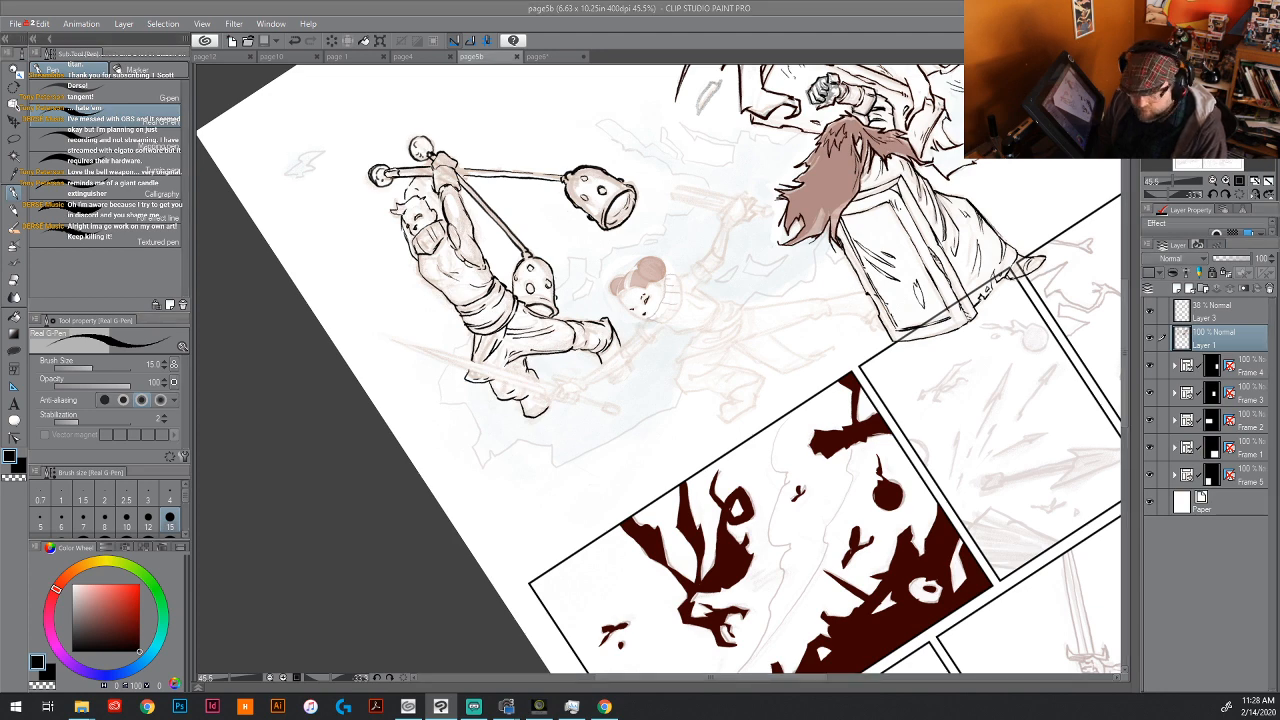
# Step: Switch to the Clip Studio launcher and open the horizontalForCon painting from the managed works
pyautogui.hotkey('alt', 'Tab')
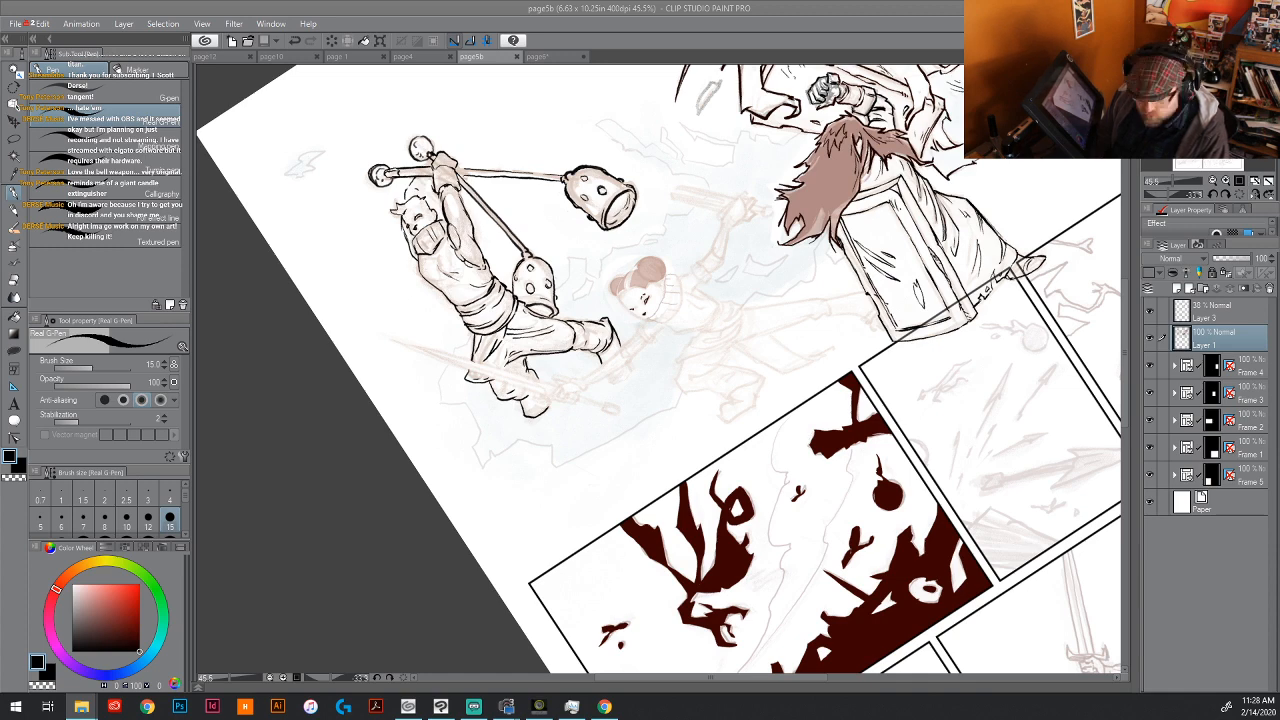
pyautogui.click(408, 706)
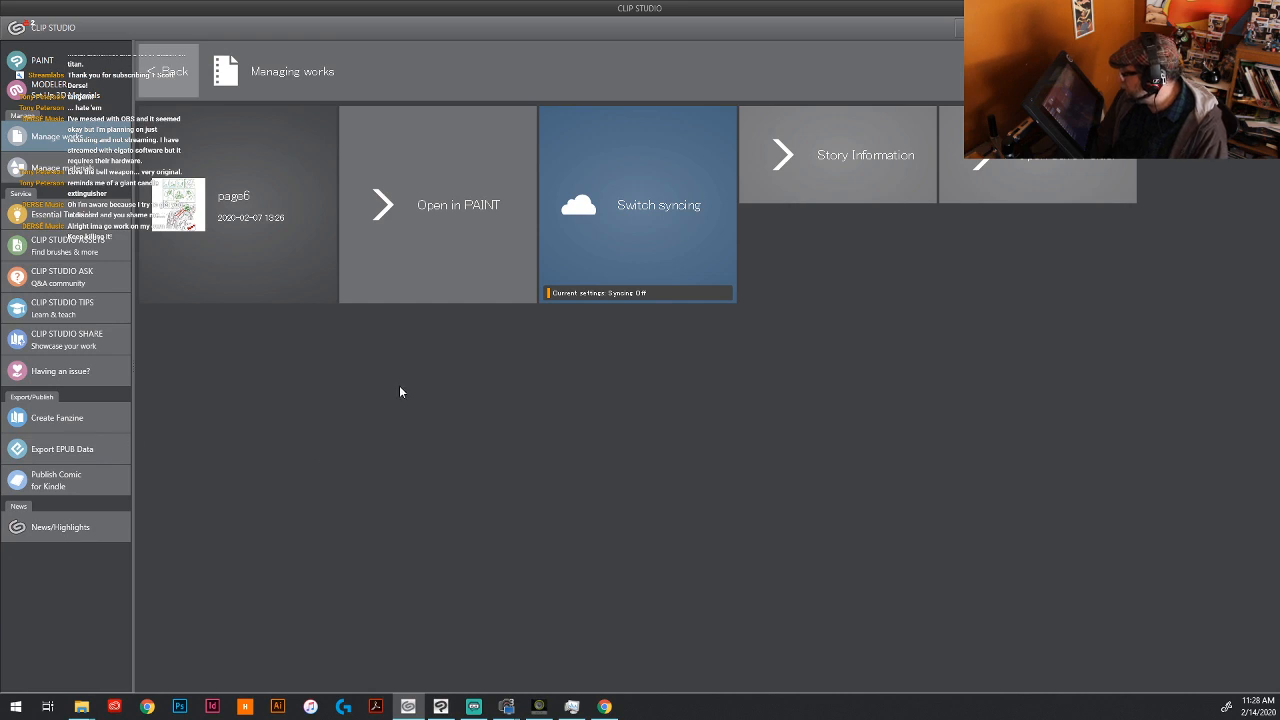
pyautogui.click(155, 67)
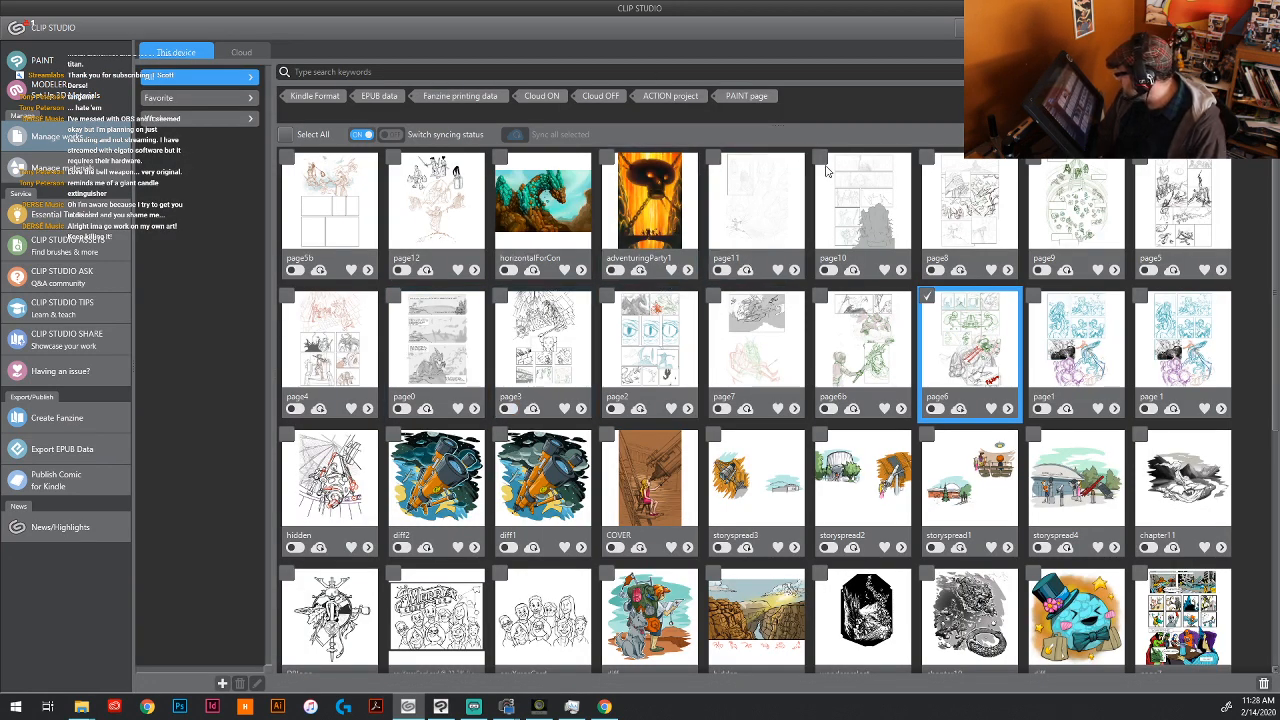
pyautogui.click(538, 188)
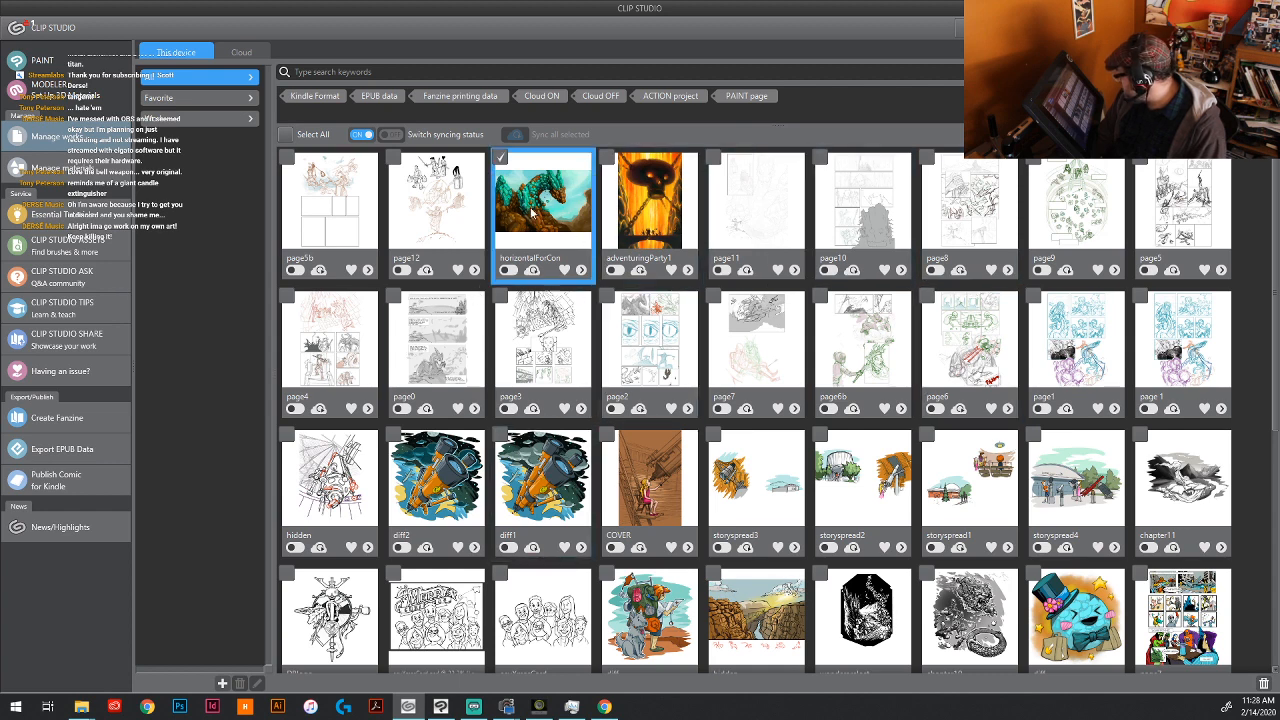
pyautogui.click(530, 184)
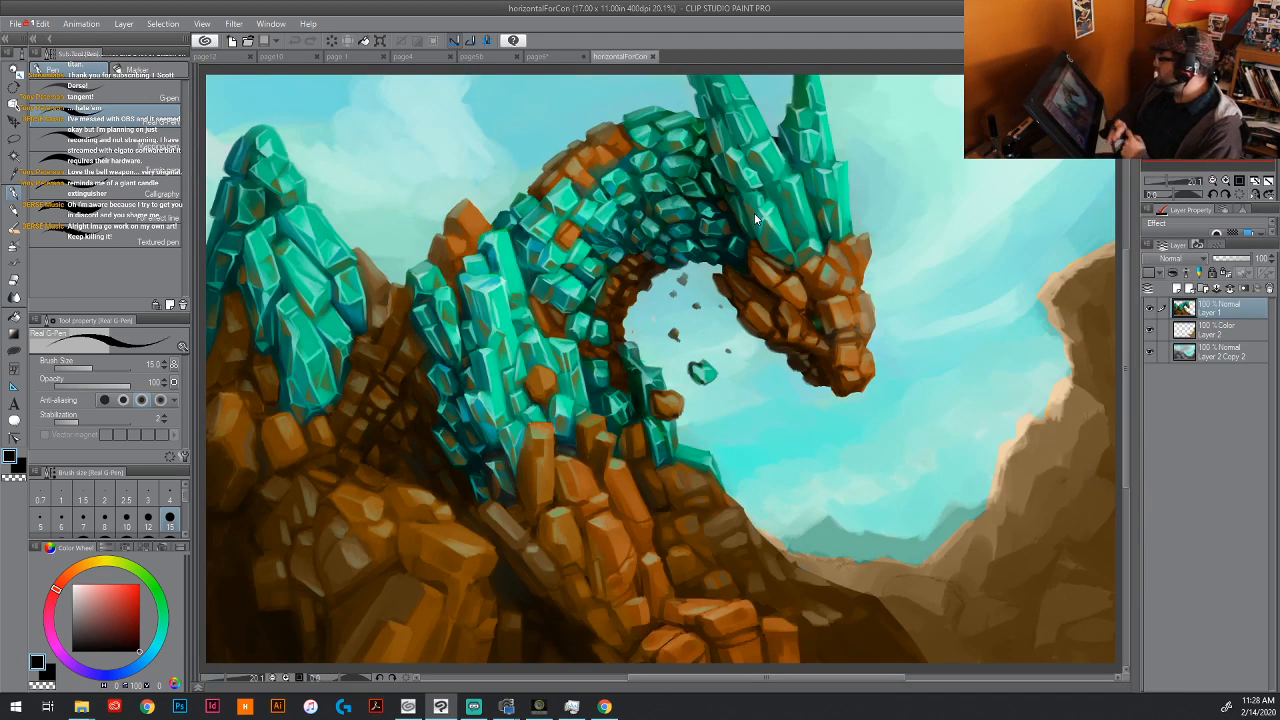
# Step: Examine the crystal dragon painting, both as a whole composition and closer up
pyautogui.moveTo(803, 409); pyautogui.dragTo(776, 385)
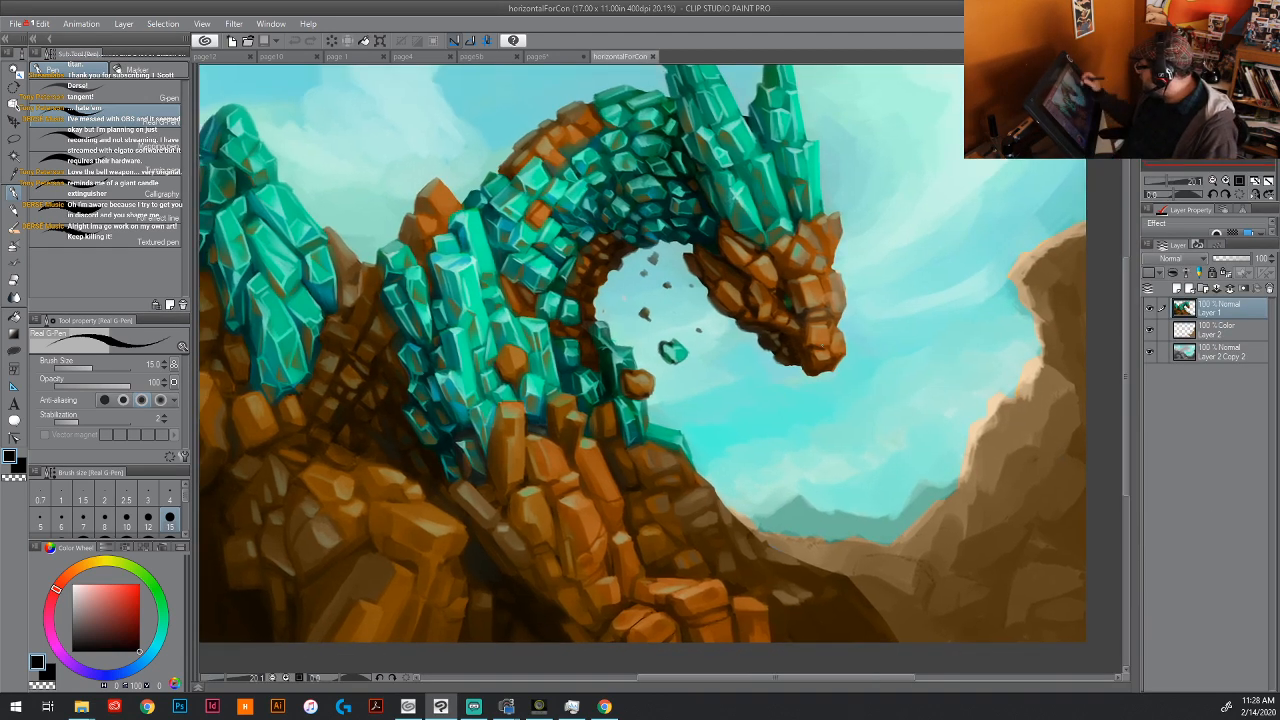
pyautogui.click(1163, 181)
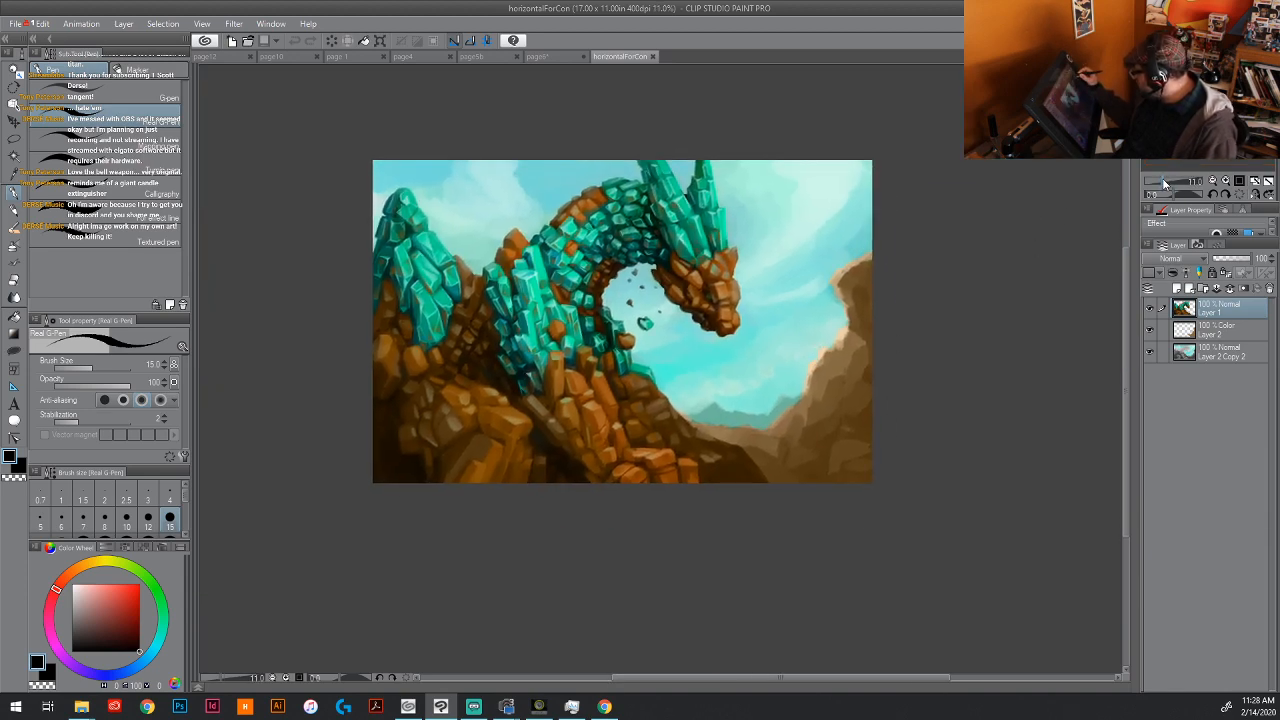
pyautogui.click(1163, 178)
pyautogui.click(1164, 180)
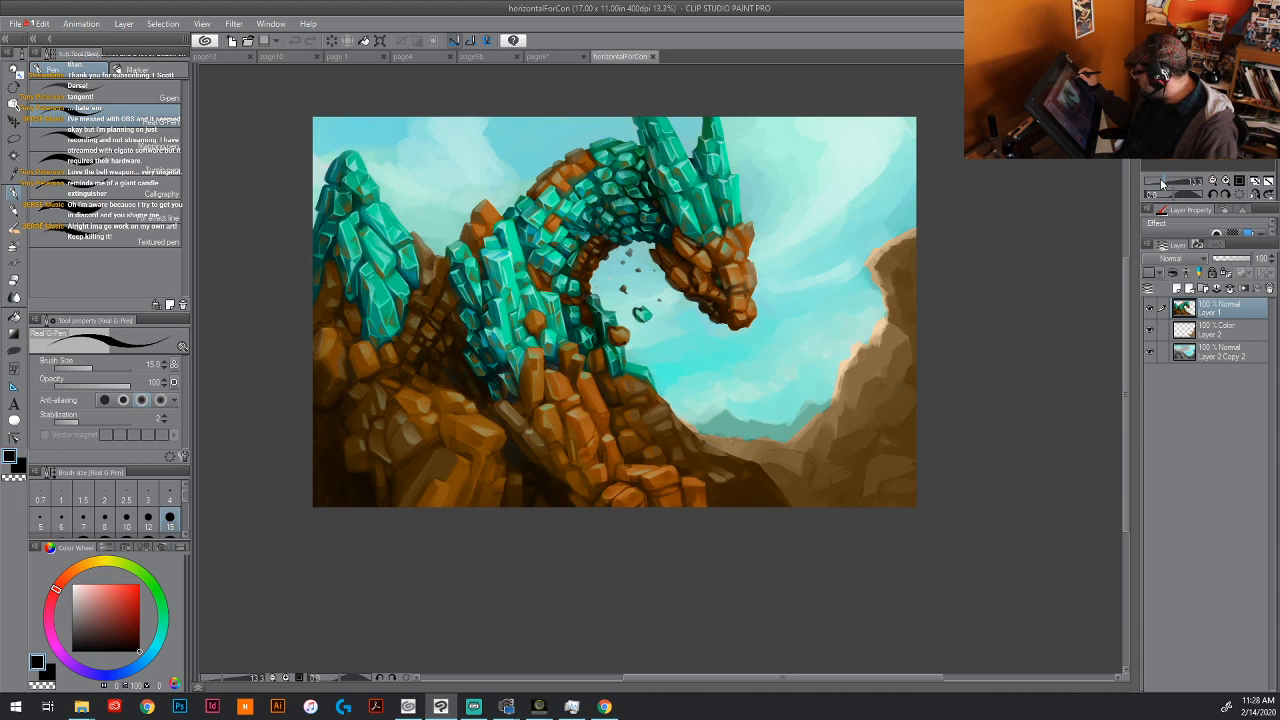
pyautogui.click(1167, 180)
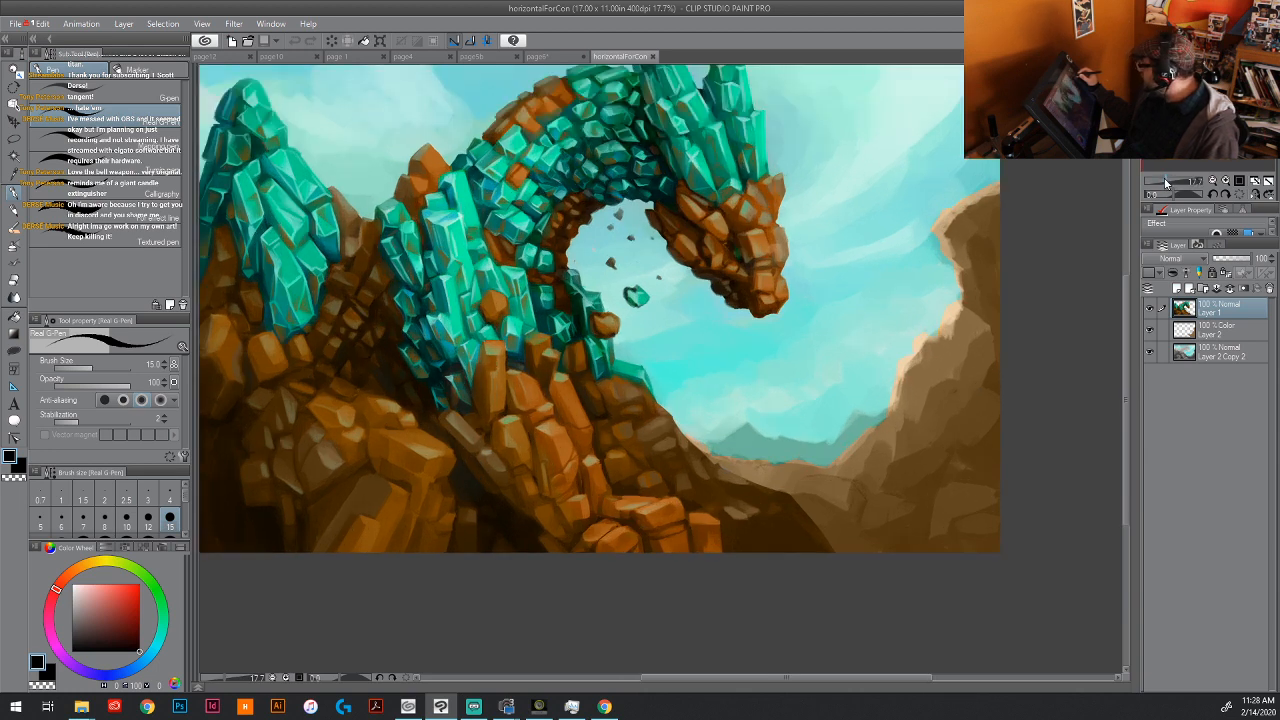
pyautogui.click(1165, 180)
pyautogui.moveTo(777, 337); pyautogui.dragTo(811, 422)
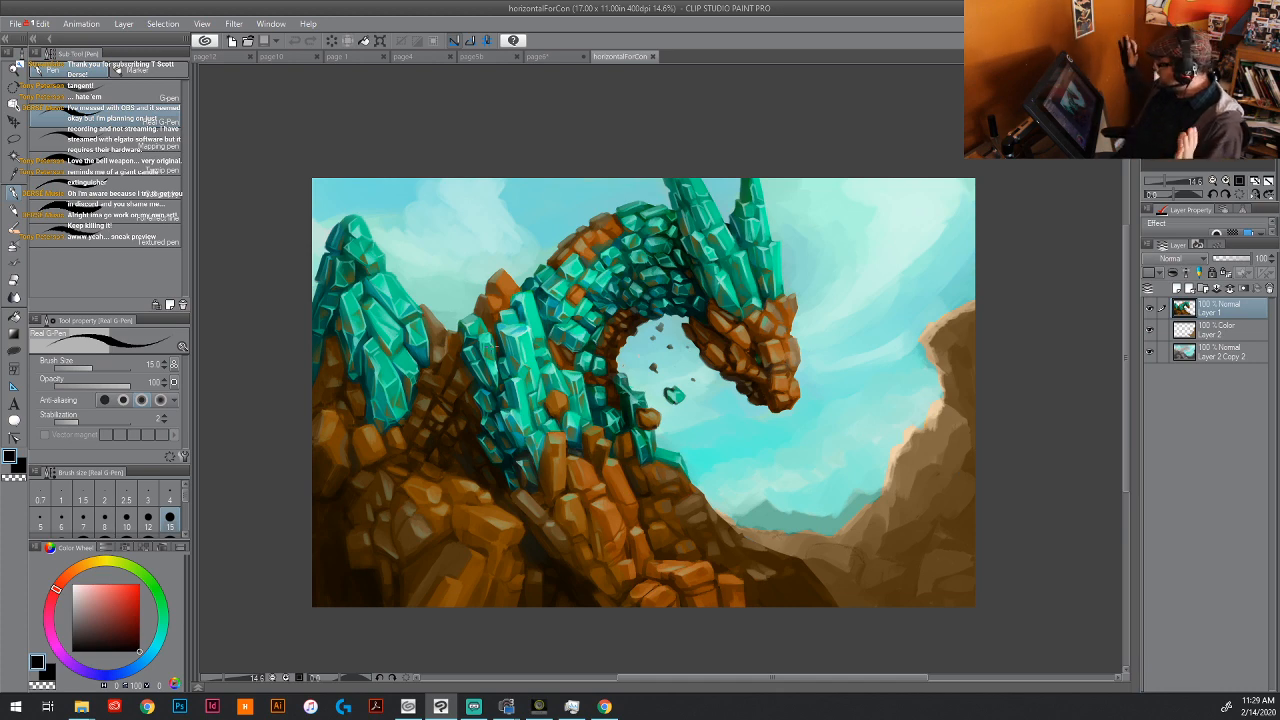
pyautogui.click(1164, 176)
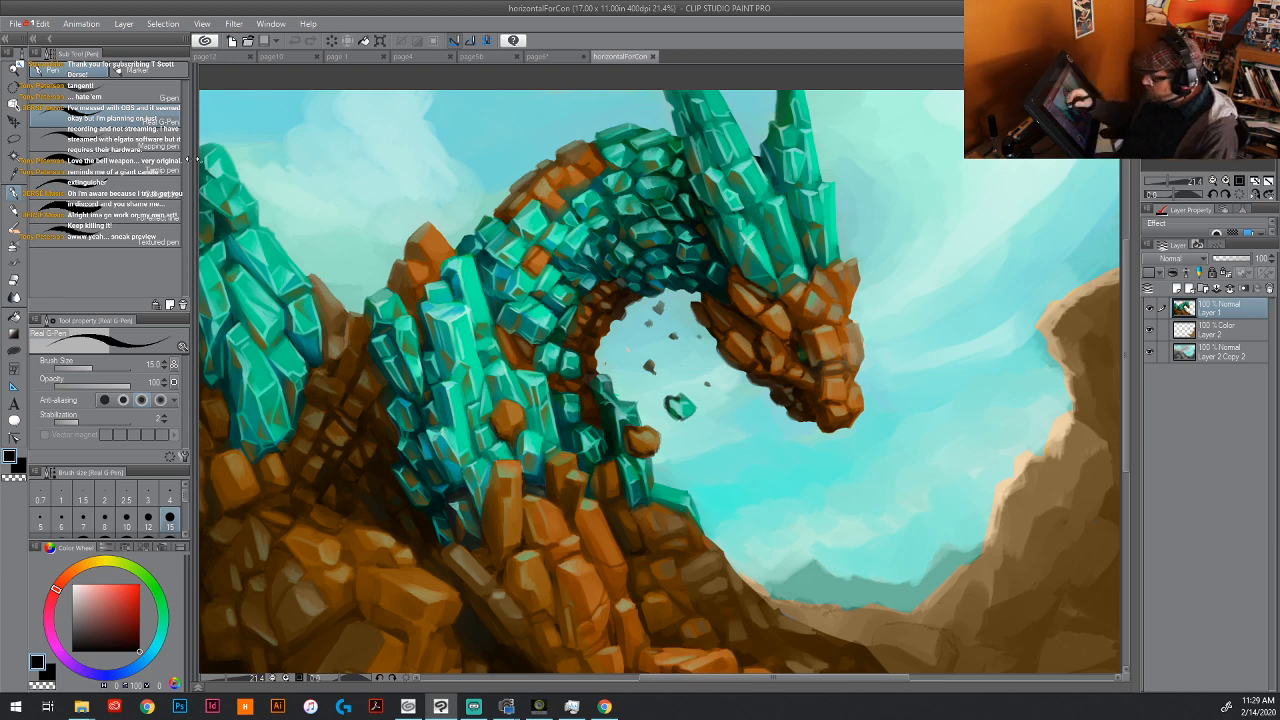
# Step: Return to the Clip Studio launcher and open the adventuringParty1 painting from the managed works
pyautogui.hotkey('alt', 'Tab')
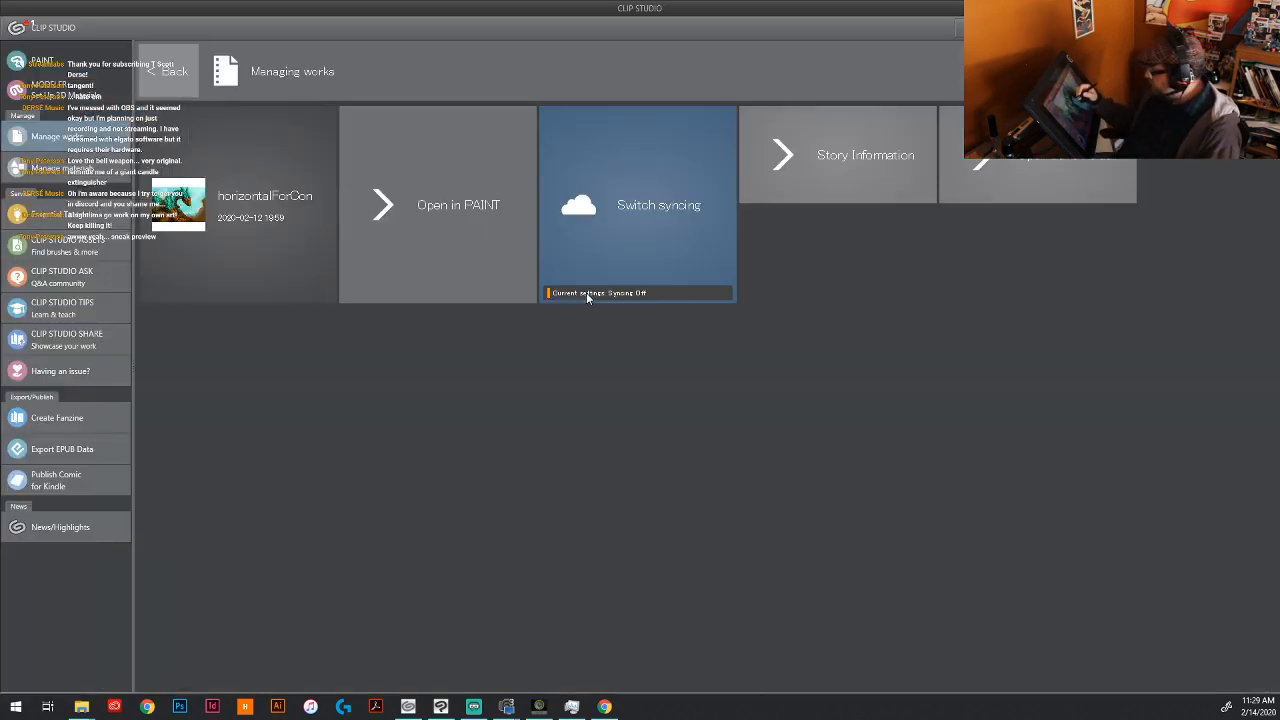
pyautogui.click(180, 73)
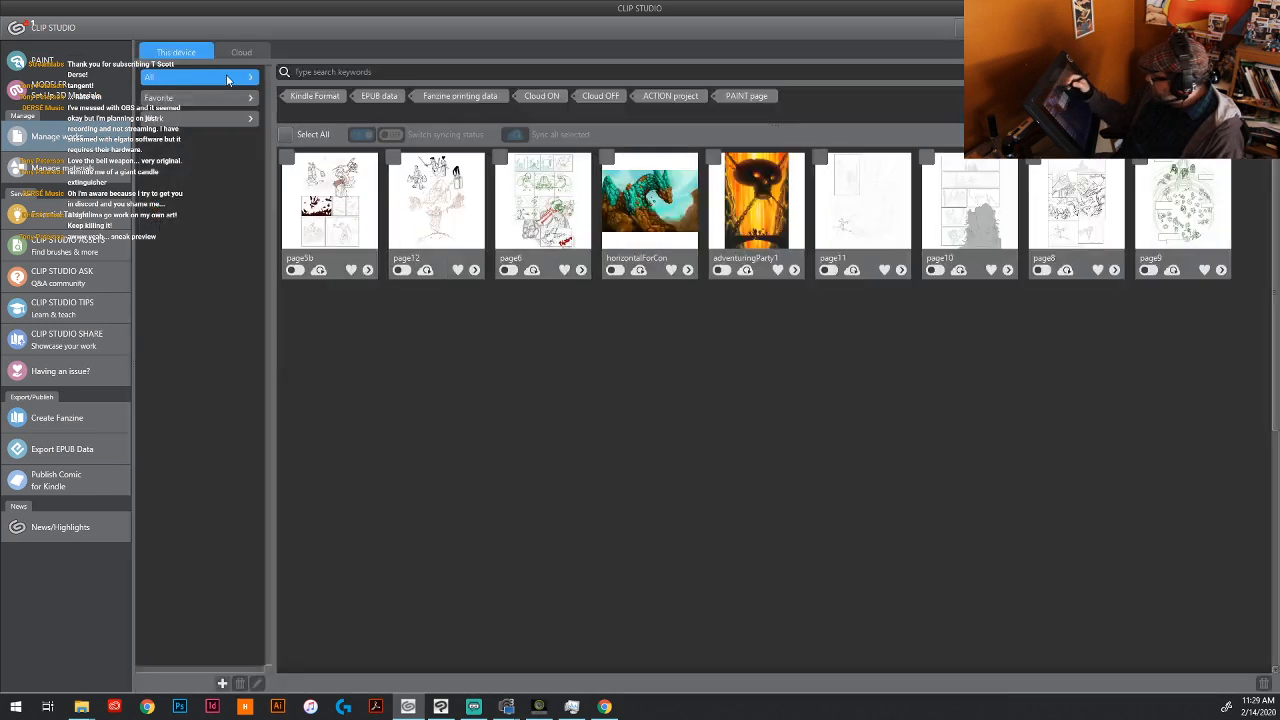
pyautogui.click(770, 198)
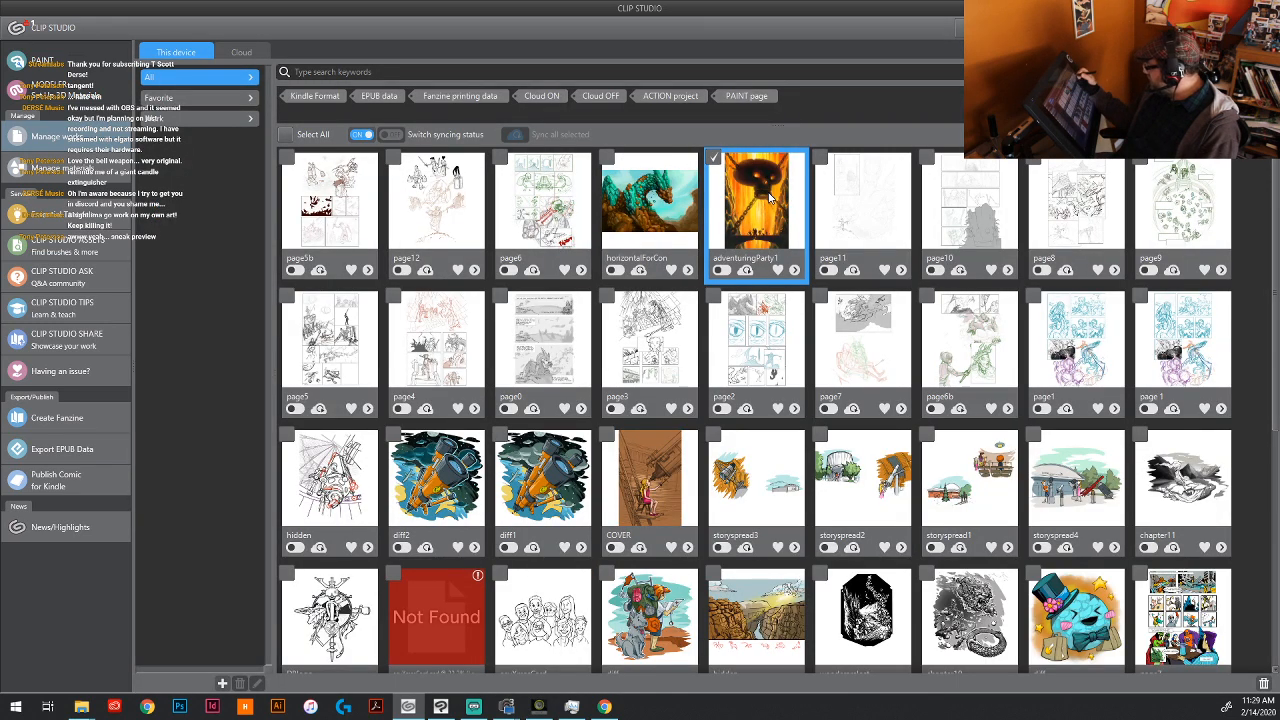
pyautogui.doubleClick(745, 213)
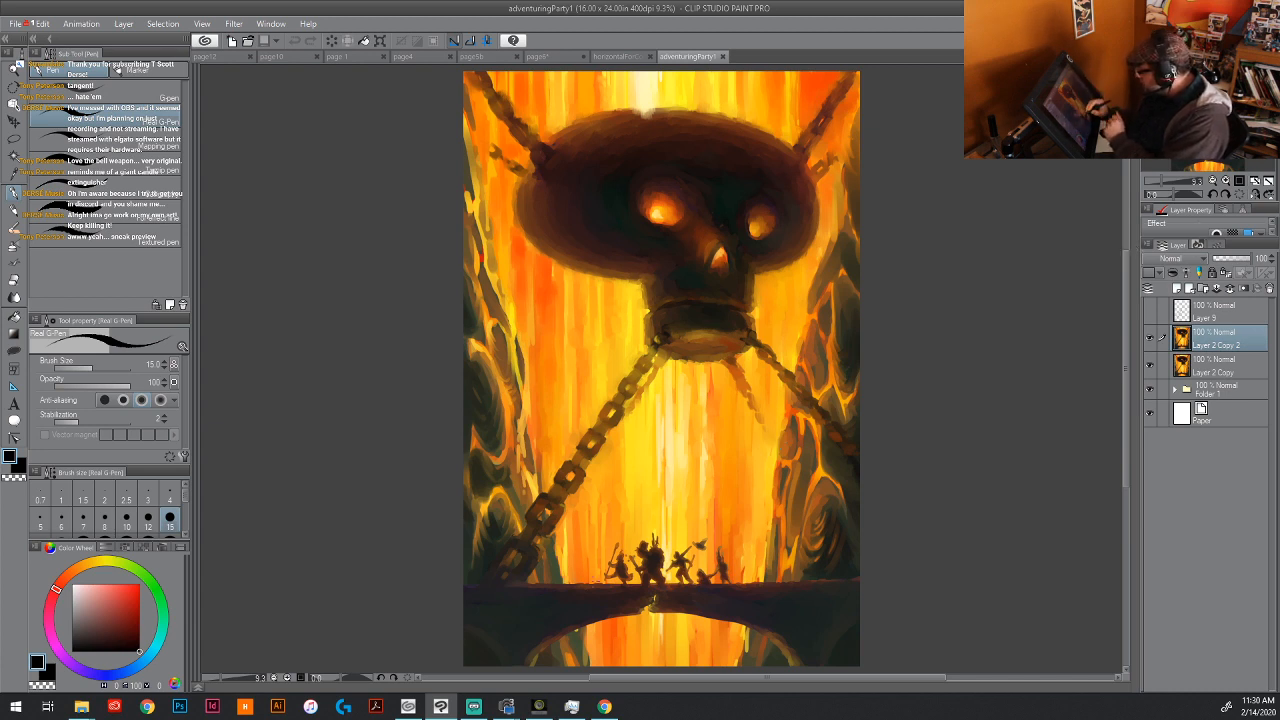
# Step: Examine the chained skull and the silhouetted party on the bridge in the adventuringParty1 painting
pyautogui.click(1163, 181)
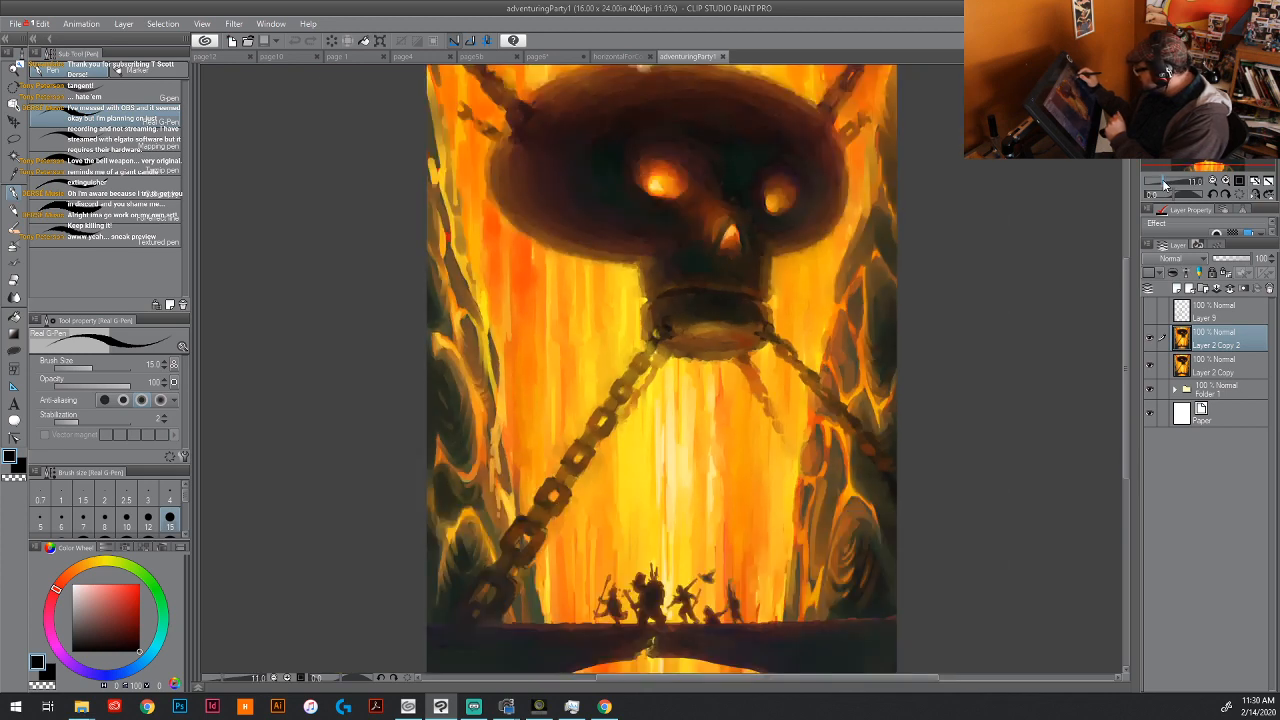
pyautogui.click(1165, 183)
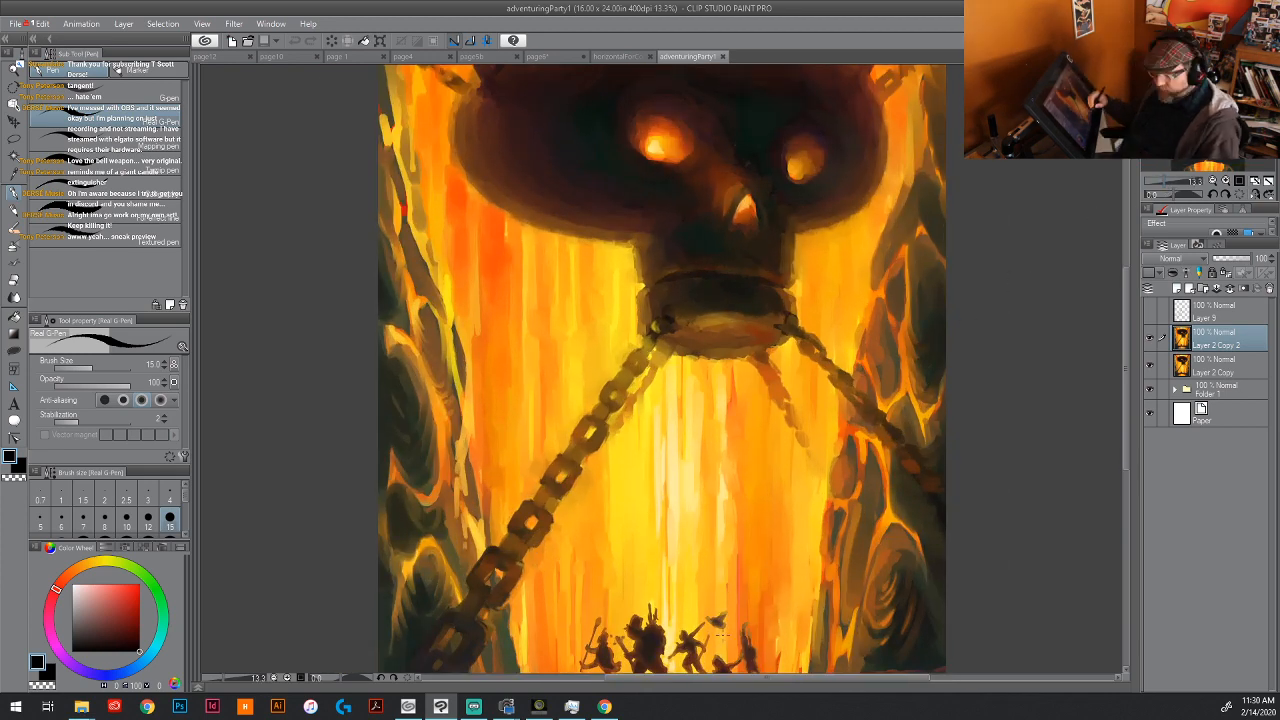
pyautogui.moveTo(725, 549); pyautogui.dragTo(697, 366)
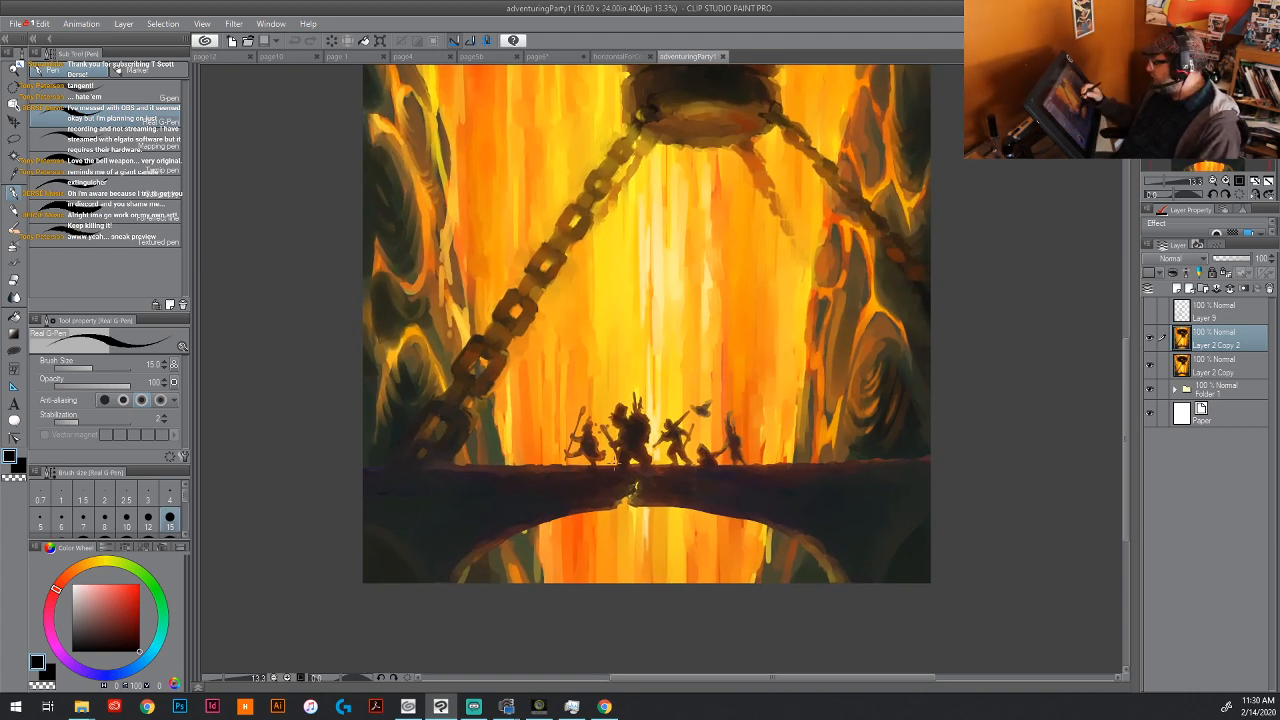
pyautogui.moveTo(580, 442); pyautogui.dragTo(592, 450)
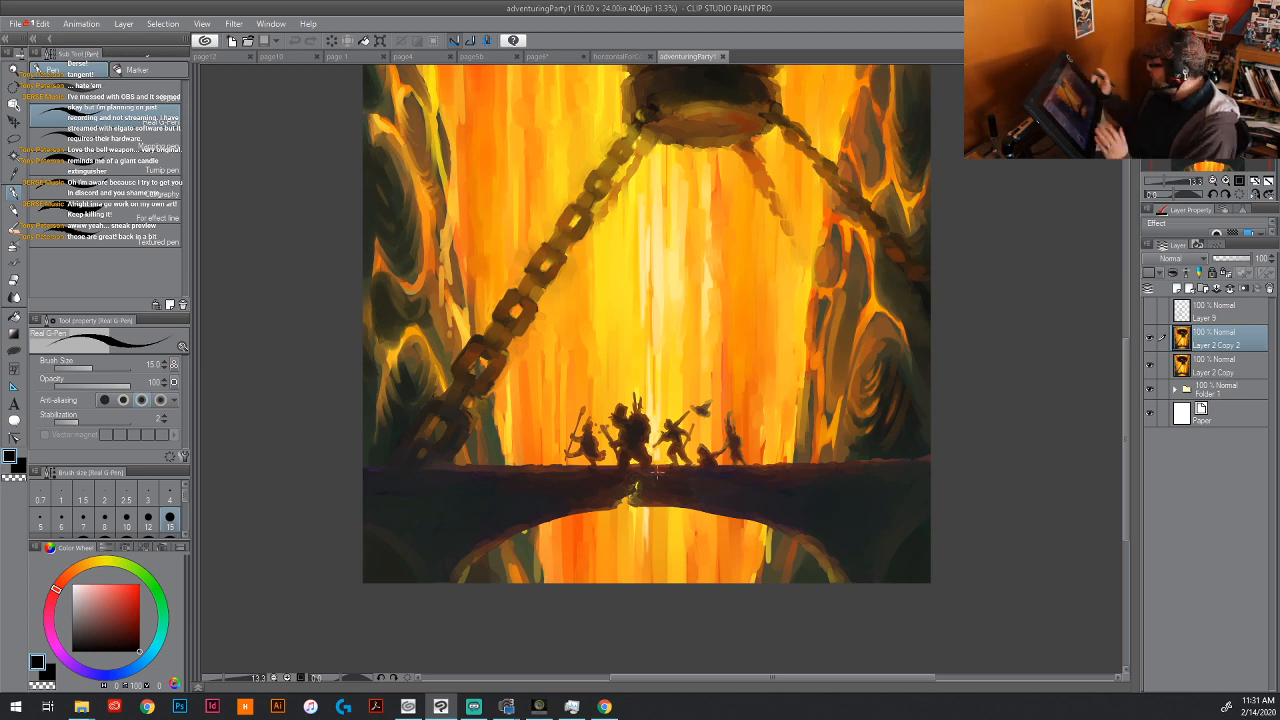
pyautogui.moveTo(1163, 185); pyautogui.dragTo(1156, 183)
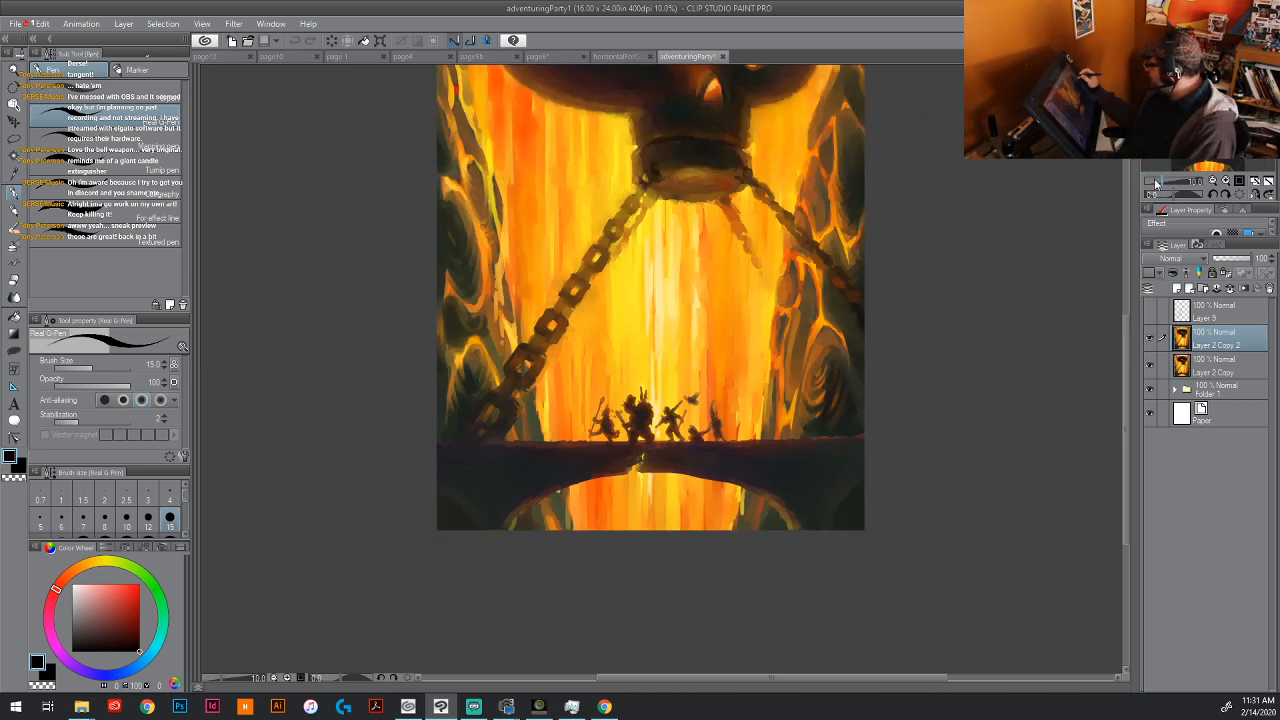
# Step: Take a last look at the skull in the adventuringParty1 painting, and close both adventuringParty1 and horizontalForCon
pyautogui.moveTo(757, 212); pyautogui.dragTo(765, 345)
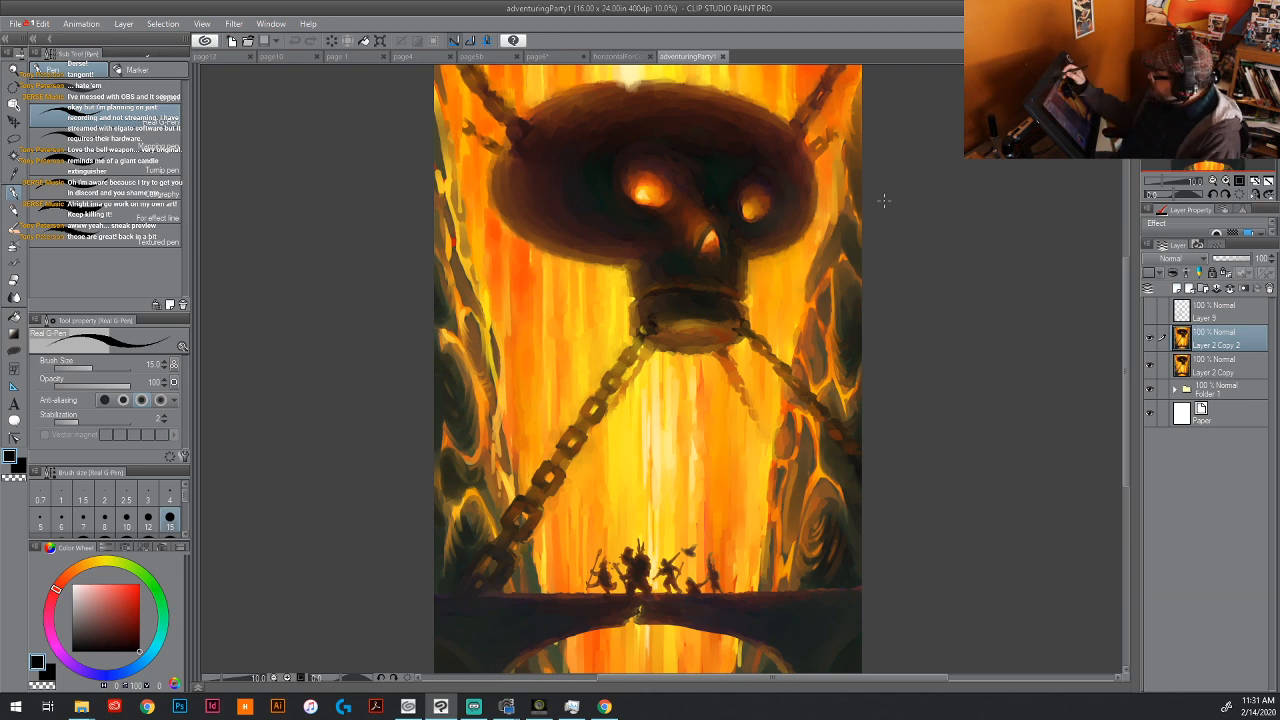
pyautogui.click(722, 56)
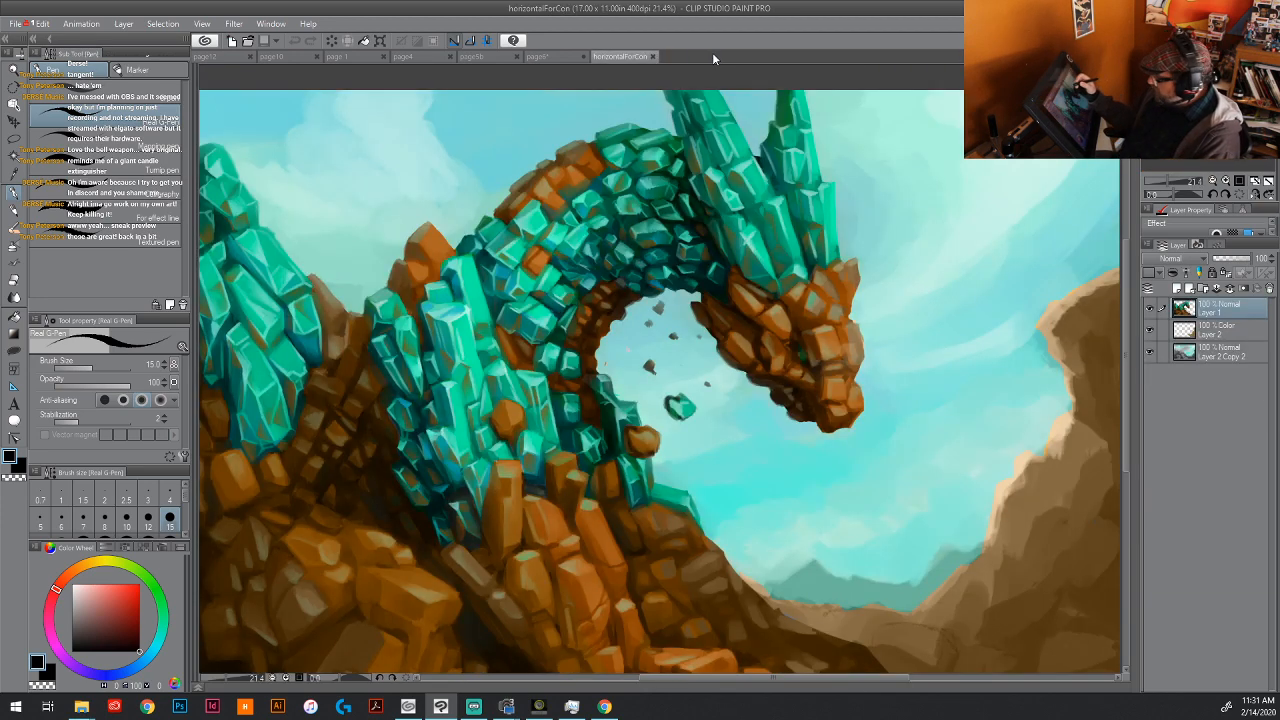
pyautogui.click(654, 56)
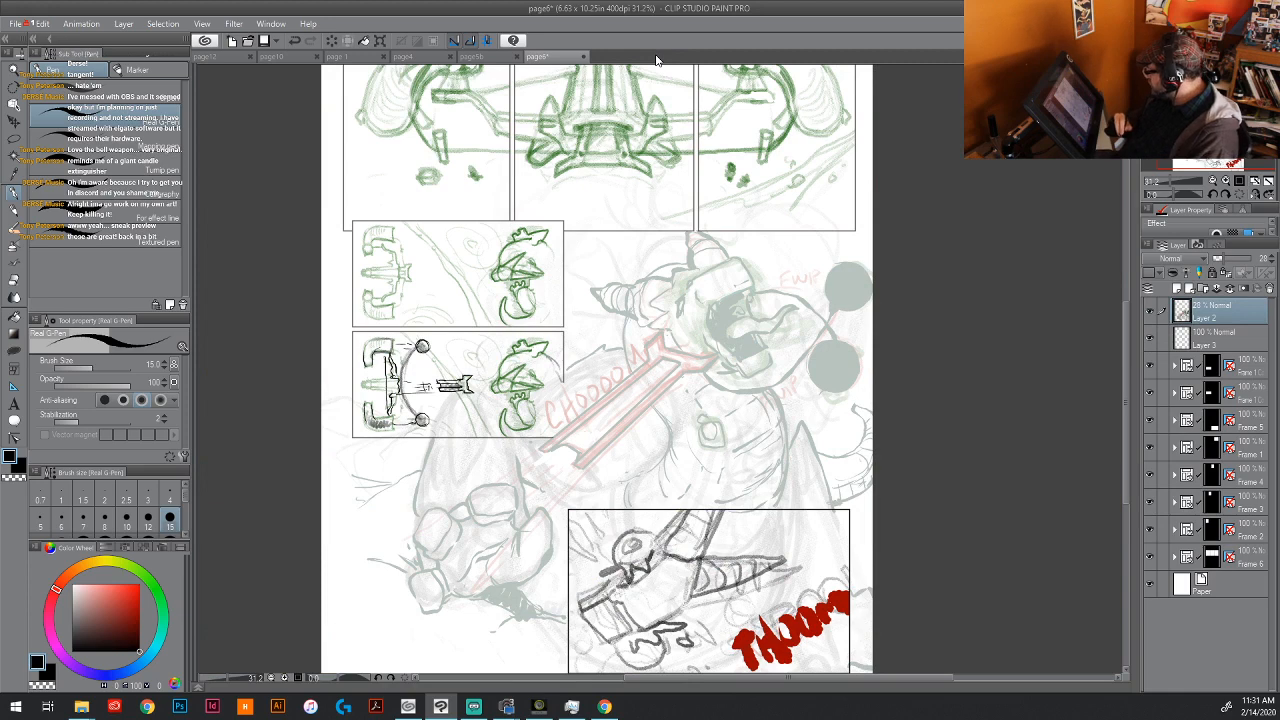
# Step: Look over the open comic pages page 1, page4 and page10, and return to page5b
pyautogui.click(376, 57)
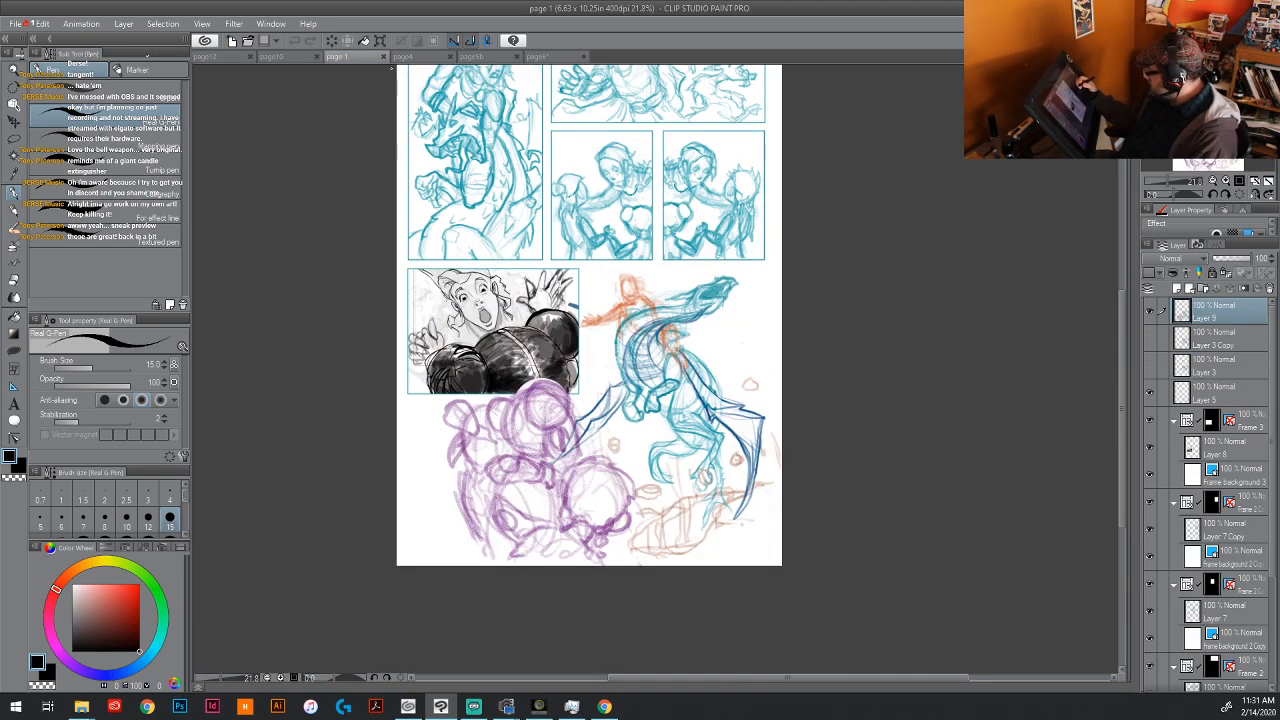
pyautogui.click(418, 56)
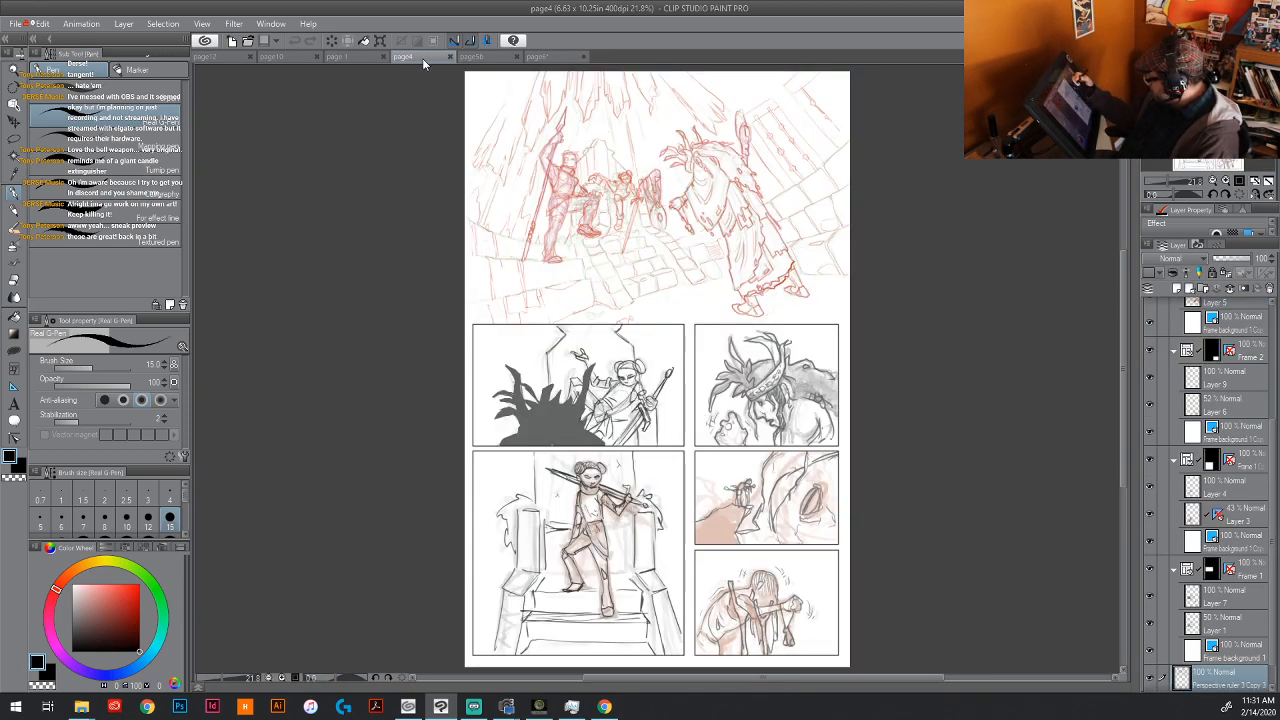
pyautogui.click(300, 57)
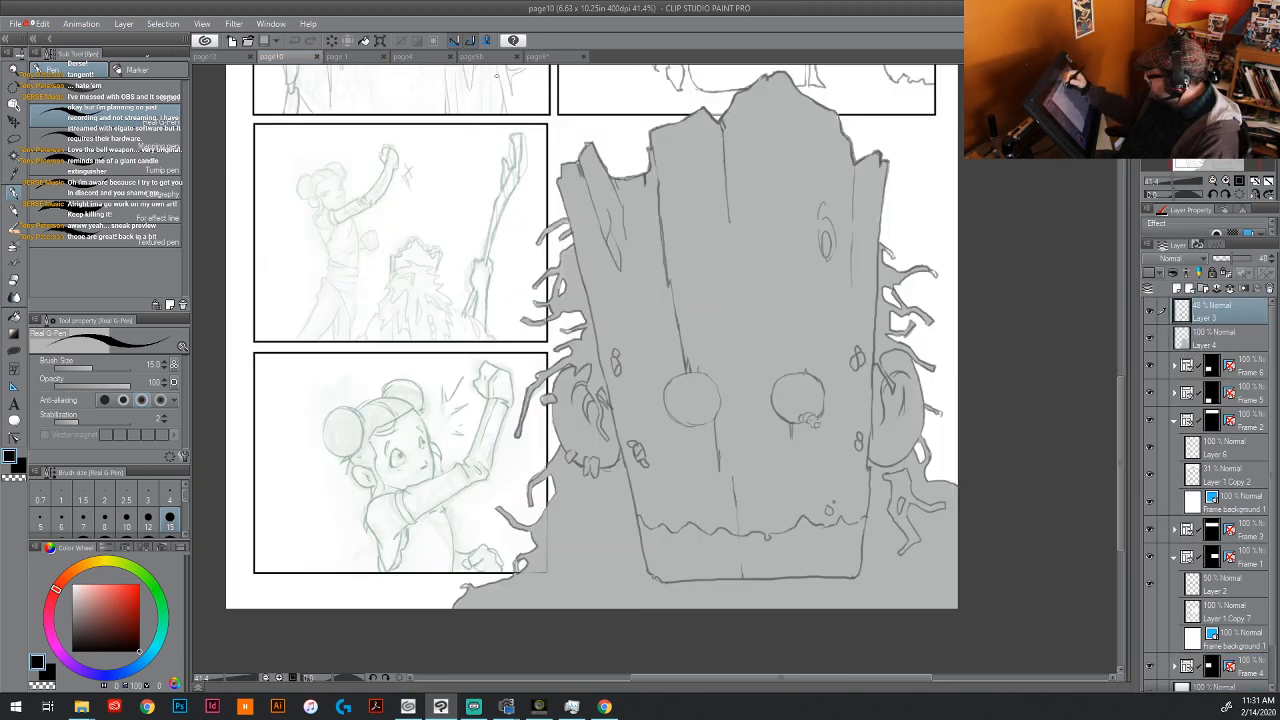
pyautogui.click(488, 58)
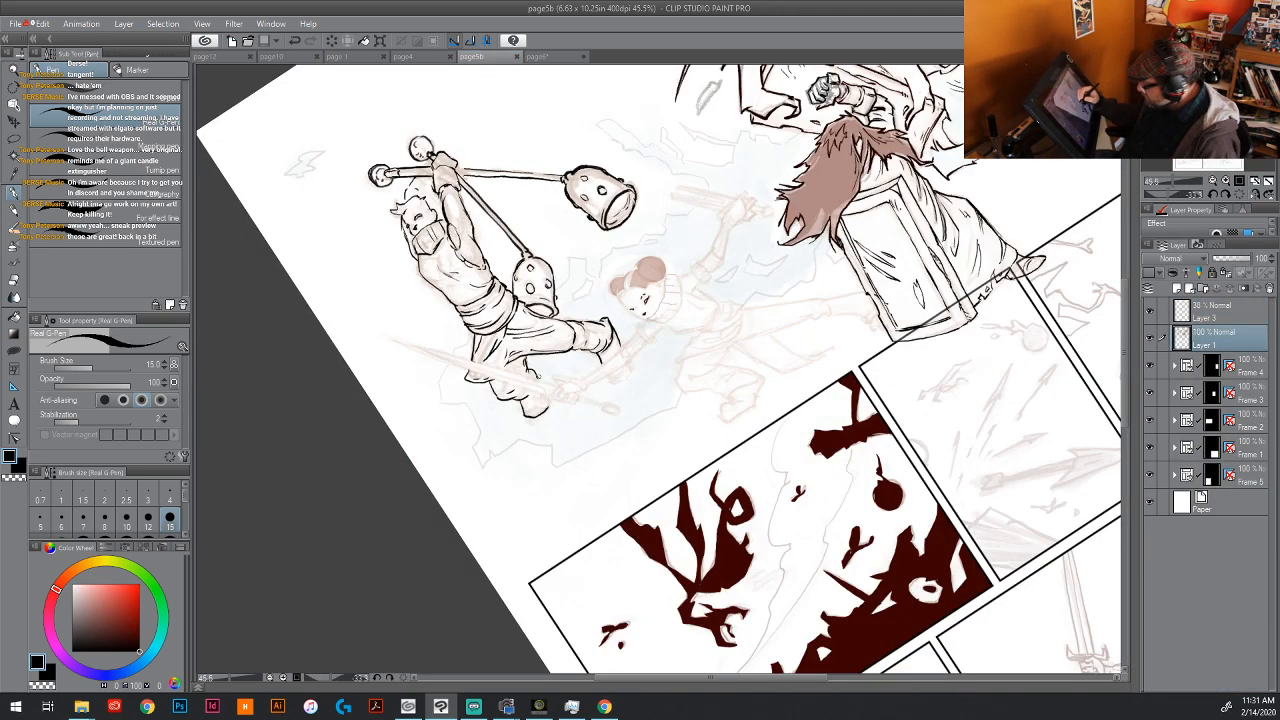
# Step: Ink the spiky hair and head details of the fighter swinging the bell weapon with the Darker pencil
pyautogui.press('p')
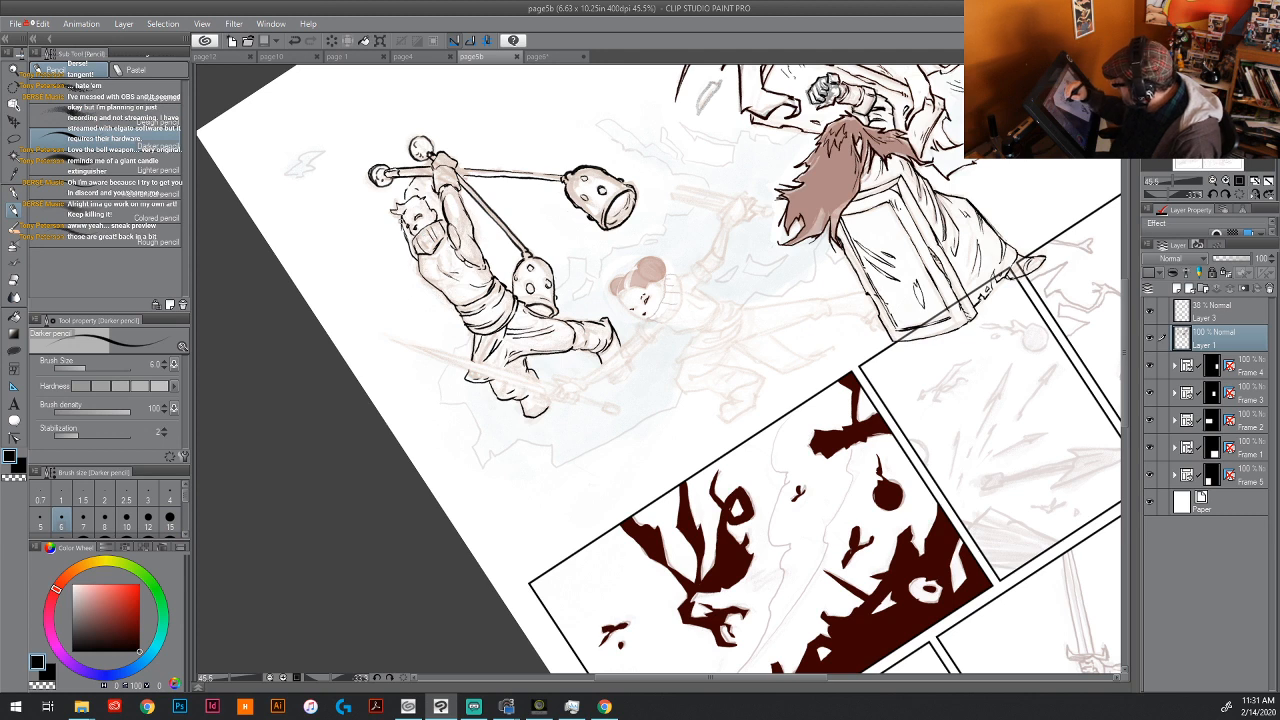
pyautogui.moveTo(395, 212)
pyautogui.mouseDown()
pyautogui.moveTo(421, 197)
pyautogui.moveTo(432, 210)
pyautogui.mouseUp()
pyautogui.moveTo(427, 217); pyautogui.dragTo(433, 199)
pyautogui.moveTo(423, 204); pyautogui.dragTo(427, 194)
pyautogui.moveTo(409, 200)
pyautogui.mouseDown()
pyautogui.moveTo(423, 193)
pyautogui.moveTo(407, 185)
pyautogui.moveTo(432, 189)
pyautogui.mouseUp()
pyautogui.moveTo(419, 194)
pyautogui.mouseDown()
pyautogui.moveTo(431, 159)
pyautogui.moveTo(413, 177)
pyautogui.moveTo(428, 178)
pyautogui.mouseUp()
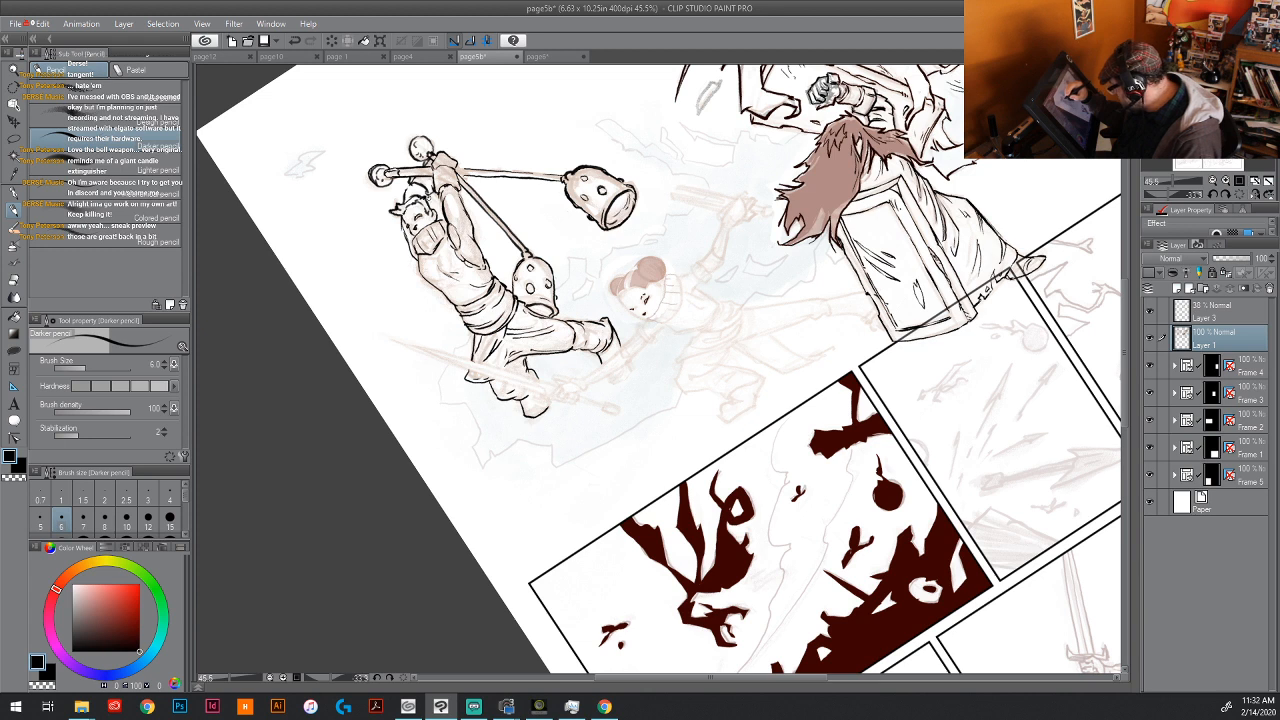
pyautogui.moveTo(411, 183); pyautogui.dragTo(403, 191)
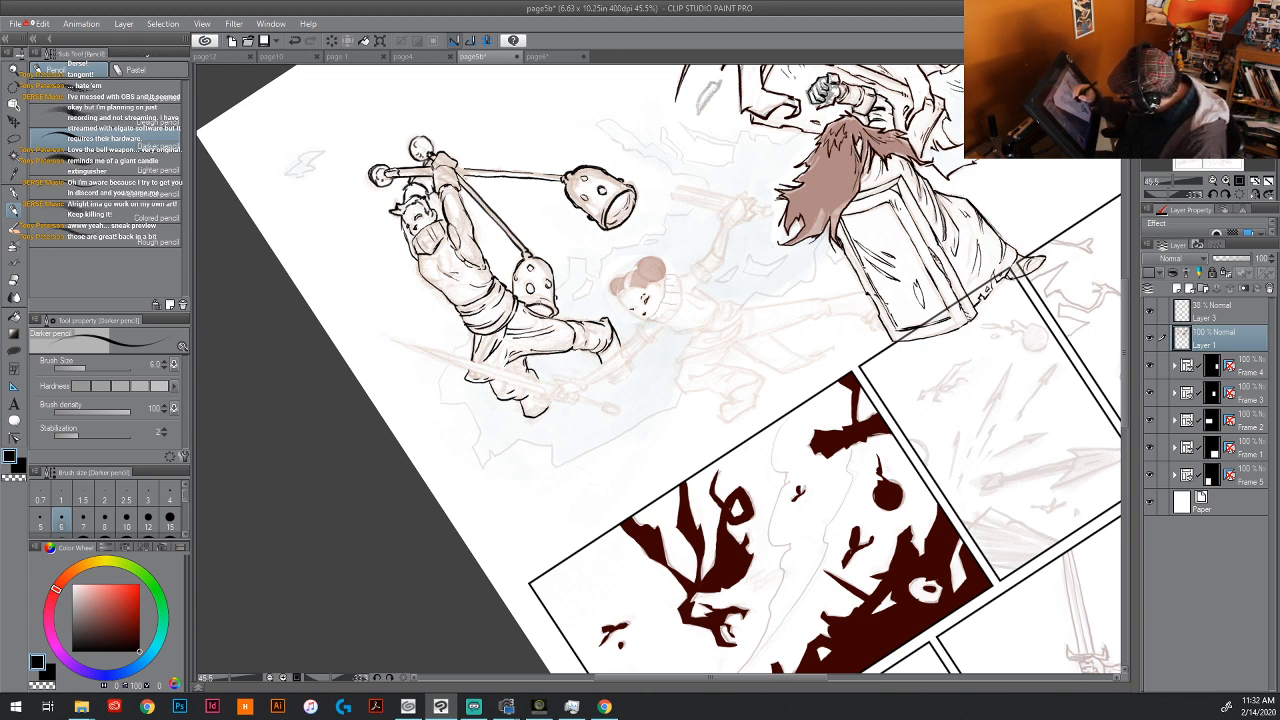
pyautogui.moveTo(609, 212); pyautogui.dragTo(621, 200)
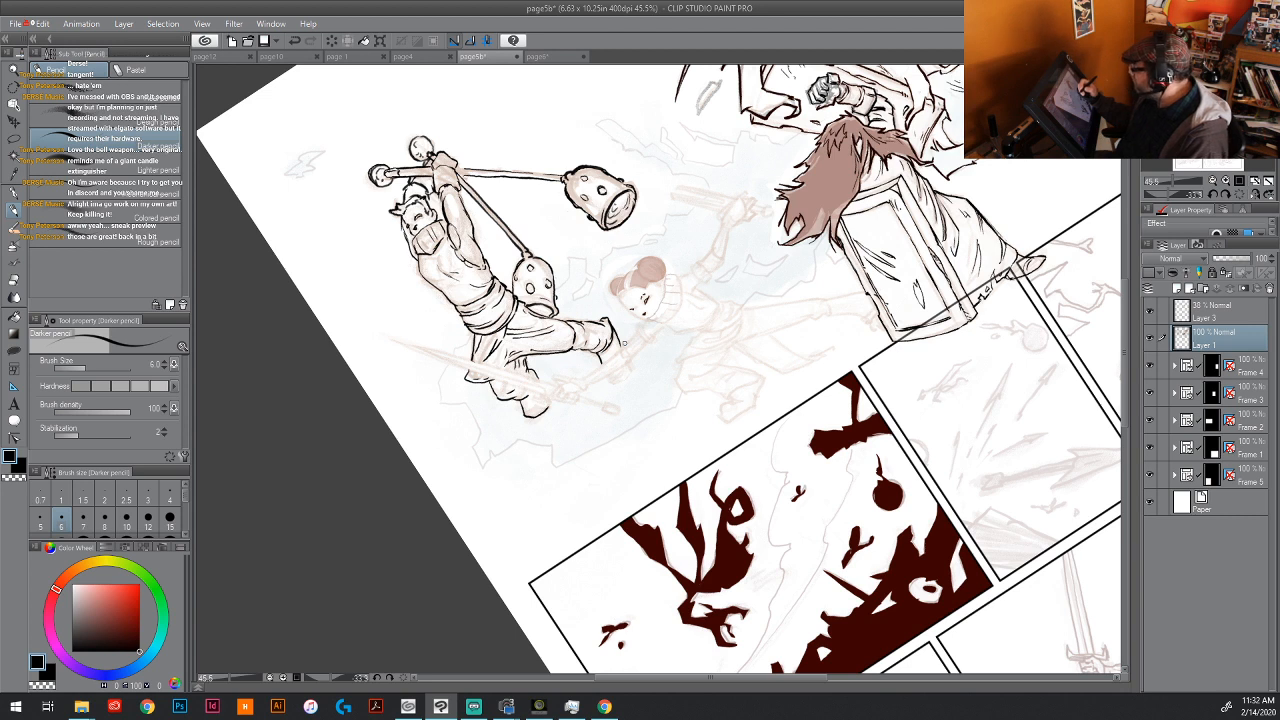
pyautogui.moveTo(420, 265)
pyautogui.mouseDown()
pyautogui.moveTo(400, 222)
pyautogui.moveTo(451, 213)
pyautogui.moveTo(452, 195)
pyautogui.mouseUp()
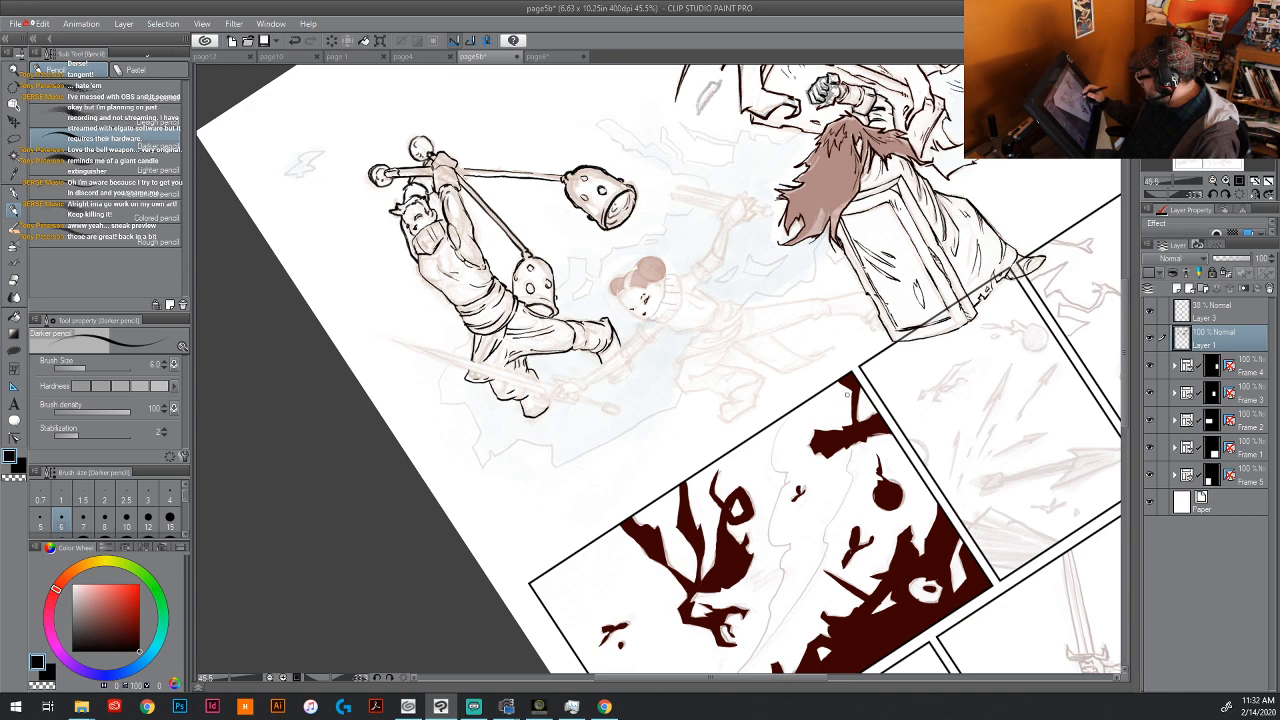
# Step: Ink the face and hair of the bun-haired character in the middle of the top scene, filling one bun black
pyautogui.moveTo(848, 394); pyautogui.dragTo(652, 376)
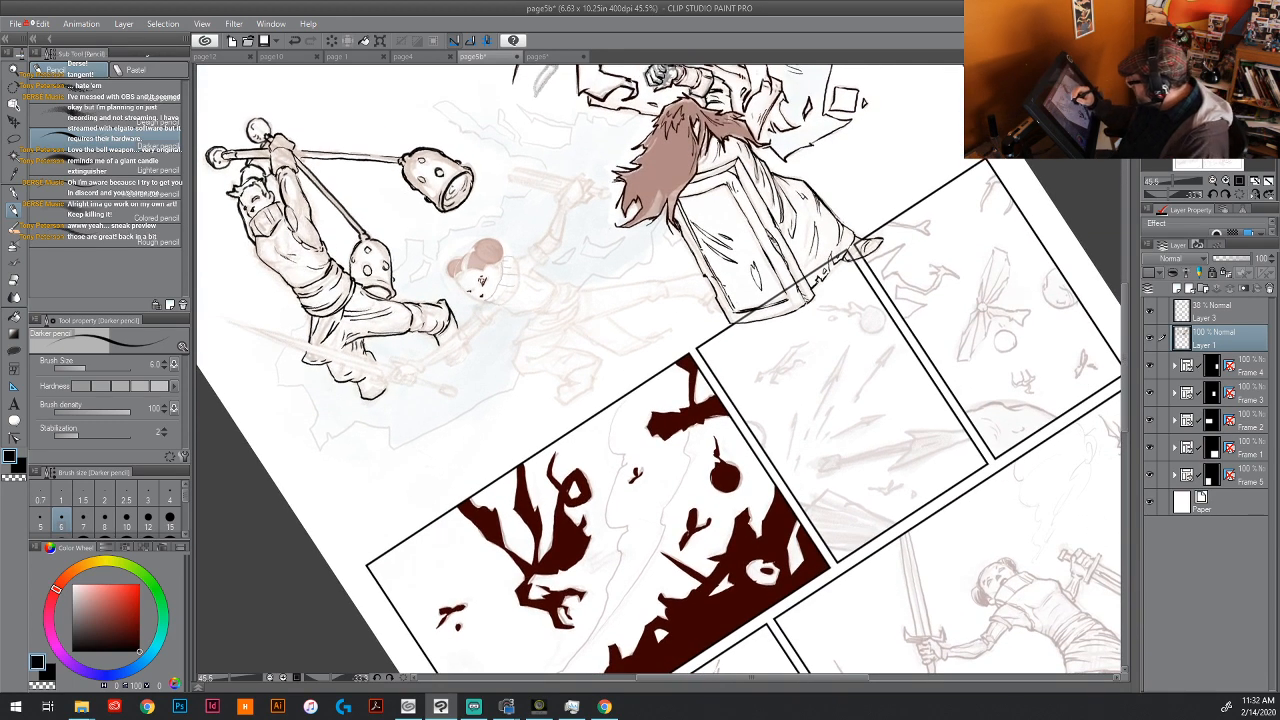
pyautogui.moveTo(463, 272)
pyautogui.mouseDown()
pyautogui.moveTo(474, 253)
pyautogui.moveTo(460, 261)
pyautogui.moveTo(467, 296)
pyautogui.moveTo(458, 278)
pyautogui.moveTo(495, 265)
pyautogui.moveTo(453, 264)
pyautogui.moveTo(448, 285)
pyautogui.moveTo(450, 263)
pyautogui.moveTo(500, 264)
pyautogui.moveTo(472, 256)
pyautogui.moveTo(482, 240)
pyautogui.moveTo(503, 255)
pyautogui.mouseUp()
pyautogui.moveTo(490, 239)
pyautogui.mouseDown()
pyautogui.moveTo(446, 276)
pyautogui.moveTo(487, 303)
pyautogui.moveTo(497, 261)
pyautogui.moveTo(497, 273)
pyautogui.mouseUp()
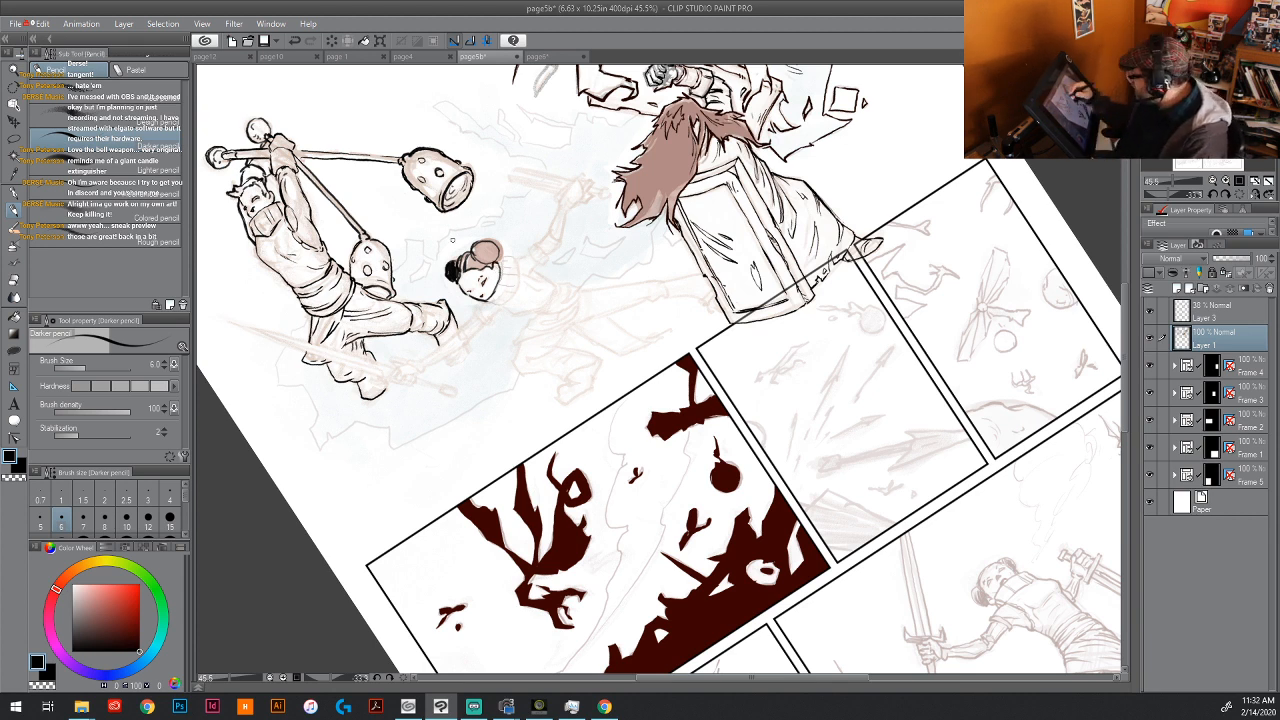
# Step: On page 1, sketch rough black curves around the round head of the purple figure below the boxing-glove panel
pyautogui.click(372, 57)
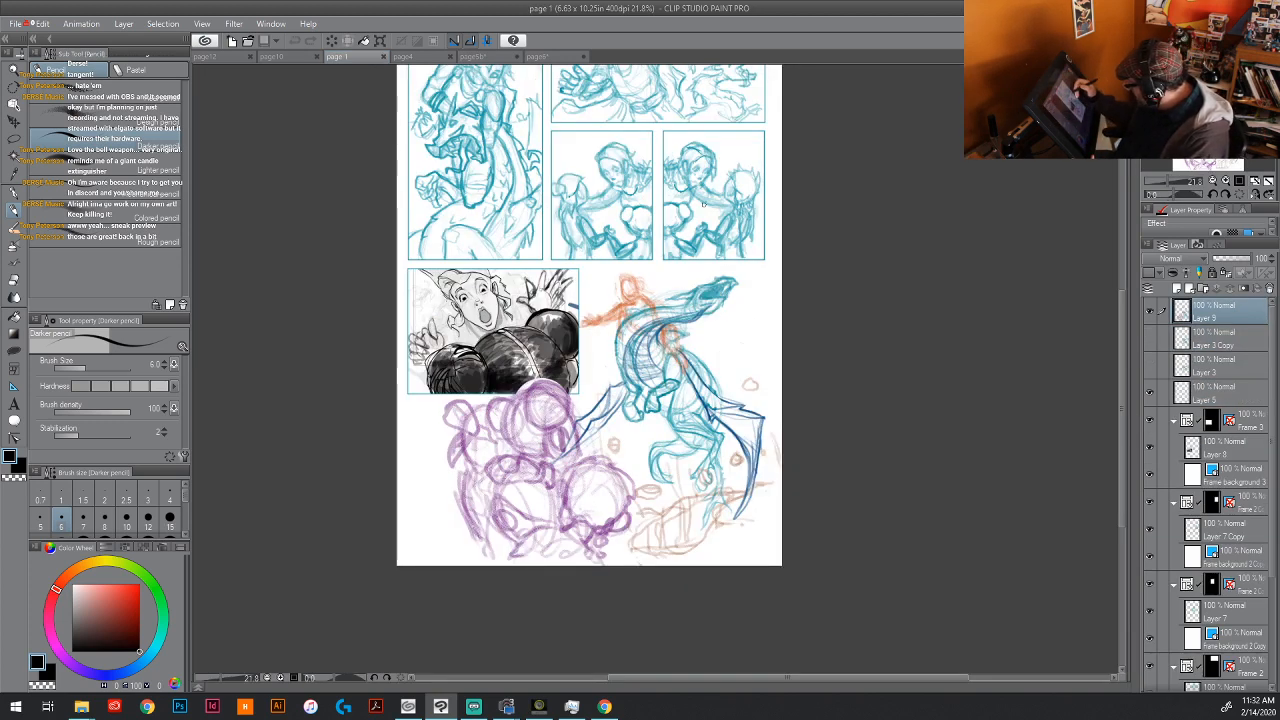
pyautogui.moveTo(525, 398); pyautogui.dragTo(575, 430)
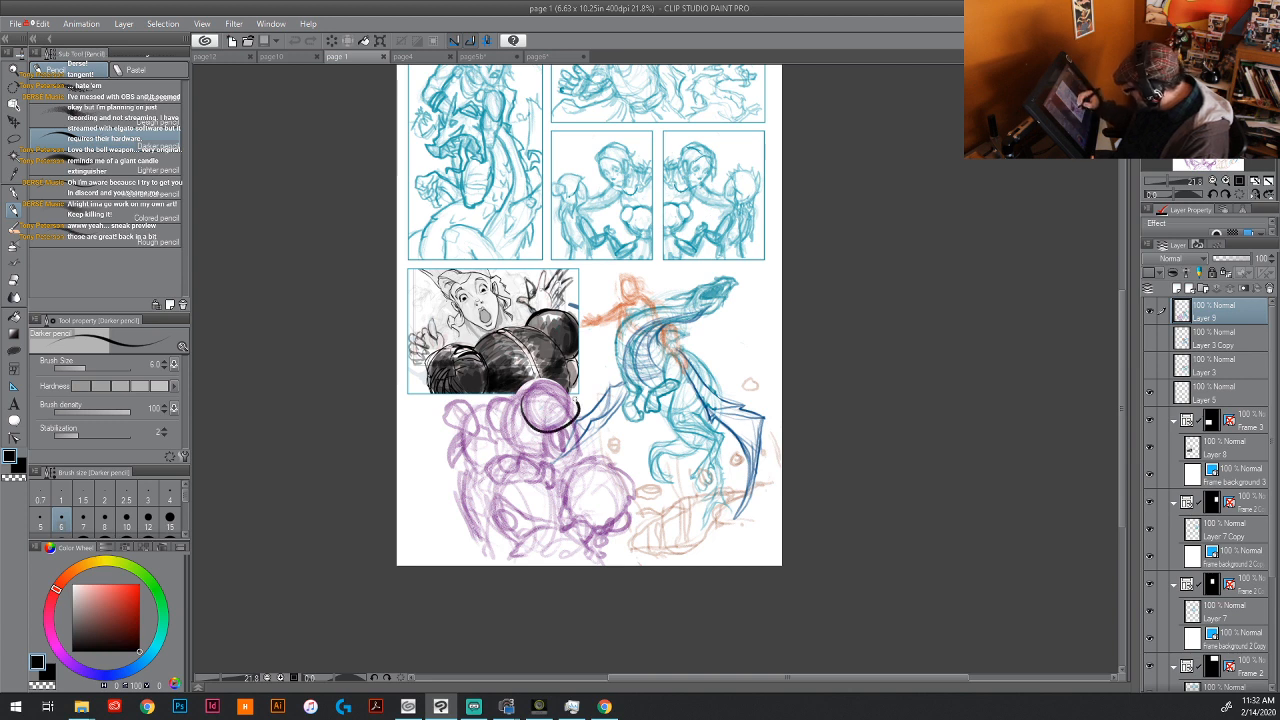
pyautogui.moveTo(510, 398)
pyautogui.mouseDown()
pyautogui.moveTo(490, 426)
pyautogui.moveTo(535, 448)
pyautogui.moveTo(516, 446)
pyautogui.mouseUp()
pyautogui.moveTo(515, 418); pyautogui.dragTo(533, 451)
pyautogui.moveTo(558, 432); pyautogui.dragTo(566, 451)
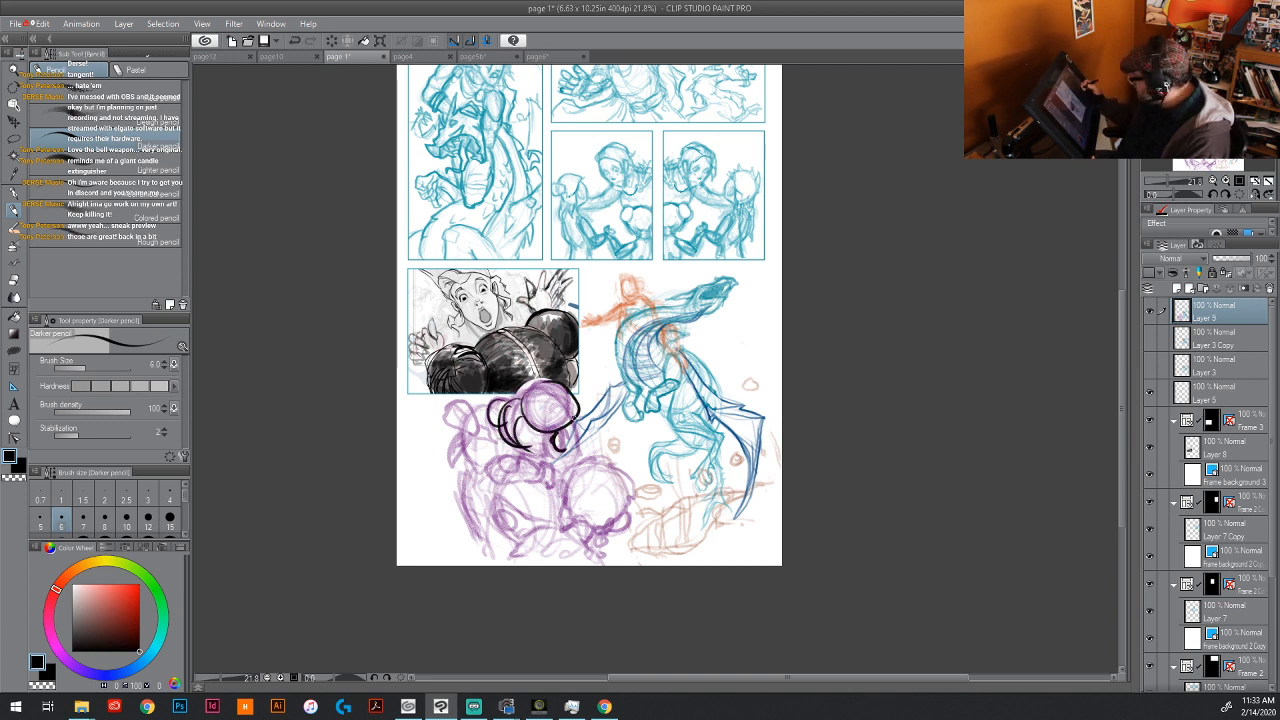
# Step: Look through the panels of page10, page4 and page 1
pyautogui.click(283, 57)
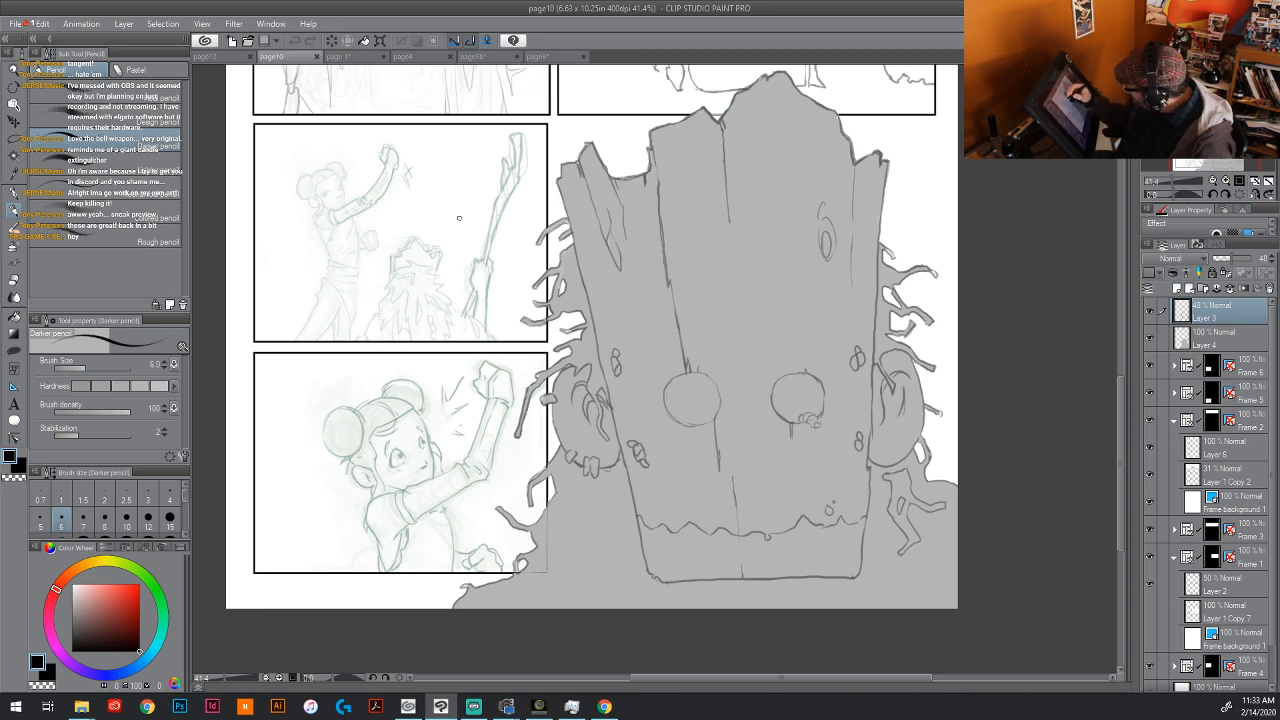
pyautogui.scroll(5, 476, 144)
pyautogui.moveTo(517, 403); pyautogui.dragTo(472, 430)
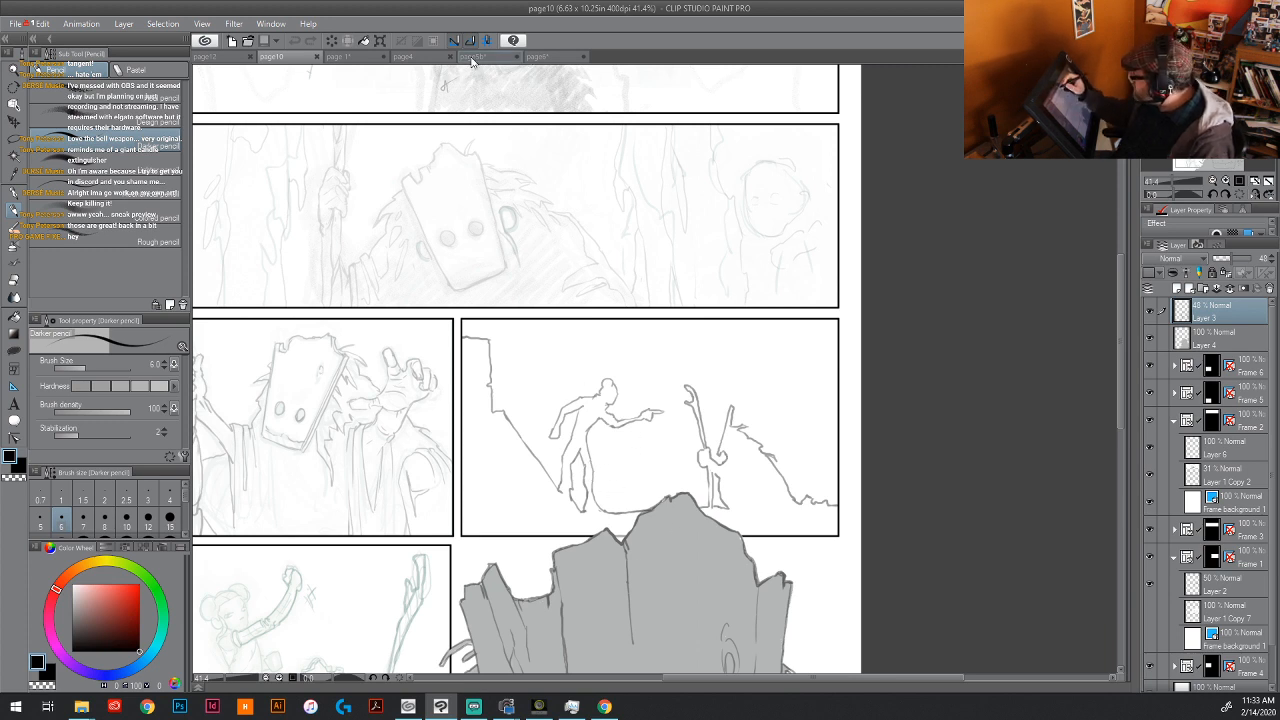
pyautogui.click(428, 58)
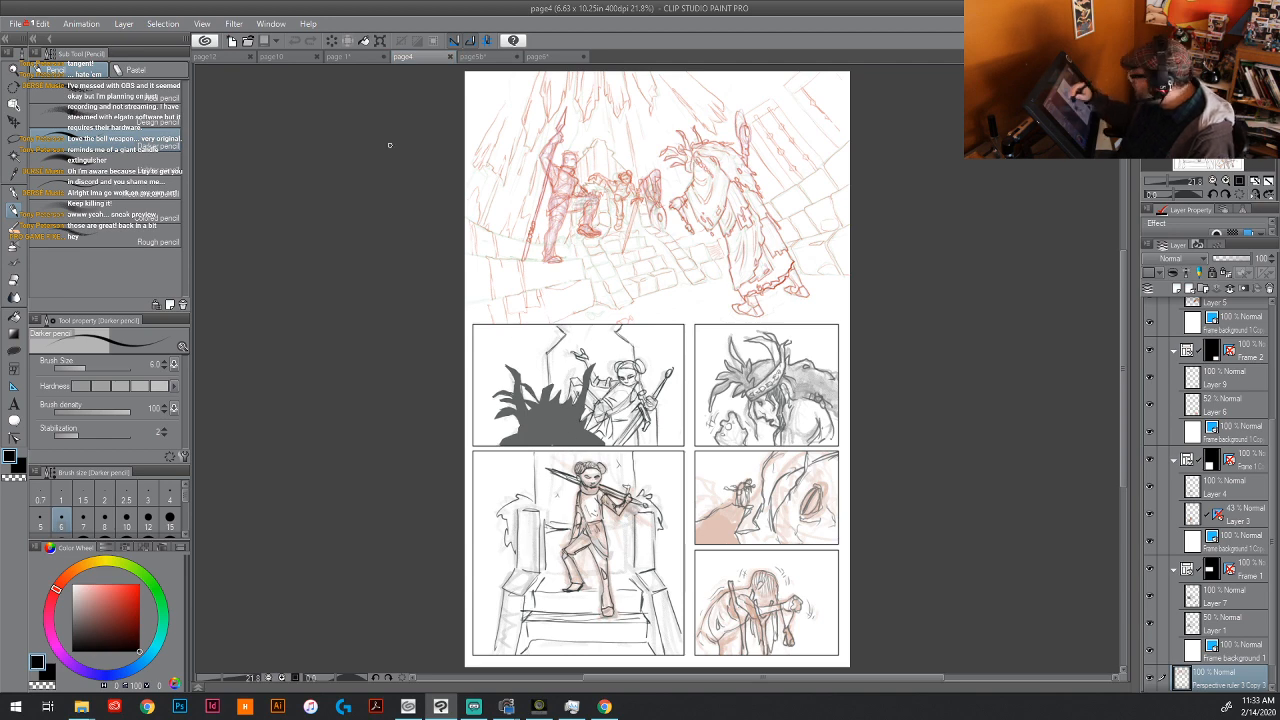
pyautogui.click(351, 60)
# Step: Return to page5b and save it
pyautogui.click(512, 60)
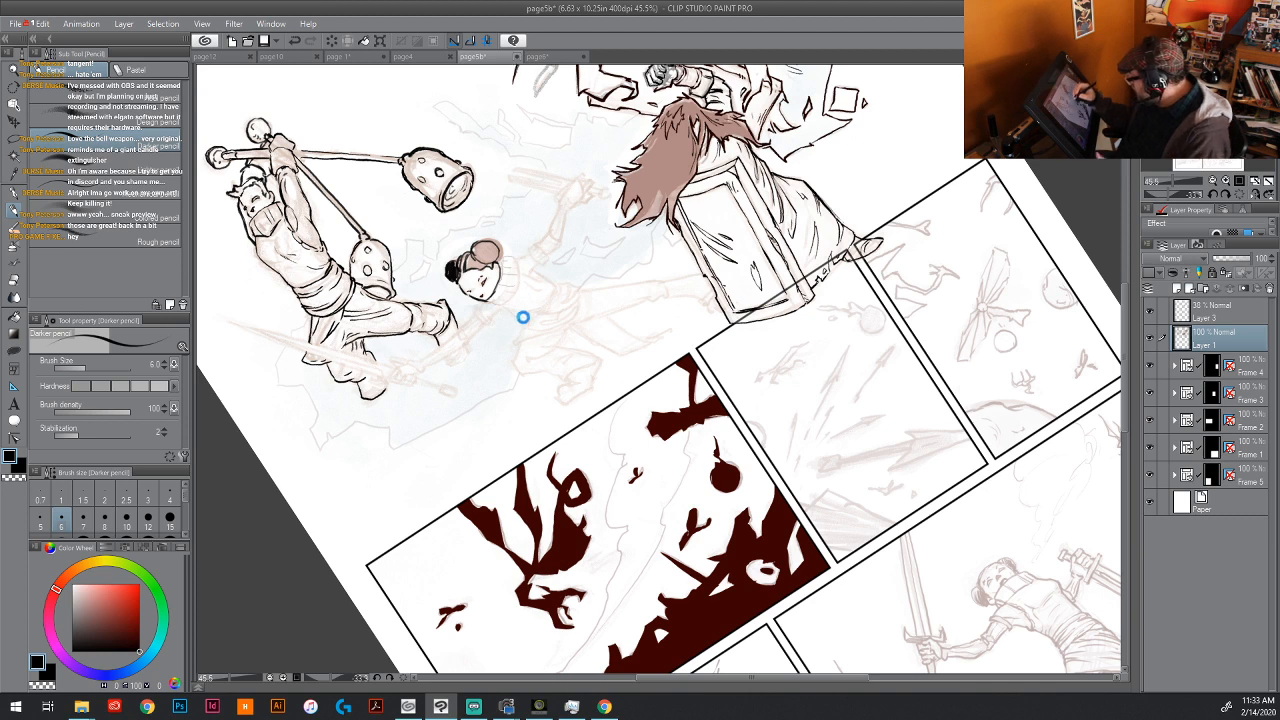
pyautogui.hotkey('ctrl', 's')
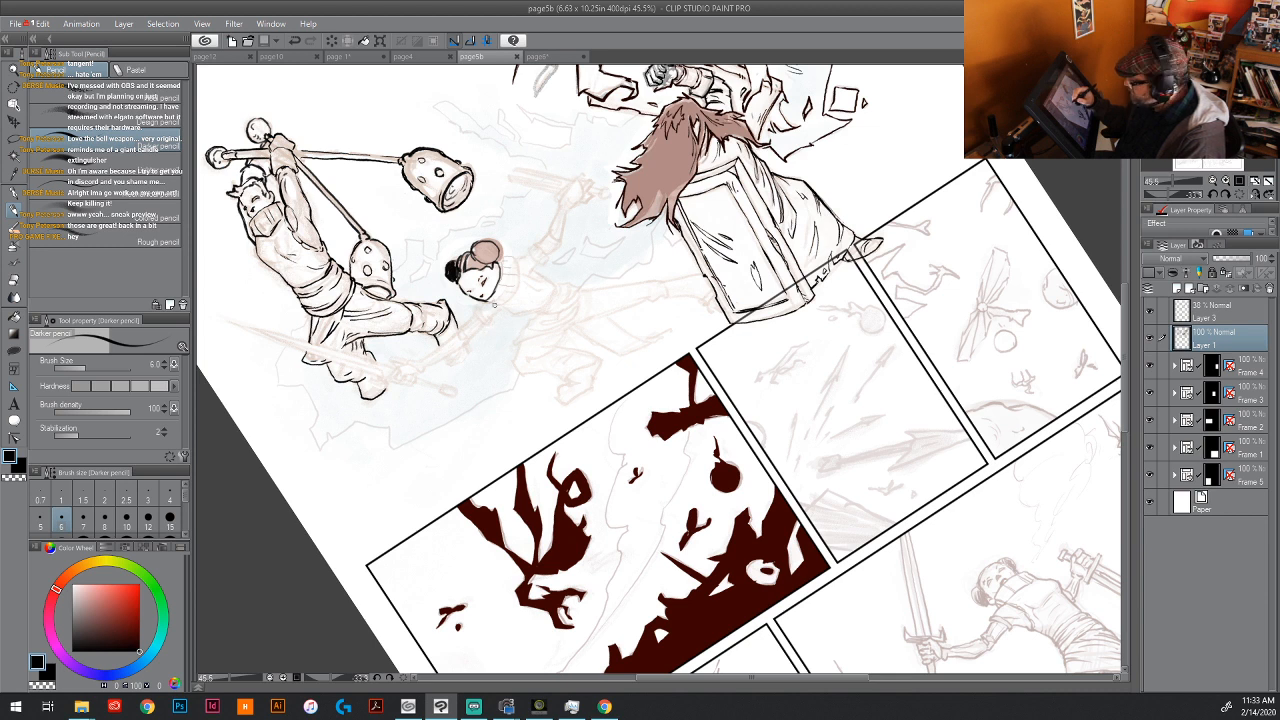
# Step: Ink the high collar and the start of the shoulder on the bun-haired character
pyautogui.moveTo(497, 262)
pyautogui.mouseDown()
pyautogui.moveTo(501, 276)
pyautogui.moveTo(515, 260)
pyautogui.mouseUp()
pyautogui.moveTo(502, 305); pyautogui.dragTo(518, 266)
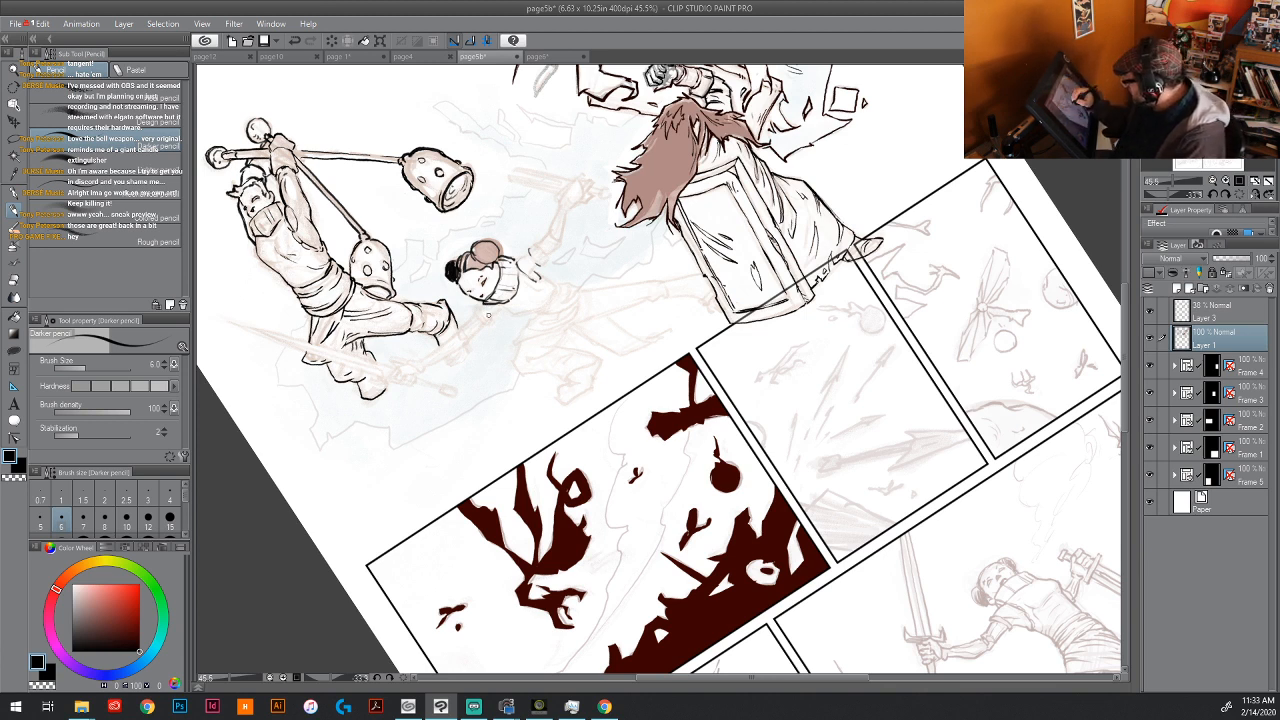
pyautogui.moveTo(496, 306)
pyautogui.mouseDown()
pyautogui.moveTo(530, 318)
pyautogui.moveTo(548, 284)
pyautogui.mouseUp()
# Step: Check page6, page4 and page 1 for reference, and go back to page5b
pyautogui.click(540, 57)
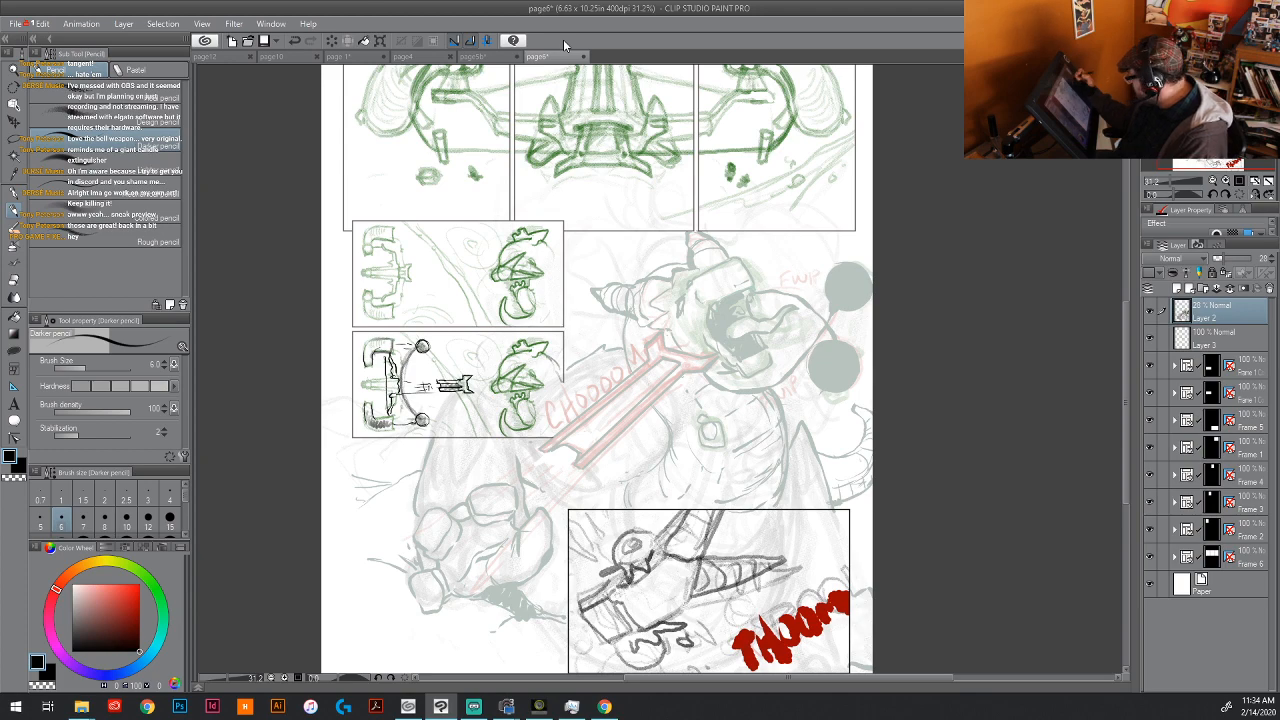
pyautogui.click(415, 57)
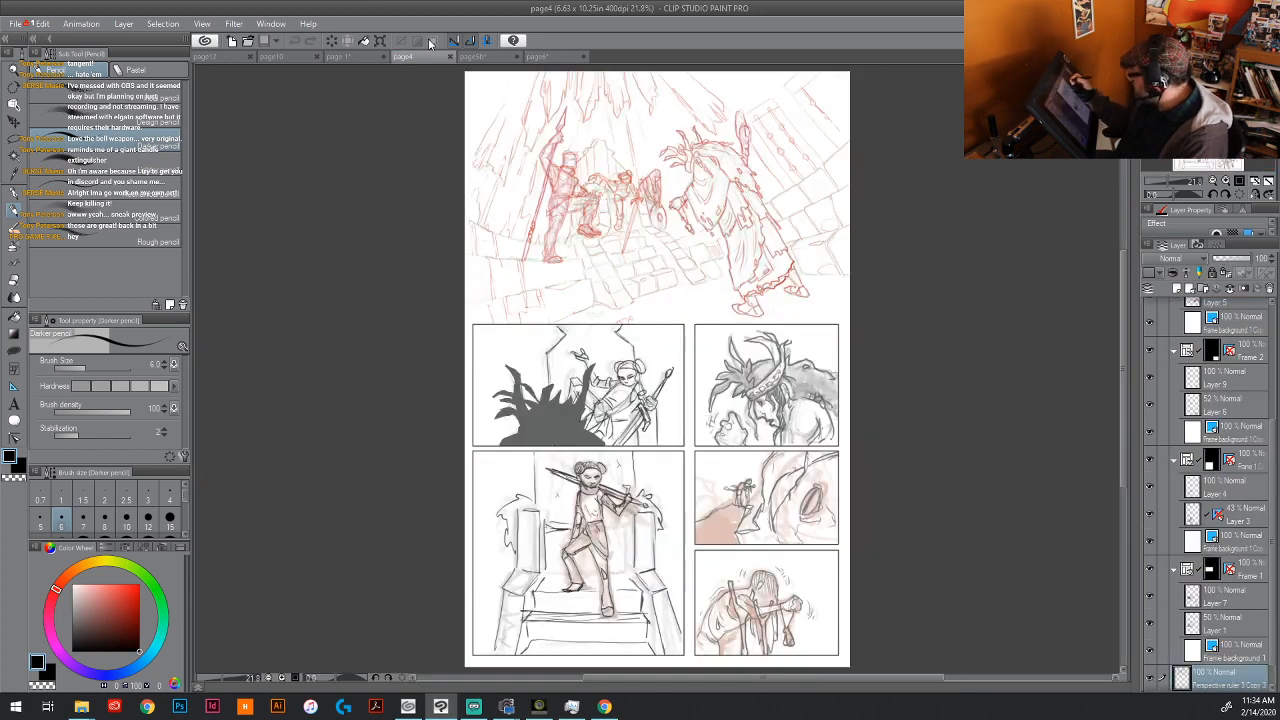
pyautogui.click(358, 57)
pyautogui.click(488, 57)
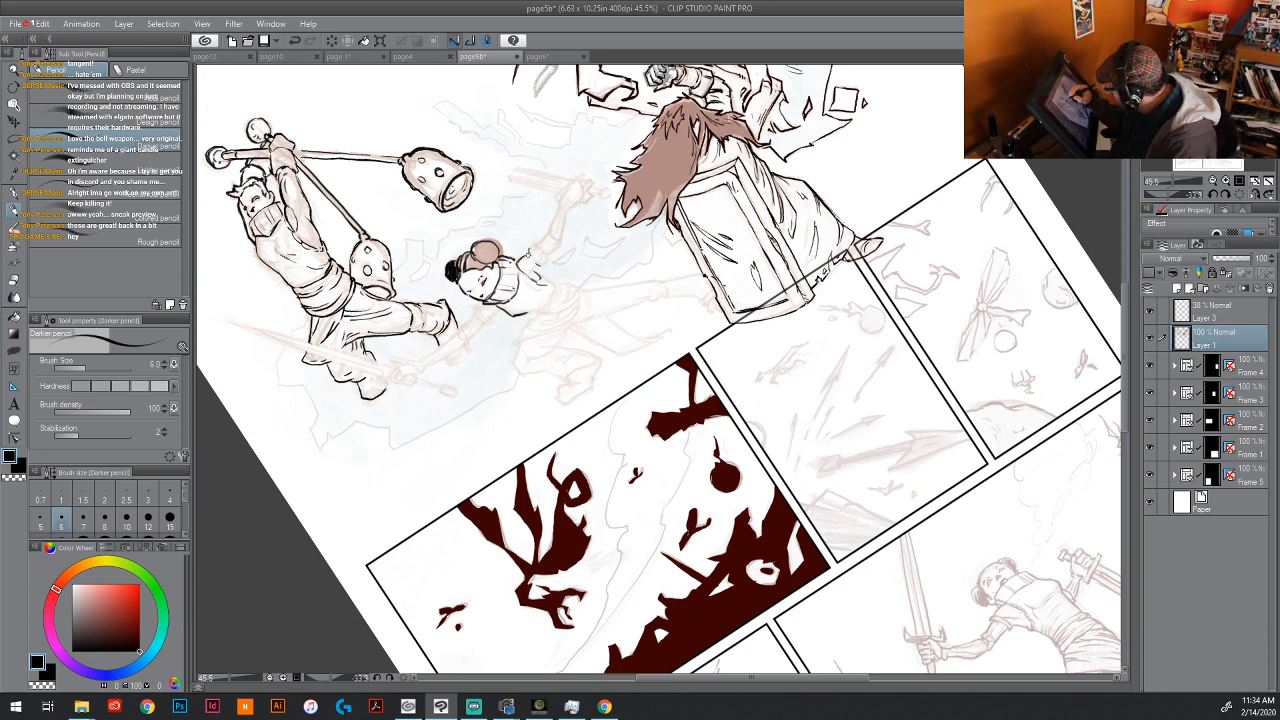
# Step: Ink the bun-haired character's raised arm from the sleeve up to the gripping hand
pyautogui.moveTo(532, 275)
pyautogui.mouseDown()
pyautogui.moveTo(532, 247)
pyautogui.moveTo(546, 267)
pyautogui.moveTo(540, 243)
pyautogui.moveTo(576, 182)
pyautogui.mouseUp()
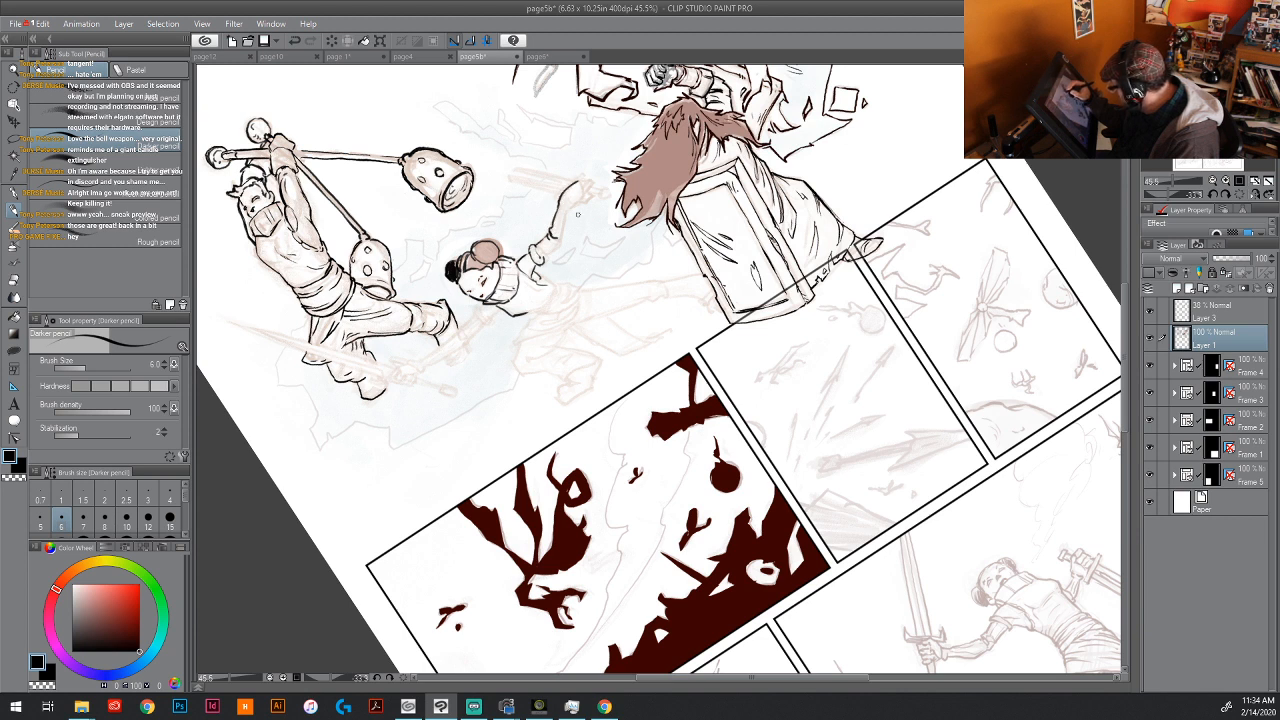
pyautogui.moveTo(546, 259)
pyautogui.mouseDown()
pyautogui.moveTo(578, 182)
pyautogui.moveTo(592, 197)
pyautogui.moveTo(591, 177)
pyautogui.mouseUp()
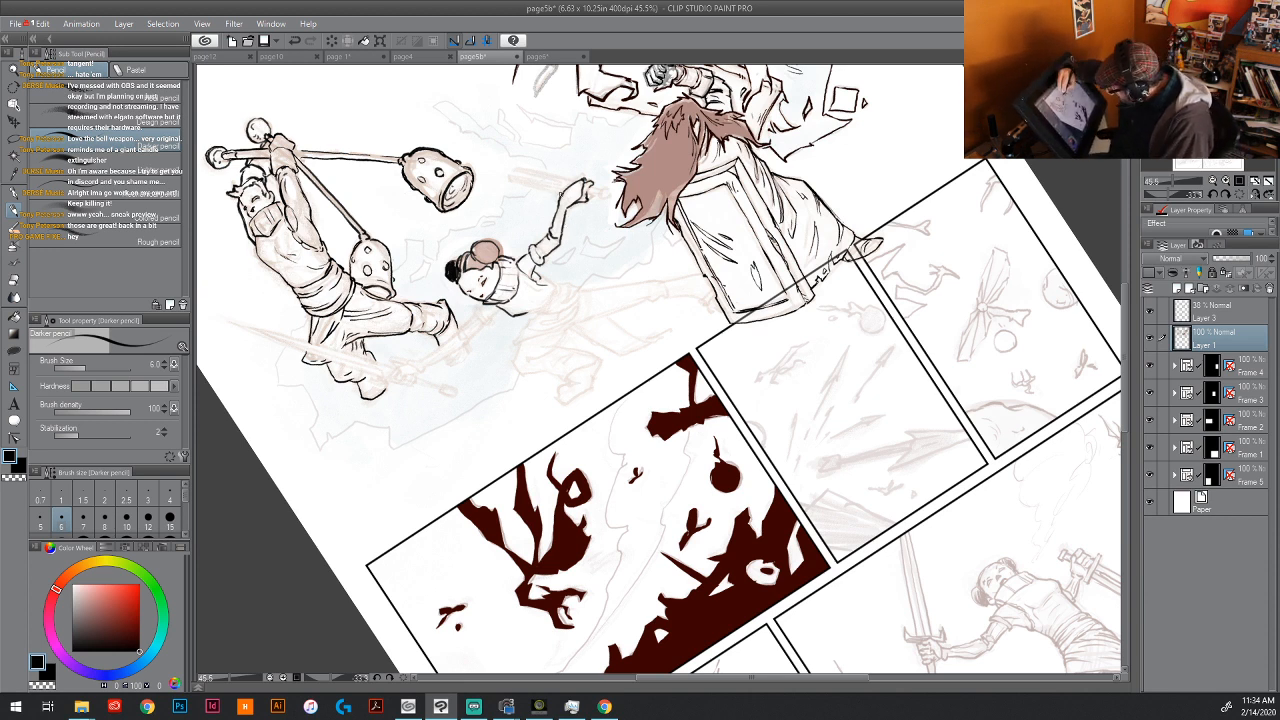
# Step: Try to ink the parallel prongs of the weapon in the raised hand, and undo the strokes
pyautogui.moveTo(560, 193)
pyautogui.mouseDown()
pyautogui.moveTo(513, 175)
pyautogui.moveTo(546, 180)
pyautogui.mouseUp()
pyautogui.moveTo(552, 182); pyautogui.dragTo(520, 172)
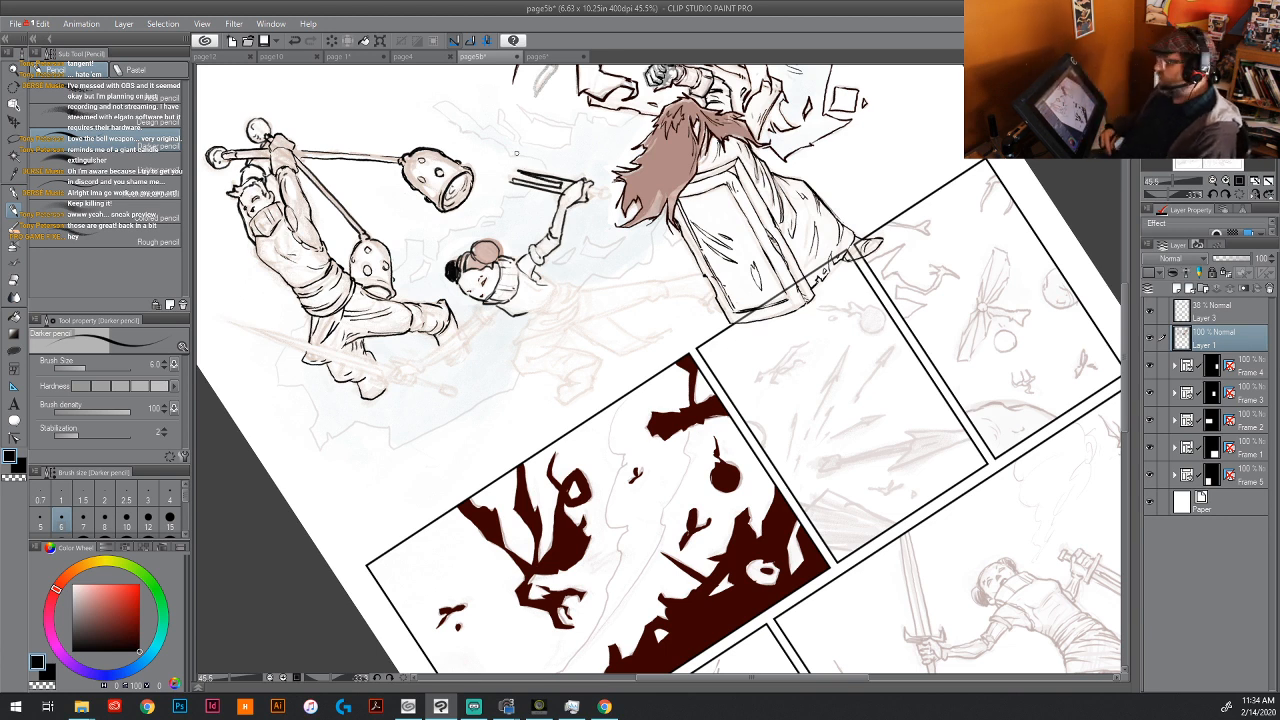
pyautogui.hotkey('ctrl', 'z')
pyautogui.hotkey('ctrl', 'z')
pyautogui.hotkey('ctrl', 'z')
pyautogui.hotkey('ctrl', 'z')
pyautogui.hotkey('ctrl', 'z')
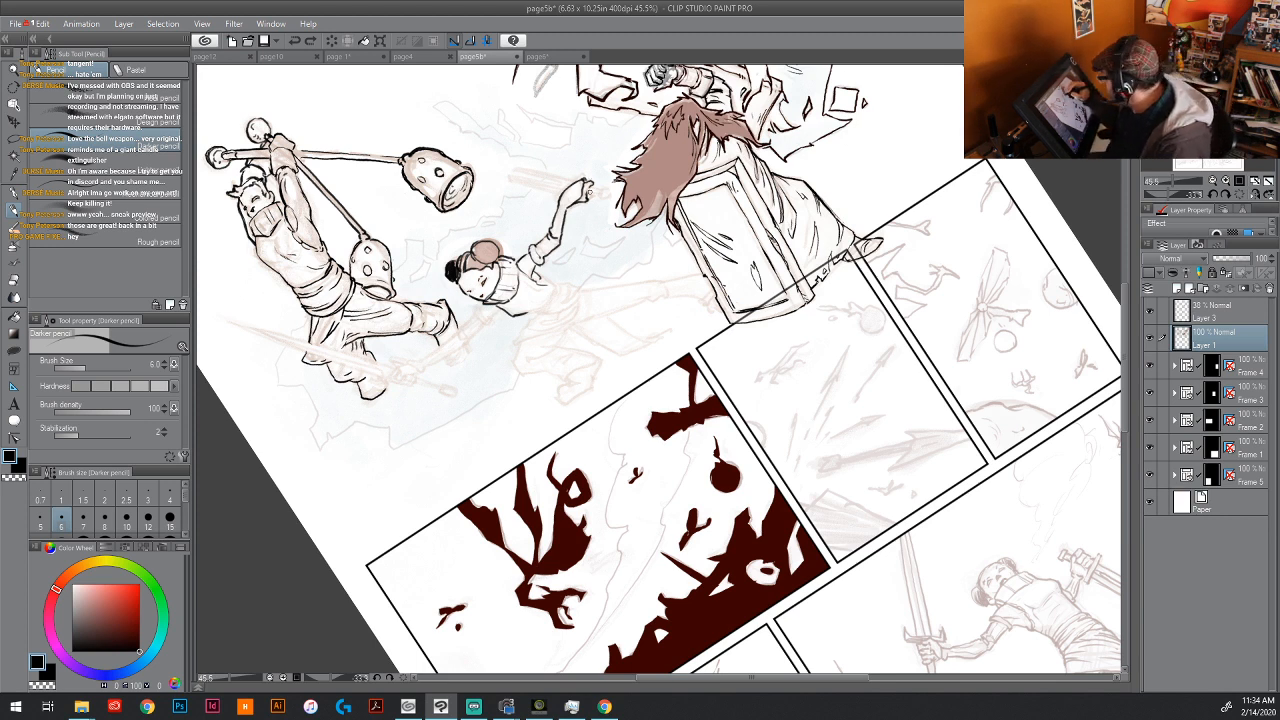
# Step: Ink the round pommel of the weapon in the raised hand, and its parallel prongs with the Real G-Pen
pyautogui.moveTo(600, 197); pyautogui.dragTo(606, 198)
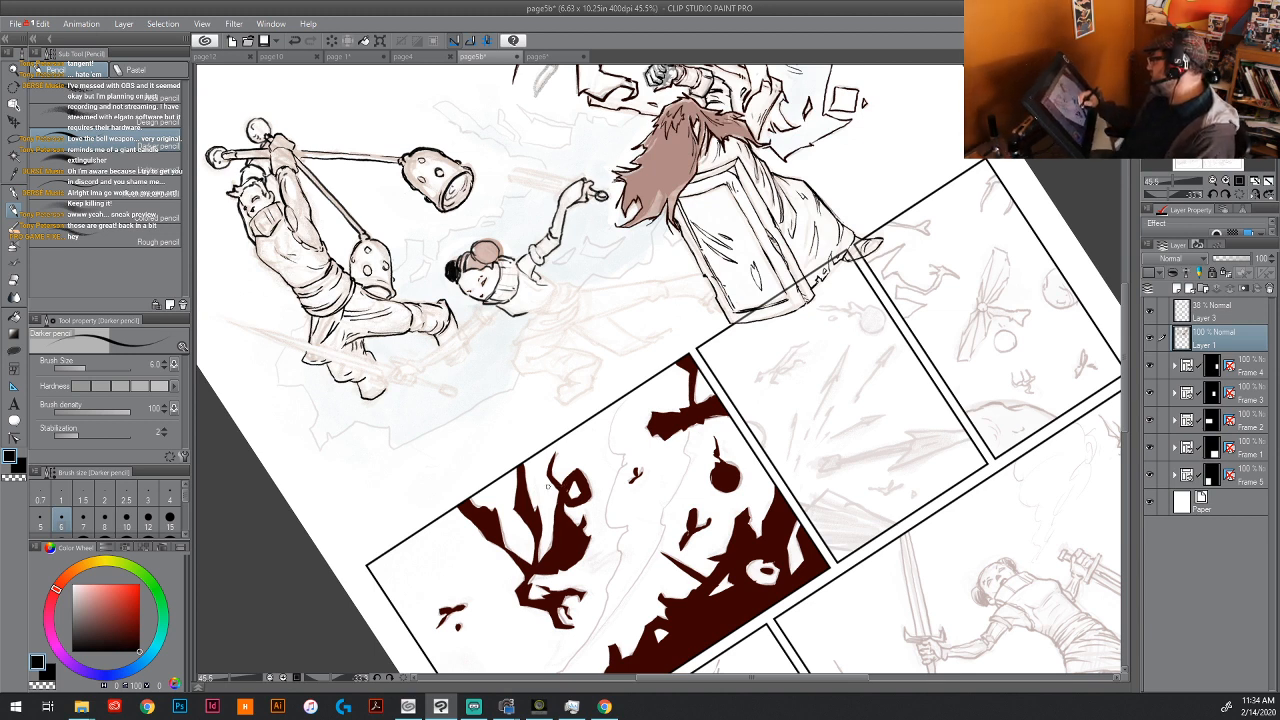
pyautogui.moveTo(548, 485); pyautogui.dragTo(583, 337)
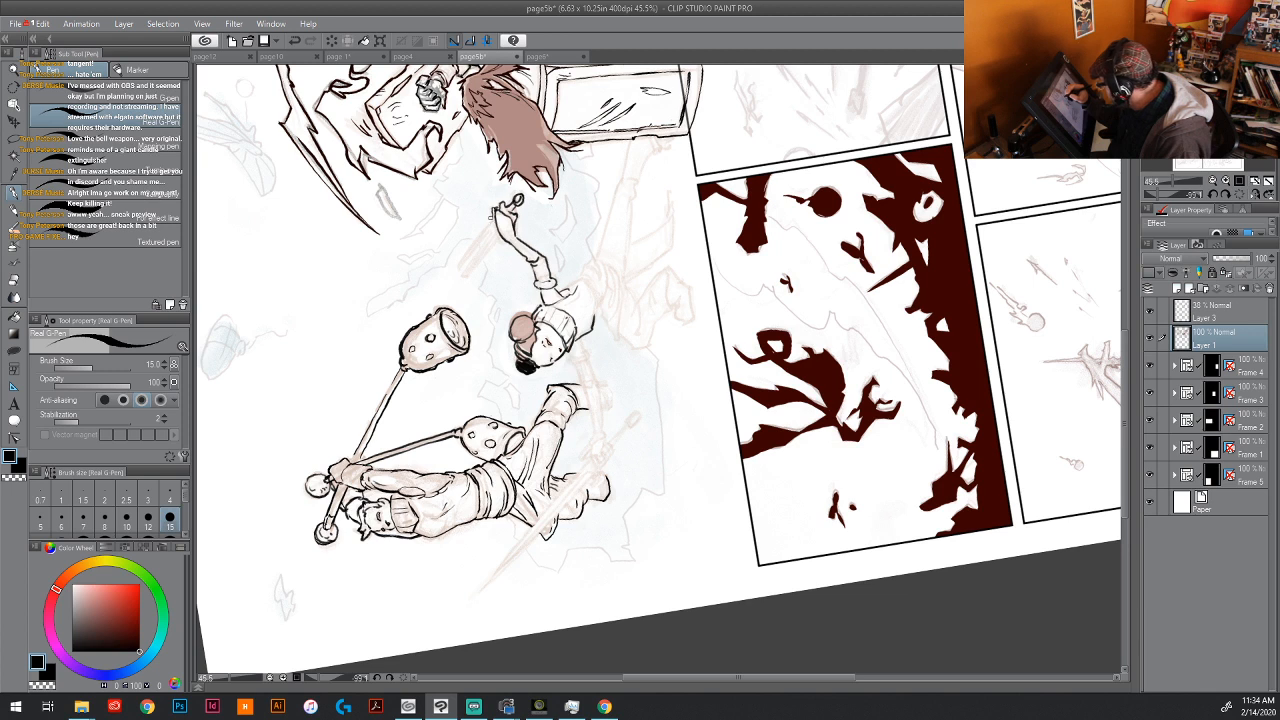
pyautogui.moveTo(456, 266)
pyautogui.mouseDown()
pyautogui.moveTo(492, 220)
pyautogui.moveTo(458, 276)
pyautogui.moveTo(476, 264)
pyautogui.moveTo(511, 205)
pyautogui.mouseUp()
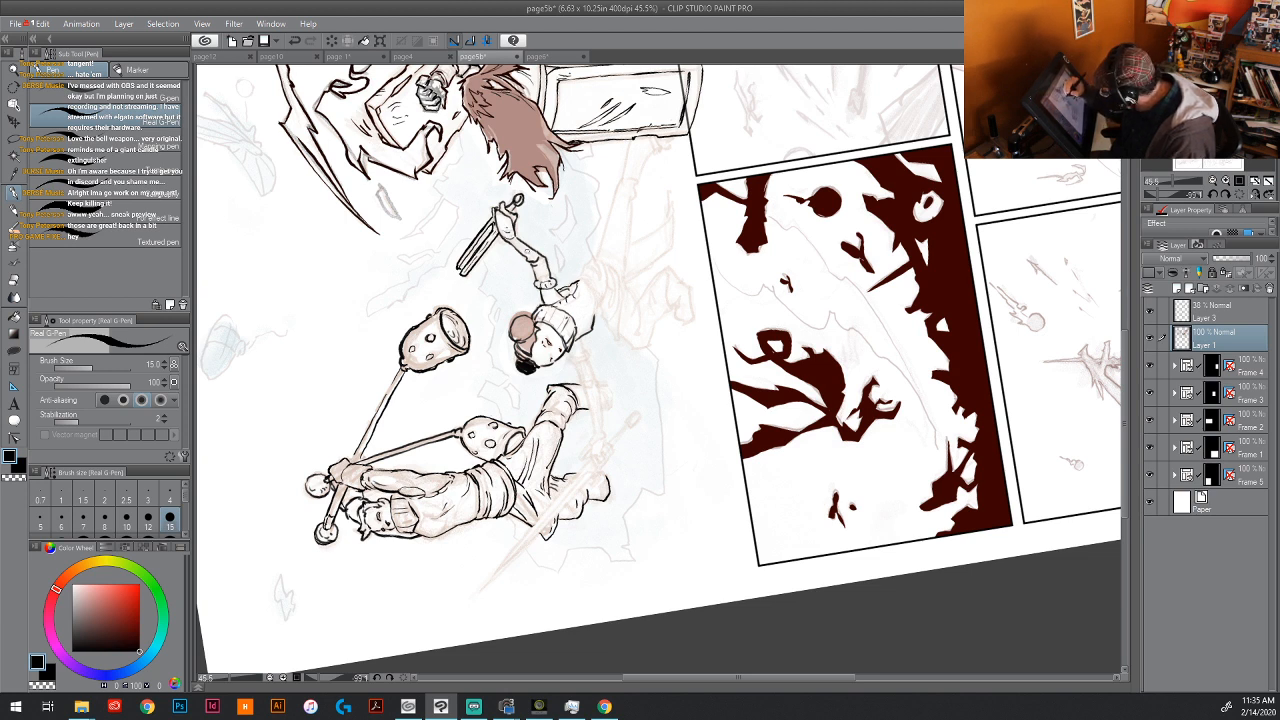
# Step: Add sleeve detail to the raised arm and ink the character's other, outstretched arm down to the hand
pyautogui.moveTo(540, 262); pyautogui.dragTo(549, 282)
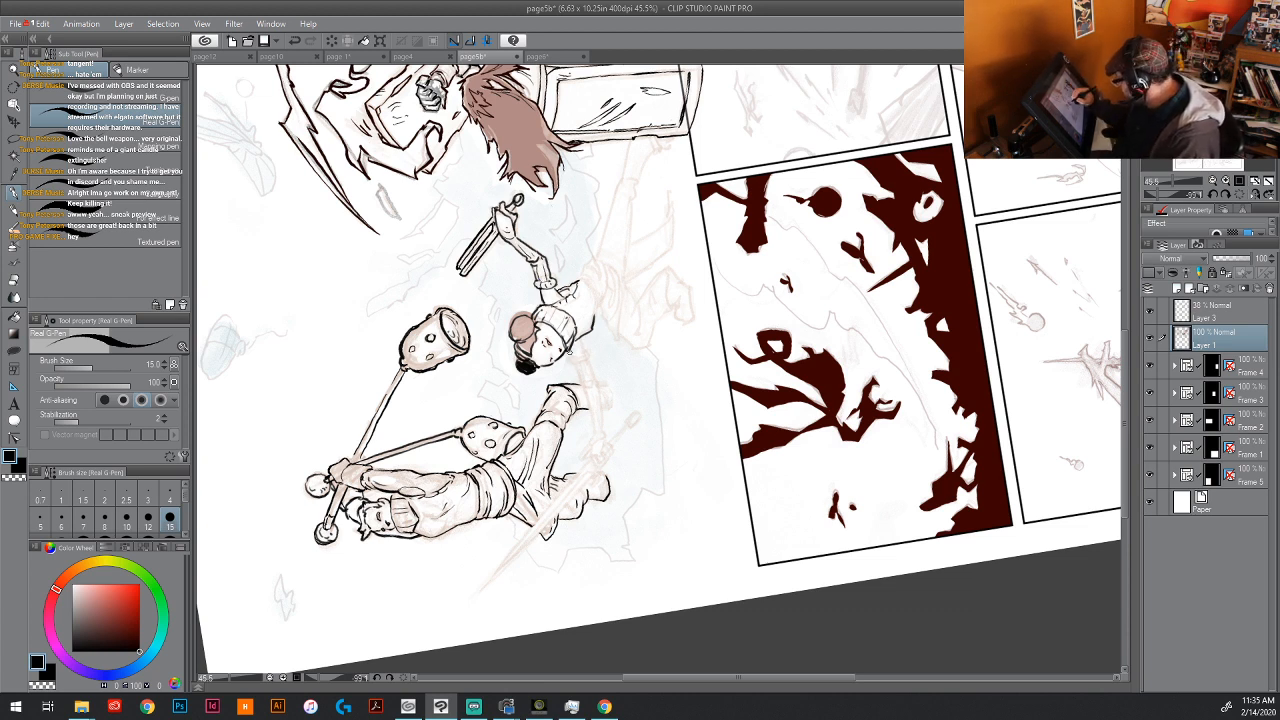
pyautogui.moveTo(580, 337)
pyautogui.mouseDown()
pyautogui.moveTo(577, 360)
pyautogui.moveTo(592, 353)
pyautogui.moveTo(584, 384)
pyautogui.moveTo(598, 377)
pyautogui.moveTo(568, 355)
pyautogui.moveTo(588, 355)
pyautogui.moveTo(586, 456)
pyautogui.moveTo(603, 438)
pyautogui.moveTo(600, 385)
pyautogui.moveTo(593, 409)
pyautogui.mouseUp()
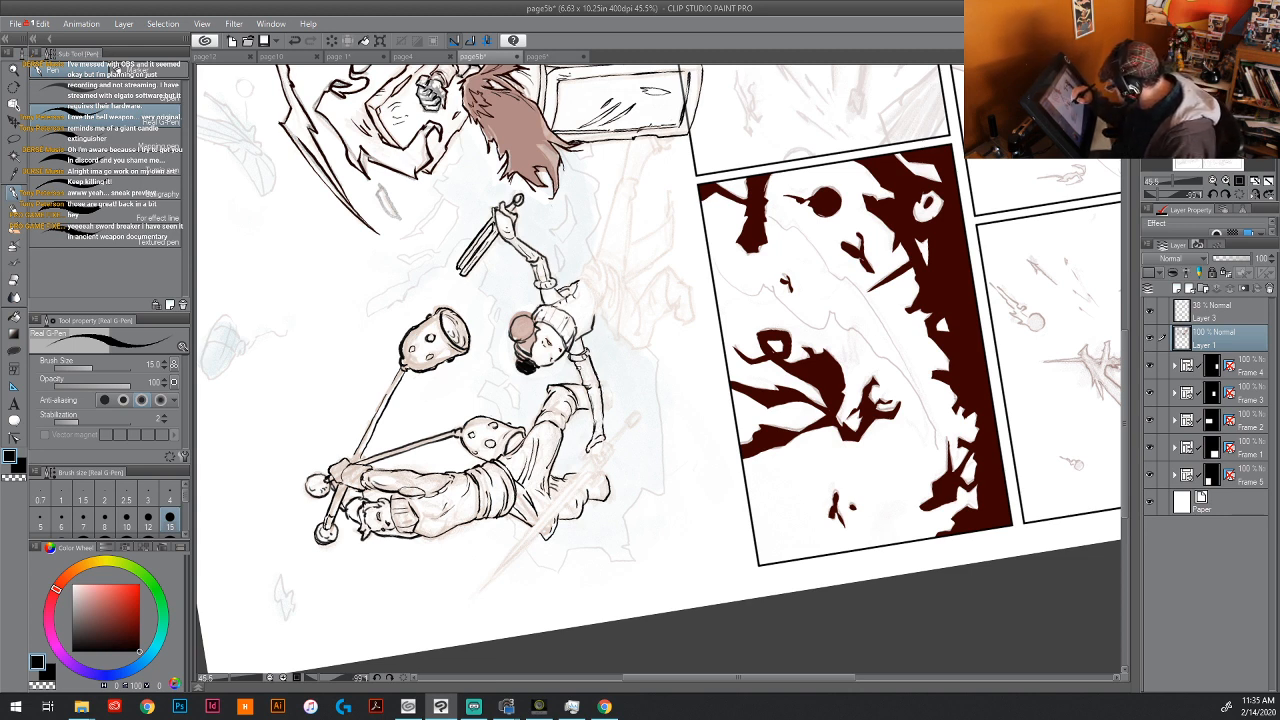
# Step: Ink the outstretched arm's gripping hand, and the sword's handle and pommel held in it
pyautogui.moveTo(578, 365); pyautogui.dragTo(595, 375)
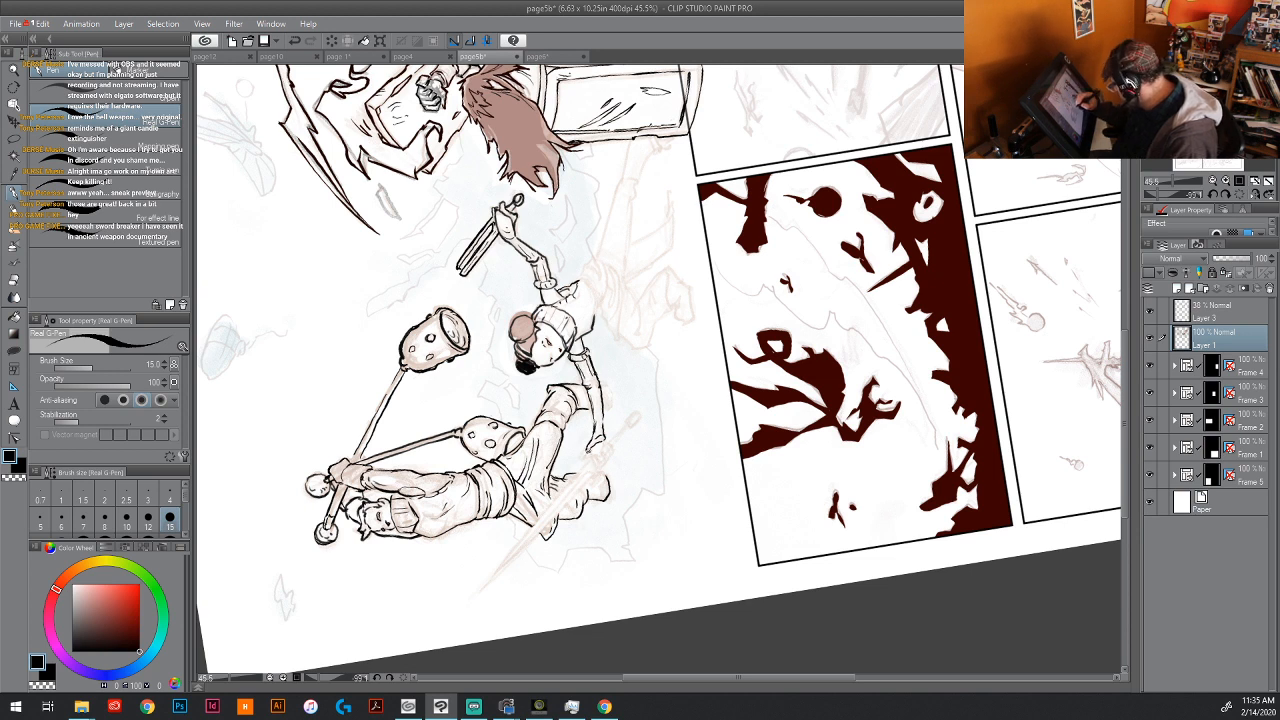
pyautogui.moveTo(590, 451); pyautogui.dragTo(583, 461)
pyautogui.hotkey('ctrl', 'z')
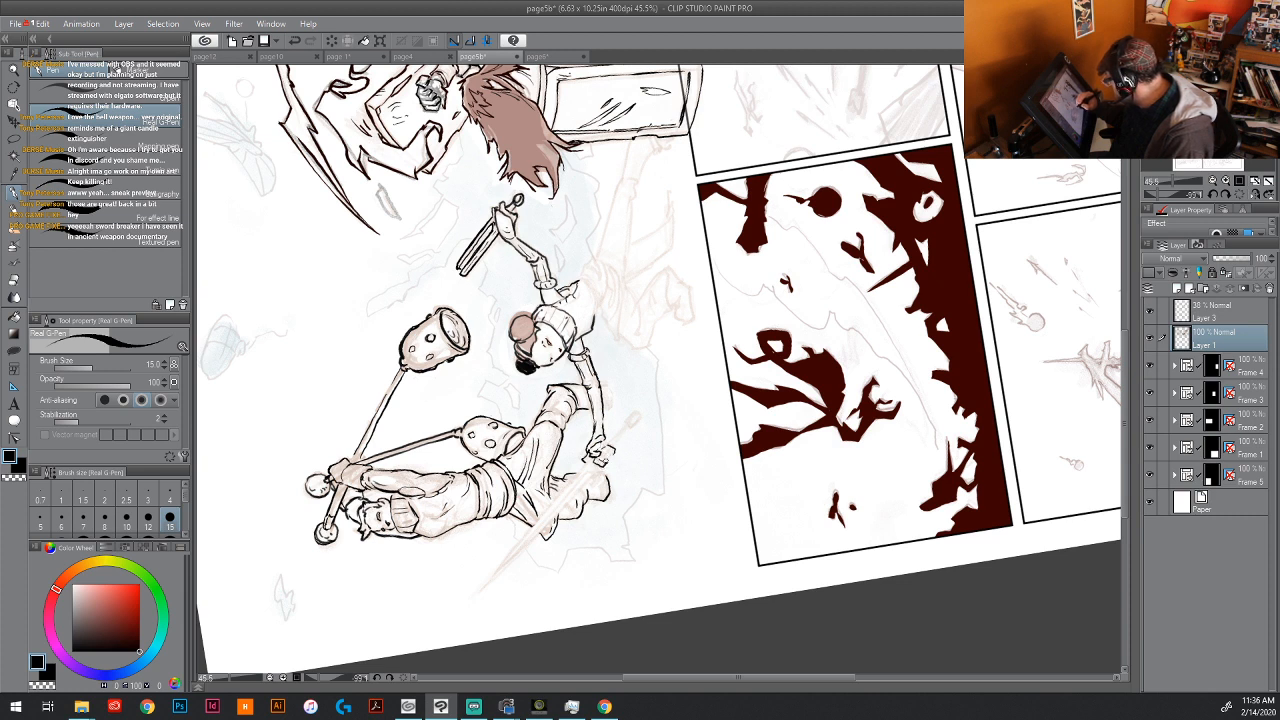
pyautogui.moveTo(601, 447); pyautogui.dragTo(639, 413)
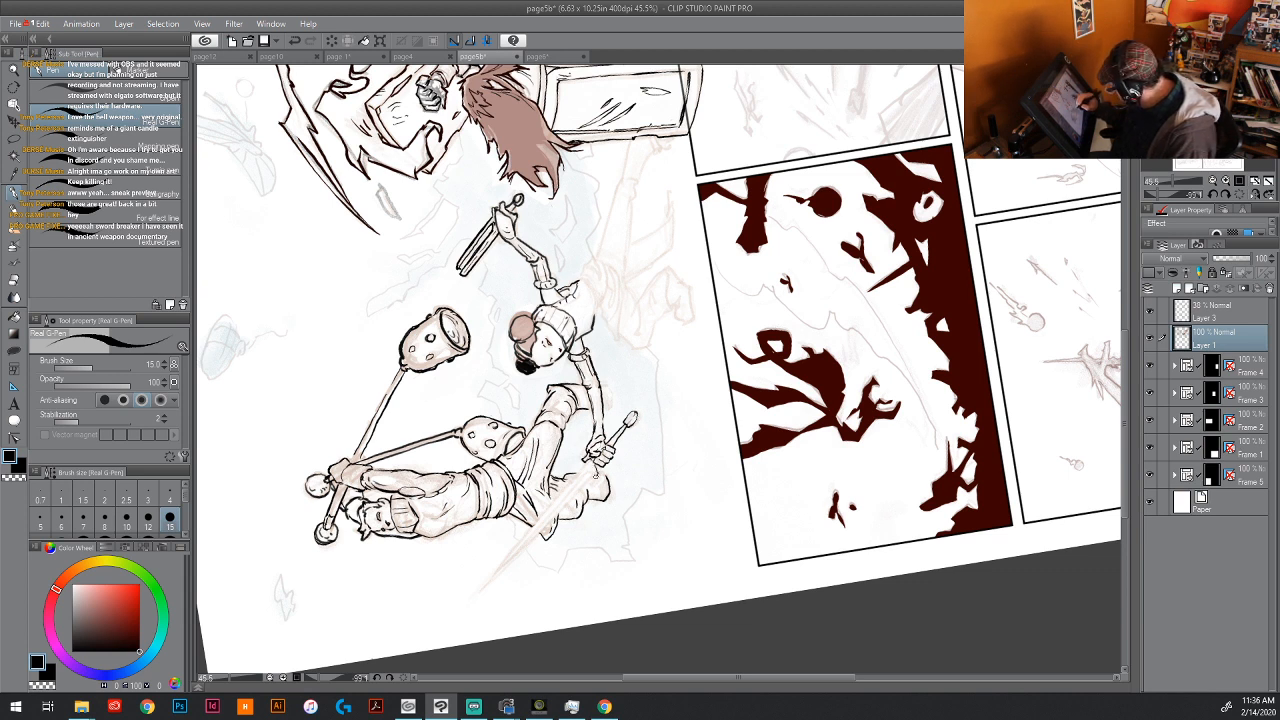
pyautogui.moveTo(588, 482)
pyautogui.mouseDown()
pyautogui.moveTo(604, 494)
pyautogui.moveTo(603, 476)
pyautogui.moveTo(604, 490)
pyautogui.moveTo(579, 497)
pyautogui.mouseUp()
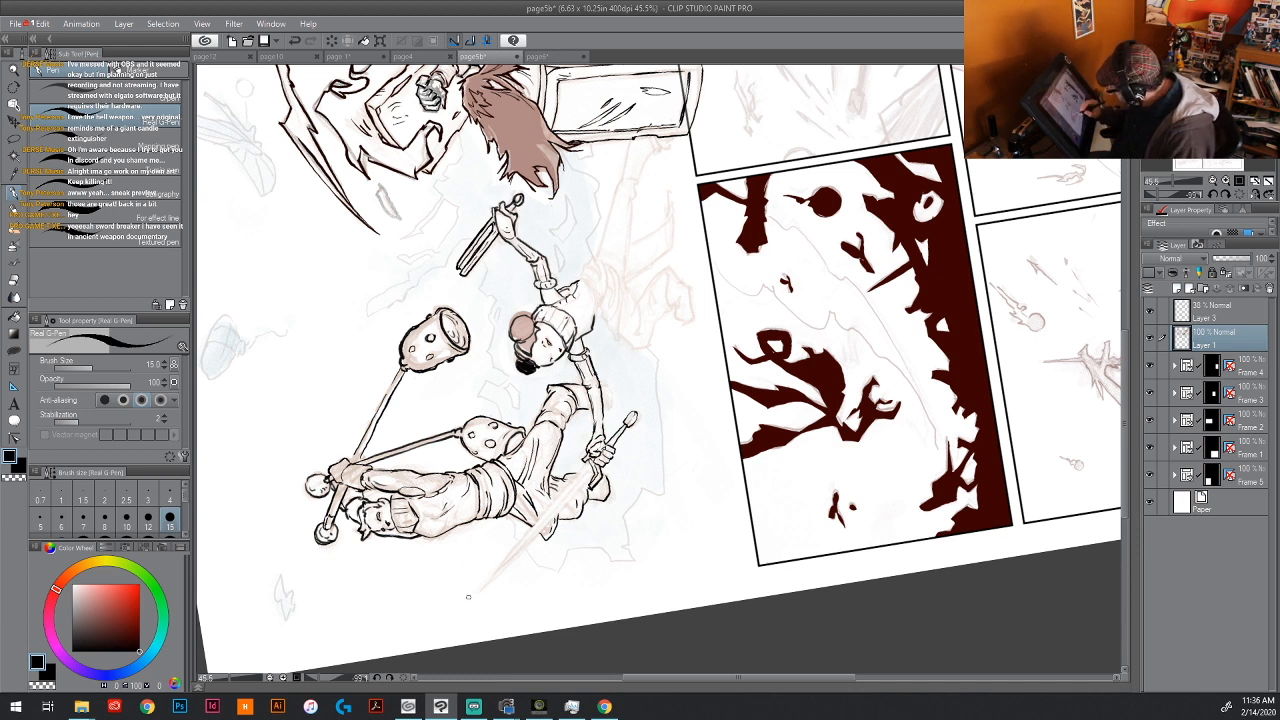
# Step: Ink the long tapering sword blade from its tip up to the gripping hand, redrawing the edge lines once
pyautogui.moveTo(463, 604); pyautogui.dragTo(499, 550)
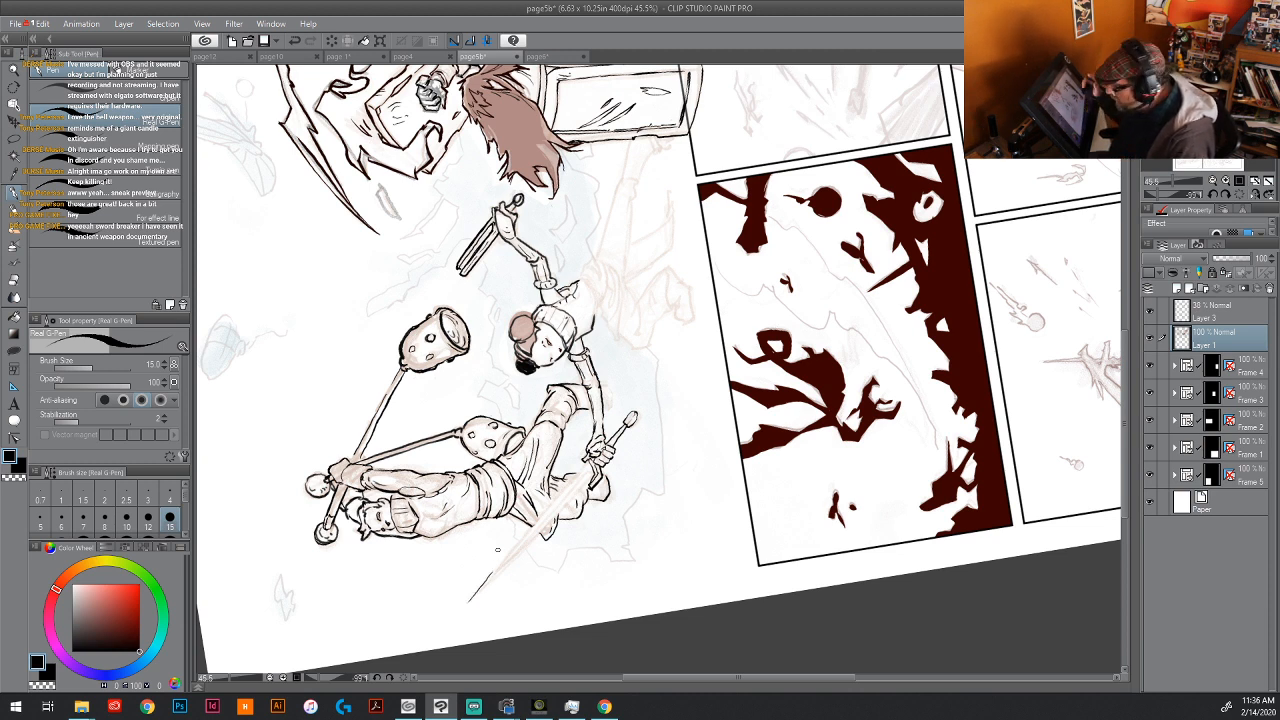
pyautogui.moveTo(480, 586); pyautogui.dragTo(590, 460)
pyautogui.moveTo(471, 598); pyautogui.dragTo(591, 467)
pyautogui.moveTo(500, 570); pyautogui.dragTo(592, 468)
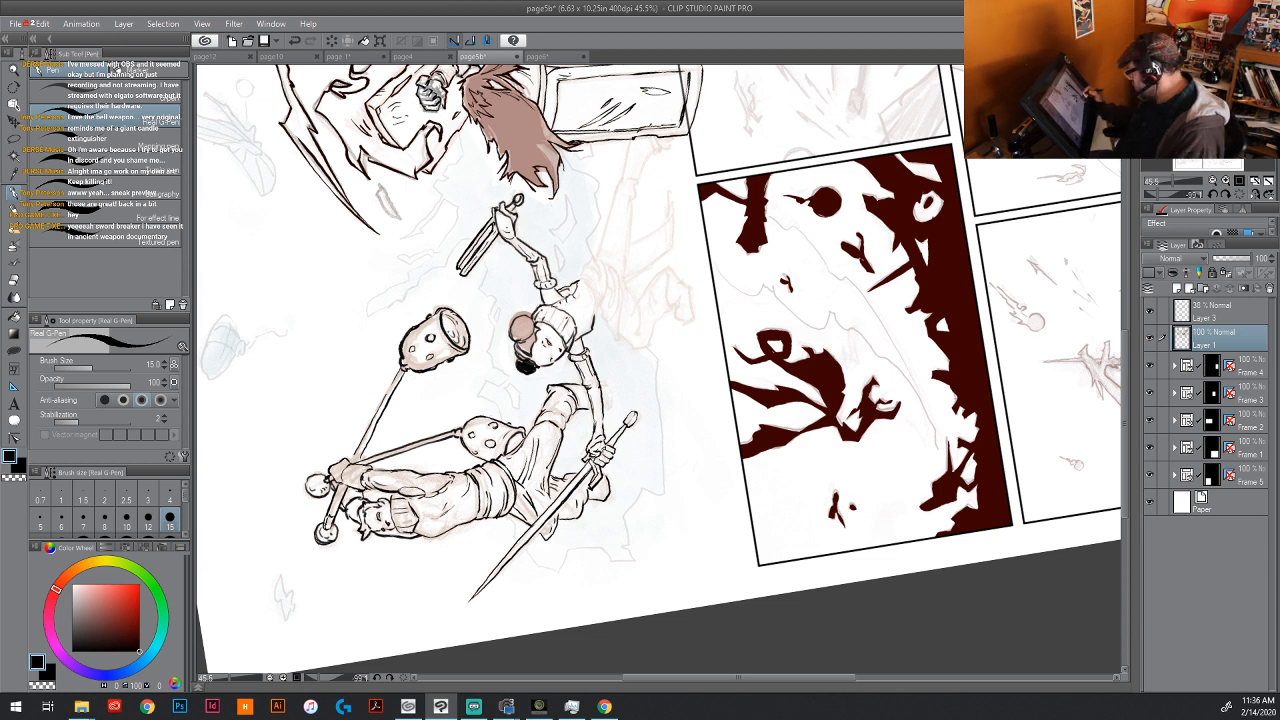
pyautogui.hotkey('ctrl', 'z')
pyautogui.hotkey('ctrl', 'z')
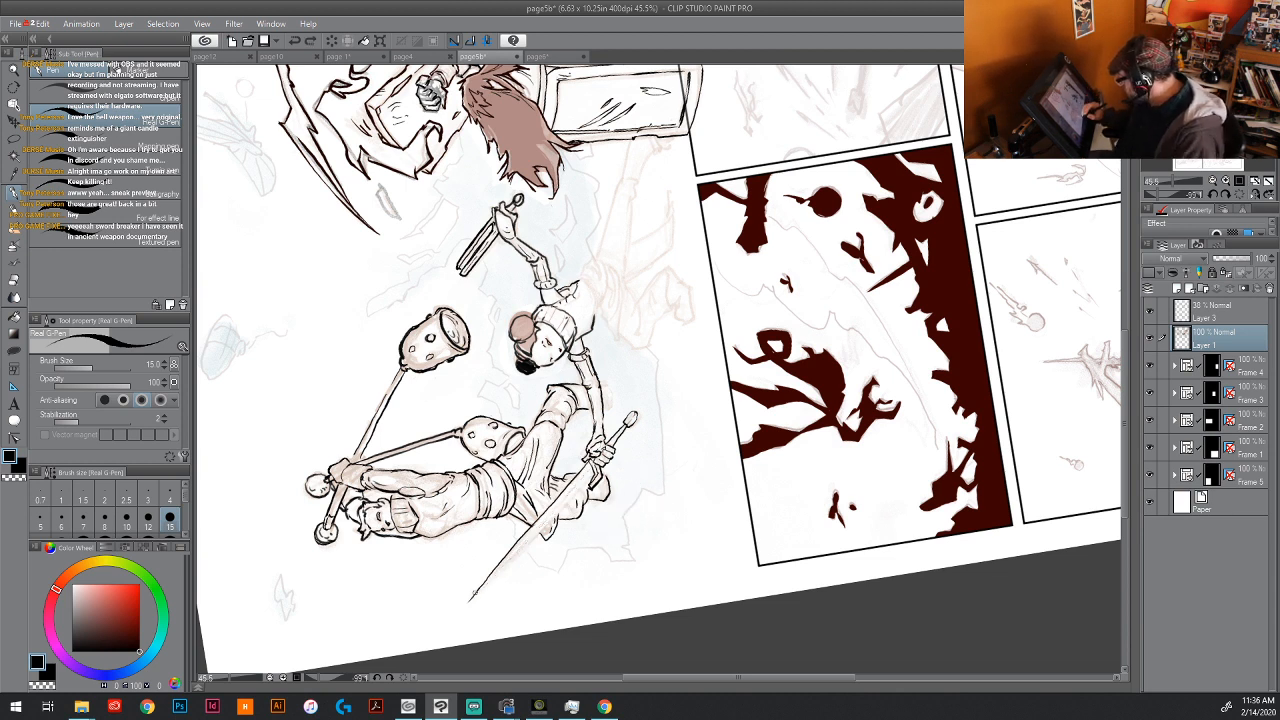
pyautogui.moveTo(478, 594)
pyautogui.mouseDown()
pyautogui.moveTo(592, 470)
pyautogui.moveTo(543, 519)
pyautogui.mouseUp()
pyautogui.moveTo(498, 570); pyautogui.dragTo(551, 510)
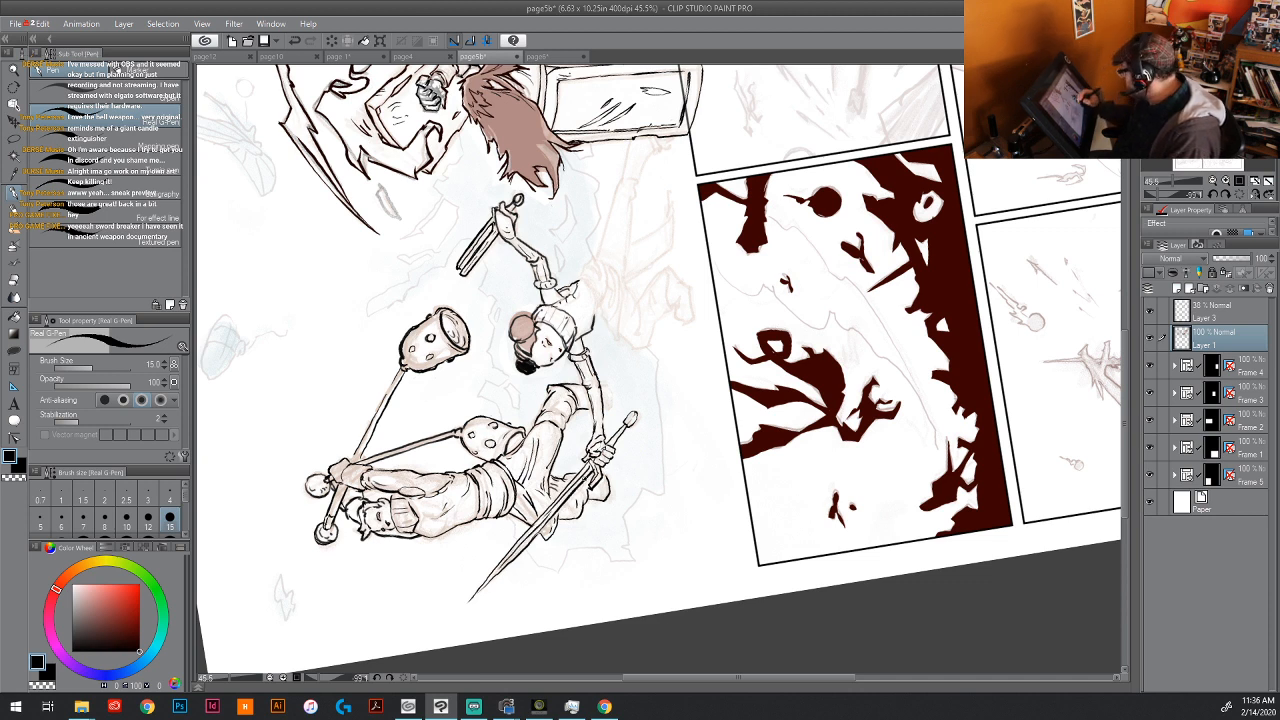
# Step: Refine the sword with darker strokes on the pommel and blade tip, and add small detail lines at the character's wrist
pyautogui.moveTo(601, 429)
pyautogui.mouseDown()
pyautogui.moveTo(609, 441)
pyautogui.moveTo(595, 435)
pyautogui.mouseUp()
pyautogui.moveTo(603, 417)
pyautogui.mouseDown()
pyautogui.moveTo(597, 431)
pyautogui.moveTo(599, 409)
pyautogui.moveTo(630, 426)
pyautogui.moveTo(636, 410)
pyautogui.mouseUp()
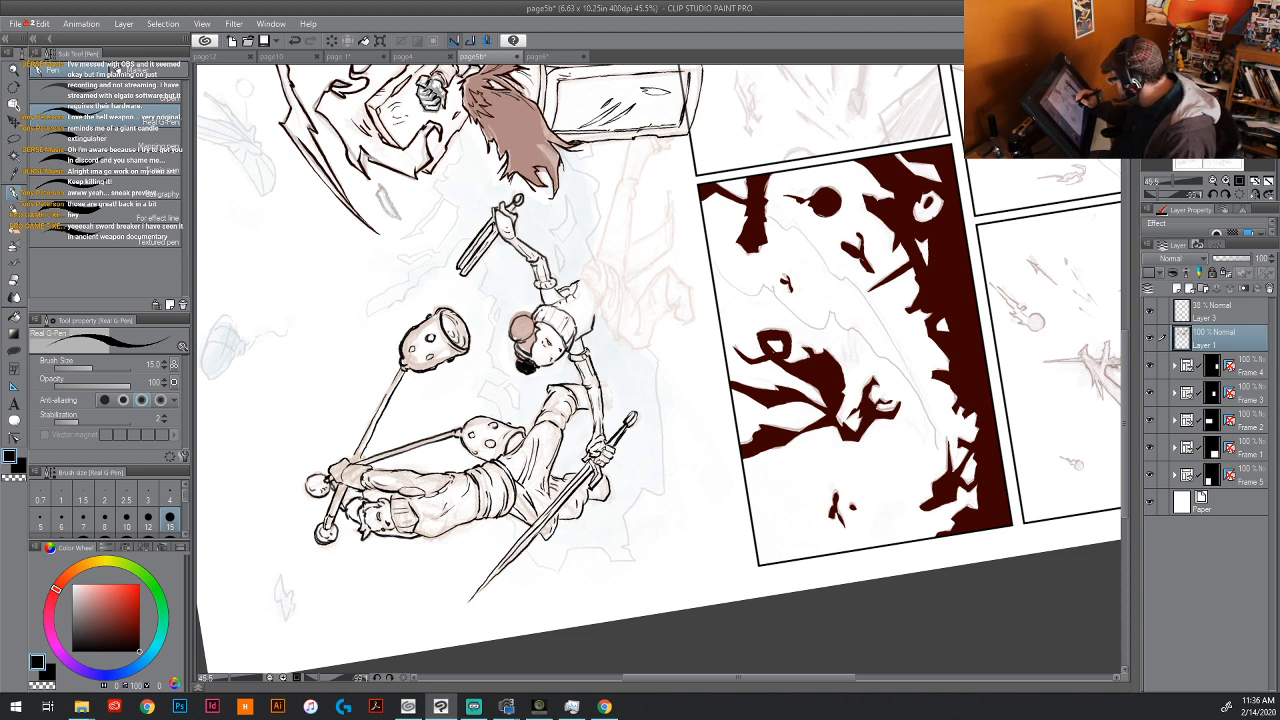
pyautogui.moveTo(479, 590); pyautogui.dragTo(467, 604)
pyautogui.moveTo(474, 598); pyautogui.dragTo(488, 582)
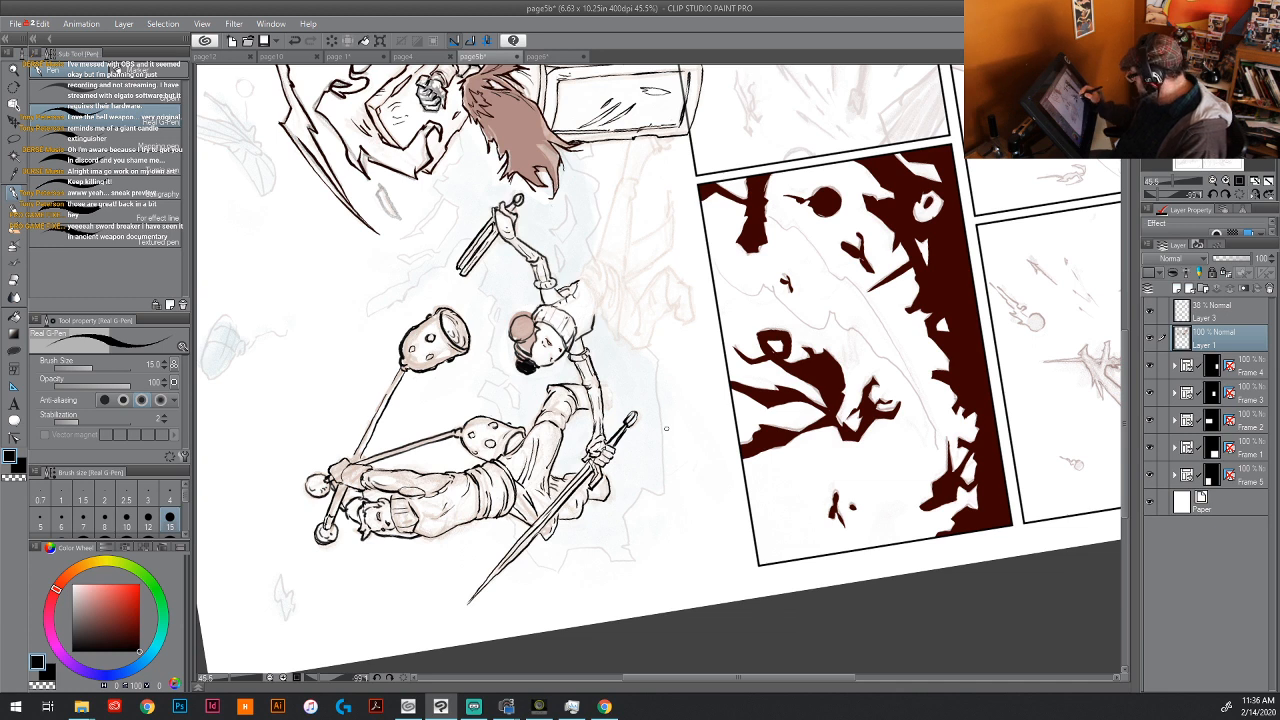
pyautogui.moveTo(600, 419); pyautogui.dragTo(596, 427)
pyautogui.moveTo(602, 415); pyautogui.dragTo(596, 423)
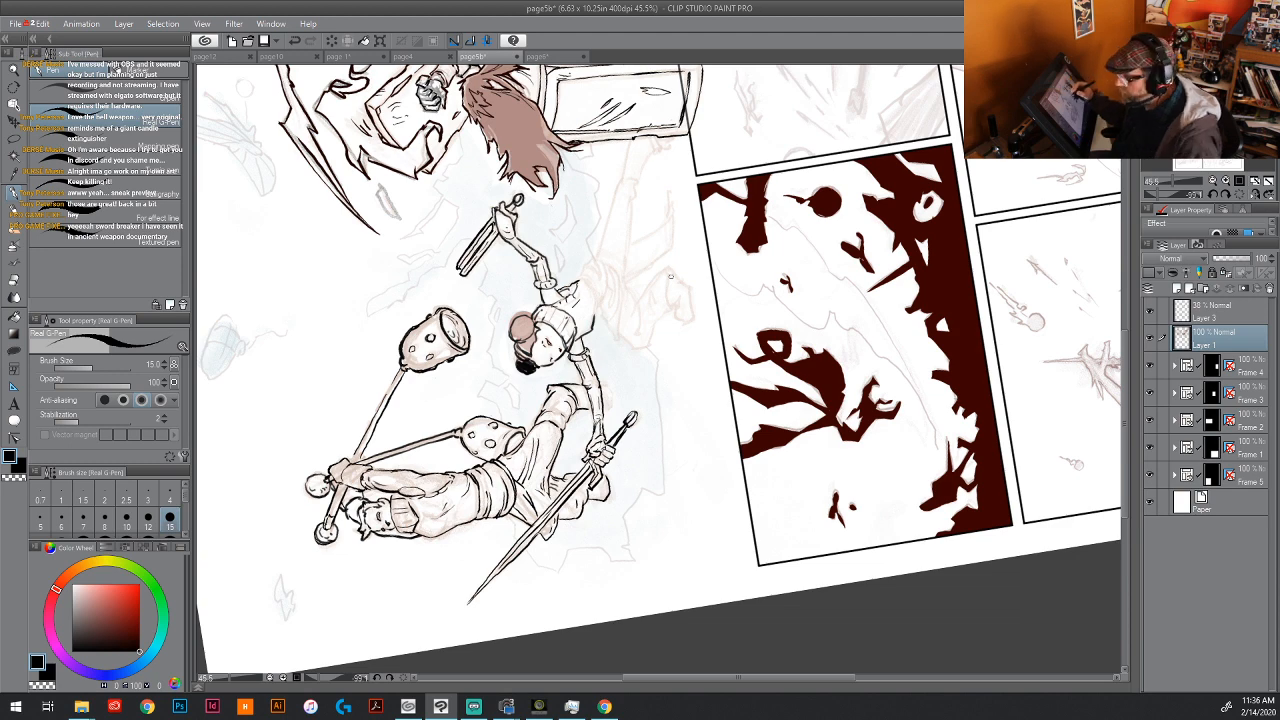
# Step: Ink the bun-haired character's torso from the shoulder down to the waist, with the page rotated to suit the strokes
pyautogui.moveTo(684, 266); pyautogui.dragTo(521, 319)
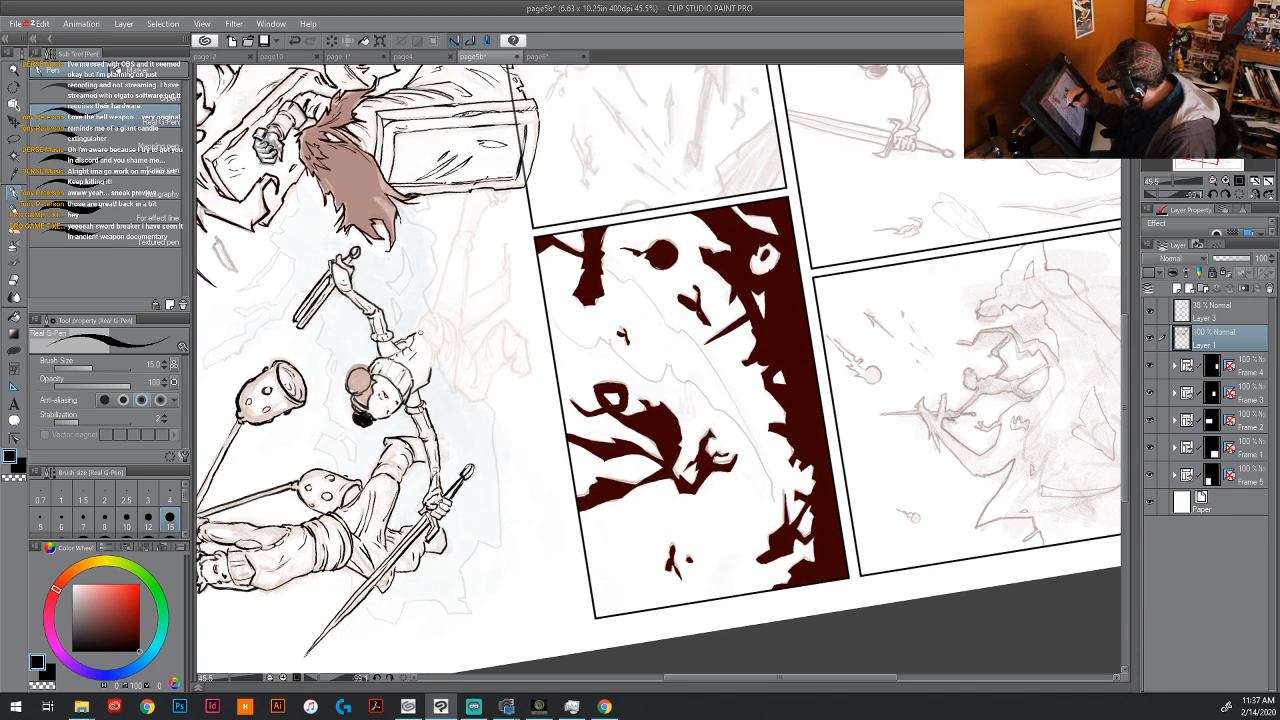
pyautogui.moveTo(414, 330)
pyautogui.mouseDown()
pyautogui.moveTo(424, 368)
pyautogui.moveTo(428, 346)
pyautogui.mouseUp()
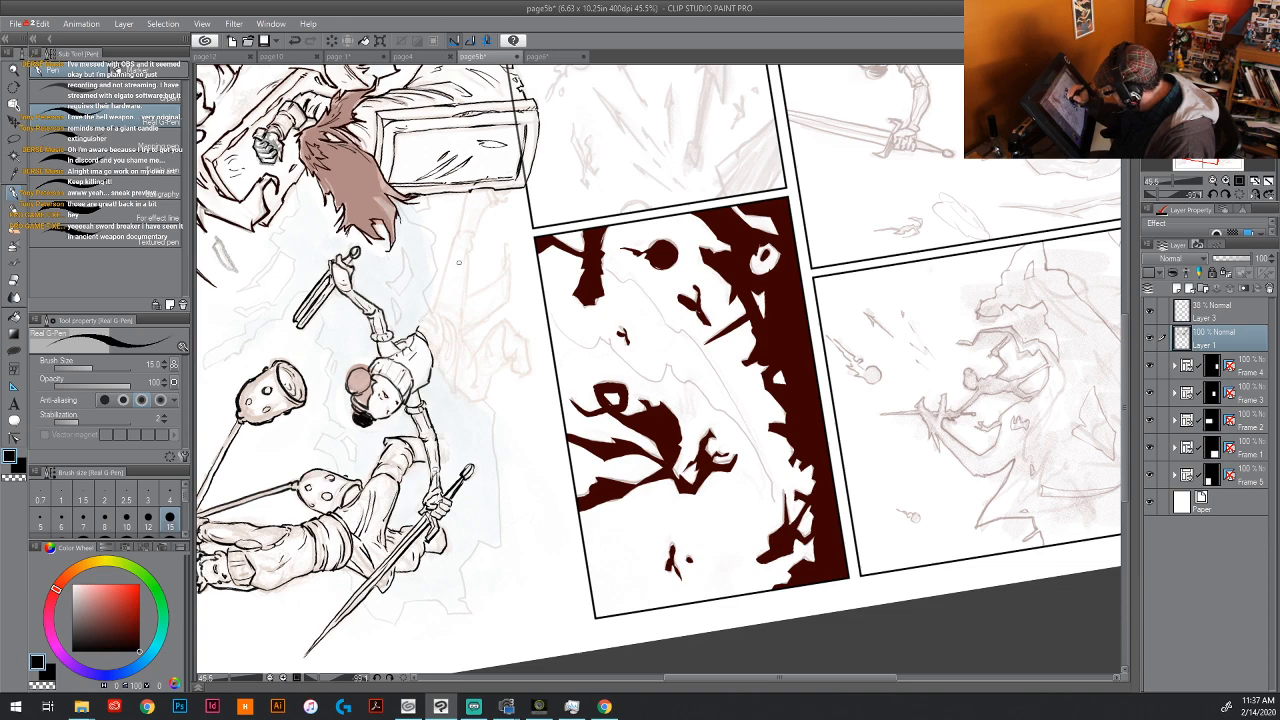
pyautogui.moveTo(662, 278); pyautogui.dragTo(578, 449)
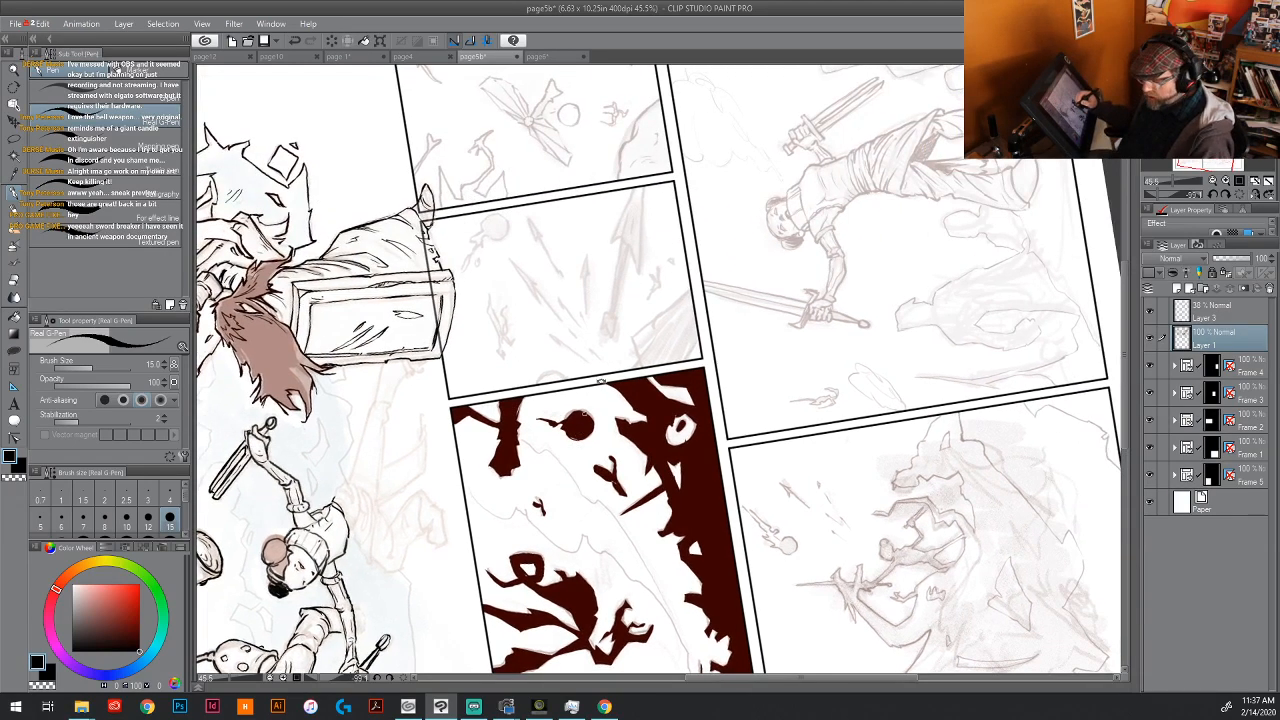
pyautogui.press('r')
pyautogui.moveTo(766, 454); pyautogui.dragTo(462, 510)
pyautogui.moveTo(806, 178); pyautogui.dragTo(535, 481)
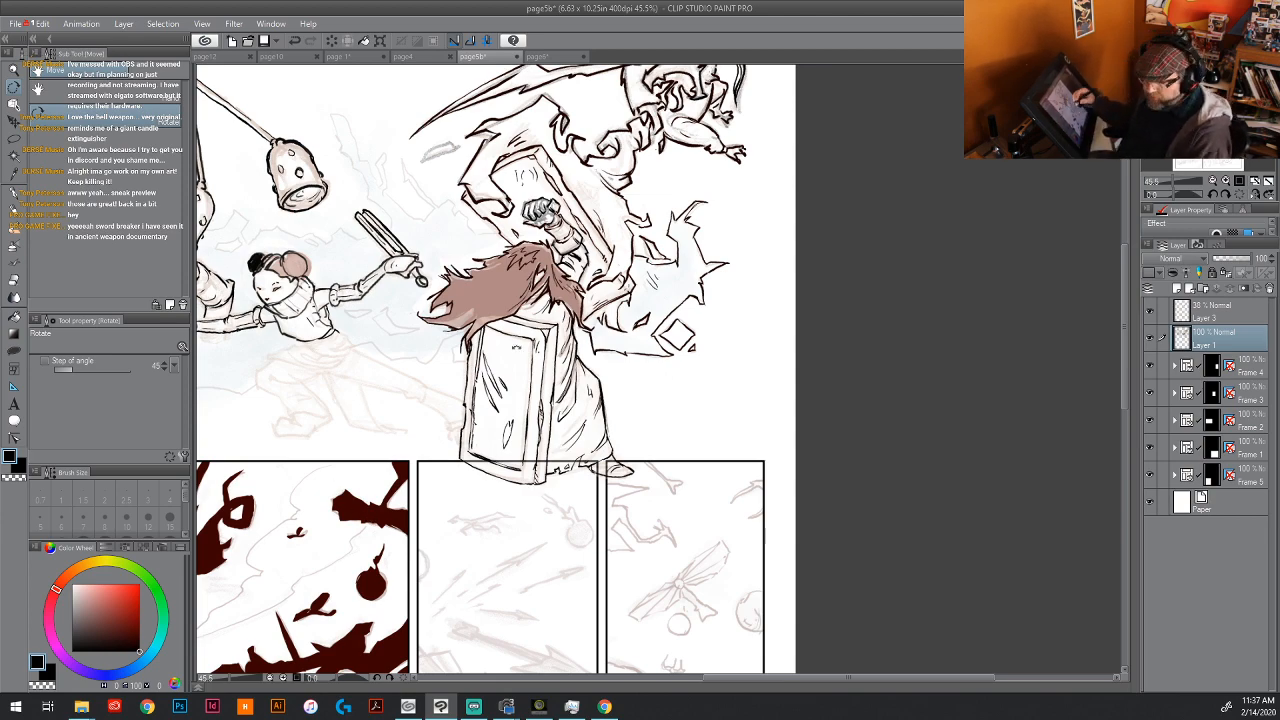
pyautogui.moveTo(538, 375); pyautogui.dragTo(436, 392)
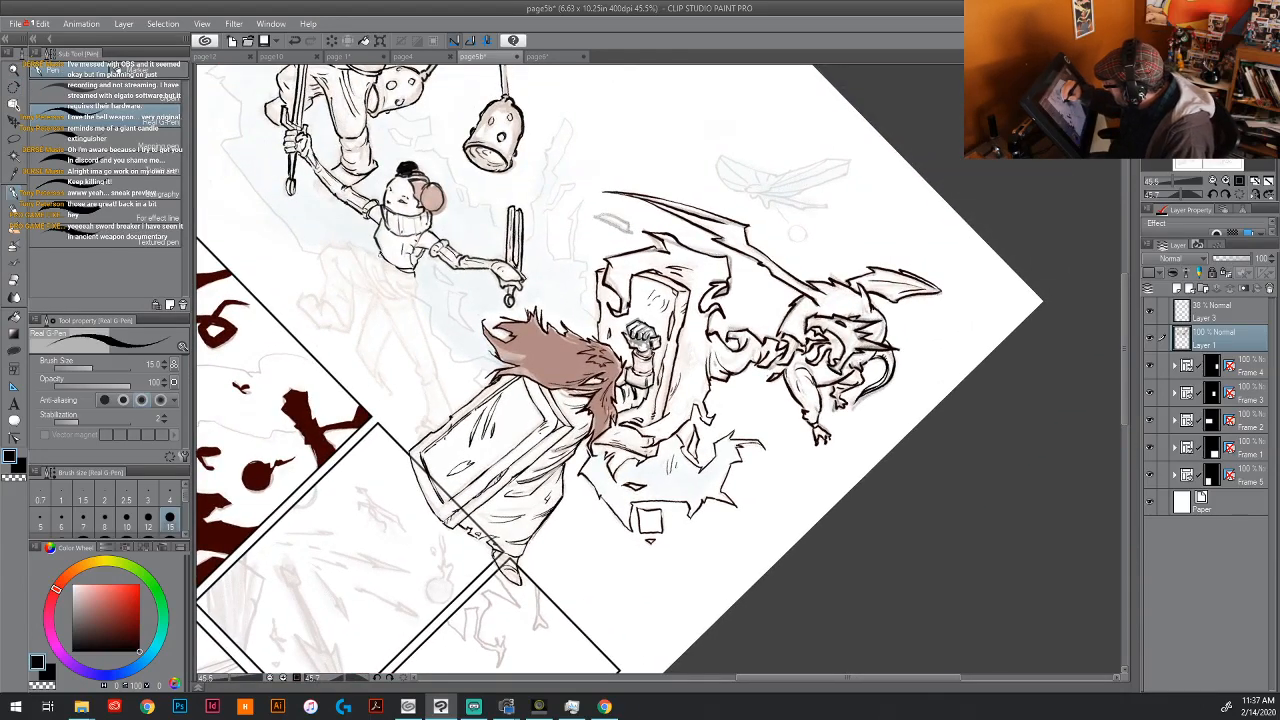
pyautogui.moveTo(377, 252)
pyautogui.mouseDown()
pyautogui.moveTo(402, 299)
pyautogui.moveTo(384, 281)
pyautogui.moveTo(406, 294)
pyautogui.moveTo(414, 279)
pyautogui.moveTo(384, 262)
pyautogui.mouseUp()
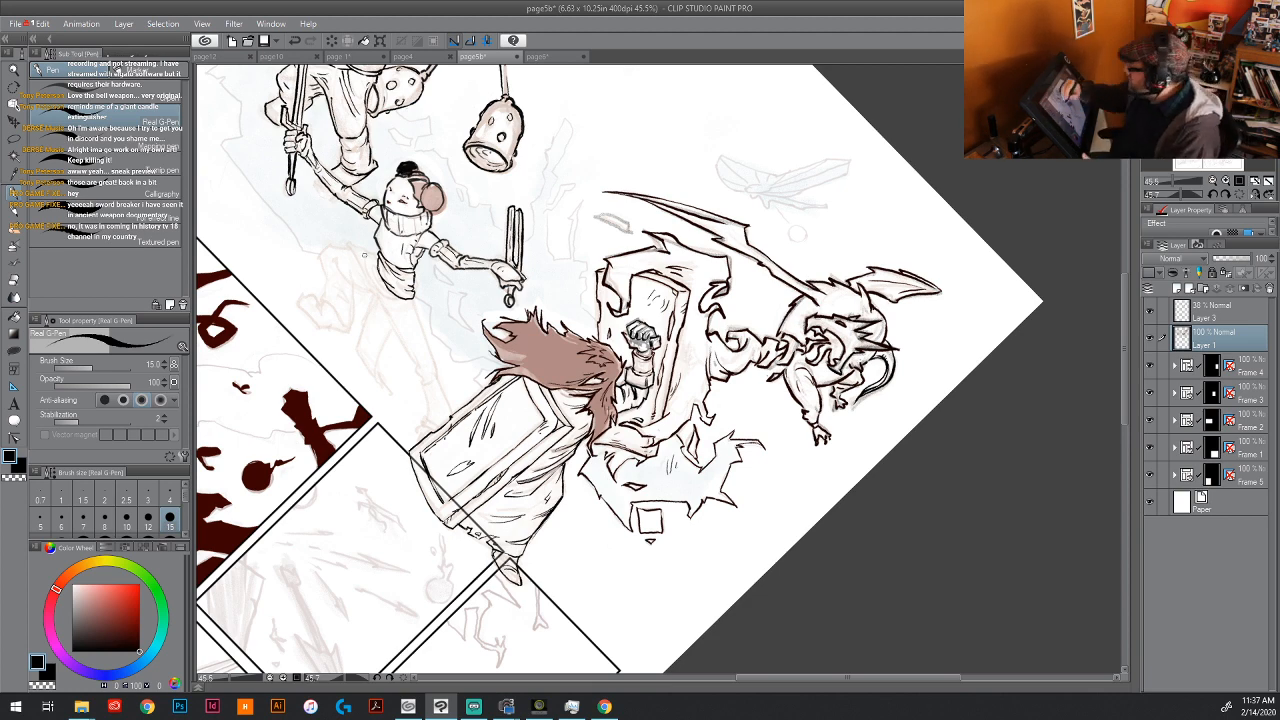
# Step: Look at the comic pages page 1 and page4, and return to page5b
pyautogui.click(338, 57)
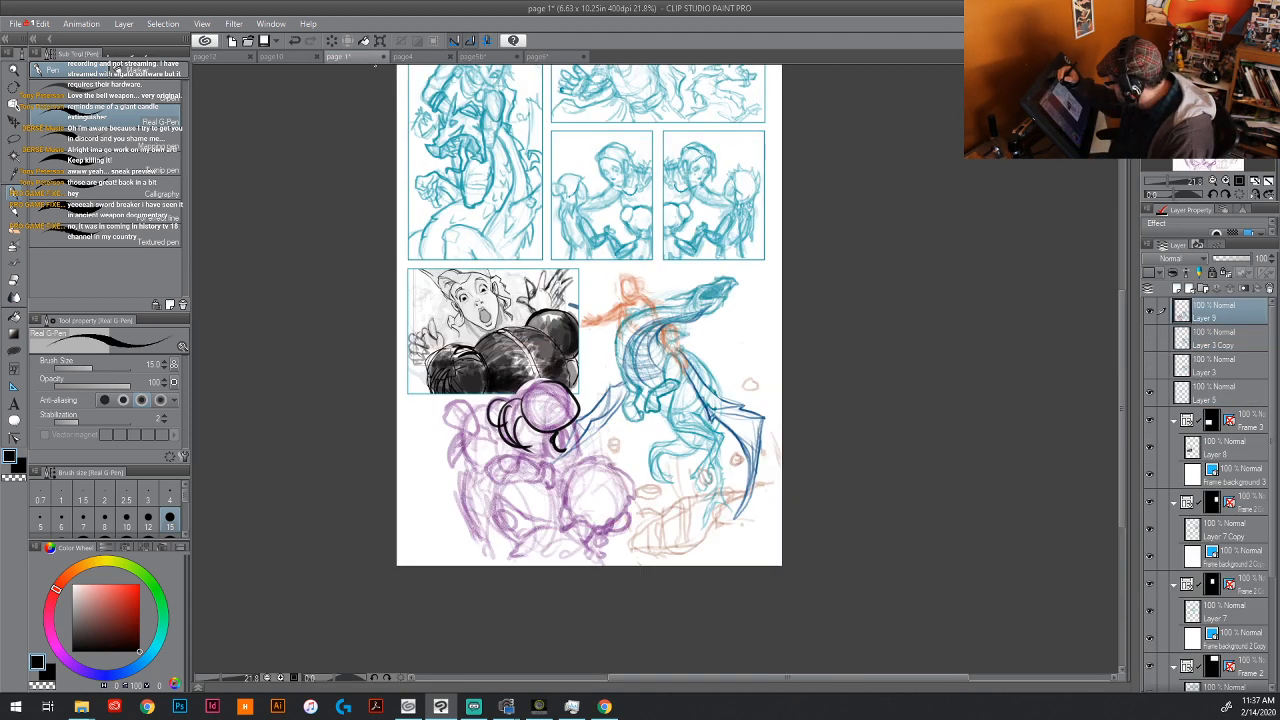
pyautogui.click(420, 58)
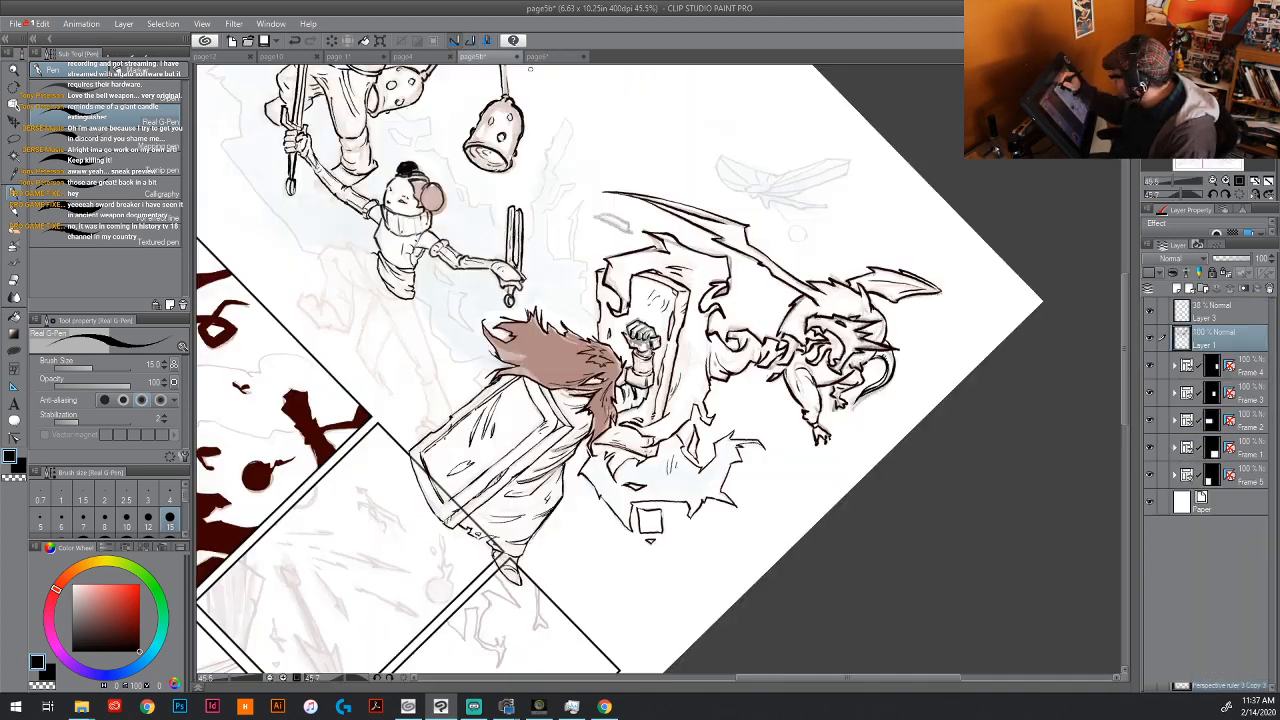
pyautogui.click(475, 57)
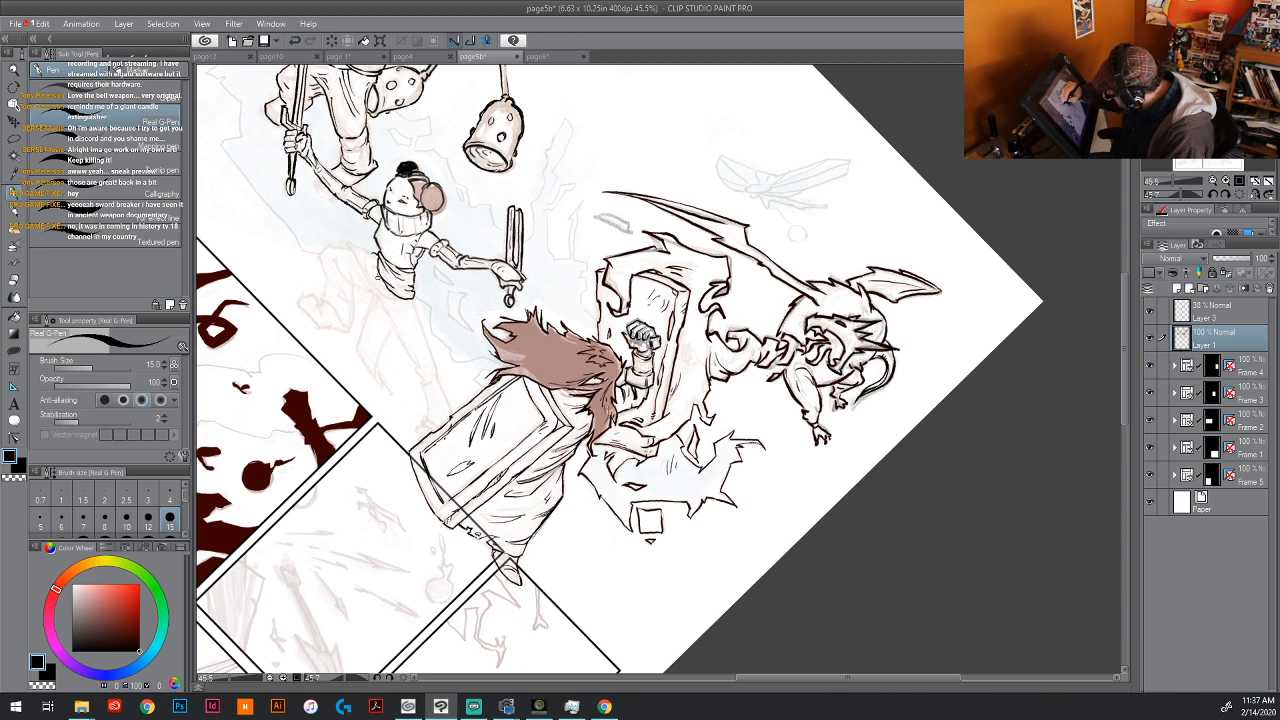
# Step: Ink the wrapped folds around the character's hips and the straight leg down to the foot on the coffin-like box
pyautogui.moveTo(378, 283)
pyautogui.mouseDown()
pyautogui.moveTo(387, 315)
pyautogui.moveTo(406, 316)
pyautogui.moveTo(401, 298)
pyautogui.mouseUp()
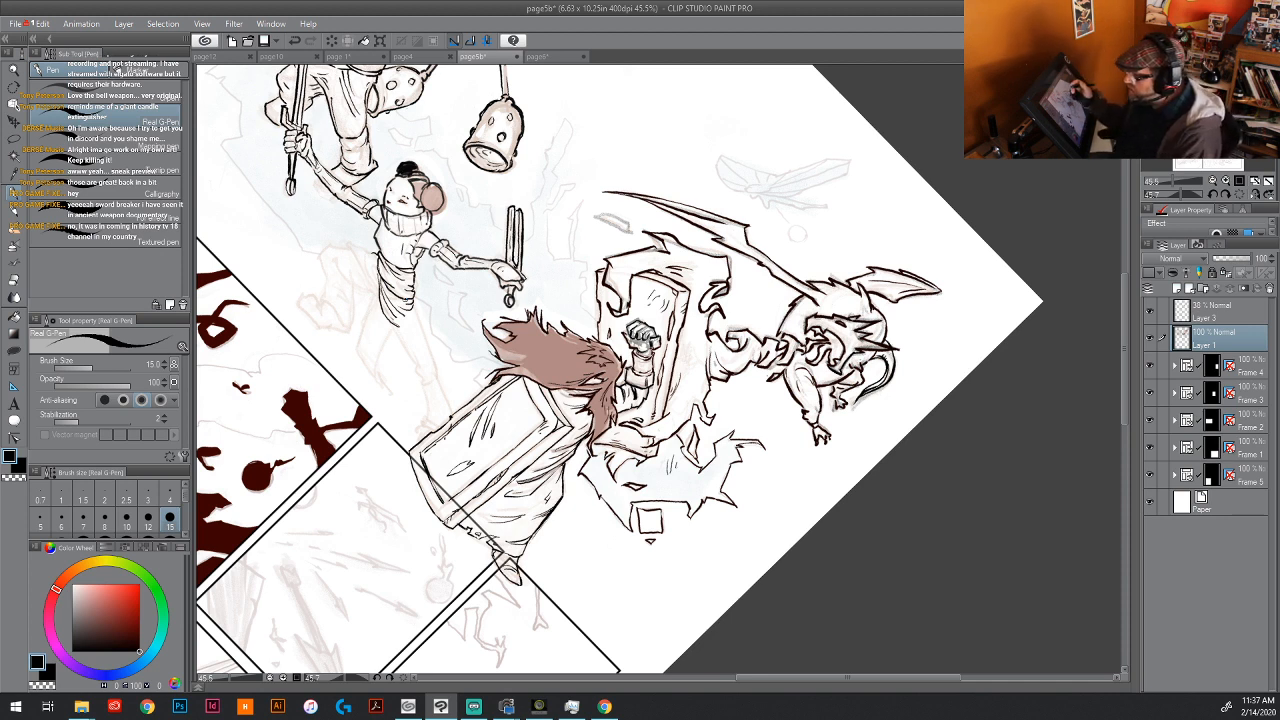
pyautogui.moveTo(396, 330)
pyautogui.mouseDown()
pyautogui.moveTo(418, 318)
pyautogui.moveTo(413, 278)
pyautogui.moveTo(382, 273)
pyautogui.moveTo(403, 289)
pyautogui.moveTo(360, 256)
pyautogui.moveTo(378, 262)
pyautogui.mouseUp()
pyautogui.hotkey('ctrl', 'z')
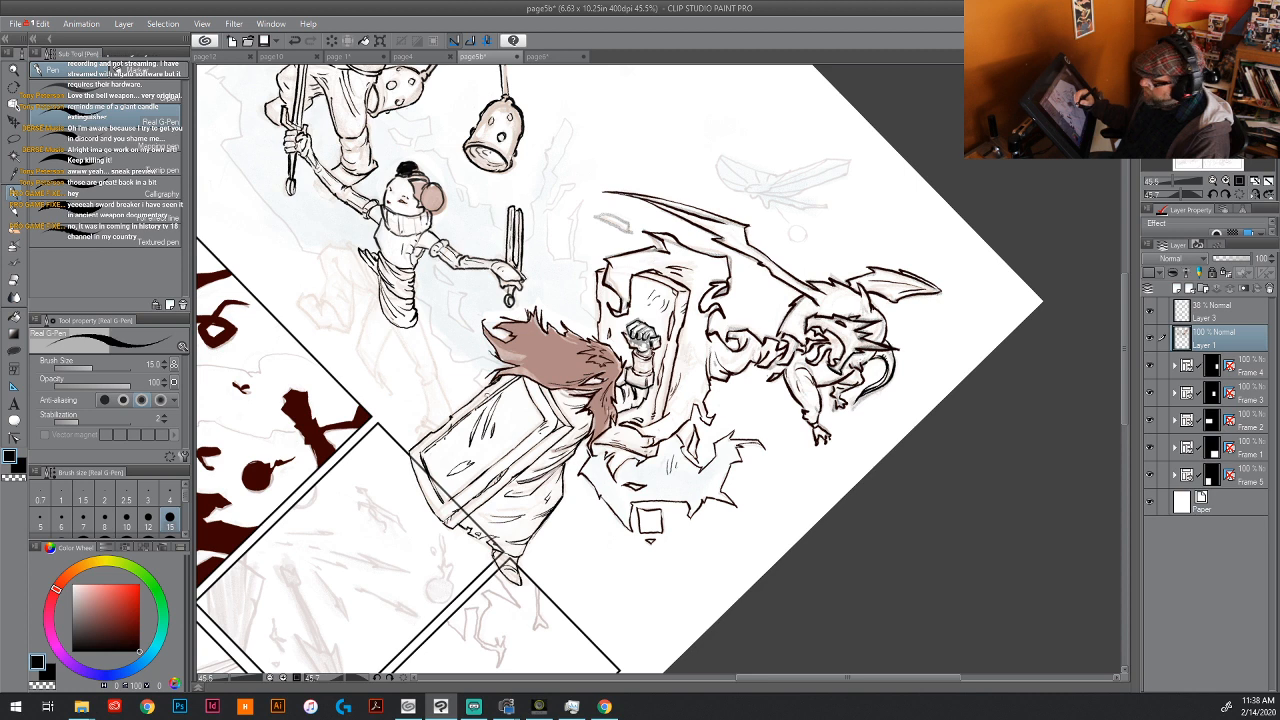
pyautogui.moveTo(398, 340)
pyautogui.mouseDown()
pyautogui.moveTo(422, 372)
pyautogui.moveTo(420, 327)
pyautogui.moveTo(420, 382)
pyautogui.moveTo(426, 355)
pyautogui.moveTo(435, 378)
pyautogui.moveTo(419, 380)
pyautogui.moveTo(451, 413)
pyautogui.mouseUp()
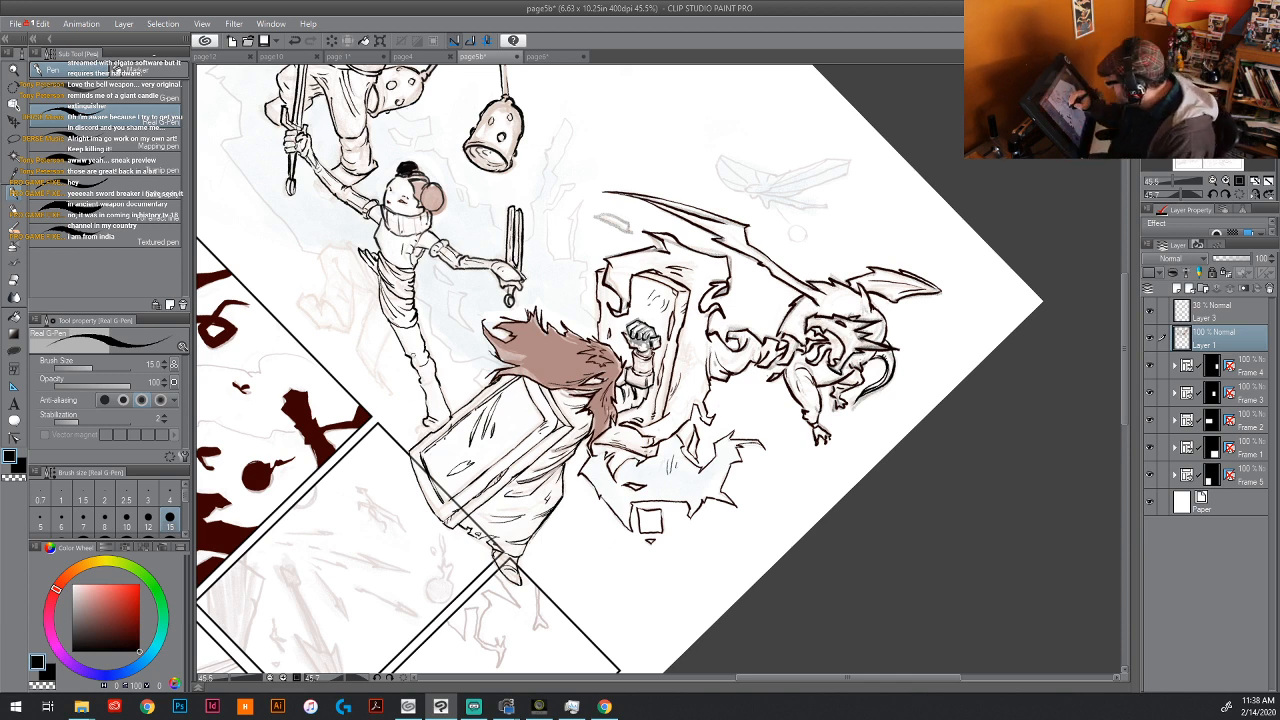
pyautogui.moveTo(407, 359); pyautogui.dragTo(423, 331)
pyautogui.moveTo(405, 342); pyautogui.dragTo(420, 319)
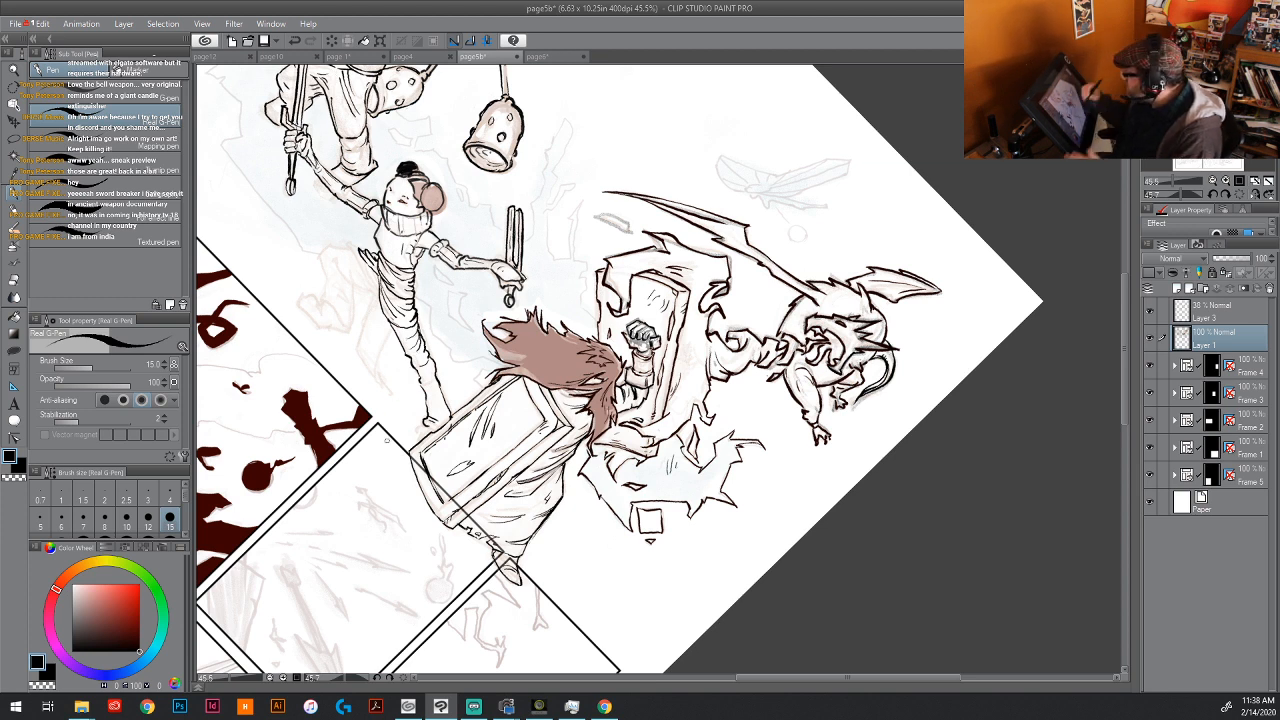
# Step: Ink the character's raised, bent leg, and add fold lines and foot detail to the straight leg
pyautogui.moveTo(380, 302)
pyautogui.mouseDown()
pyautogui.moveTo(331, 255)
pyautogui.moveTo(349, 285)
pyautogui.moveTo(320, 310)
pyautogui.moveTo(354, 336)
pyautogui.moveTo(348, 300)
pyautogui.mouseUp()
pyautogui.moveTo(354, 280)
pyautogui.mouseDown()
pyautogui.moveTo(346, 294)
pyautogui.moveTo(324, 282)
pyautogui.moveTo(318, 246)
pyautogui.moveTo(356, 252)
pyautogui.moveTo(356, 288)
pyautogui.mouseUp()
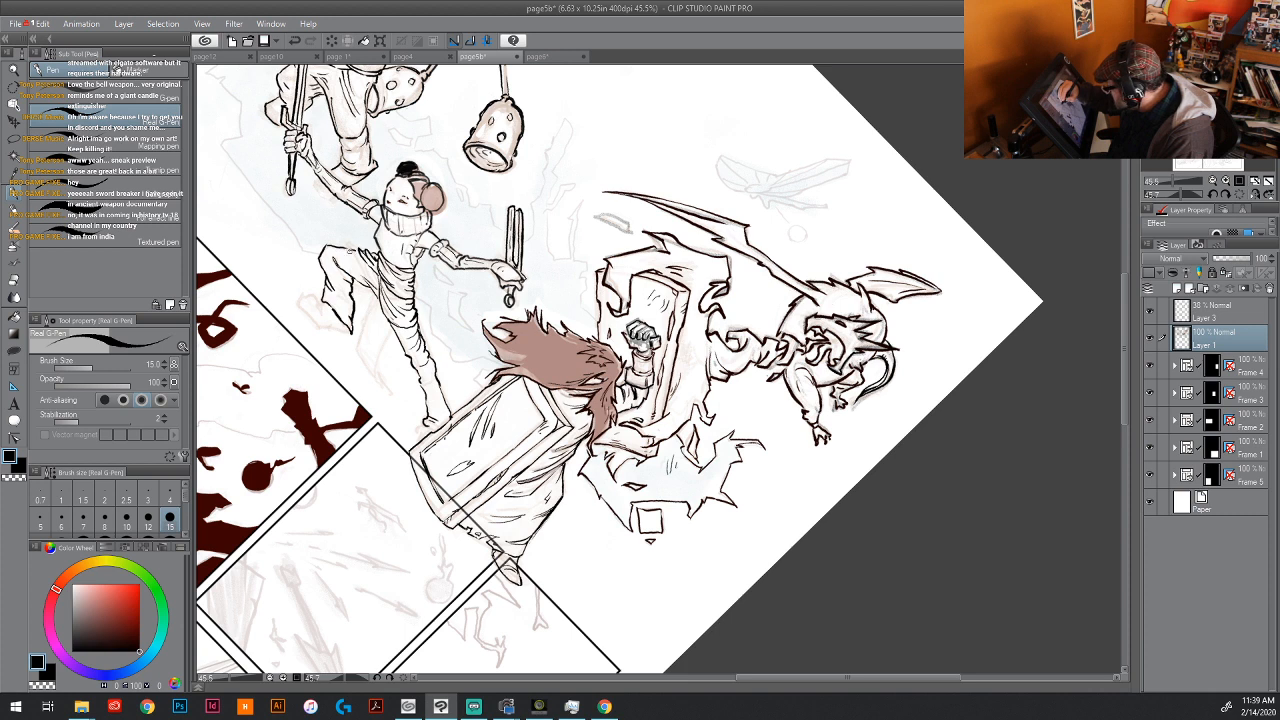
pyautogui.moveTo(348, 250); pyautogui.dragTo(358, 254)
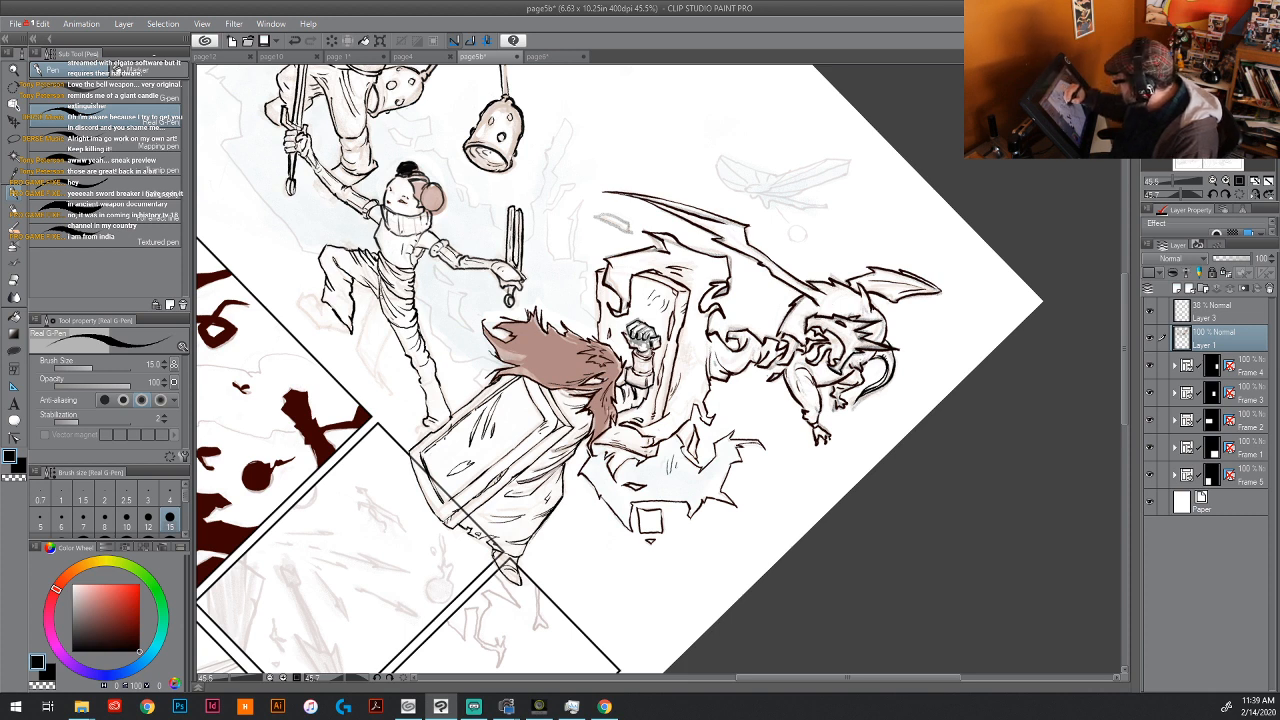
pyautogui.moveTo(392, 326); pyautogui.dragTo(408, 338)
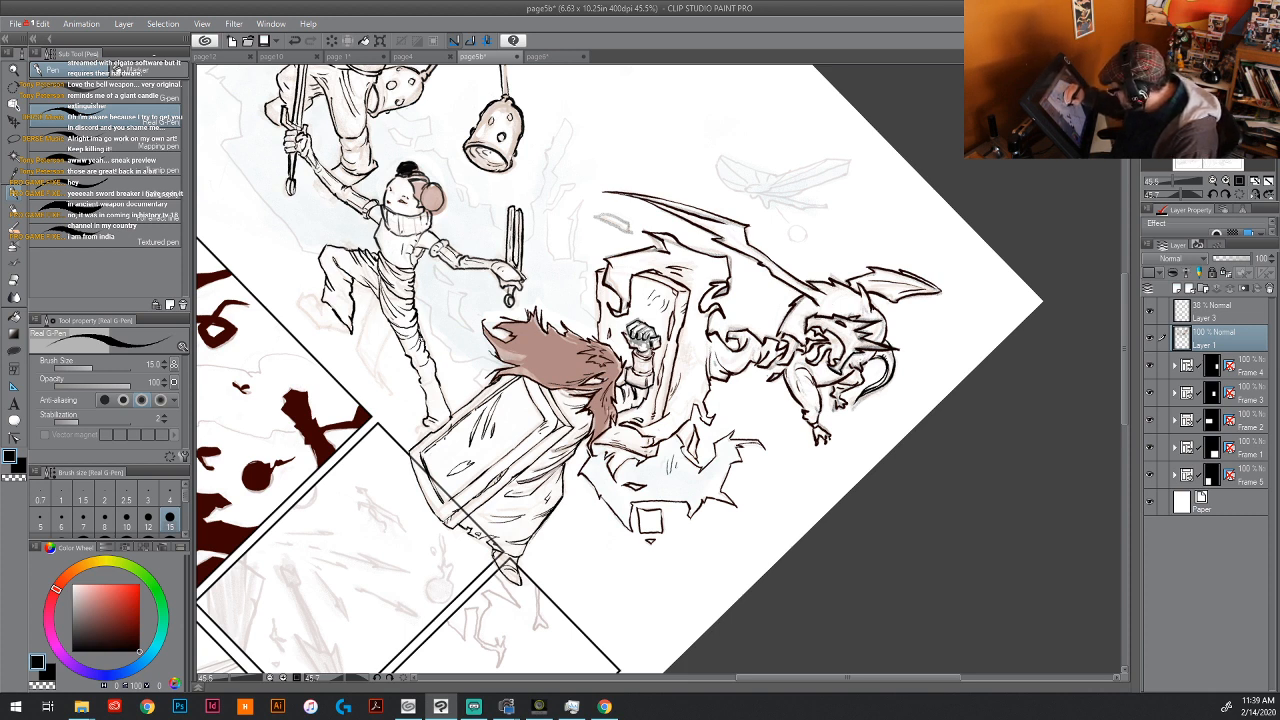
pyautogui.moveTo(427, 423)
pyautogui.mouseDown()
pyautogui.moveTo(416, 432)
pyautogui.moveTo(426, 436)
pyautogui.mouseUp()
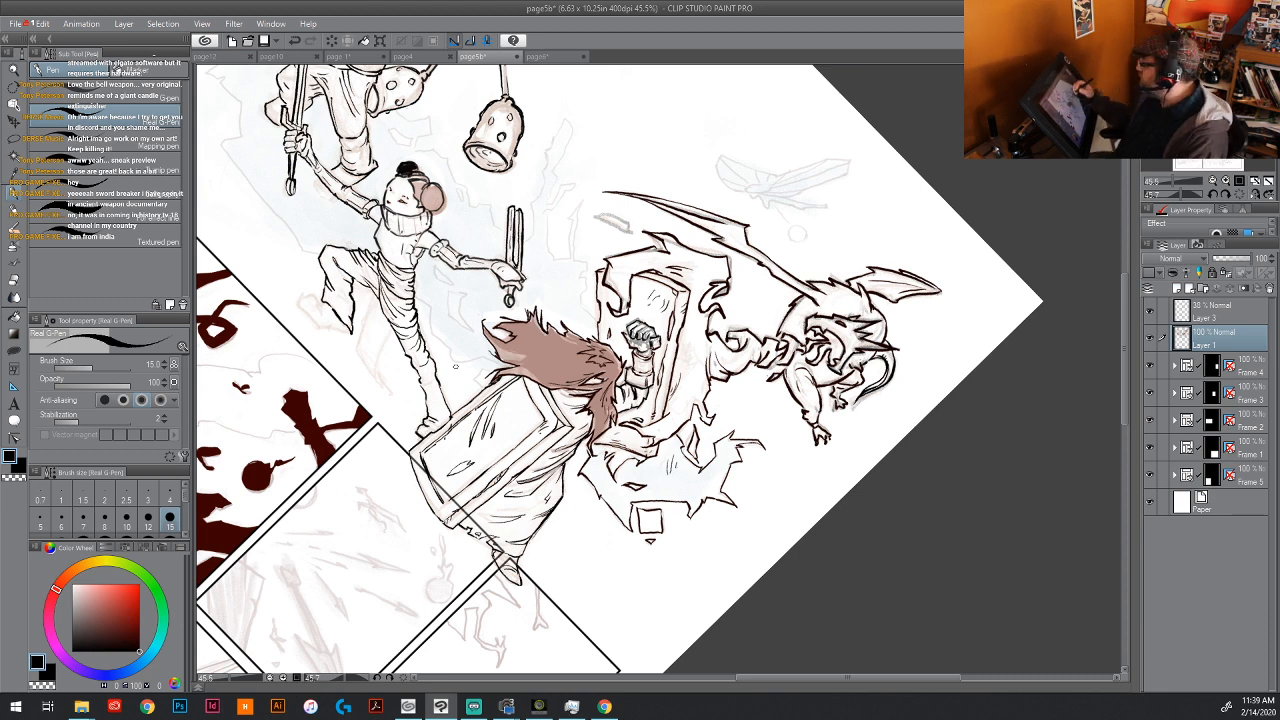
pyautogui.moveTo(422, 382)
pyautogui.mouseDown()
pyautogui.moveTo(436, 370)
pyautogui.moveTo(440, 406)
pyautogui.mouseUp()
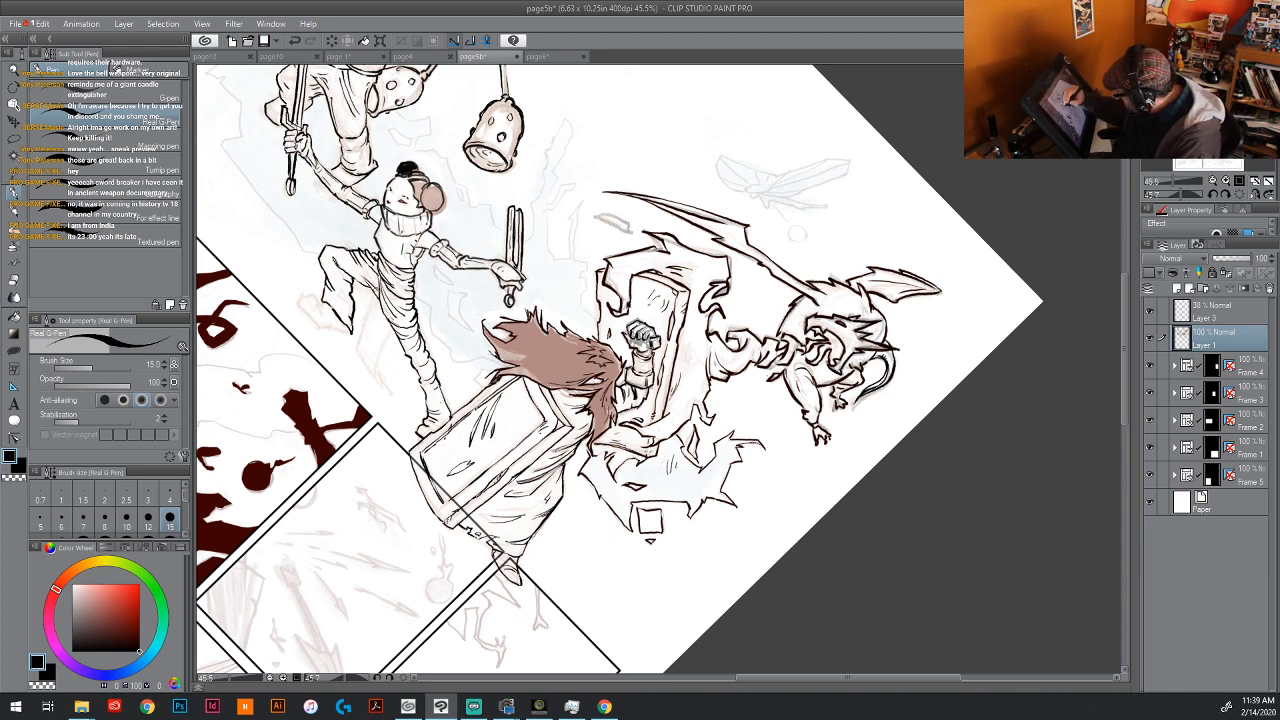
# Step: Ink the pointed cloth hanging between the character's legs and the foot of the bent leg
pyautogui.moveTo(374, 292)
pyautogui.mouseDown()
pyautogui.moveTo(358, 360)
pyautogui.moveTo(393, 360)
pyautogui.moveTo(366, 345)
pyautogui.moveTo(371, 327)
pyautogui.mouseUp()
pyautogui.moveTo(378, 299)
pyautogui.mouseDown()
pyautogui.moveTo(369, 323)
pyautogui.moveTo(378, 315)
pyautogui.mouseUp()
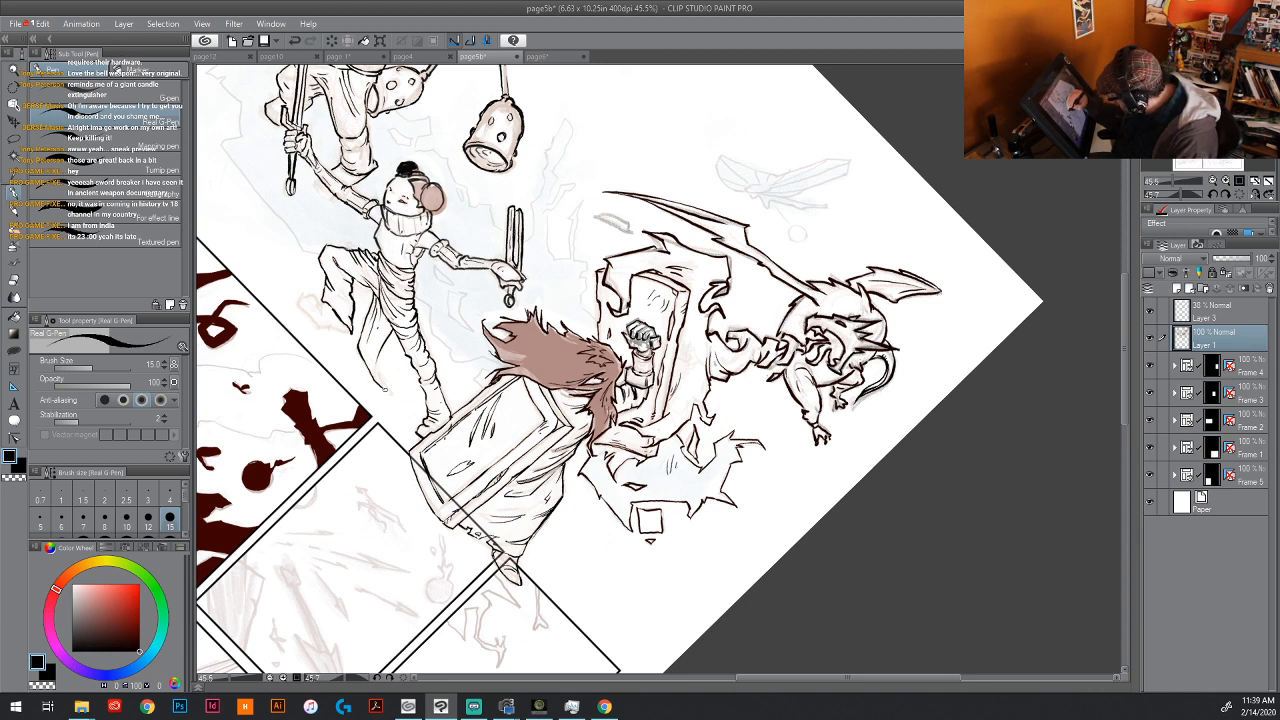
pyautogui.moveTo(375, 366)
pyautogui.mouseDown()
pyautogui.moveTo(396, 400)
pyautogui.moveTo(371, 362)
pyautogui.moveTo(385, 330)
pyautogui.mouseUp()
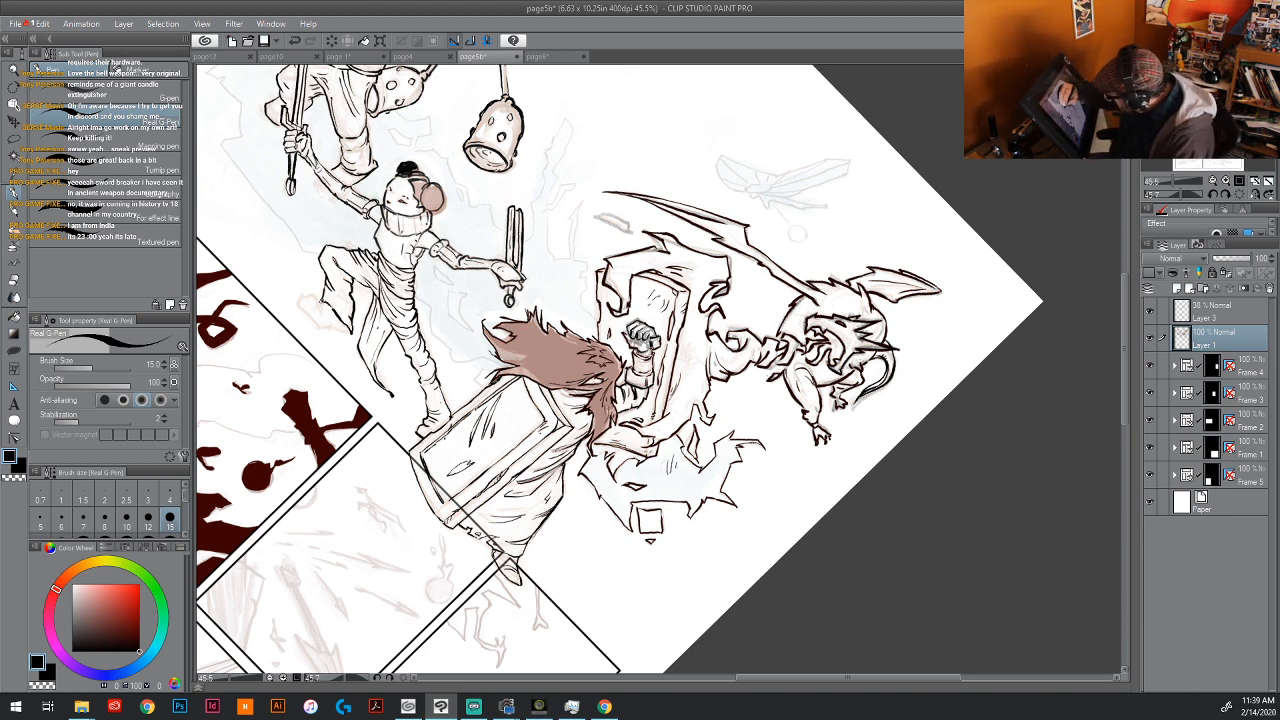
pyautogui.moveTo(322, 302)
pyautogui.mouseDown()
pyautogui.moveTo(300, 294)
pyautogui.moveTo(315, 320)
pyautogui.moveTo(298, 294)
pyautogui.mouseUp()
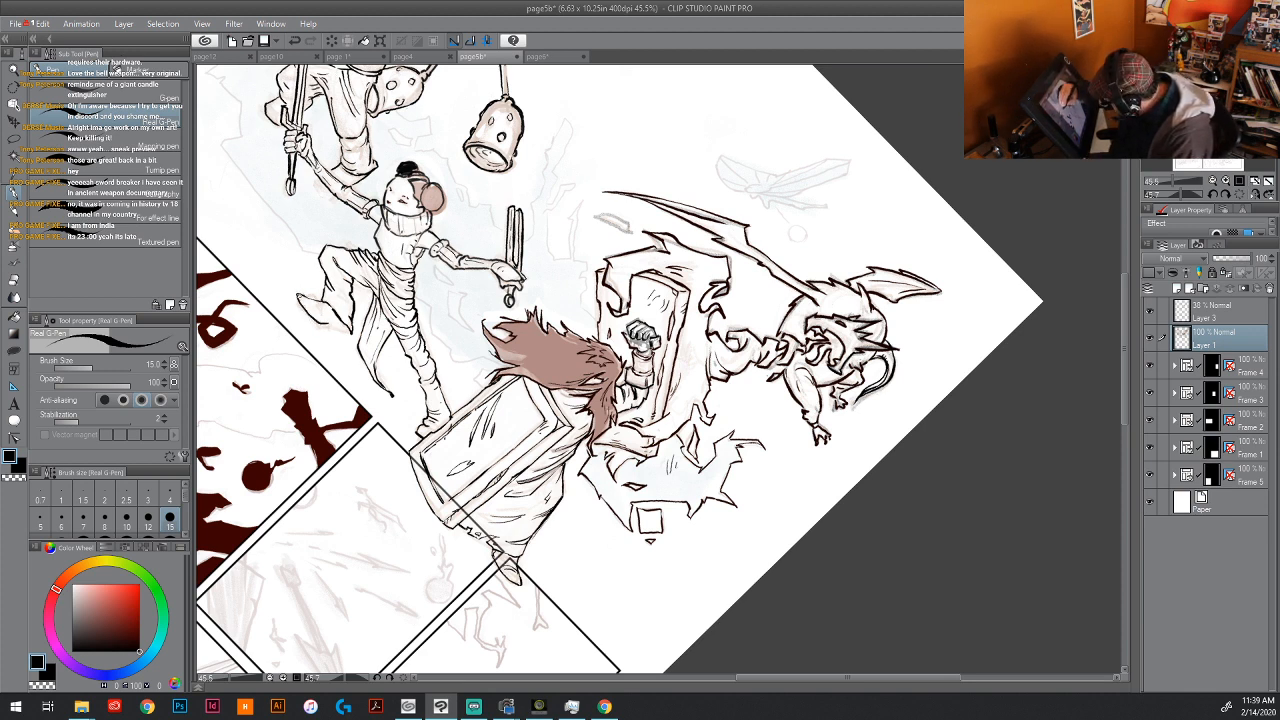
pyautogui.moveTo(347, 329); pyautogui.dragTo(305, 297)
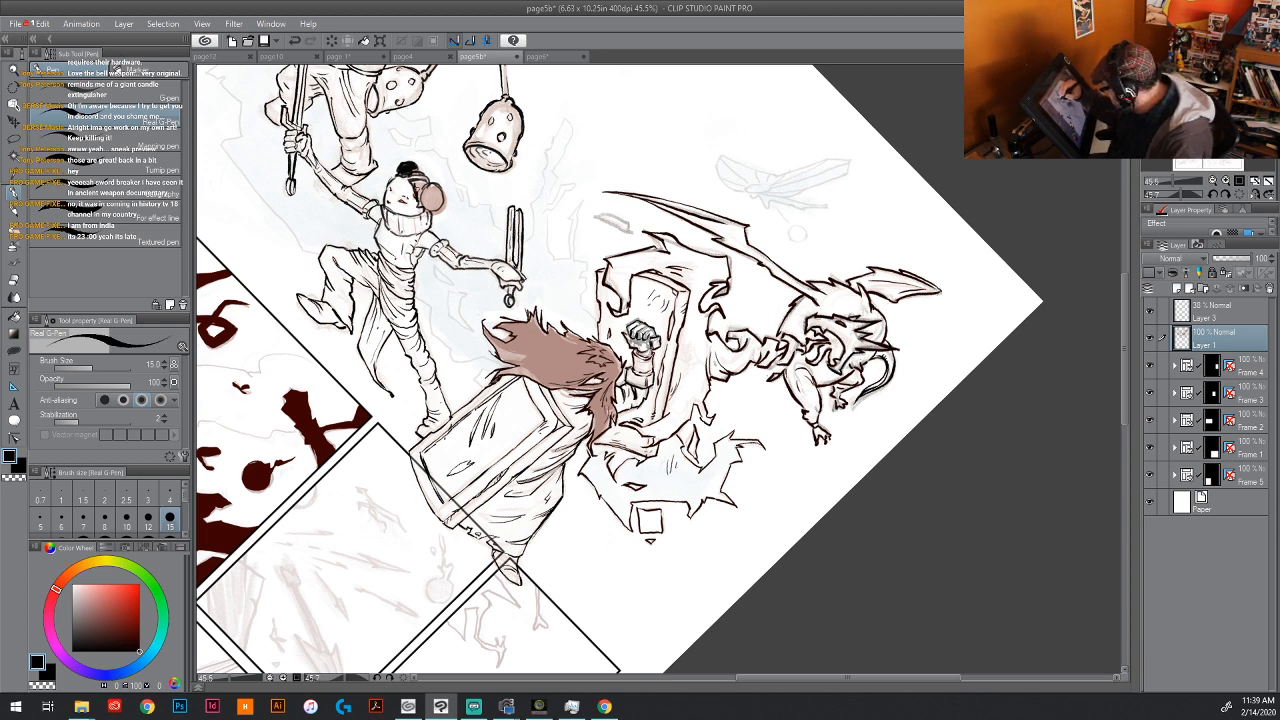
# Step: Fill the character's large side hair bun with black ink, and add wrap lines to the straight lower leg
pyautogui.moveTo(422, 210); pyautogui.dragTo(440, 186)
pyautogui.moveTo(434, 206); pyautogui.dragTo(443, 188)
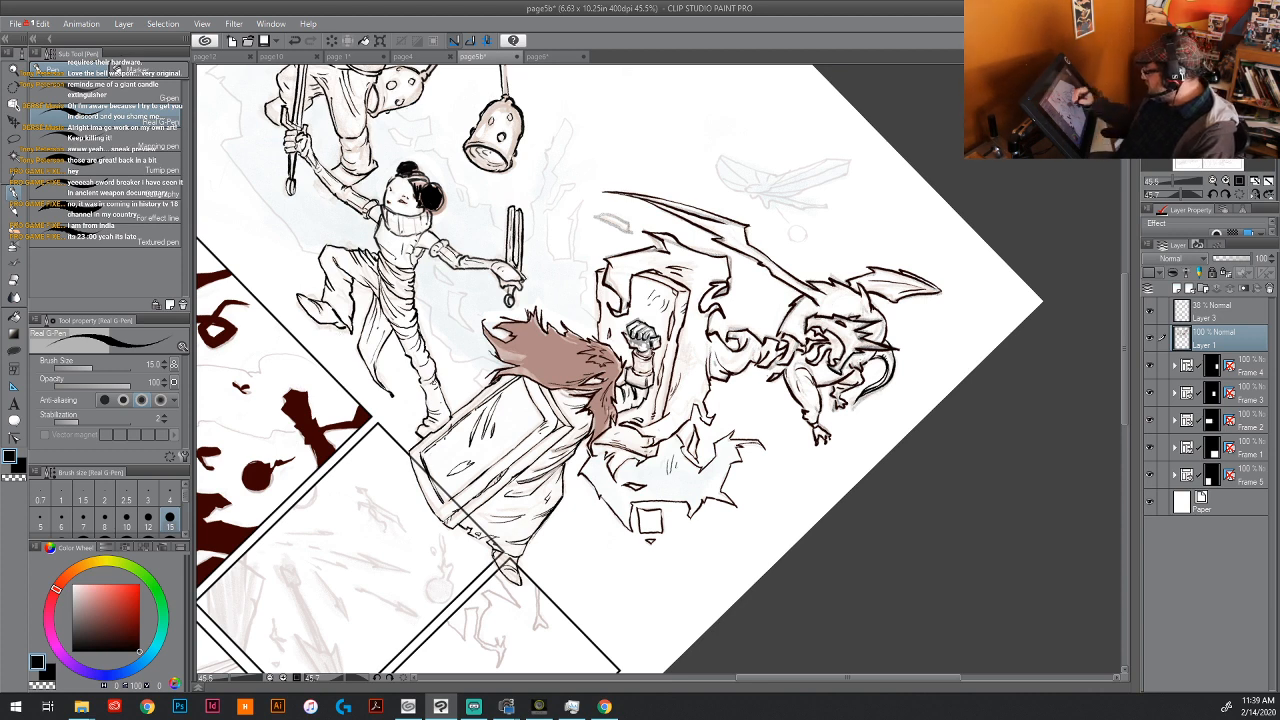
pyautogui.moveTo(421, 392); pyautogui.dragTo(431, 386)
pyautogui.moveTo(421, 390); pyautogui.dragTo(436, 382)
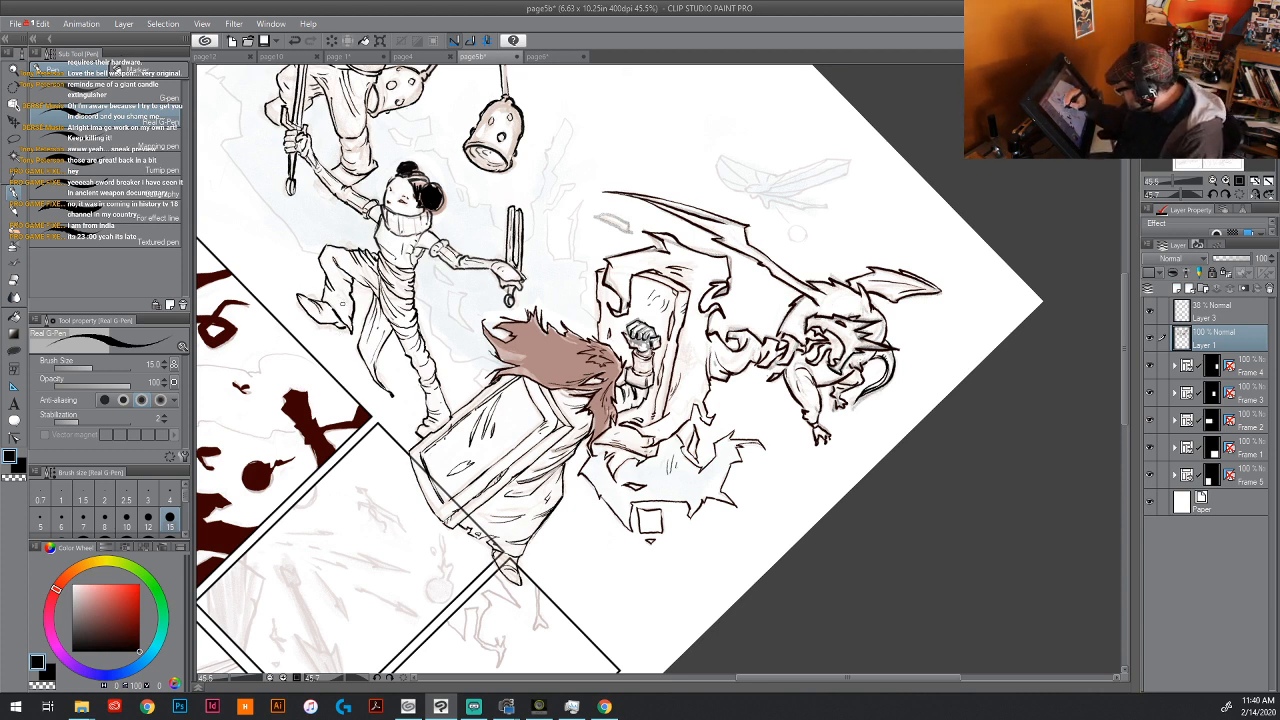
# Step: Add a line to the character's bent leg, and outline the small flying winged creature with its wings, body and the round ball beside it
pyautogui.moveTo(336, 310); pyautogui.dragTo(350, 298)
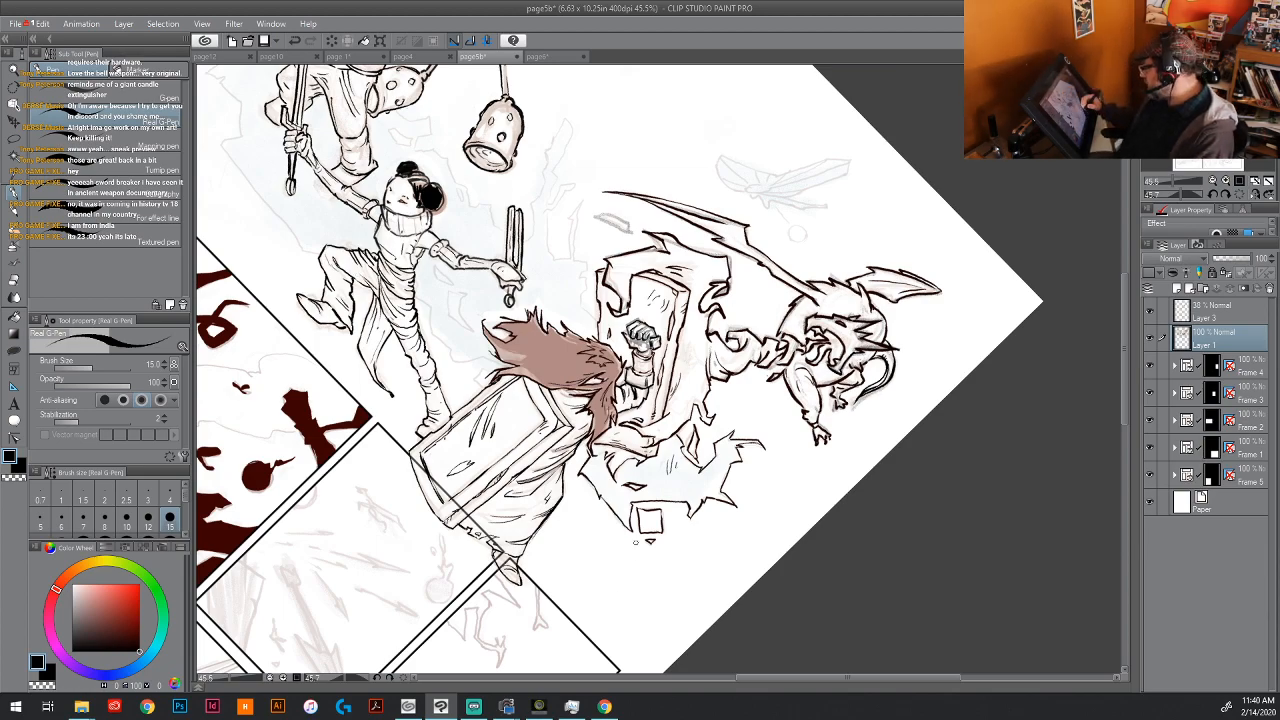
pyautogui.hotkey('shift', 'space')
pyautogui.moveTo(326, 412); pyautogui.dragTo(653, 534)
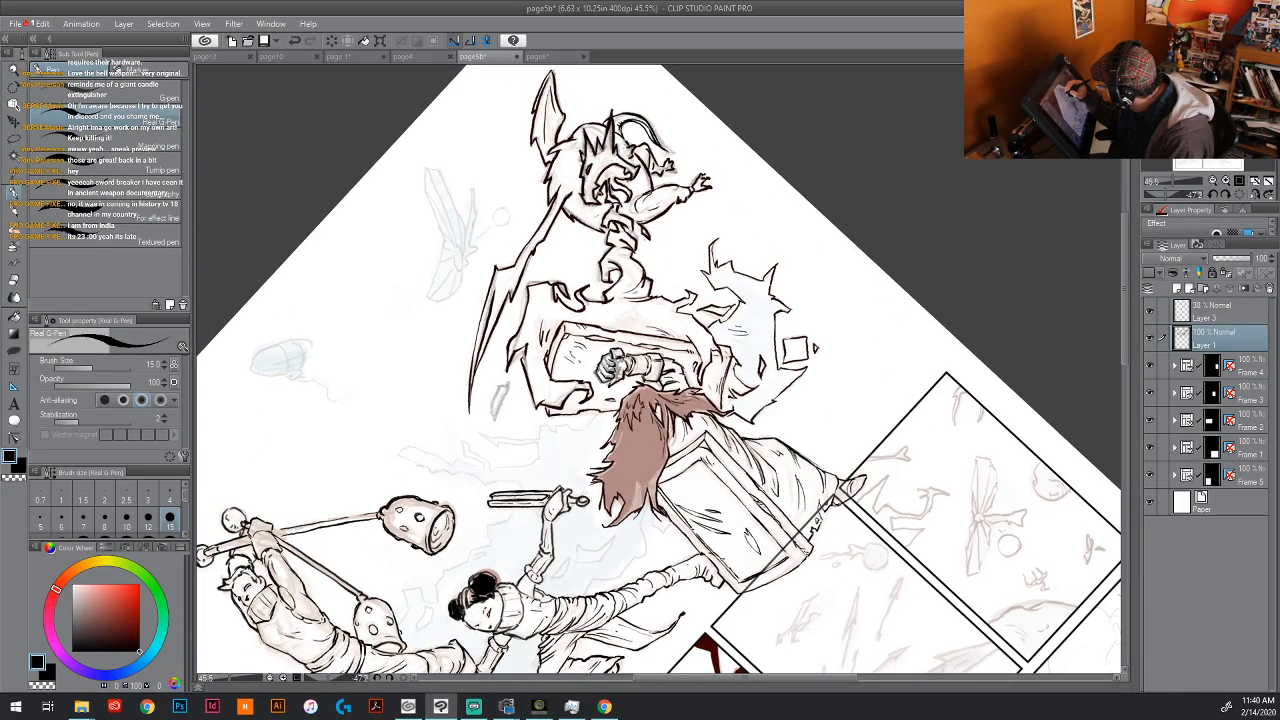
pyautogui.moveTo(452, 252)
pyautogui.mouseDown()
pyautogui.moveTo(460, 266)
pyautogui.moveTo(452, 246)
pyautogui.moveTo(436, 300)
pyautogui.moveTo(461, 269)
pyautogui.moveTo(426, 168)
pyautogui.mouseUp()
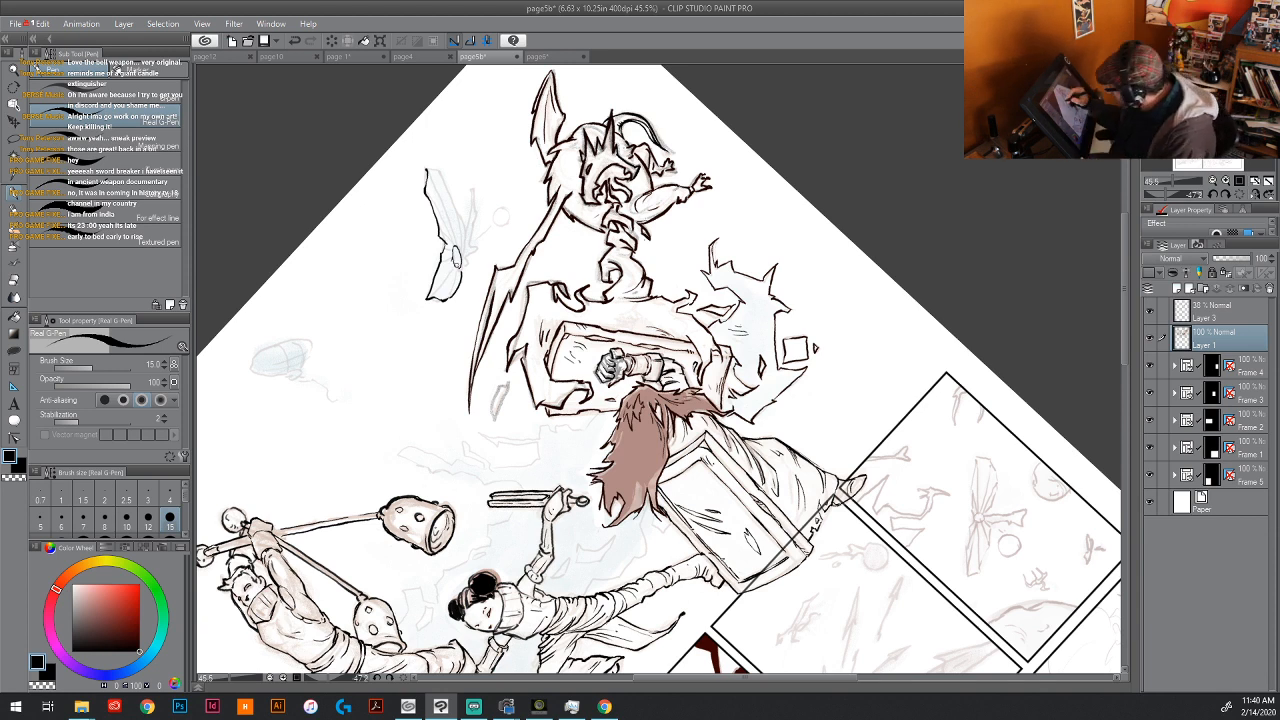
pyautogui.moveTo(455, 271); pyautogui.dragTo(431, 297)
pyautogui.moveTo(459, 271); pyautogui.dragTo(449, 289)
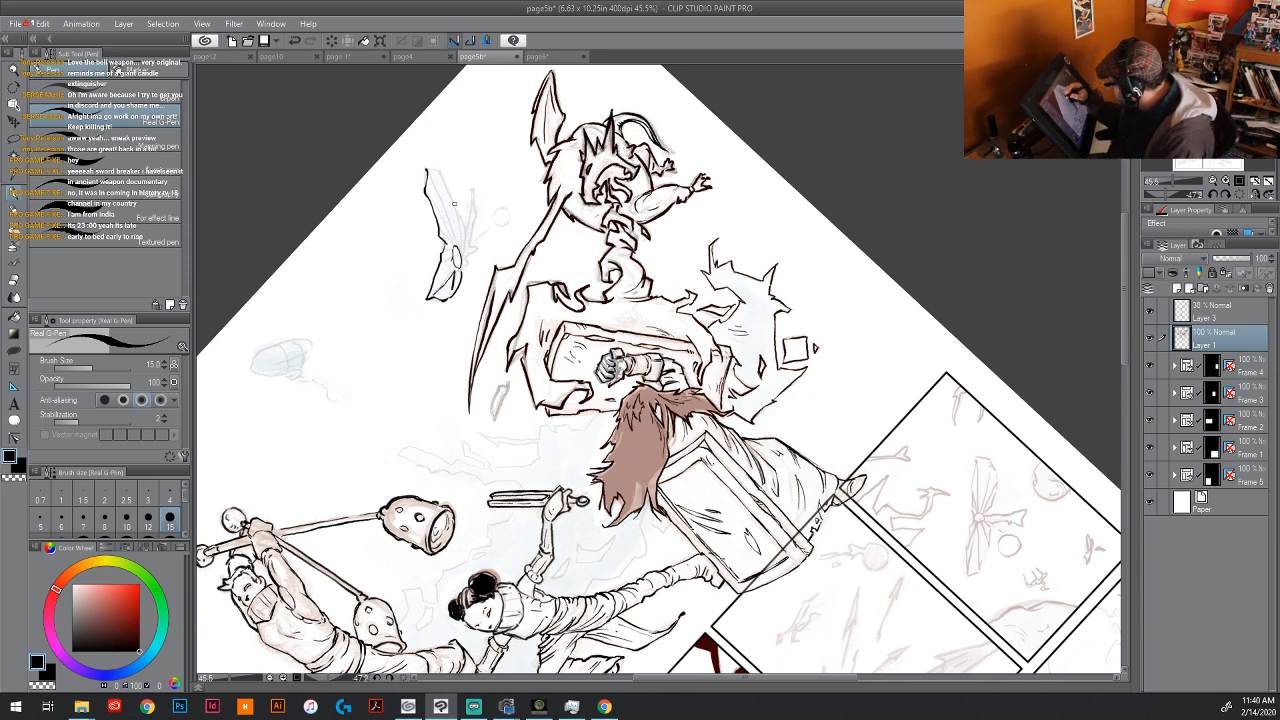
pyautogui.moveTo(426, 169); pyautogui.dragTo(450, 195)
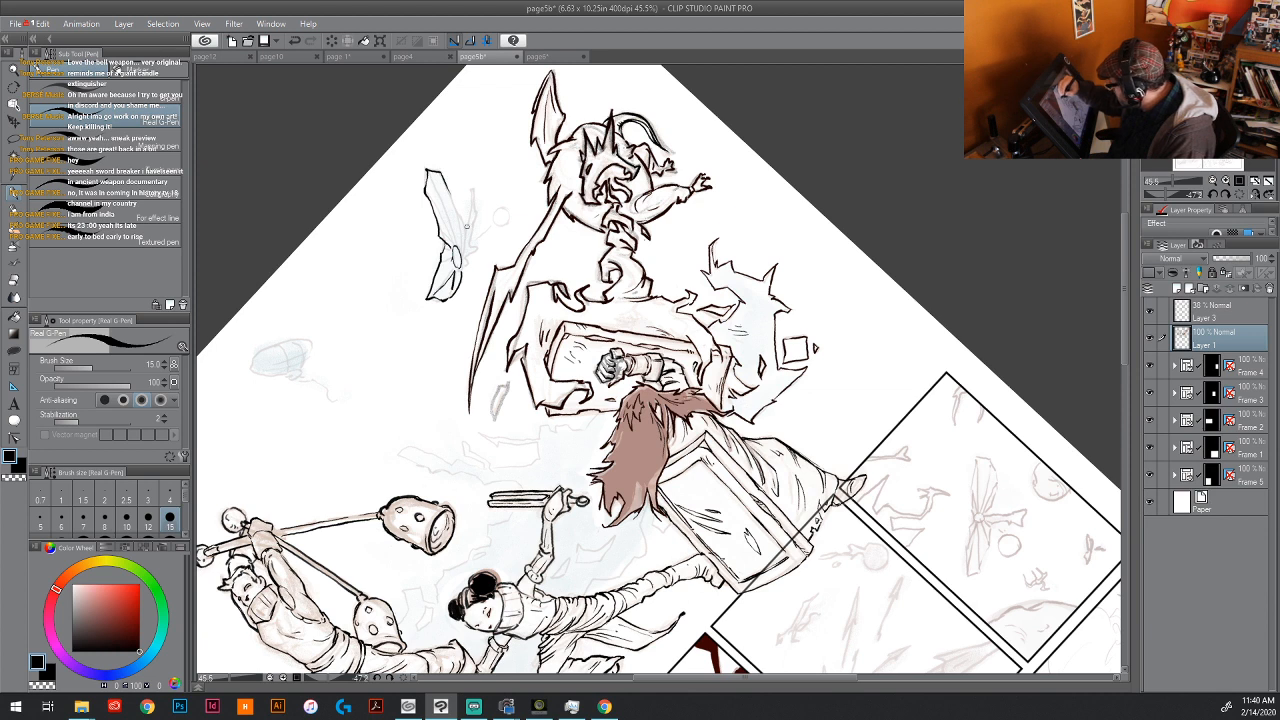
pyautogui.moveTo(465, 240)
pyautogui.mouseDown()
pyautogui.moveTo(448, 187)
pyautogui.moveTo(461, 236)
pyautogui.moveTo(457, 214)
pyautogui.mouseUp()
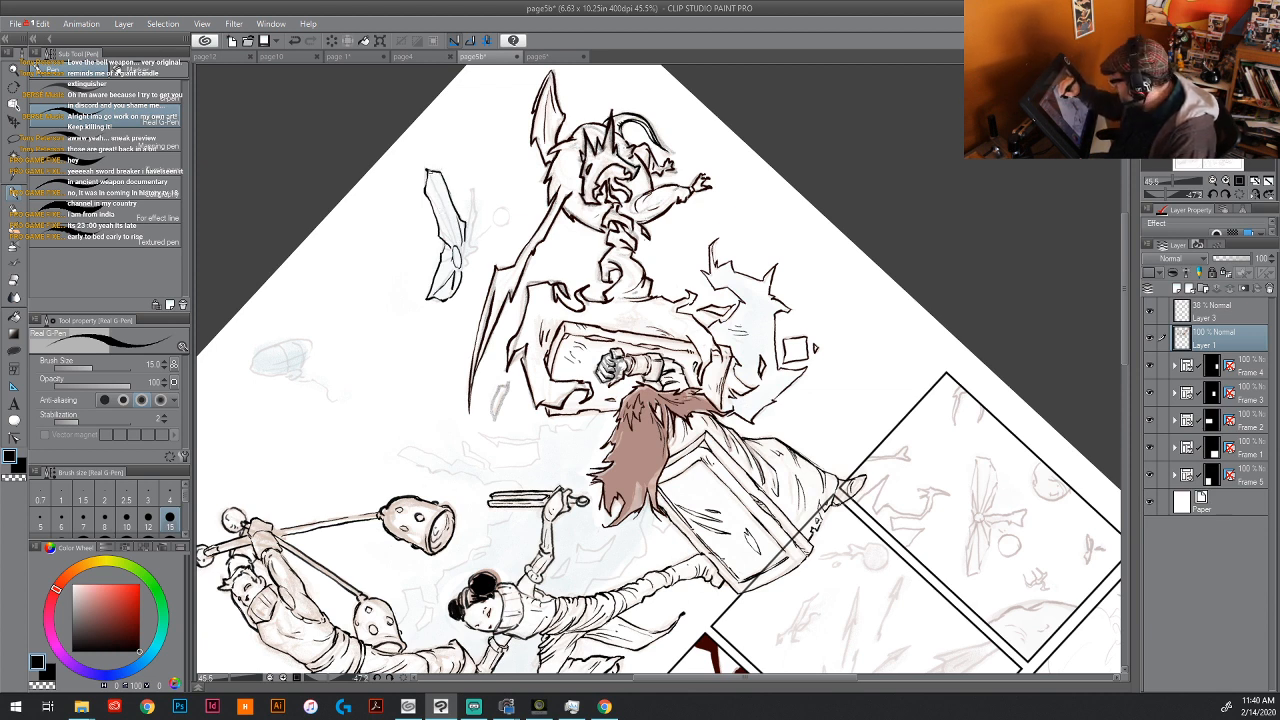
pyautogui.moveTo(424, 169); pyautogui.dragTo(458, 242)
pyautogui.moveTo(428, 200)
pyautogui.mouseDown()
pyautogui.moveTo(471, 259)
pyautogui.moveTo(473, 181)
pyautogui.moveTo(476, 237)
pyautogui.mouseUp()
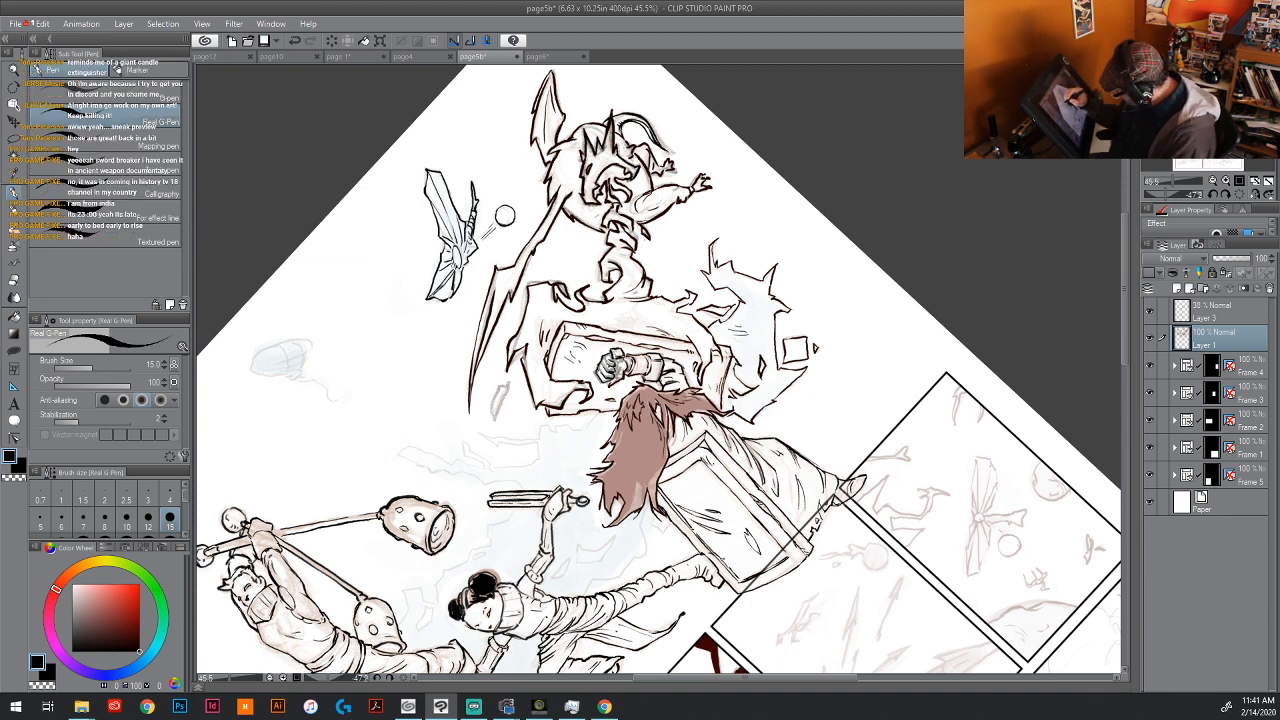
# Step: Add wing ribs and body detail to the small flying creature, and mark the round ball beside it
pyautogui.moveTo(457, 252)
pyautogui.mouseDown()
pyautogui.moveTo(439, 238)
pyautogui.moveTo(425, 177)
pyautogui.moveTo(458, 235)
pyautogui.mouseUp()
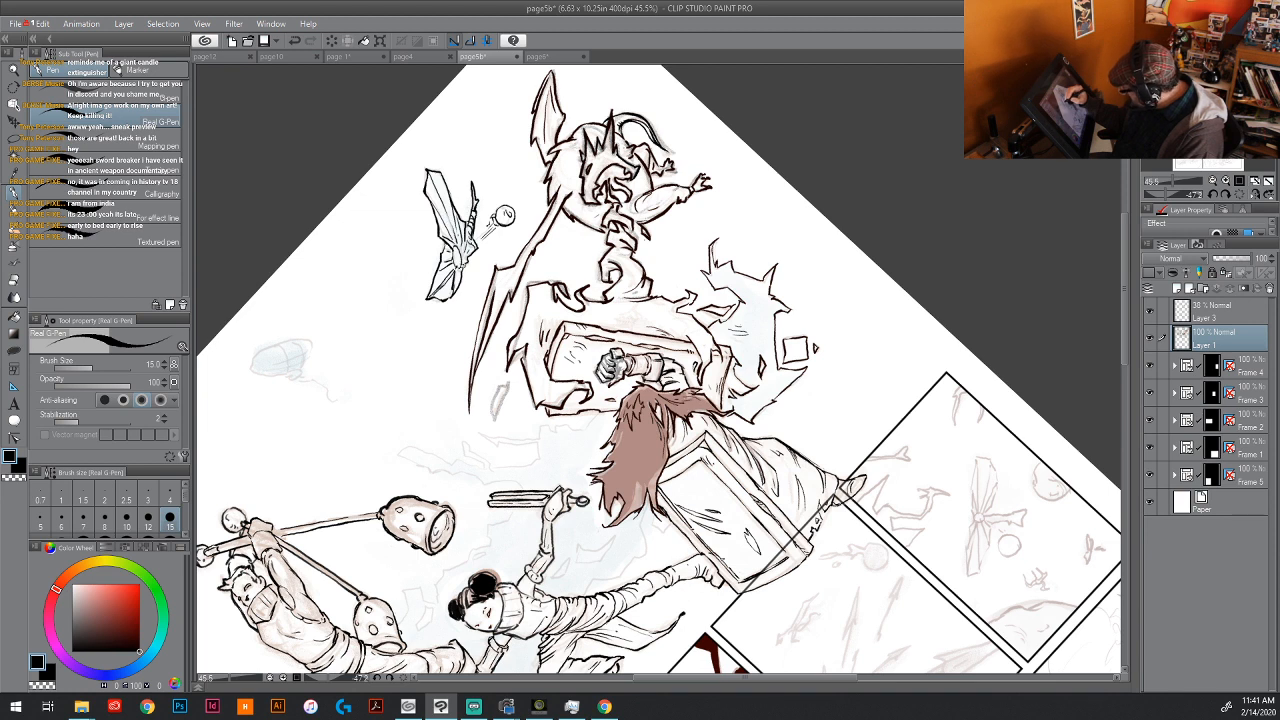
pyautogui.moveTo(452, 293); pyautogui.dragTo(442, 302)
pyautogui.moveTo(466, 260); pyautogui.dragTo(462, 269)
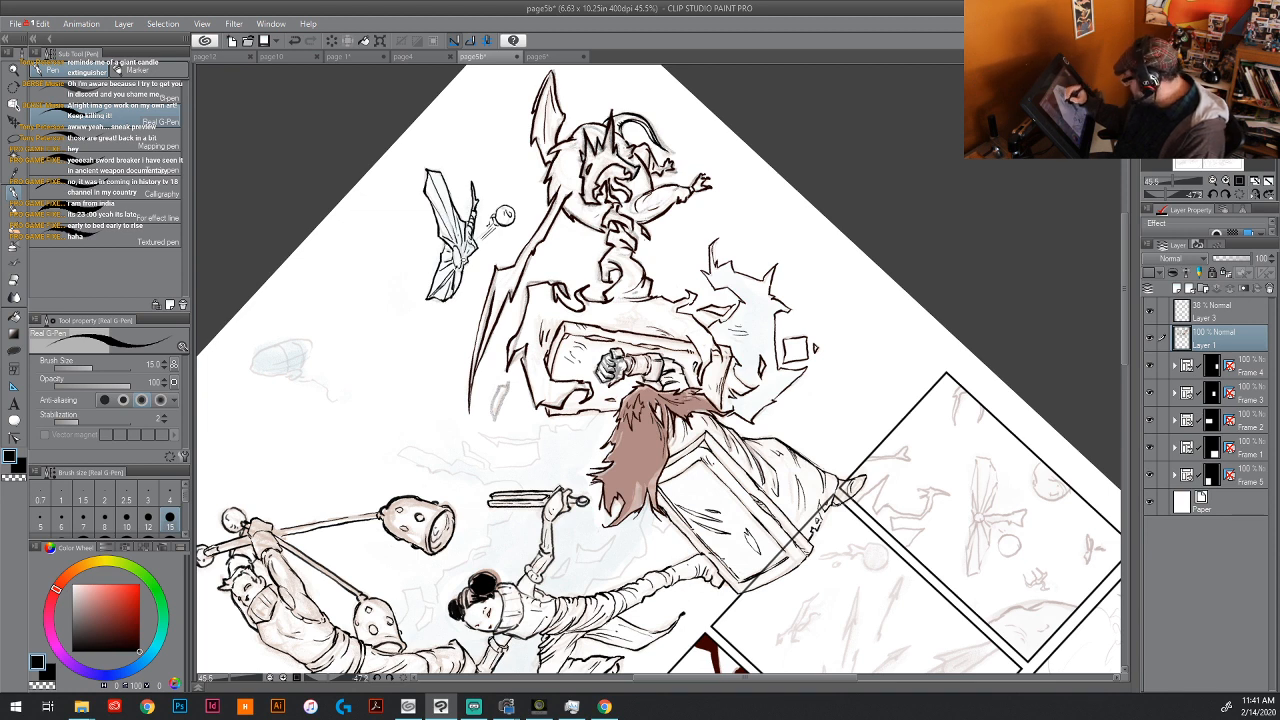
pyautogui.moveTo(428, 170); pyautogui.dragTo(438, 192)
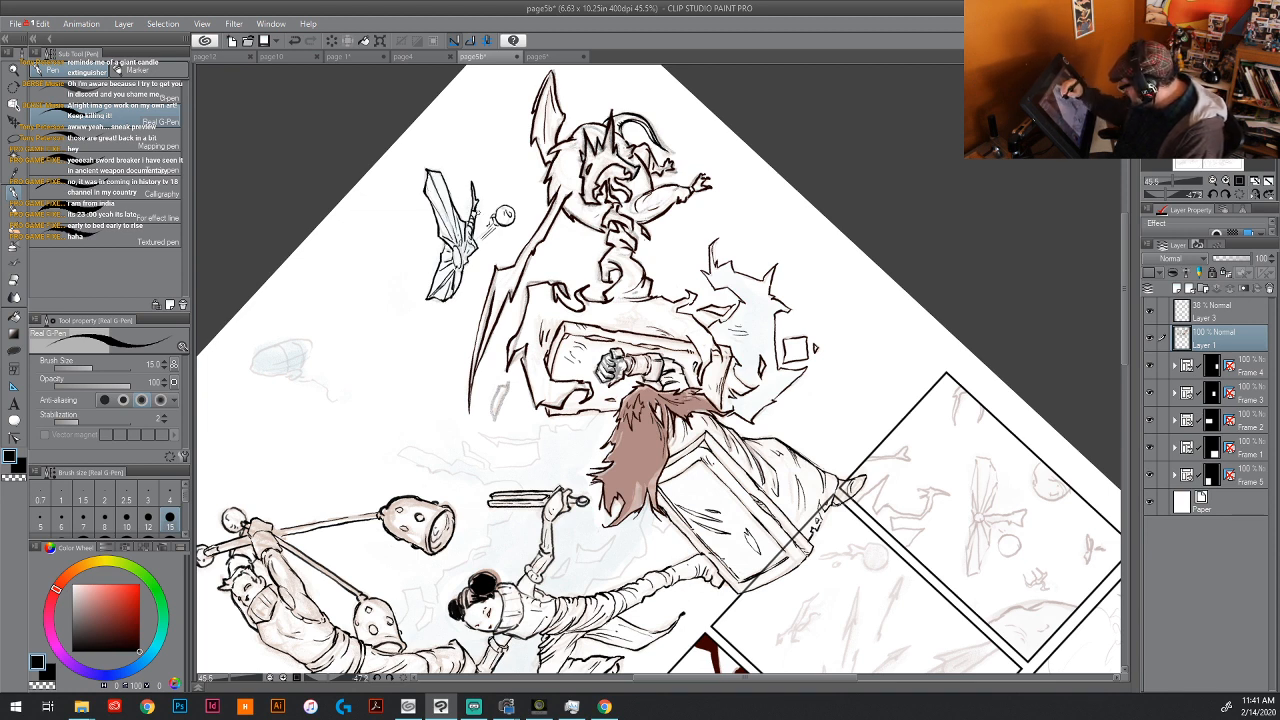
pyautogui.moveTo(466, 254); pyautogui.dragTo(460, 265)
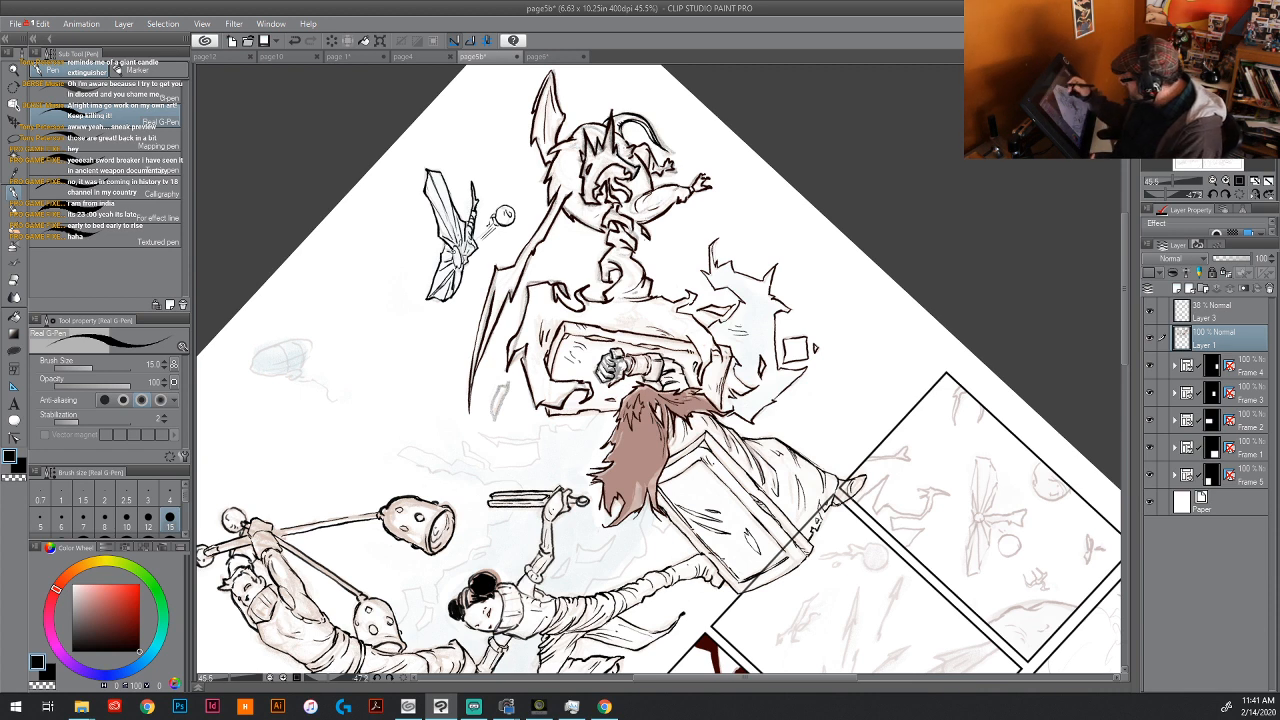
pyautogui.moveTo(495, 214); pyautogui.dragTo(507, 221)
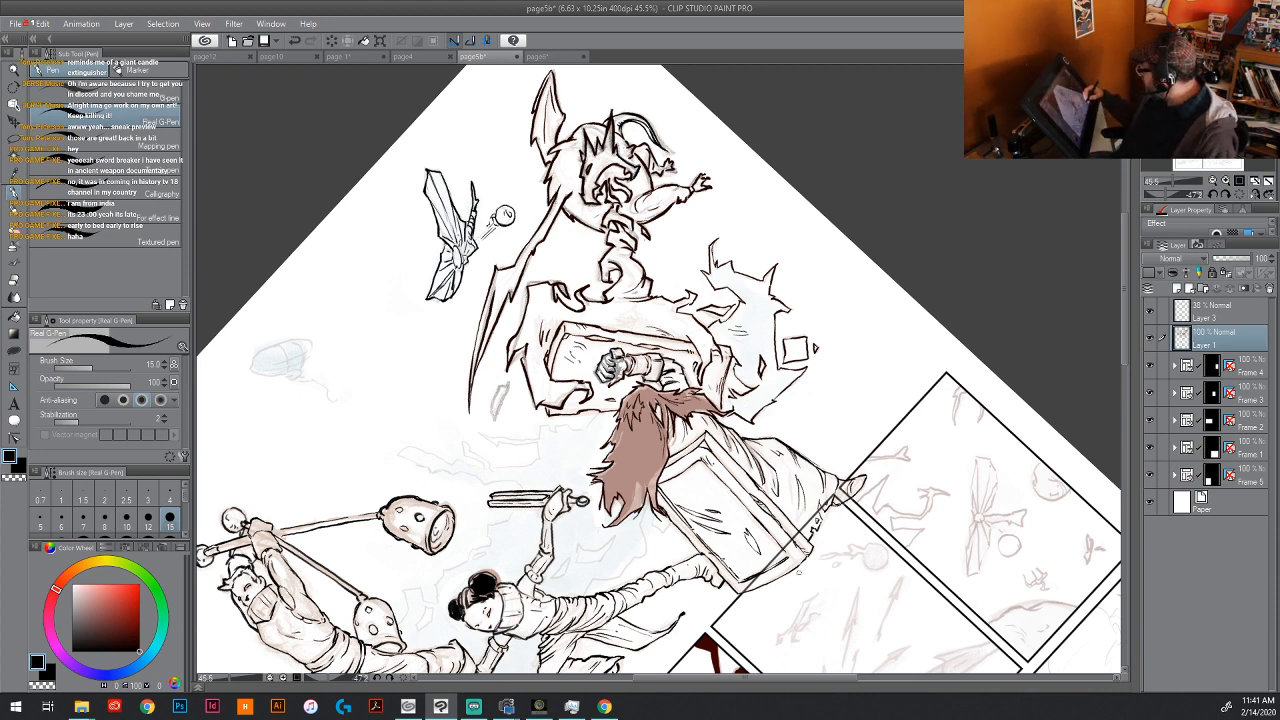
# Step: Ink the small jagged fragment near the page corner and the shard beside the monster's long blade
pyautogui.moveTo(586, 521)
pyautogui.mouseDown()
pyautogui.moveTo(578, 428)
pyautogui.moveTo(606, 231)
pyautogui.moveTo(778, 317)
pyautogui.moveTo(795, 362)
pyautogui.moveTo(765, 347)
pyautogui.mouseUp()
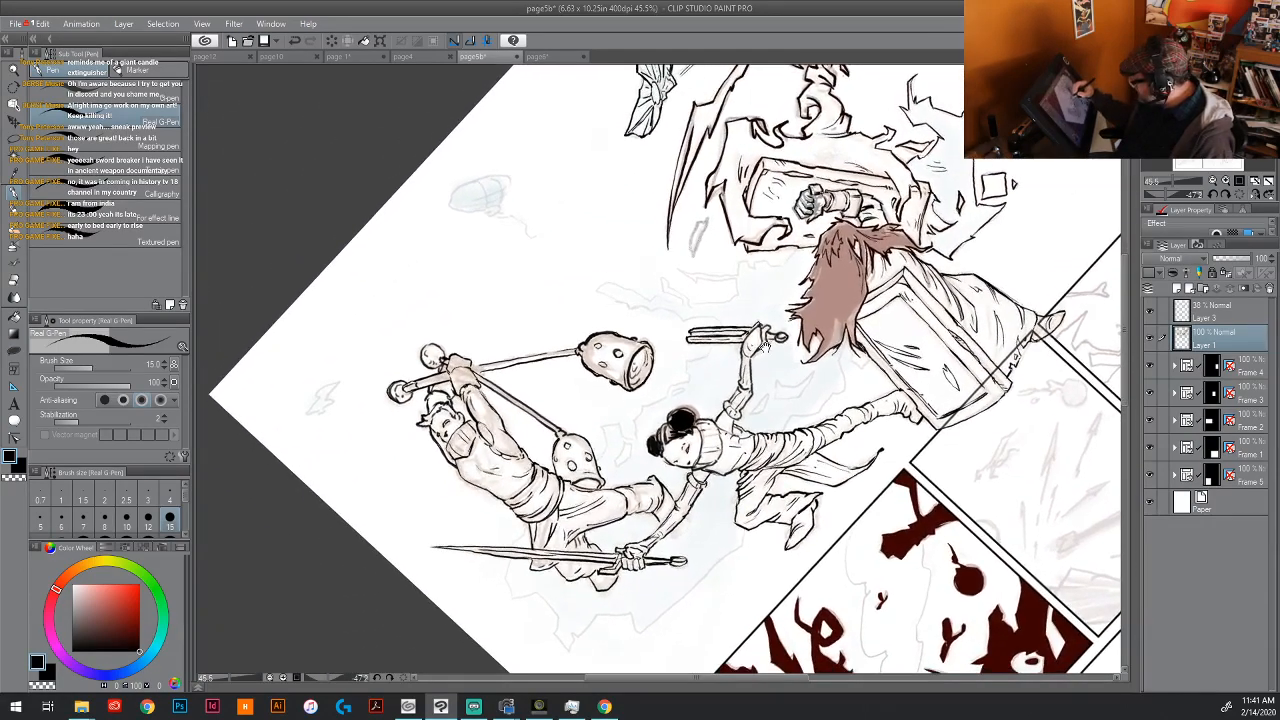
pyautogui.moveTo(315, 402)
pyautogui.mouseDown()
pyautogui.moveTo(306, 416)
pyautogui.moveTo(345, 383)
pyautogui.moveTo(330, 403)
pyautogui.mouseUp()
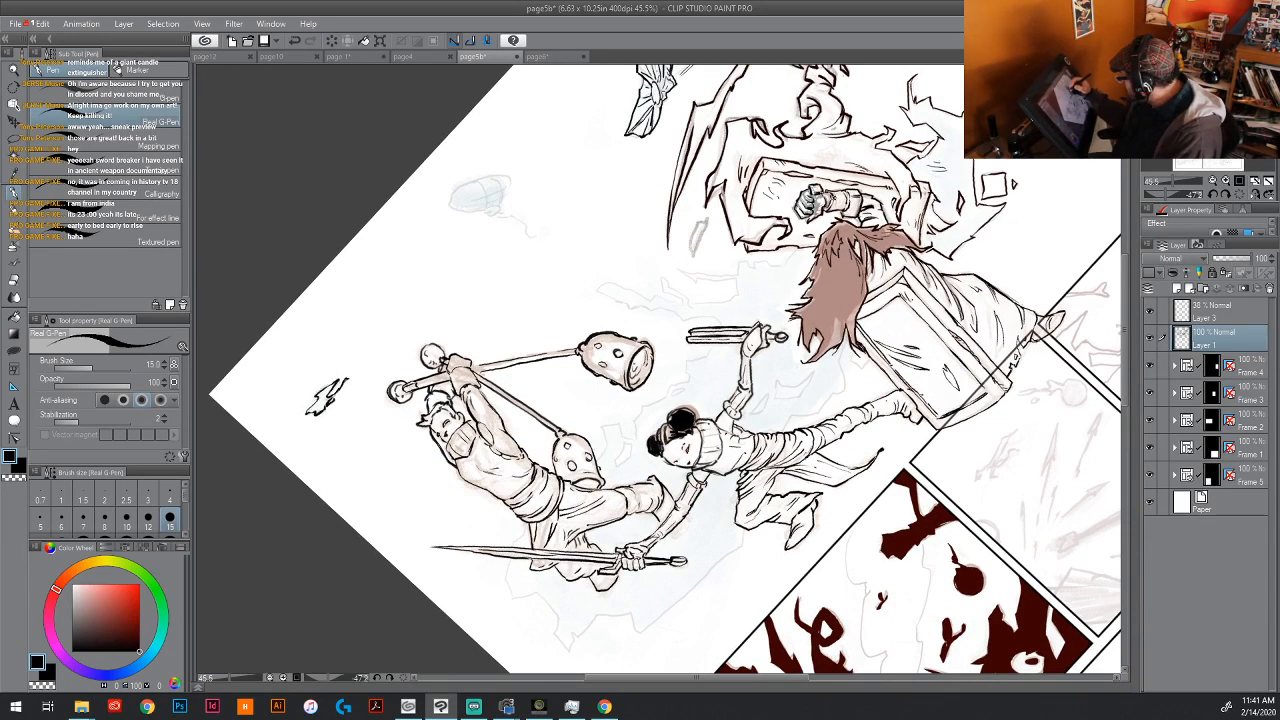
pyautogui.moveTo(703, 221)
pyautogui.mouseDown()
pyautogui.moveTo(694, 256)
pyautogui.moveTo(708, 218)
pyautogui.mouseUp()
# Step: Ink the small rounded airship-like object in the open sky, including its wavy trailing line
pyautogui.moveTo(841, 519); pyautogui.dragTo(740, 528)
pyautogui.hotkey('shift', 'space')
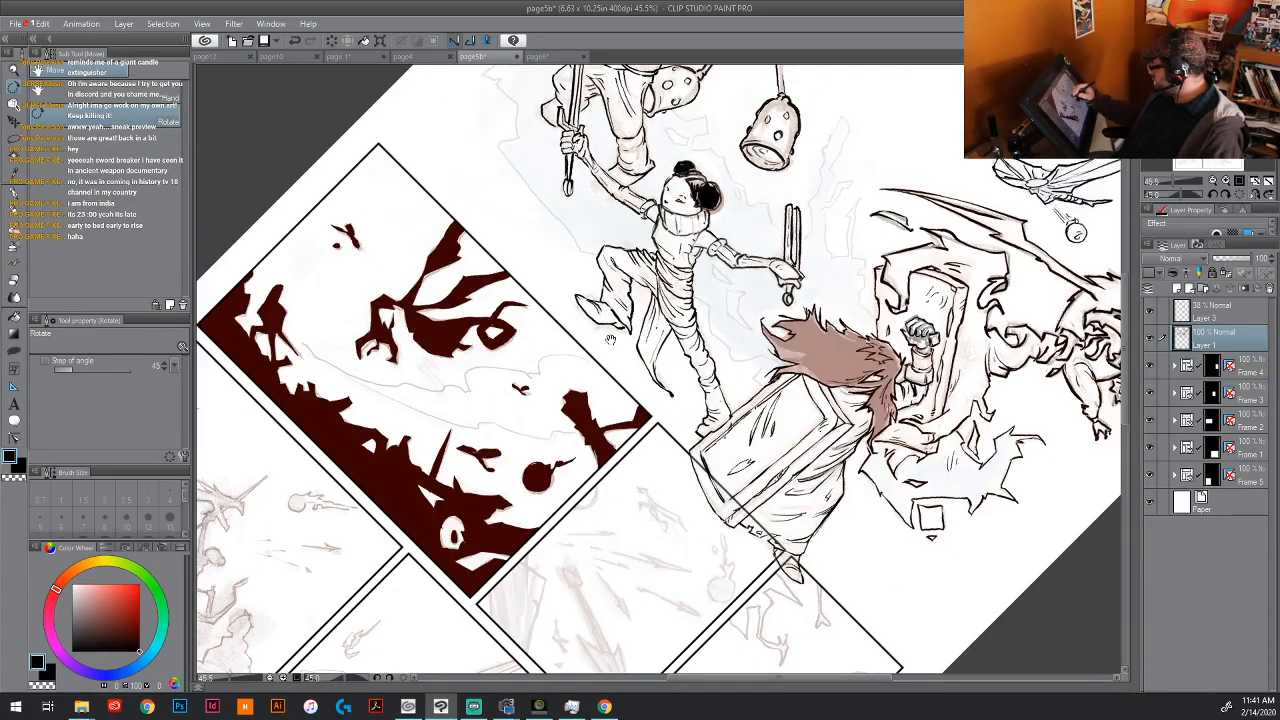
pyautogui.moveTo(930, 132); pyautogui.dragTo(525, 370)
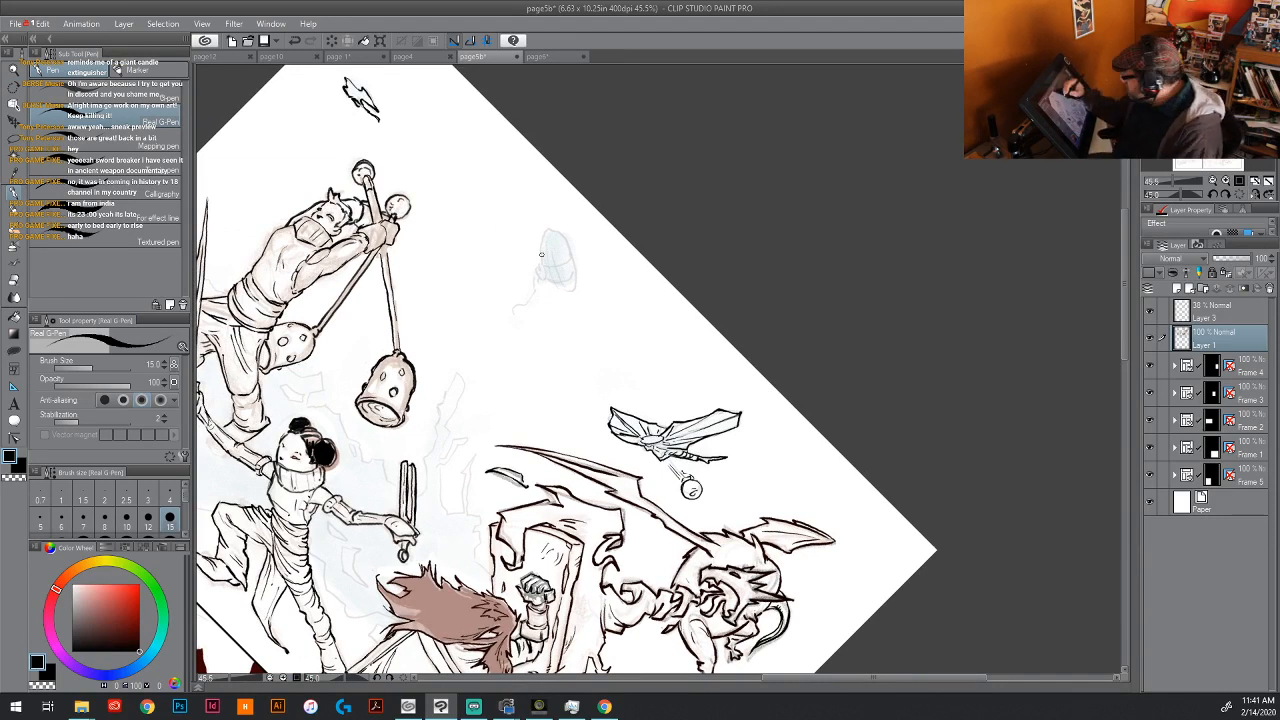
pyautogui.moveTo(546, 264)
pyautogui.mouseDown()
pyautogui.moveTo(546, 284)
pyautogui.moveTo(546, 230)
pyautogui.mouseUp()
pyautogui.moveTo(545, 268)
pyautogui.mouseDown()
pyautogui.moveTo(570, 250)
pyautogui.moveTo(572, 292)
pyautogui.moveTo(578, 278)
pyautogui.moveTo(548, 250)
pyautogui.moveTo(574, 290)
pyautogui.moveTo(560, 236)
pyautogui.moveTo(532, 296)
pyautogui.moveTo(508, 312)
pyautogui.mouseUp()
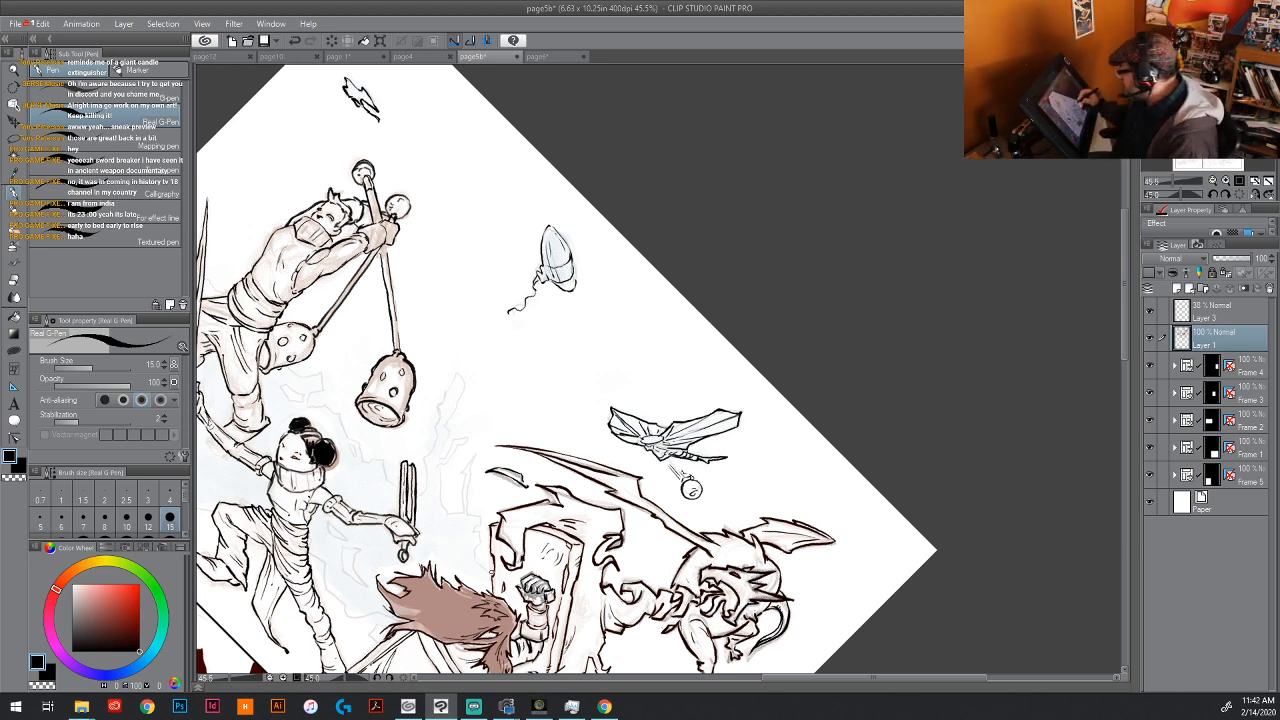
# Step: Ink the jagged edges of the pale blue background shape between the bun-haired character and the coffin-like box
pyautogui.moveTo(735, 587); pyautogui.dragTo(796, 420)
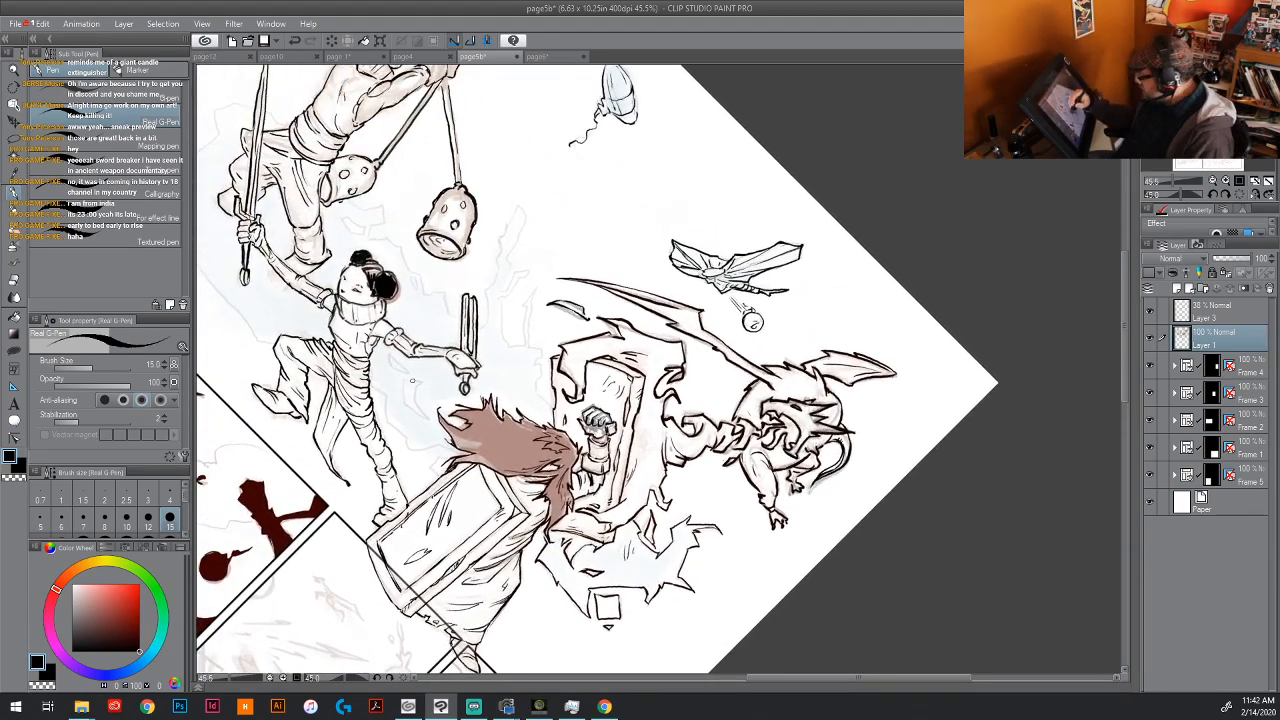
pyautogui.moveTo(404, 381)
pyautogui.mouseDown()
pyautogui.moveTo(425, 420)
pyautogui.moveTo(419, 380)
pyautogui.mouseUp()
pyautogui.moveTo(419, 380)
pyautogui.mouseDown()
pyautogui.moveTo(409, 373)
pyautogui.moveTo(385, 413)
pyautogui.moveTo(438, 462)
pyautogui.moveTo(430, 476)
pyautogui.mouseUp()
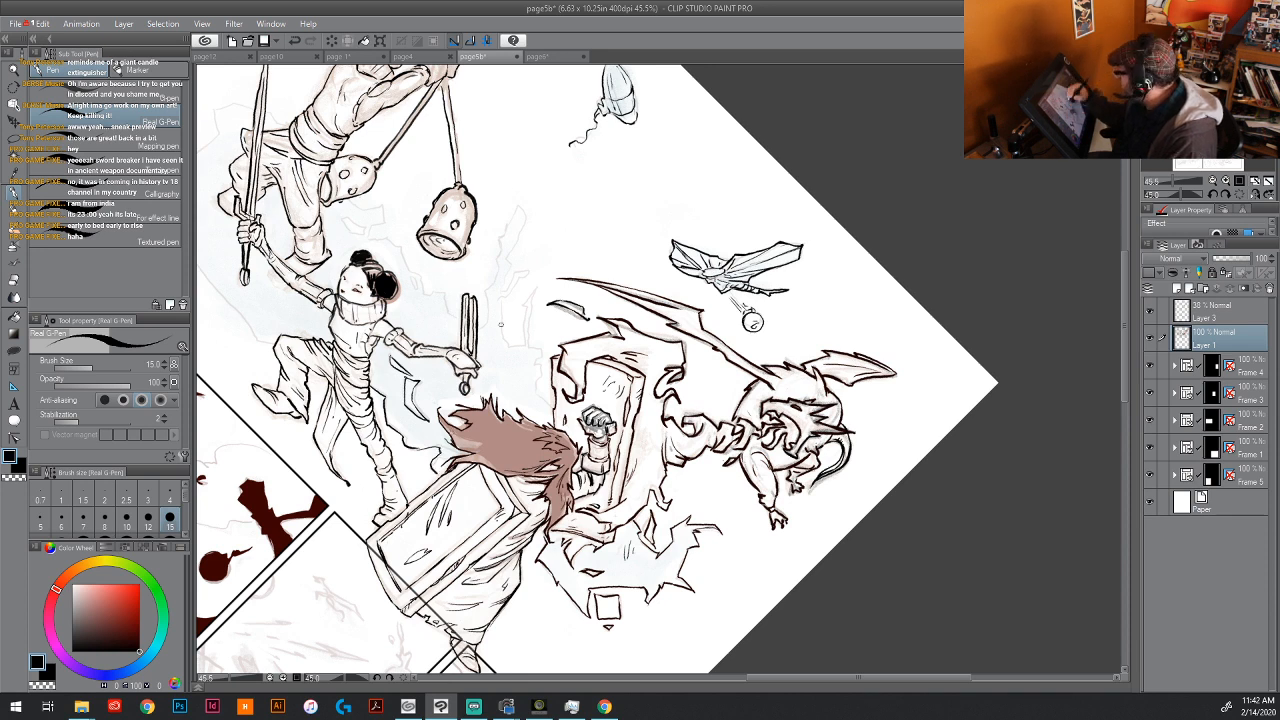
pyautogui.moveTo(478, 333)
pyautogui.mouseDown()
pyautogui.moveTo(499, 235)
pyautogui.moveTo(522, 206)
pyautogui.moveTo(506, 292)
pyautogui.moveTo(530, 270)
pyautogui.moveTo(502, 298)
pyautogui.moveTo(504, 346)
pyautogui.moveTo(528, 348)
pyautogui.moveTo(532, 290)
pyautogui.moveTo(528, 338)
pyautogui.moveTo(546, 348)
pyautogui.moveTo(532, 360)
pyautogui.moveTo(556, 410)
pyautogui.mouseUp()
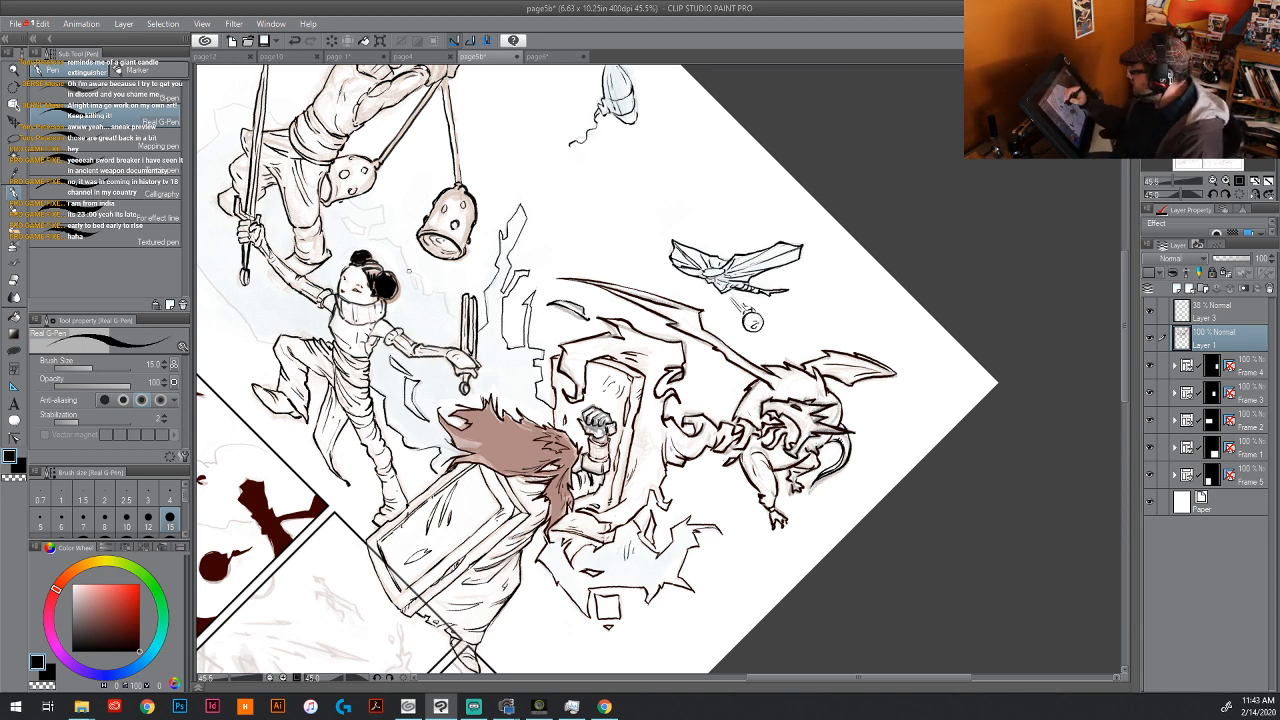
# Step: Ink the stepped edge of the background shape between the two bells and the bun-haired character, plus the small fragment beside it
pyautogui.moveTo(414, 276)
pyautogui.mouseDown()
pyautogui.moveTo(416, 292)
pyautogui.moveTo(408, 264)
pyautogui.moveTo(424, 292)
pyautogui.moveTo(448, 292)
pyautogui.moveTo(452, 318)
pyautogui.mouseUp()
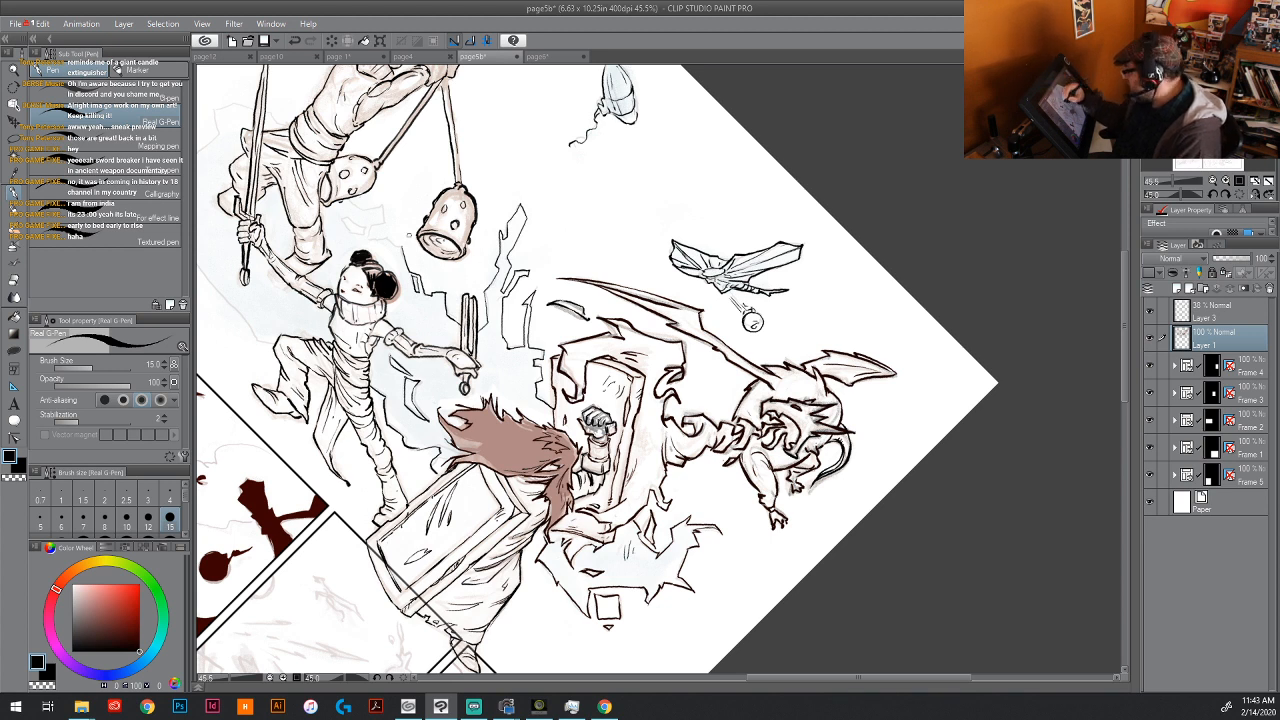
pyautogui.moveTo(402, 248)
pyautogui.mouseDown()
pyautogui.moveTo(368, 222)
pyautogui.moveTo(386, 210)
pyautogui.moveTo(350, 210)
pyautogui.moveTo(382, 205)
pyautogui.mouseUp()
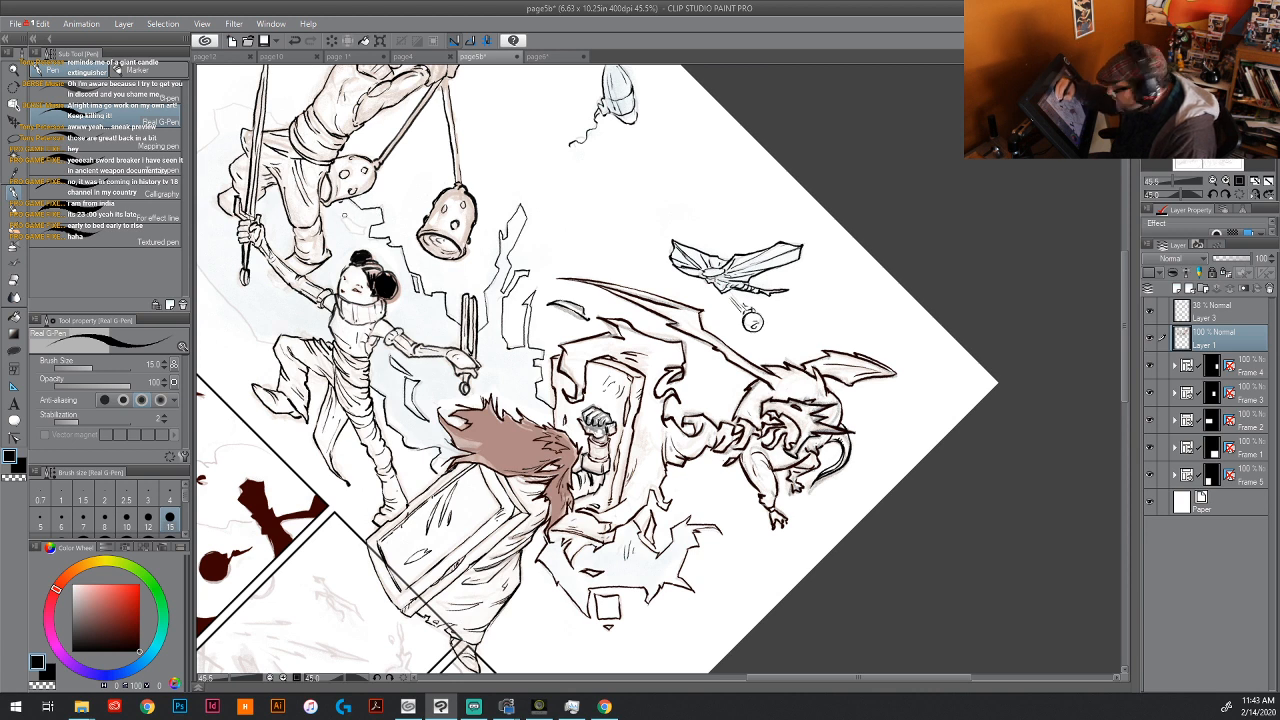
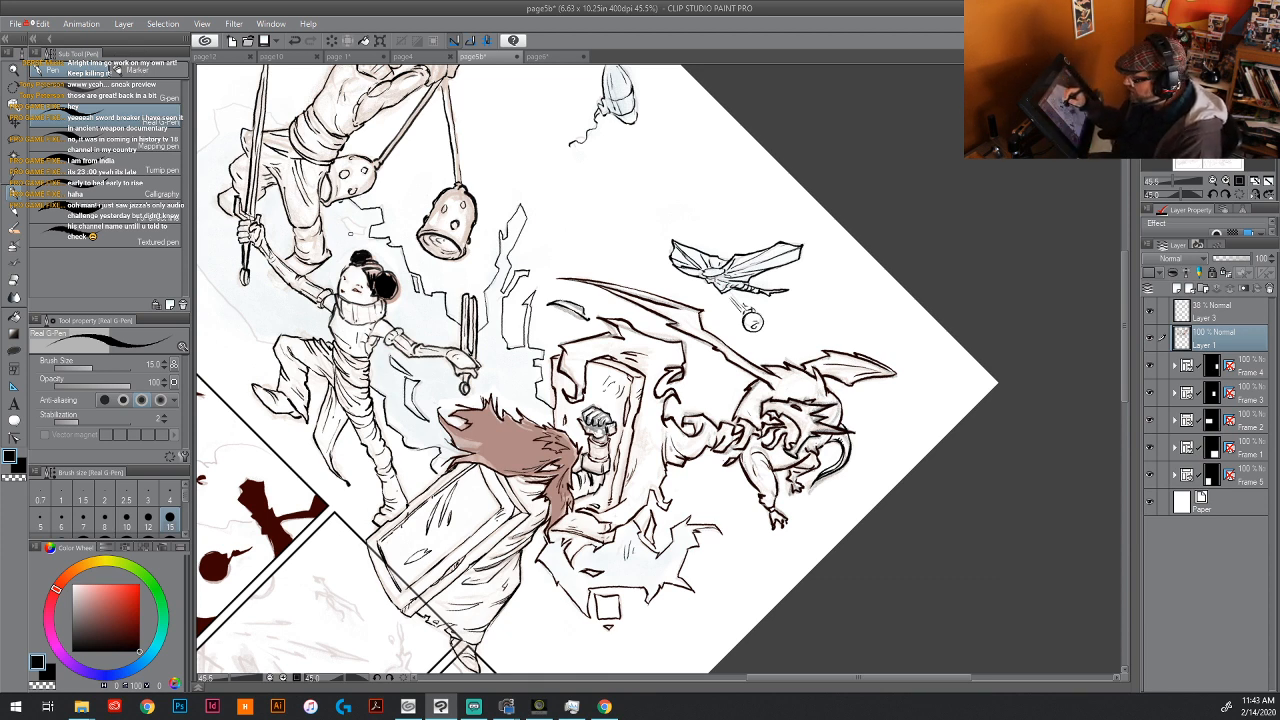
pyautogui.moveTo(371, 236)
pyautogui.mouseDown()
pyautogui.moveTo(340, 214)
pyautogui.moveTo(358, 236)
pyautogui.mouseUp()
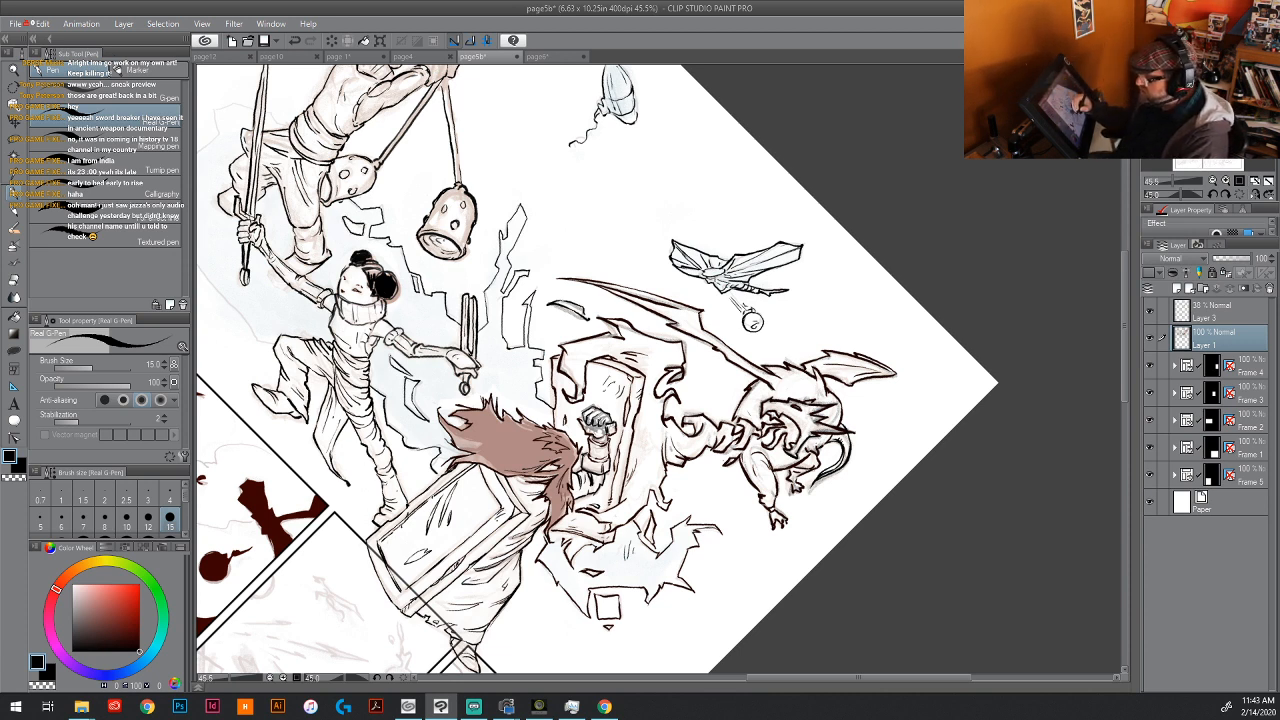
# Step: Ink the jagged outer edge of the background shape behind the sword, down to the bun-haired character's bent leg
pyautogui.moveTo(411, 343); pyautogui.dragTo(669, 456)
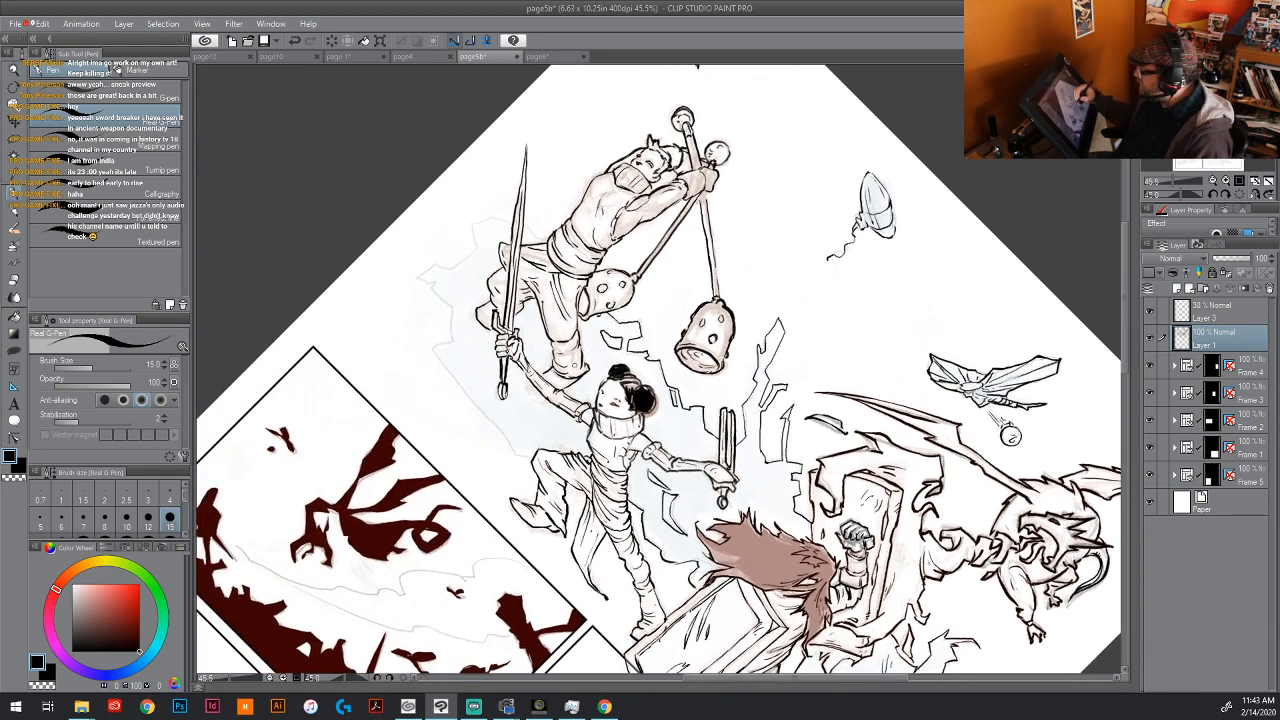
pyautogui.moveTo(452, 264)
pyautogui.mouseDown()
pyautogui.moveTo(472, 248)
pyautogui.moveTo(468, 222)
pyautogui.moveTo(512, 218)
pyautogui.mouseUp()
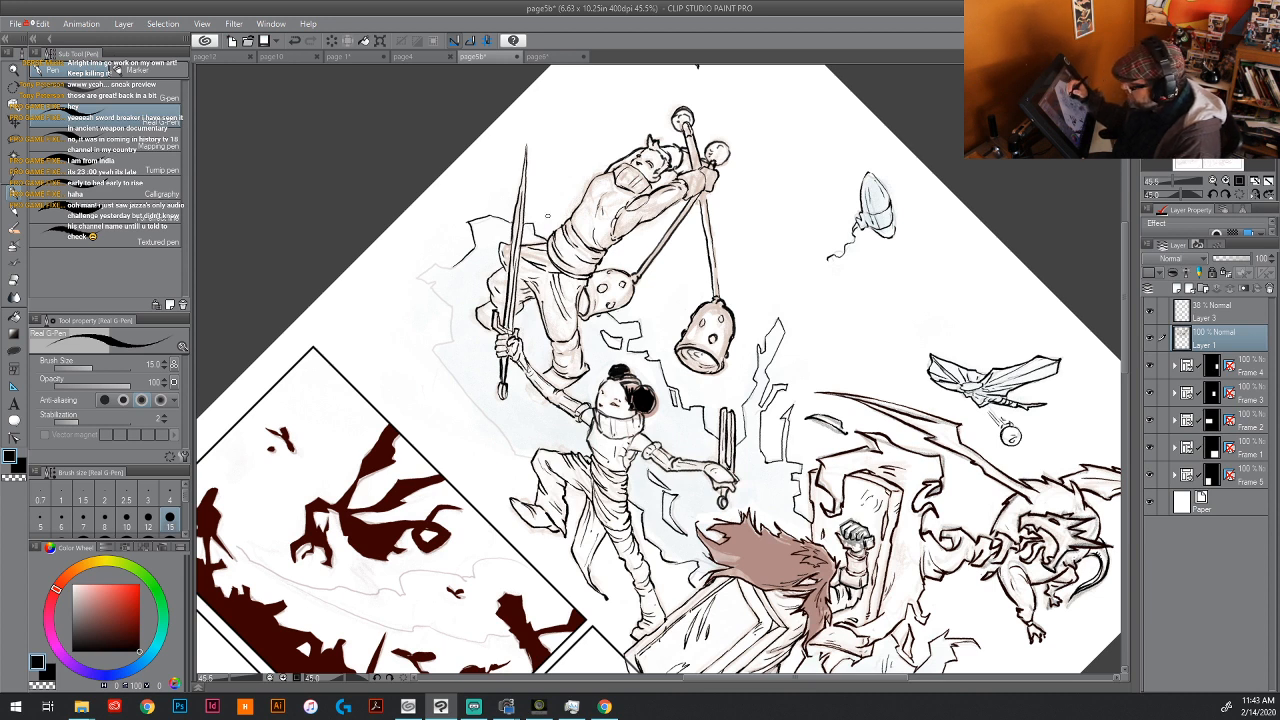
pyautogui.moveTo(452, 340)
pyautogui.mouseDown()
pyautogui.moveTo(450, 305)
pyautogui.moveTo(424, 282)
pyautogui.moveTo(438, 263)
pyautogui.moveTo(454, 269)
pyautogui.mouseUp()
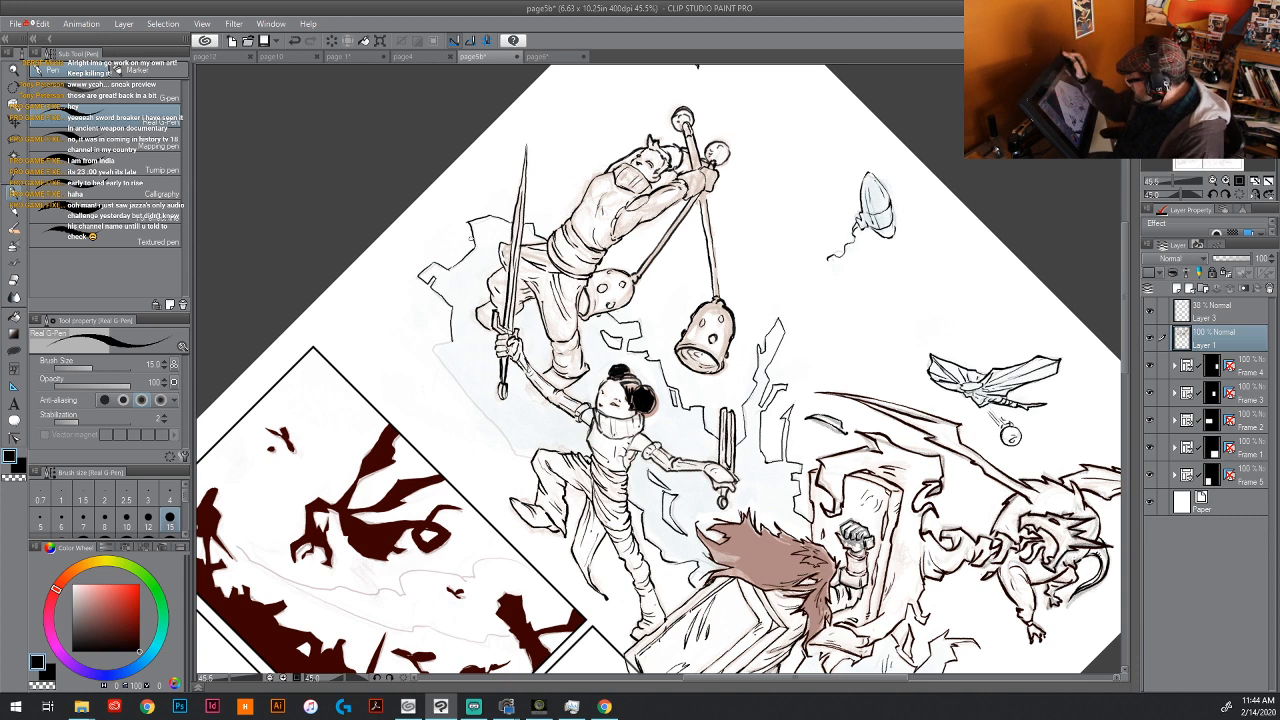
pyautogui.moveTo(456, 338); pyautogui.dragTo(432, 346)
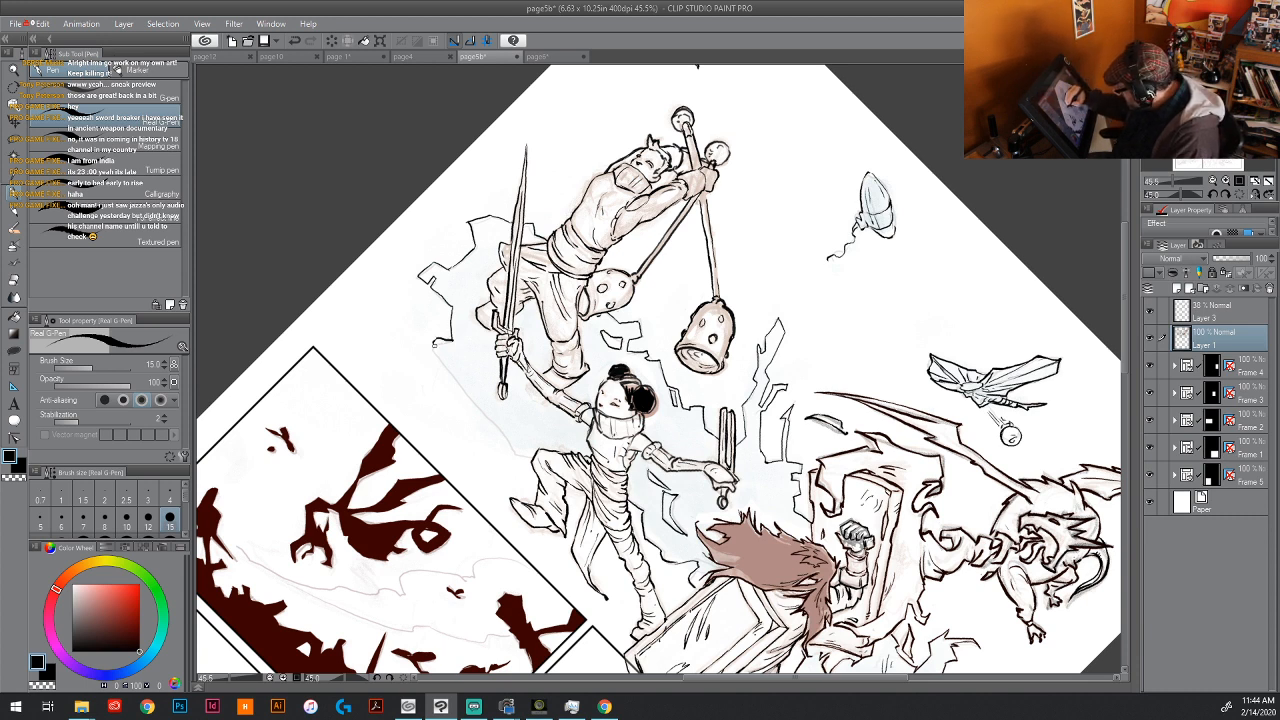
pyautogui.moveTo(511, 449); pyautogui.dragTo(436, 346)
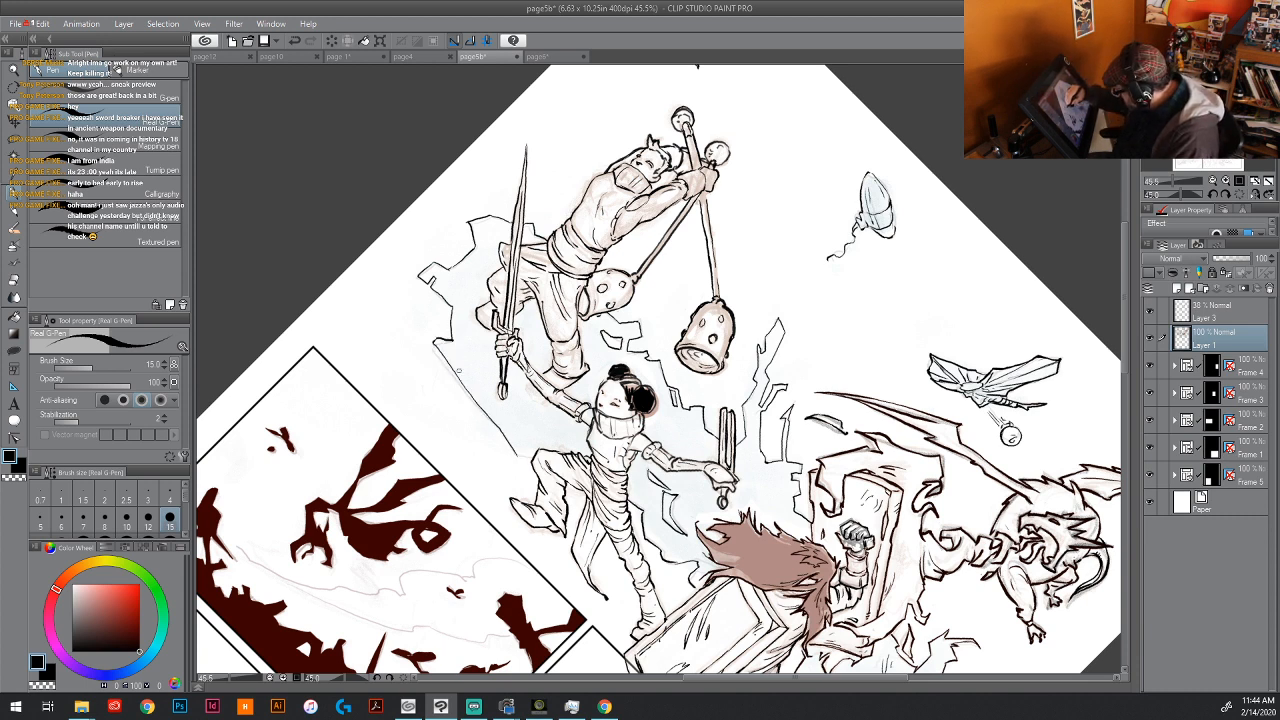
pyautogui.moveTo(518, 455); pyautogui.dragTo(531, 458)
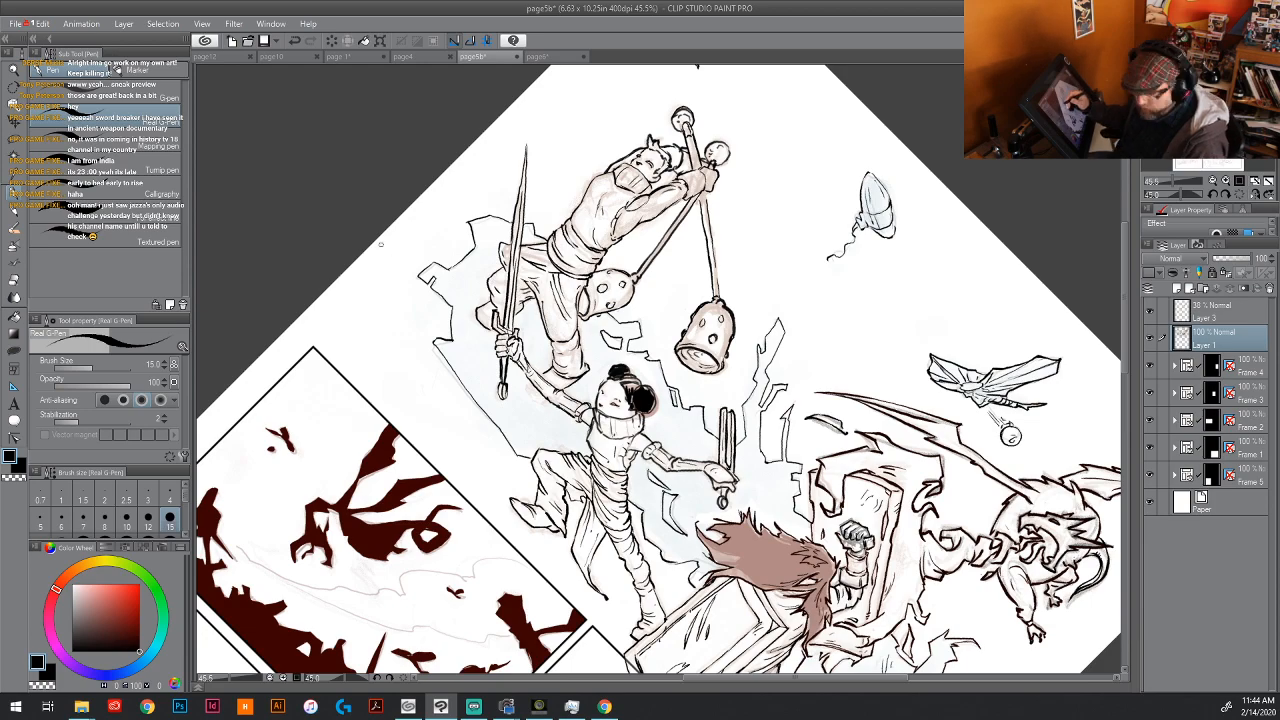
# Step: Thicken the ink lines on the shafts holding the two bells of the upper character's weapon
pyautogui.press('r')
pyautogui.moveTo(345, 290); pyautogui.dragTo(665, 469)
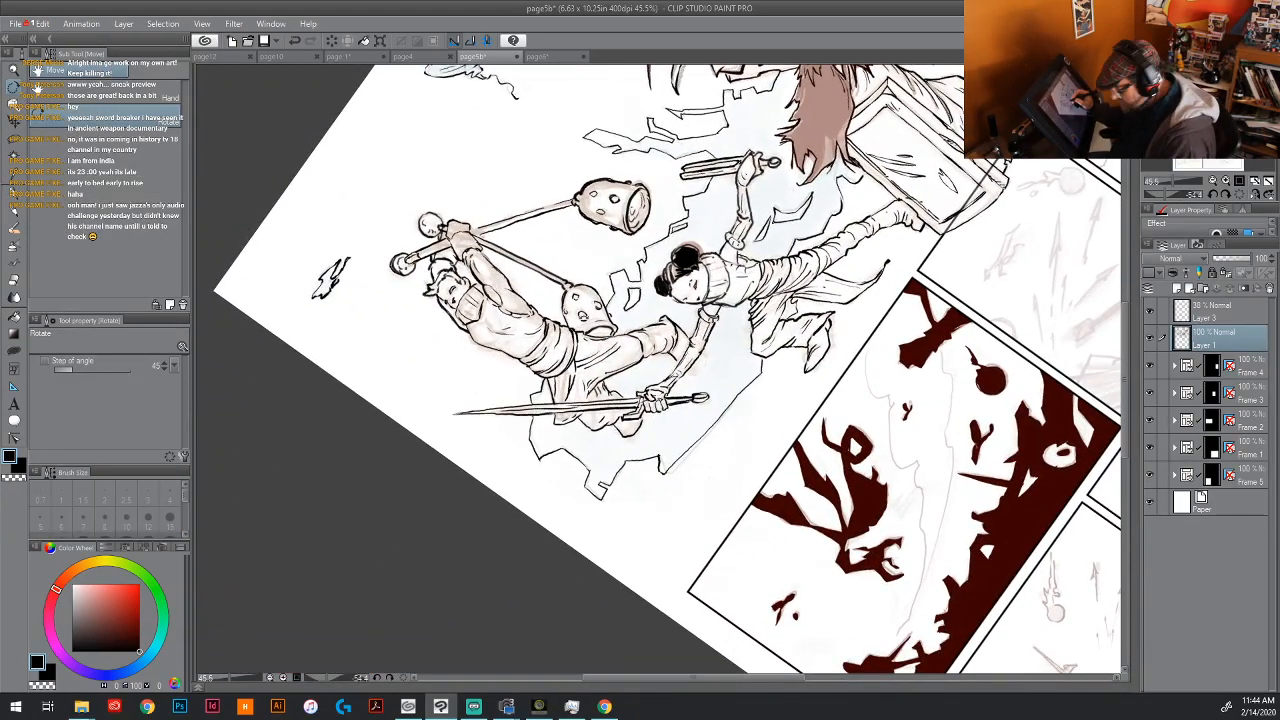
pyautogui.press('p')
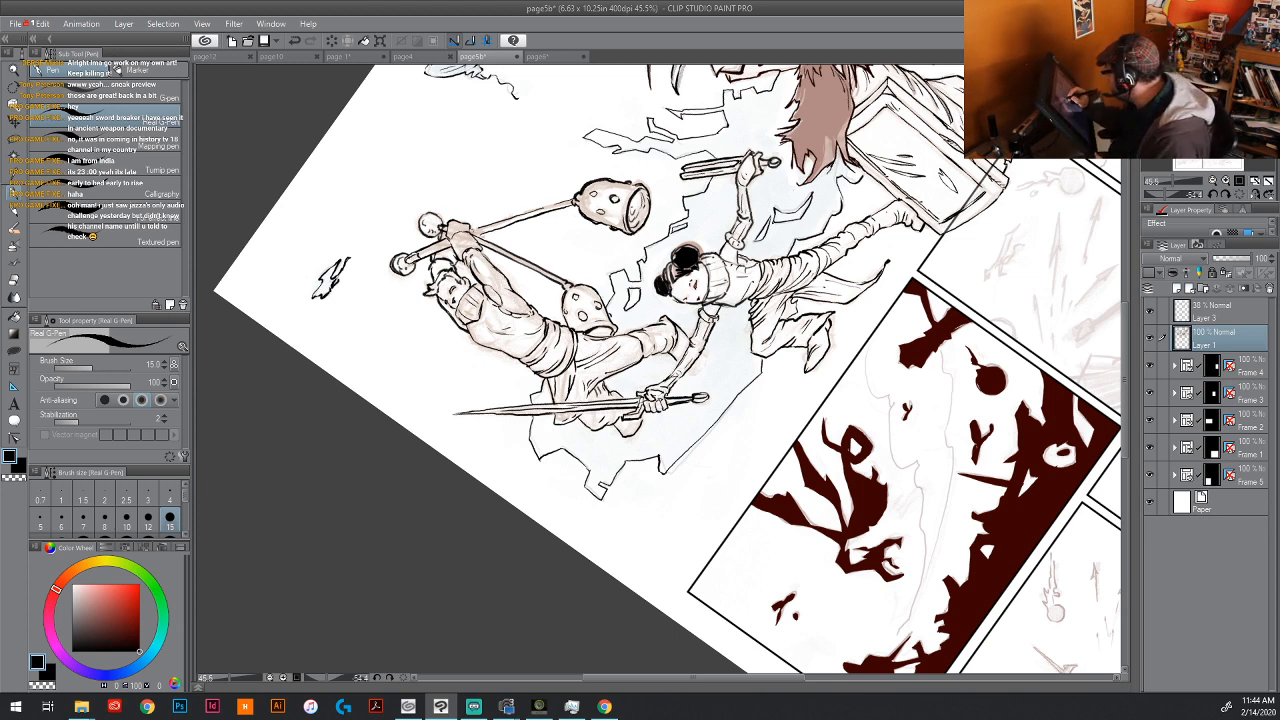
pyautogui.moveTo(470, 229); pyautogui.dragTo(574, 197)
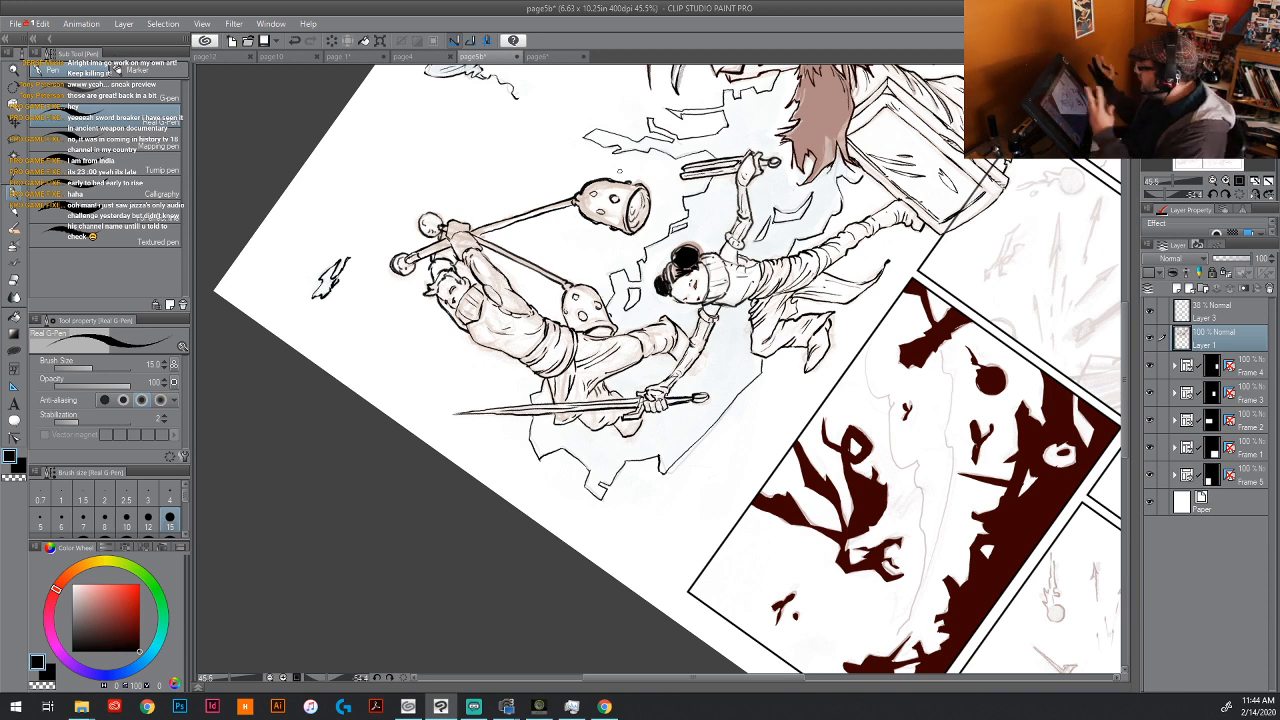
pyautogui.moveTo(474, 239); pyautogui.dragTo(574, 206)
pyautogui.moveTo(492, 224); pyautogui.dragTo(570, 199)
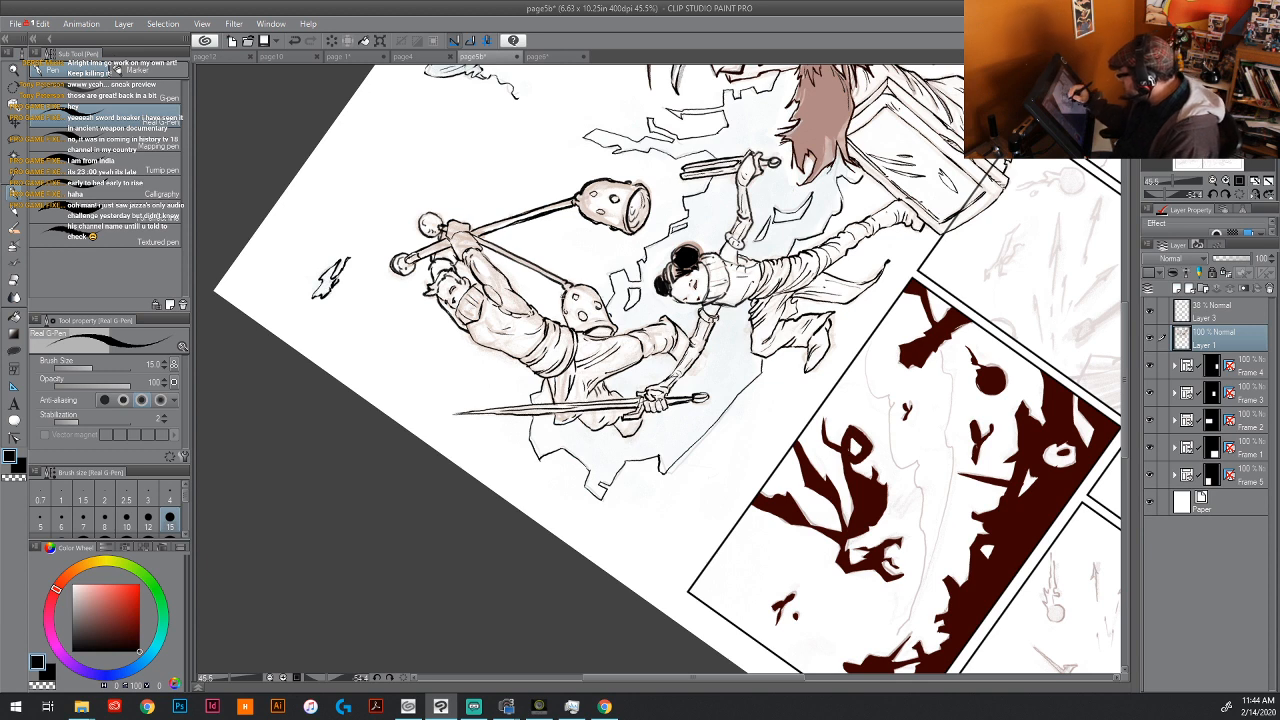
pyautogui.moveTo(563, 295); pyautogui.dragTo(570, 327)
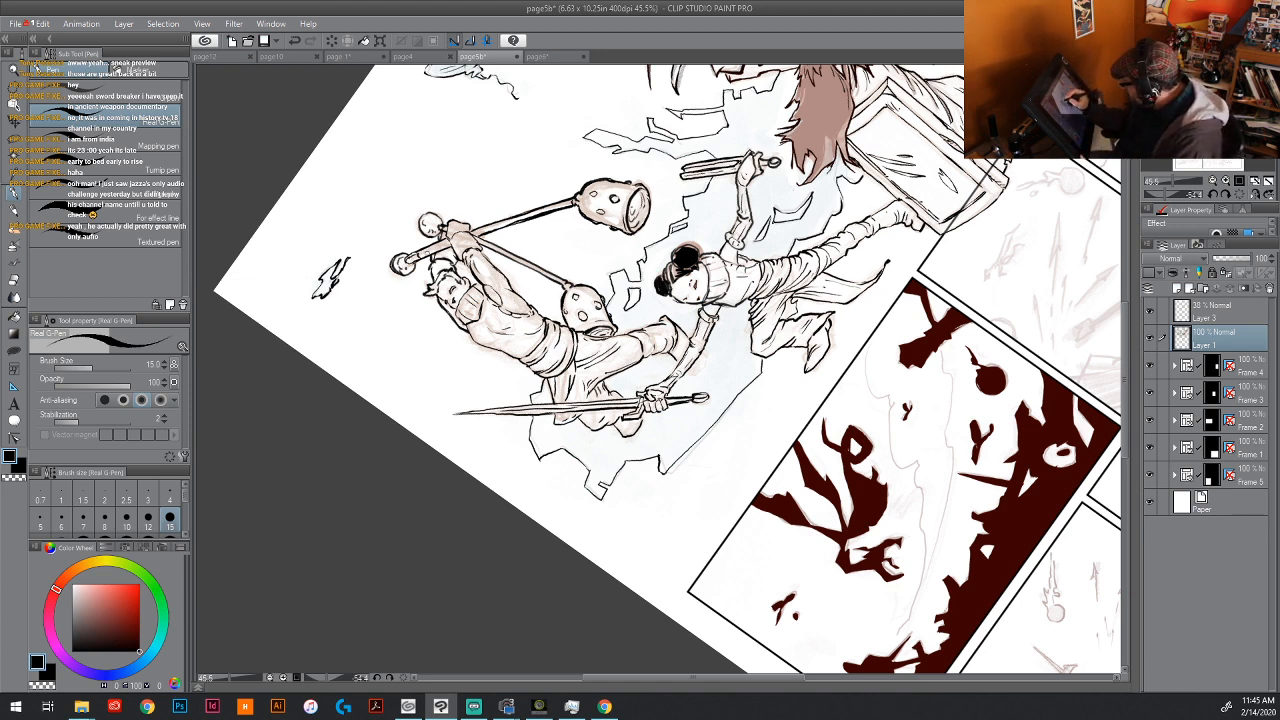
# Step: Try another ink stroke along the upper bell's shaft, from the raised hands to the bell, and undo it
pyautogui.moveTo(451, 243)
pyautogui.mouseDown()
pyautogui.moveTo(419, 259)
pyautogui.moveTo(576, 207)
pyautogui.mouseUp()
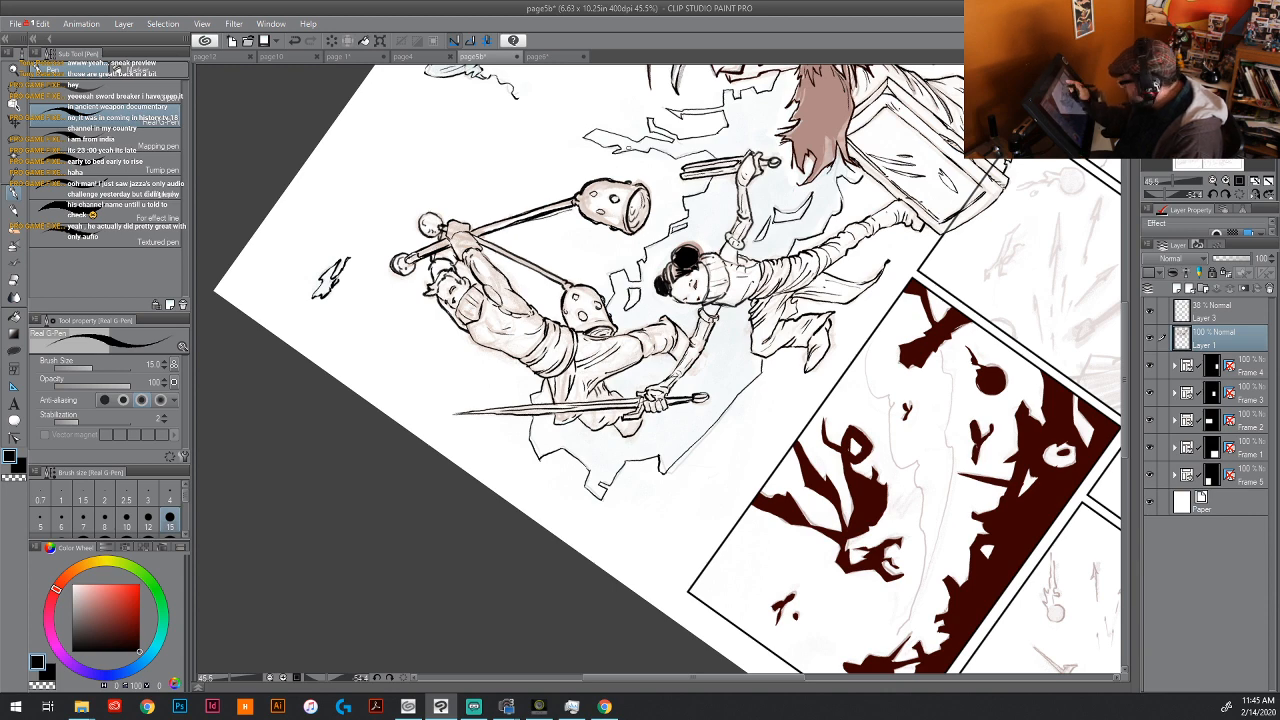
pyautogui.hotkey('ctrl', 'z')
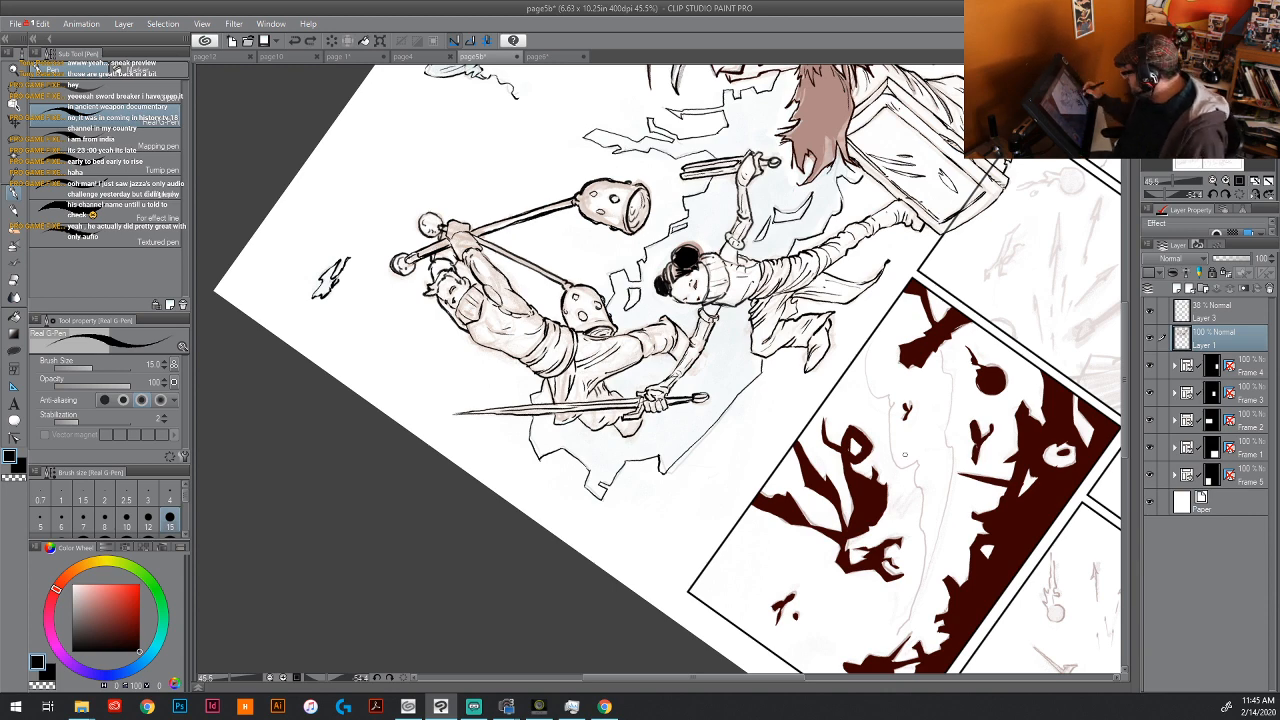
# Step: Add a new layer and place it directly beneath the Layer 1 inks in the layer stack
pyautogui.moveTo(867, 462); pyautogui.dragTo(474, 410)
pyautogui.moveTo(852, 345); pyautogui.dragTo(850, 518)
pyautogui.moveTo(696, 235); pyautogui.dragTo(562, 548)
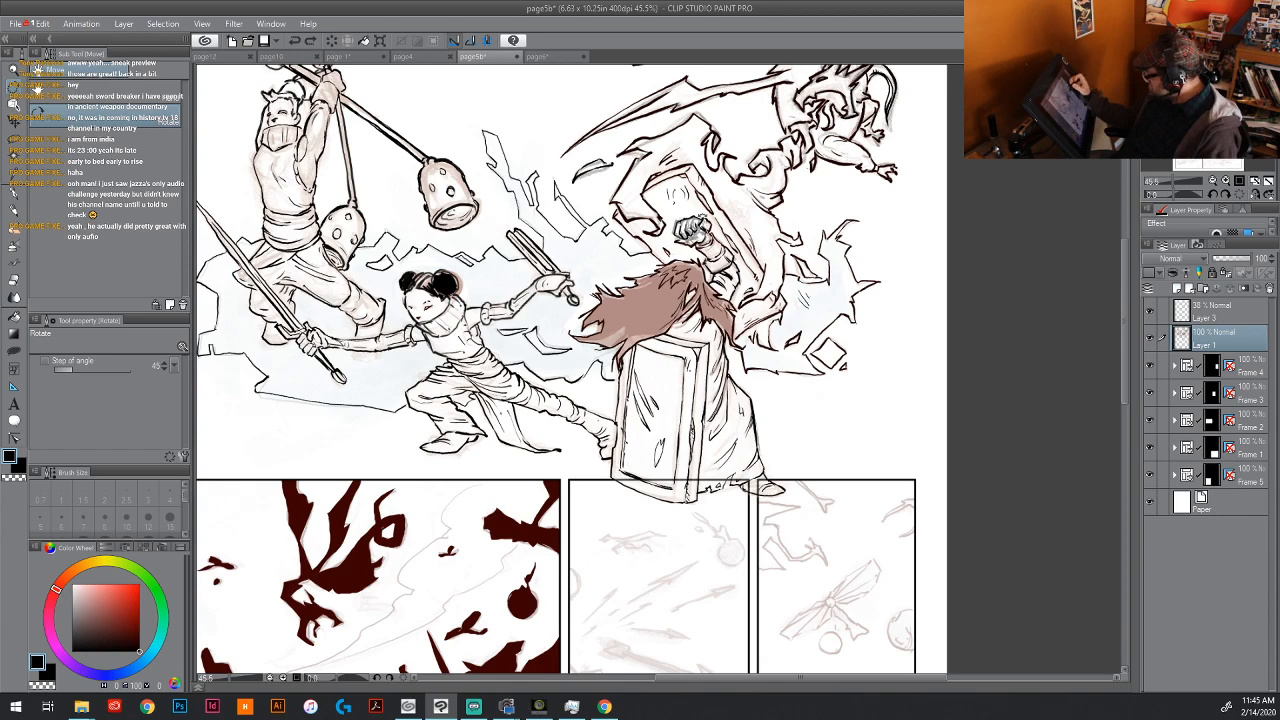
pyautogui.moveTo(660, 335); pyautogui.dragTo(713, 385)
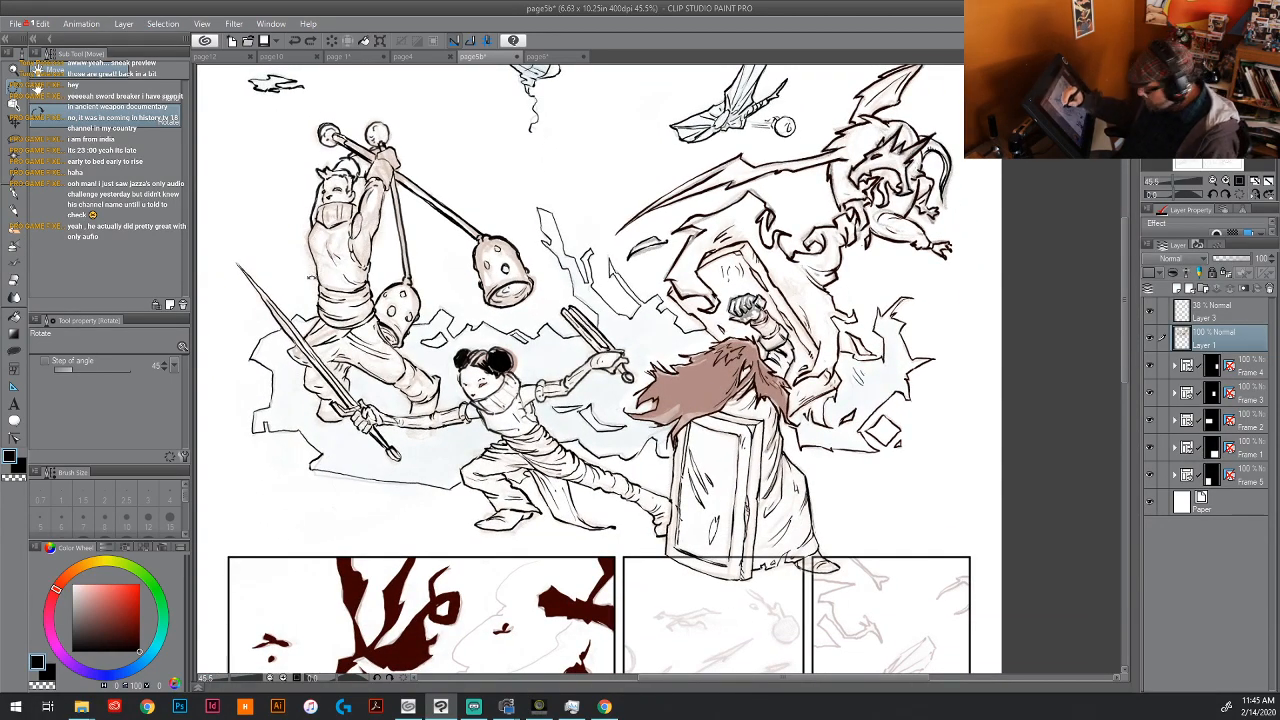
pyautogui.press('p')
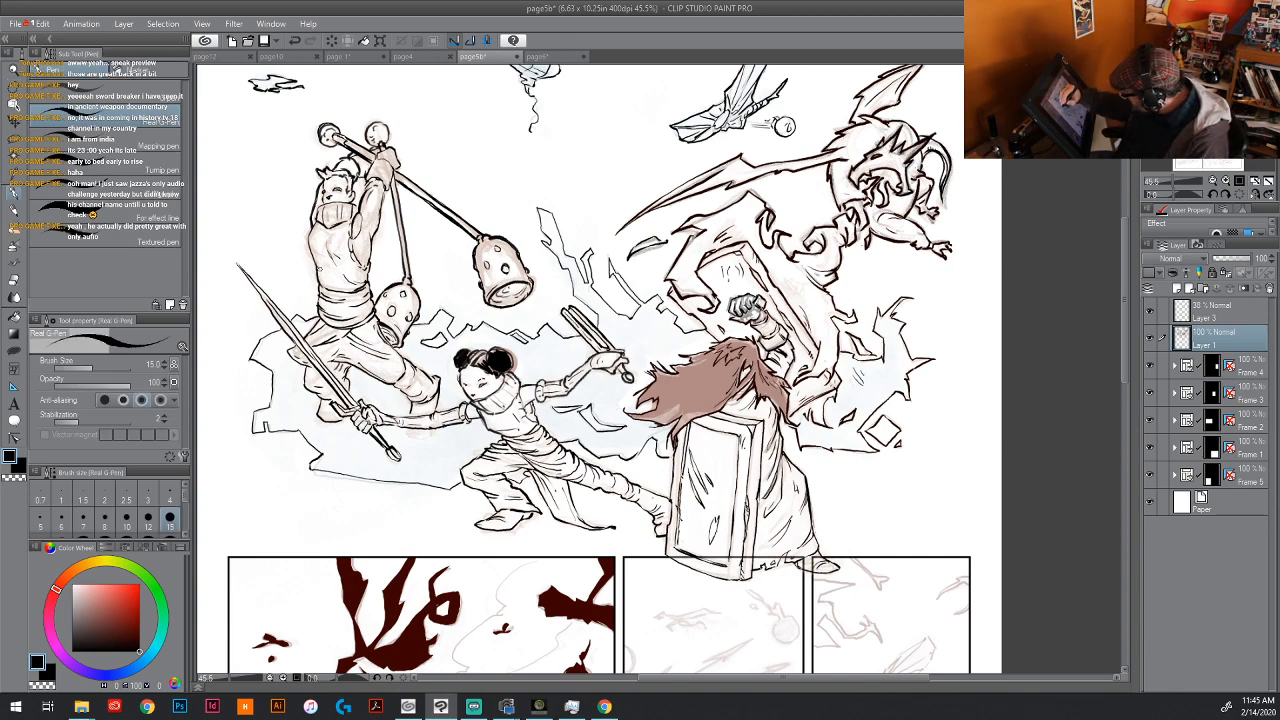
pyautogui.moveTo(840, 582); pyautogui.dragTo(685, 230)
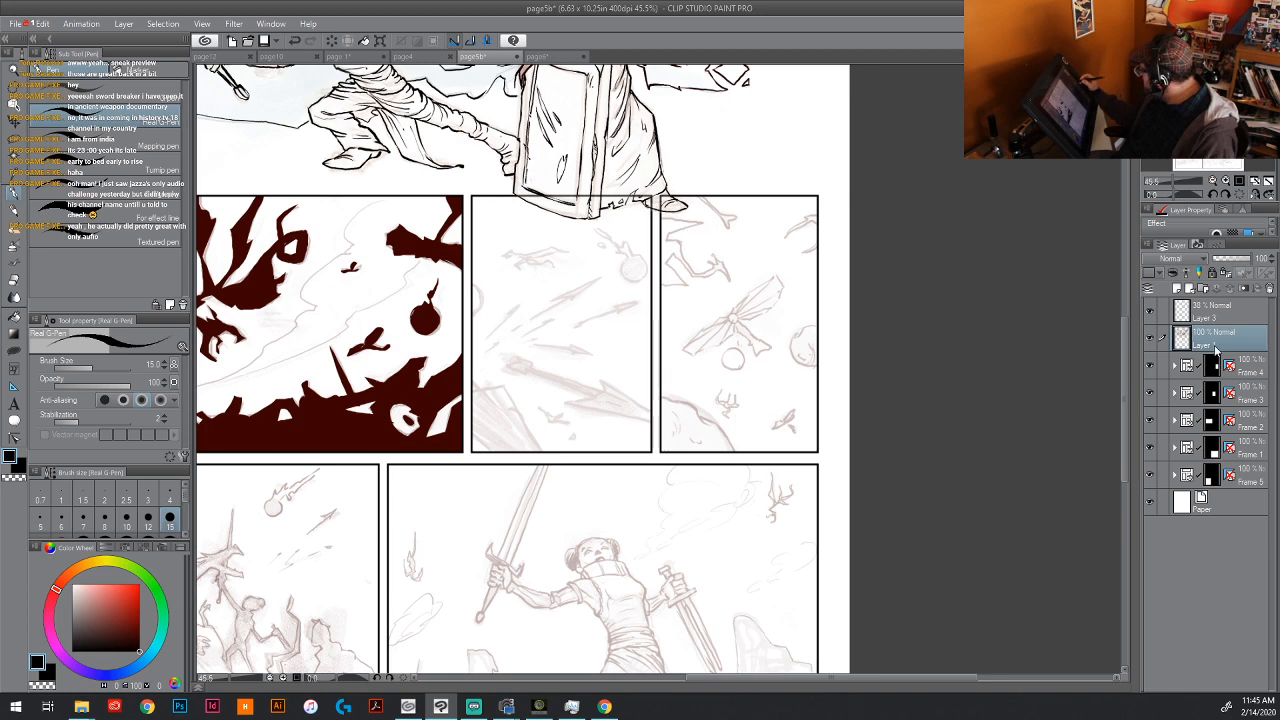
pyautogui.click(1177, 288)
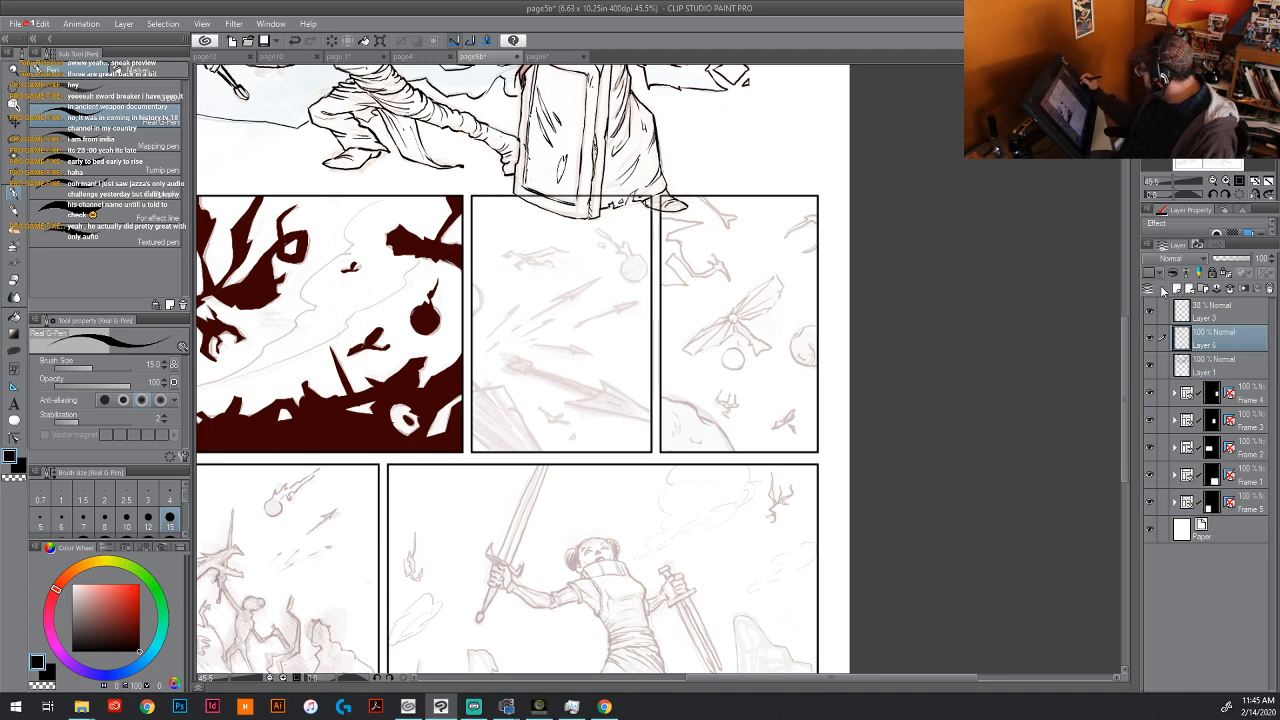
pyautogui.moveTo(603, 182); pyautogui.dragTo(621, 380)
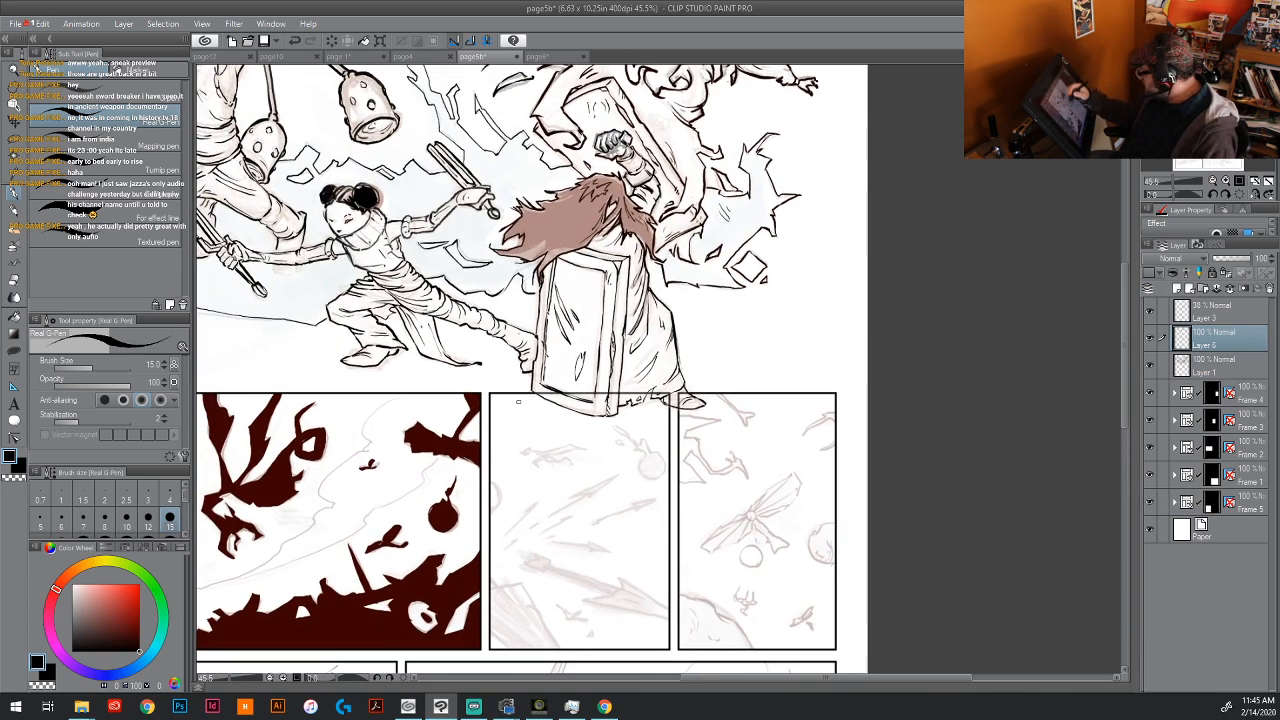
pyautogui.moveTo(1213, 340); pyautogui.dragTo(1216, 378)
# Step: Lasso-fill white behind the coffin-like box and cloaked figure where they overlap the panel borders below
pyautogui.press('x')
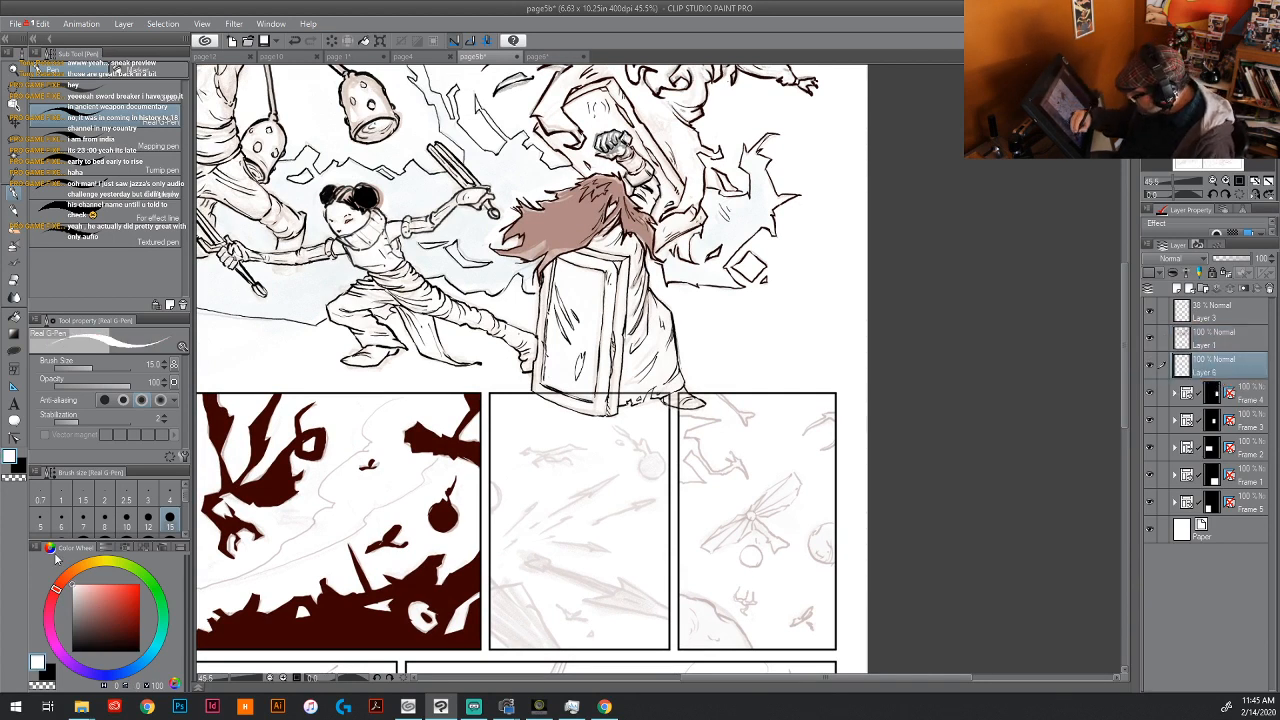
pyautogui.click(18, 350)
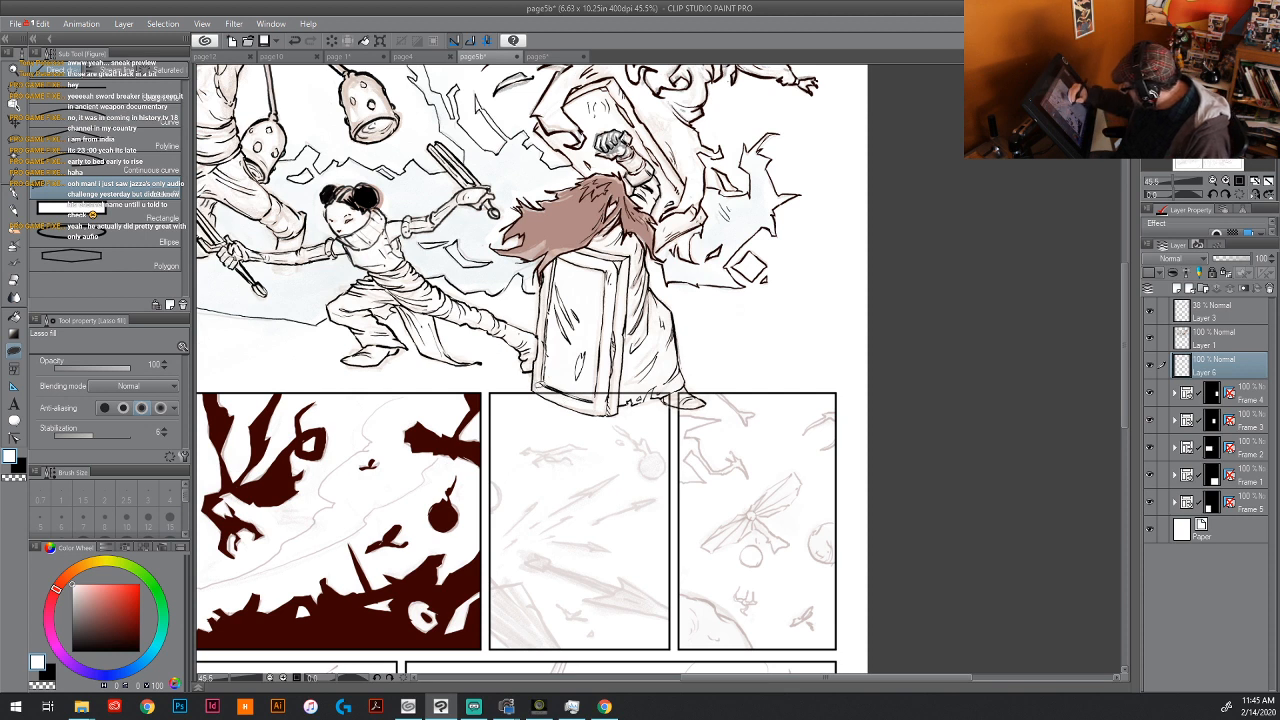
pyautogui.moveTo(625, 403)
pyautogui.mouseDown()
pyautogui.moveTo(601, 366)
pyautogui.moveTo(620, 392)
pyautogui.moveTo(654, 376)
pyautogui.moveTo(647, 384)
pyautogui.moveTo(676, 400)
pyautogui.moveTo(697, 397)
pyautogui.moveTo(690, 385)
pyautogui.moveTo(682, 405)
pyautogui.moveTo(703, 398)
pyautogui.mouseUp()
pyautogui.moveTo(684, 532); pyautogui.dragTo(714, 432)
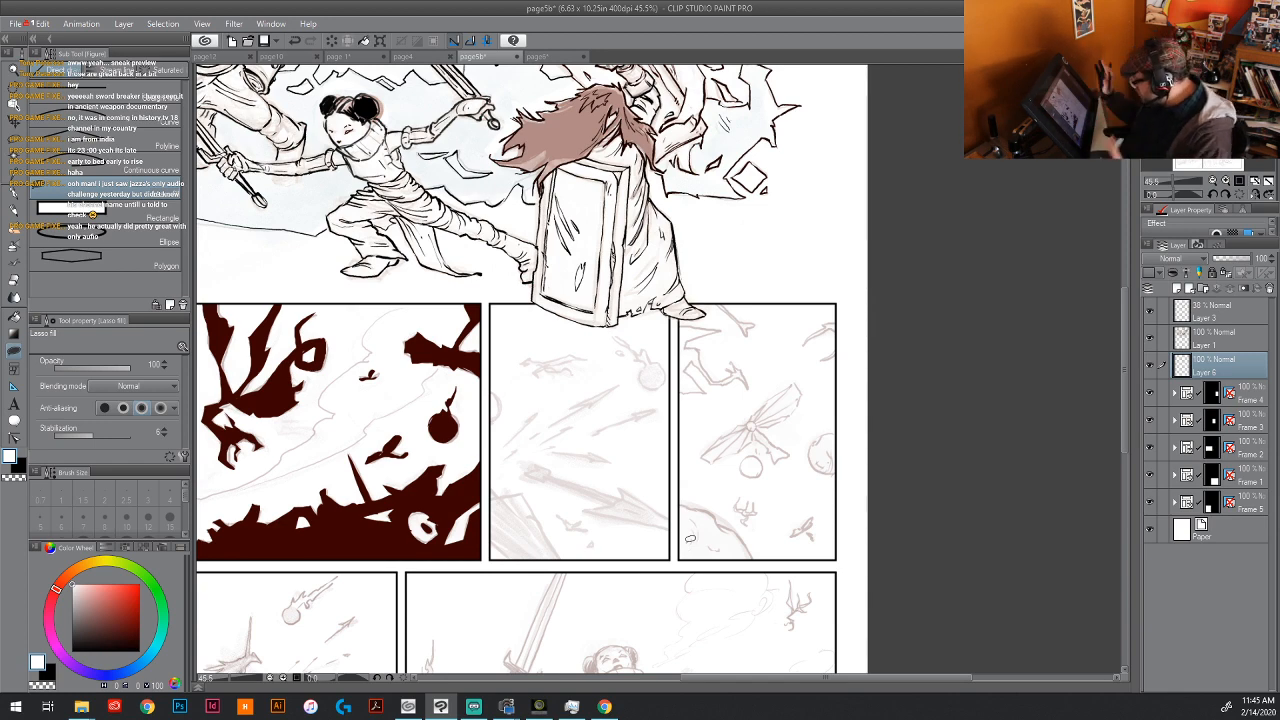
# Step: Merge Layer 3, Layer 1 and the white fill layer into one and set its opacity to 50%
pyautogui.moveTo(648, 465); pyautogui.dragTo(576, 320)
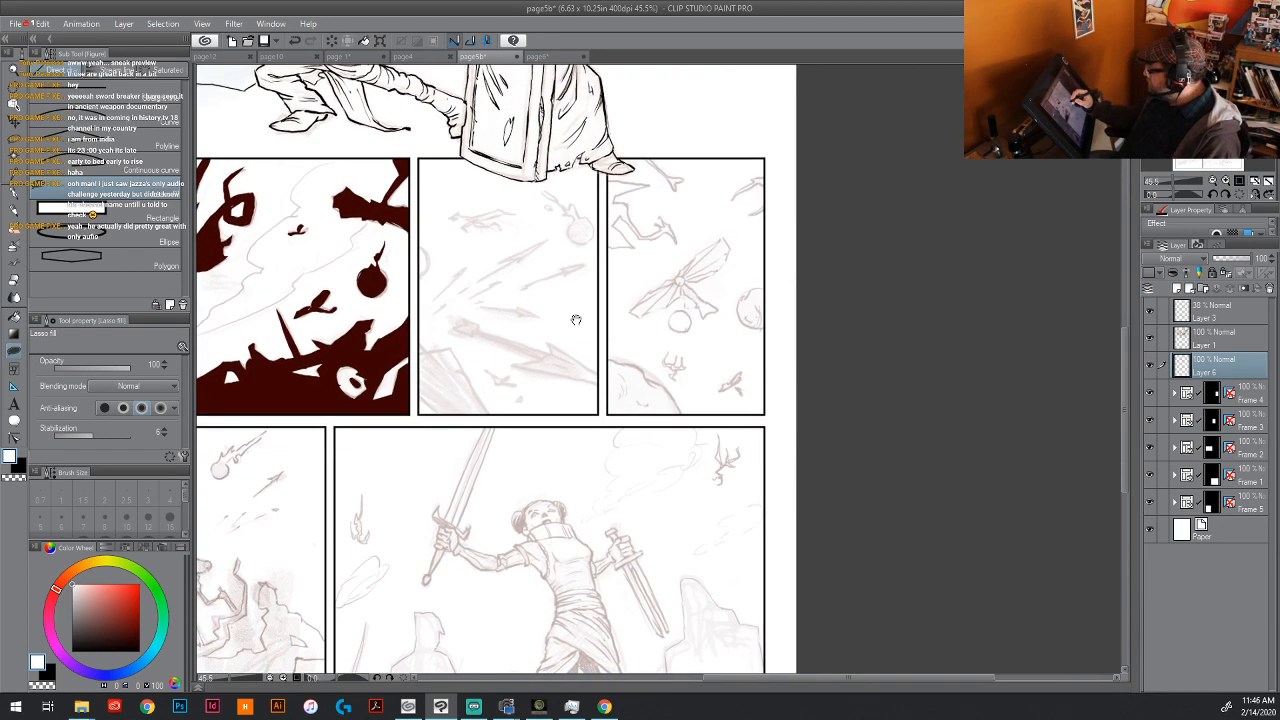
pyautogui.keyDown('shift'); pyautogui.click(1240, 318); pyautogui.keyUp('shift')
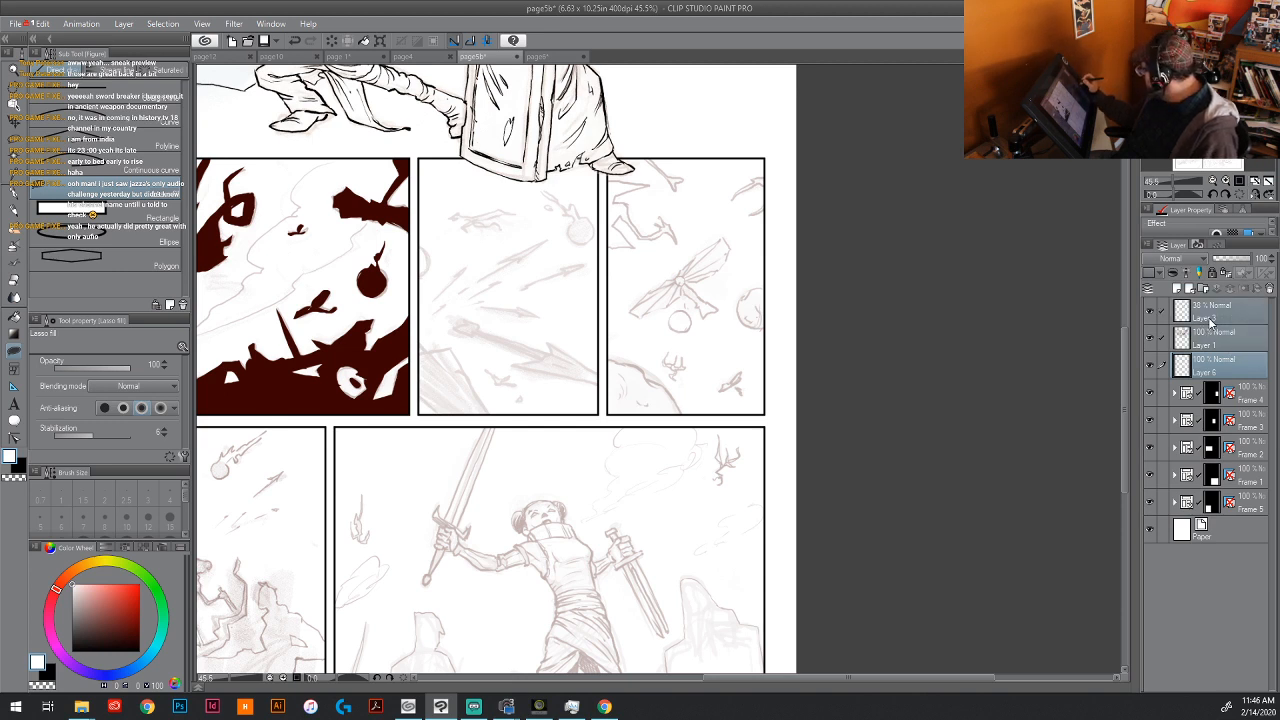
pyautogui.rightClick(1214, 322)
pyautogui.click(1183, 599)
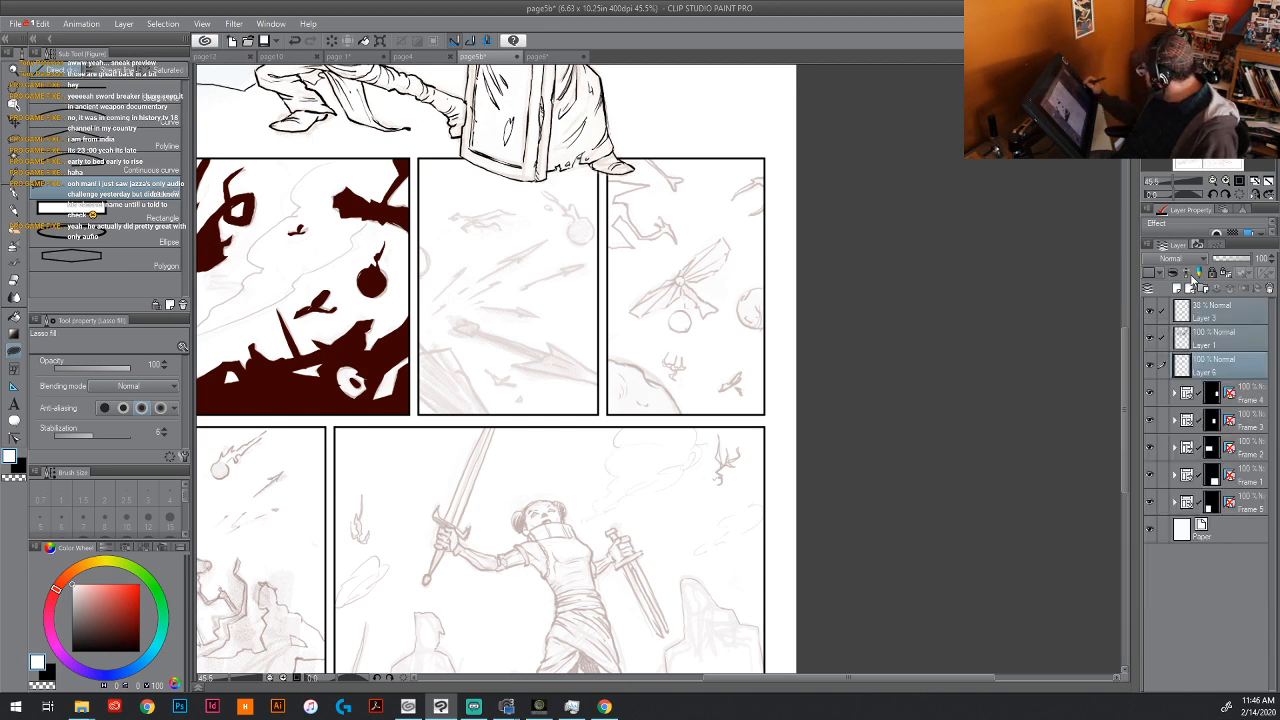
pyautogui.click(1227, 259)
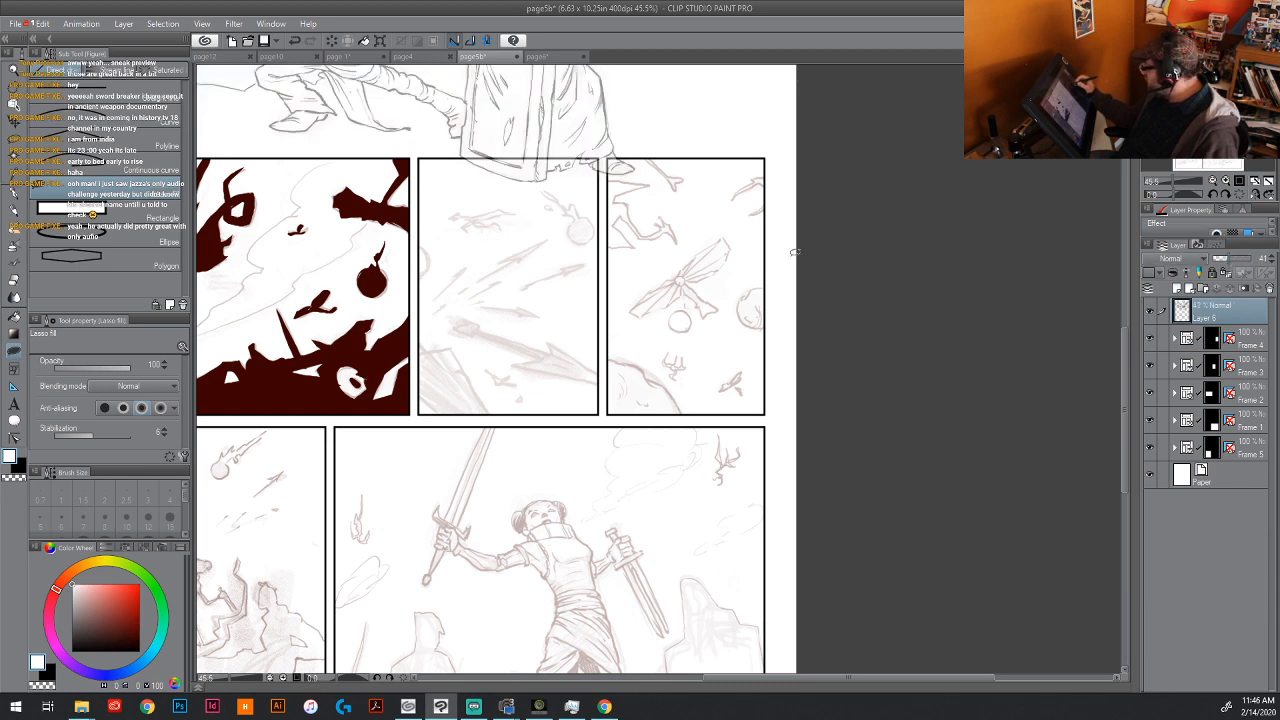
pyautogui.moveTo(738, 282); pyautogui.dragTo(814, 486)
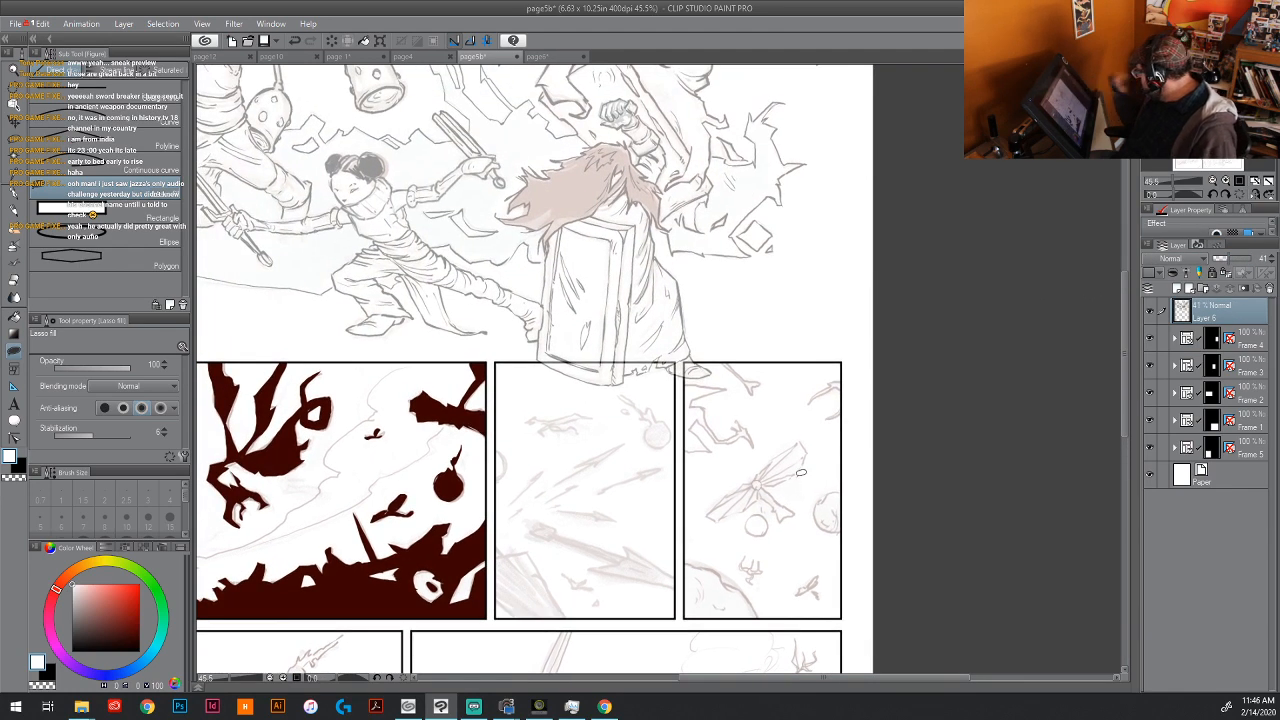
pyautogui.click(1231, 259)
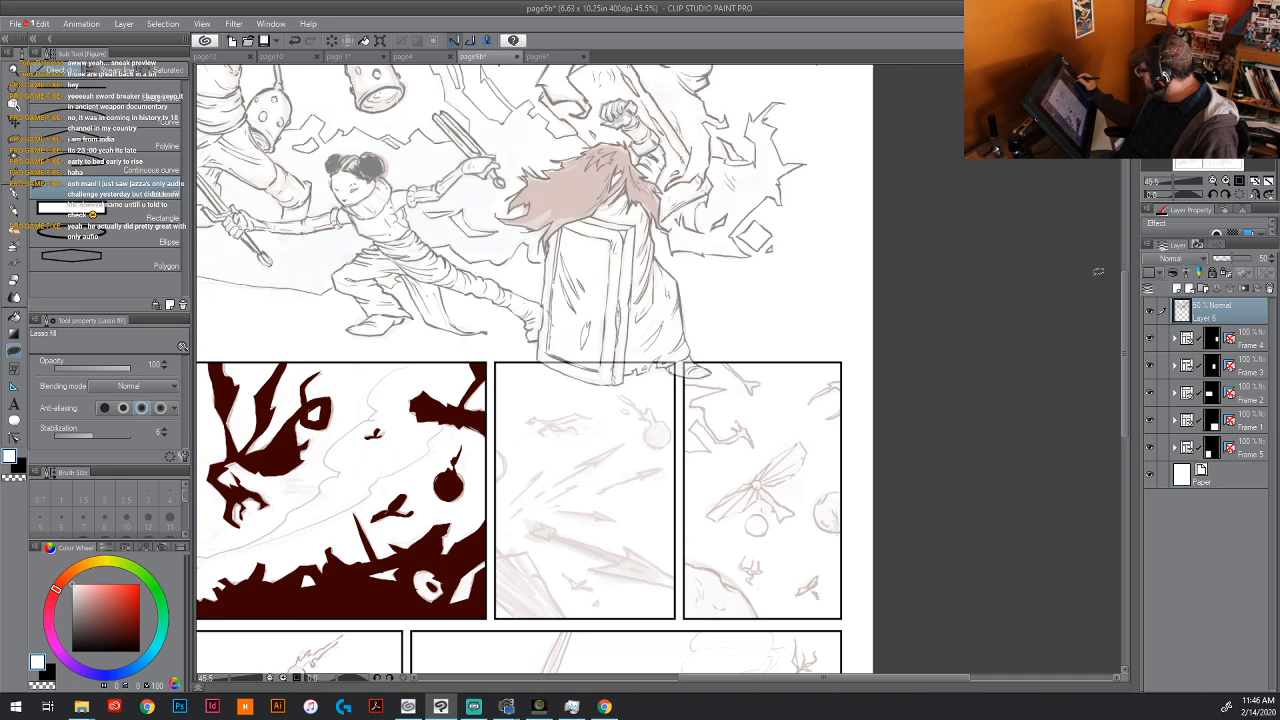
# Step: Select the Frame 1 panel with the two-sword character, expand its folder and select sketch Layer 9
pyautogui.moveTo(642, 425); pyautogui.dragTo(870, 186)
pyautogui.moveTo(698, 405); pyautogui.dragTo(559, 370)
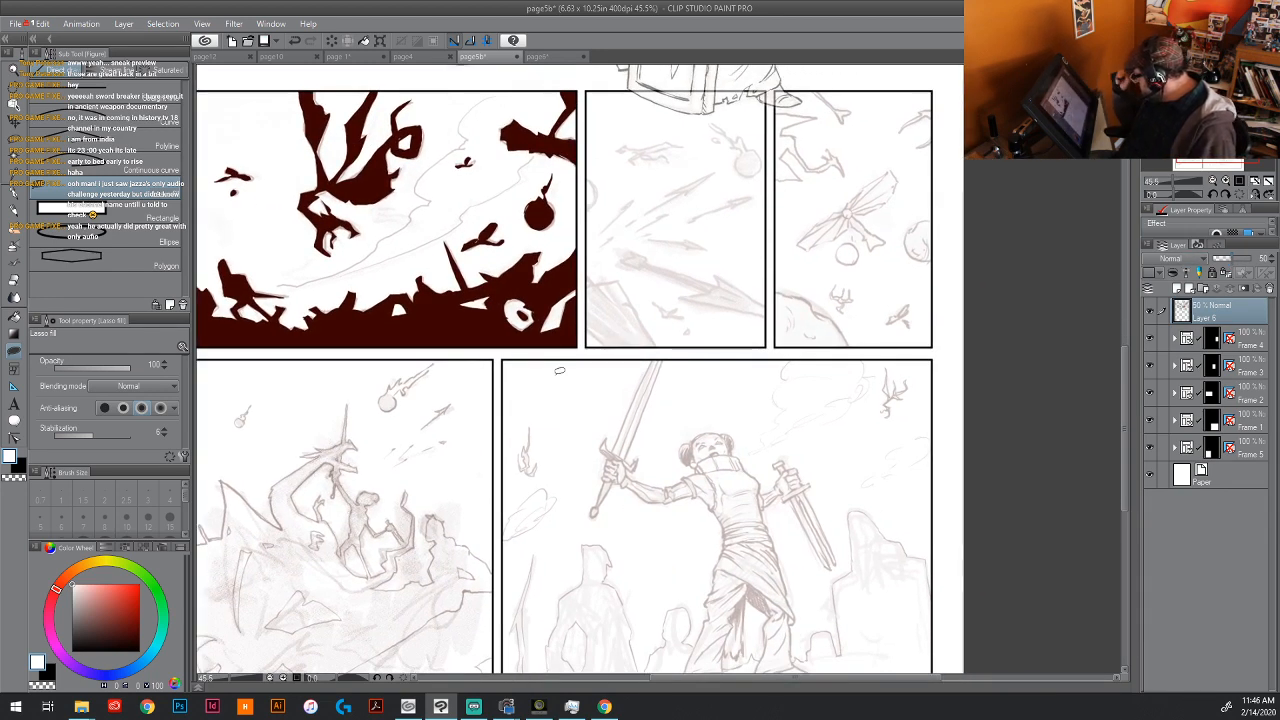
pyautogui.moveTo(559, 370); pyautogui.dragTo(602, 256)
pyautogui.moveTo(582, 413); pyautogui.dragTo(702, 339)
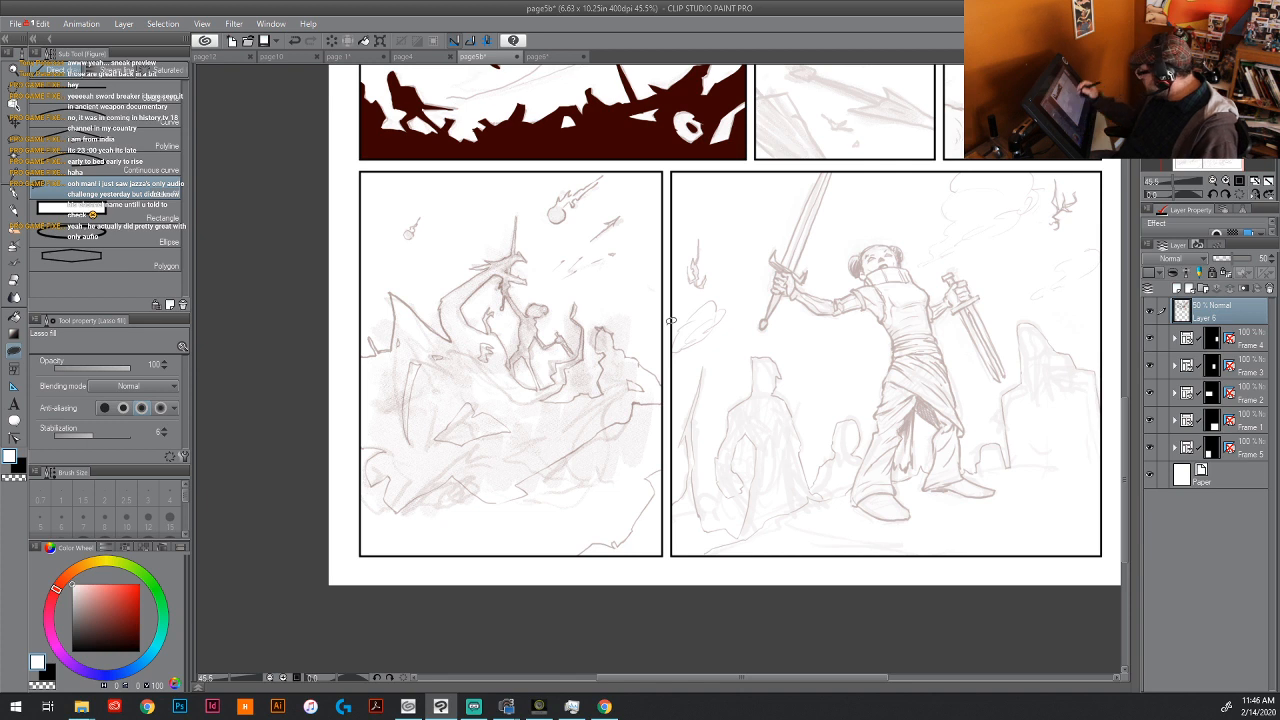
pyautogui.press('o')
pyautogui.click(661, 318)
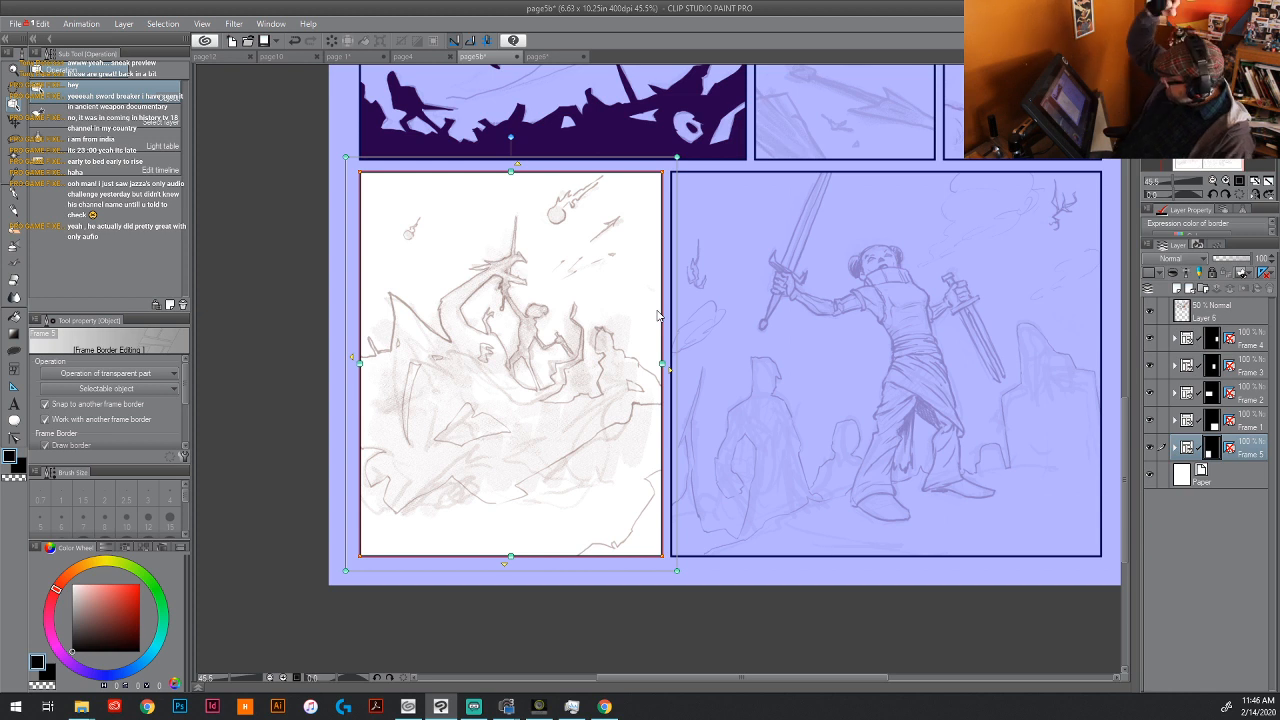
pyautogui.moveTo(776, 373); pyautogui.dragTo(506, 374)
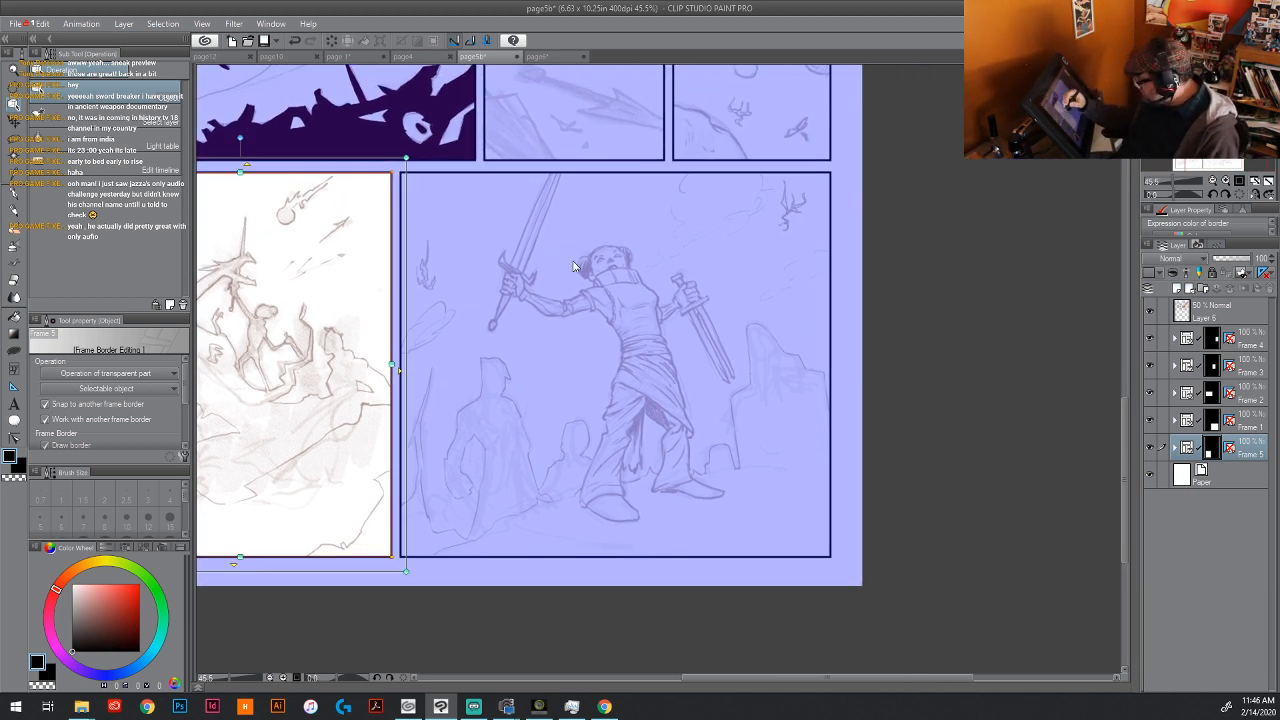
pyautogui.click(707, 350)
pyautogui.moveTo(707, 350)
pyautogui.mouseDown()
pyautogui.moveTo(858, 324)
pyautogui.moveTo(827, 422)
pyautogui.moveTo(759, 361)
pyautogui.moveTo(738, 298)
pyautogui.moveTo(718, 293)
pyautogui.moveTo(715, 445)
pyautogui.moveTo(725, 338)
pyautogui.mouseUp()
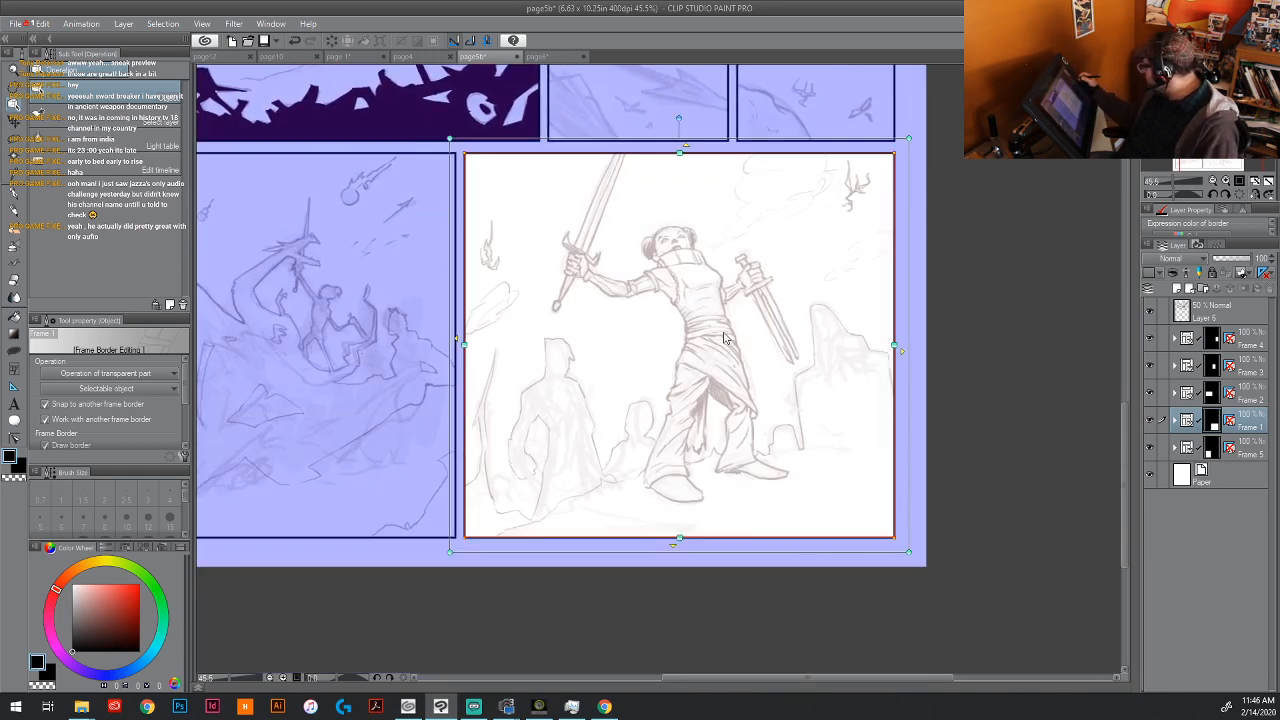
pyautogui.click(1175, 421)
pyautogui.click(1222, 453)
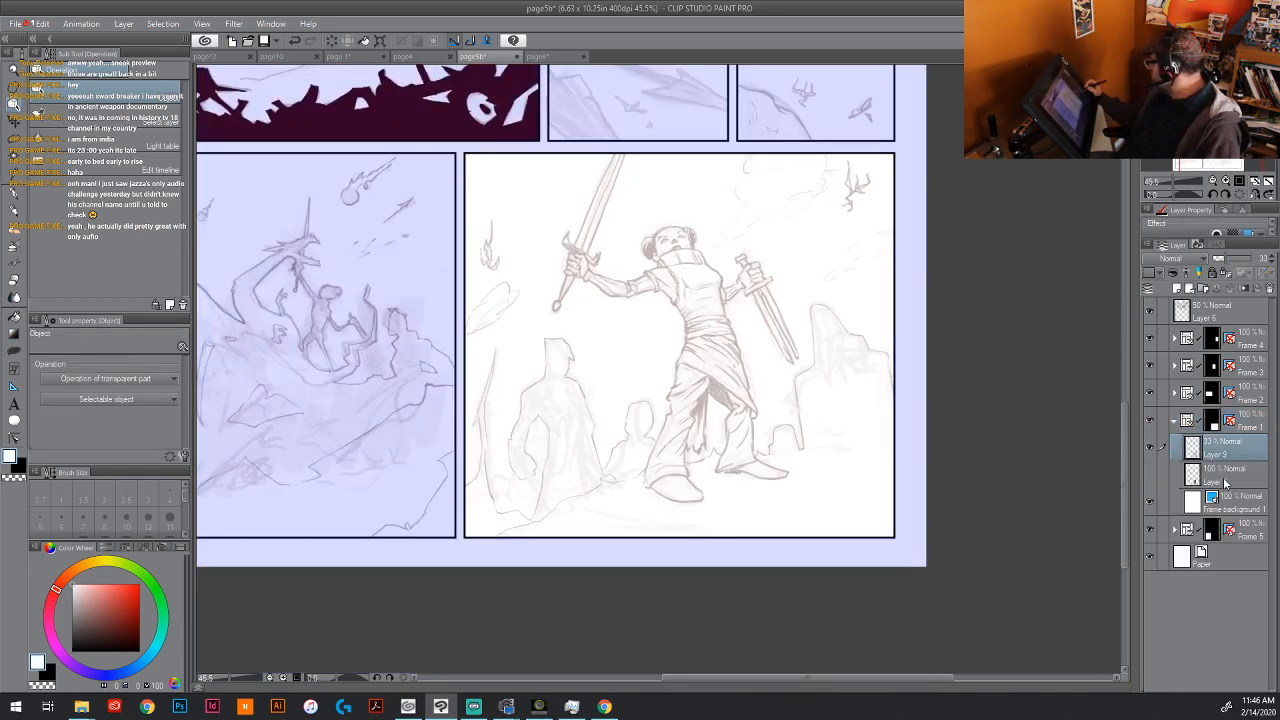
# Step: Check the two sketch layers inside Frame 1, merge Layer 9 with Layer 7, and set the merged layer's opacity to 26%
pyautogui.click(1149, 448)
pyautogui.click(1149, 475)
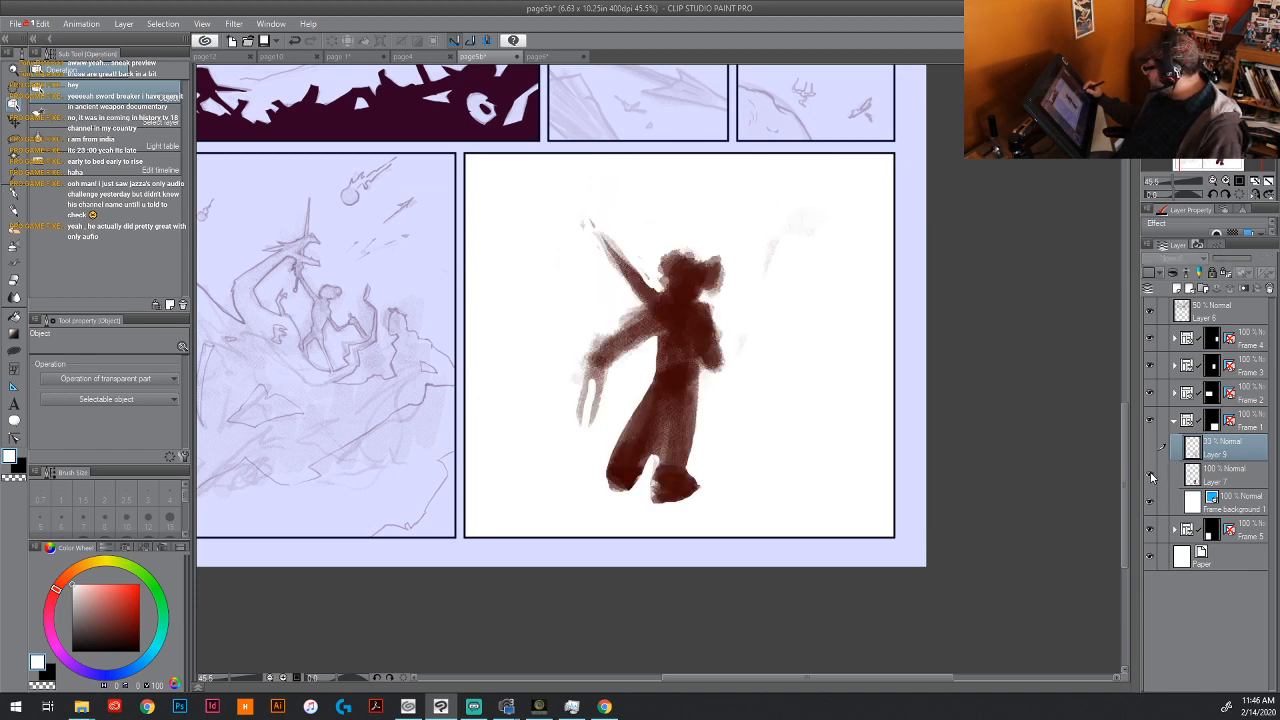
pyautogui.click(1150, 476)
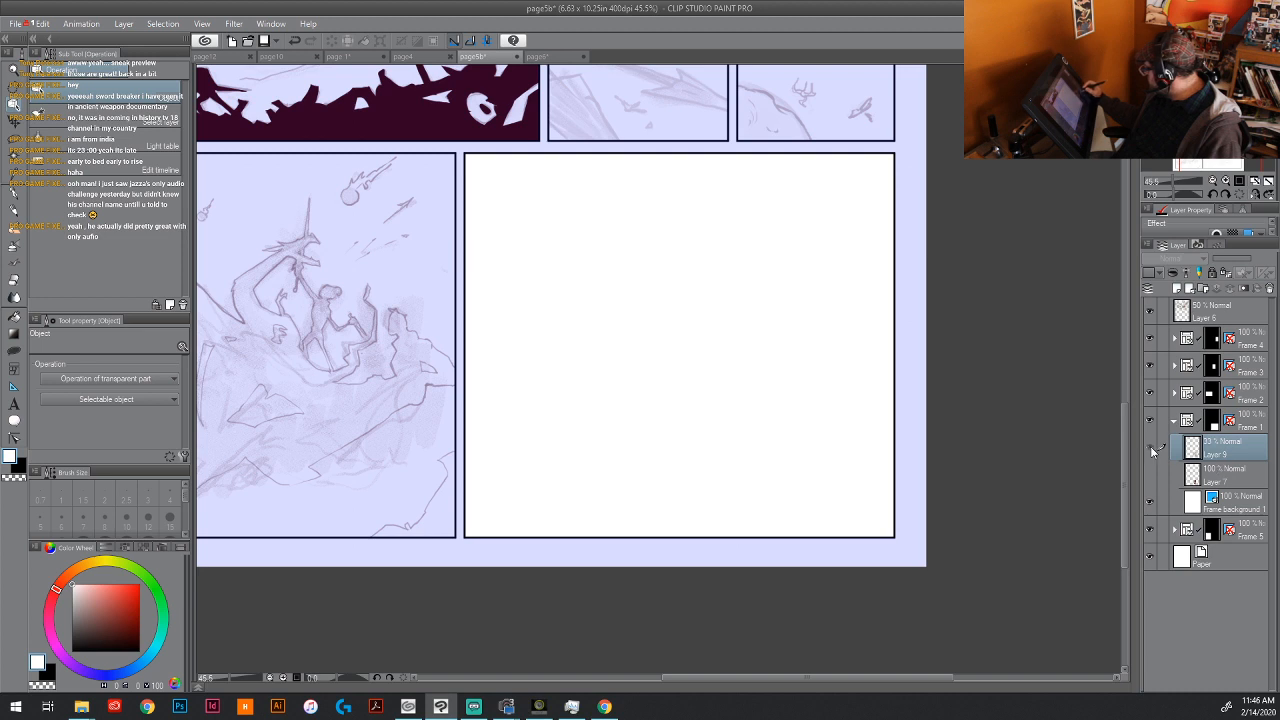
pyautogui.click(1150, 448)
pyautogui.keyDown('shift'); pyautogui.click(1231, 478); pyautogui.keyUp('shift')
pyautogui.rightClick(1231, 447)
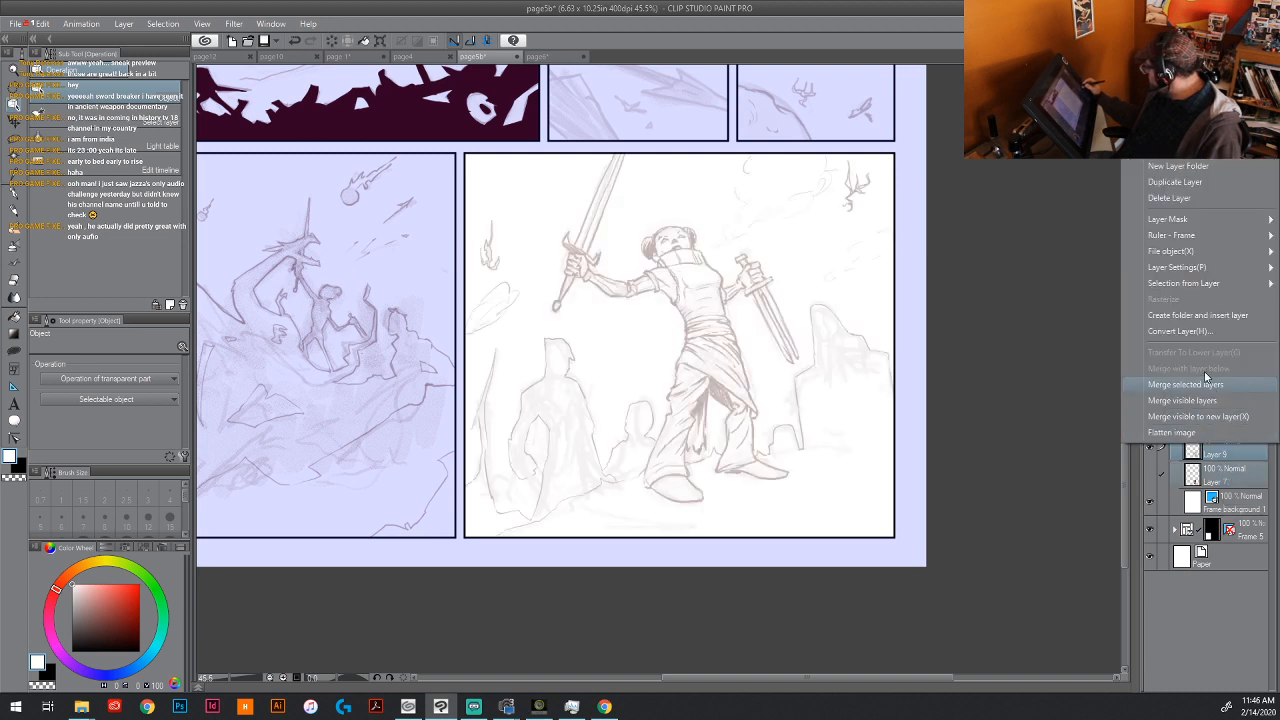
pyautogui.click(1205, 382)
pyautogui.click(1226, 259)
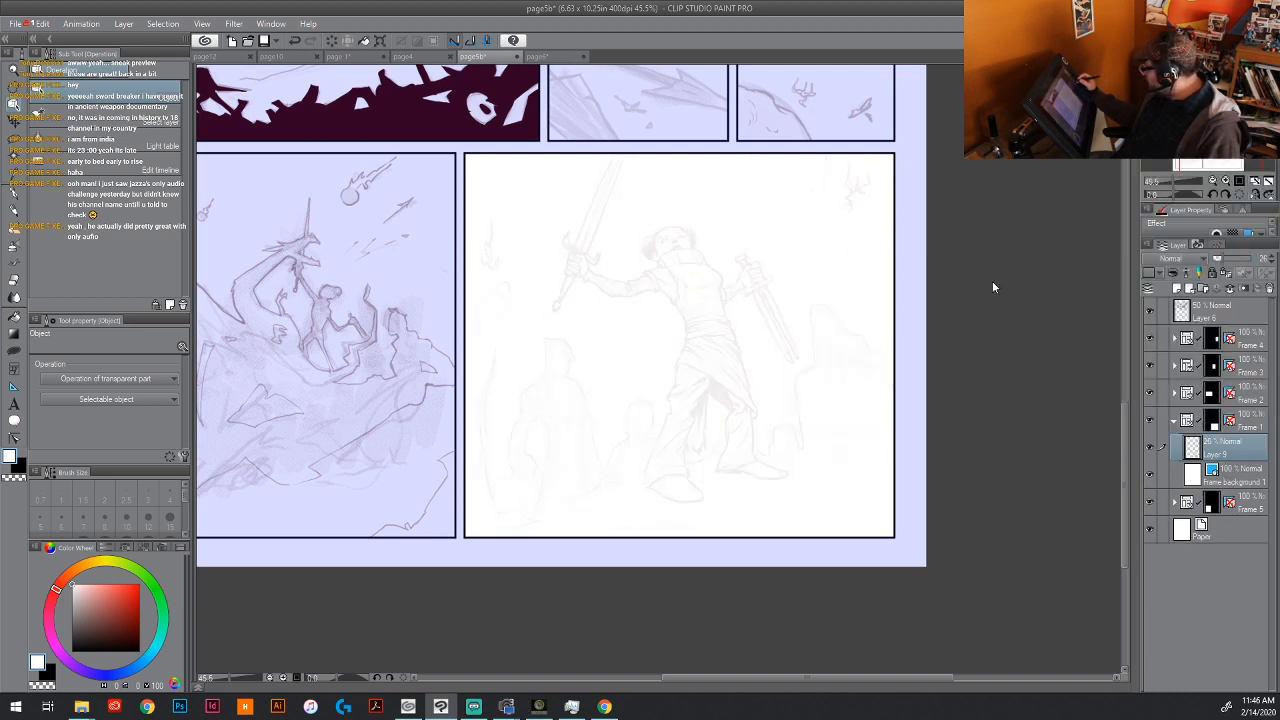
pyautogui.moveTo(786, 310); pyautogui.dragTo(723, 366)
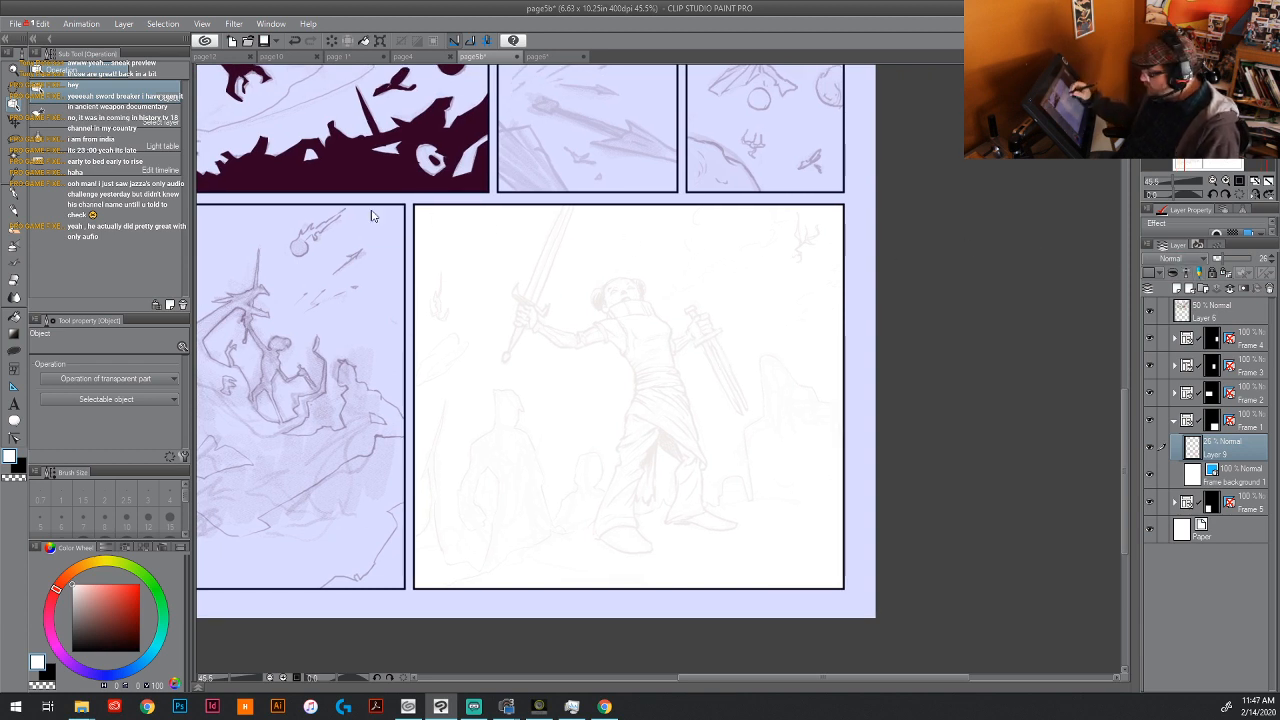
# Step: Choose the Real G-Pen with black as the drawing colour and add a new layer above the faded sketch in Frame 1
pyautogui.press('p')
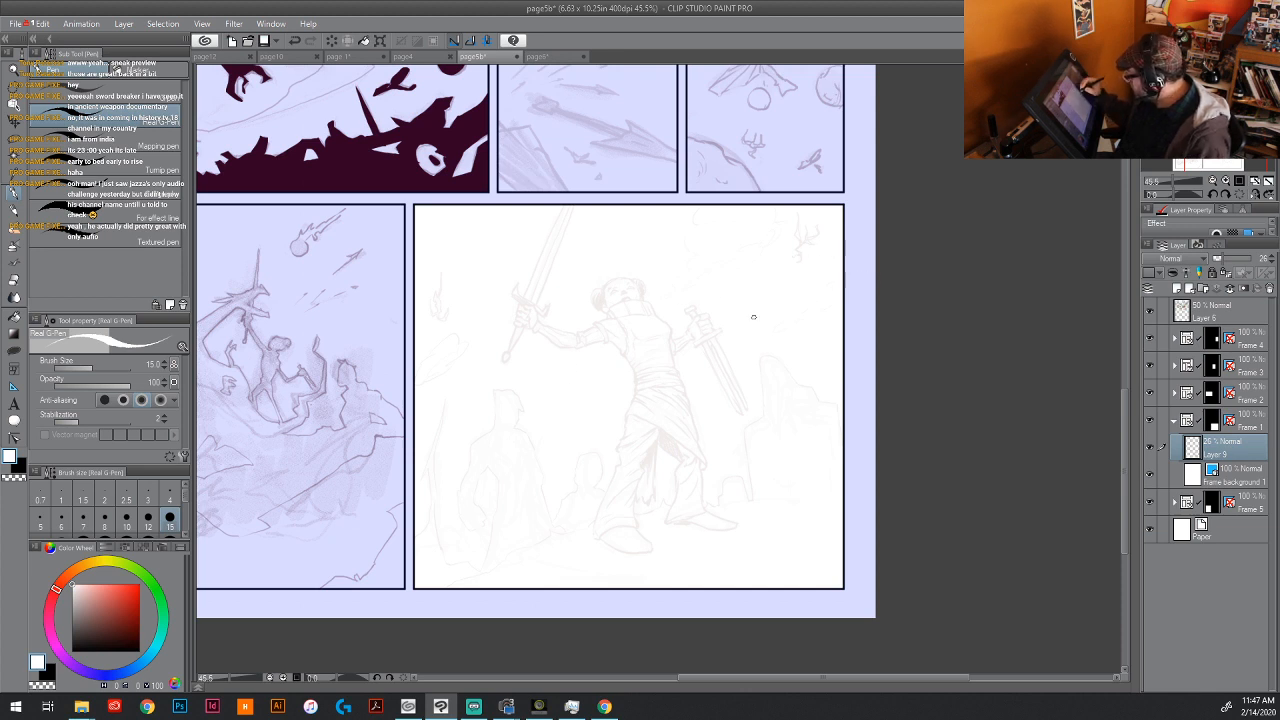
pyautogui.moveTo(708, 369); pyautogui.dragTo(674, 424)
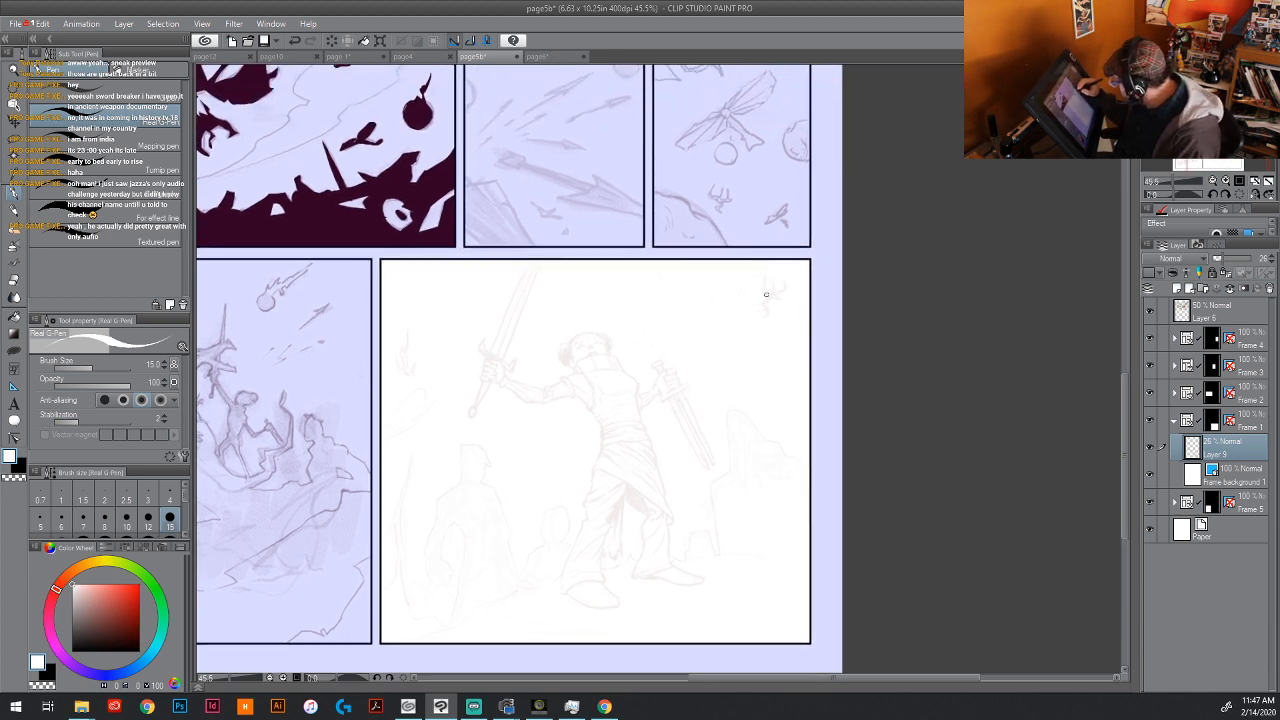
pyautogui.click(1177, 288)
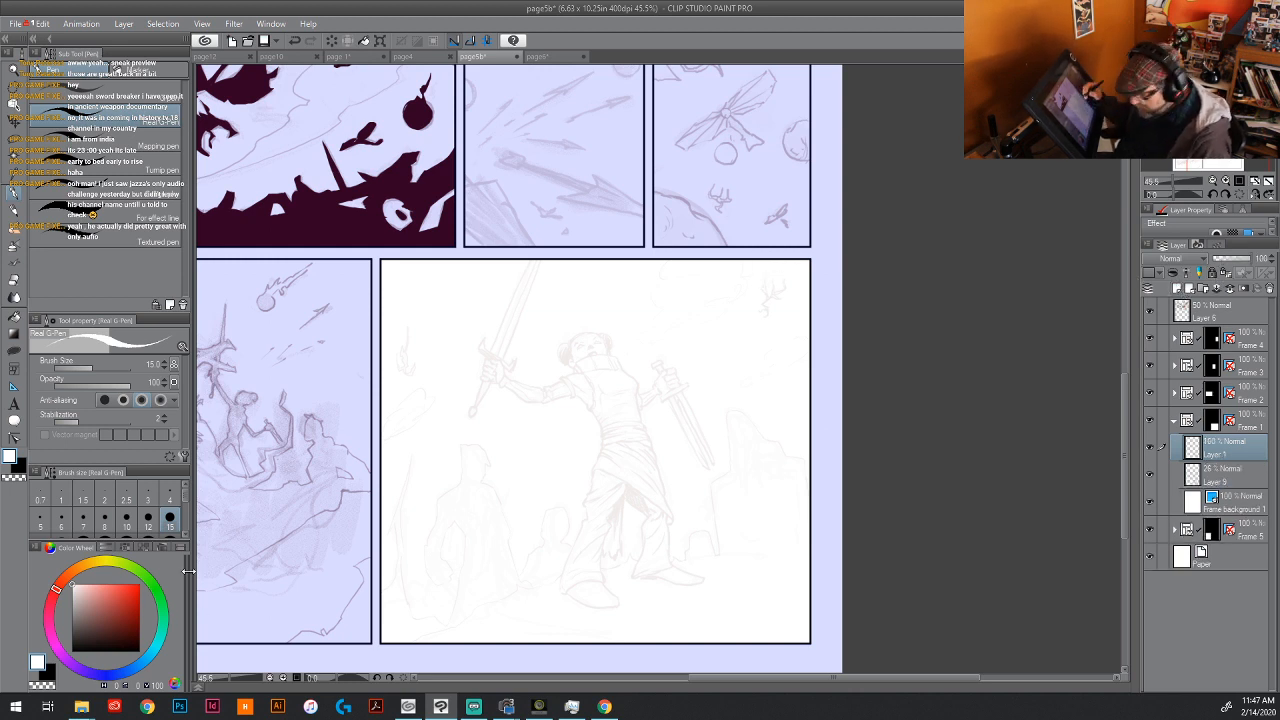
pyautogui.hotkey('ctrl', 'z')
pyautogui.moveTo(136, 634); pyautogui.dragTo(165, 670)
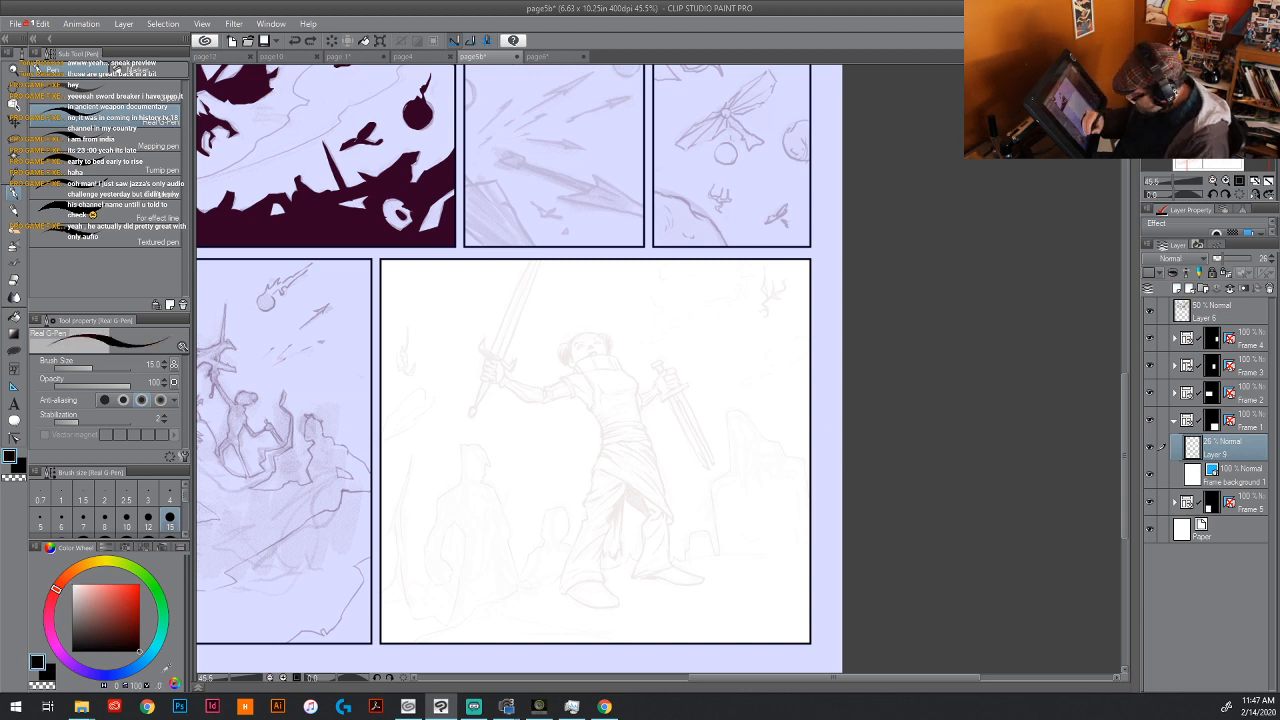
pyautogui.moveTo(763, 268); pyautogui.dragTo(760, 299)
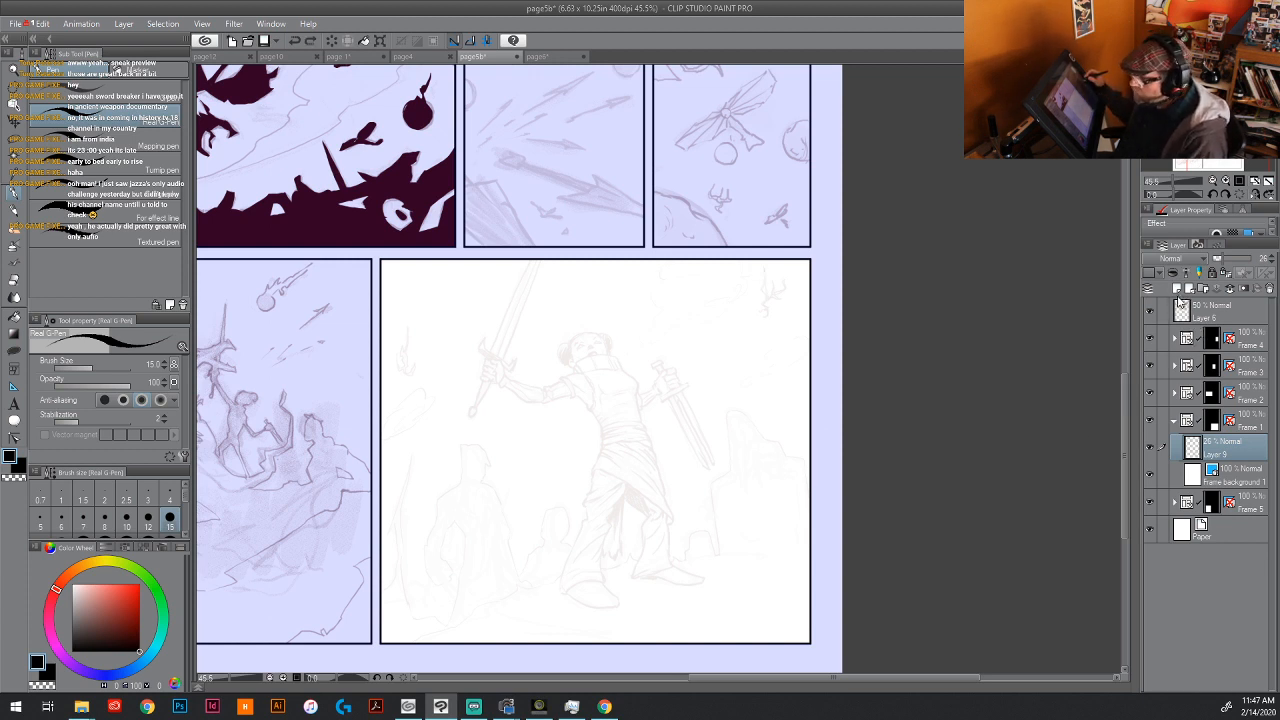
pyautogui.click(1177, 288)
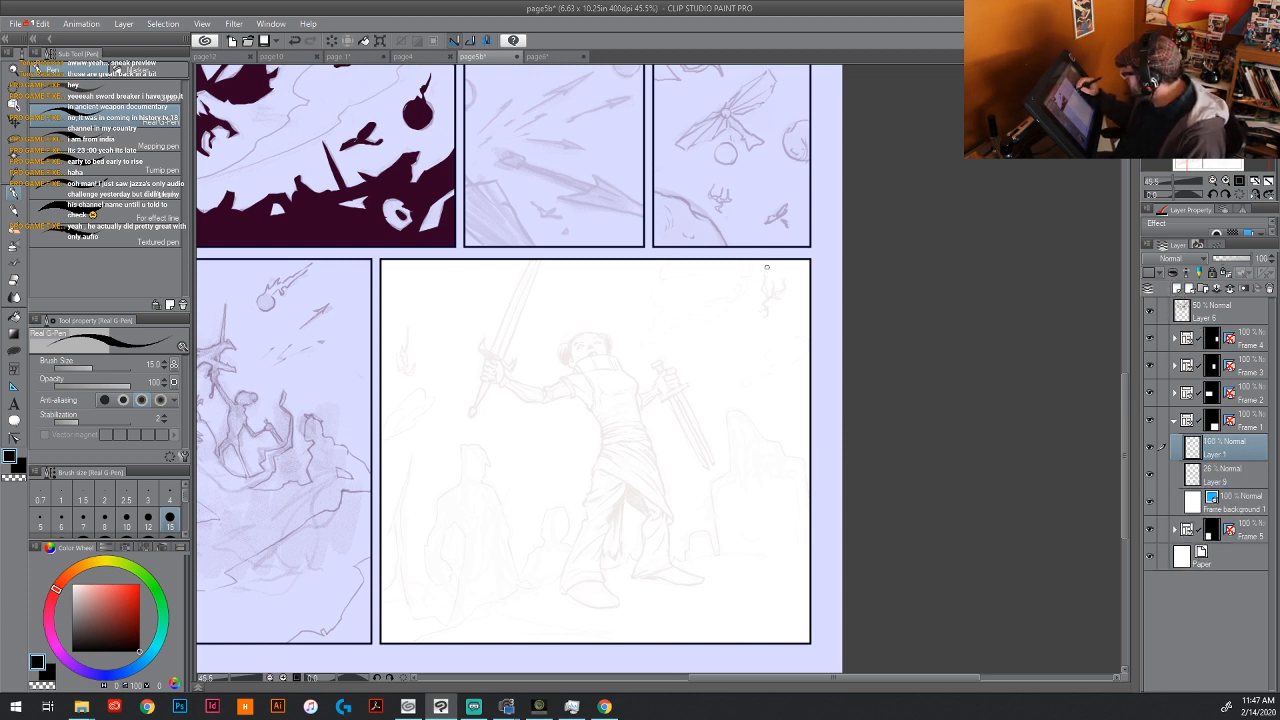
# Step: Ink the small flying creature in the upper-right corner of the two-sword character's panel
pyautogui.moveTo(764, 267)
pyautogui.mouseDown()
pyautogui.moveTo(765, 309)
pyautogui.moveTo(786, 263)
pyautogui.moveTo(770, 292)
pyautogui.moveTo(766, 267)
pyautogui.mouseUp()
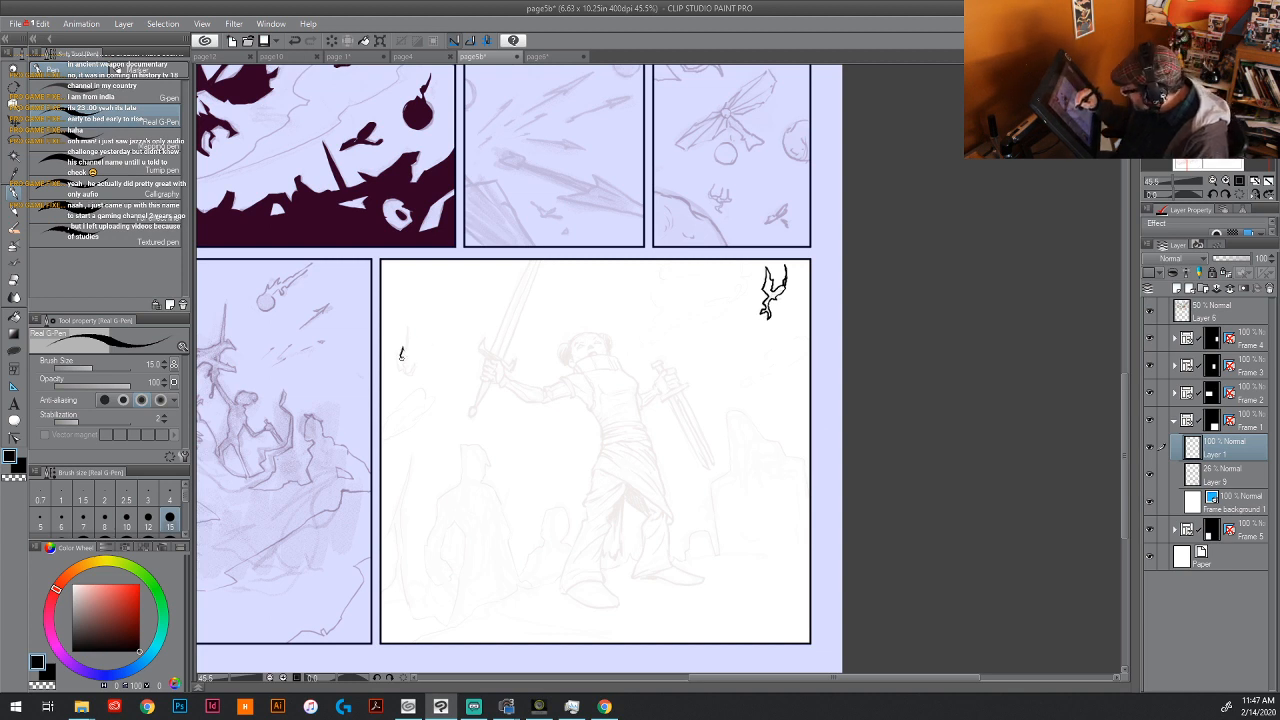
# Step: Ink the small flying creature in the left part of Frame 1, plus the raised sword's crossguard and blade
pyautogui.moveTo(400, 358)
pyautogui.mouseDown()
pyautogui.moveTo(406, 376)
pyautogui.moveTo(406, 326)
pyautogui.mouseUp()
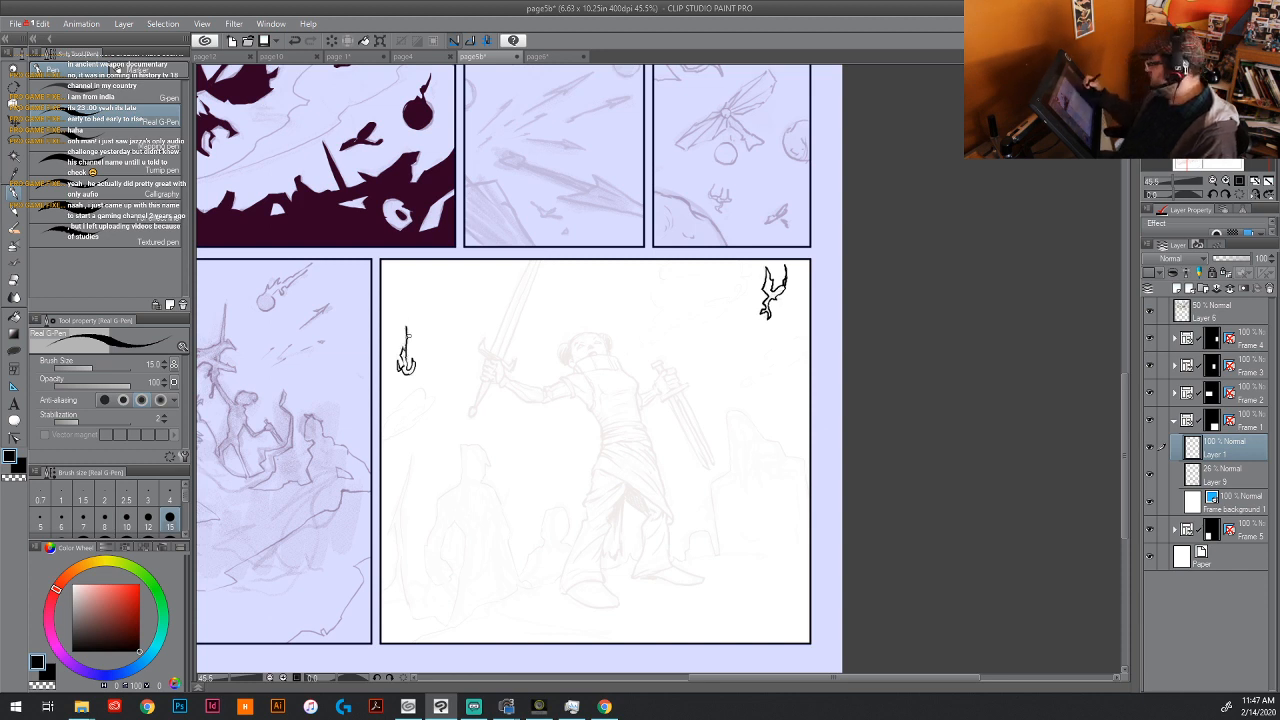
pyautogui.moveTo(591, 534); pyautogui.dragTo(552, 428)
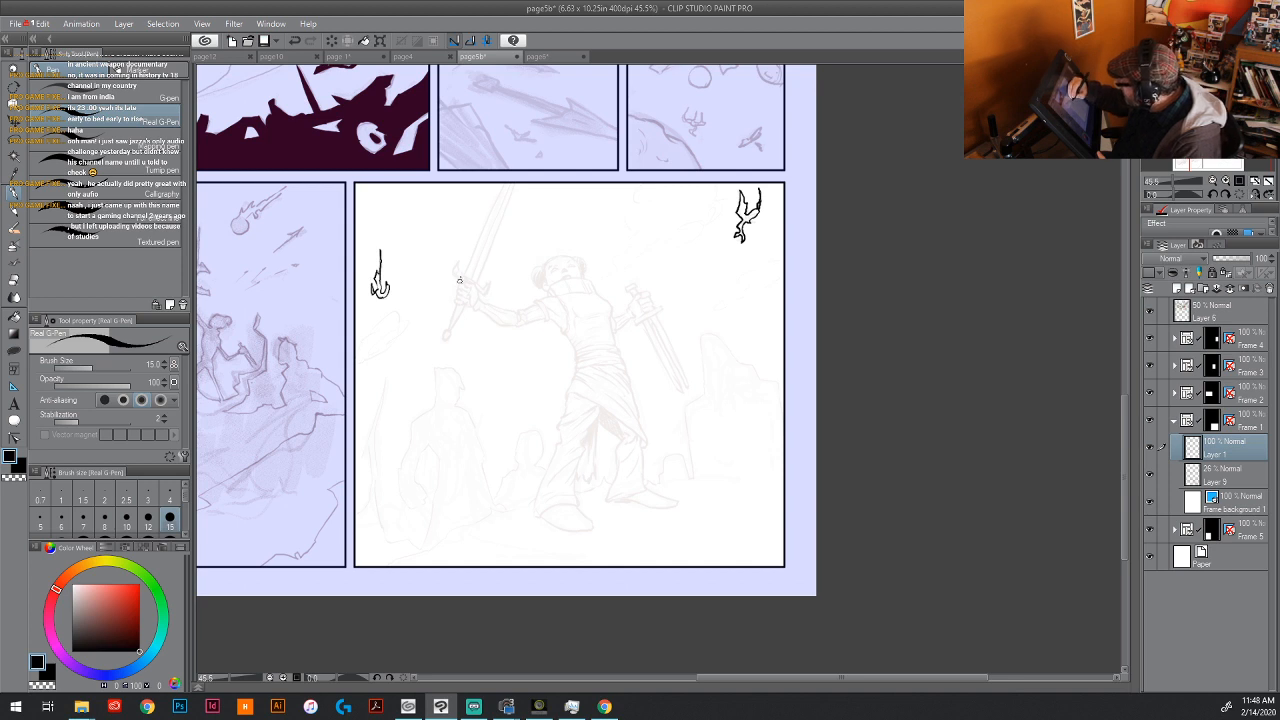
pyautogui.moveTo(451, 271); pyautogui.dragTo(463, 281)
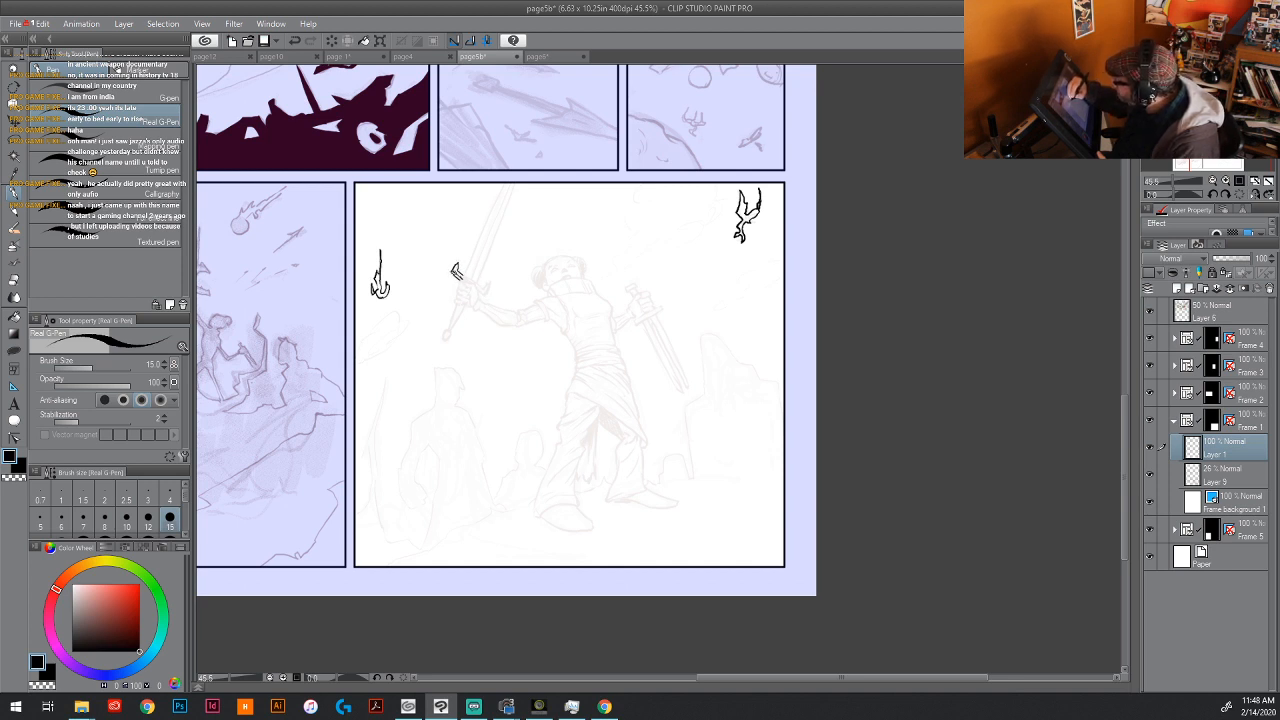
pyautogui.moveTo(476, 284); pyautogui.dragTo(486, 295)
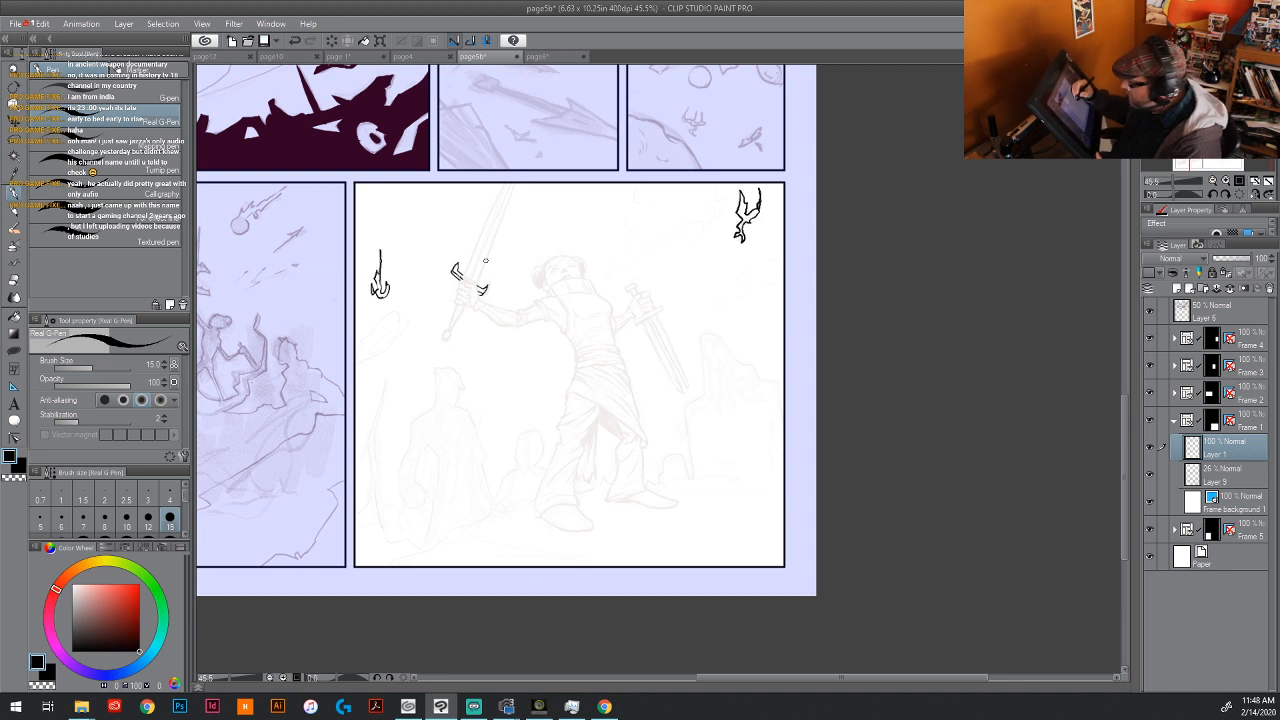
pyautogui.moveTo(462, 272); pyautogui.dragTo(505, 184)
pyautogui.moveTo(476, 284); pyautogui.dragTo(521, 180)
pyautogui.moveTo(472, 274); pyautogui.dragTo(518, 178)
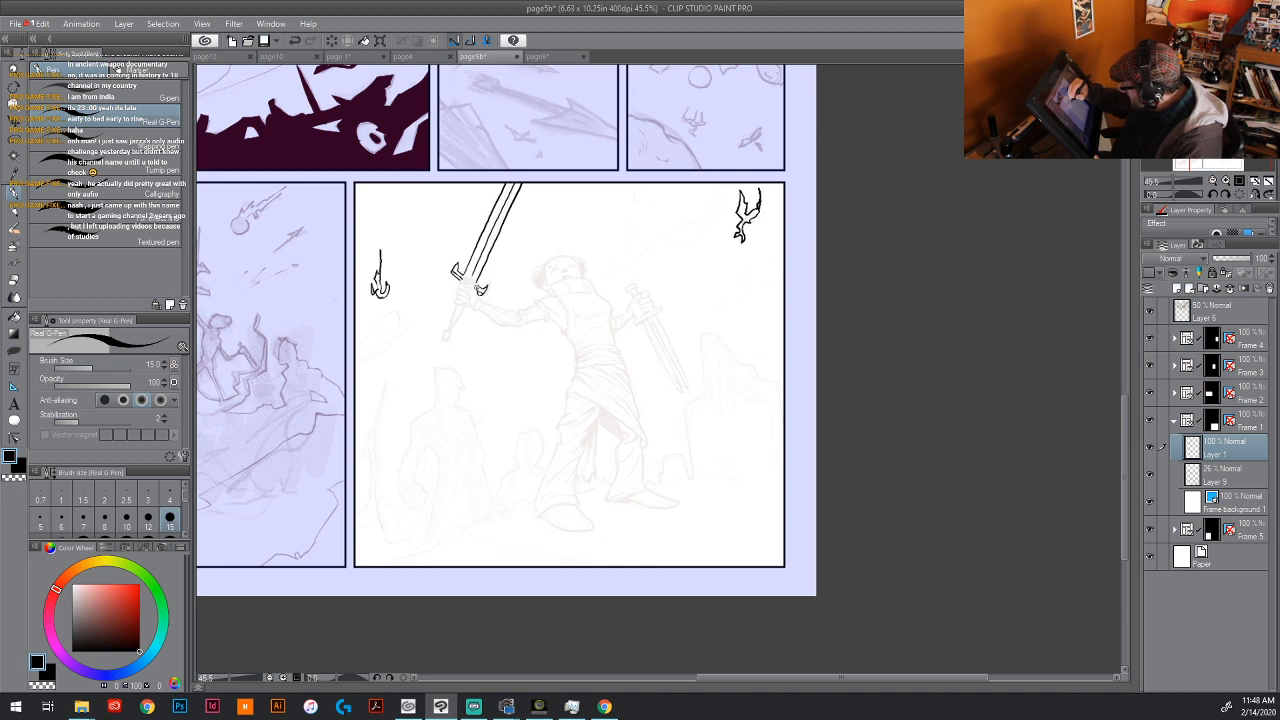
# Step: Ink the fist gripping the raised sword, together with the tapered handle and the pommel below it
pyautogui.moveTo(478, 288)
pyautogui.mouseDown()
pyautogui.moveTo(464, 278)
pyautogui.moveTo(474, 290)
pyautogui.mouseUp()
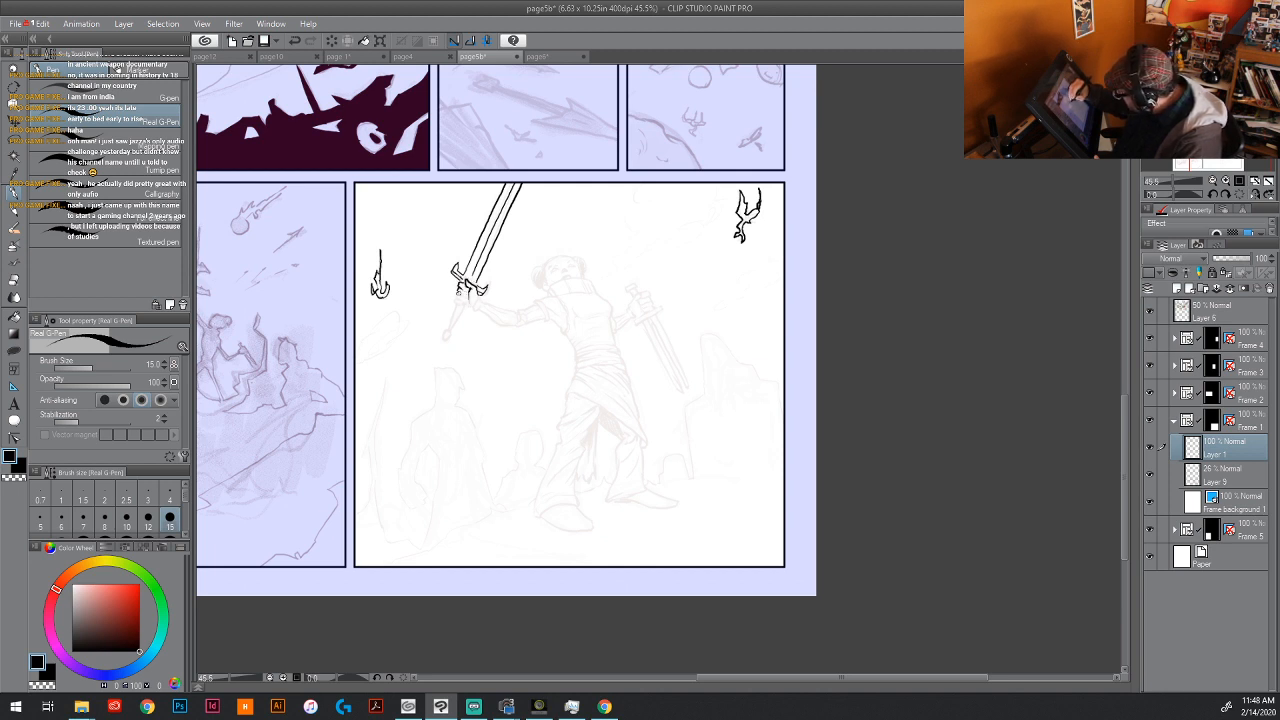
pyautogui.moveTo(456, 291); pyautogui.dragTo(467, 299)
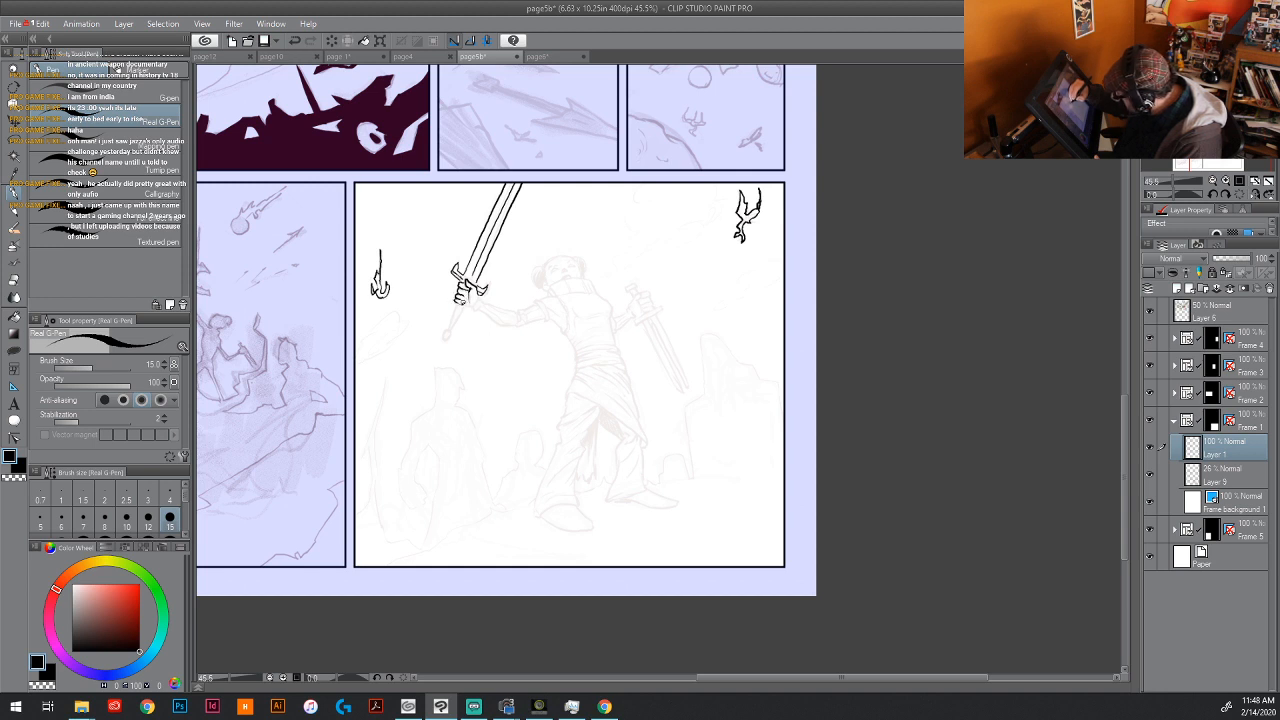
pyautogui.moveTo(462, 297); pyautogui.dragTo(478, 284)
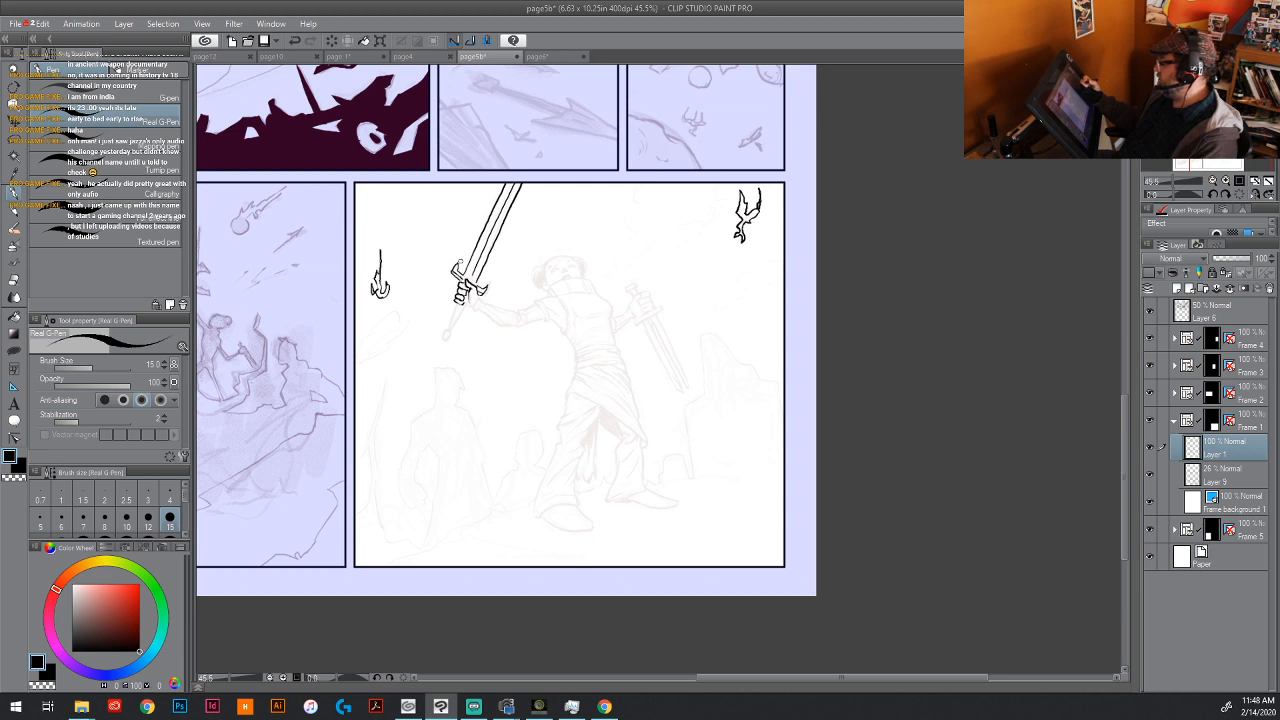
pyautogui.moveTo(458, 295); pyautogui.dragTo(464, 302)
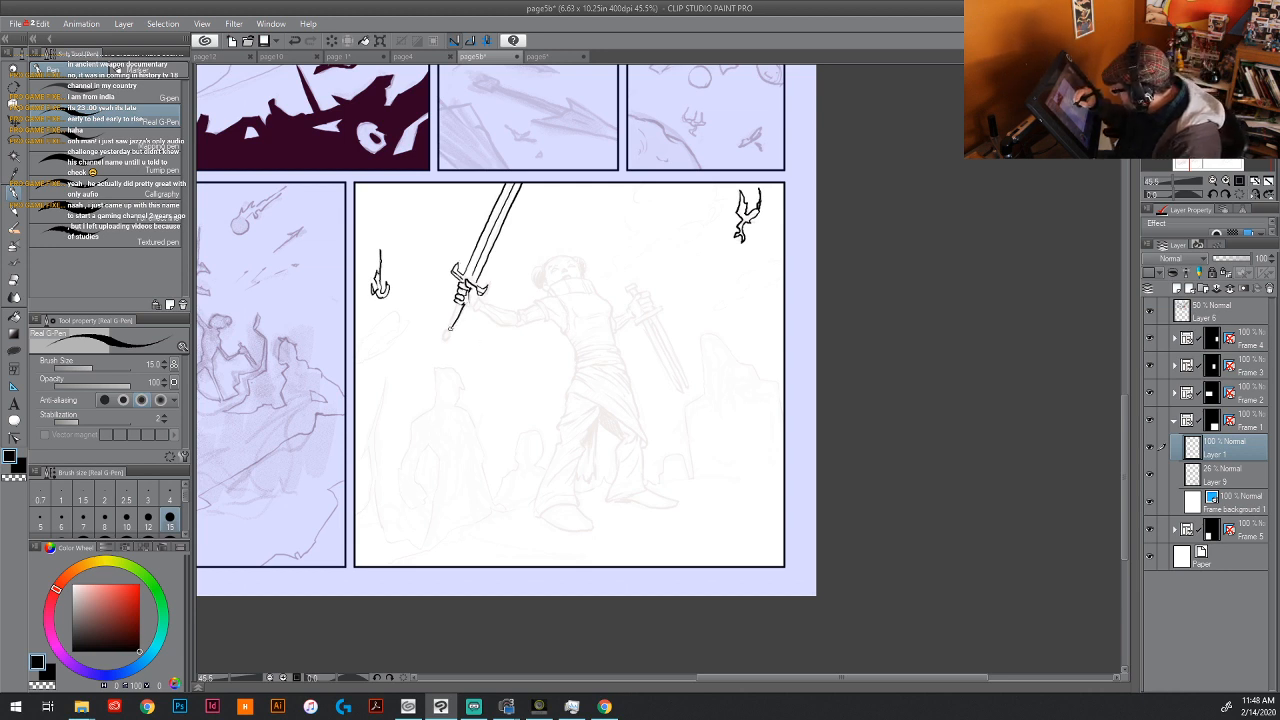
pyautogui.moveTo(446, 332); pyautogui.dragTo(449, 334)
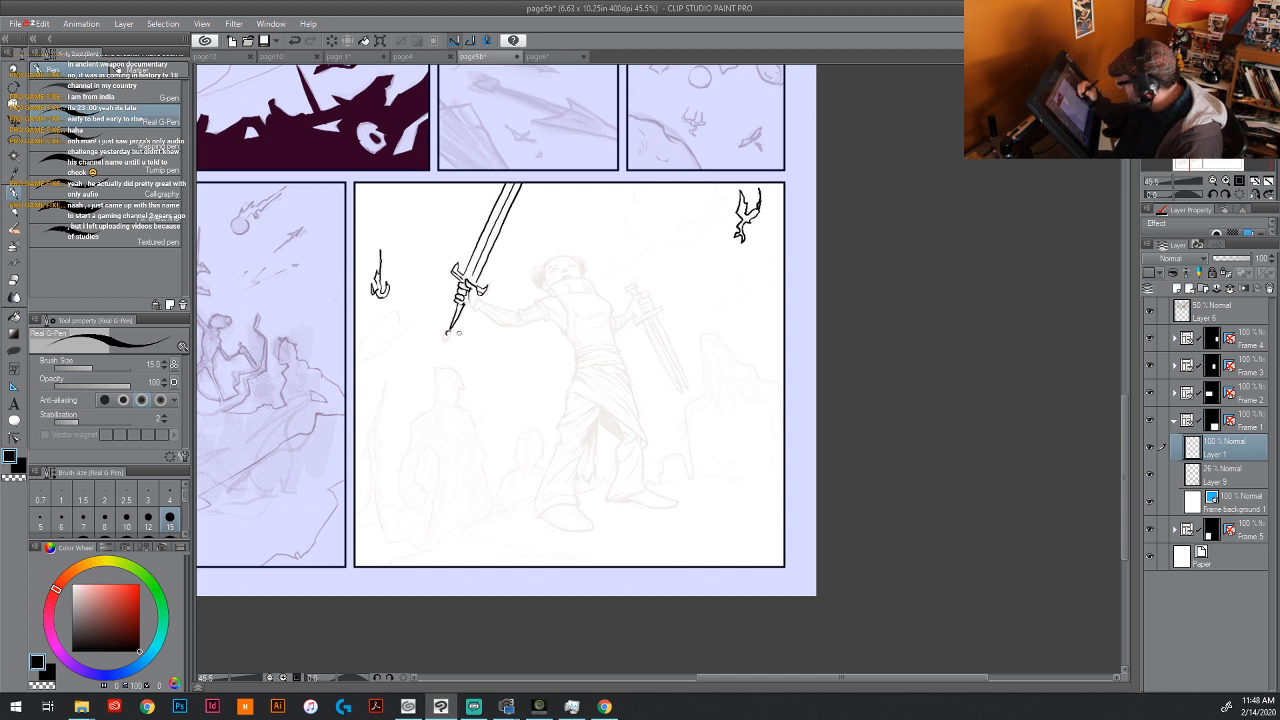
pyautogui.hotkey('ctrl', 'z')
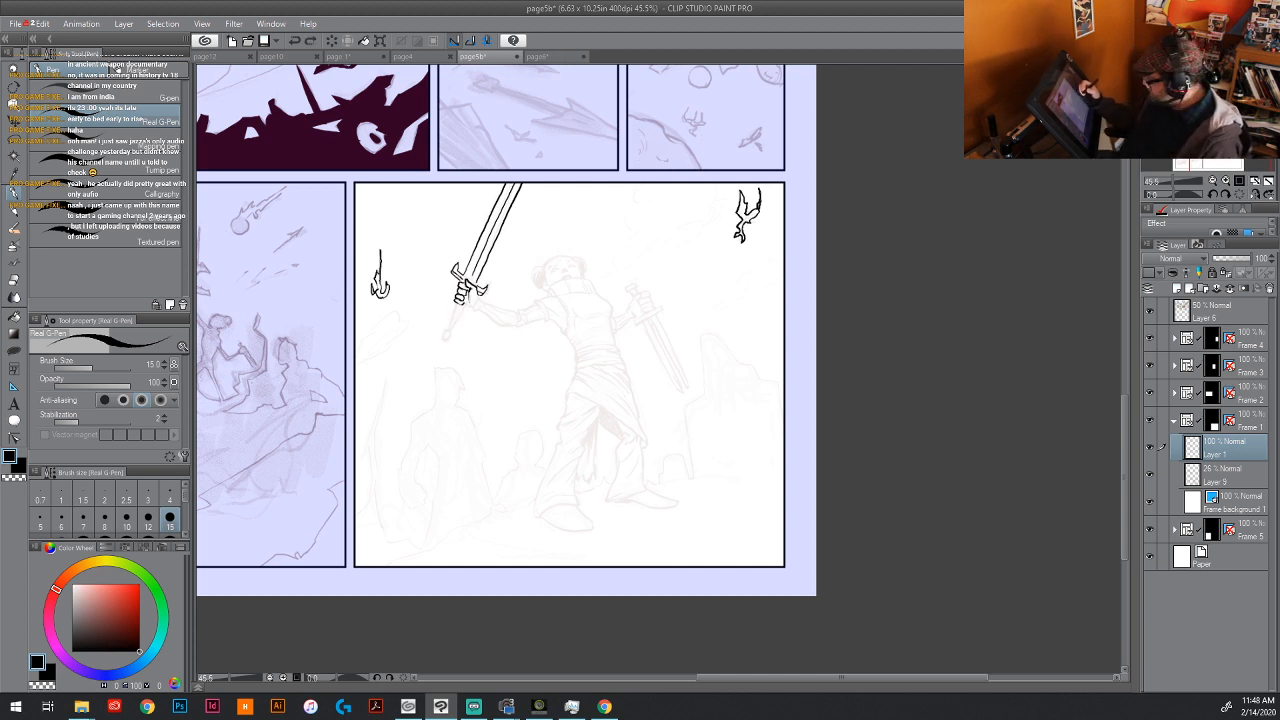
pyautogui.moveTo(454, 295); pyautogui.dragTo(458, 299)
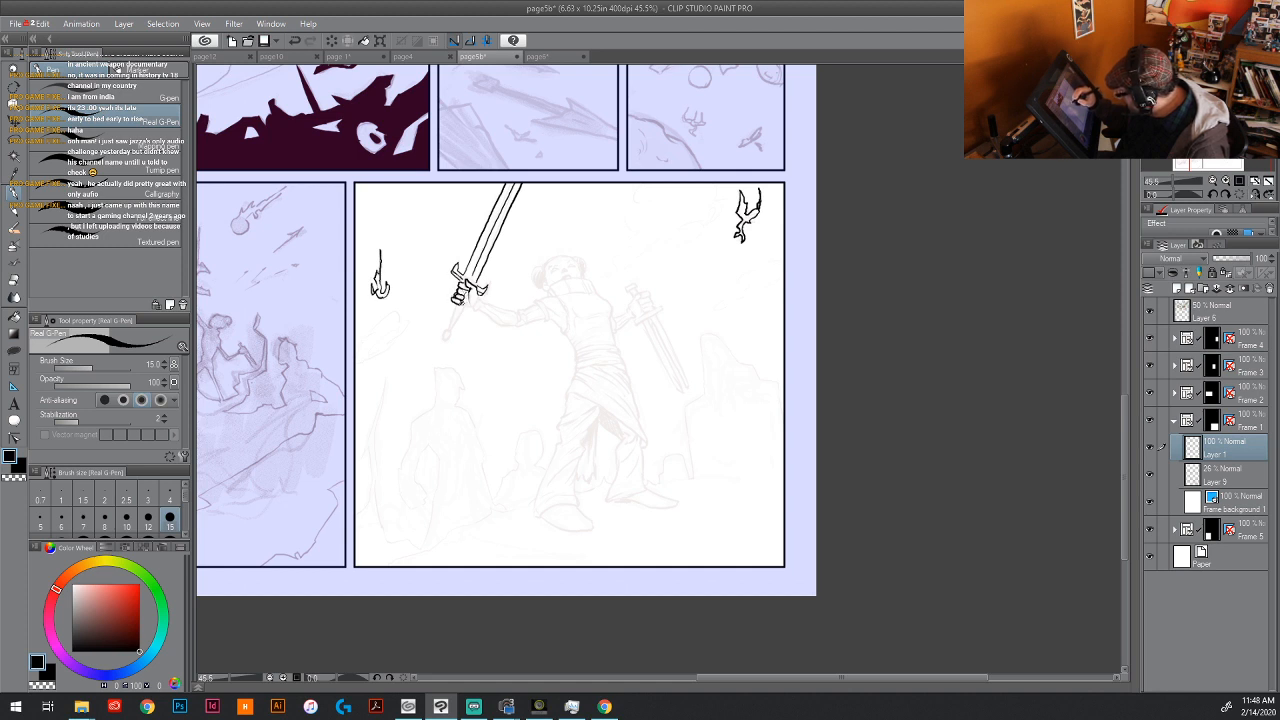
pyautogui.moveTo(456, 300)
pyautogui.mouseDown()
pyautogui.moveTo(446, 330)
pyautogui.moveTo(466, 294)
pyautogui.mouseUp()
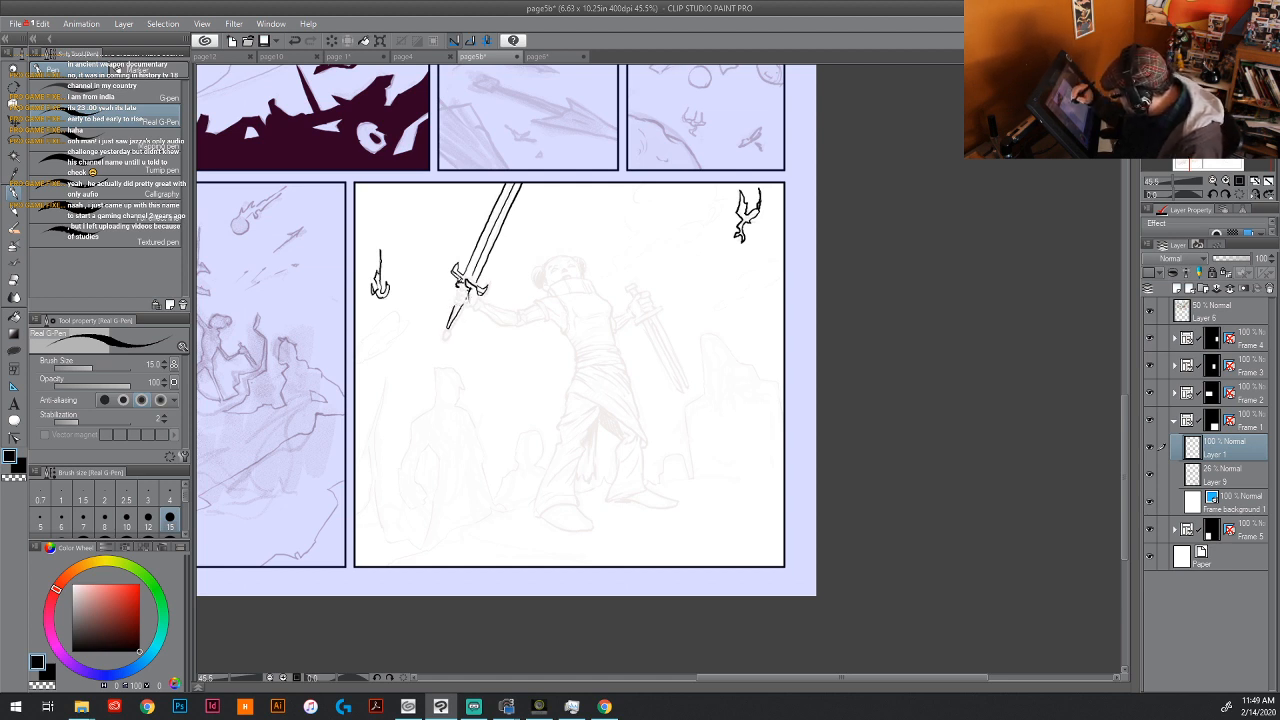
pyautogui.moveTo(456, 285); pyautogui.dragTo(450, 302)
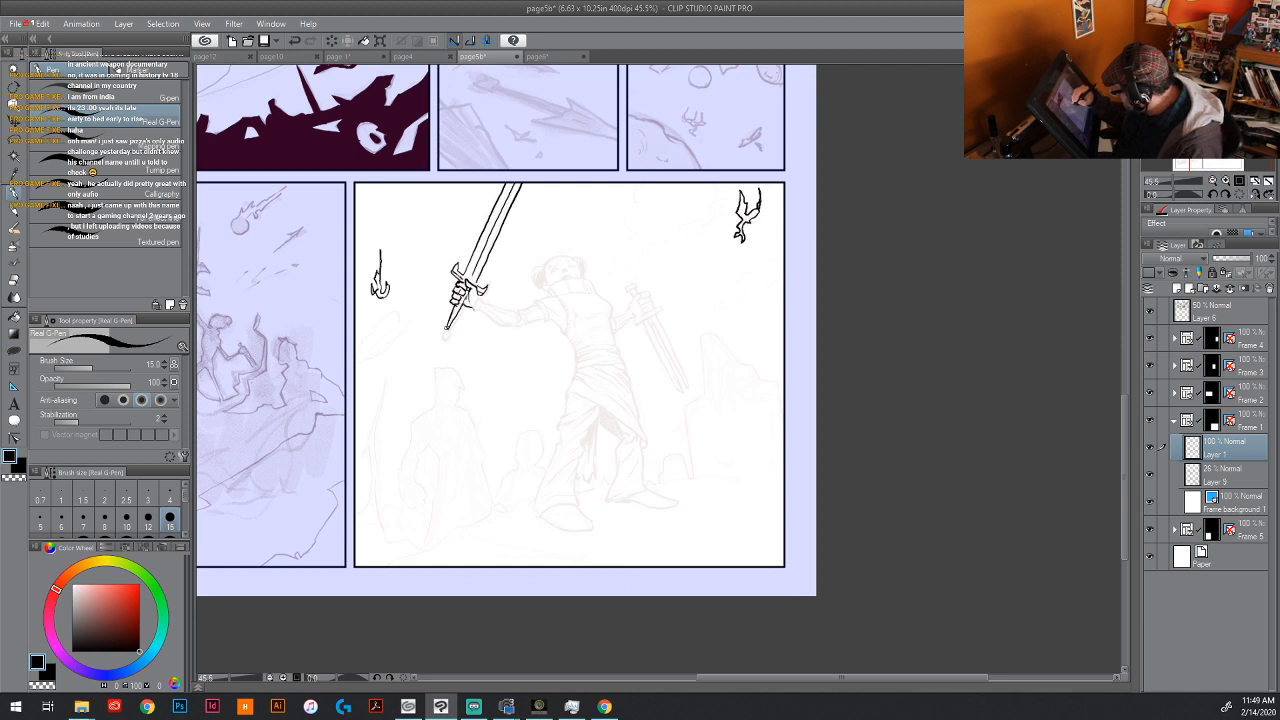
pyautogui.moveTo(446, 330); pyautogui.dragTo(440, 338)
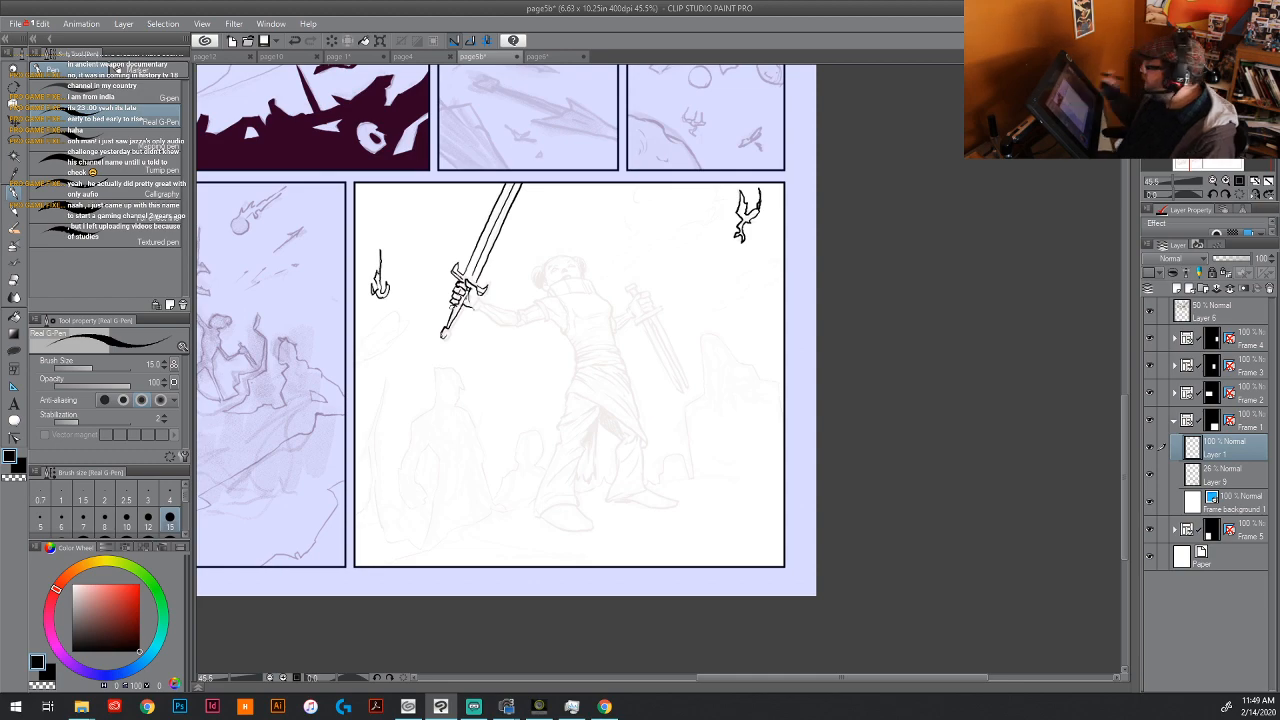
# Step: Look through the other open pages for the two-sword character's design on page12, examine her swords there, and return to page5b
pyautogui.moveTo(428, 140); pyautogui.dragTo(568, 568)
pyautogui.moveTo(570, 260); pyautogui.dragTo(640, 392)
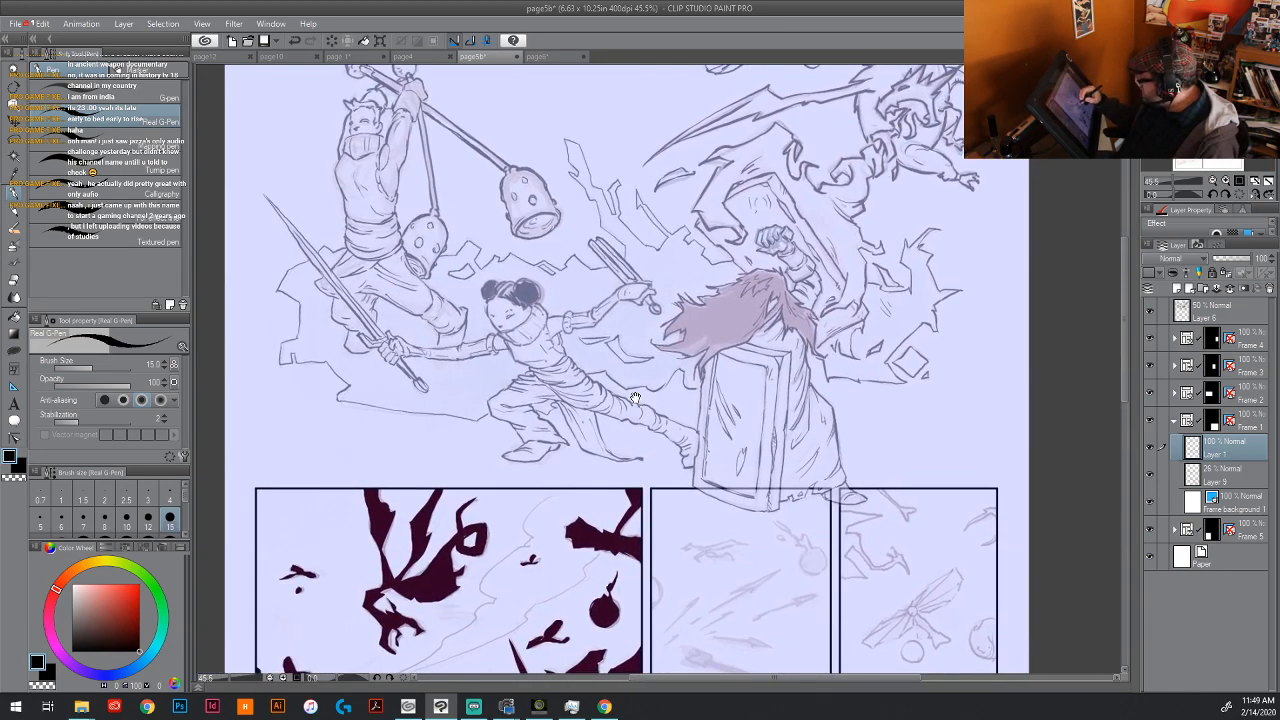
pyautogui.click(404, 57)
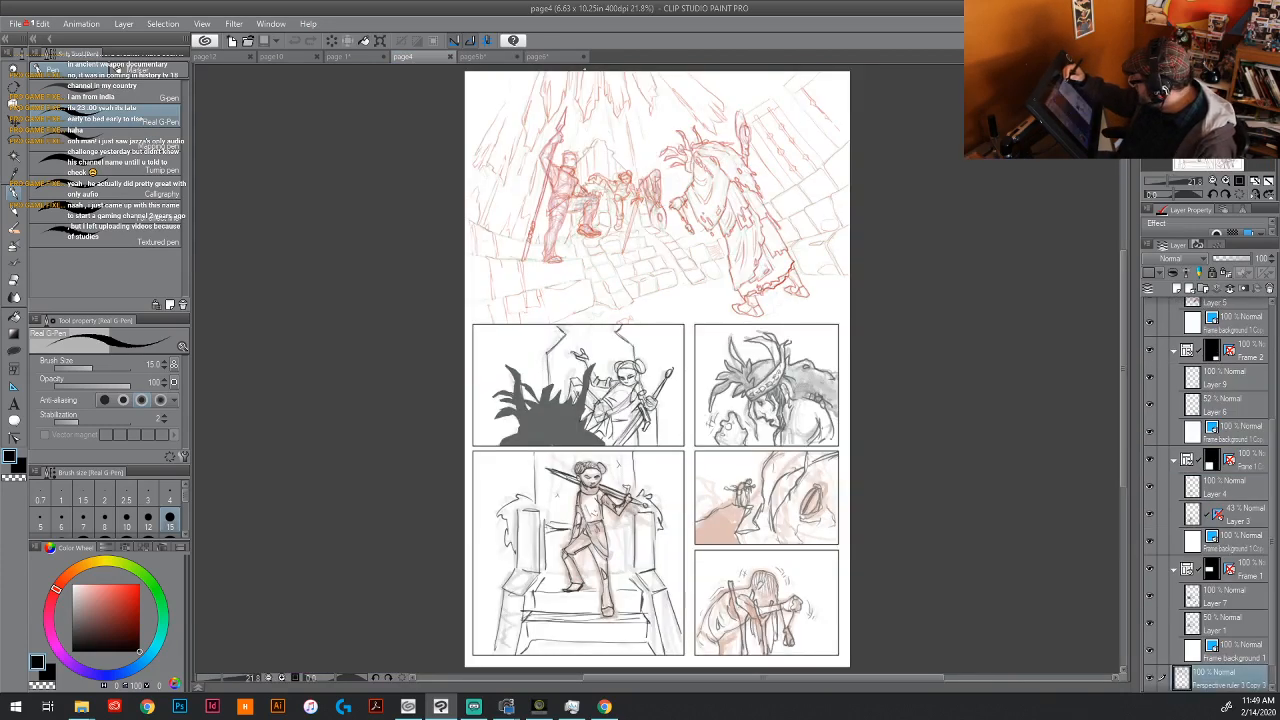
pyautogui.click(540, 57)
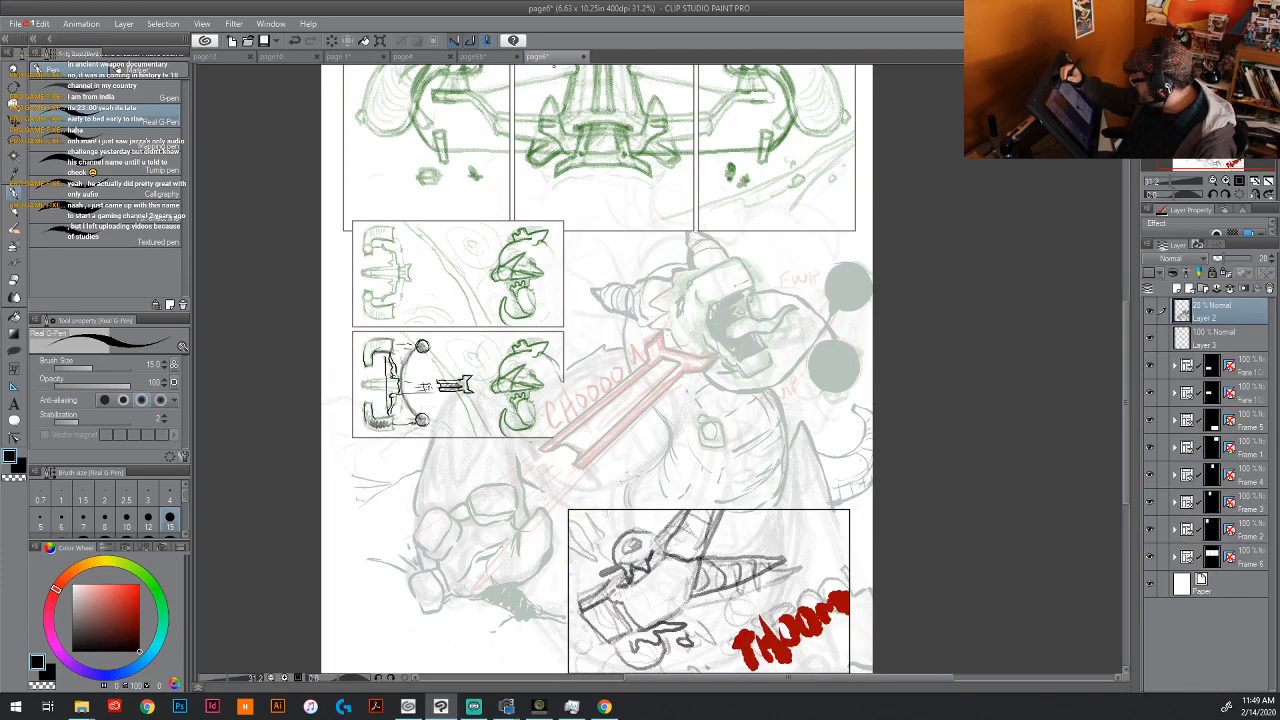
pyautogui.click(295, 58)
pyautogui.click(340, 57)
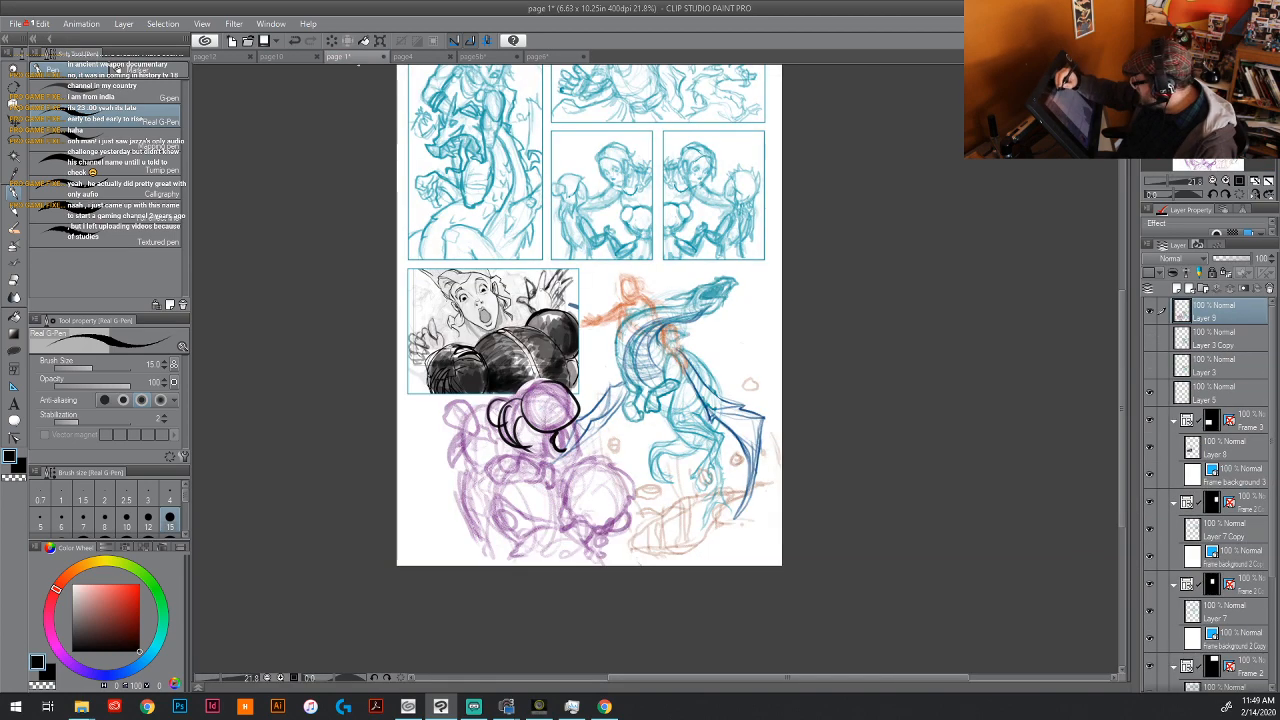
pyautogui.click(205, 57)
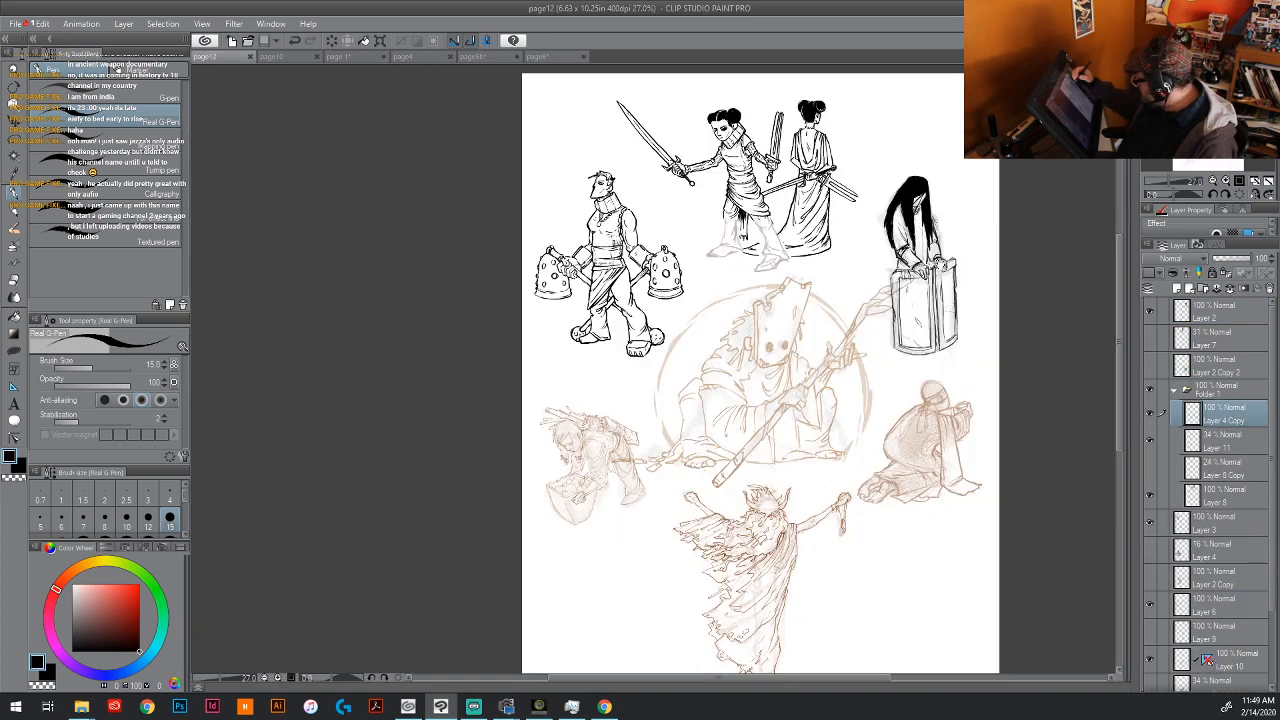
pyautogui.moveTo(928, 362); pyautogui.dragTo(805, 407)
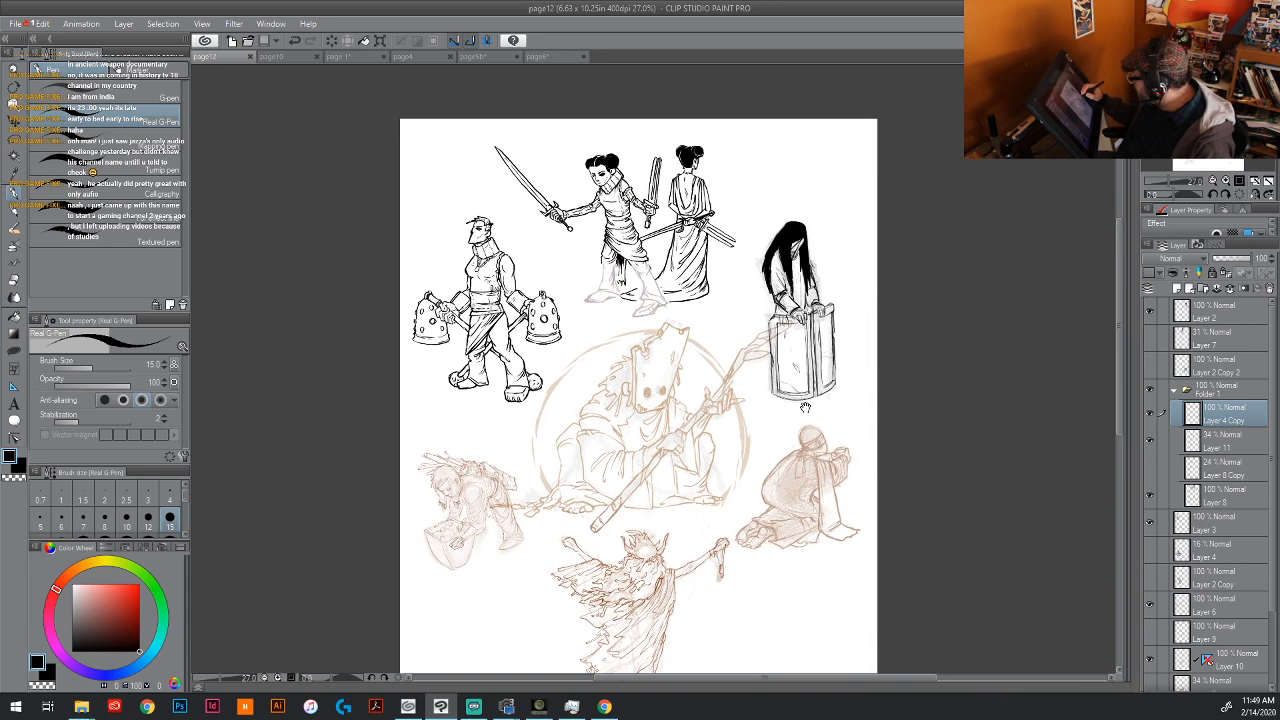
pyautogui.click(473, 57)
# Step: Fill the raised sword's handle with black and add detail lines and shading to its crossguard and blade
pyautogui.moveTo(666, 482); pyautogui.dragTo(432, 166)
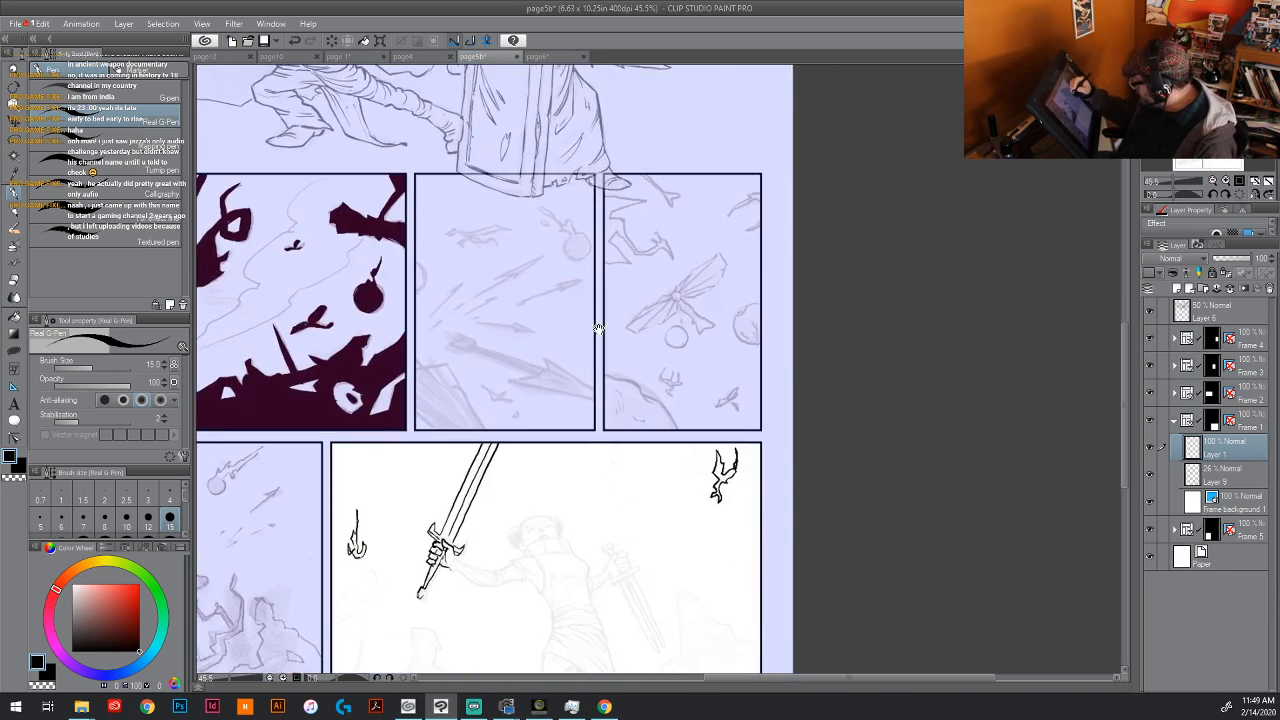
pyautogui.moveTo(466, 480); pyautogui.dragTo(431, 288)
pyautogui.moveTo(461, 334); pyautogui.dragTo(461, 291)
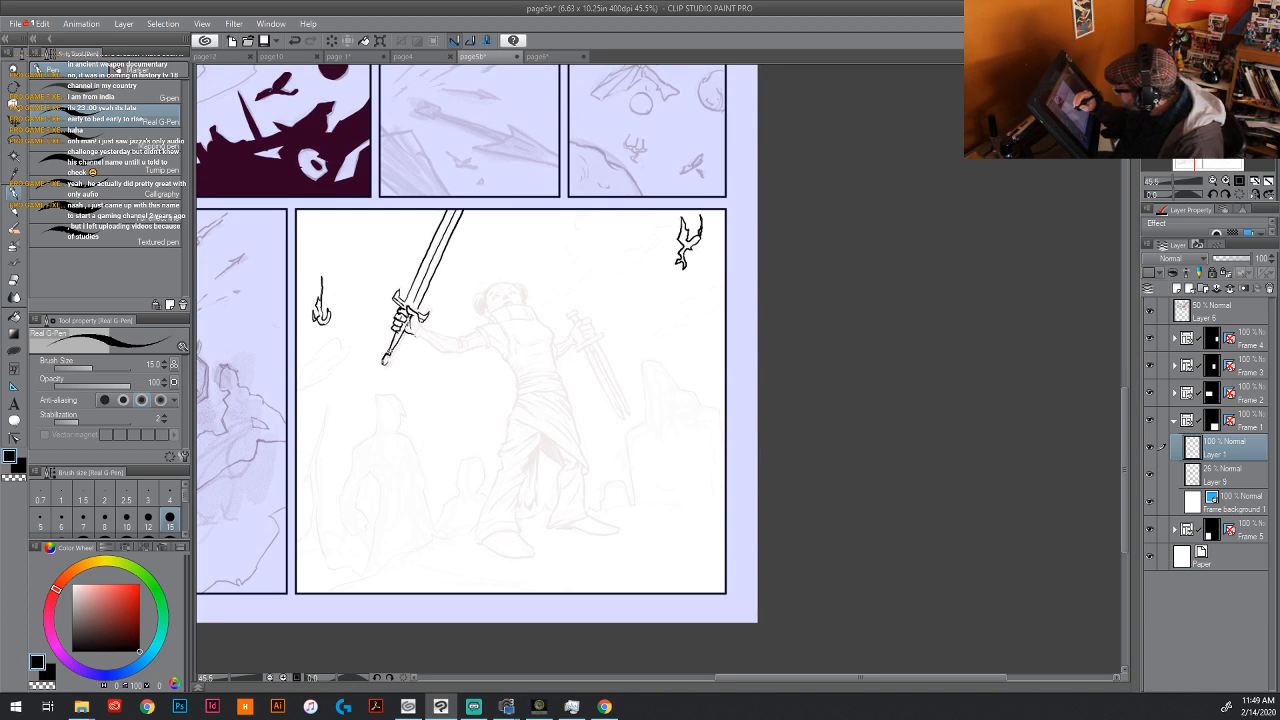
pyautogui.moveTo(400, 338)
pyautogui.mouseDown()
pyautogui.moveTo(388, 352)
pyautogui.moveTo(412, 314)
pyautogui.moveTo(386, 362)
pyautogui.mouseUp()
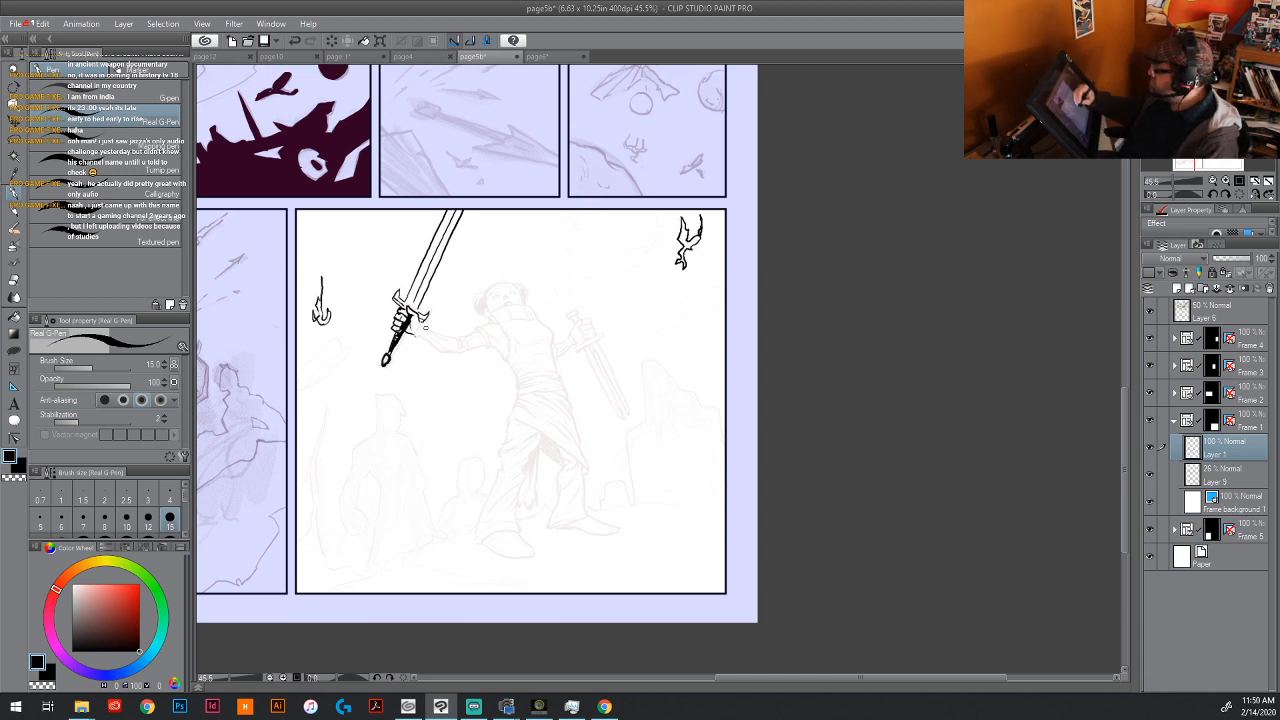
pyautogui.moveTo(405, 304); pyautogui.dragTo(417, 300)
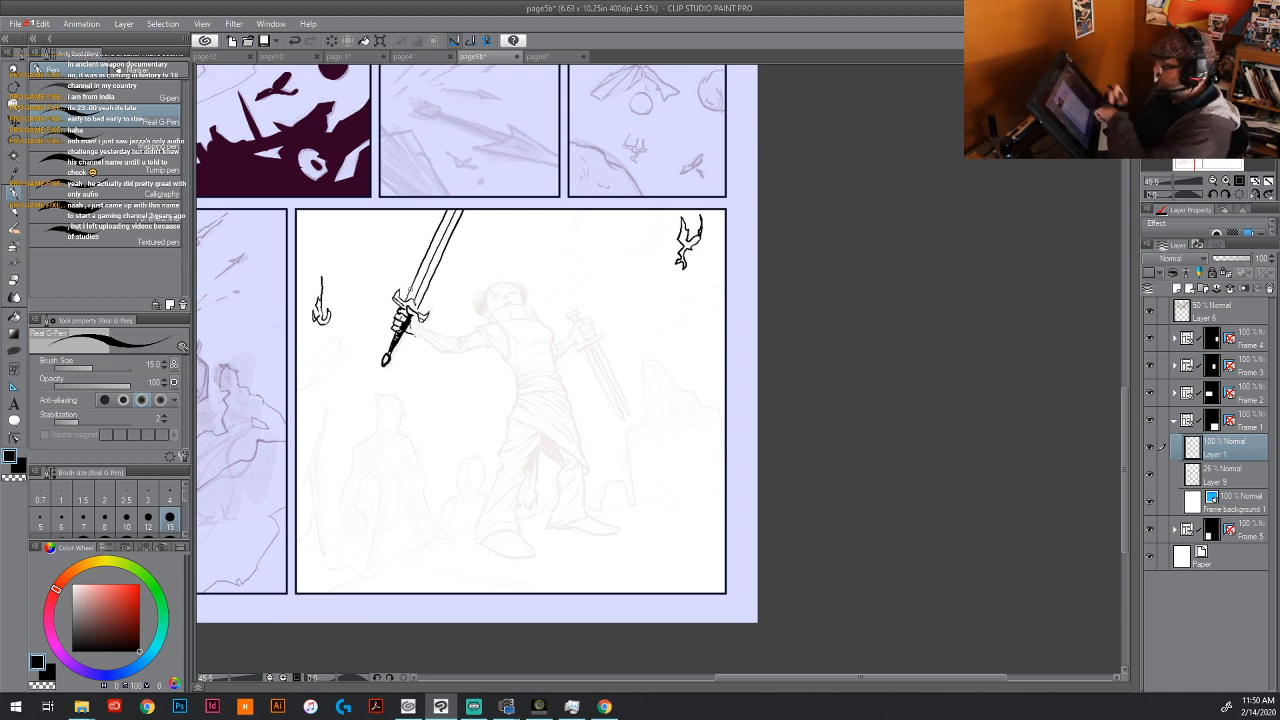
pyautogui.moveTo(418, 301); pyautogui.dragTo(447, 237)
pyautogui.moveTo(441, 244); pyautogui.dragTo(452, 219)
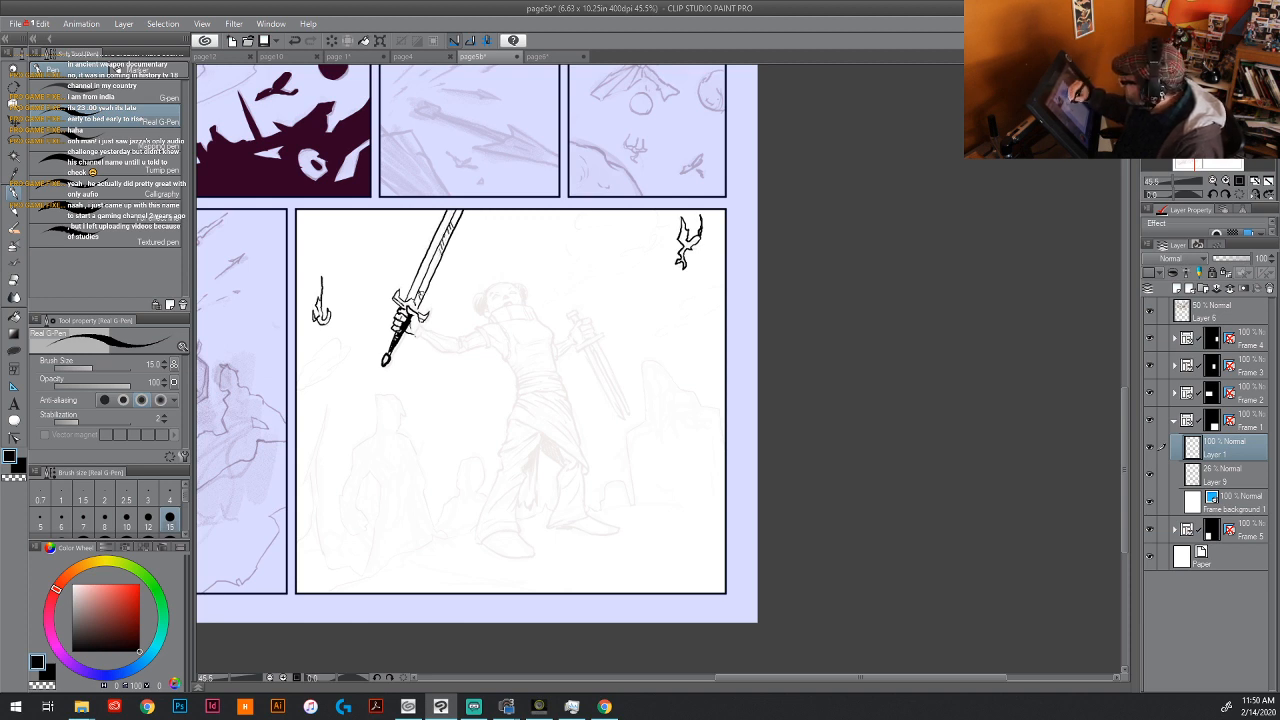
pyautogui.moveTo(414, 306); pyautogui.dragTo(421, 292)
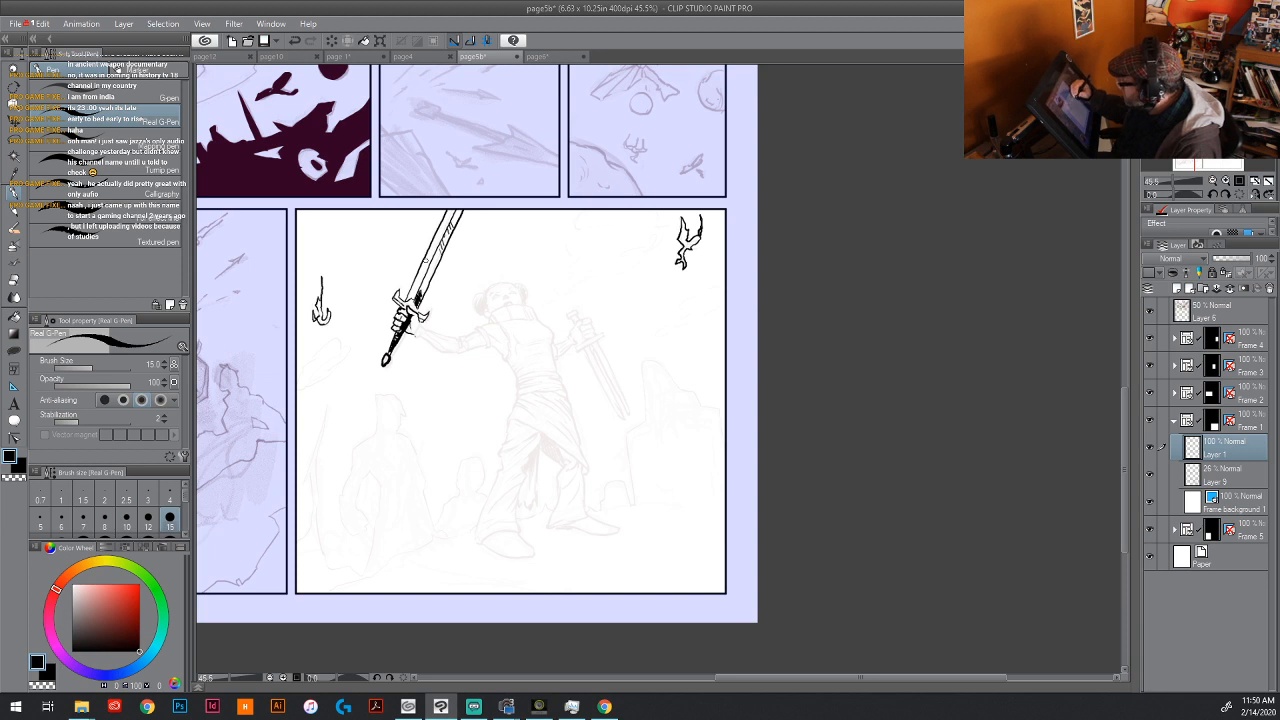